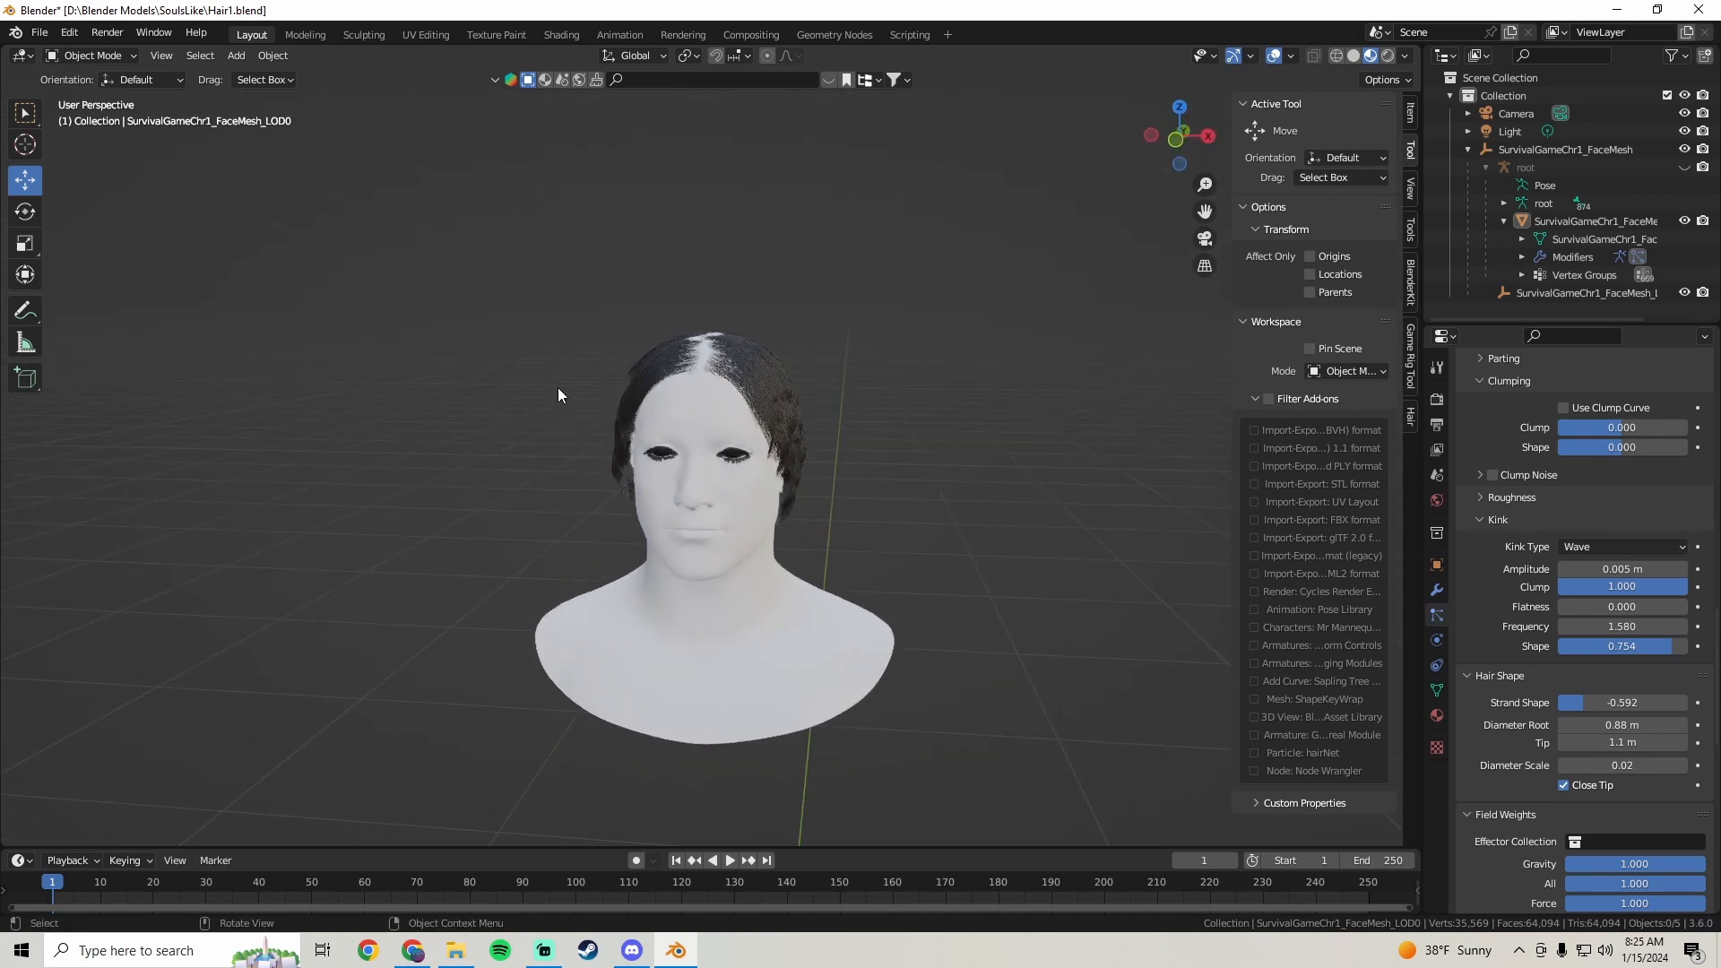
- Start a new General file, saving the changes to Hair1.blend, and delete the default cube
{"action": "left_click", "coordinate": [39, 34]}
{"action": "mouse_move", "coordinate": [63, 55]}
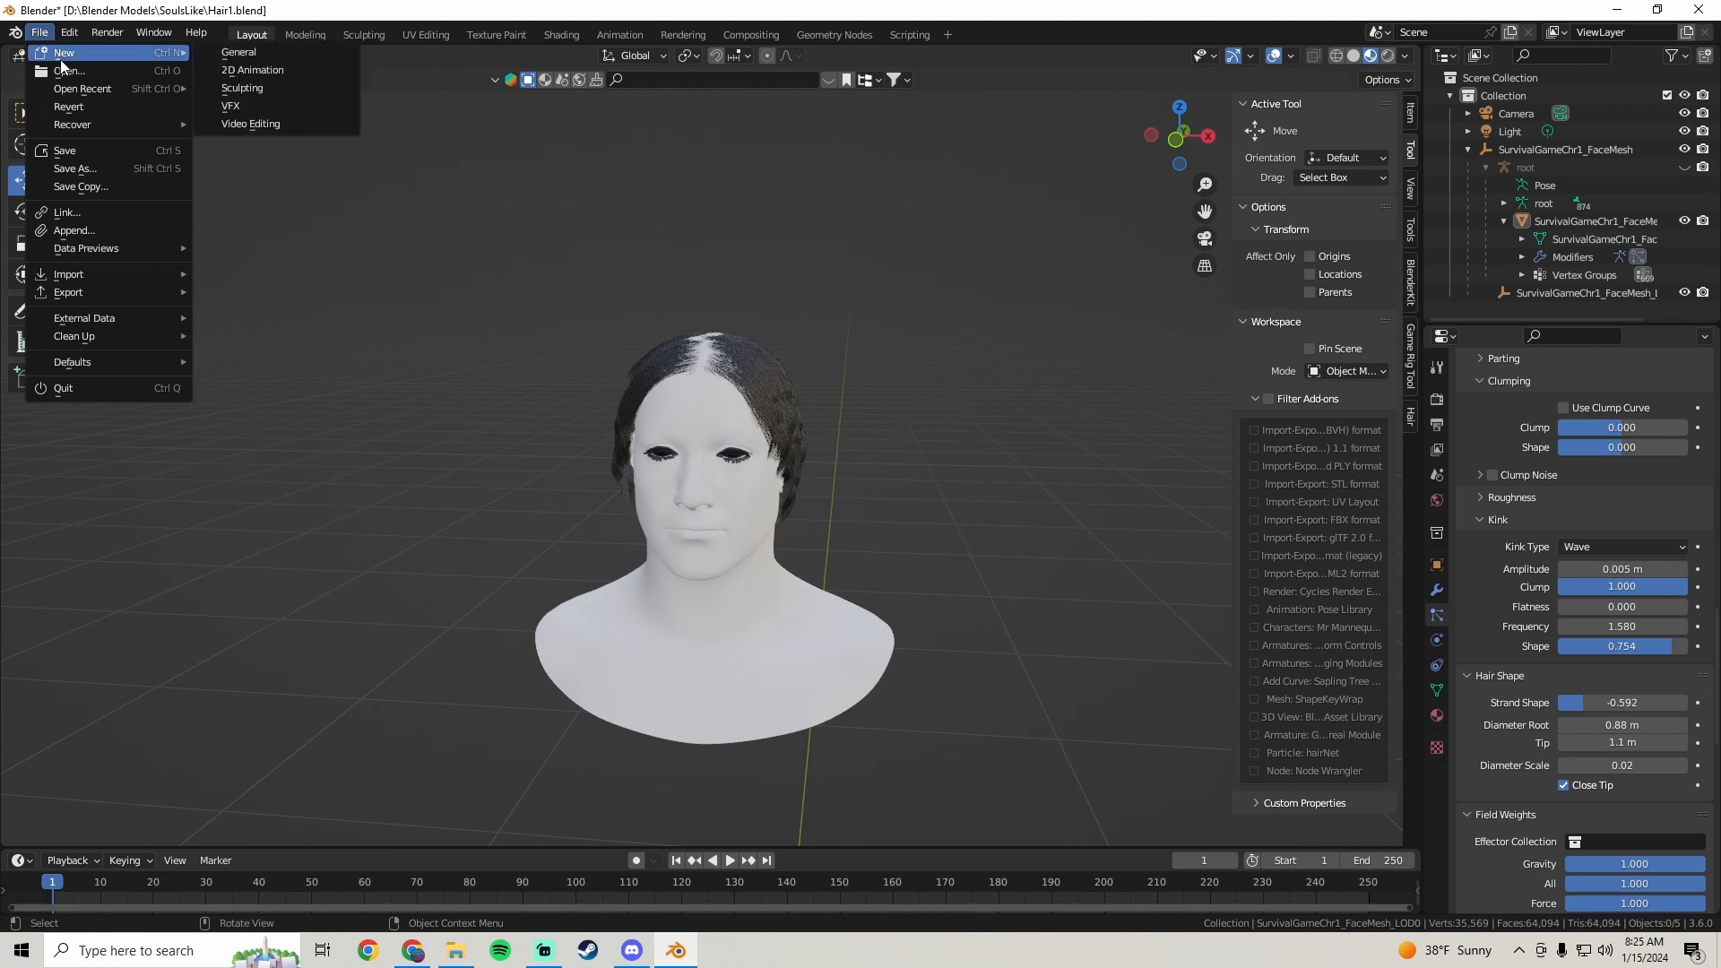
{"action": "left_click", "coordinate": [233, 54]}
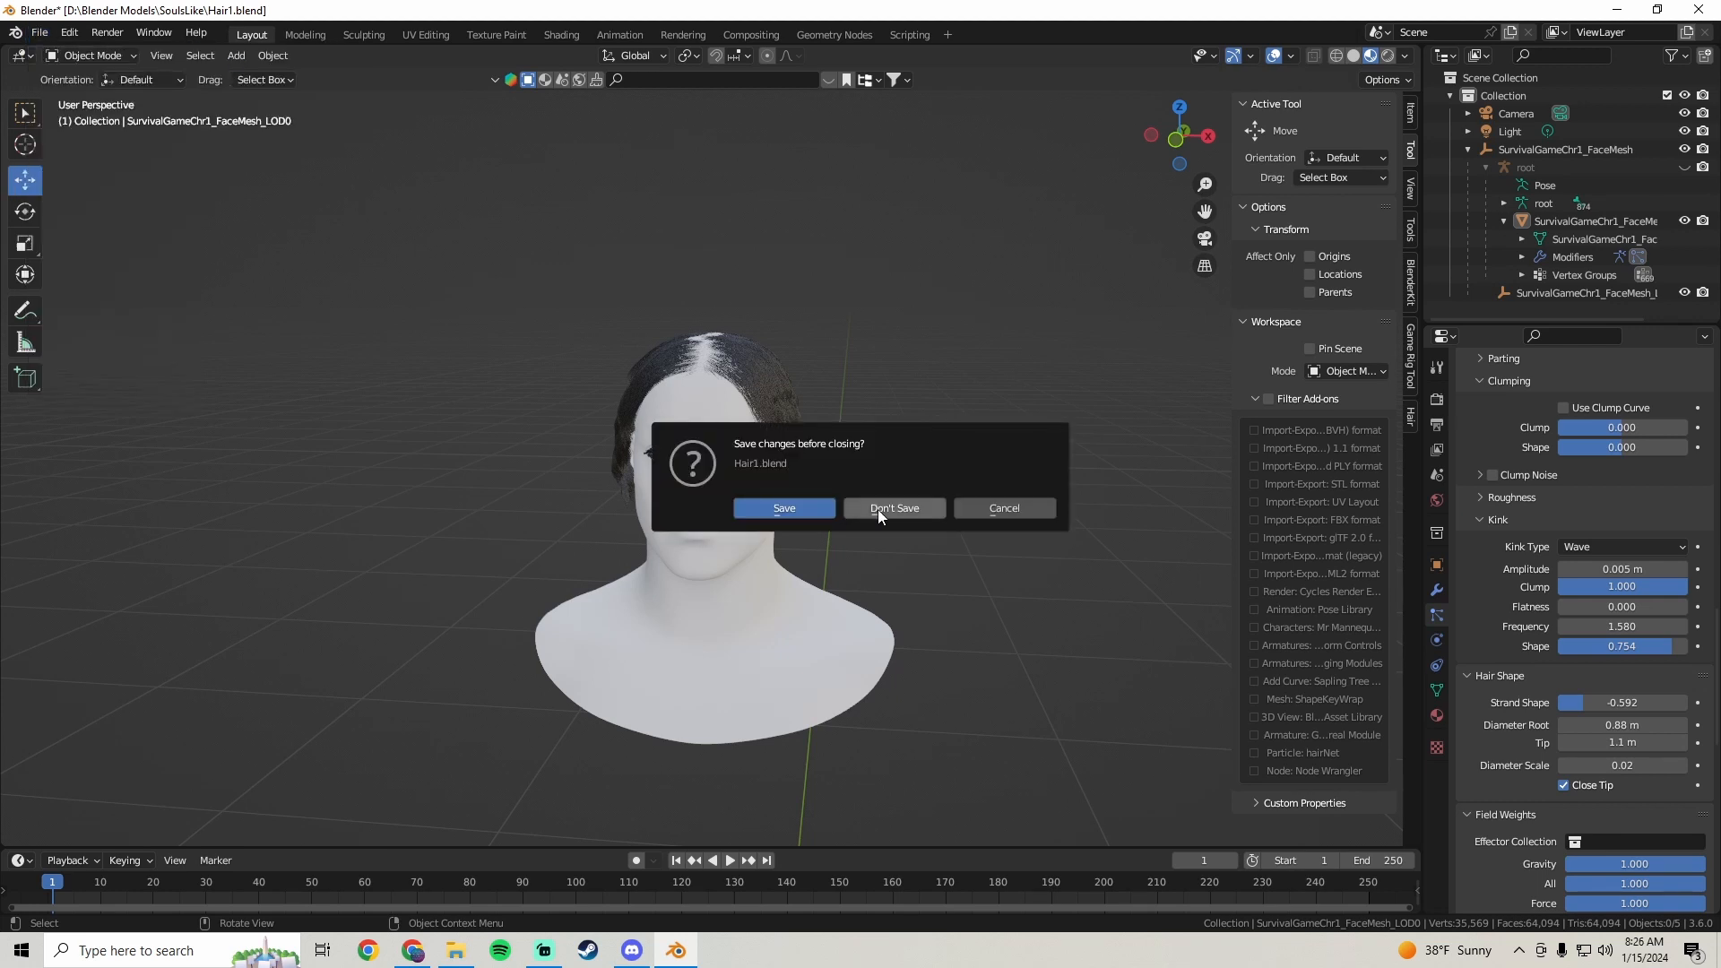
{"action": "left_click", "coordinate": [786, 508]}
{"action": "middle_click_drag", "start_coordinate": [792, 494], "coordinate": [723, 438]}
{"action": "key", "text": "x"}
{"action": "left_click", "coordinate": [720, 438]}
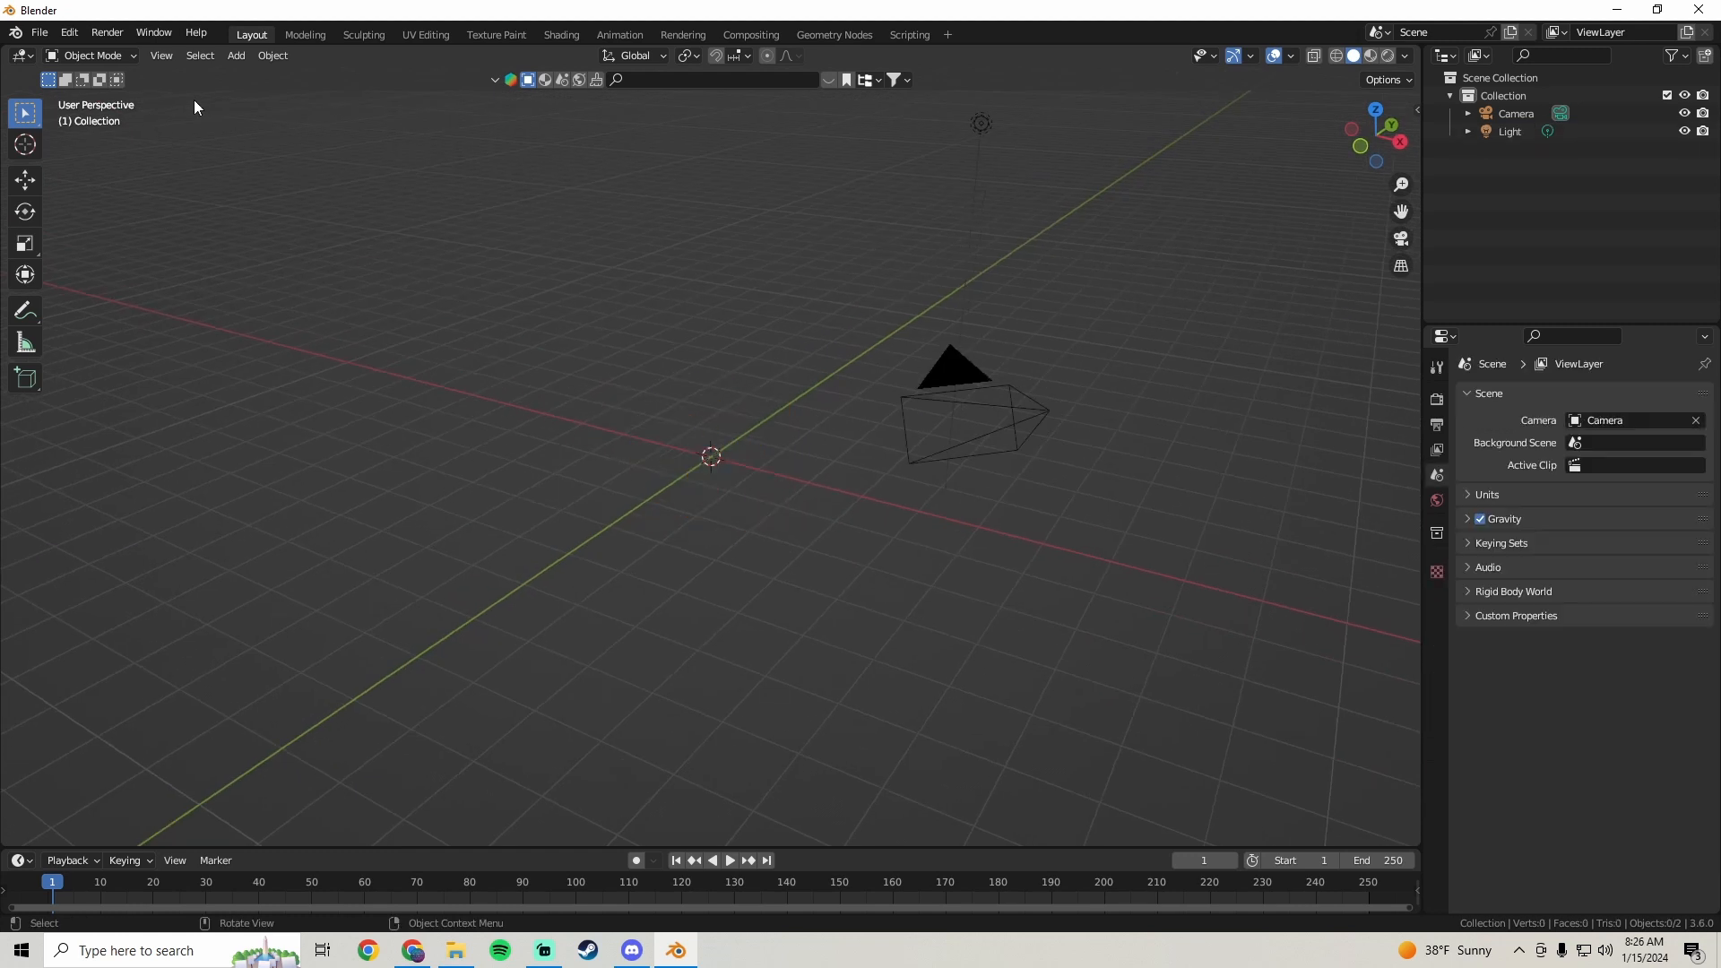
- Import SurvivalGameChr1_FaceMesh.FBX from D:\Blender Models\SoulsLike with the default FBX options
{"action": "left_click", "coordinate": [52, 34]}
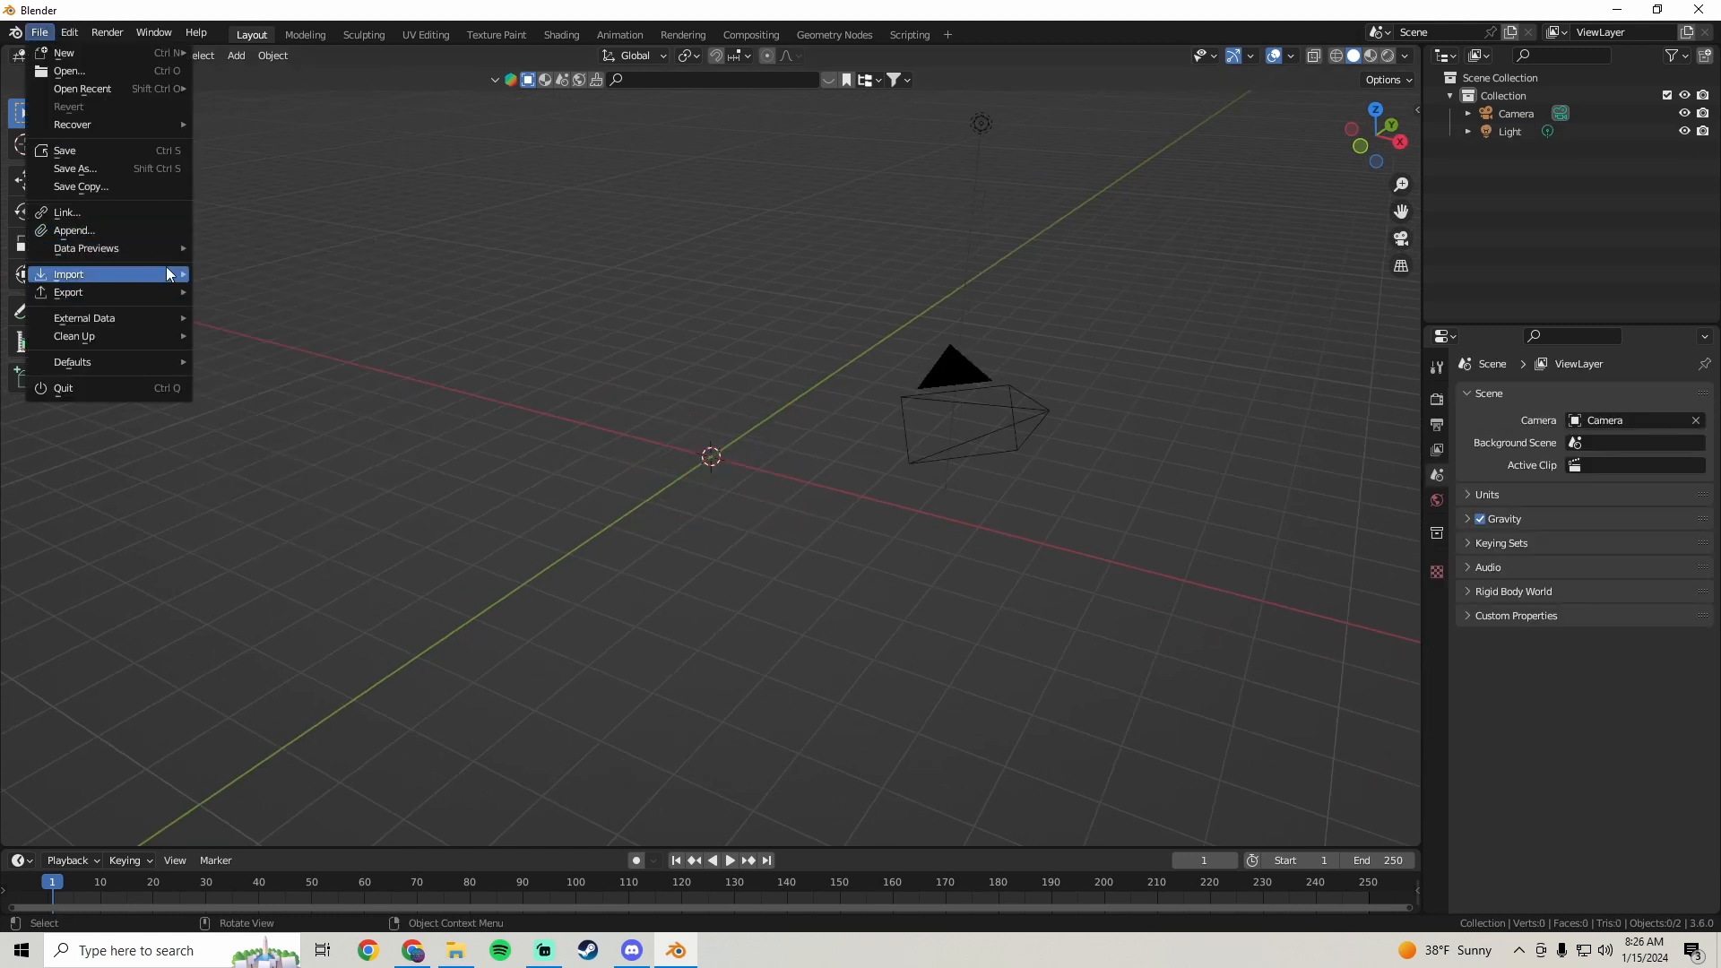
{"action": "mouse_move", "coordinate": [170, 271]}
{"action": "left_click", "coordinate": [281, 489]}
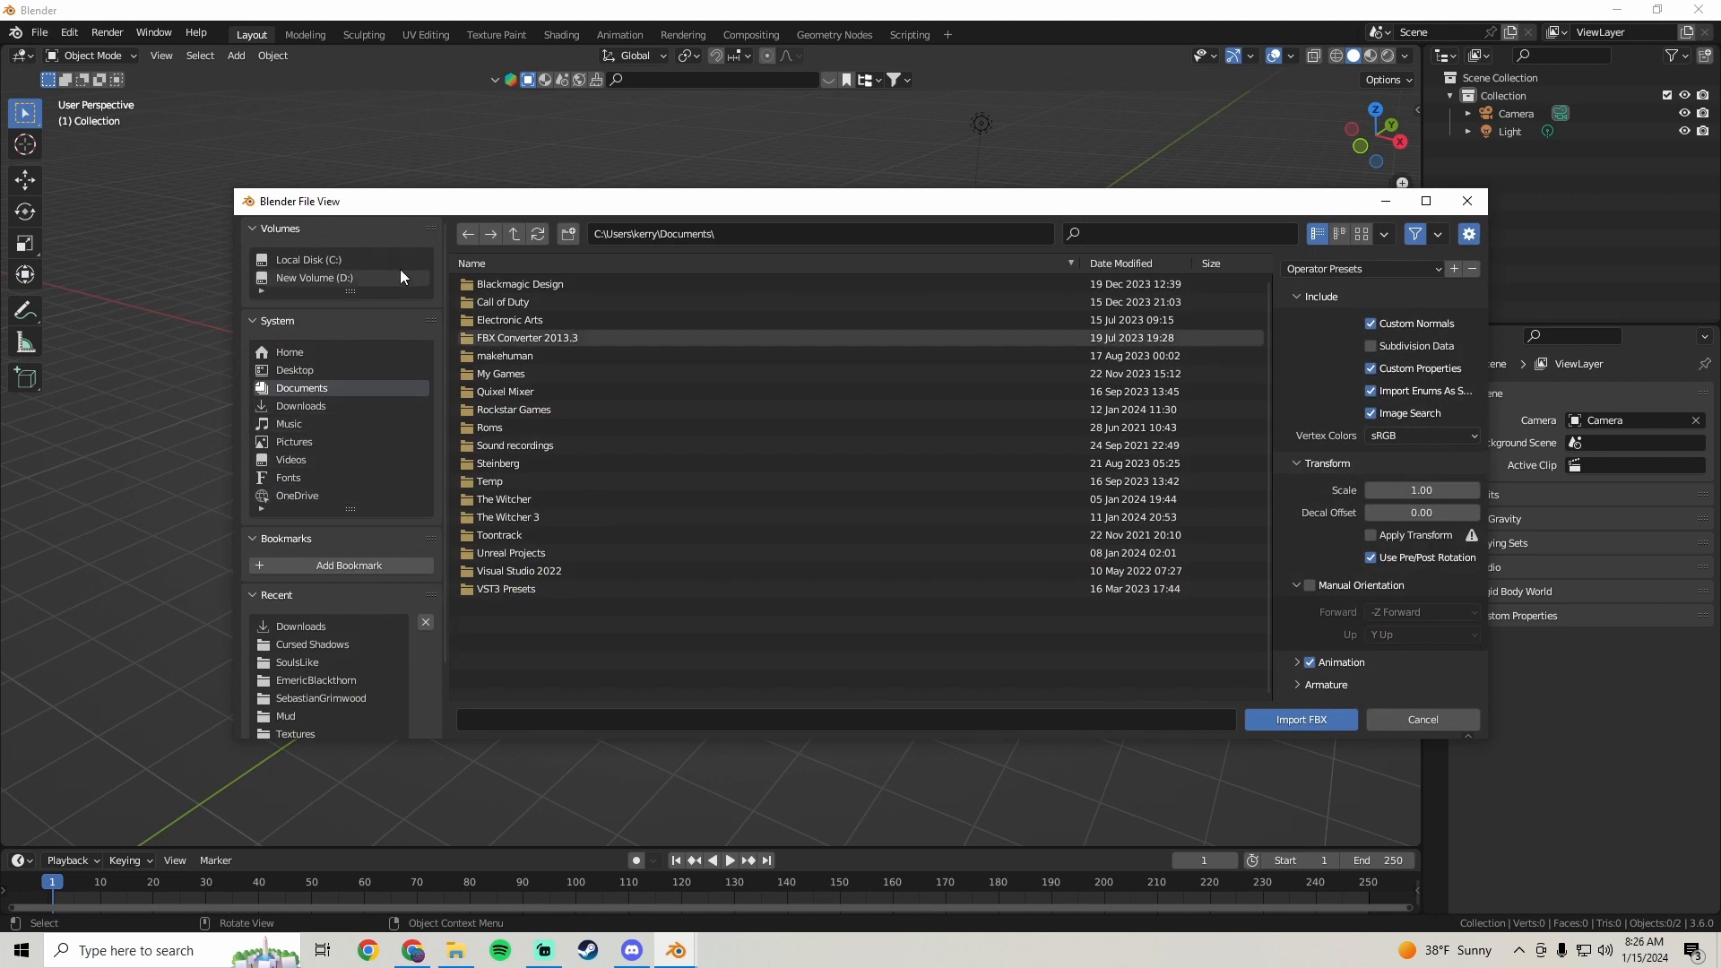
{"action": "left_click", "coordinate": [326, 278]}
{"action": "scroll", "coordinate": [616, 437], "scroll_direction": "down", "scroll_amount": 5}
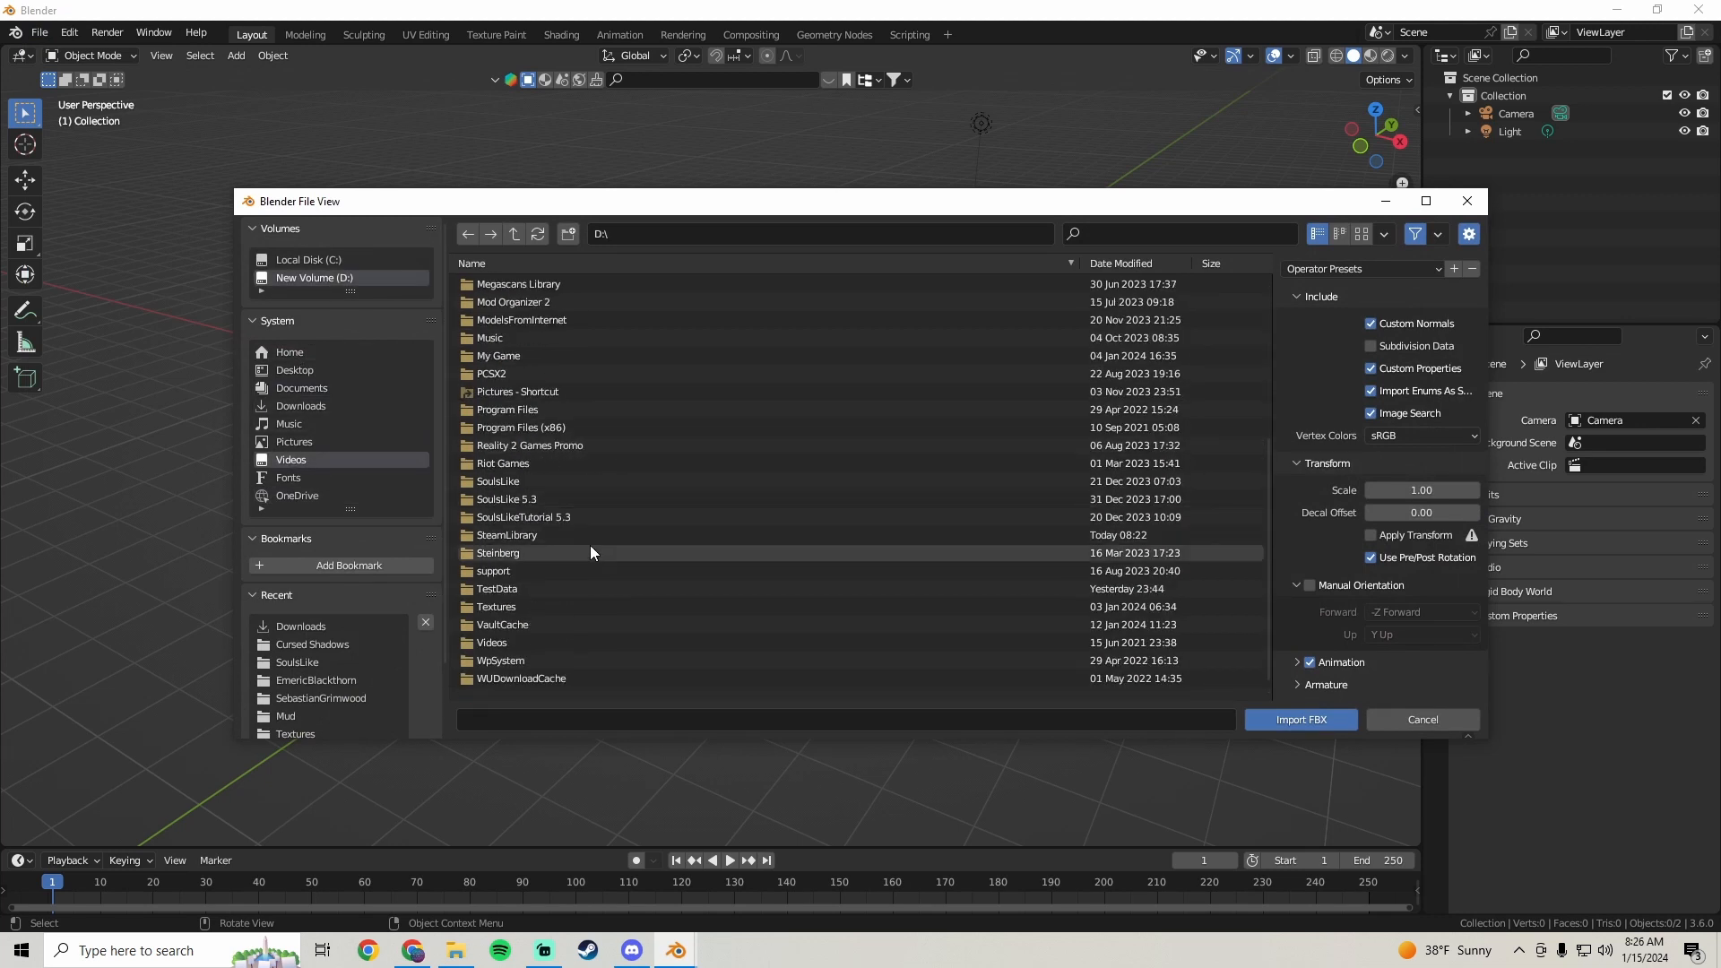
{"action": "double_click", "coordinate": [535, 478]}
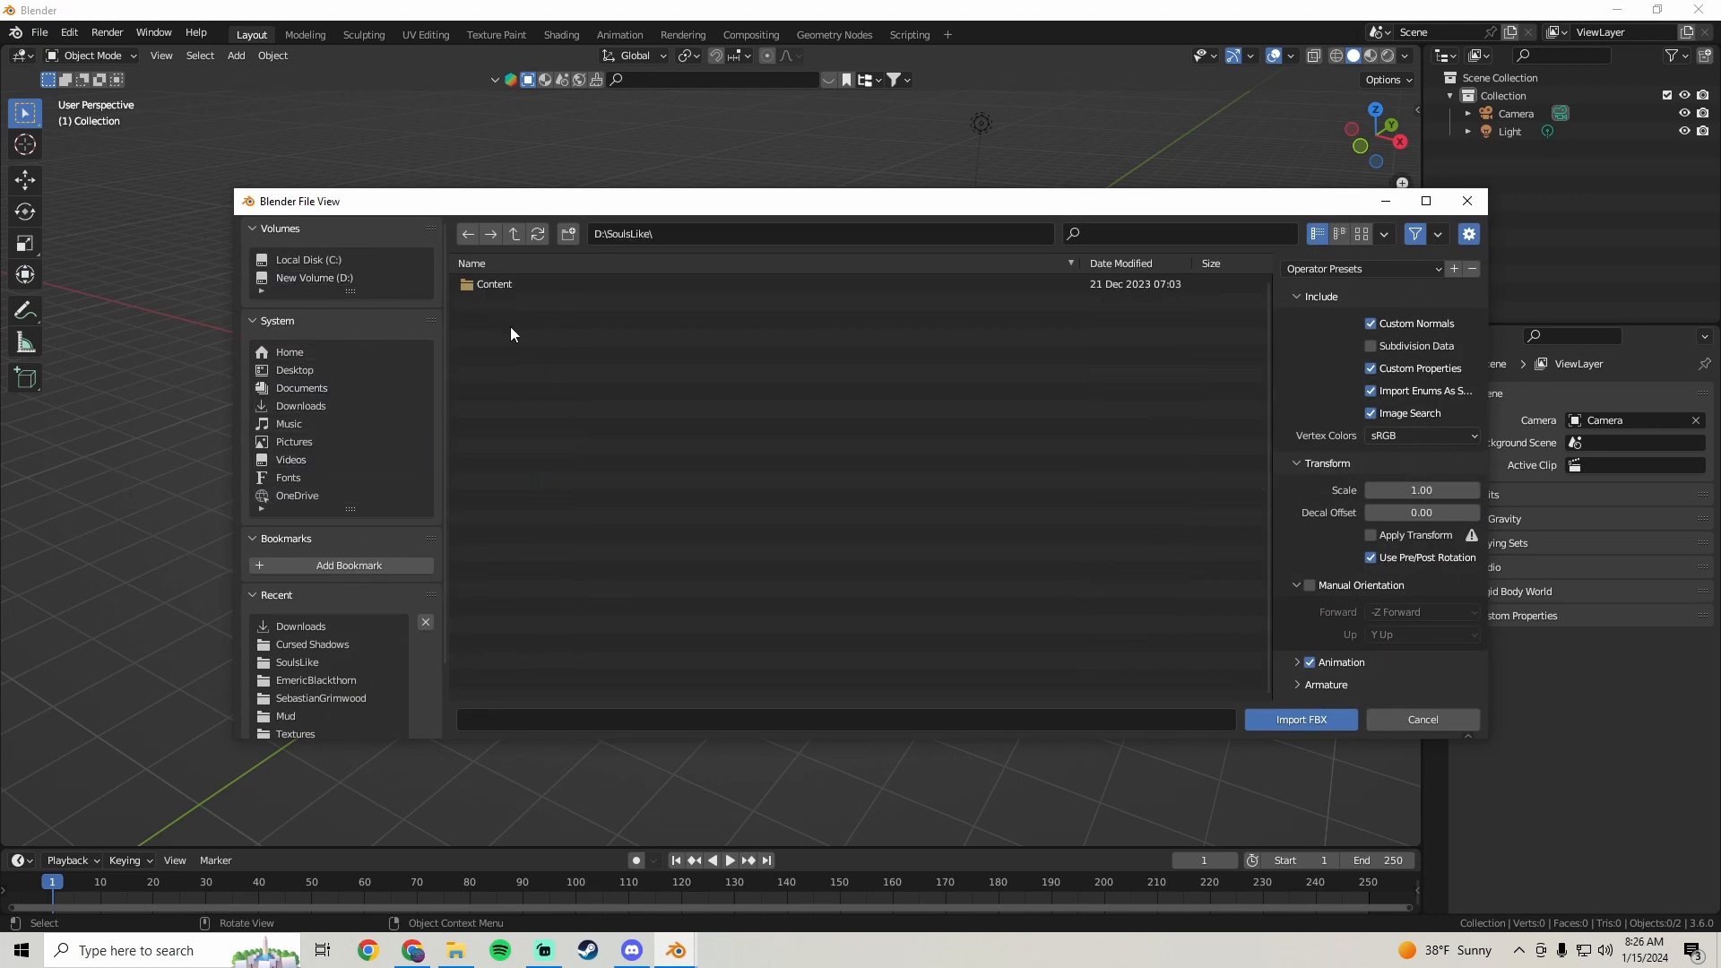
{"action": "left_click", "coordinate": [466, 236]}
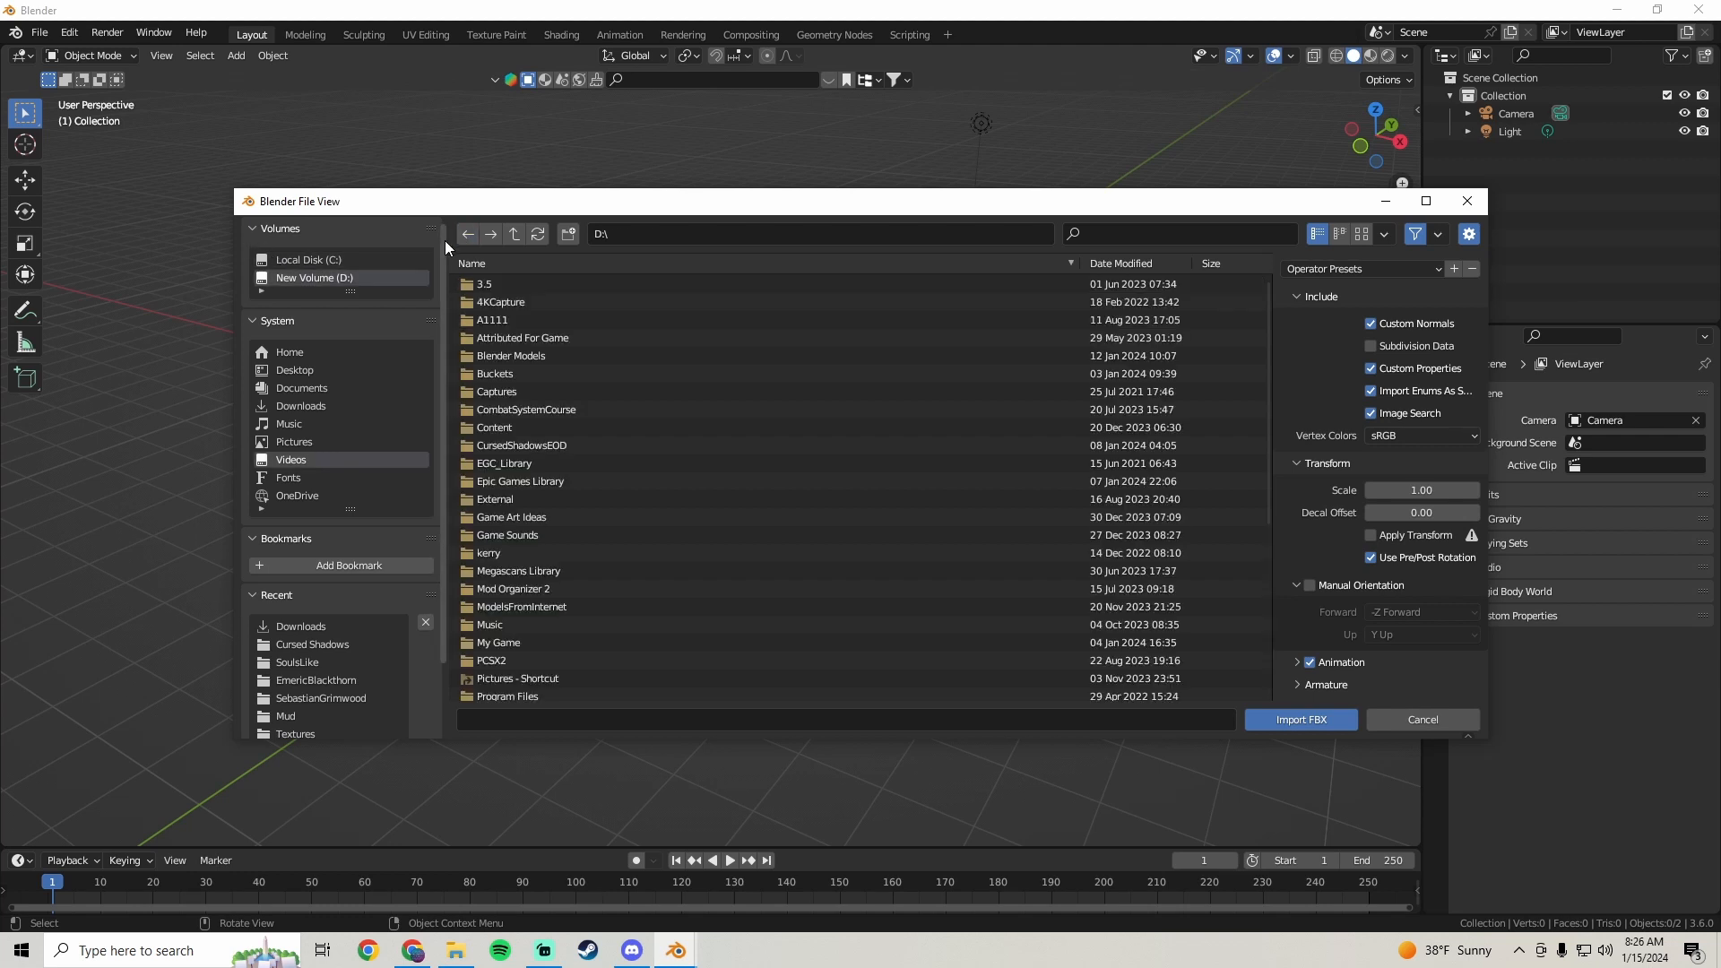
{"action": "double_click", "coordinate": [514, 354]}
{"action": "scroll", "coordinate": [596, 484], "scroll_direction": "down", "scroll_amount": 10}
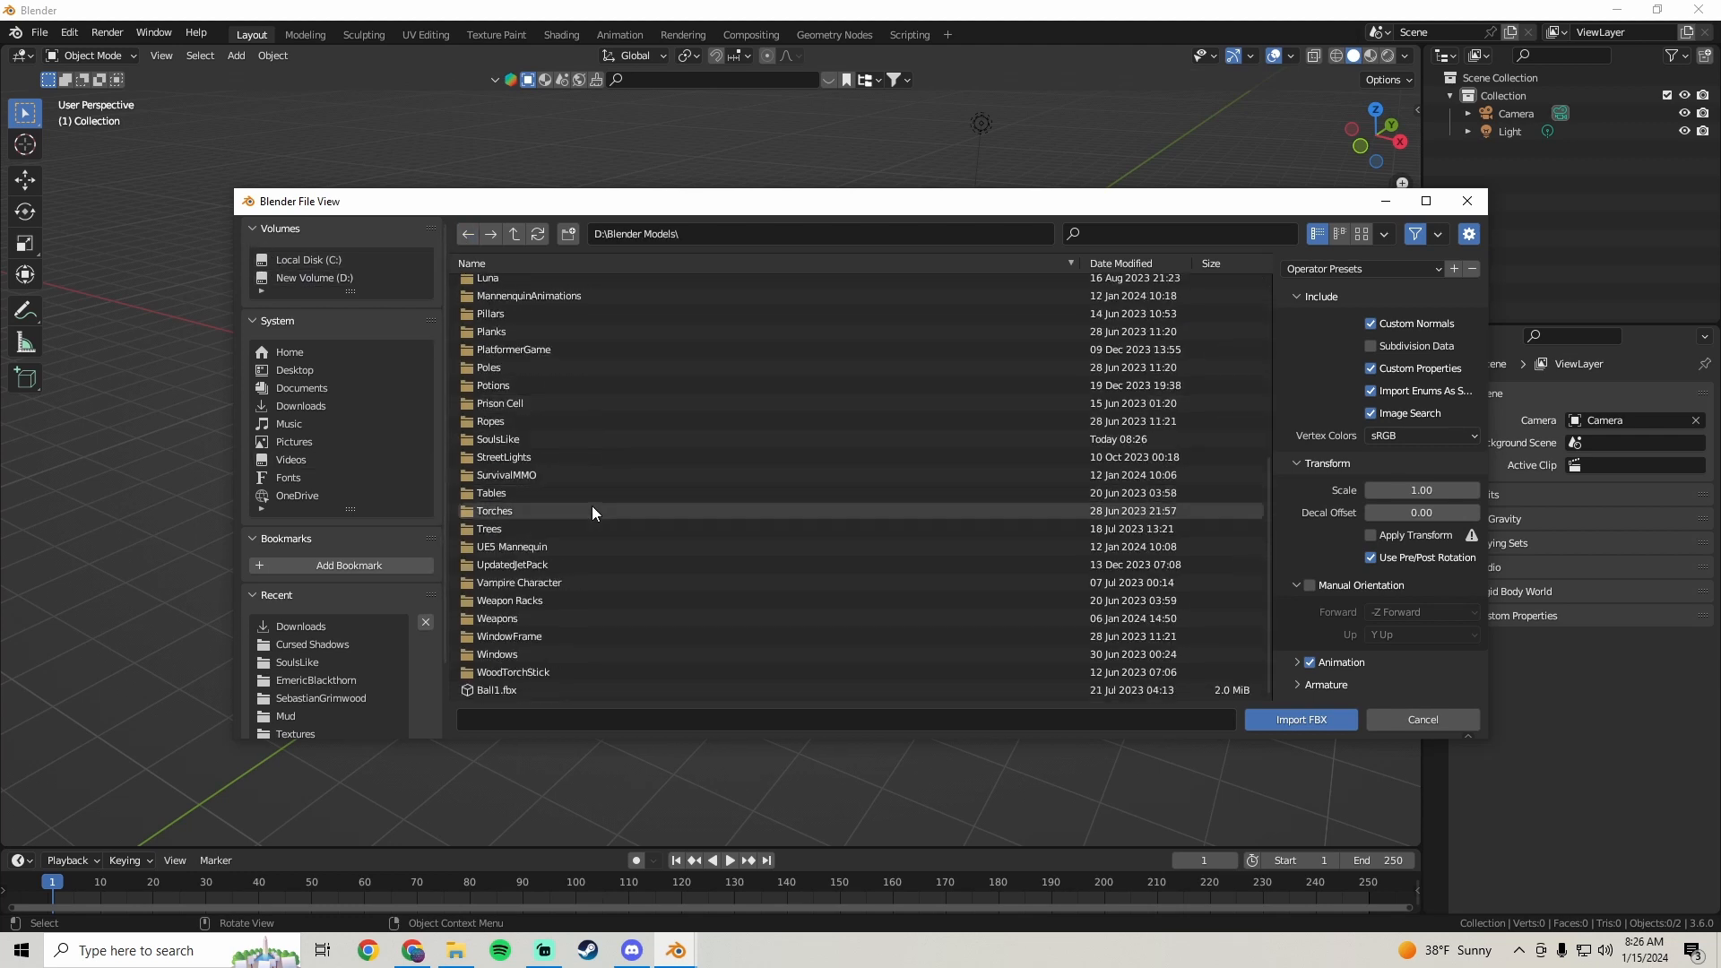
{"action": "double_click", "coordinate": [546, 437]}
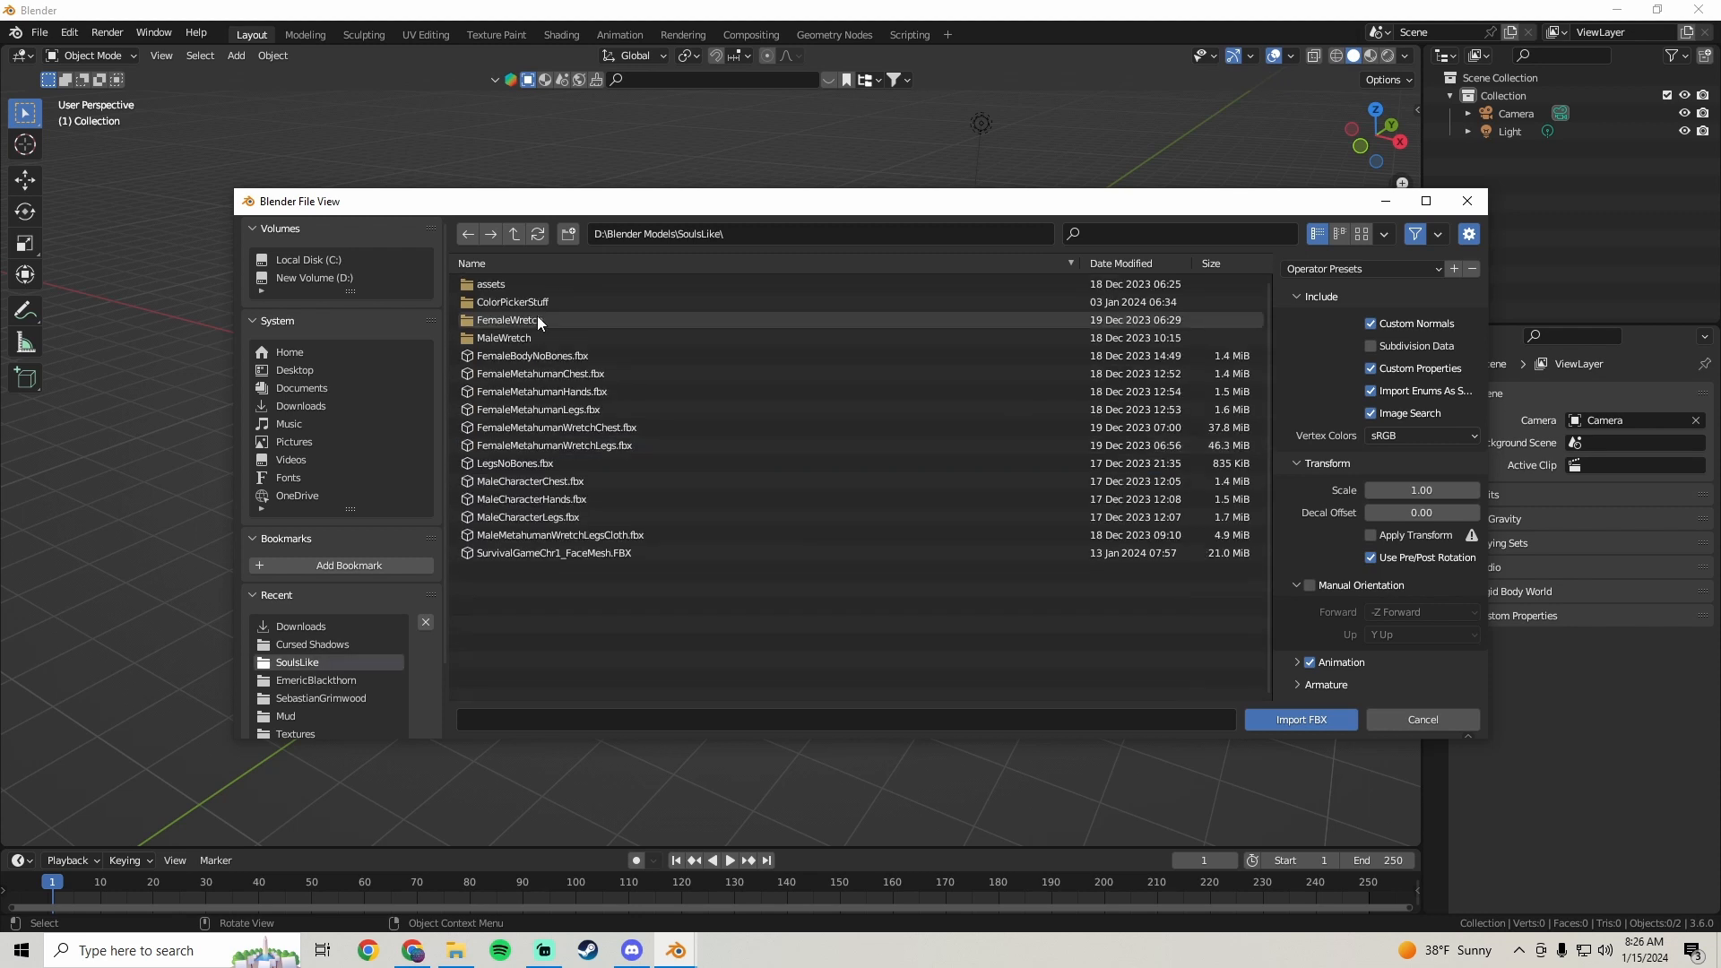
{"action": "left_click", "coordinate": [551, 552]}
{"action": "left_click", "coordinate": [1271, 722]}
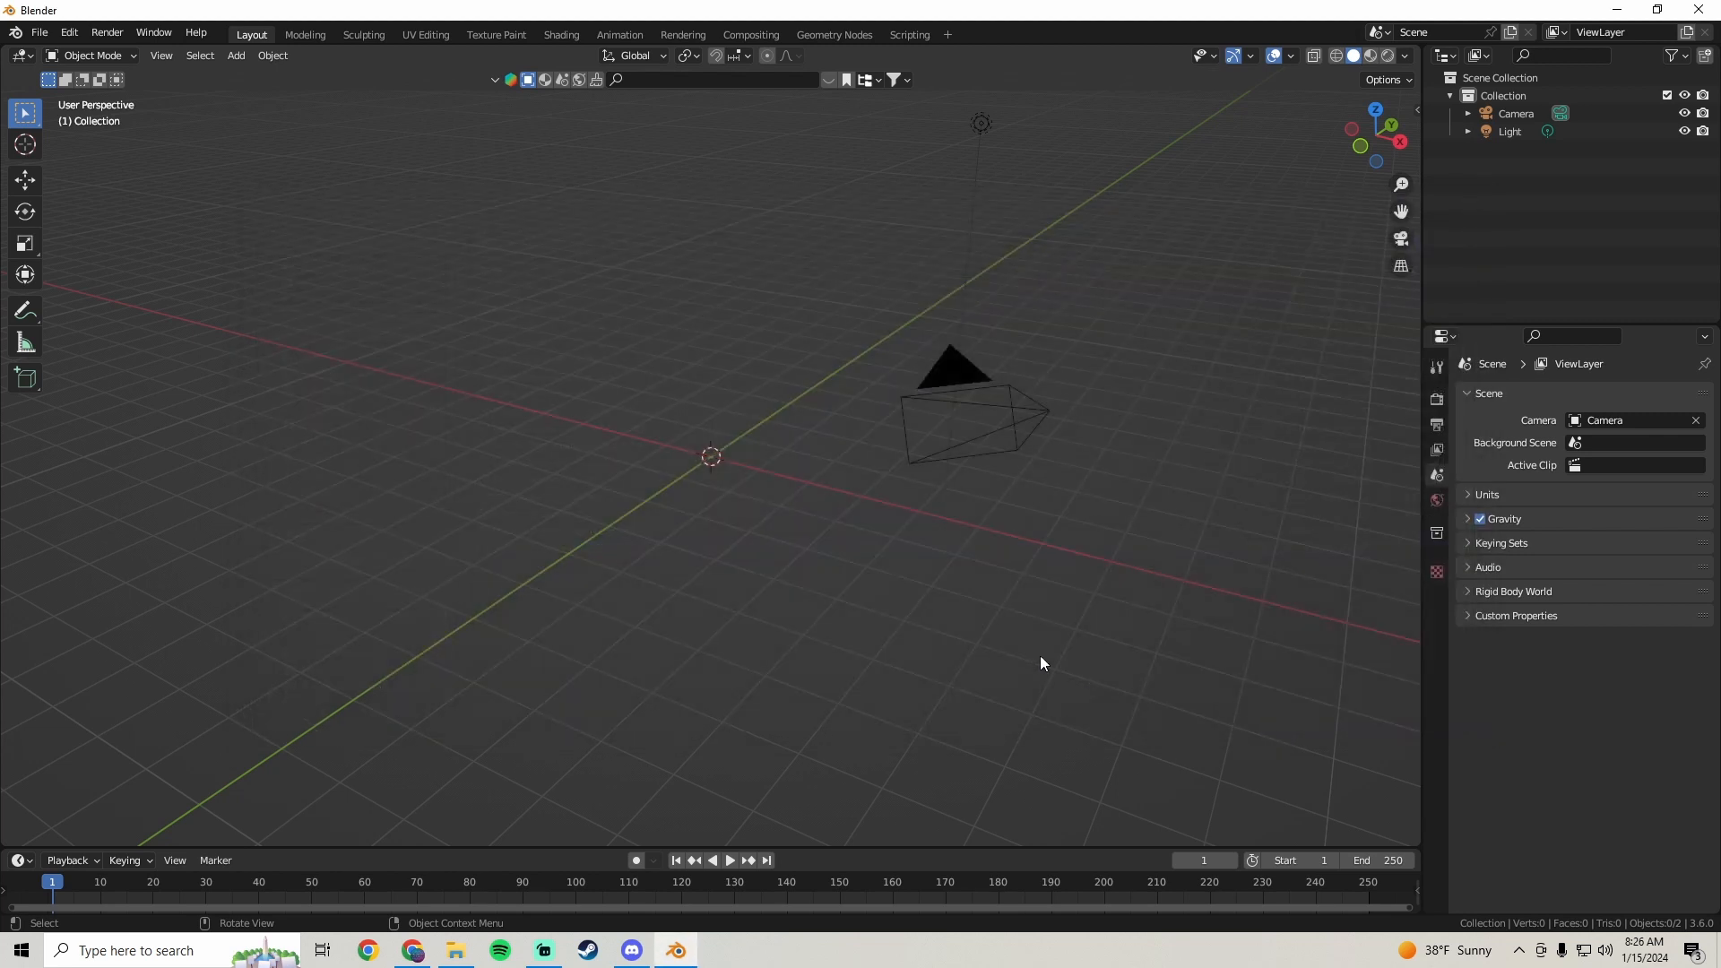
- Hide the imported root armature so that its bones no longer cover the head
{"action": "scroll", "coordinate": [784, 347], "scroll_direction": "up", "scroll_amount": 10}
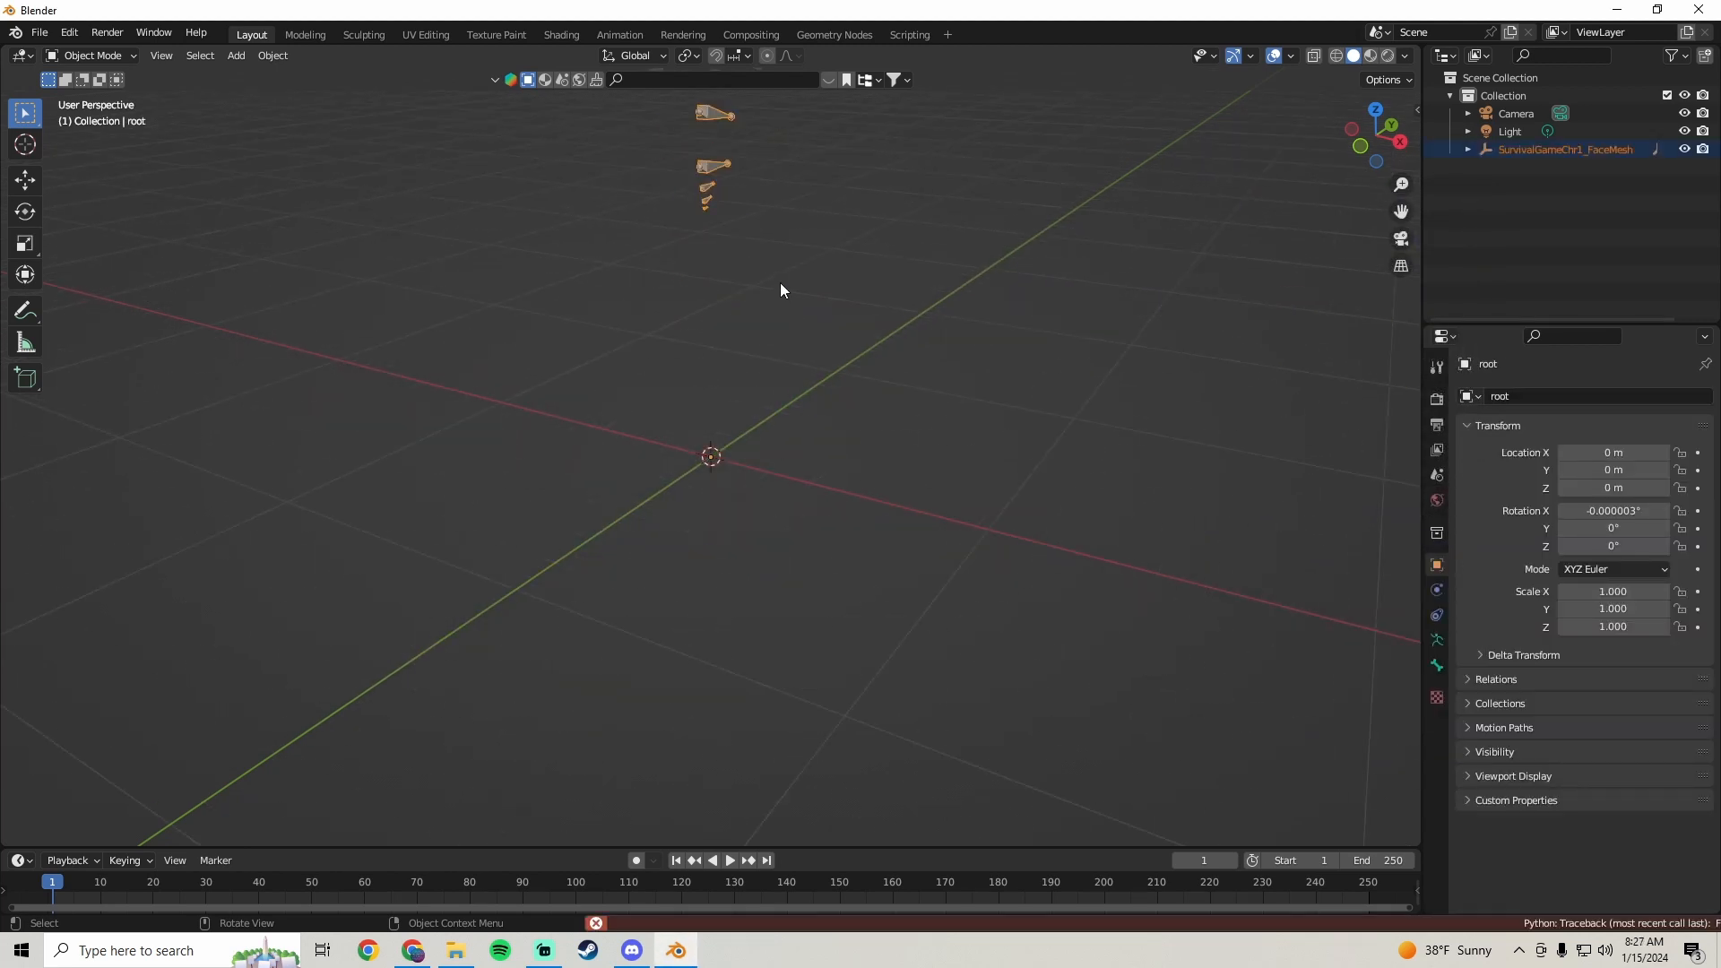
{"action": "middle_click_drag", "start_coordinate": [758, 242], "coordinate": [733, 573], "text": "shift"}
{"action": "left_click", "coordinate": [680, 491]}
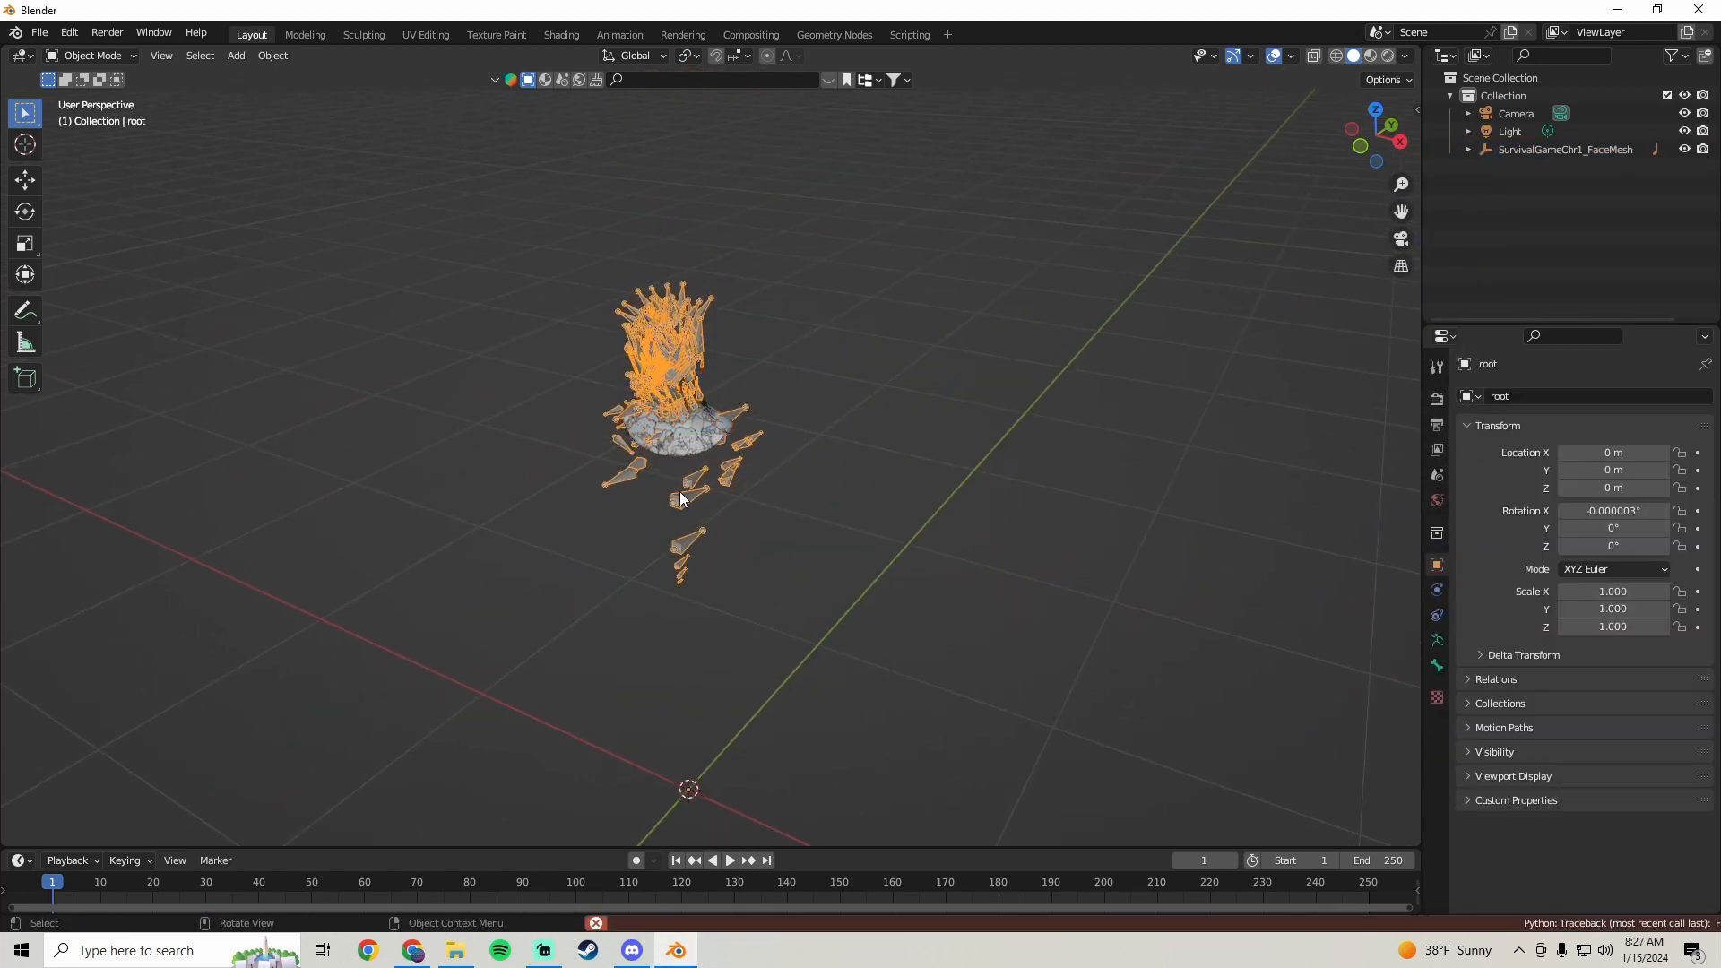
{"action": "key", "text": "h"}
- Select the head mesh and expand SurvivalGameChr1_FaceMesh and its root in the outliner down to the LOD meshes
{"action": "scroll", "coordinate": [685, 444], "scroll_direction": "up", "scroll_amount": 3}
{"action": "left_click", "coordinate": [647, 285]}
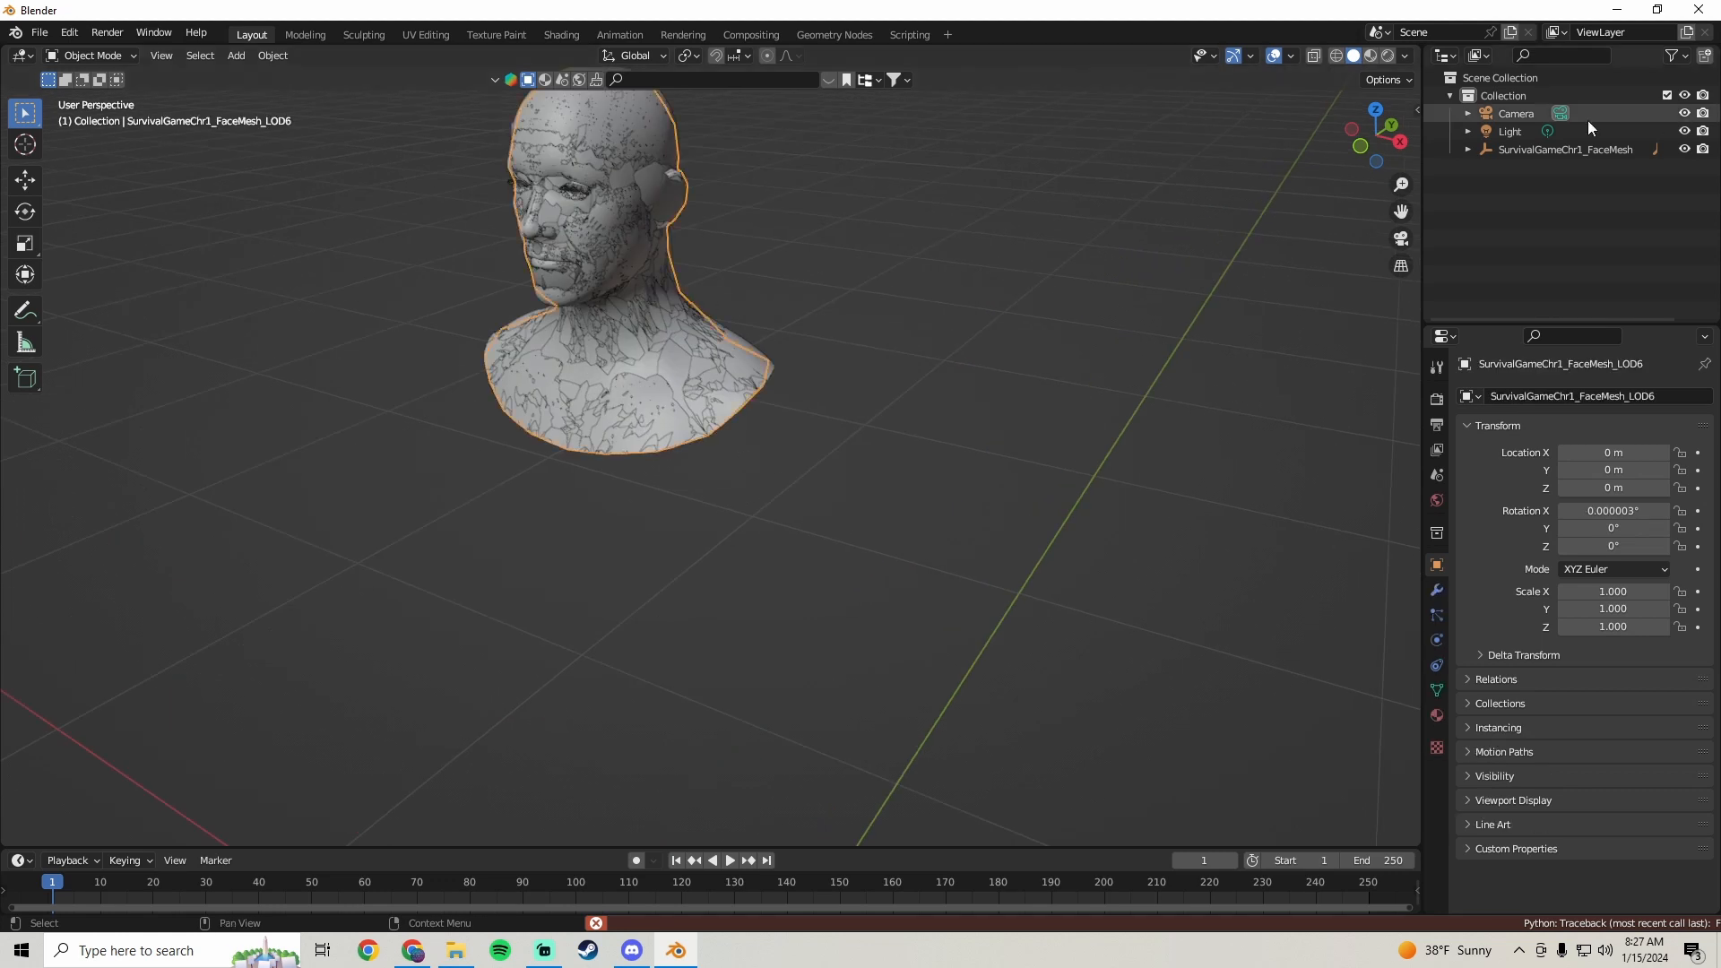
{"action": "left_click", "coordinate": [1467, 150]}
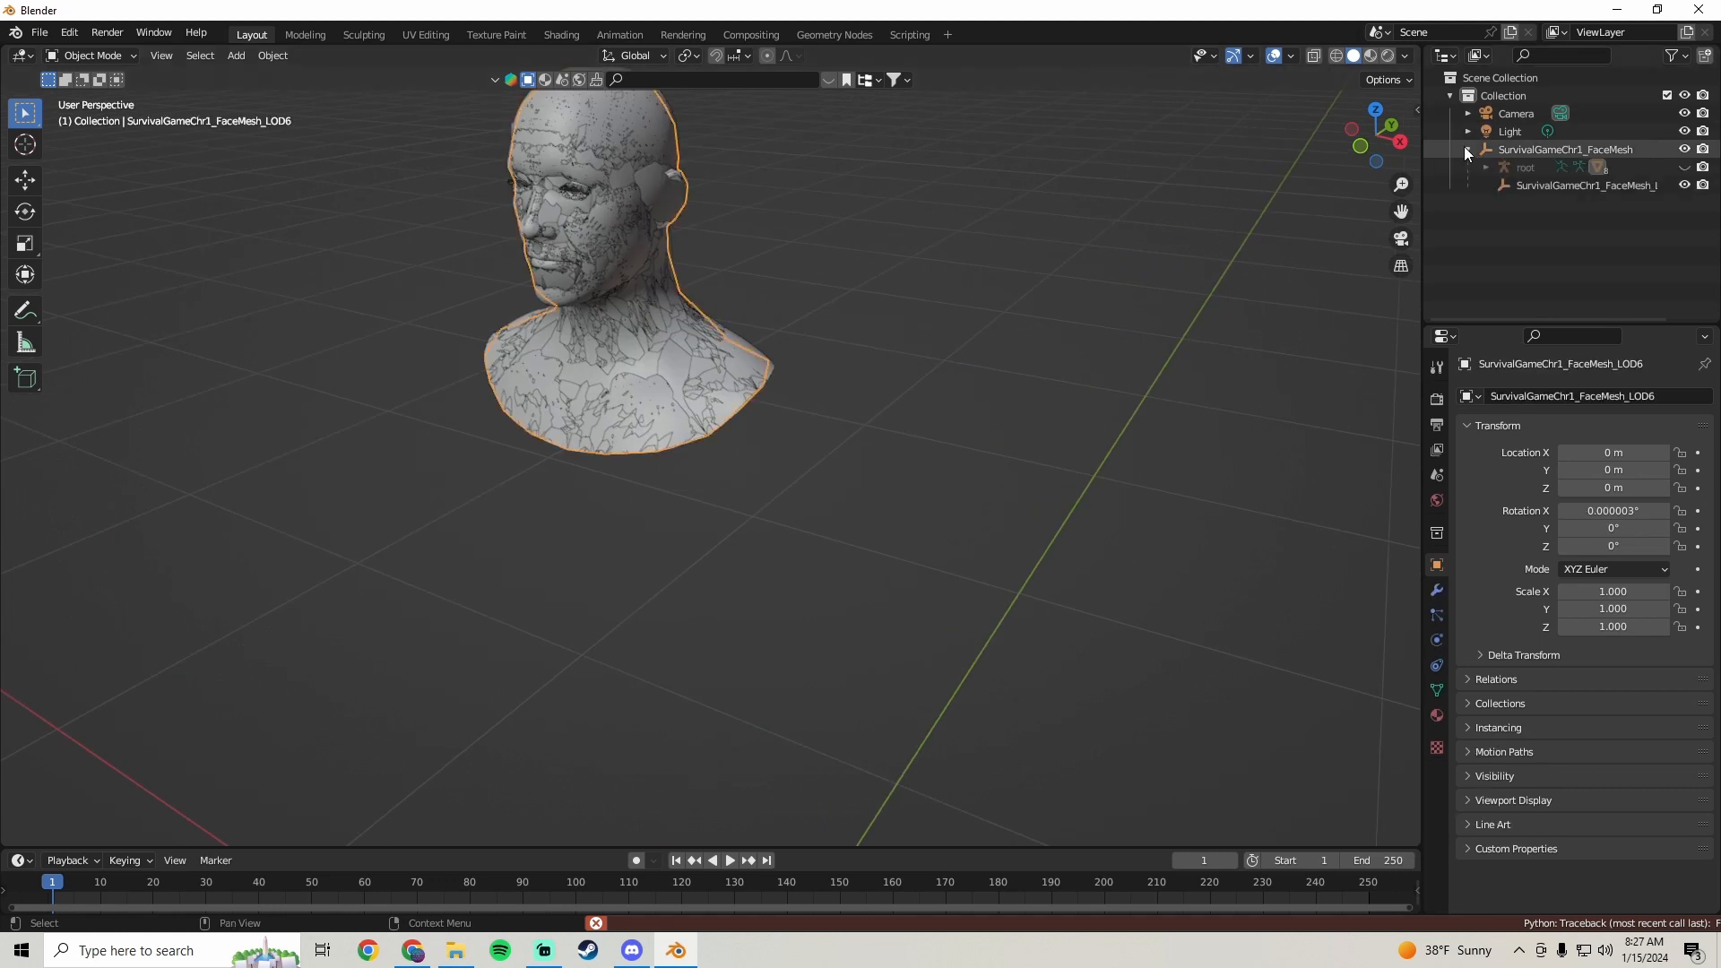
{"action": "left_click", "coordinate": [1486, 167]}
{"action": "scroll", "coordinate": [1486, 179], "scroll_direction": "down", "scroll_amount": 2}
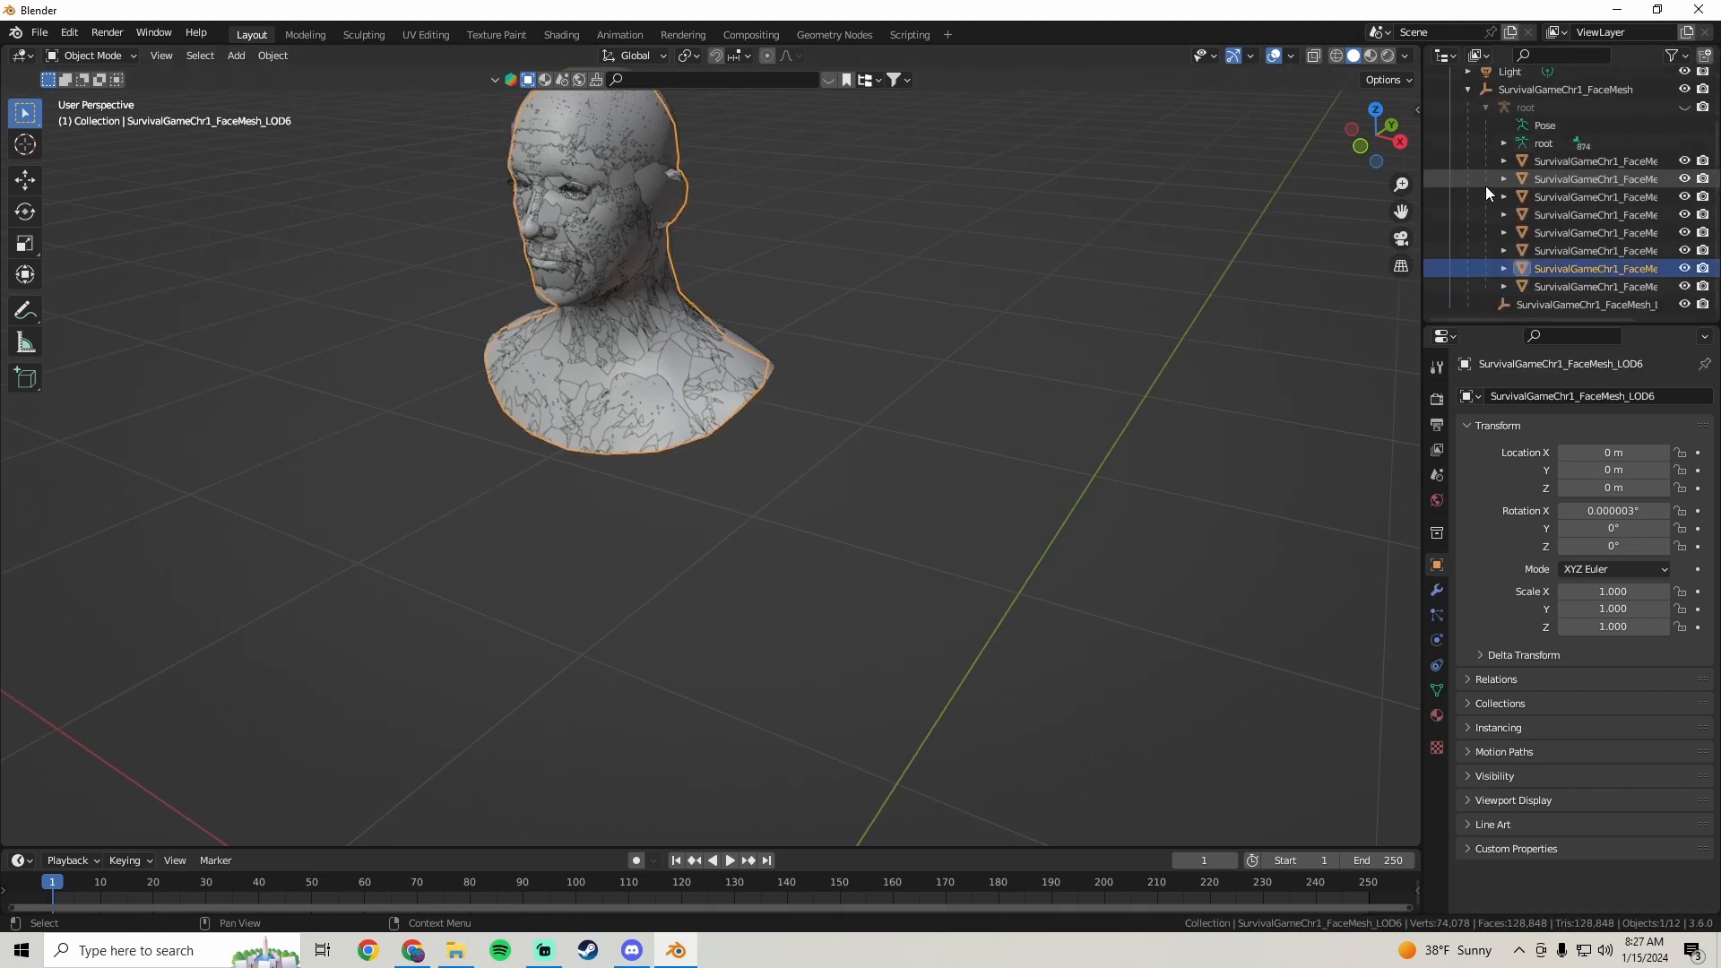
- Delete the face meshes LOD7 through LOD1 one by one, keeping only SurvivalGameChr1_FaceMesh_LOD0
{"action": "left_click", "coordinate": [1574, 292]}
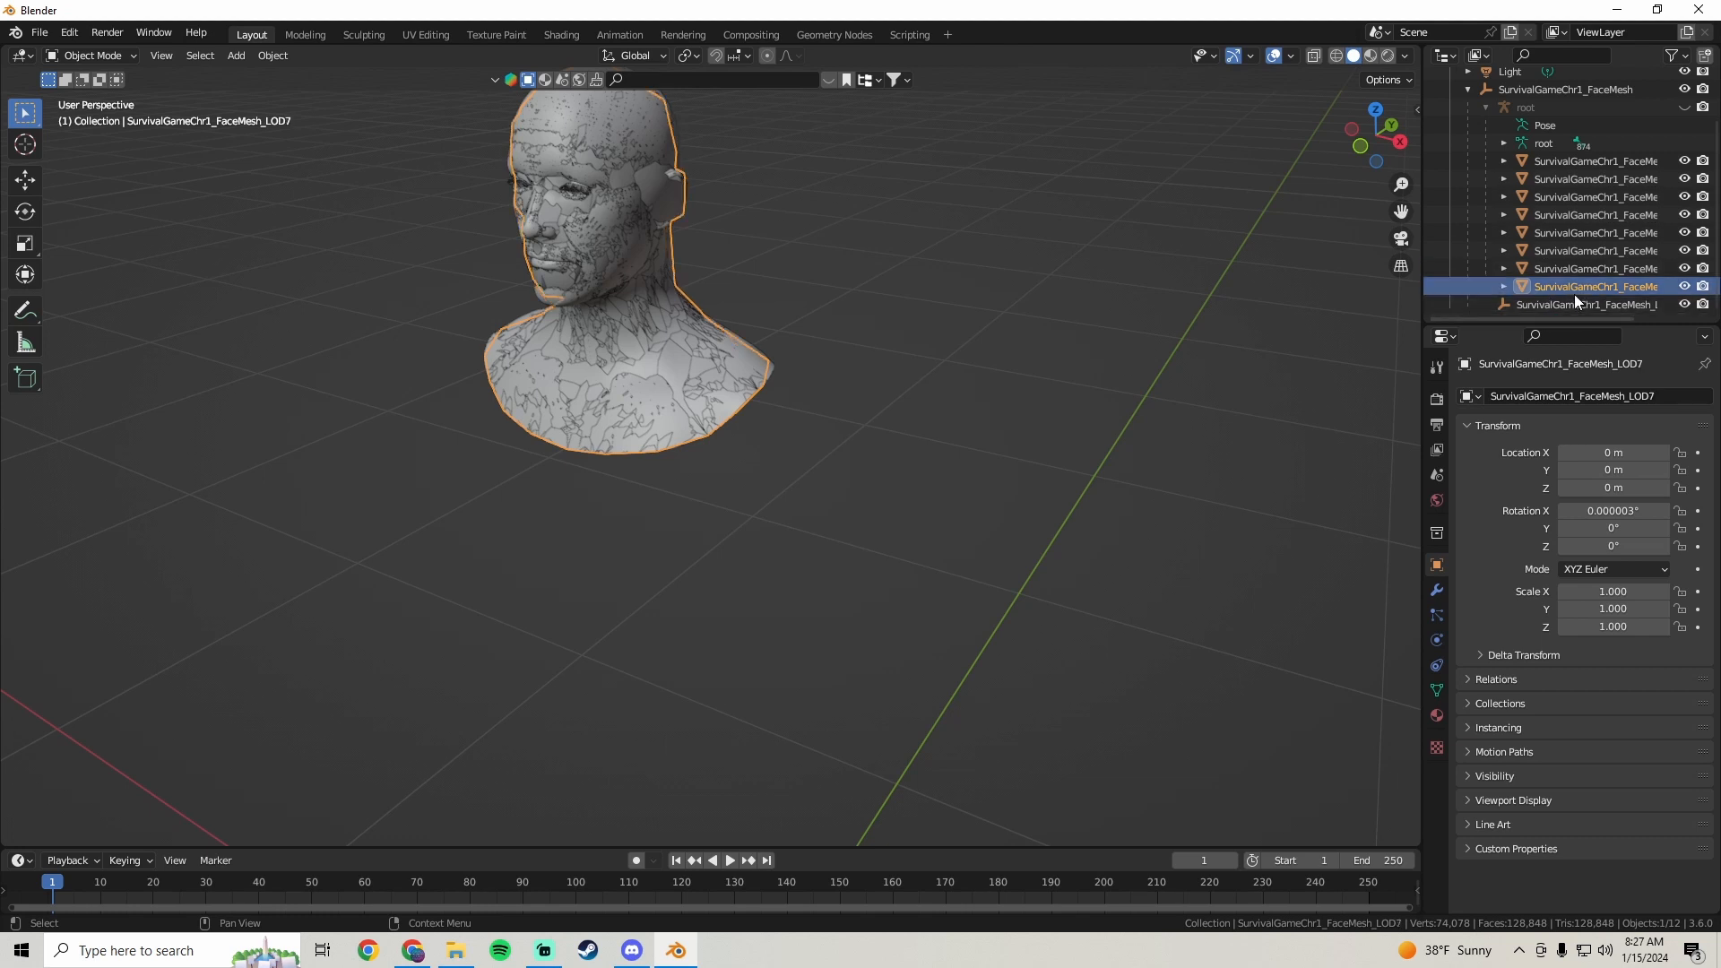
{"action": "key", "text": "Delete"}
{"action": "left_click", "coordinate": [1586, 287]}
{"action": "key", "text": "Delete"}
{"action": "left_click", "coordinate": [1586, 285]}
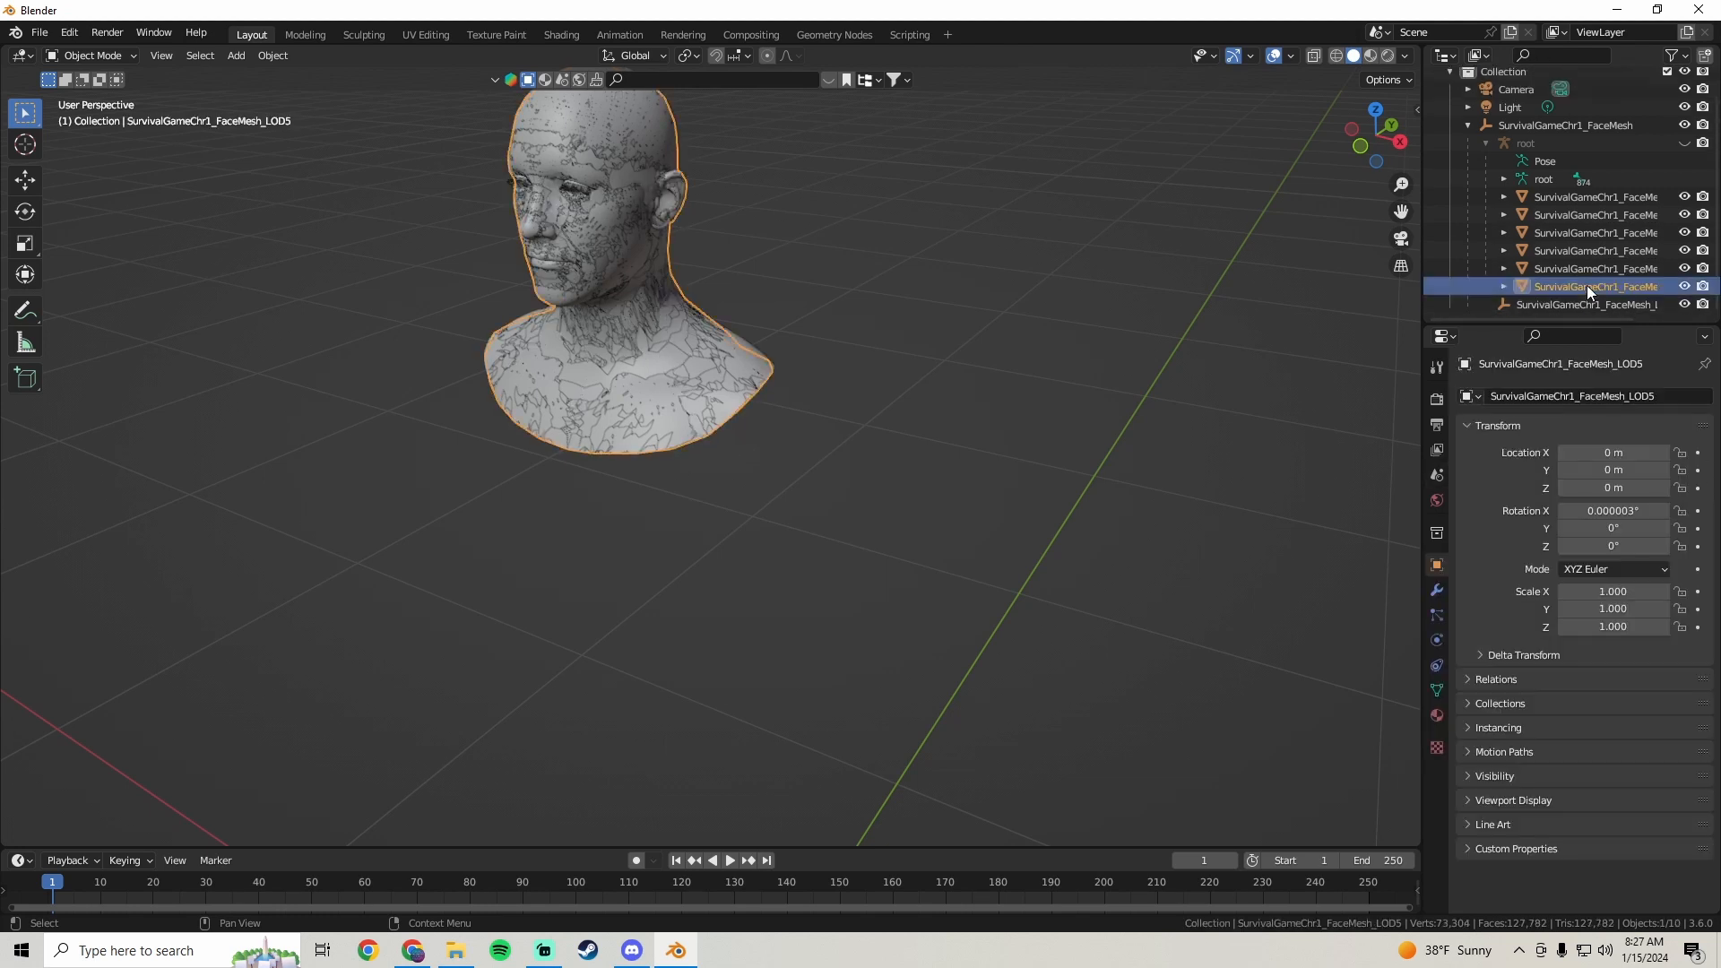
{"action": "key", "text": "Delete"}
{"action": "left_click", "coordinate": [1586, 280]}
{"action": "key", "text": "Delete"}
{"action": "left_click", "coordinate": [1586, 269]}
{"action": "key", "text": "Delete"}
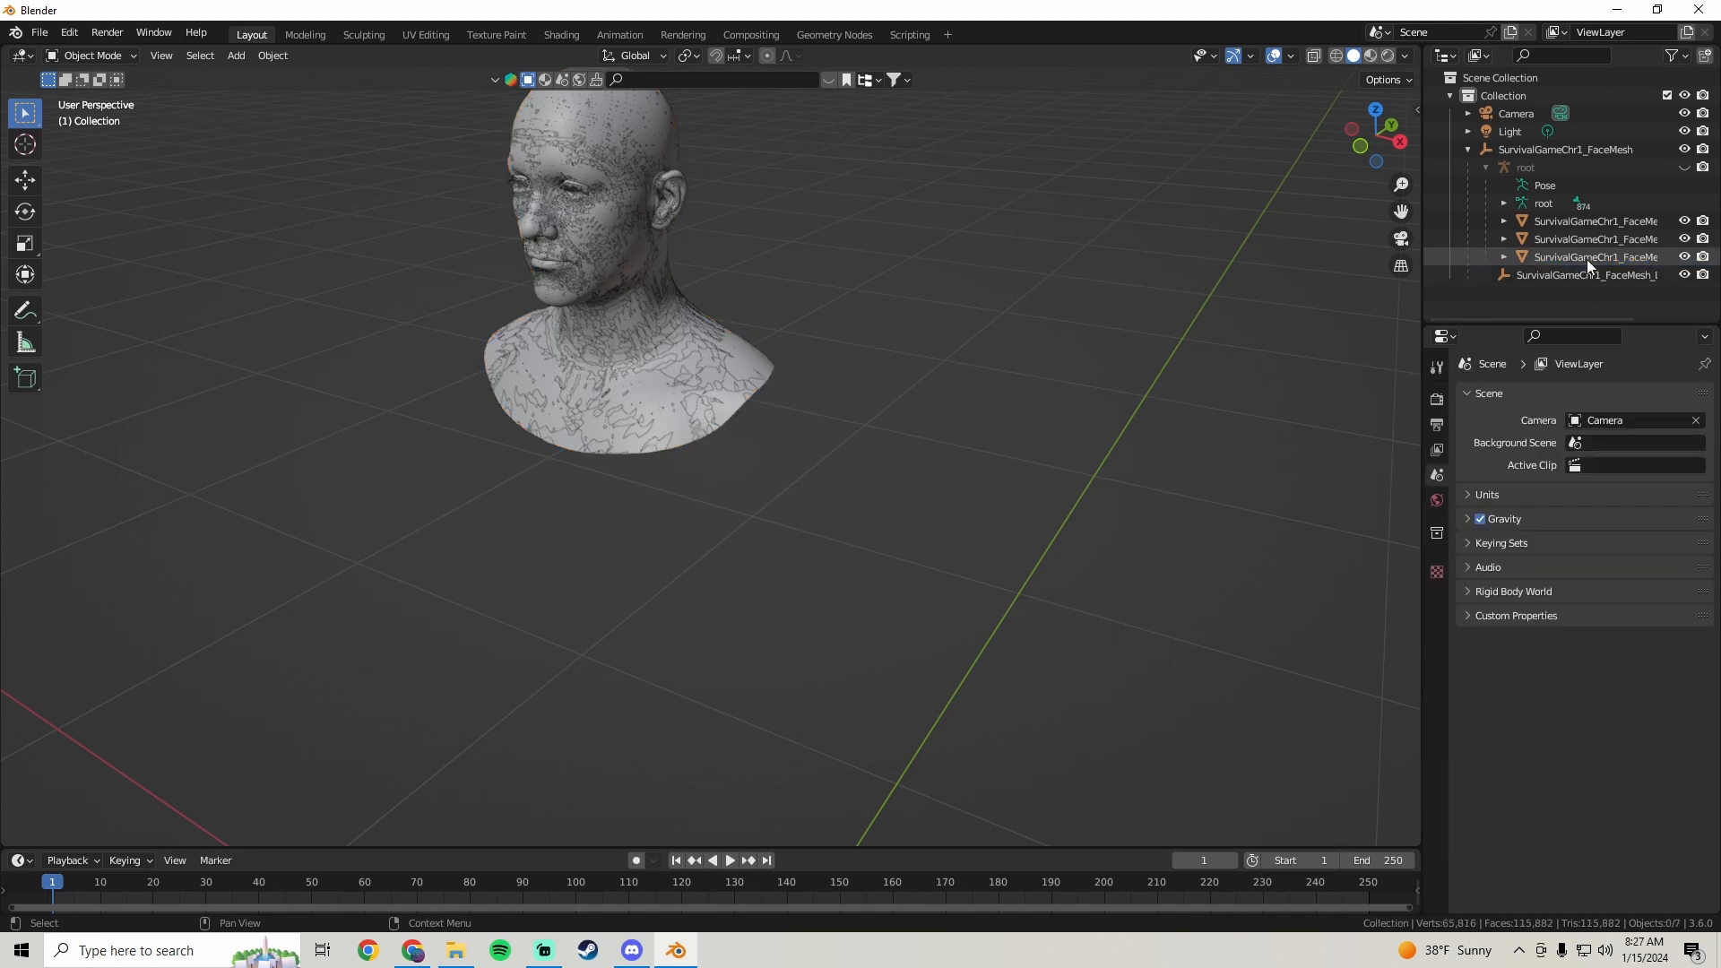
{"action": "left_click", "coordinate": [1587, 258]}
{"action": "key", "text": "Delete"}
{"action": "left_click", "coordinate": [1584, 244]}
{"action": "key", "text": "Delete"}
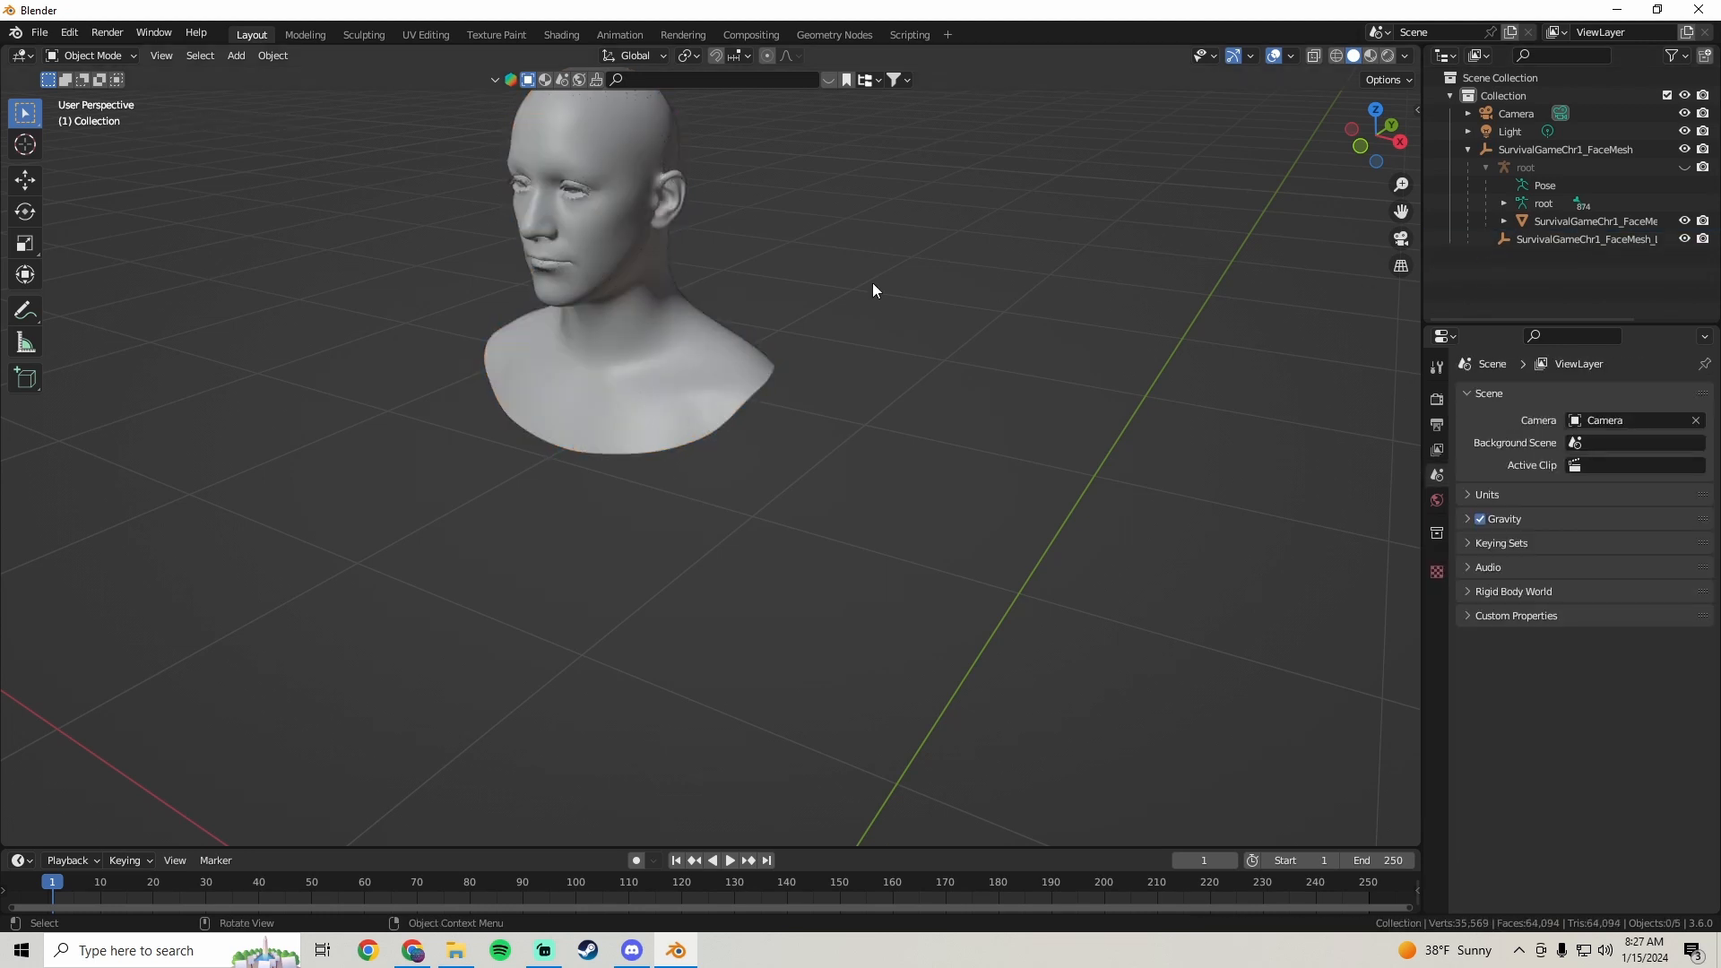
- Examine the LOD0 head's mesh density in Edit Mode and its shape in Object Mode from several angles
{"action": "middle_click_drag", "start_coordinate": [873, 289], "coordinate": [879, 330]}
{"action": "left_click", "coordinate": [735, 250]}
{"action": "key", "text": "Tab"}
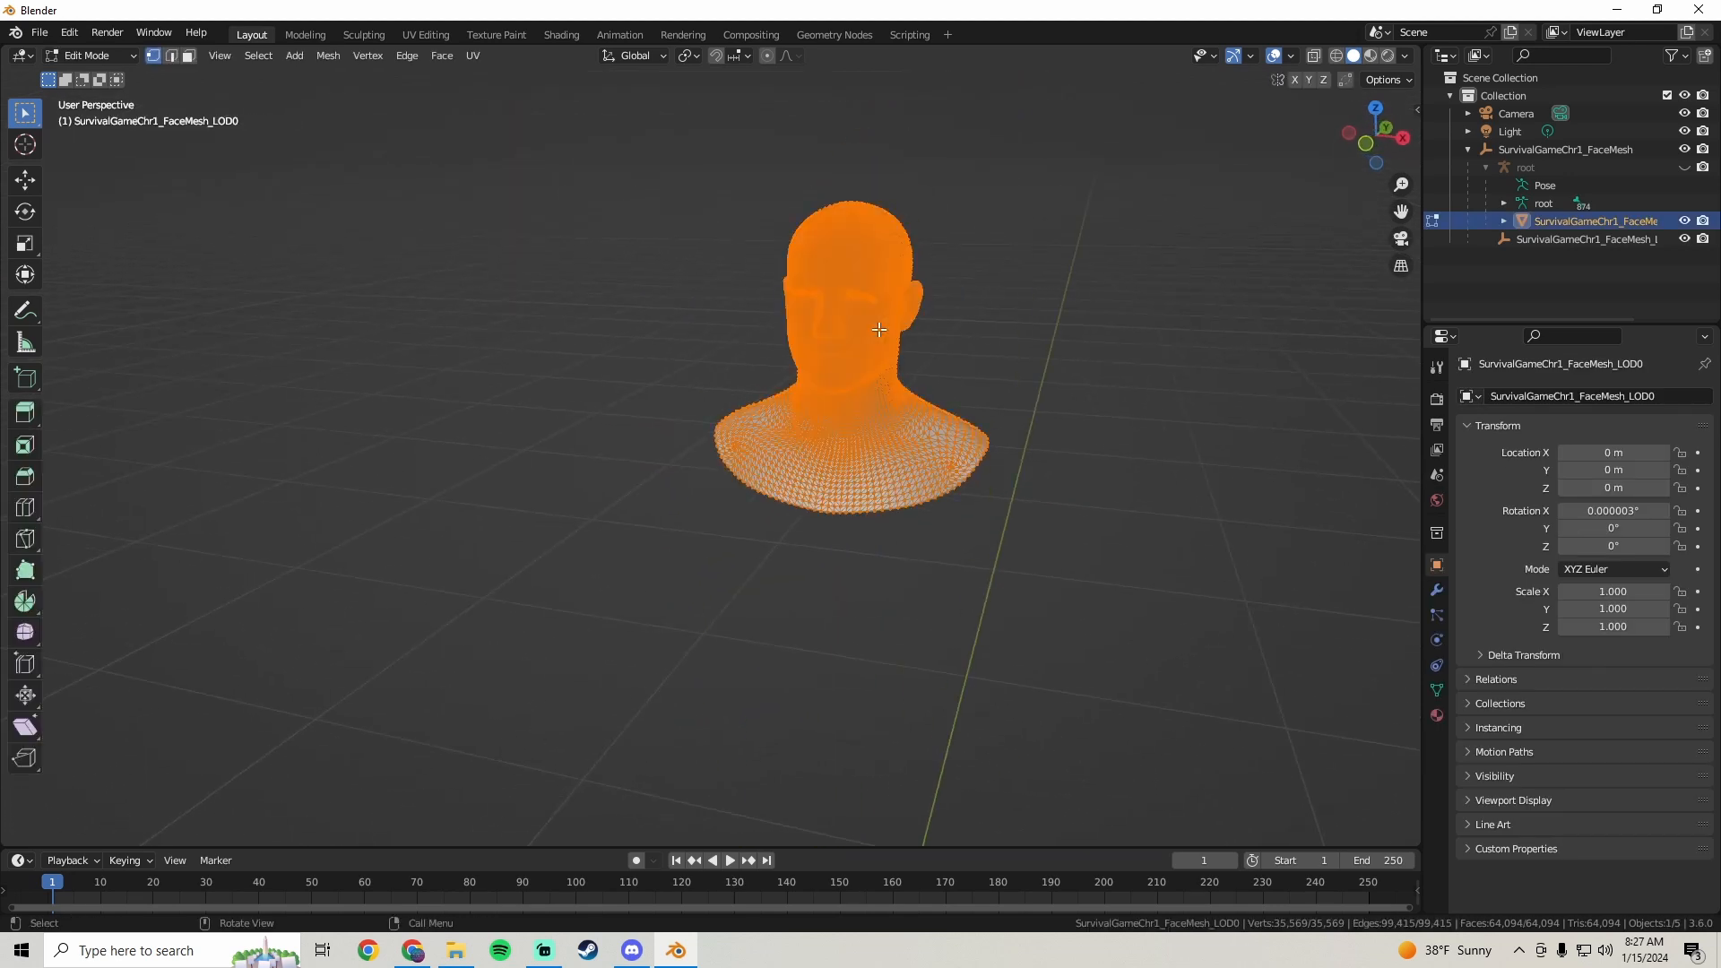
{"action": "scroll", "coordinate": [1019, 301], "scroll_direction": "up", "scroll_amount": 5}
{"action": "middle_click_drag", "start_coordinate": [1022, 300], "coordinate": [855, 491], "text": "shift"}
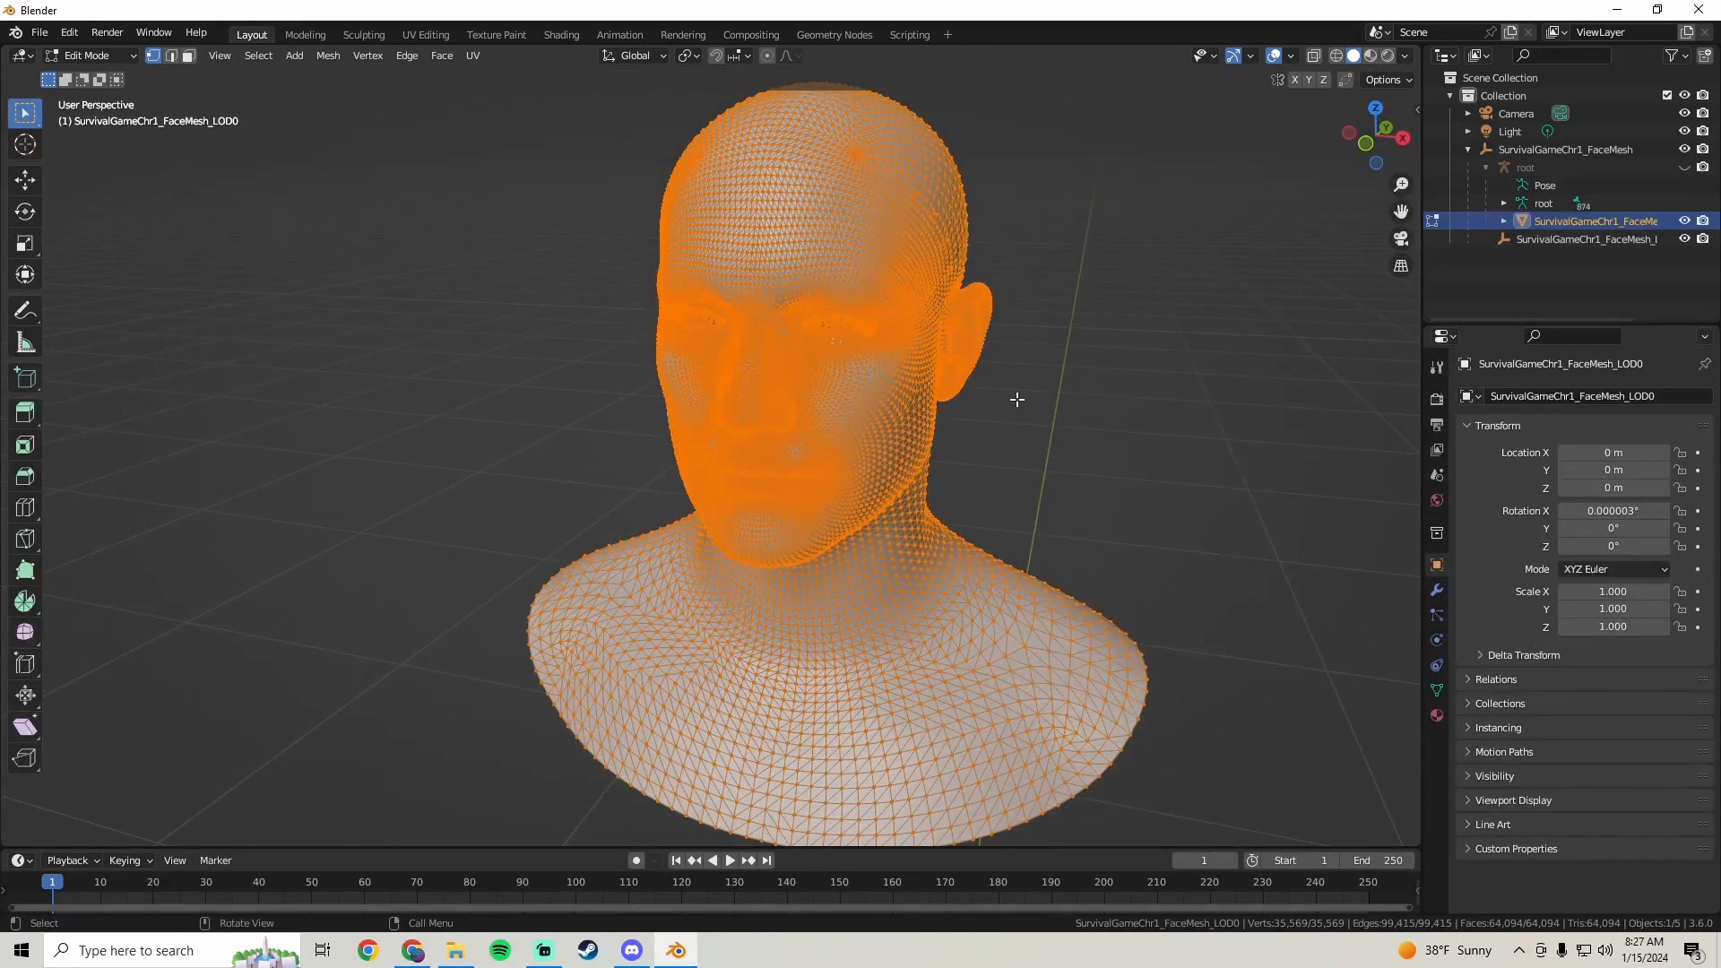
{"action": "key", "text": "Tab"}
{"action": "middle_click_drag", "start_coordinate": [1016, 400], "coordinate": [944, 369]}
{"action": "scroll", "coordinate": [961, 384], "scroll_direction": "down", "scroll_amount": 3}
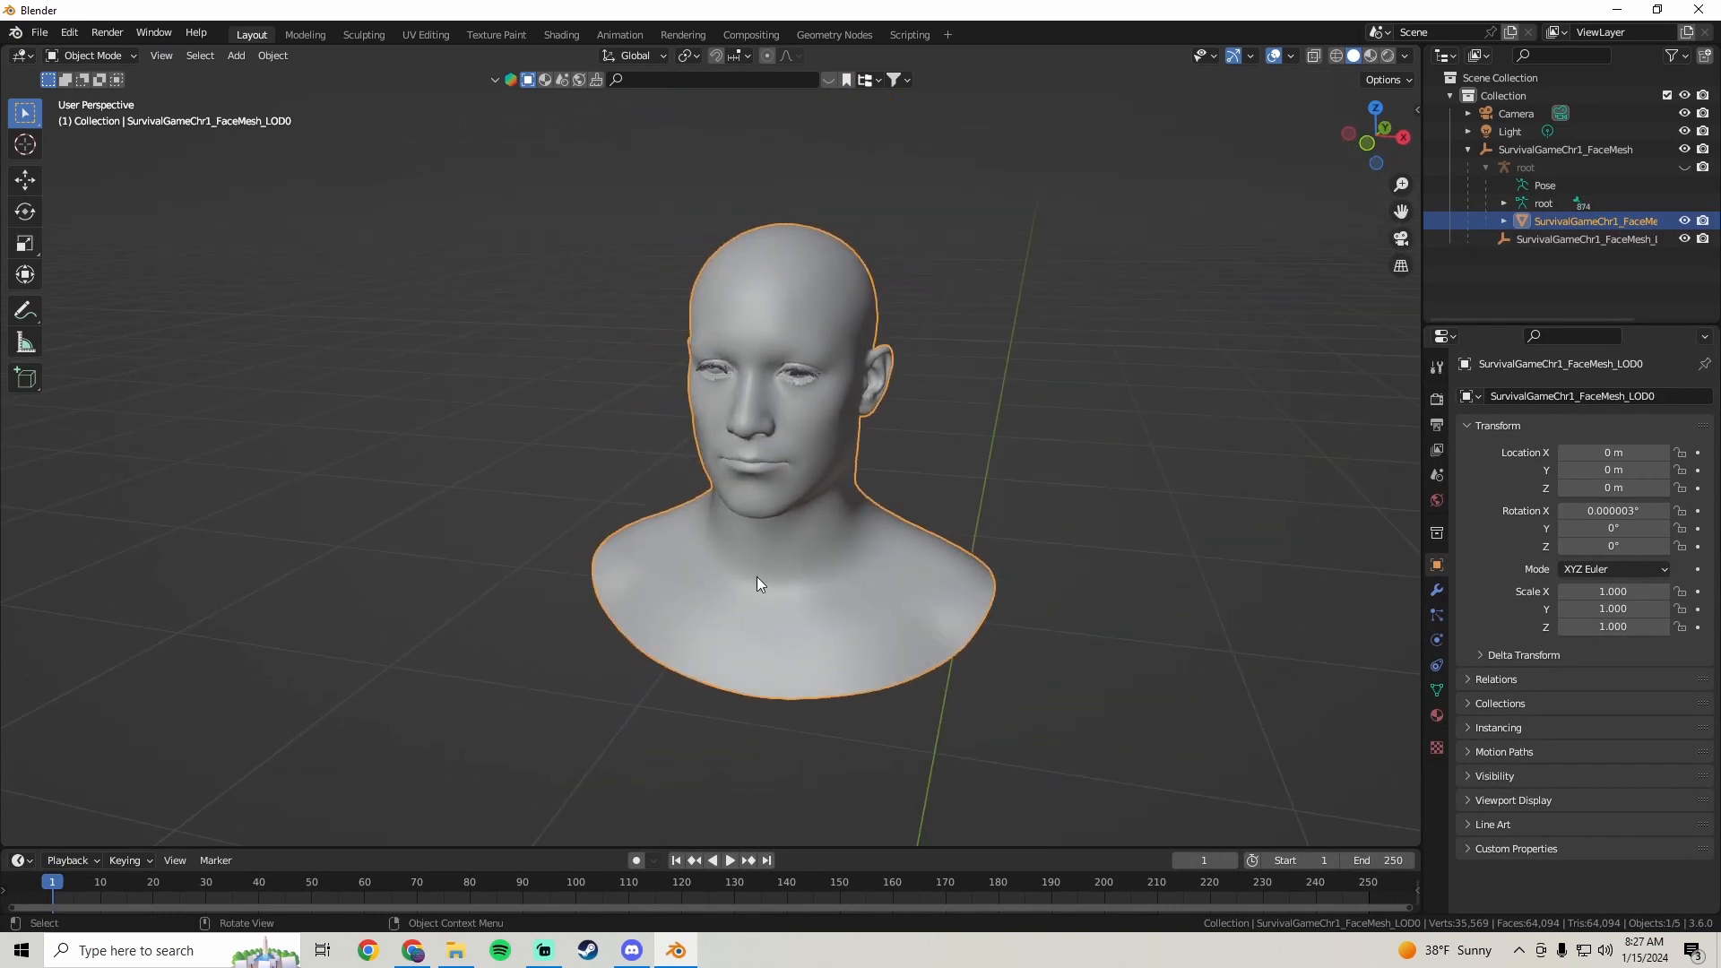
{"action": "middle_click_drag", "start_coordinate": [600, 357], "coordinate": [654, 349]}
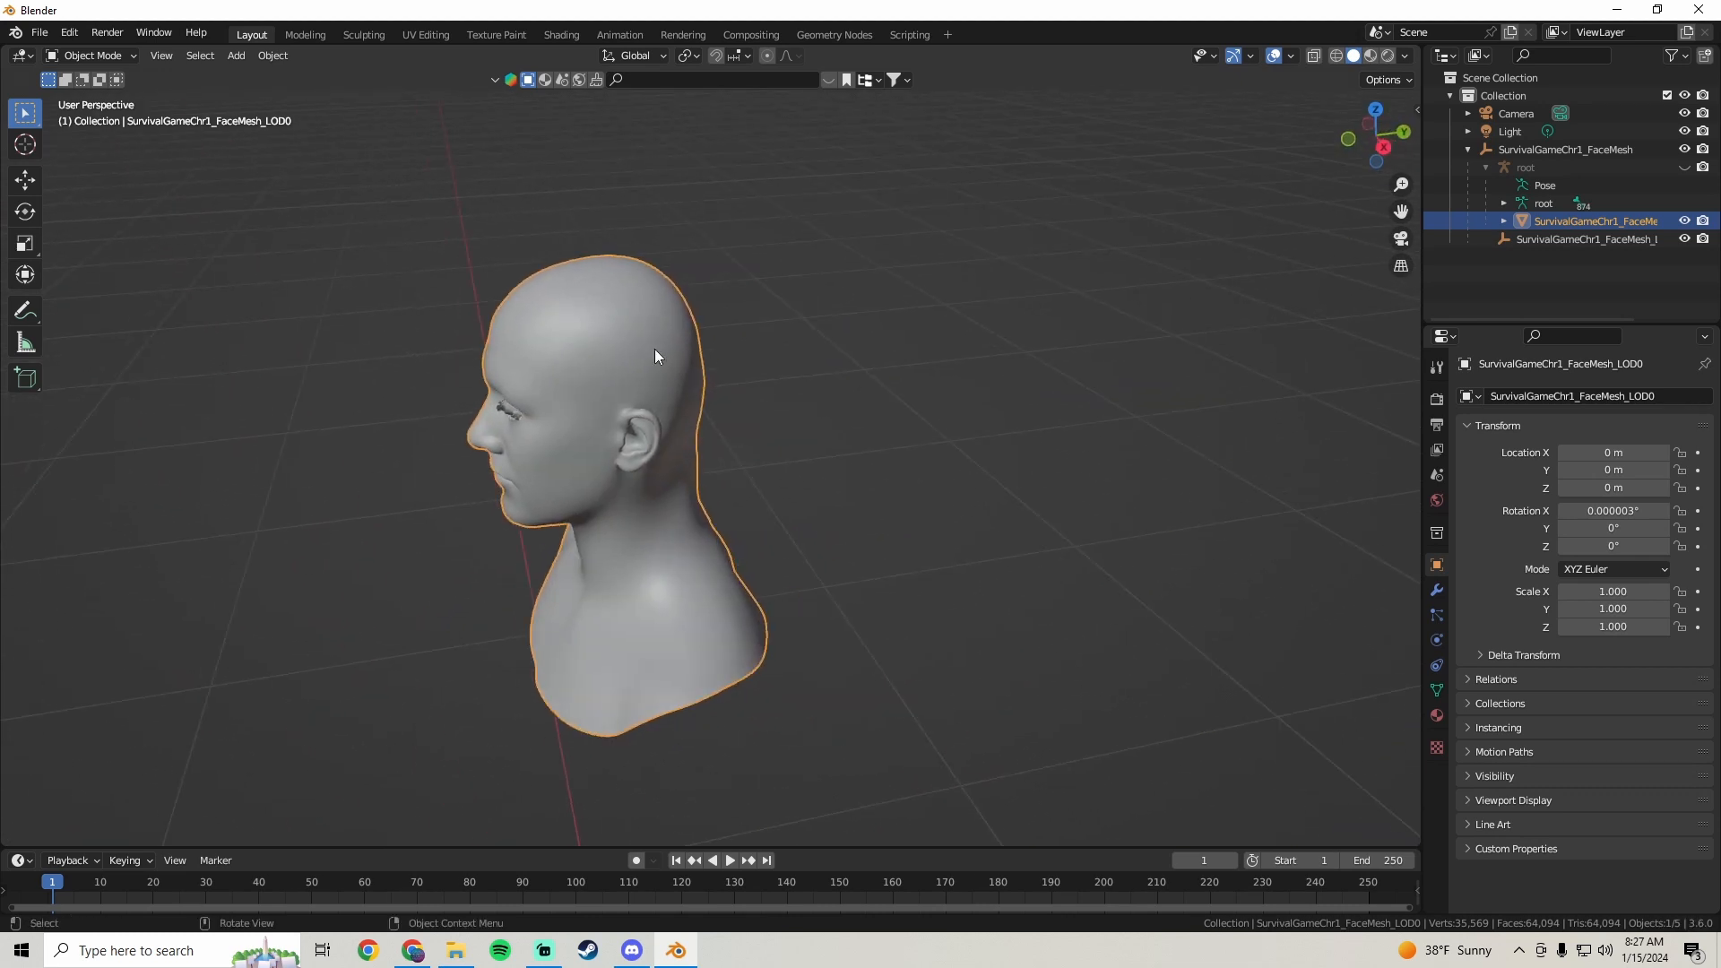
- In Edit Mode, box-select the upper head from eye level up in the right orthographic view with wireframe shading
{"action": "key", "text": "Tab"}
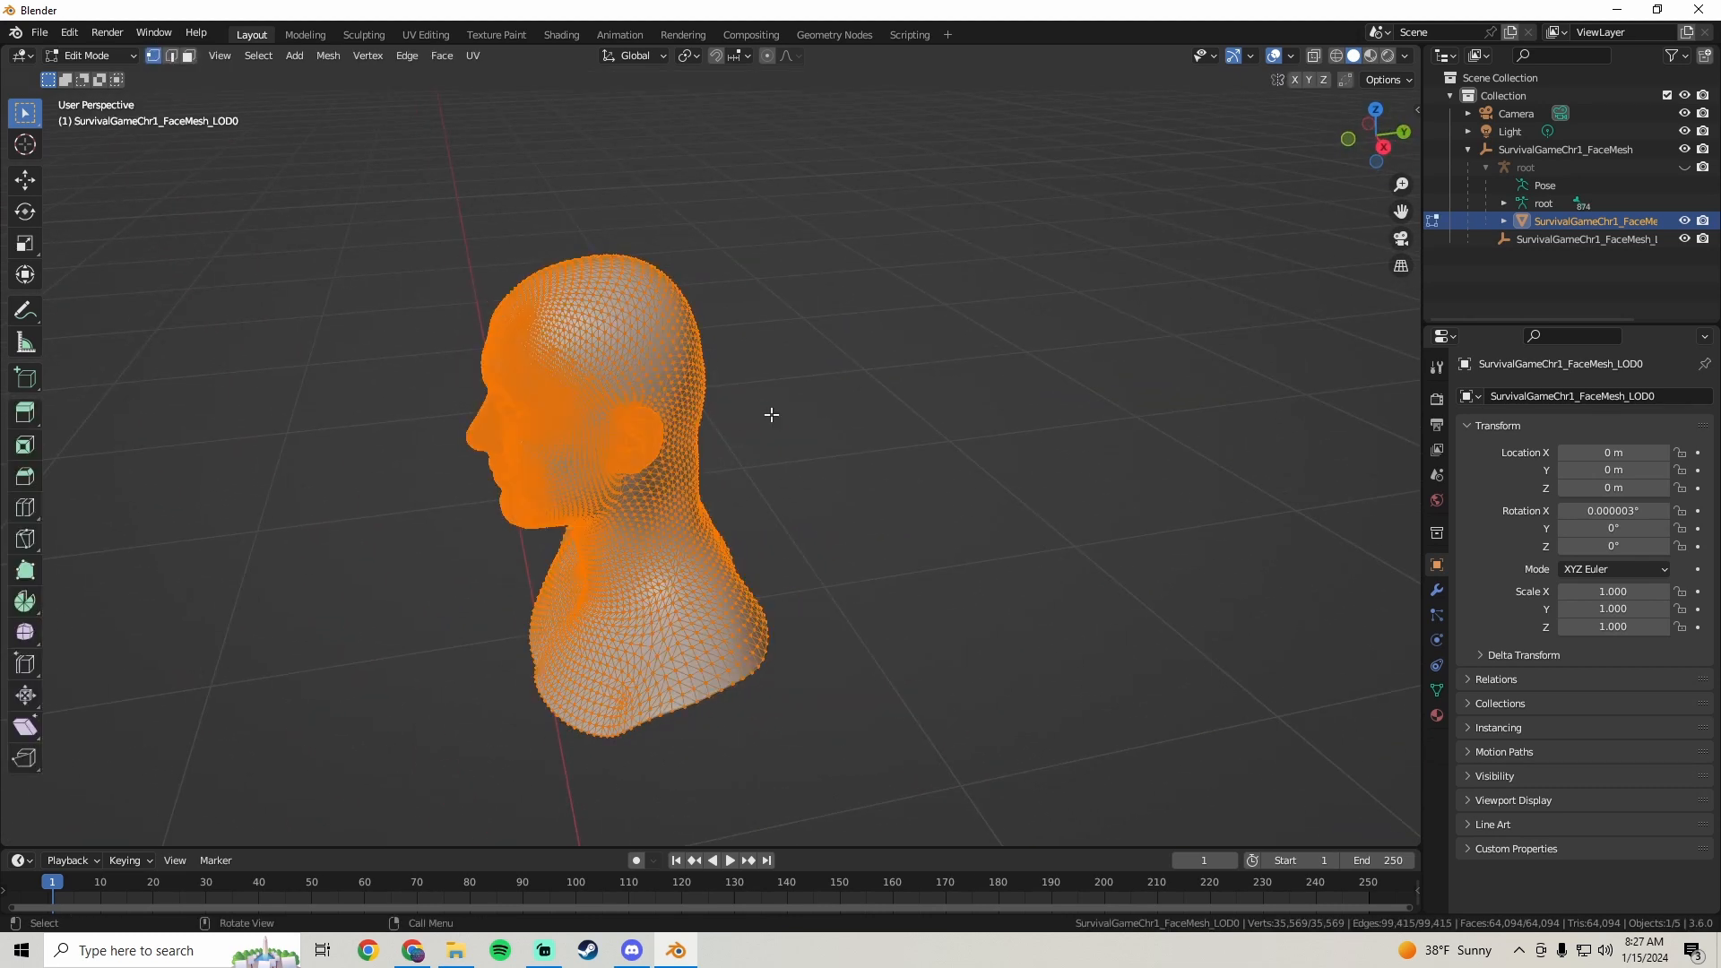
{"action": "middle_click_drag", "start_coordinate": [435, 281], "coordinate": [692, 356]}
{"action": "scroll", "coordinate": [693, 356], "scroll_direction": "up", "scroll_amount": 1}
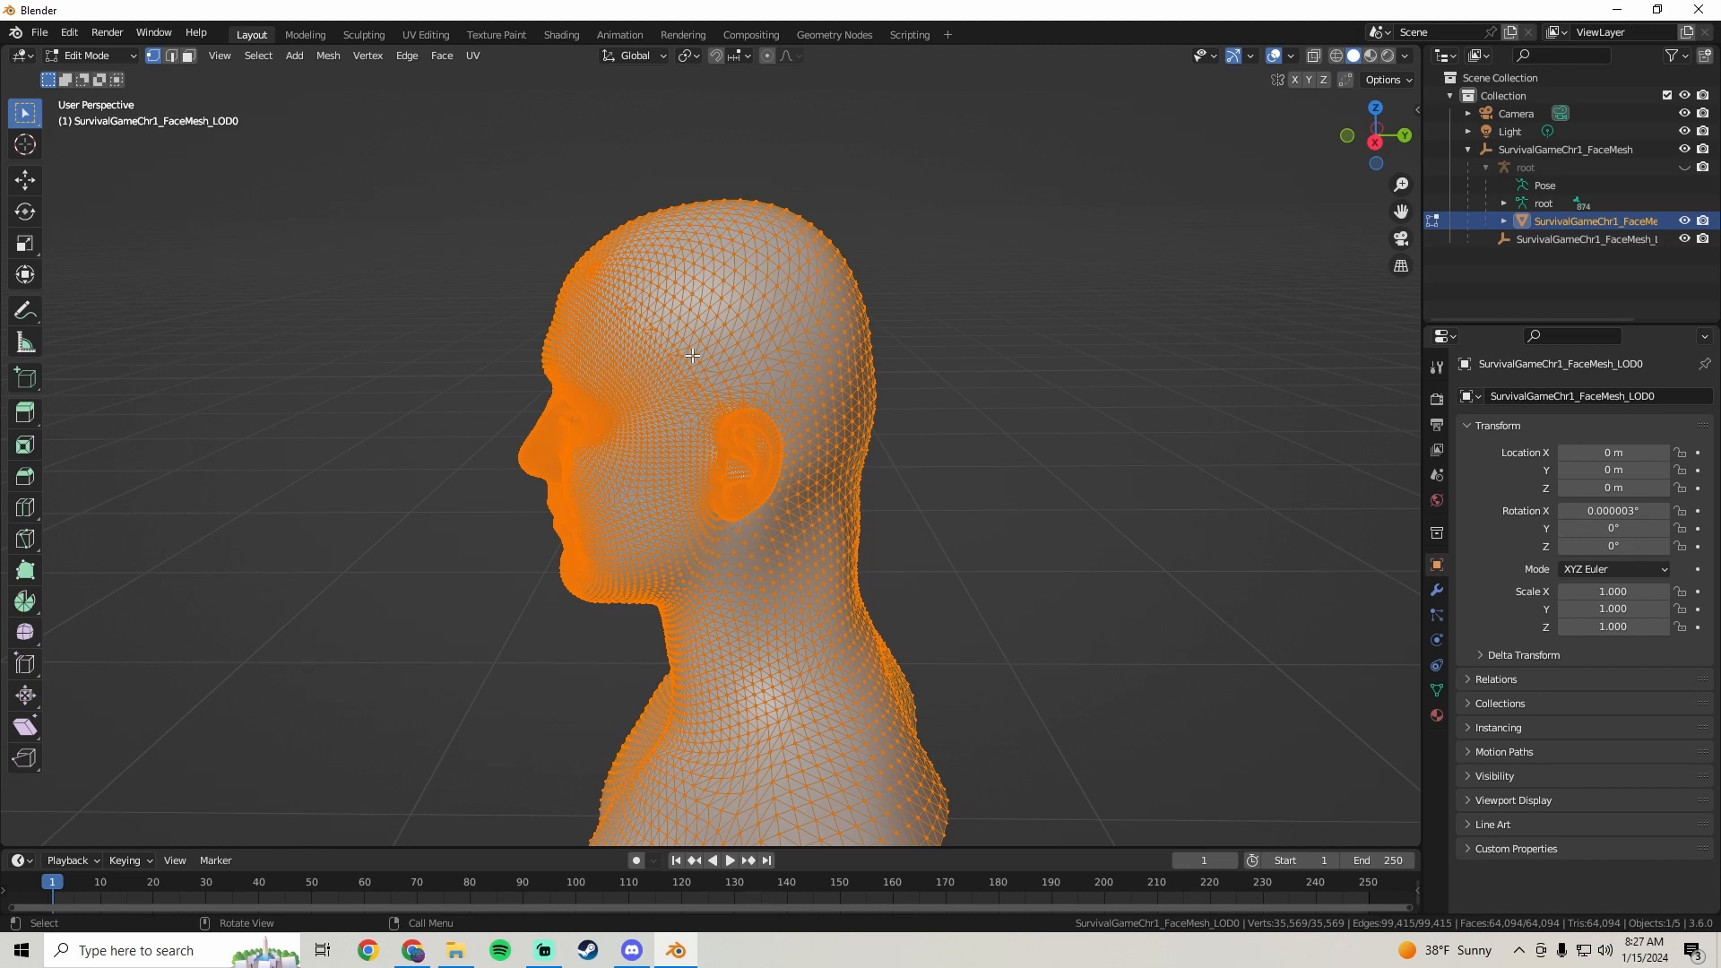
{"action": "middle_click_drag", "start_coordinate": [693, 355], "coordinate": [726, 346]}
{"action": "key", "text": "KP_3"}
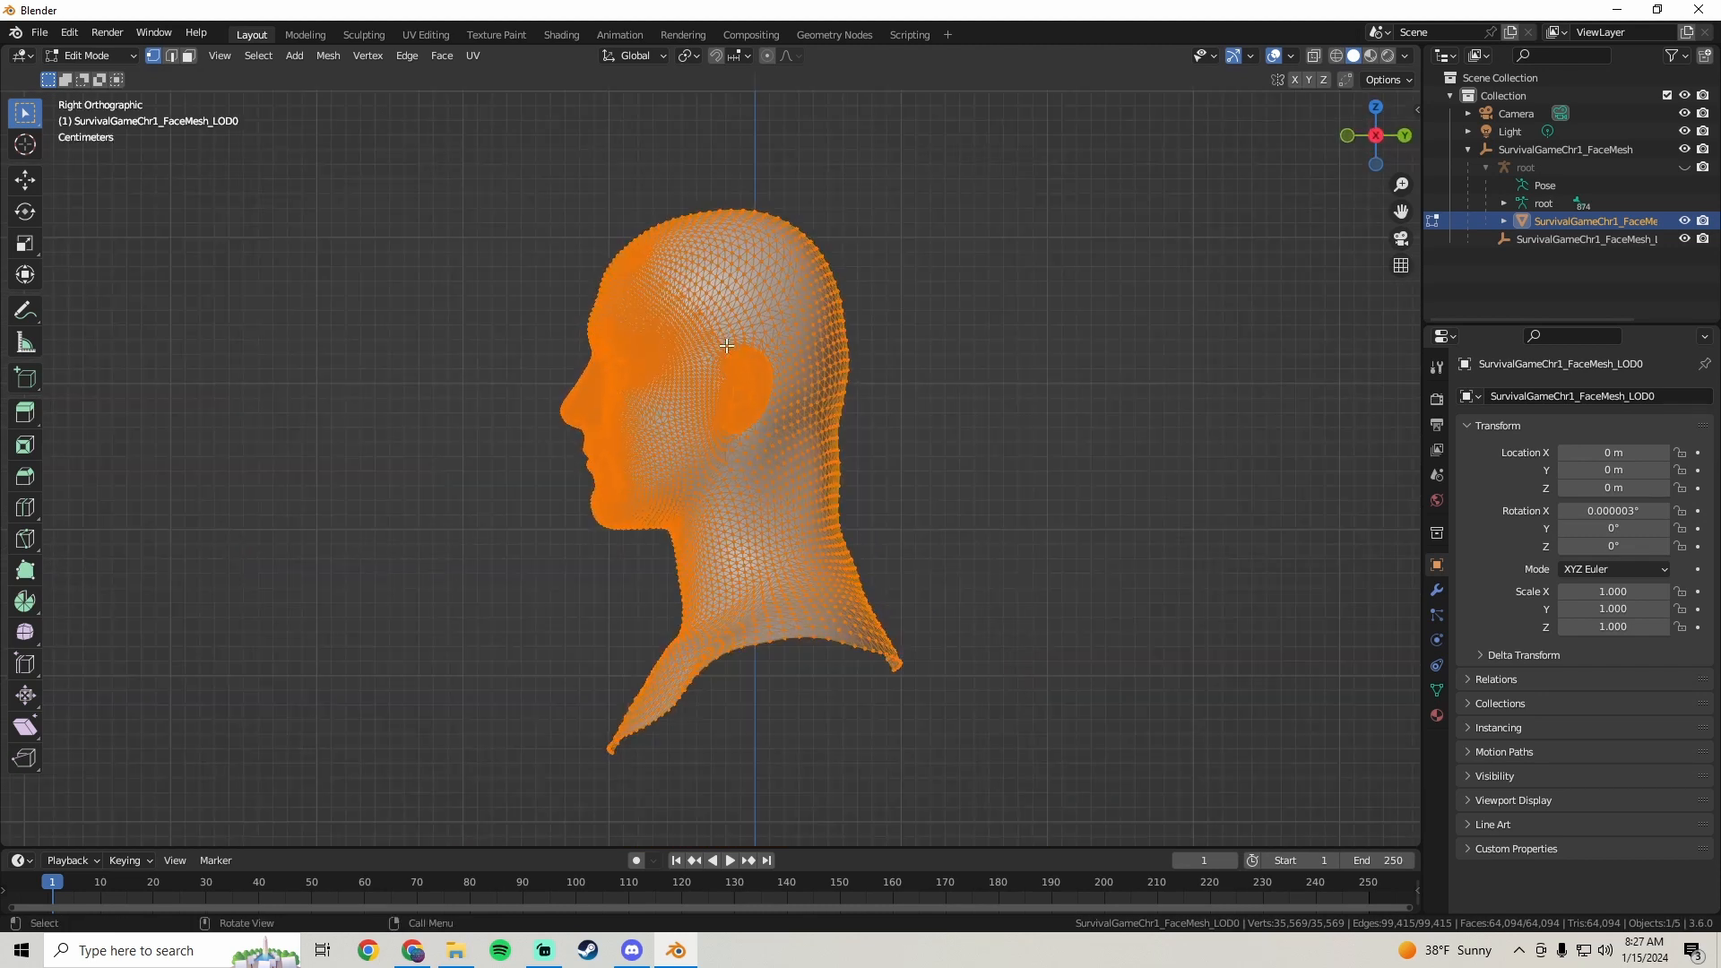
{"action": "scroll", "coordinate": [727, 345], "scroll_direction": "up", "scroll_amount": 2}
{"action": "middle_click_drag", "start_coordinate": [868, 297], "coordinate": [821, 395], "text": "shift"}
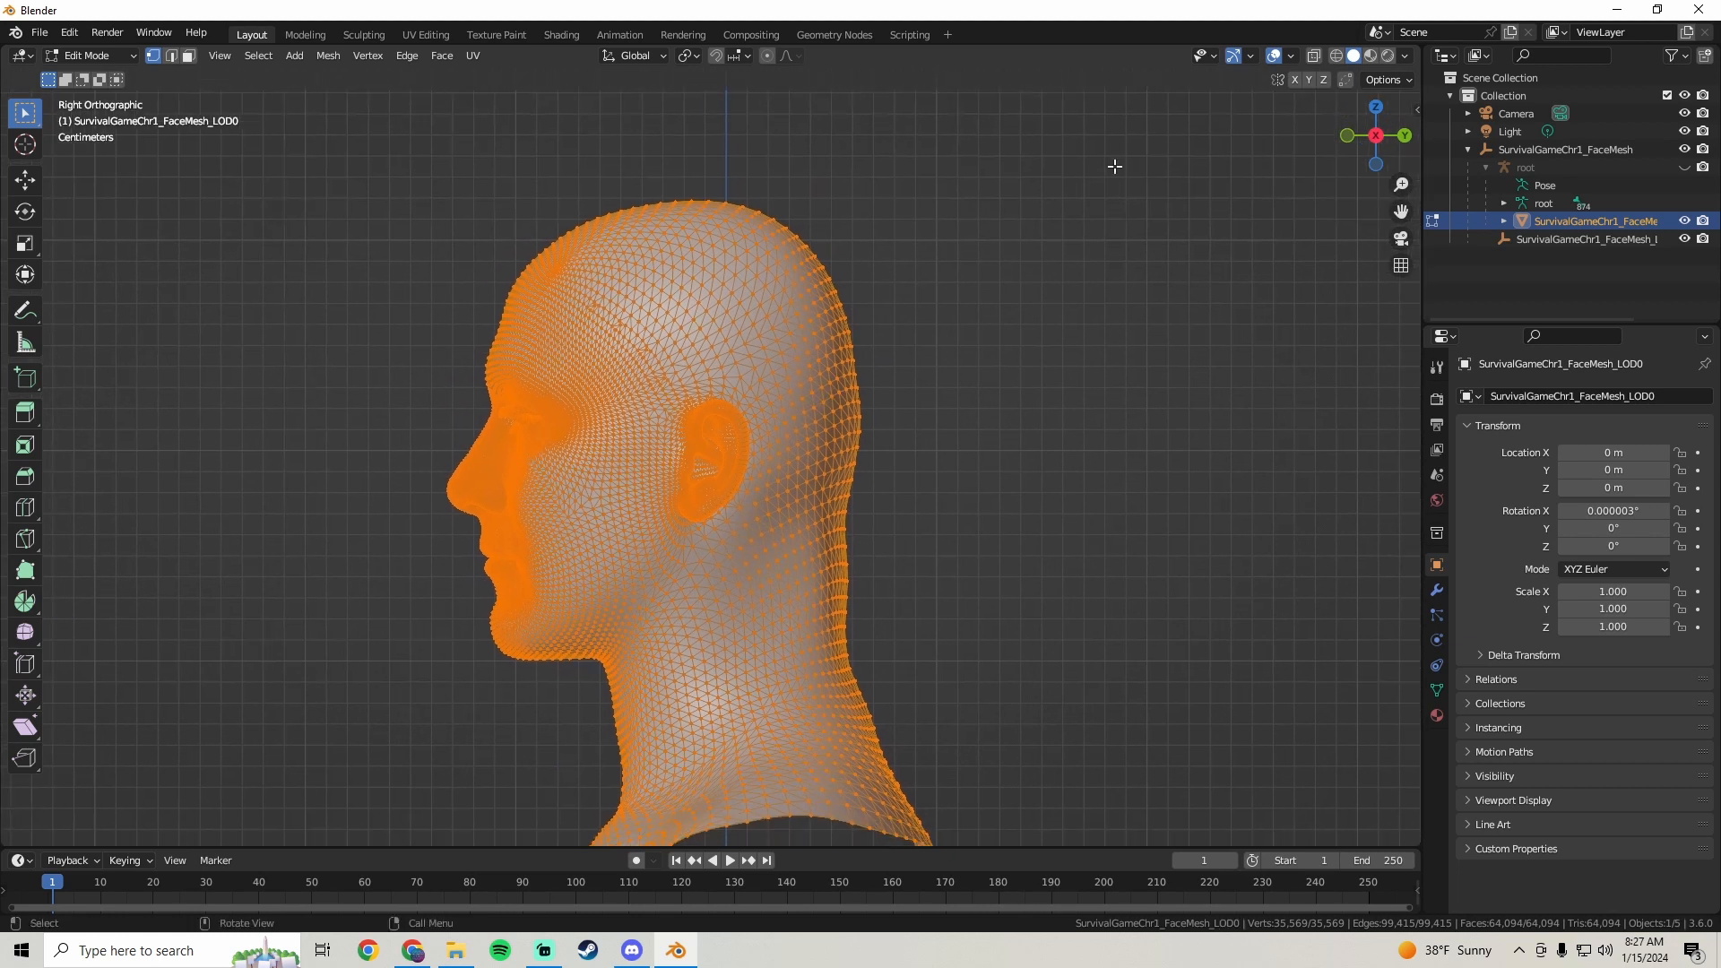
{"action": "left_click", "coordinate": [1333, 55]}
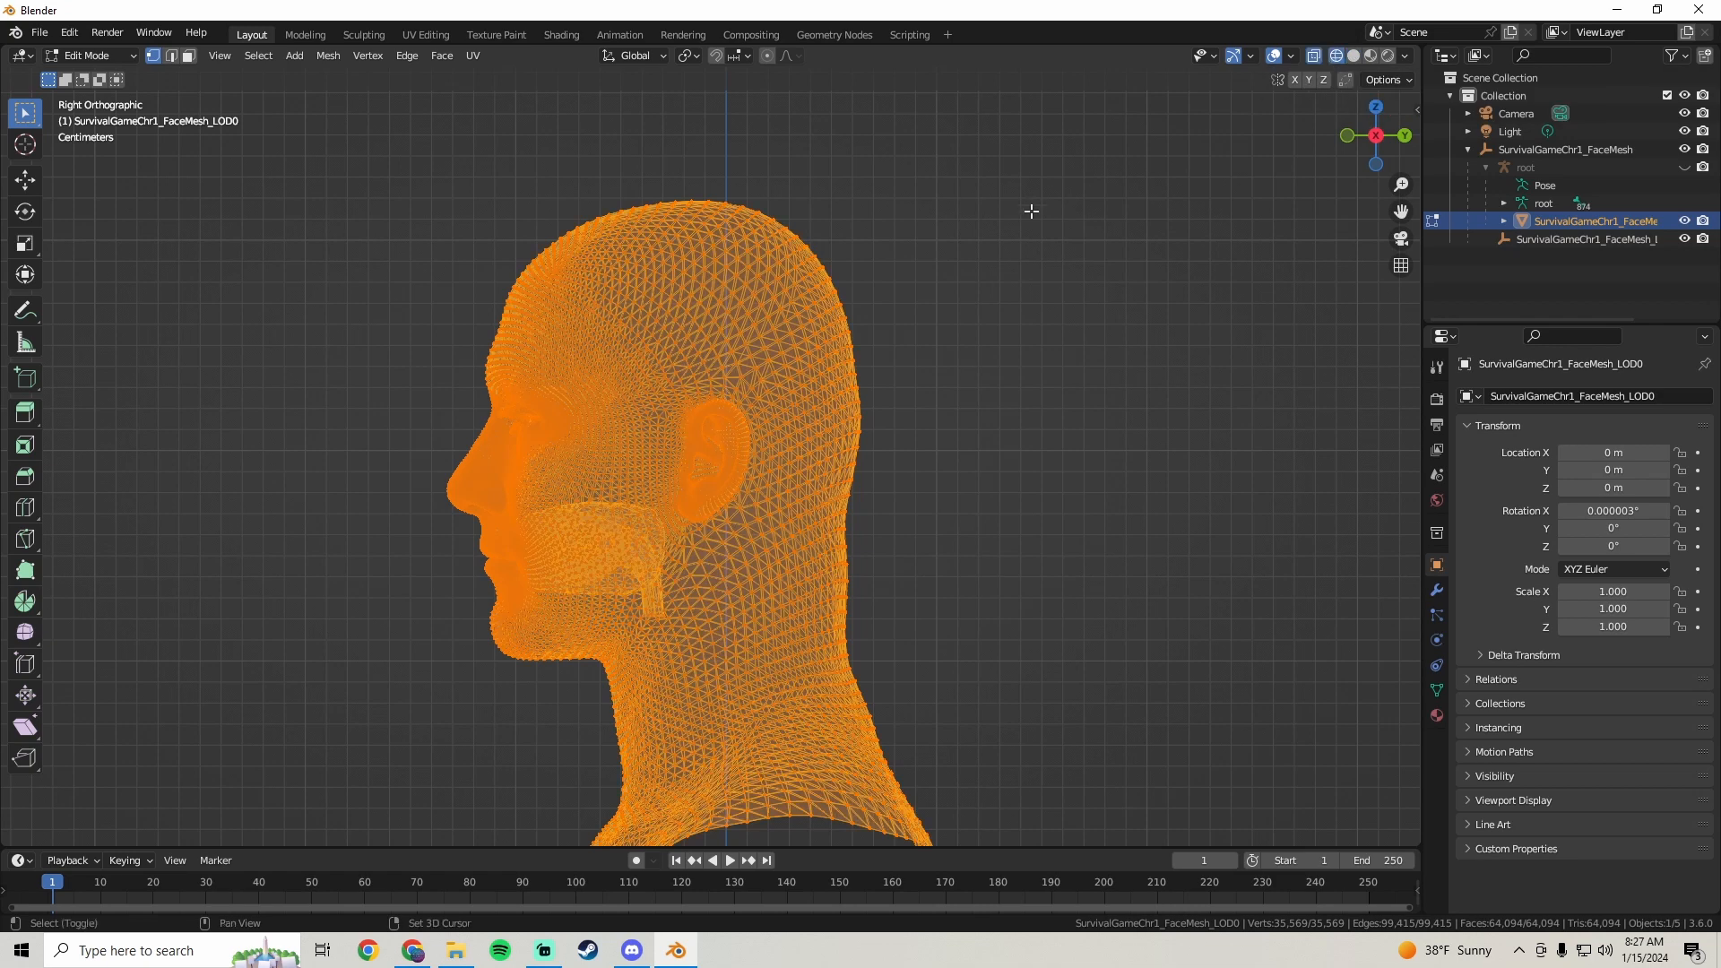
{"action": "middle_click_drag", "start_coordinate": [1031, 211], "coordinate": [1059, 246], "text": "shift"}
{"action": "left_click_drag", "start_coordinate": [1026, 496], "coordinate": [462, 101]}
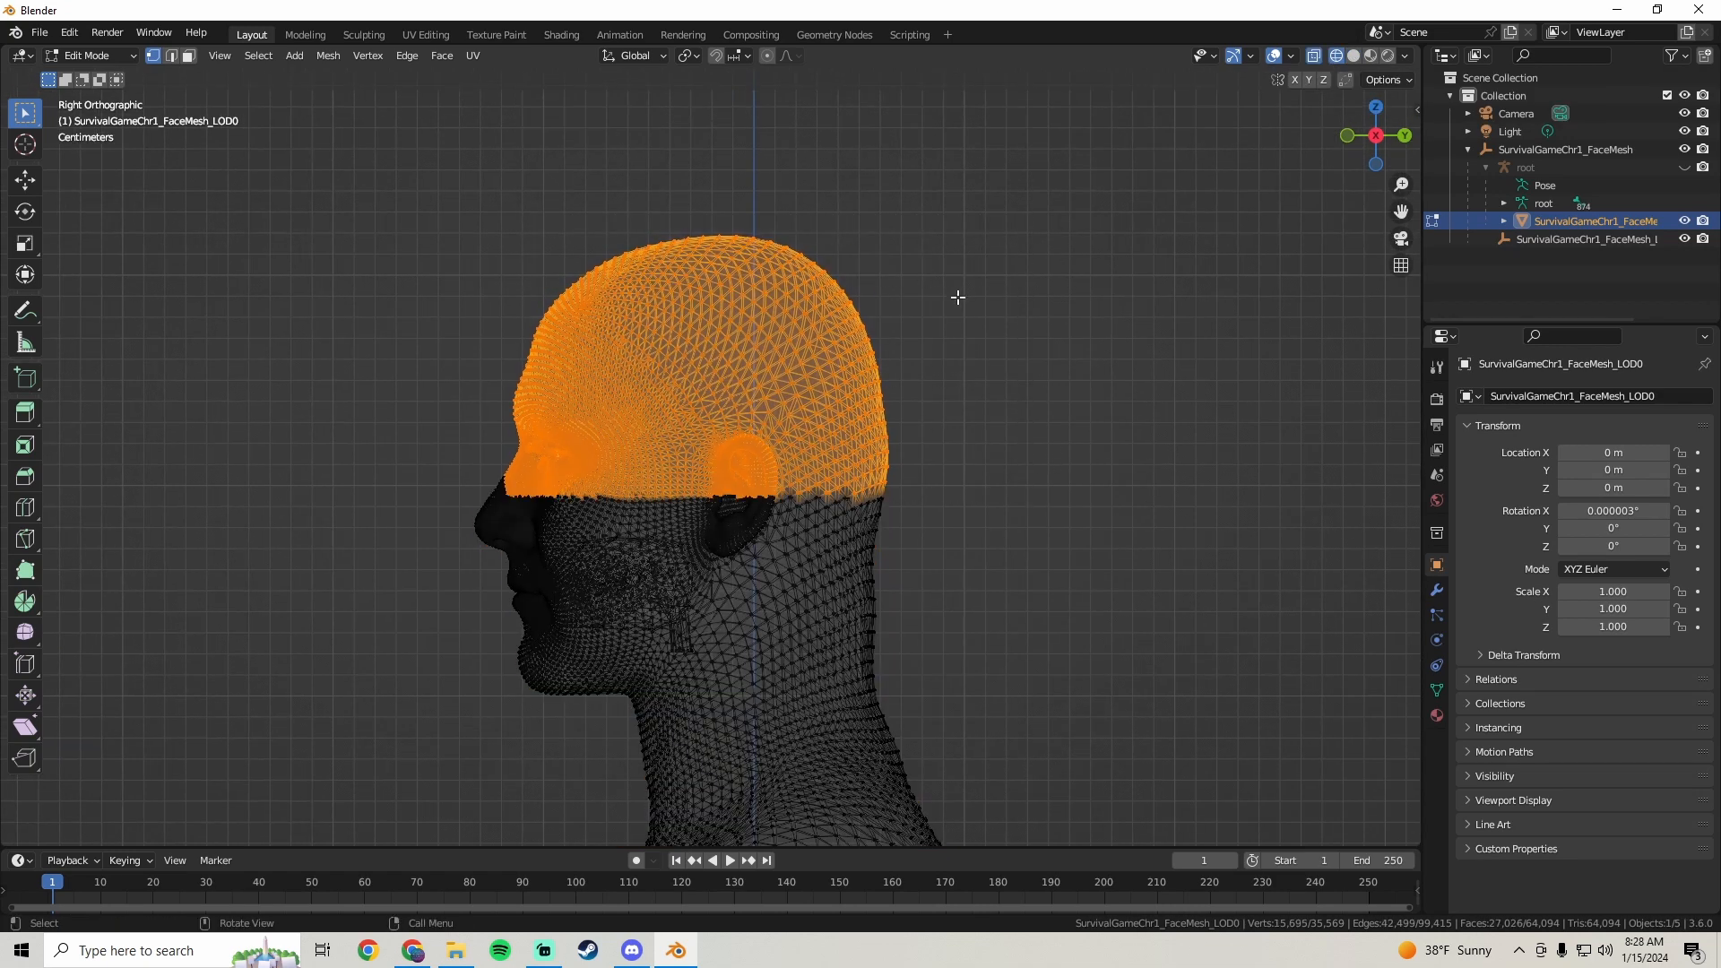
- Return to solid shading and box-select the upper head down to nose level from the side
{"action": "middle_click_drag", "start_coordinate": [623, 380], "coordinate": [724, 382]}
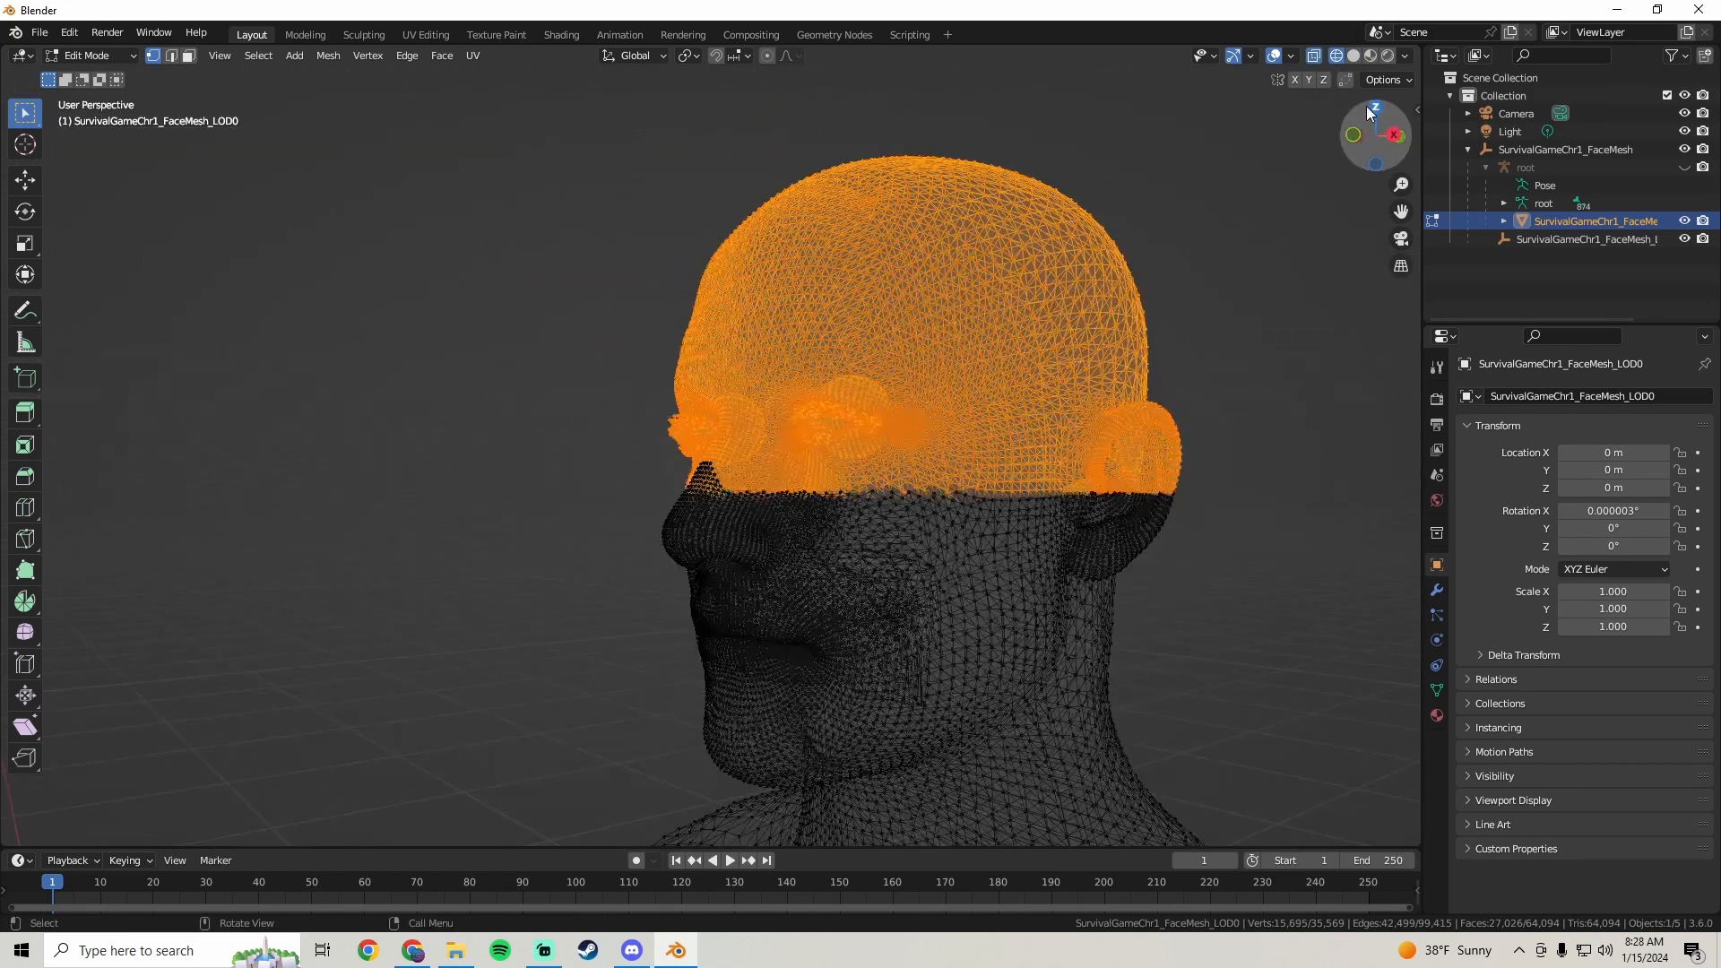
{"action": "left_click", "coordinate": [1355, 55]}
{"action": "middle_click_drag", "start_coordinate": [1016, 390], "coordinate": [950, 390]}
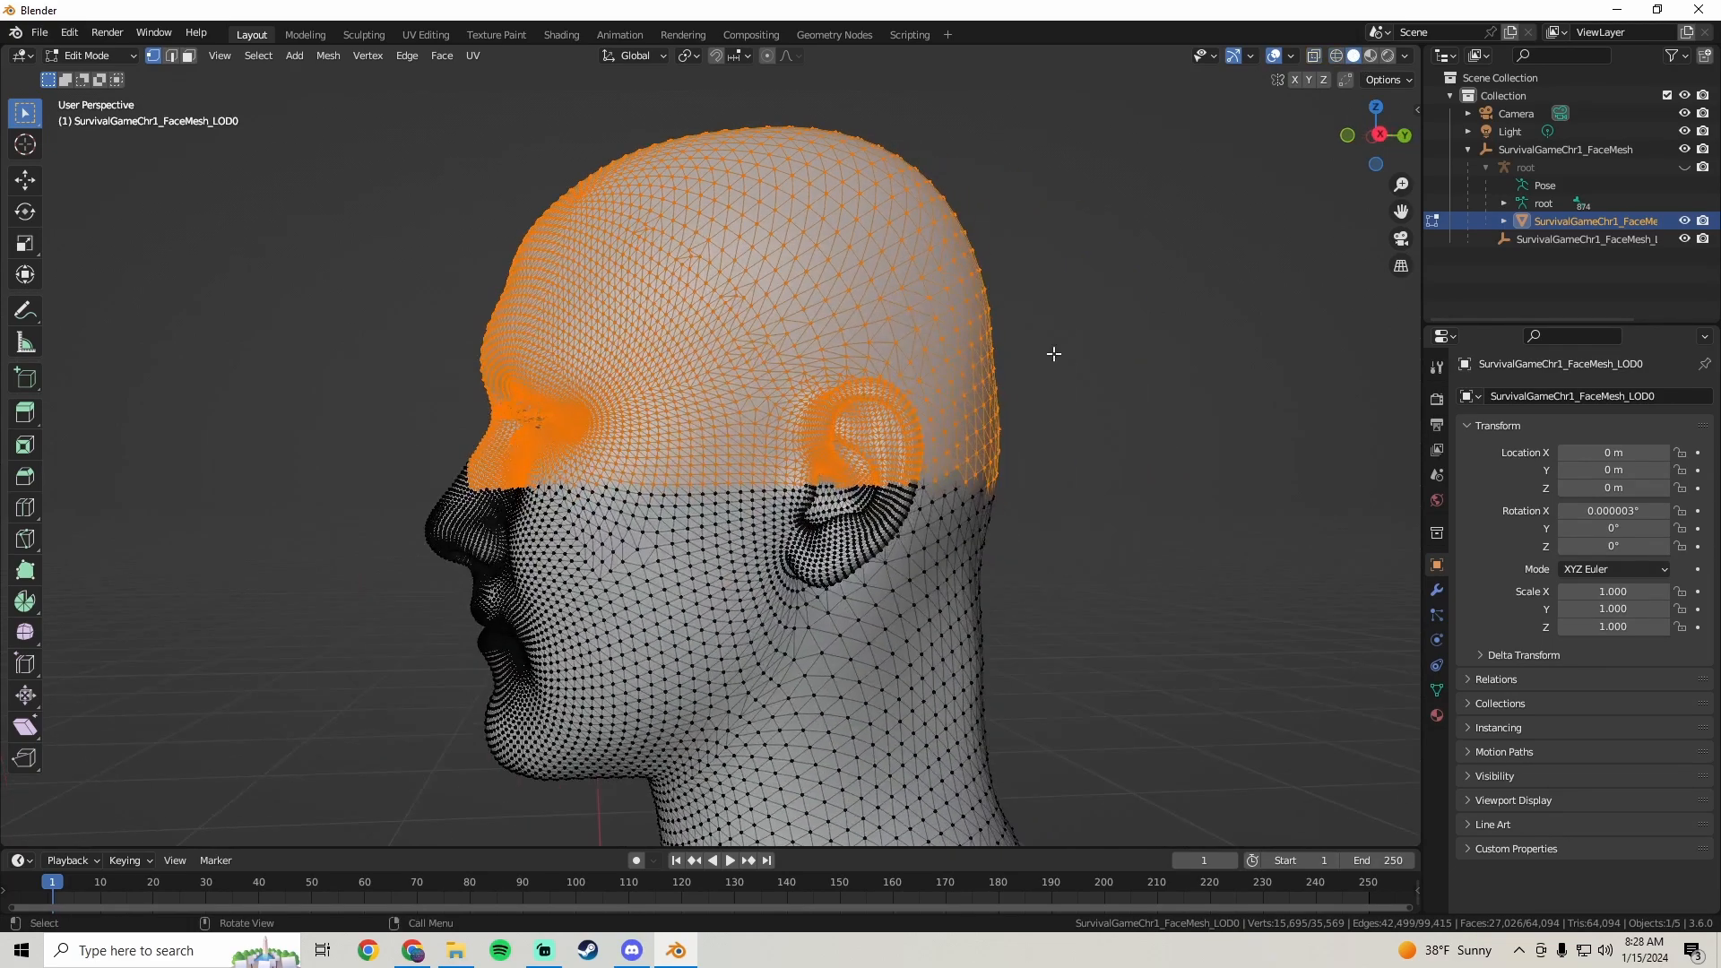
{"action": "left_click_drag", "start_coordinate": [672, 361], "coordinate": [1197, 549]}
{"action": "middle_click_drag", "start_coordinate": [373, 192], "coordinate": [399, 281]}
- Set the right orthographic view to see-through wireframe shading, switch to Select Lasso and clear the current vertex selection
{"action": "key", "text": "KP_3"}
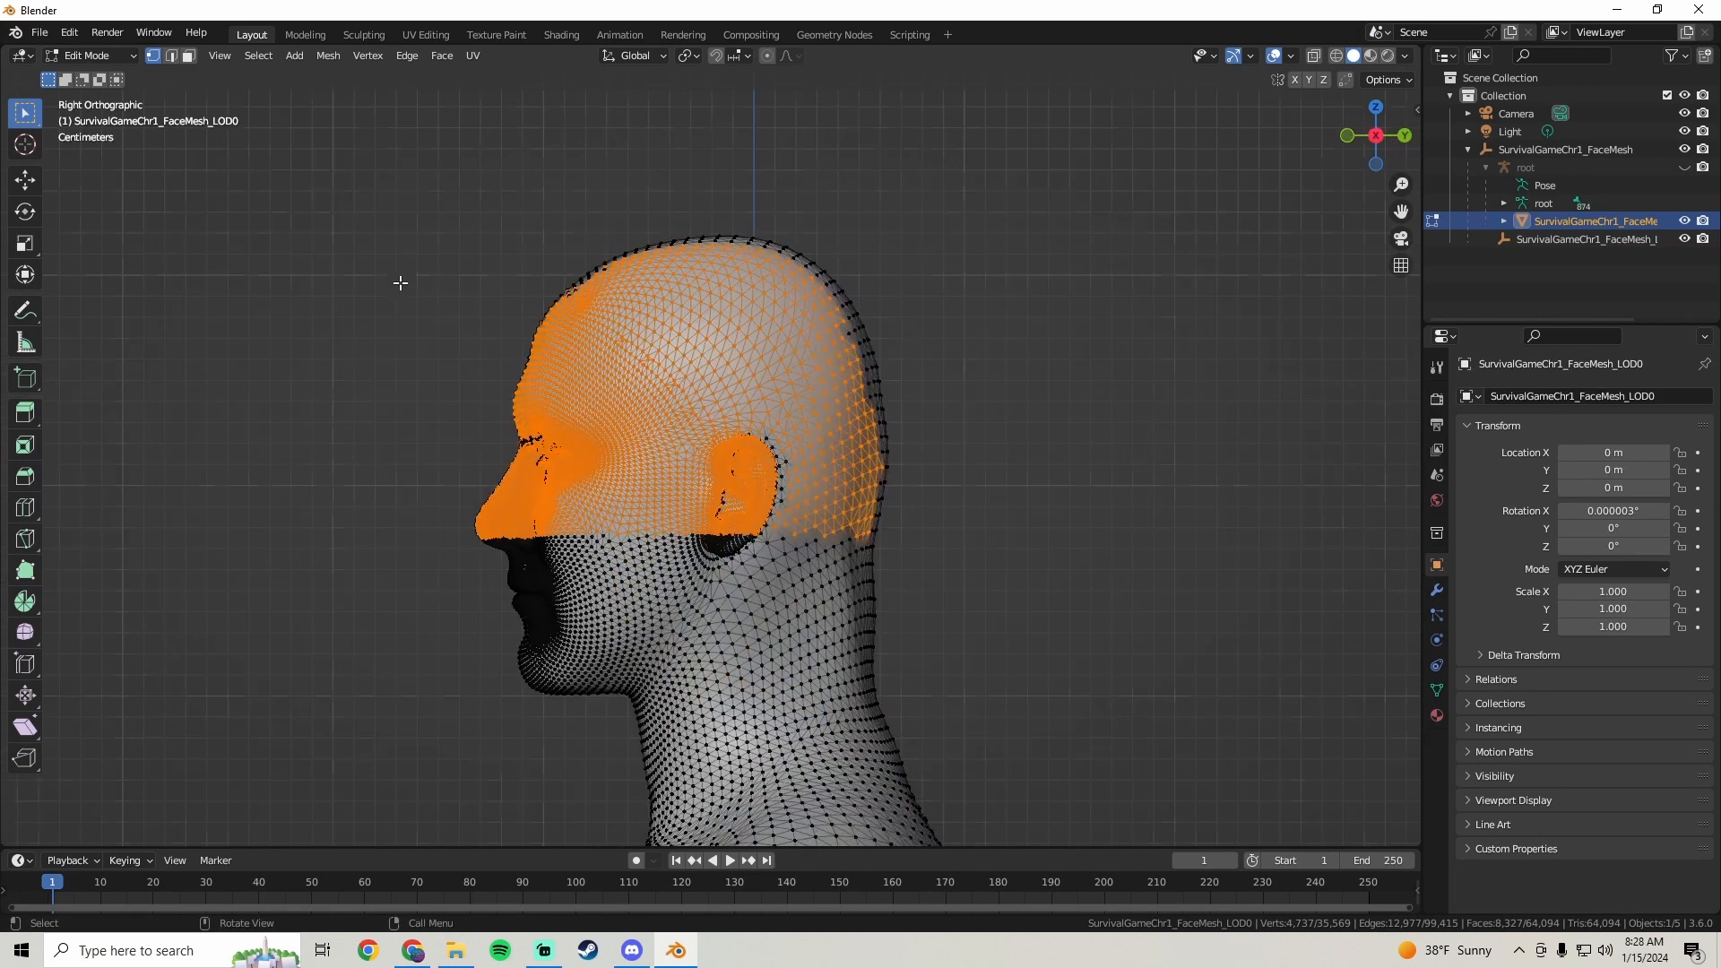
{"action": "scroll", "coordinate": [619, 330], "scroll_direction": "down", "scroll_amount": 1}
{"action": "middle_click_drag", "start_coordinate": [627, 333], "coordinate": [666, 298], "text": "shift"}
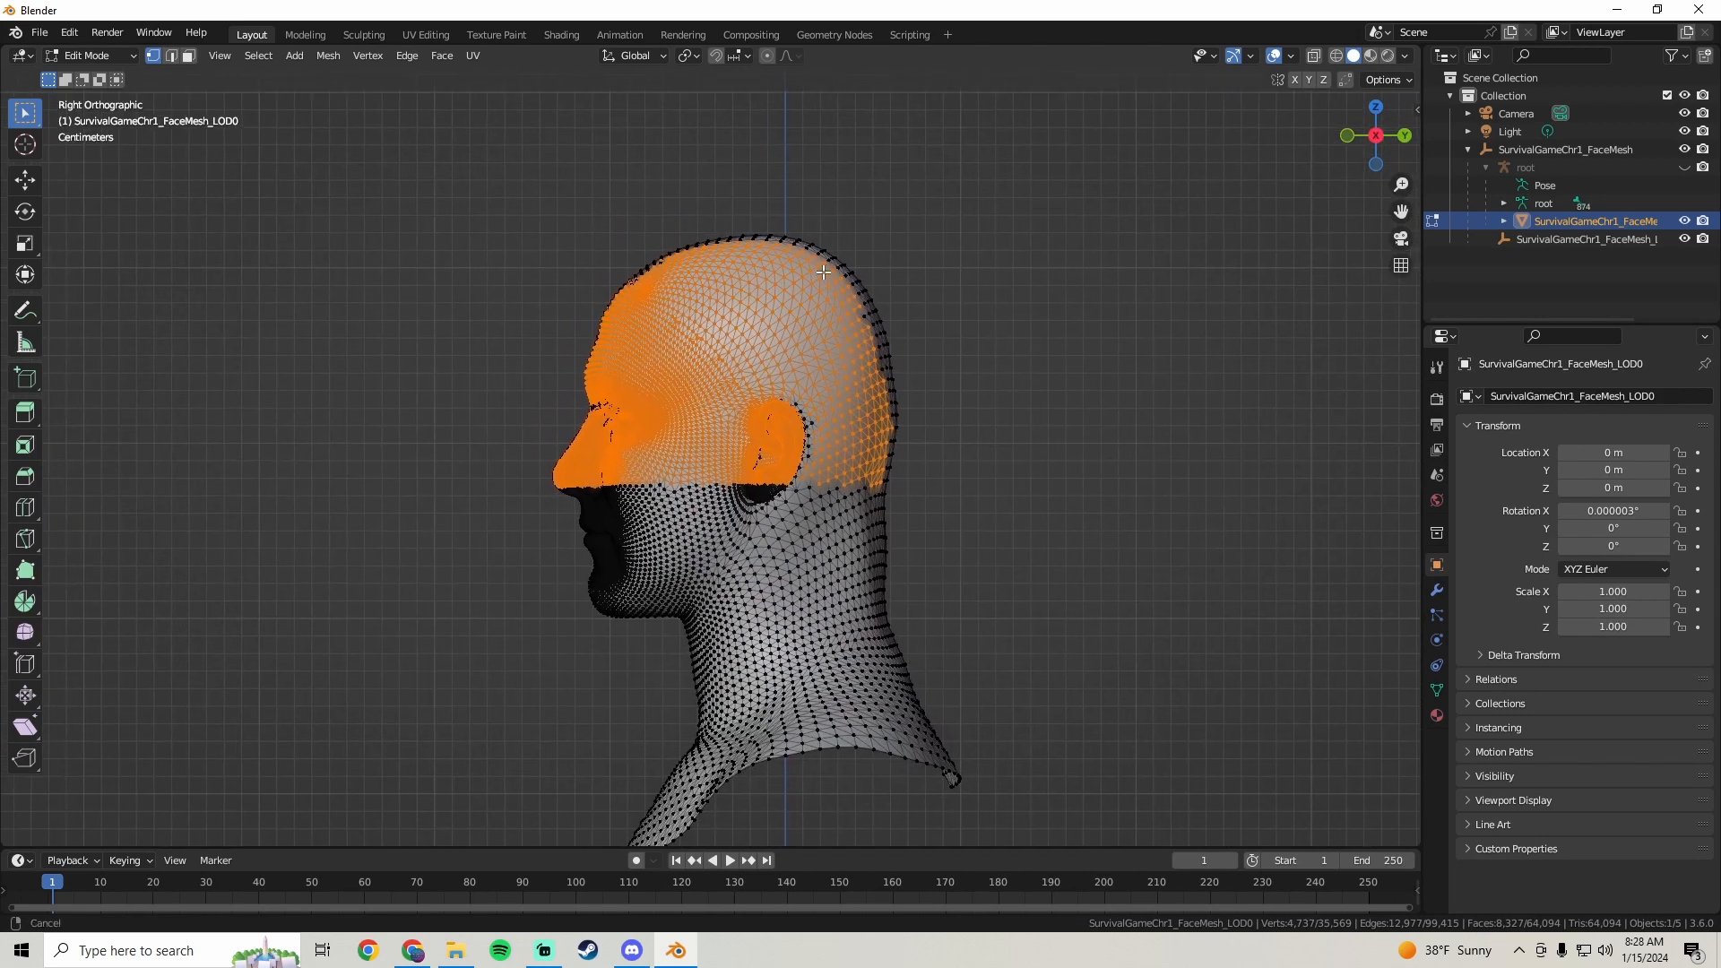
{"action": "left_click", "coordinate": [1314, 57]}
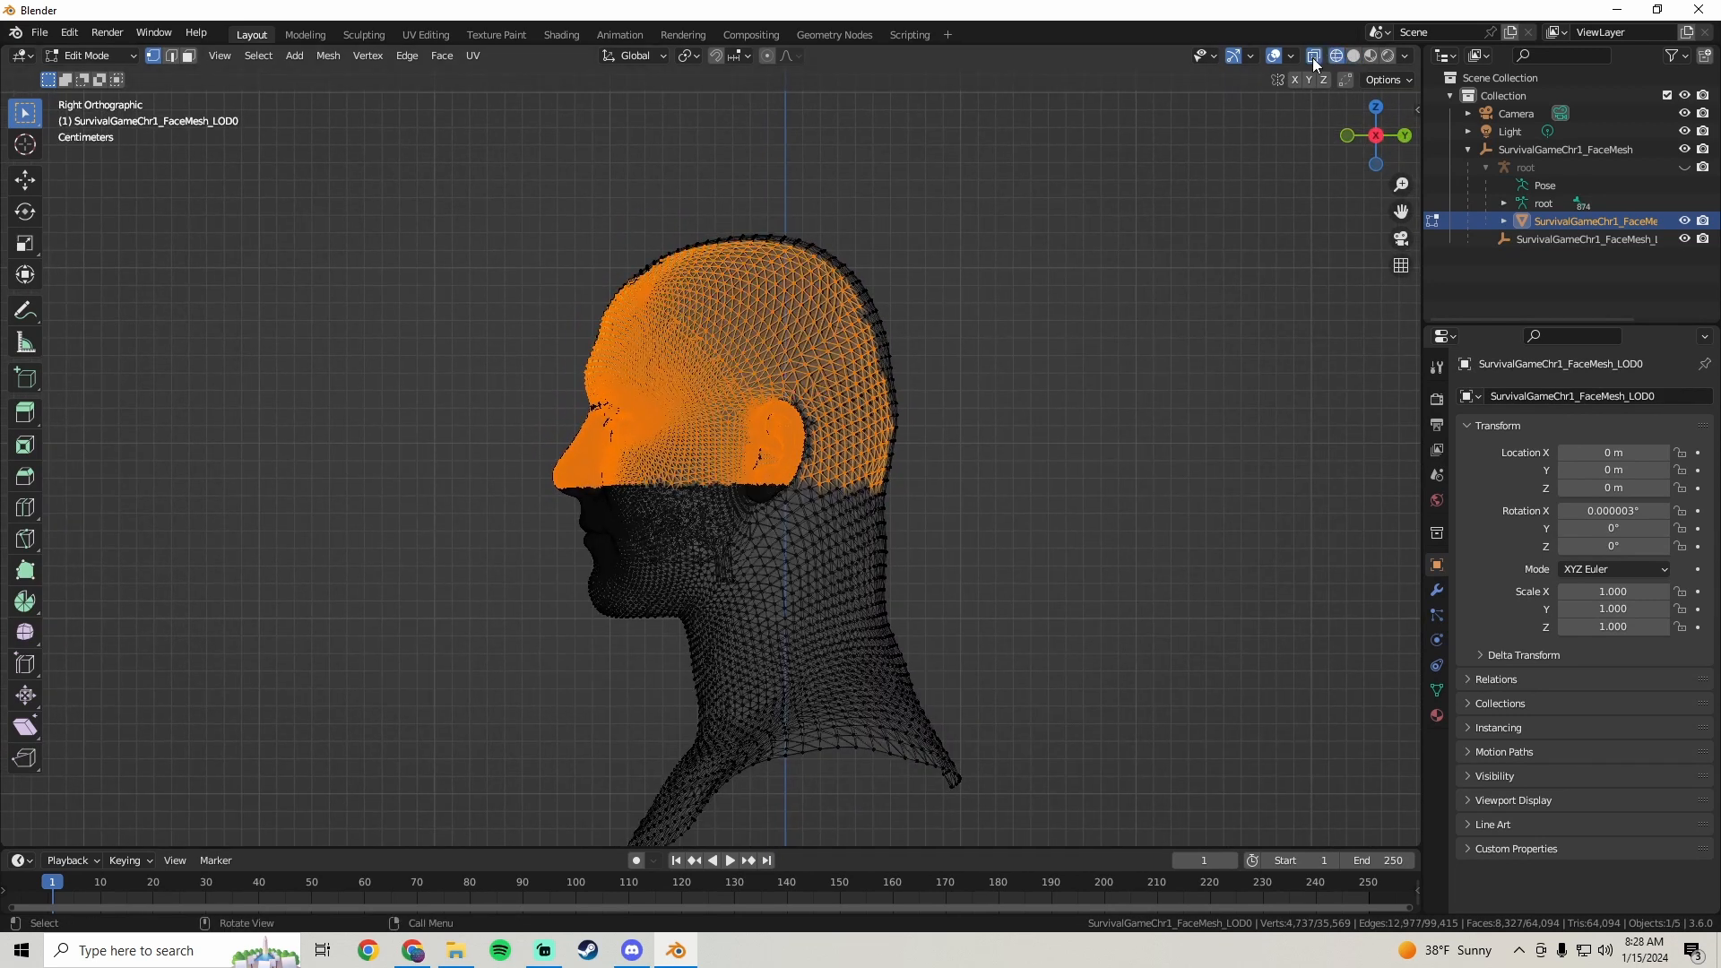
{"action": "left_click", "coordinate": [23, 116]}
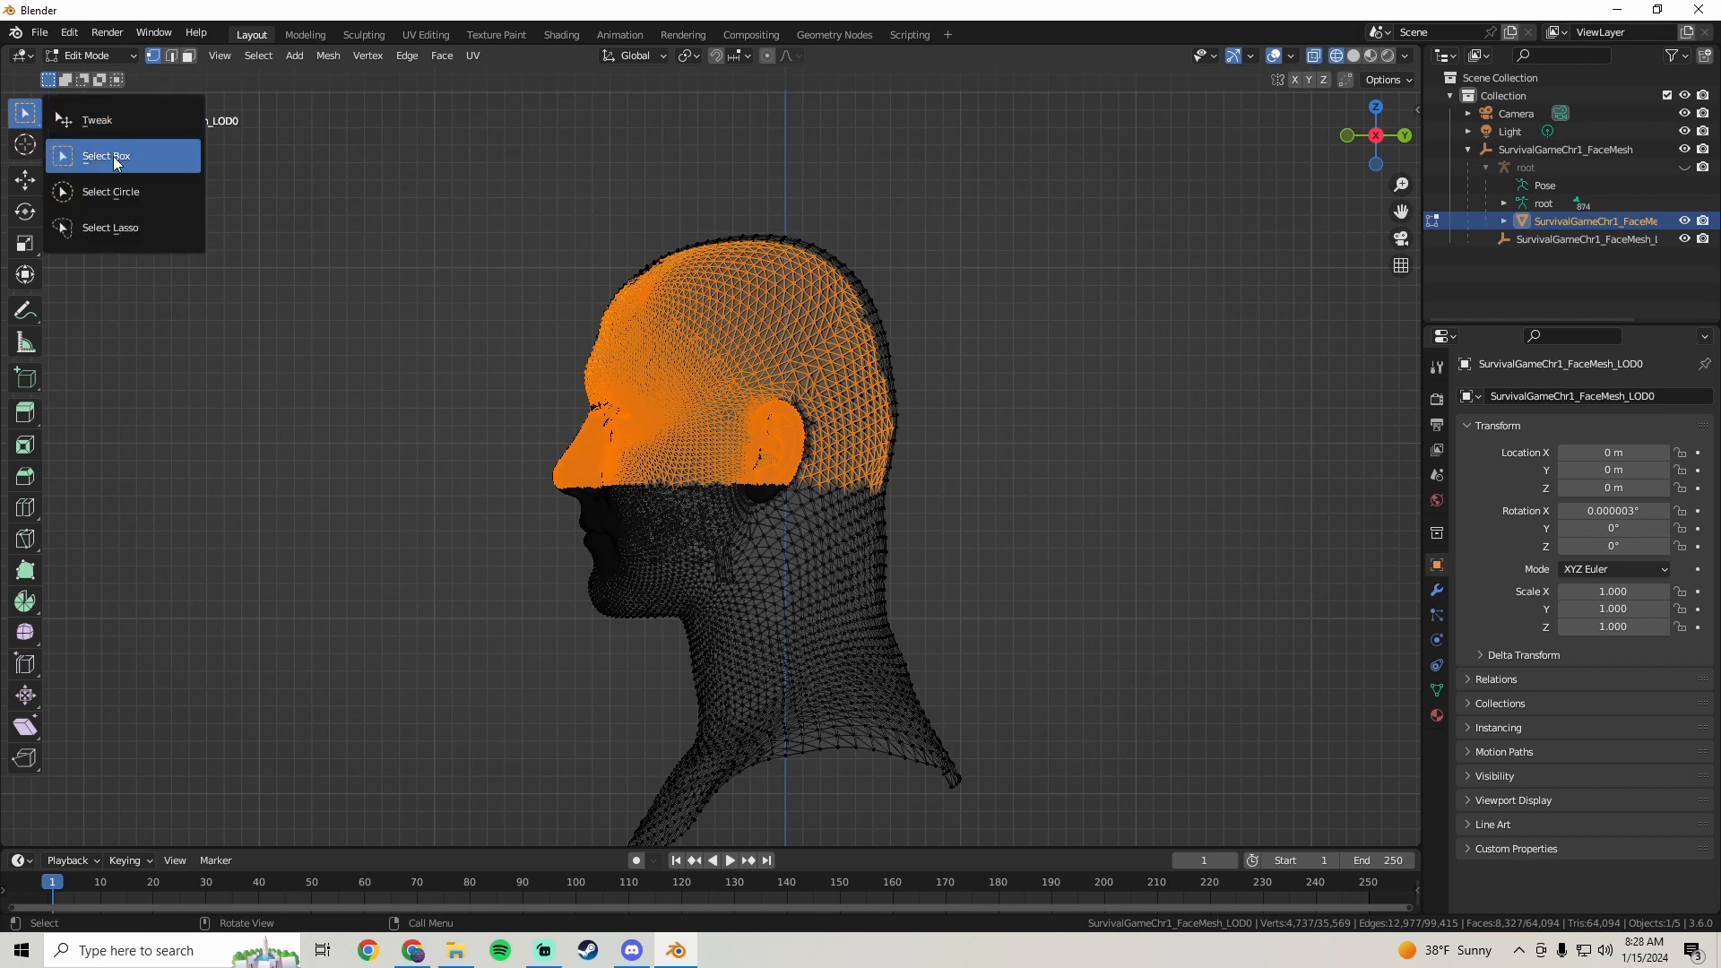
{"action": "left_click", "coordinate": [122, 224]}
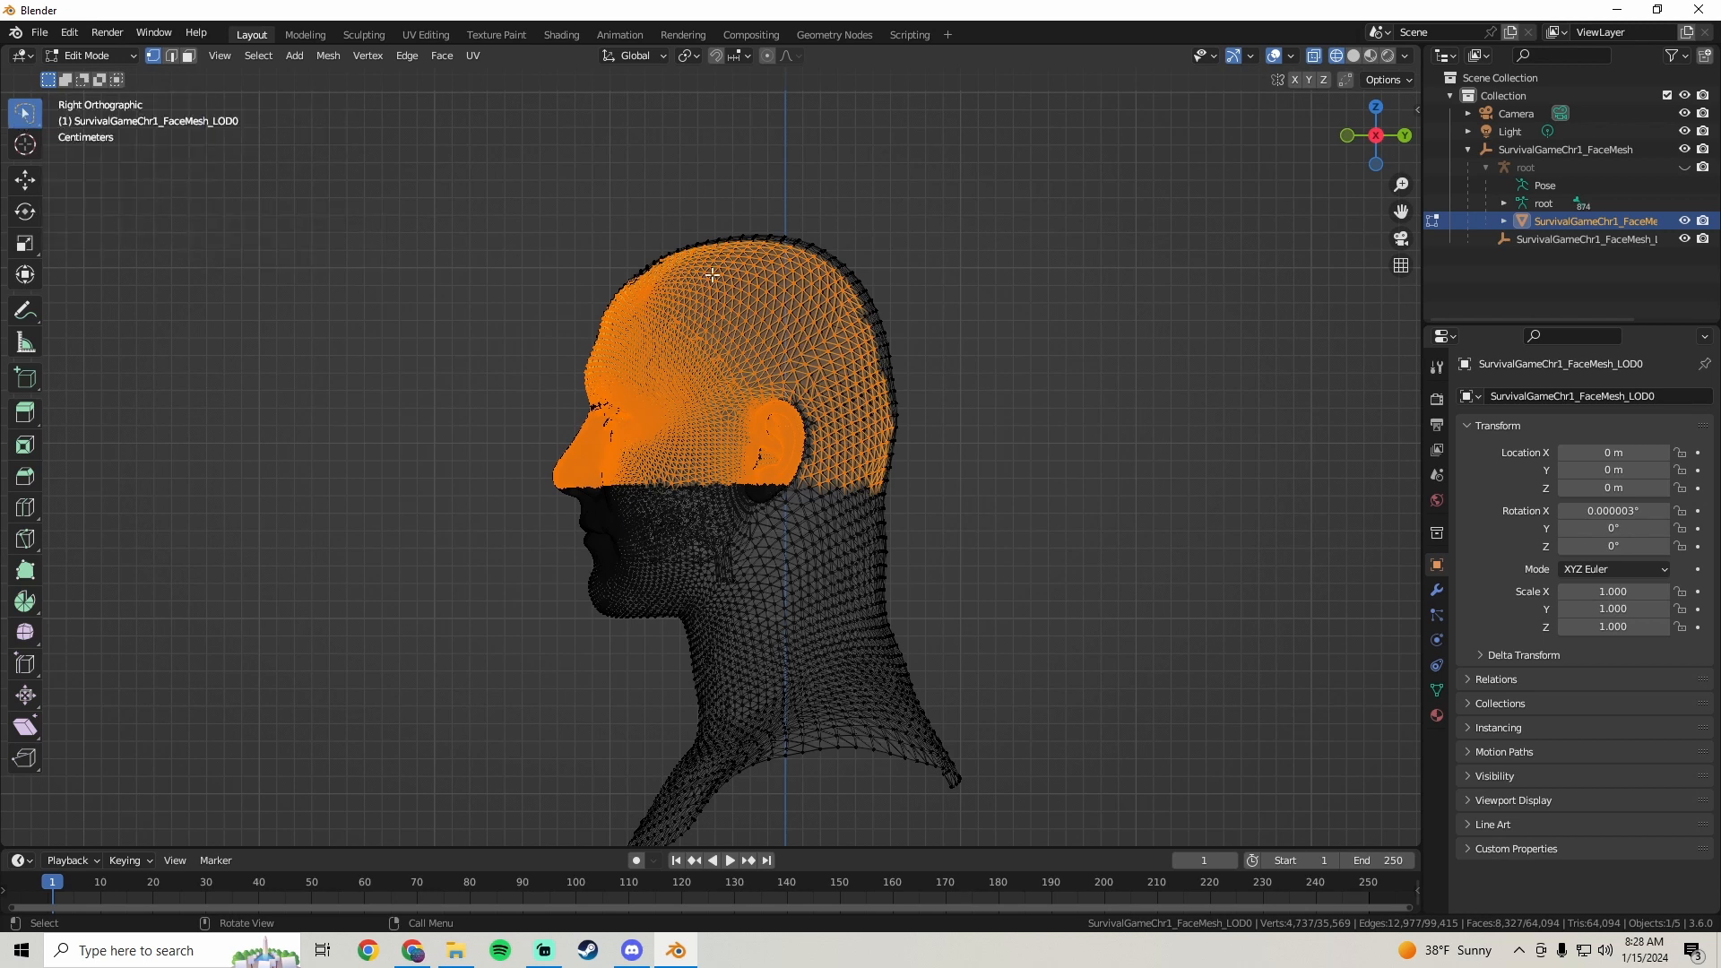
{"action": "mouse_move", "coordinate": [990, 400]}
{"action": "left_mouse_down"}
{"action": "mouse_move", "coordinate": [982, 199]}
{"action": "mouse_move", "coordinate": [713, 70]}
{"action": "mouse_move", "coordinate": [457, 405]}
{"action": "mouse_move", "coordinate": [1136, 298]}
{"action": "left_mouse_up"}
{"action": "left_click", "coordinate": [932, 266]}
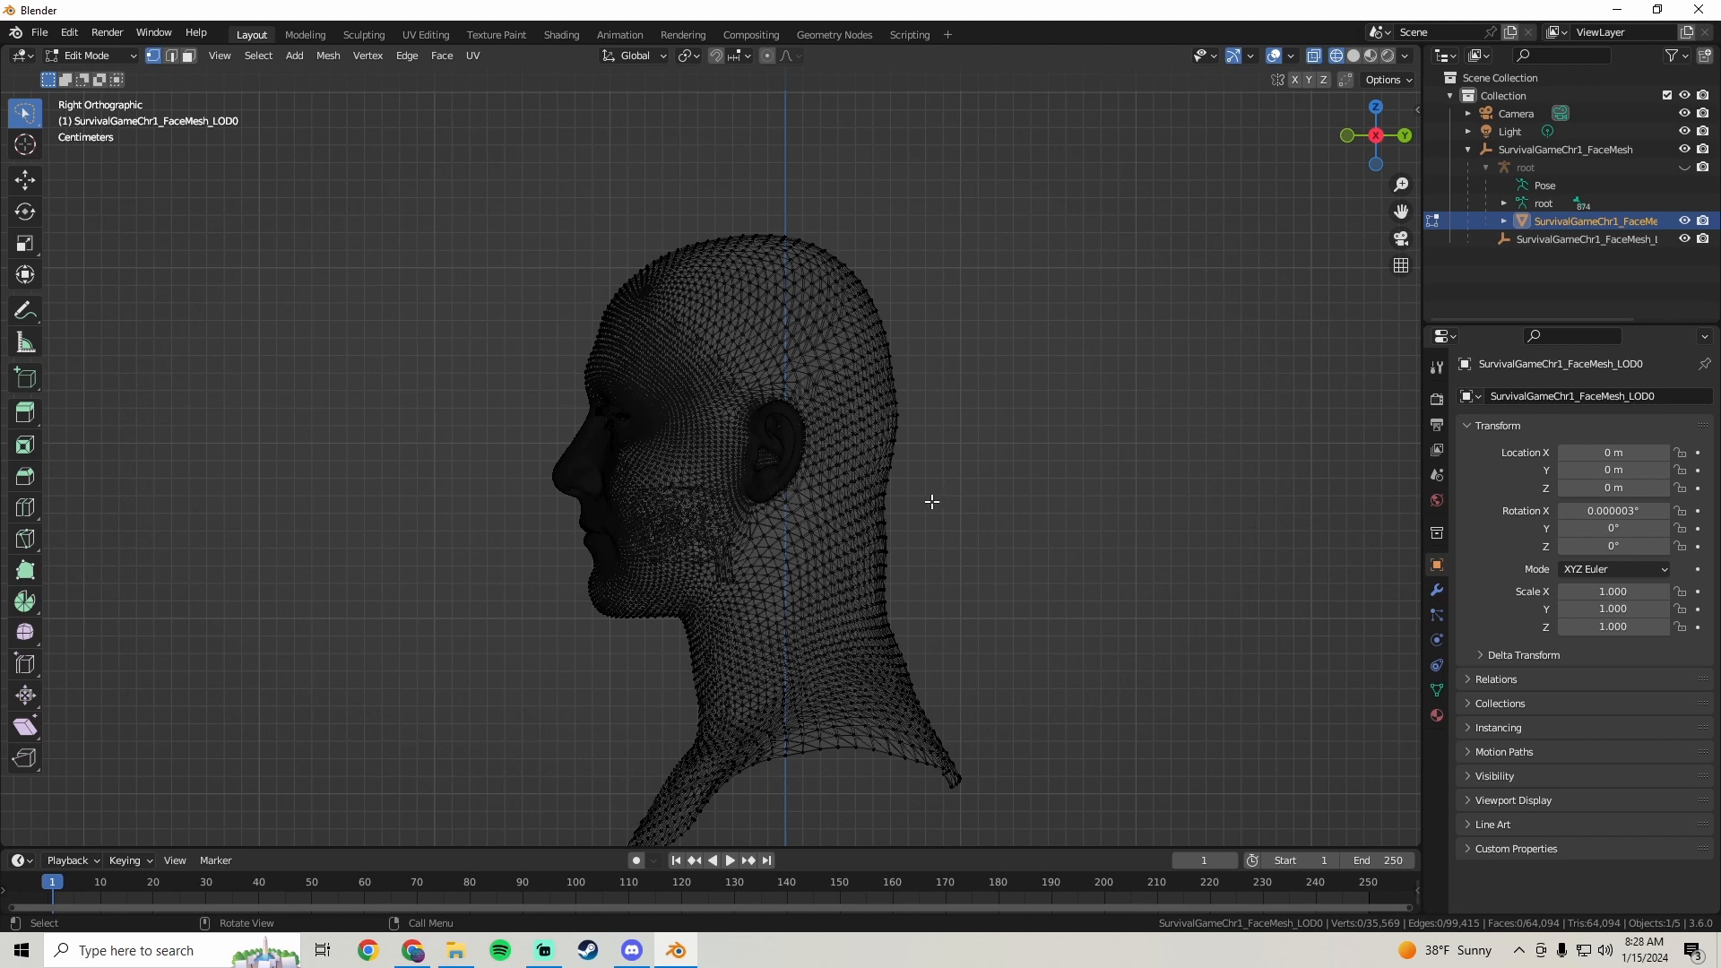
{"action": "left_click_drag", "start_coordinate": [921, 504], "coordinate": [905, 472]}
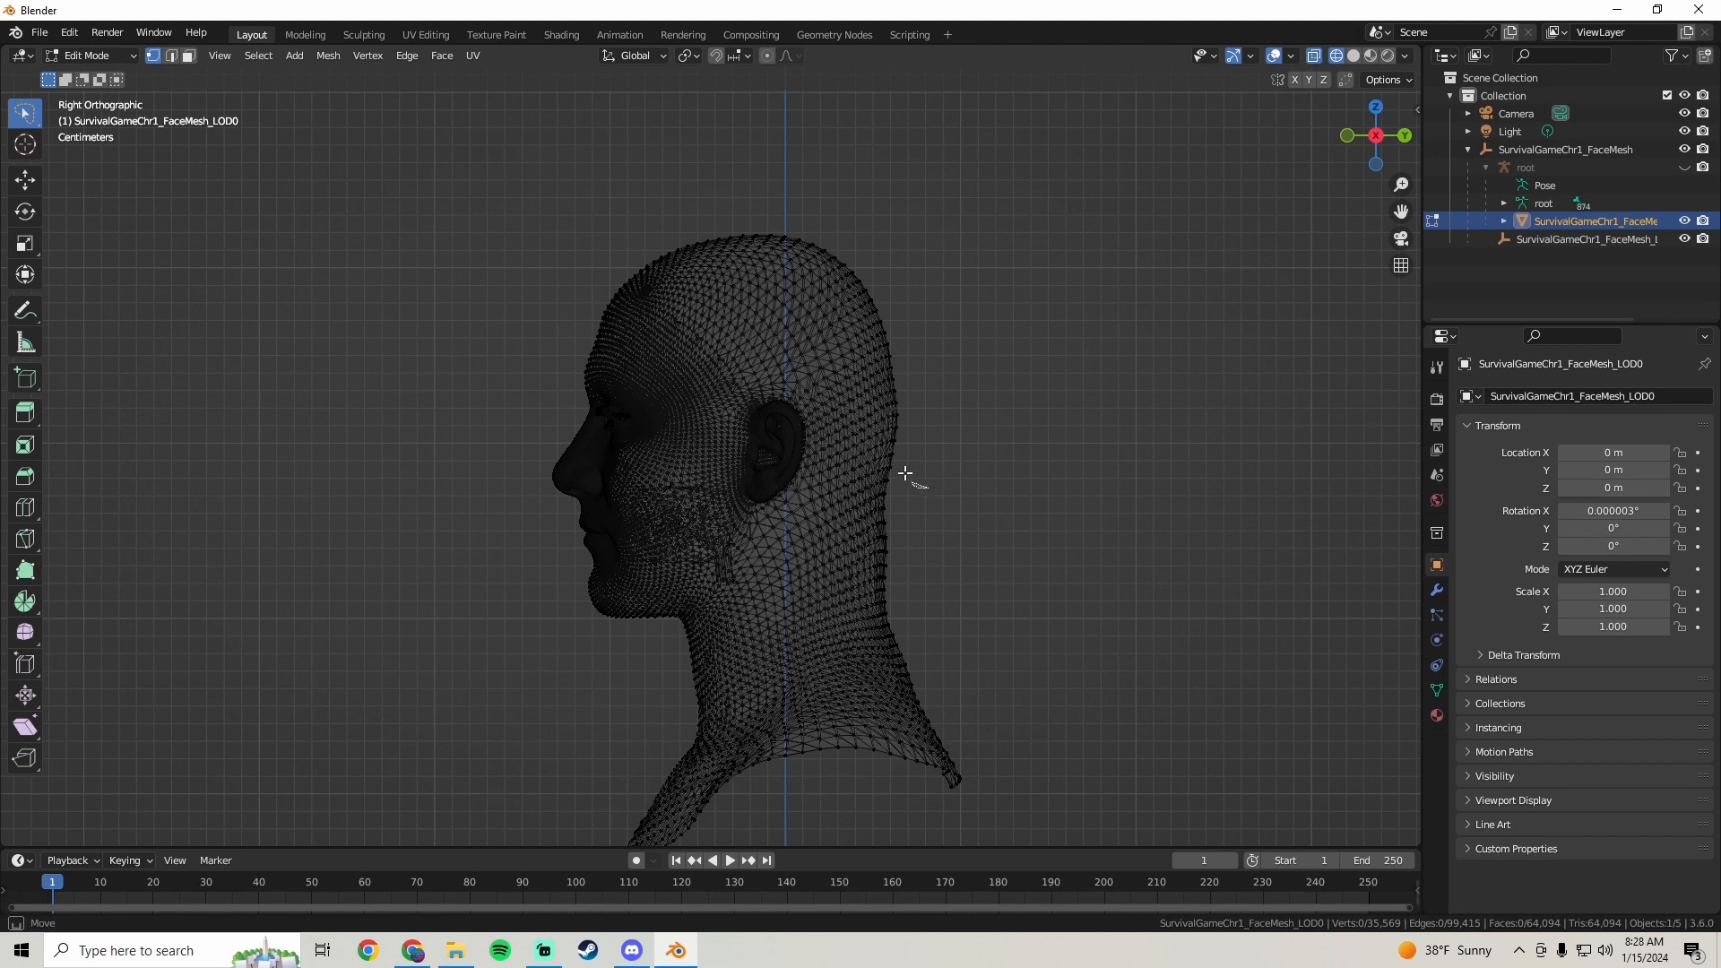
{"action": "mouse_move", "coordinate": [802, 395]}
{"action": "left_mouse_down"}
{"action": "mouse_move", "coordinate": [574, 309]}
{"action": "mouse_move", "coordinate": [560, 240]}
{"action": "mouse_move", "coordinate": [620, 208]}
{"action": "mouse_move", "coordinate": [819, 165]}
{"action": "mouse_move", "coordinate": [1030, 146]}
{"action": "mouse_move", "coordinate": [1023, 179]}
{"action": "left_mouse_up"}
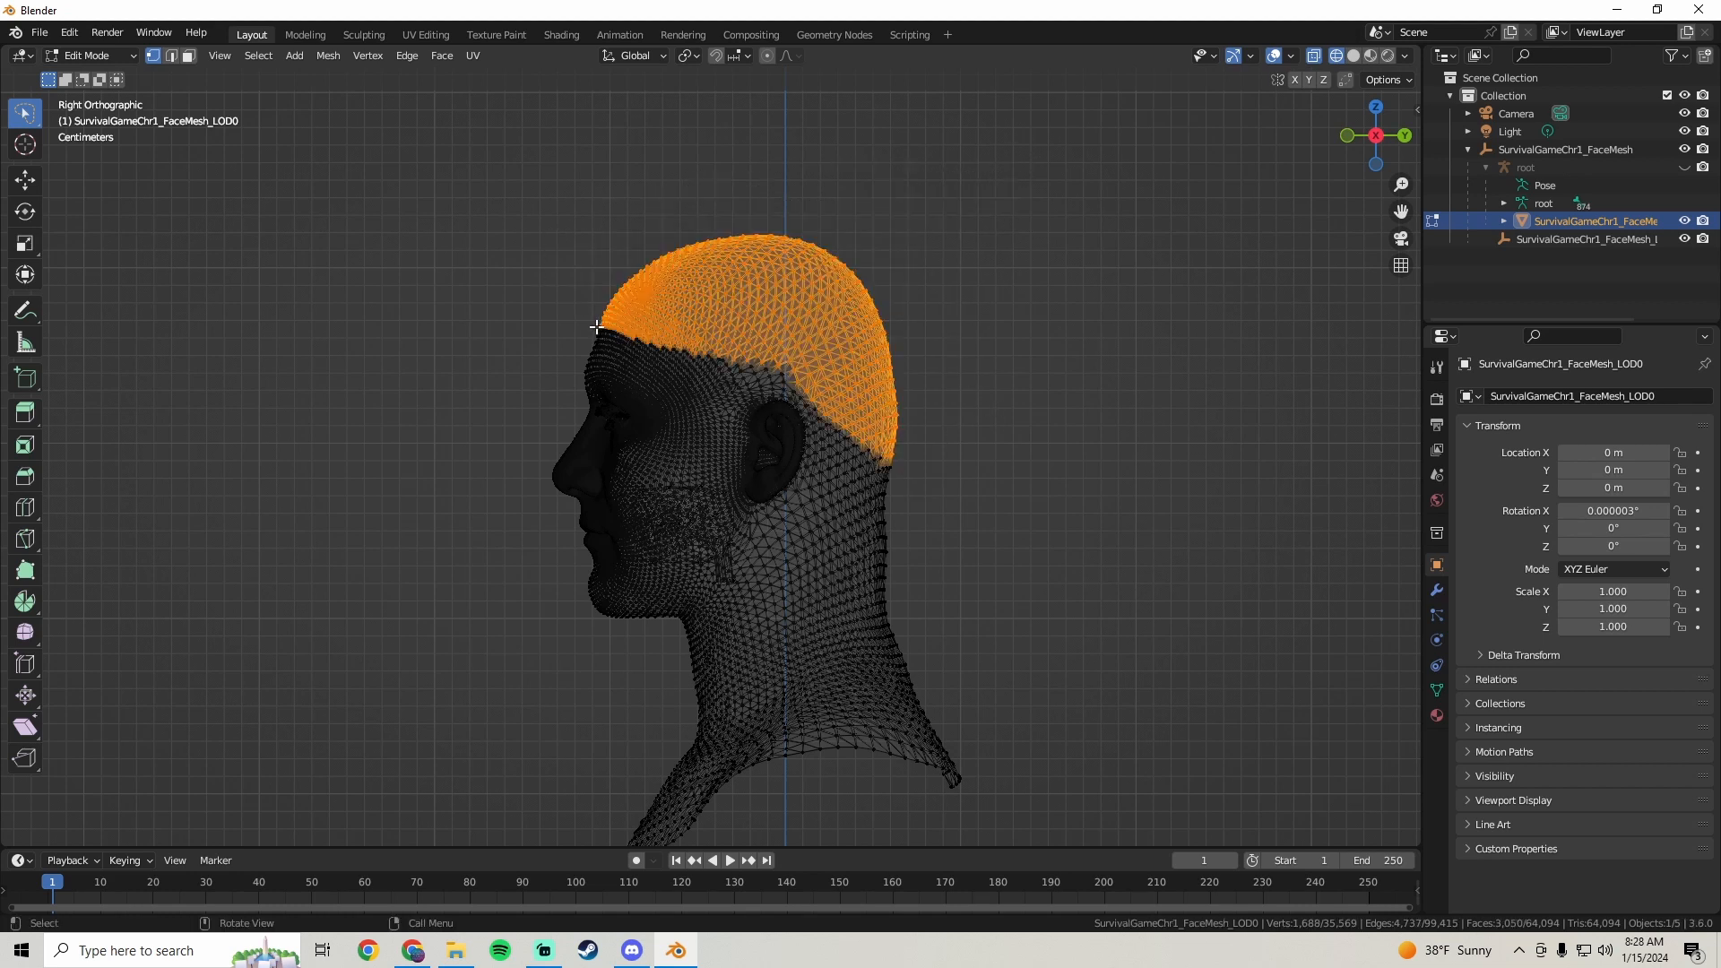
{"action": "left_click", "coordinate": [965, 468]}
- Lasso-select the scalp from the back of the head, above the ear and up to the forehead hairline, and return to solid shading
{"action": "left_click_drag", "start_coordinate": [915, 505], "coordinate": [899, 478]}
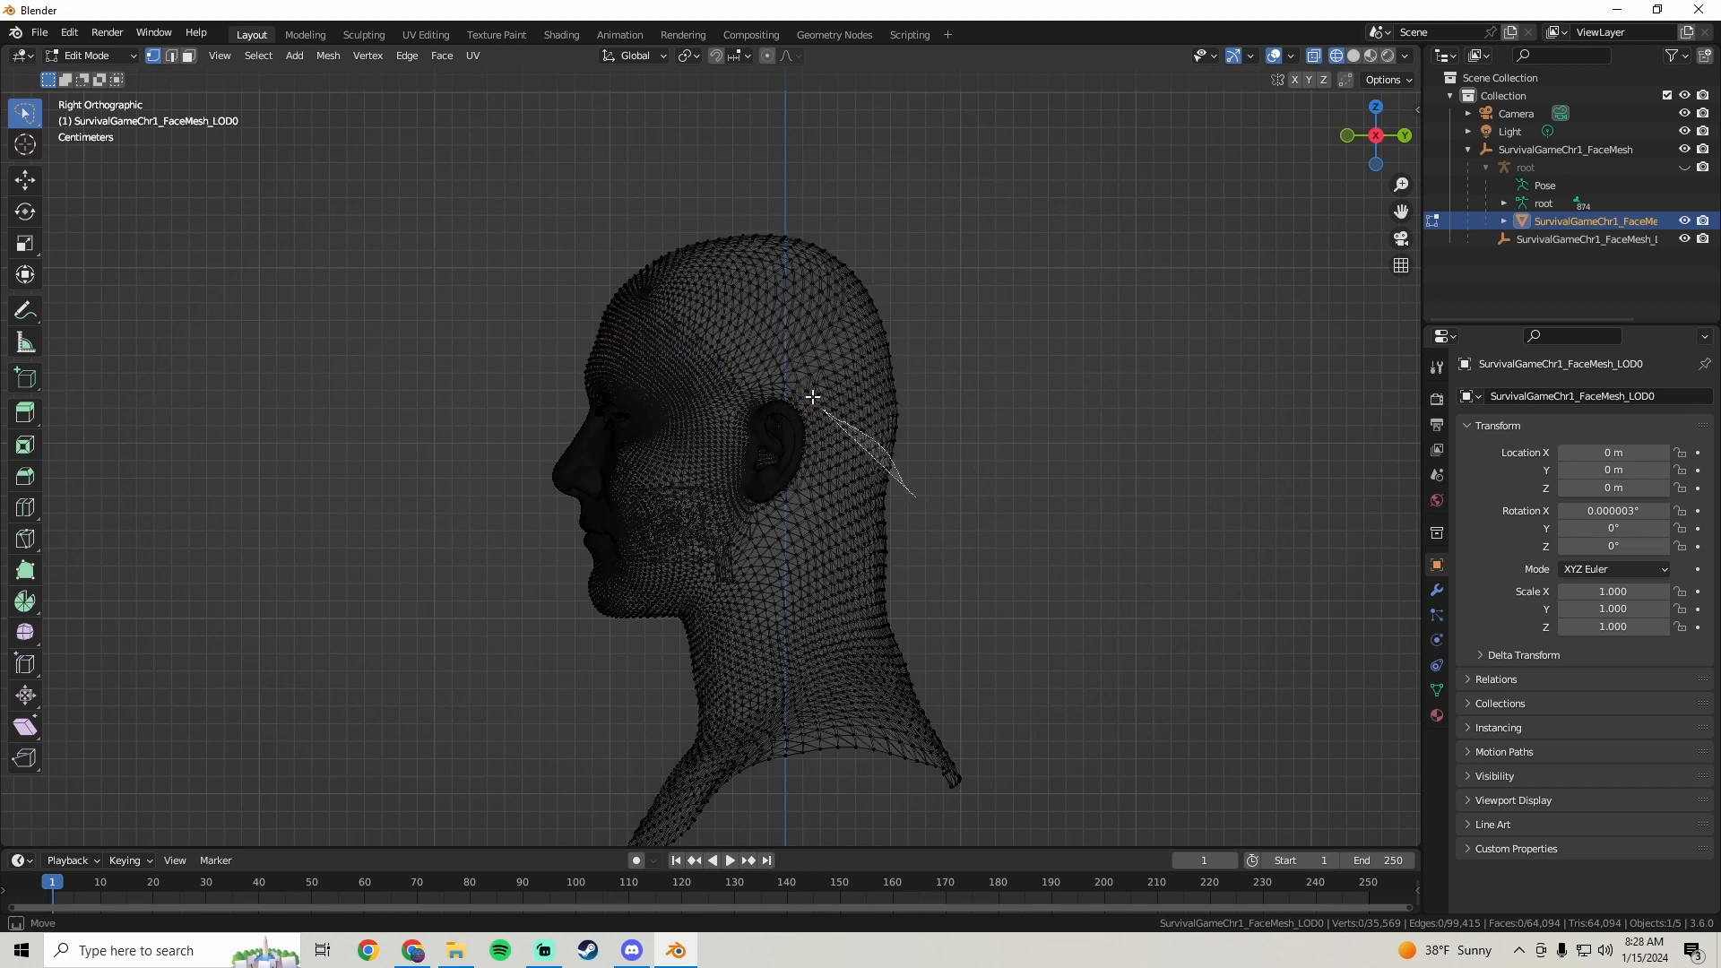
{"action": "mouse_move", "coordinate": [813, 397]}
{"action": "left_mouse_down"}
{"action": "mouse_move", "coordinate": [582, 228]}
{"action": "mouse_move", "coordinate": [725, 171]}
{"action": "mouse_move", "coordinate": [1097, 141]}
{"action": "left_mouse_up"}
{"action": "middle_click_drag", "start_coordinate": [666, 239], "coordinate": [1309, 79]}
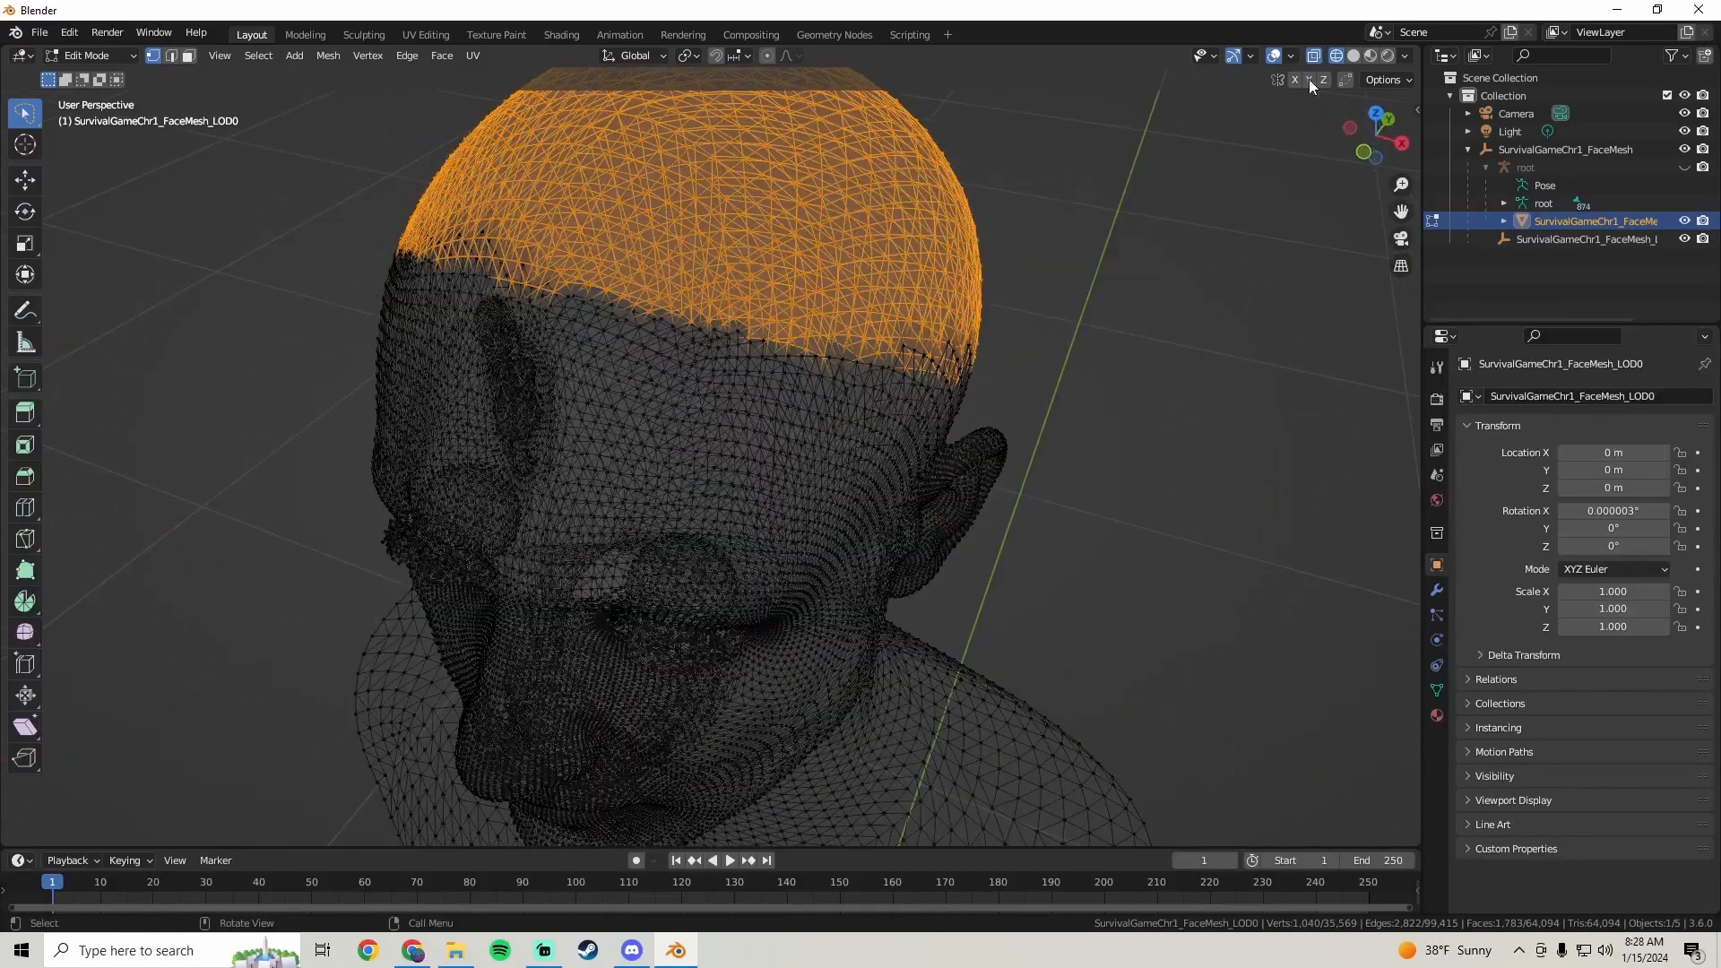
{"action": "left_click", "coordinate": [1354, 56]}
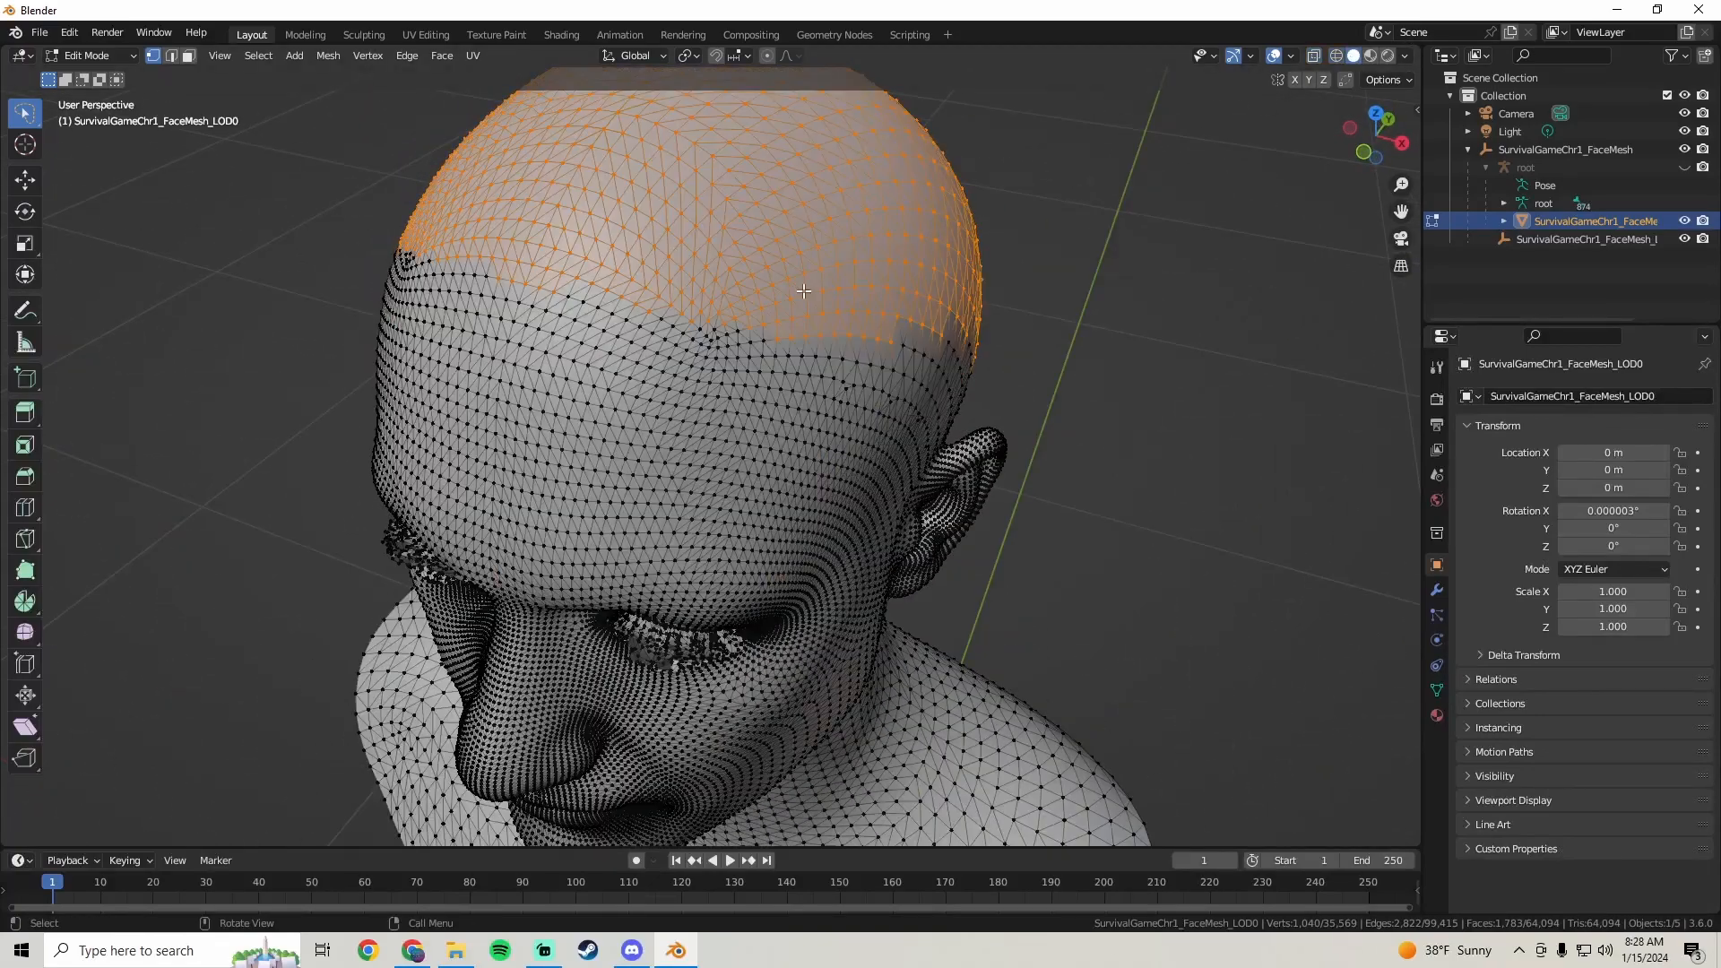
{"action": "middle_click_drag", "start_coordinate": [804, 291], "coordinate": [728, 405]}
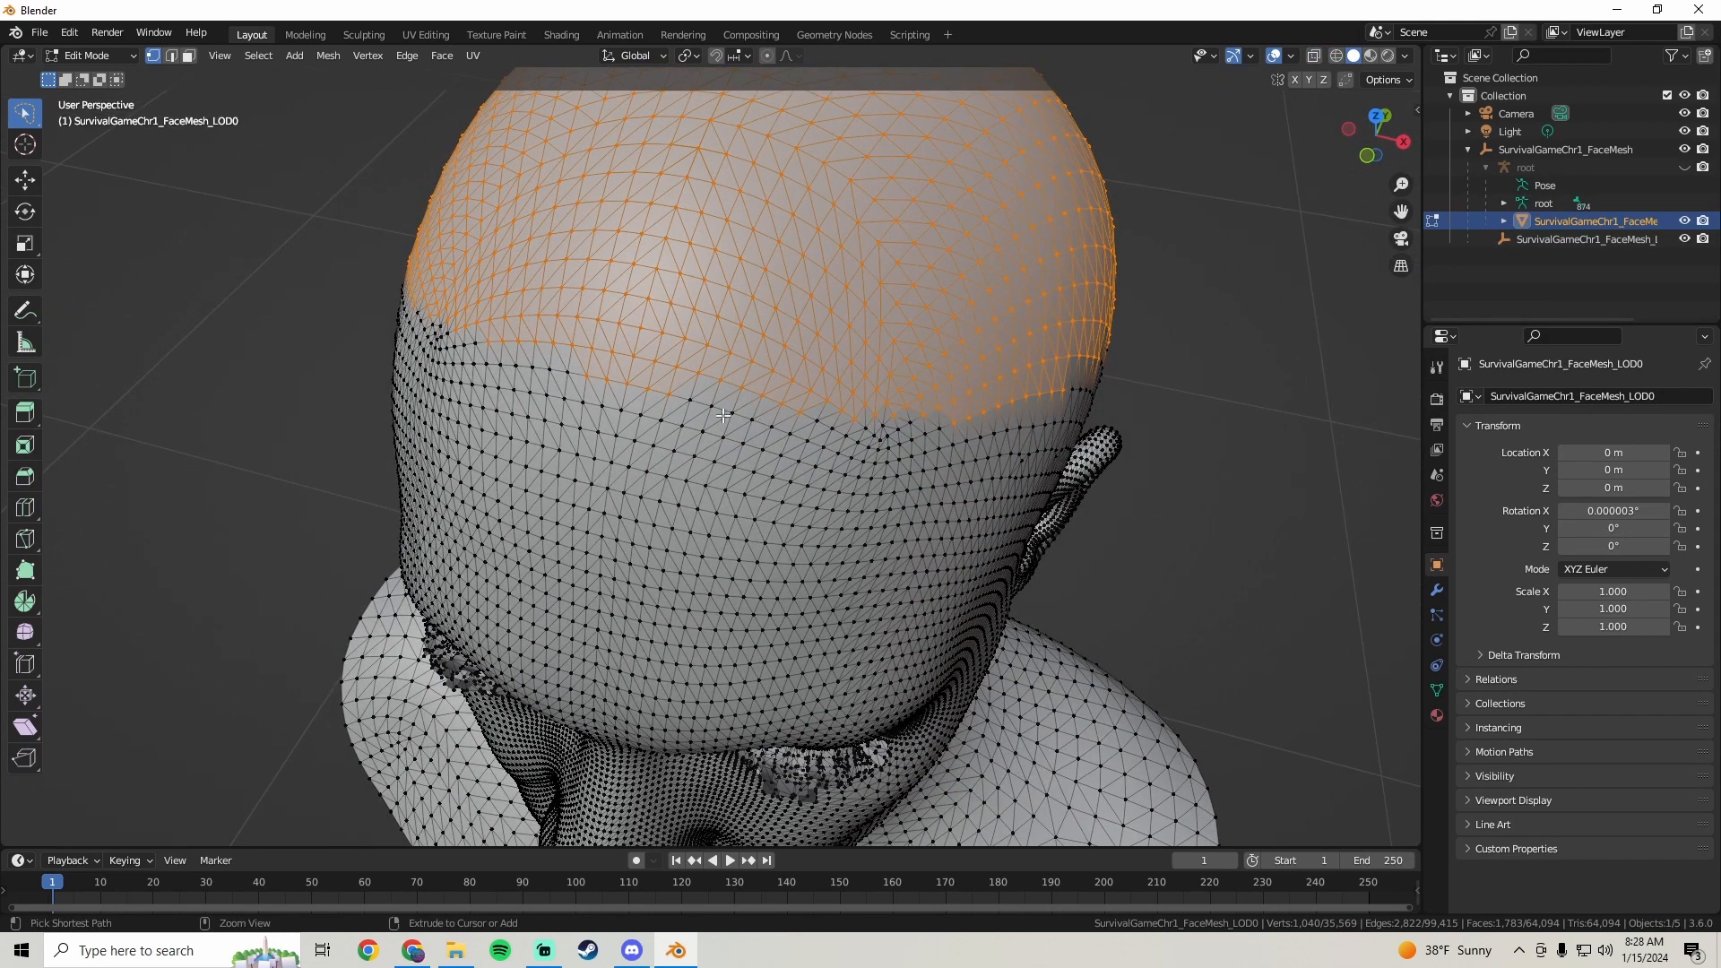
- Switch to the Move tool and add vertices by shortest path along the hairline from the forehead to the head's left temple
{"action": "left_click", "coordinate": [27, 181]}
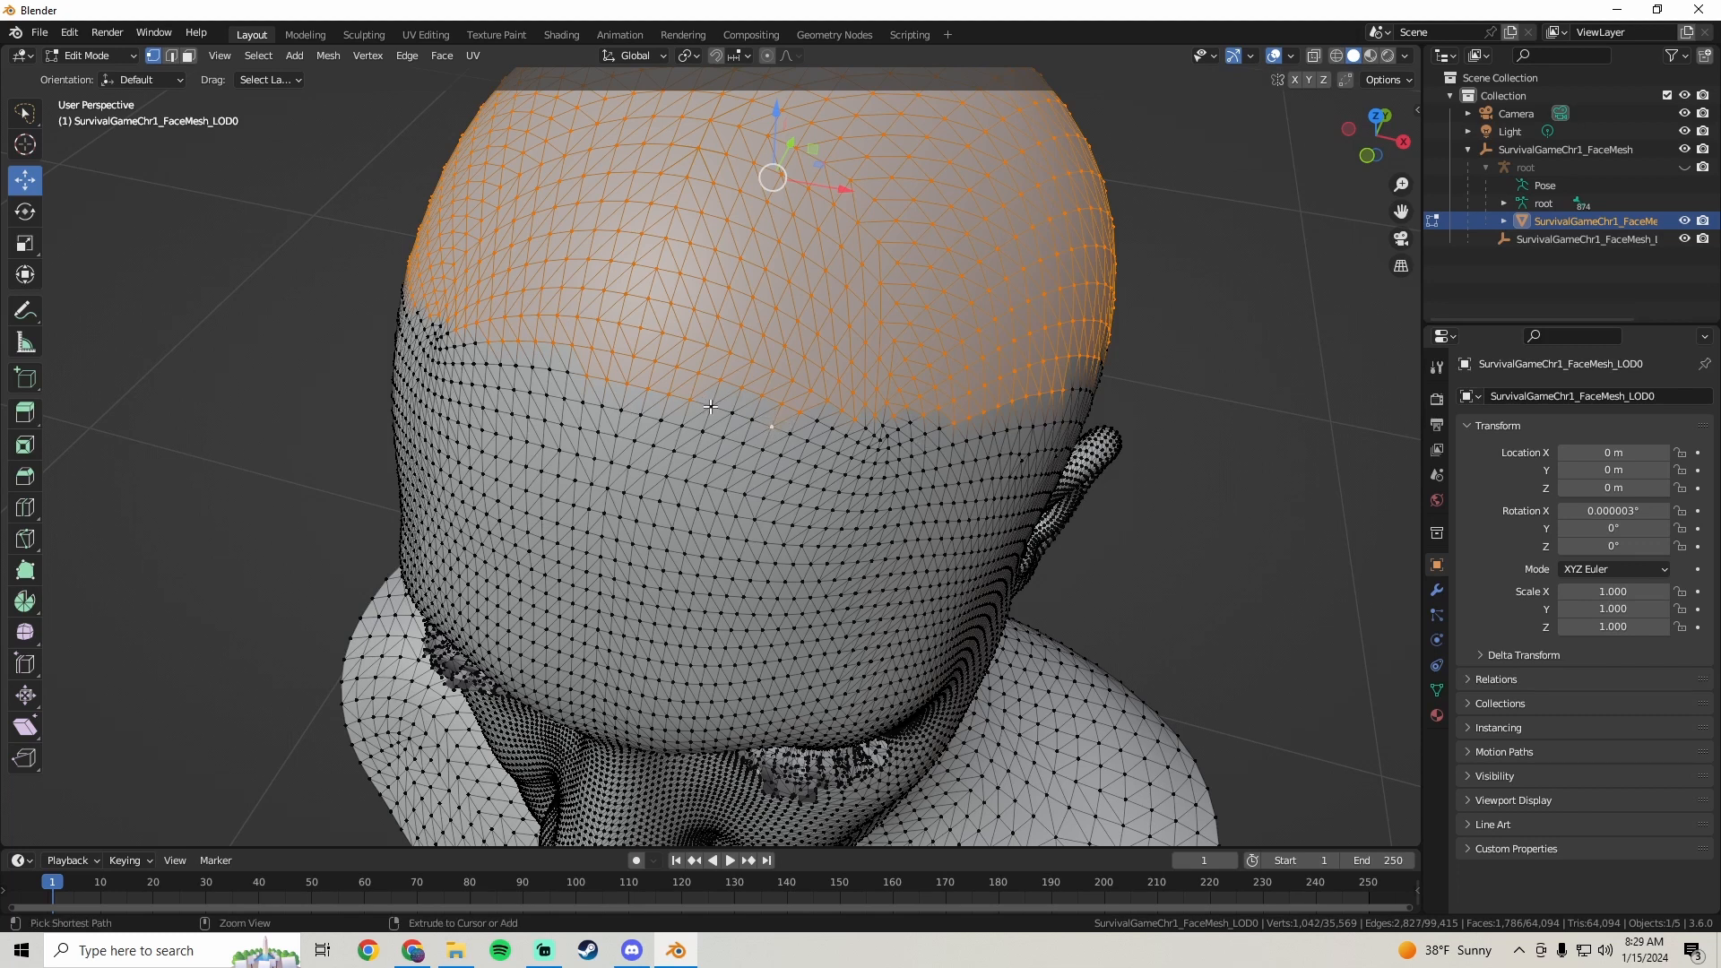
{"action": "left_click", "coordinate": [711, 406], "text": "ctrl"}
{"action": "middle_click_drag", "start_coordinate": [710, 406], "coordinate": [759, 382]}
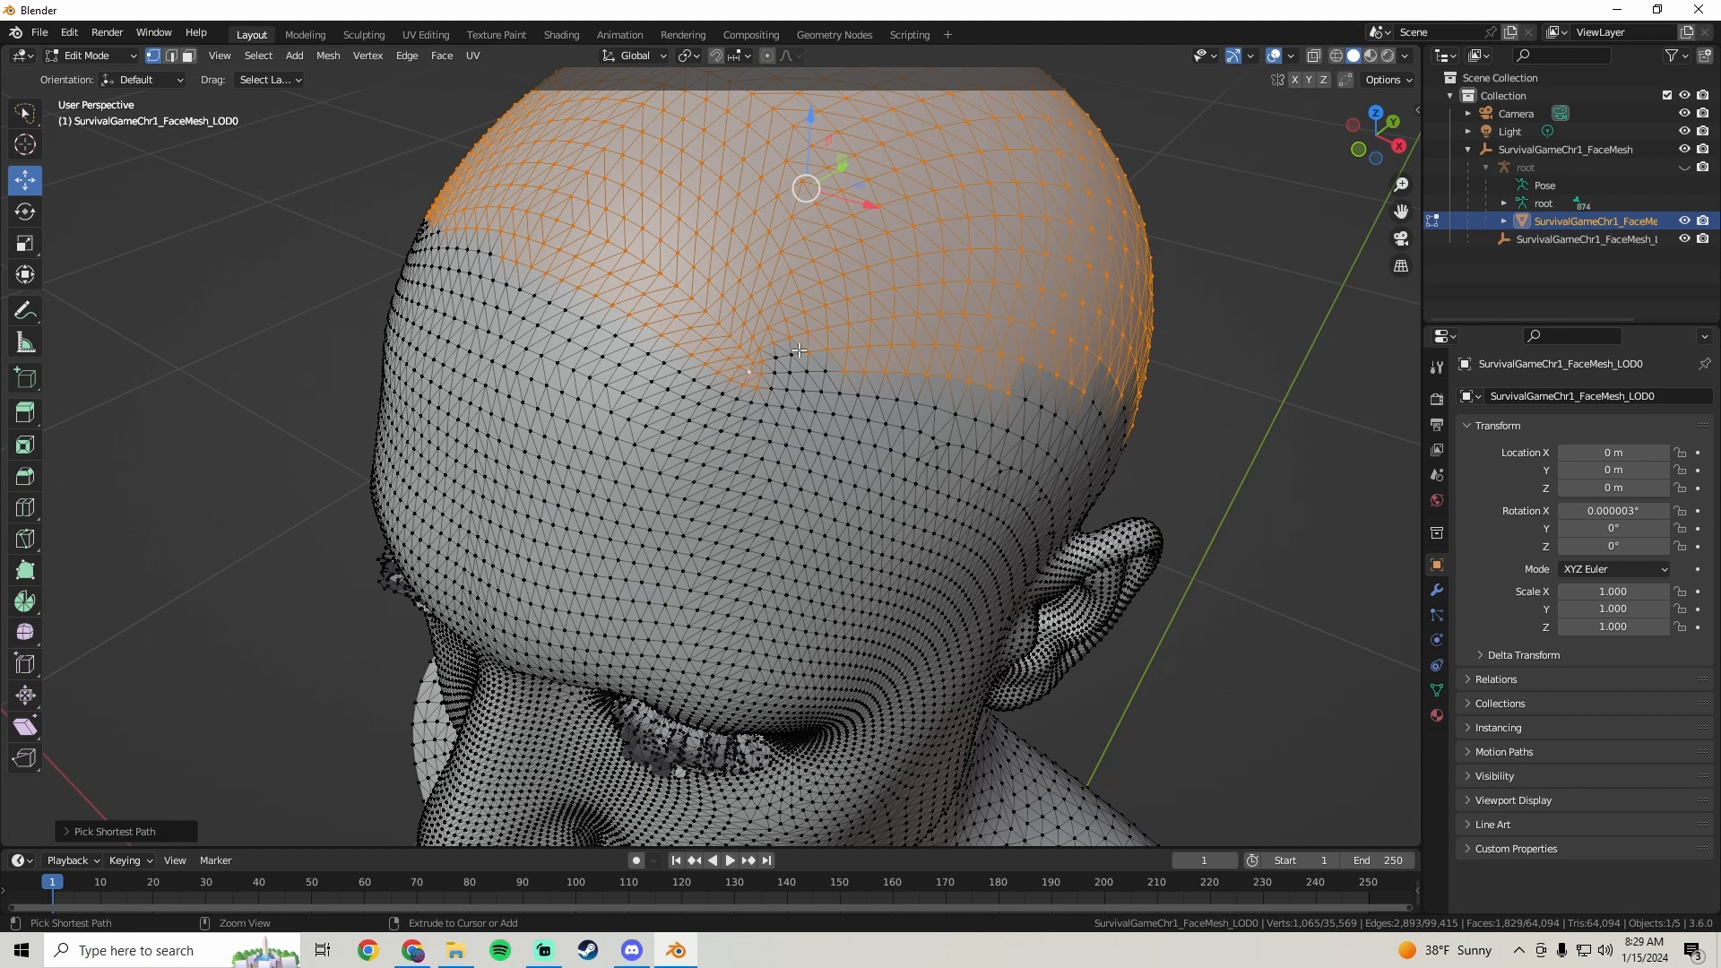
{"action": "middle_click_drag", "start_coordinate": [788, 352], "coordinate": [749, 316]}
{"action": "left_click", "coordinate": [726, 351], "text": "ctrl"}
{"action": "middle_click_drag", "start_coordinate": [819, 385], "coordinate": [733, 328]}
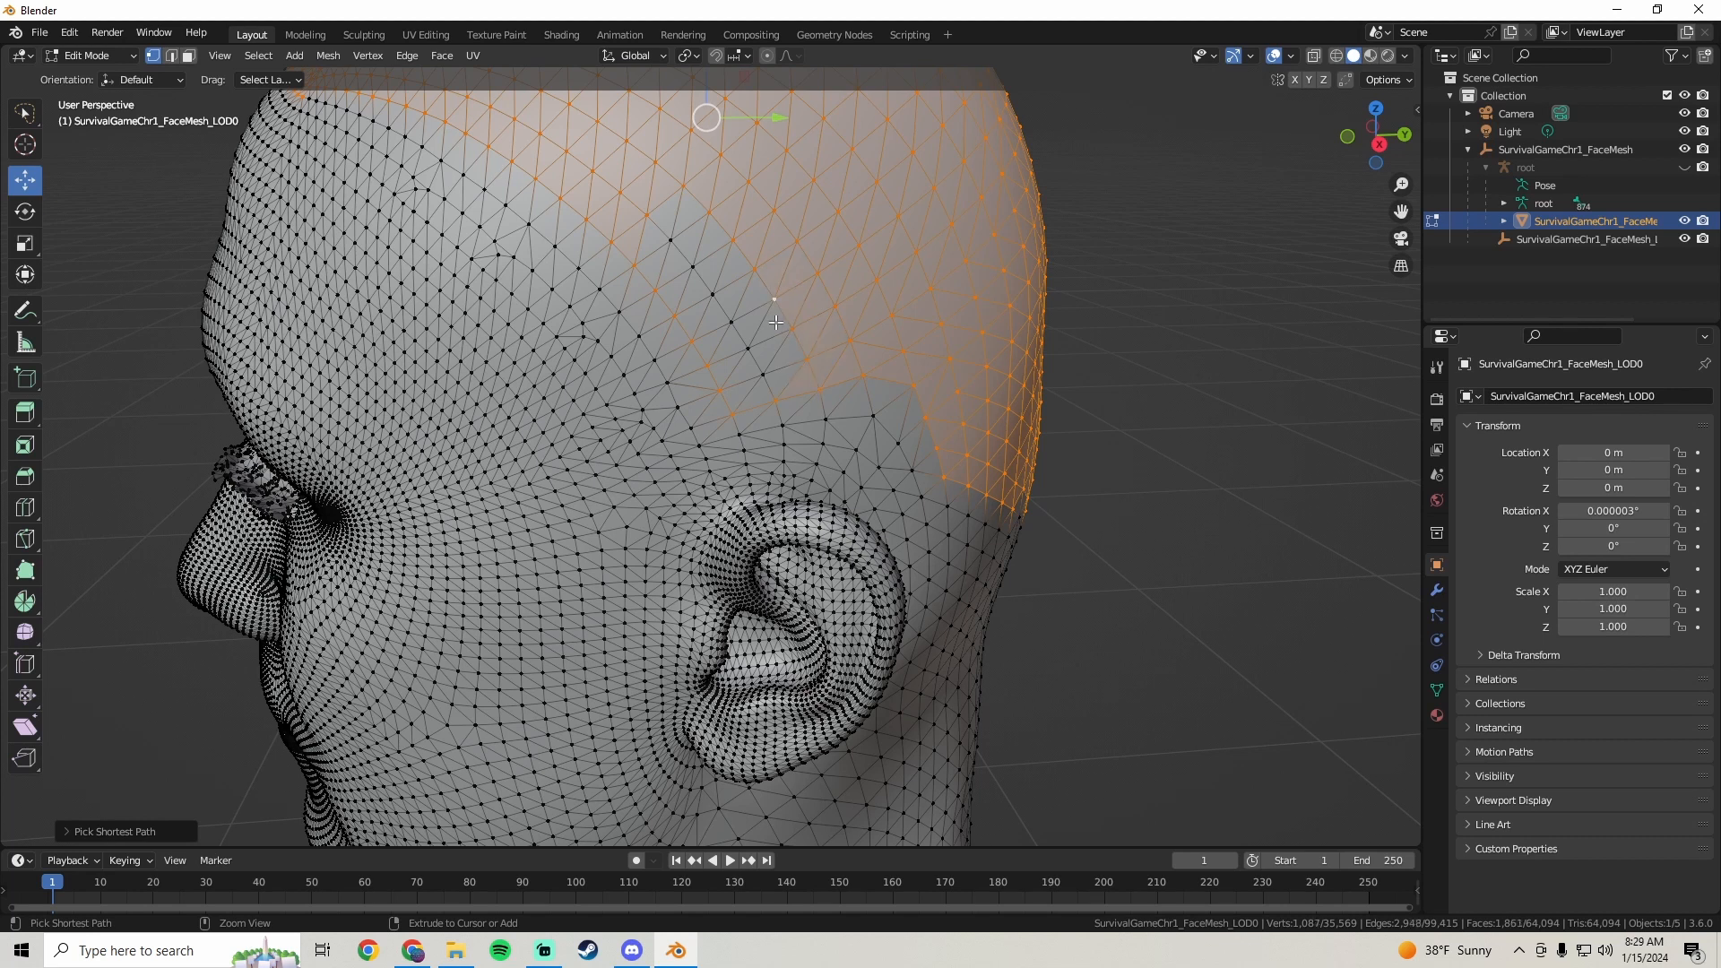
- Extend the scalp selection by shortest path above and behind the head's left ear
{"action": "left_click", "coordinate": [758, 372], "text": "ctrl"}
{"action": "middle_click_drag", "start_coordinate": [873, 385], "coordinate": [836, 360]}
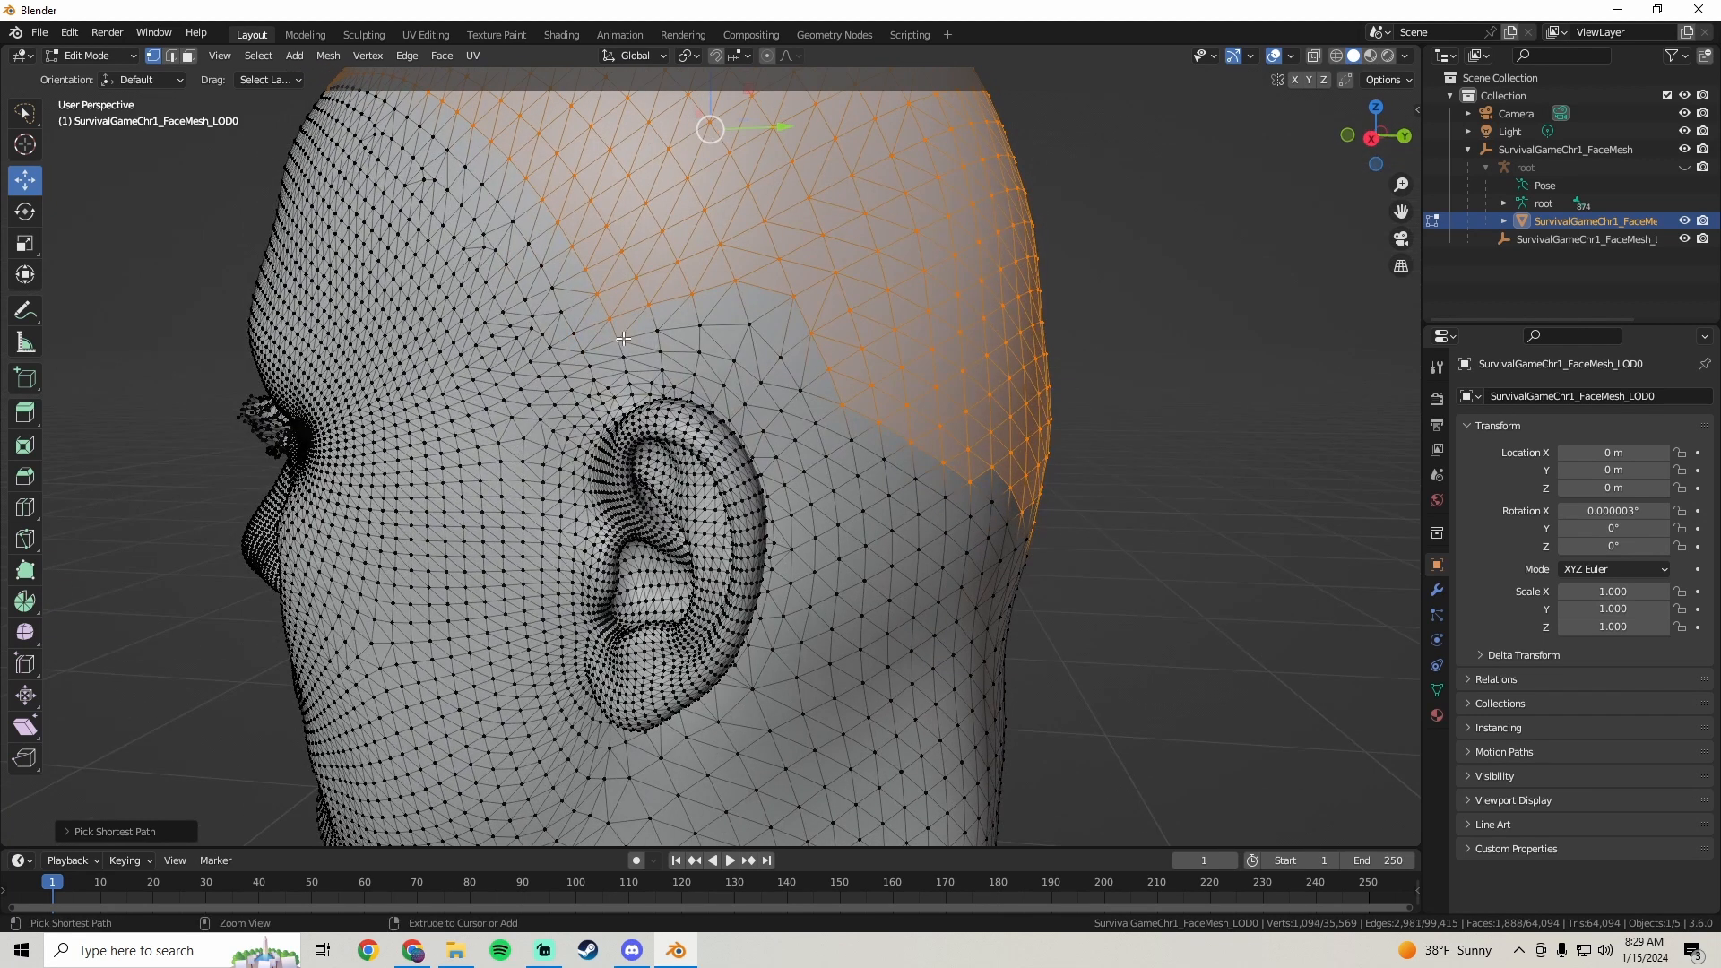
{"action": "left_click", "coordinate": [714, 371], "text": "ctrl"}
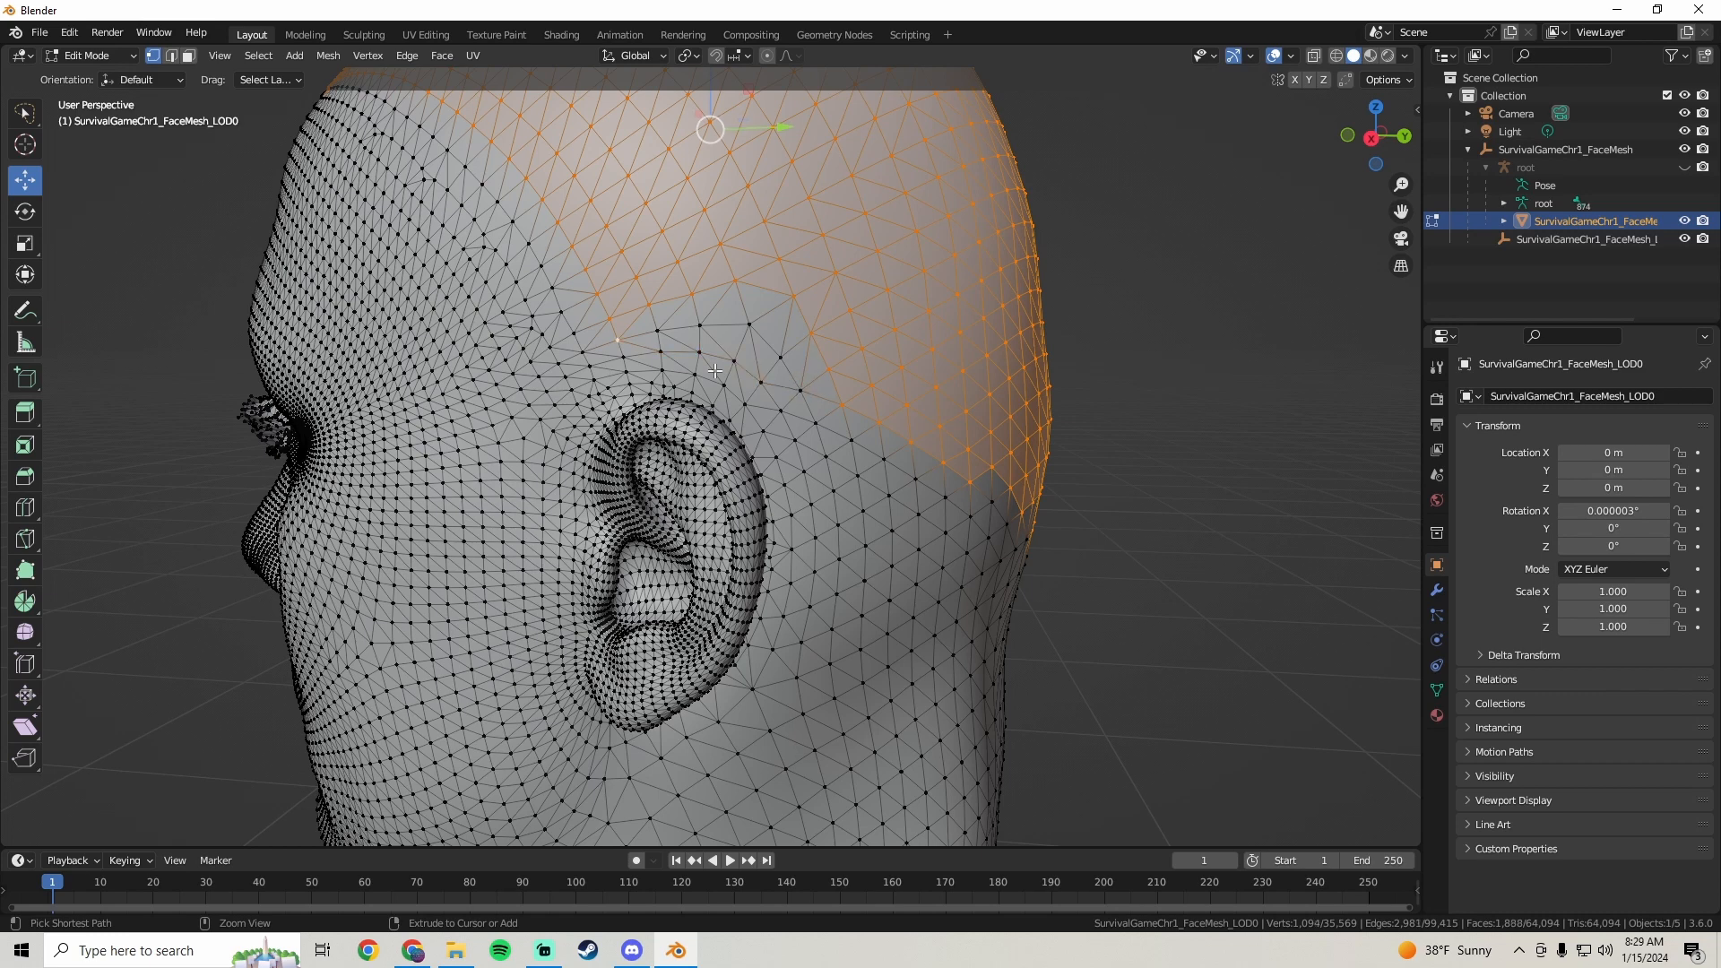
{"action": "left_click", "coordinate": [758, 327], "text": "ctrl"}
{"action": "middle_click_drag", "start_coordinate": [798, 390], "coordinate": [746, 452]}
{"action": "left_click", "coordinate": [851, 439], "text": "ctrl"}
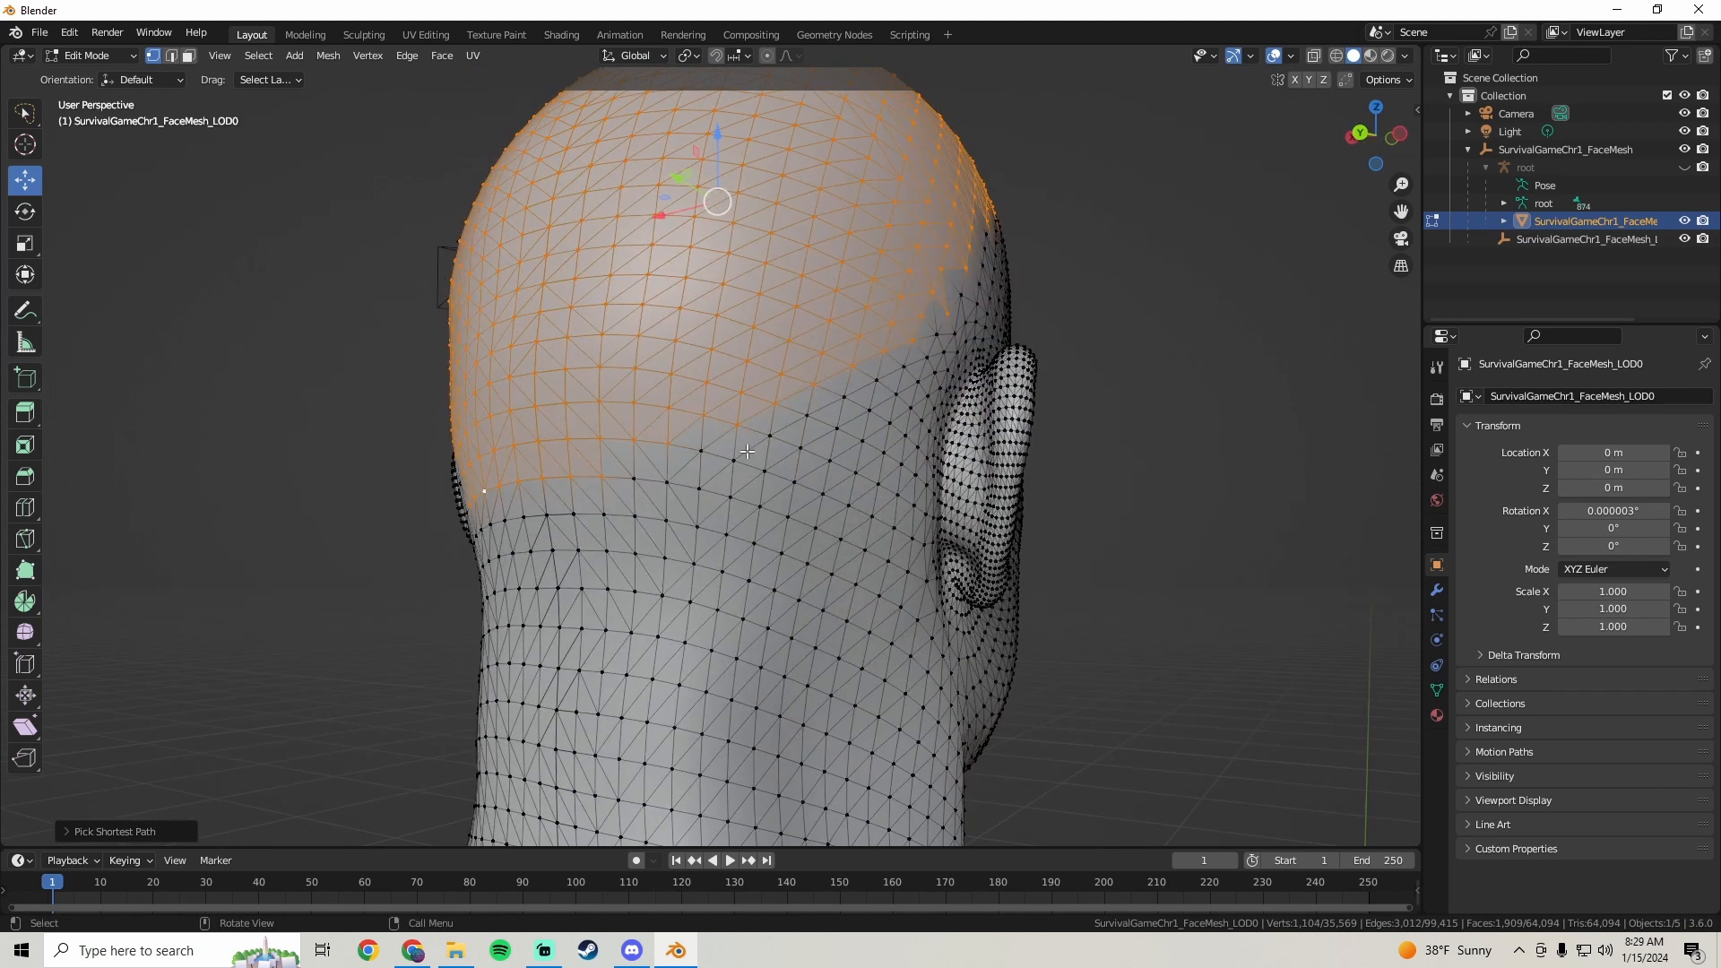
- Extend the scalp selection by shortest path across the back of the head towards the right ear, undoing the misplaced pick
{"action": "left_click", "coordinate": [708, 461], "text": "ctrl"}
{"action": "key", "text": "ctrl+z"}
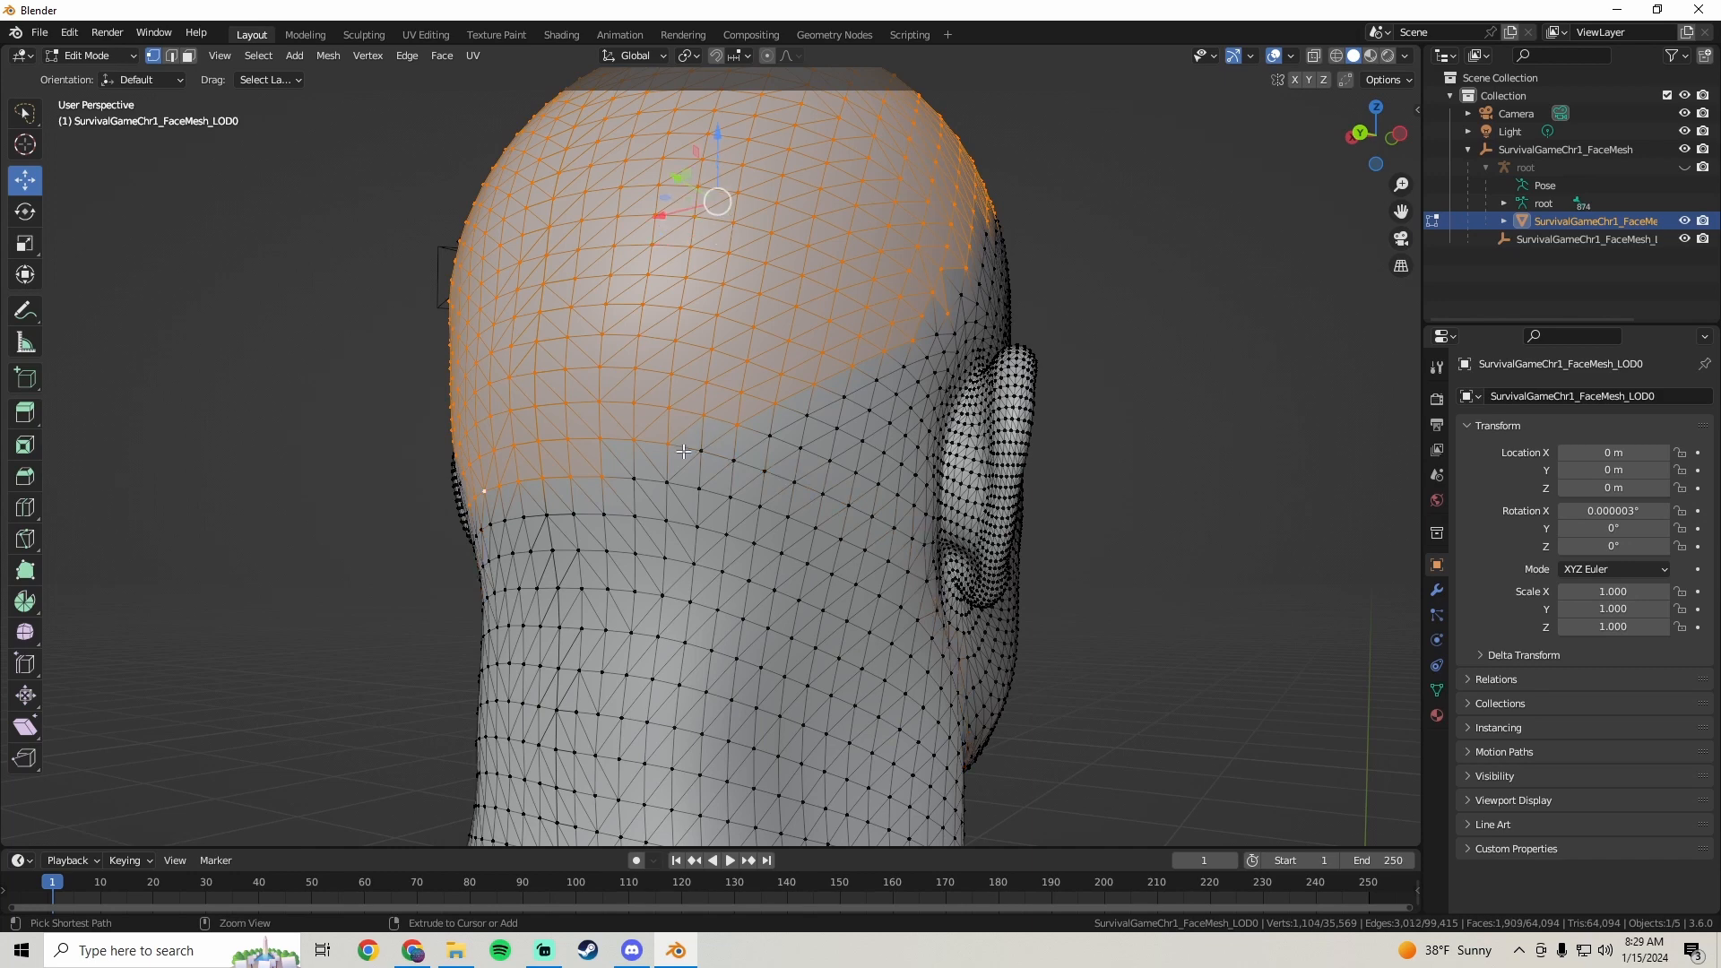
{"action": "left_click", "coordinate": [666, 482], "text": "ctrl"}
{"action": "middle_click_drag", "start_coordinate": [702, 451], "coordinate": [587, 452]}
{"action": "left_click", "coordinate": [594, 454], "text": "ctrl"}
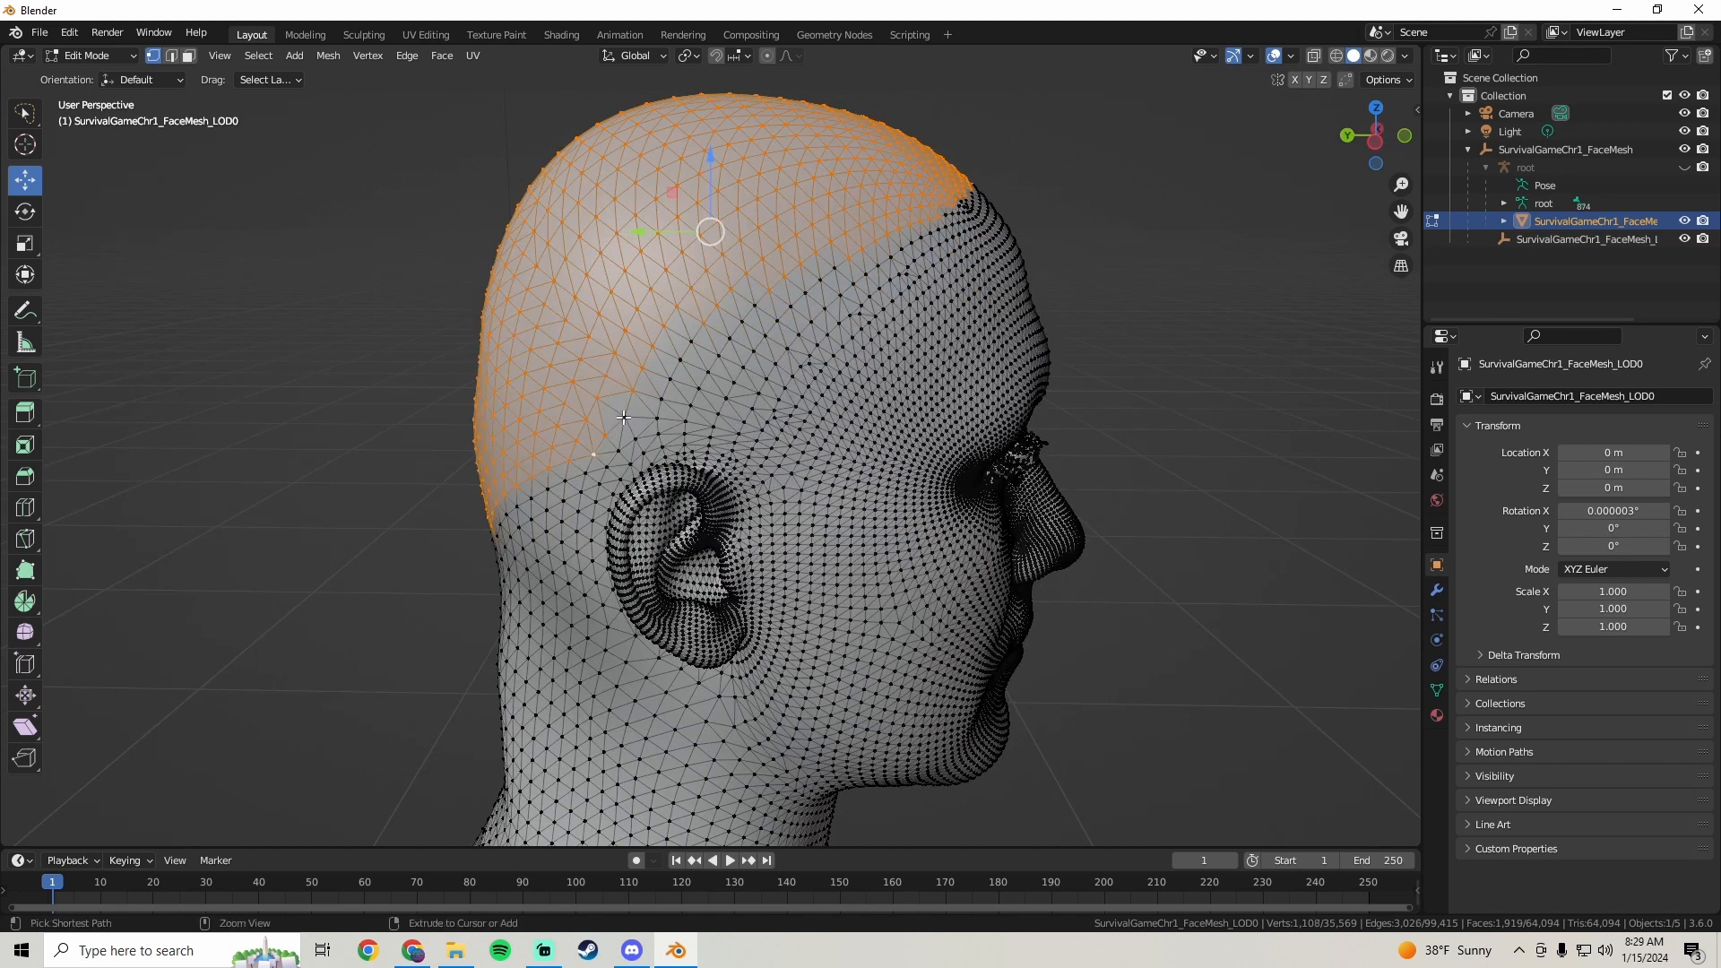
- Fill in the scalp selection above the right ear and up the right temple with shortest-path vertex picks
{"action": "left_click", "coordinate": [625, 416], "text": "ctrl"}
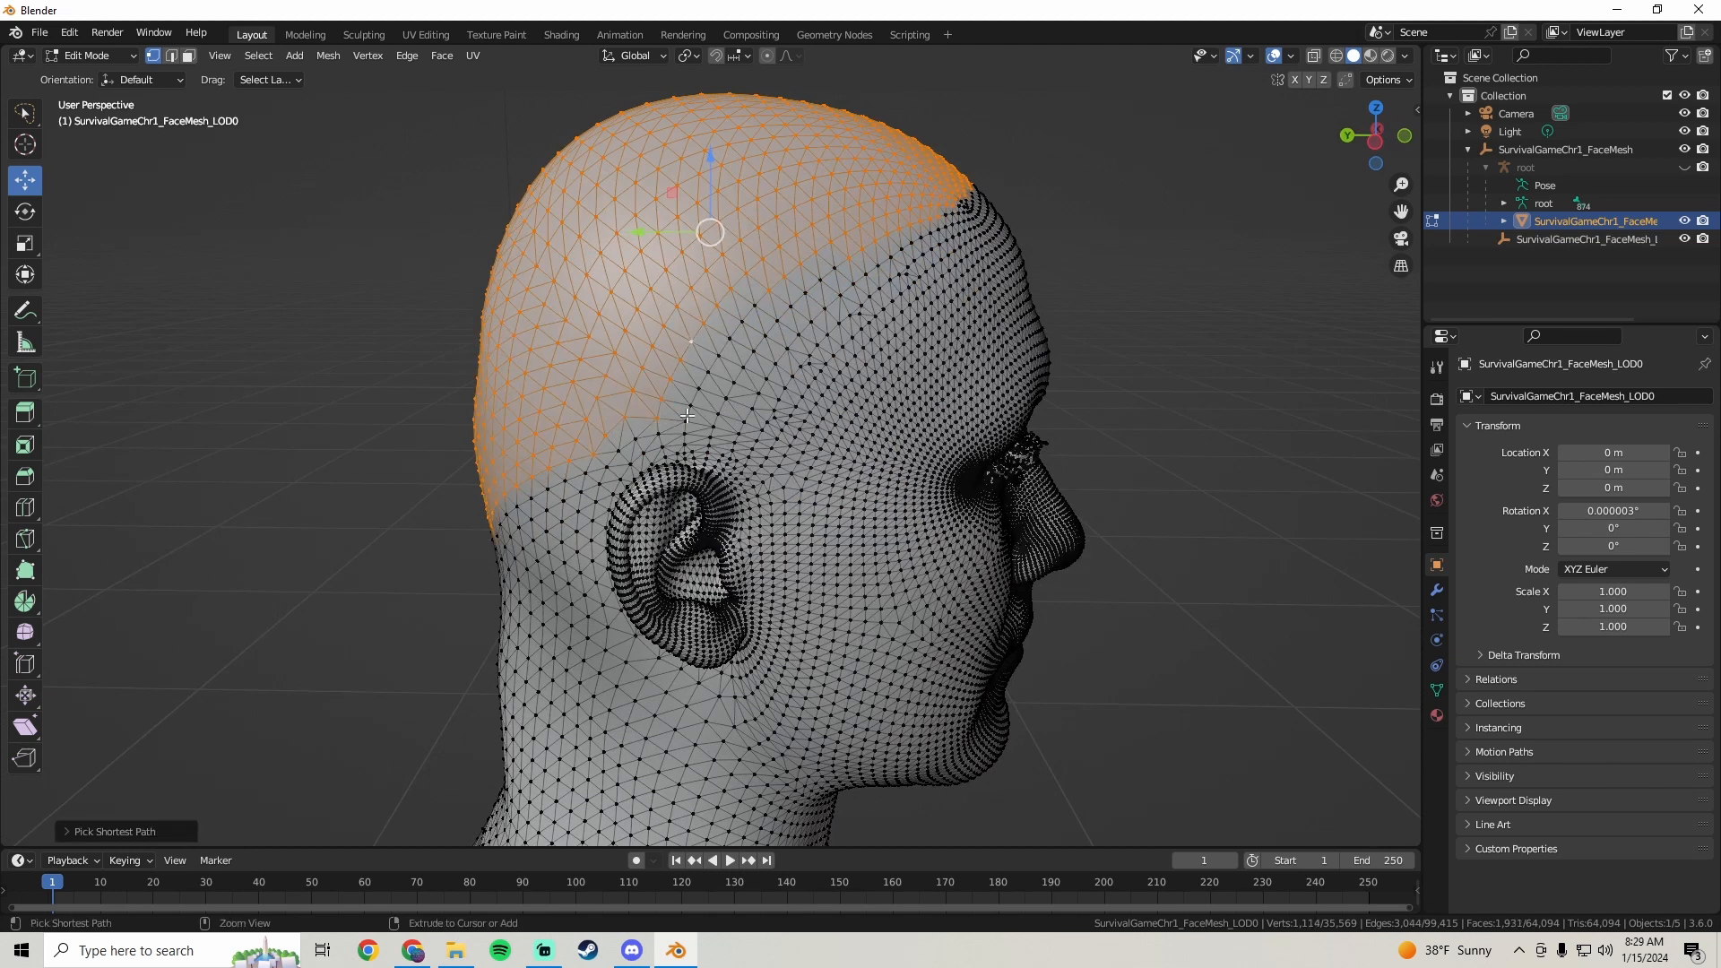
{"action": "left_click", "coordinate": [687, 416], "text": "ctrl"}
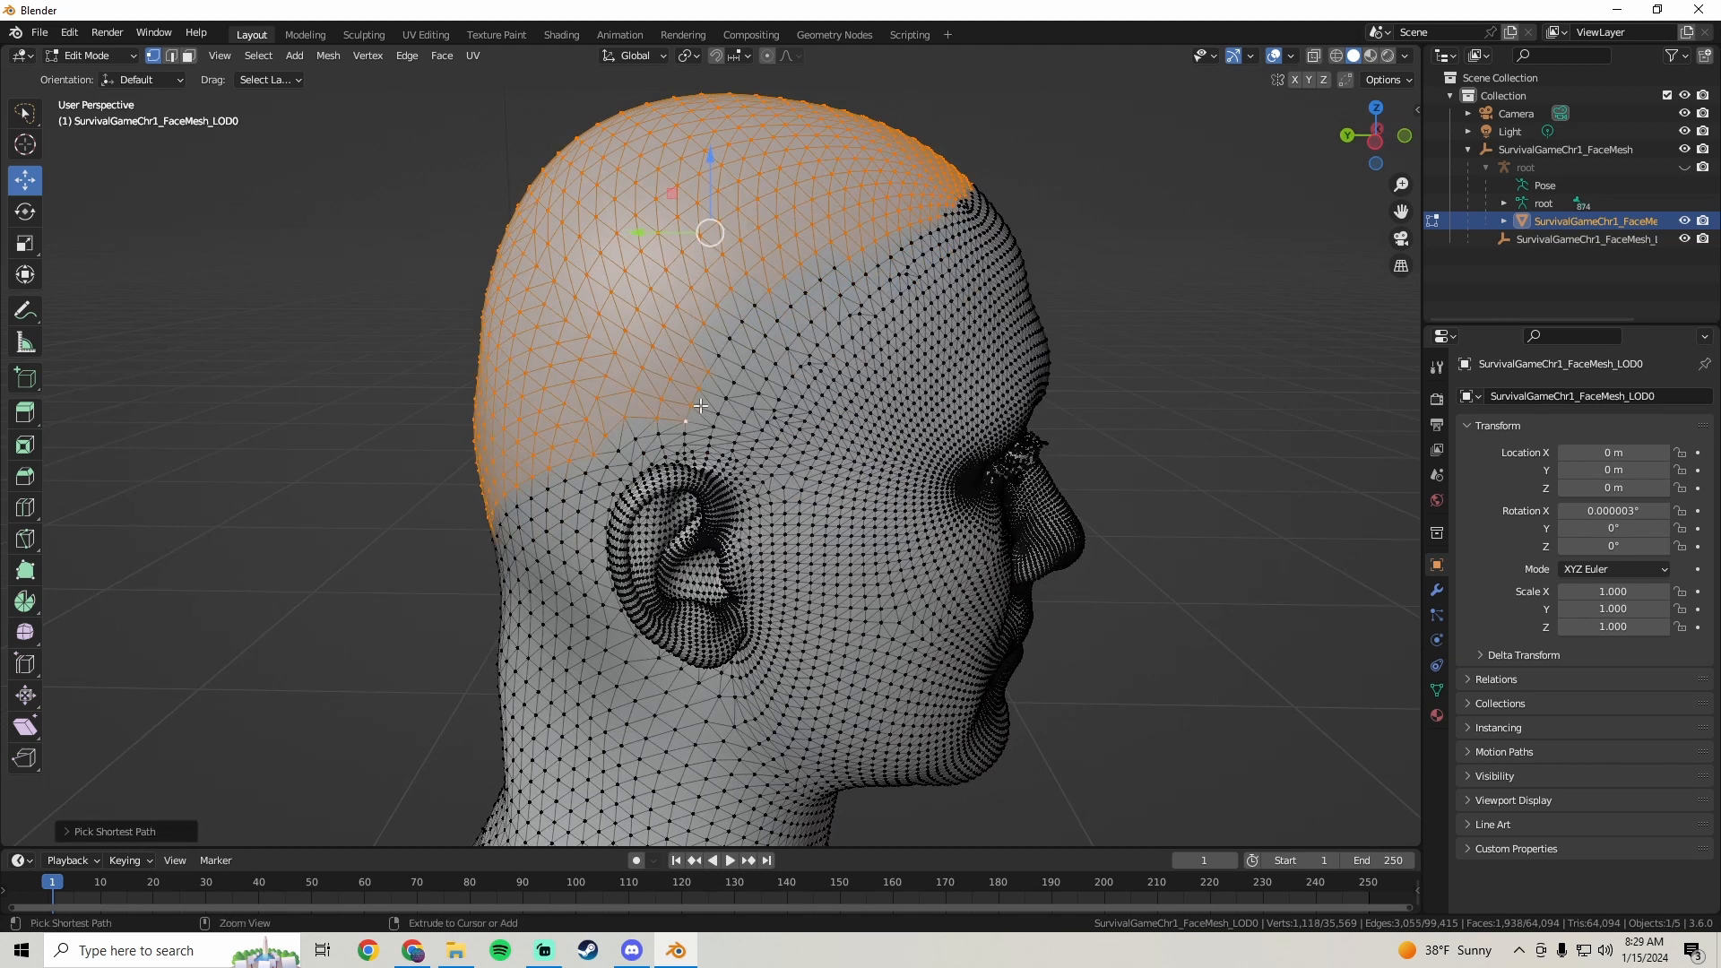
{"action": "left_click", "coordinate": [753, 306], "text": "ctrl"}
{"action": "middle_click_drag", "start_coordinate": [753, 306], "coordinate": [705, 410]}
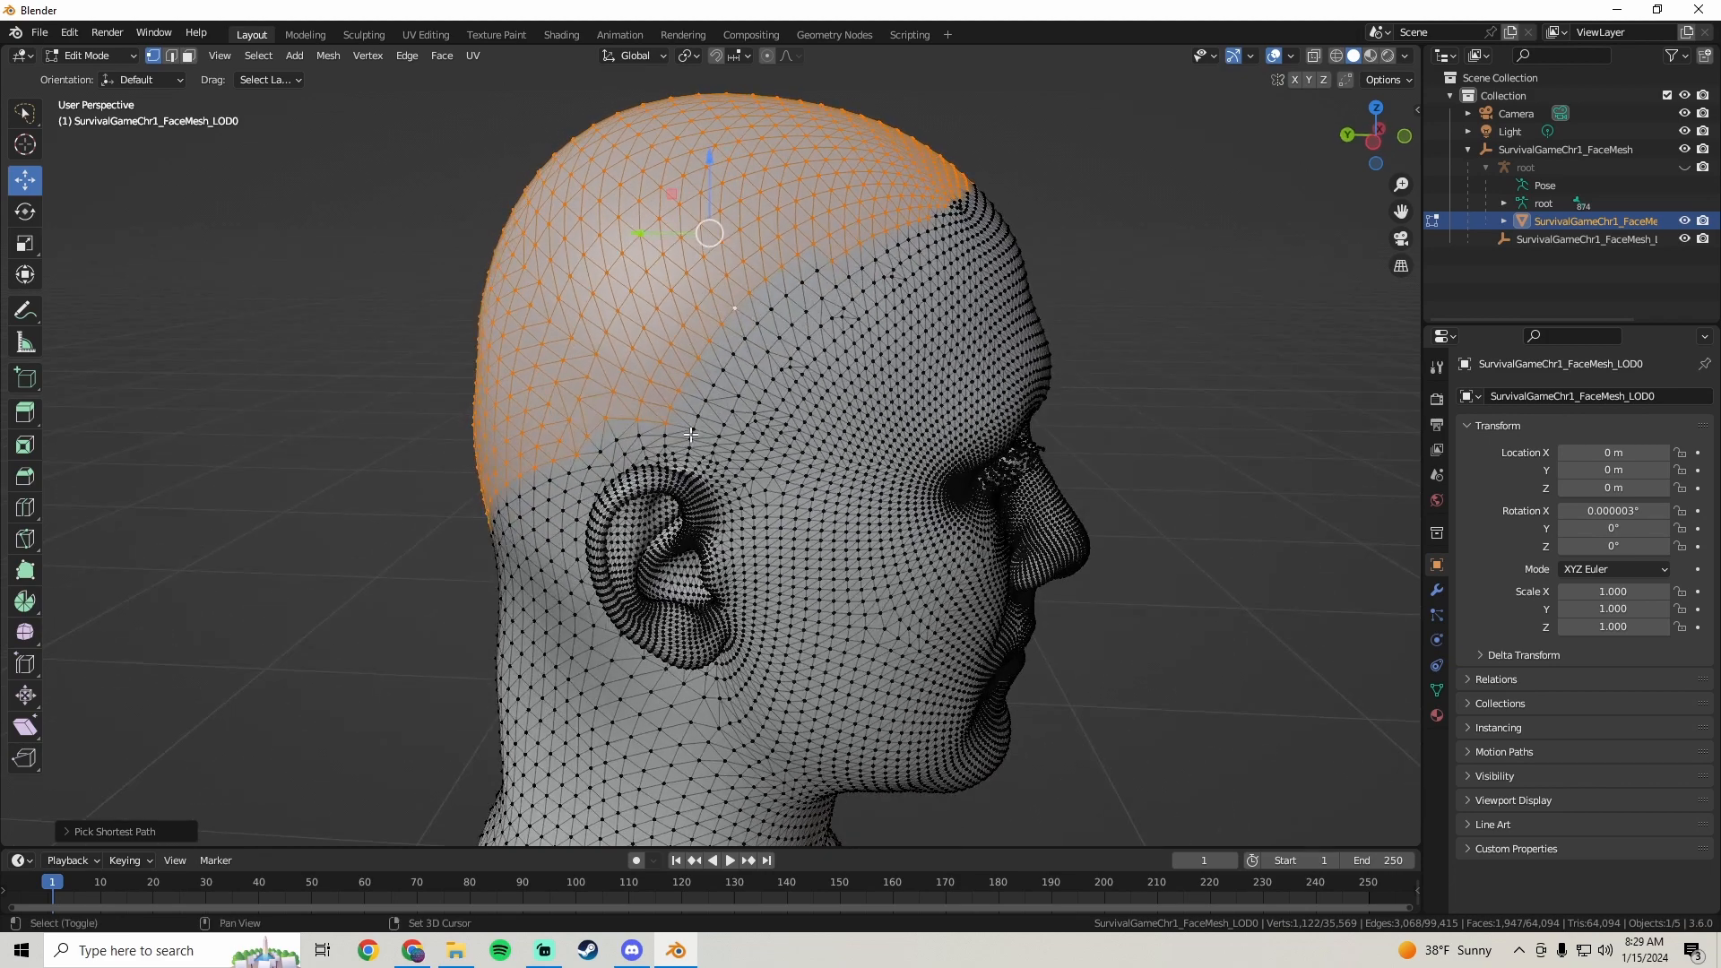
{"action": "left_click", "coordinate": [813, 274], "text": "ctrl"}
- Add the missing vertices at the right corner of the forehead hairline to the scalp selection
{"action": "middle_click_drag", "start_coordinate": [813, 274], "coordinate": [690, 386]}
{"action": "scroll", "coordinate": [764, 361], "scroll_direction": "up", "scroll_amount": 1}
{"action": "left_click", "coordinate": [699, 403], "text": "ctrl"}
{"action": "scroll", "coordinate": [650, 377], "scroll_direction": "up", "scroll_amount": 1}
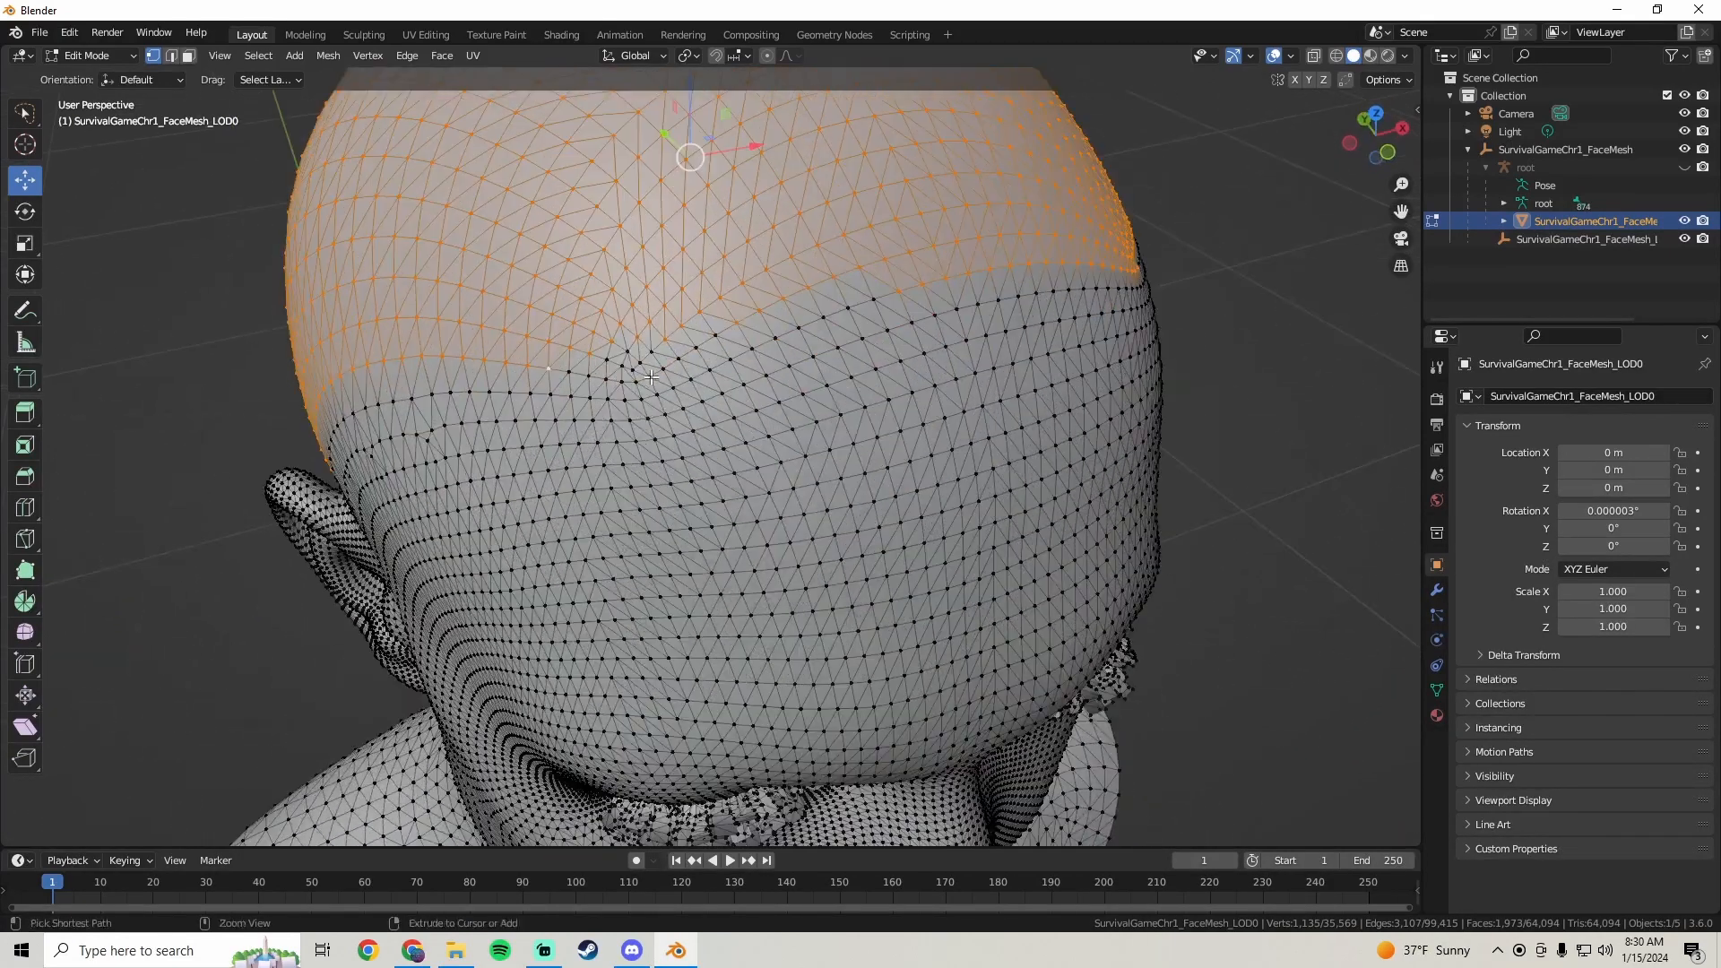
{"action": "left_click", "coordinate": [651, 377], "text": "ctrl"}
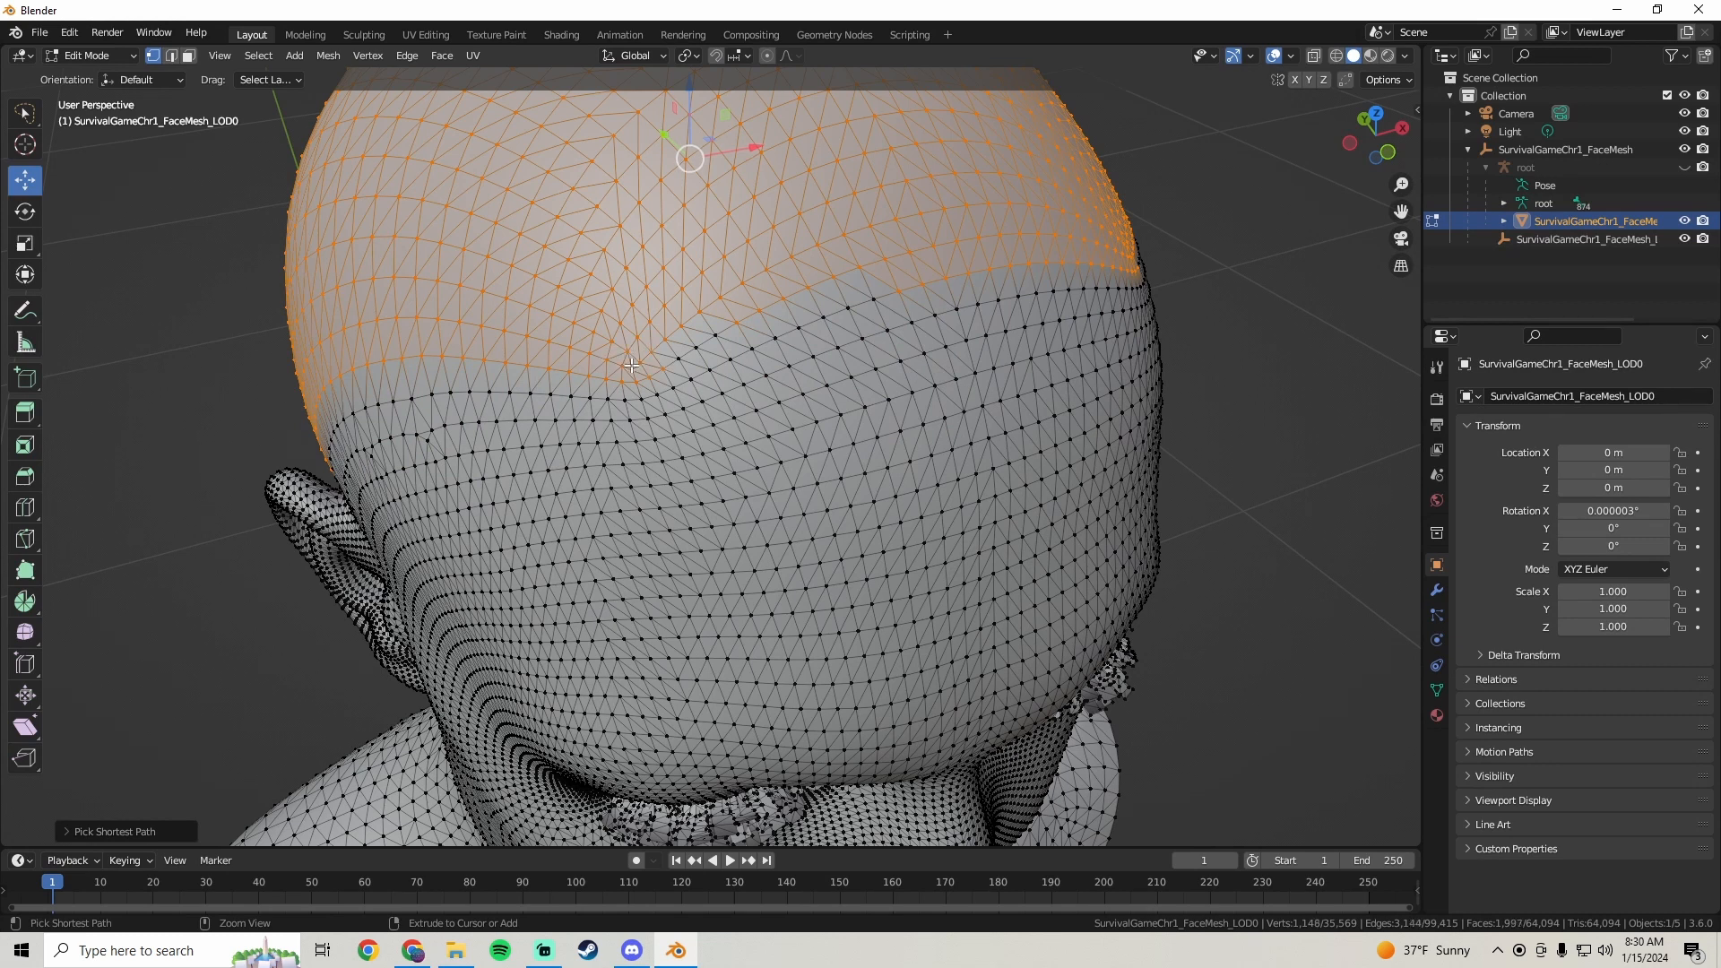
- Even out the selection edge across the front of the forehead by adding vertices between the two hairline corners
{"action": "scroll", "coordinate": [631, 364], "scroll_direction": "down", "scroll_amount": 4}
{"action": "scroll", "coordinate": [618, 395], "scroll_direction": "up", "scroll_amount": 4}
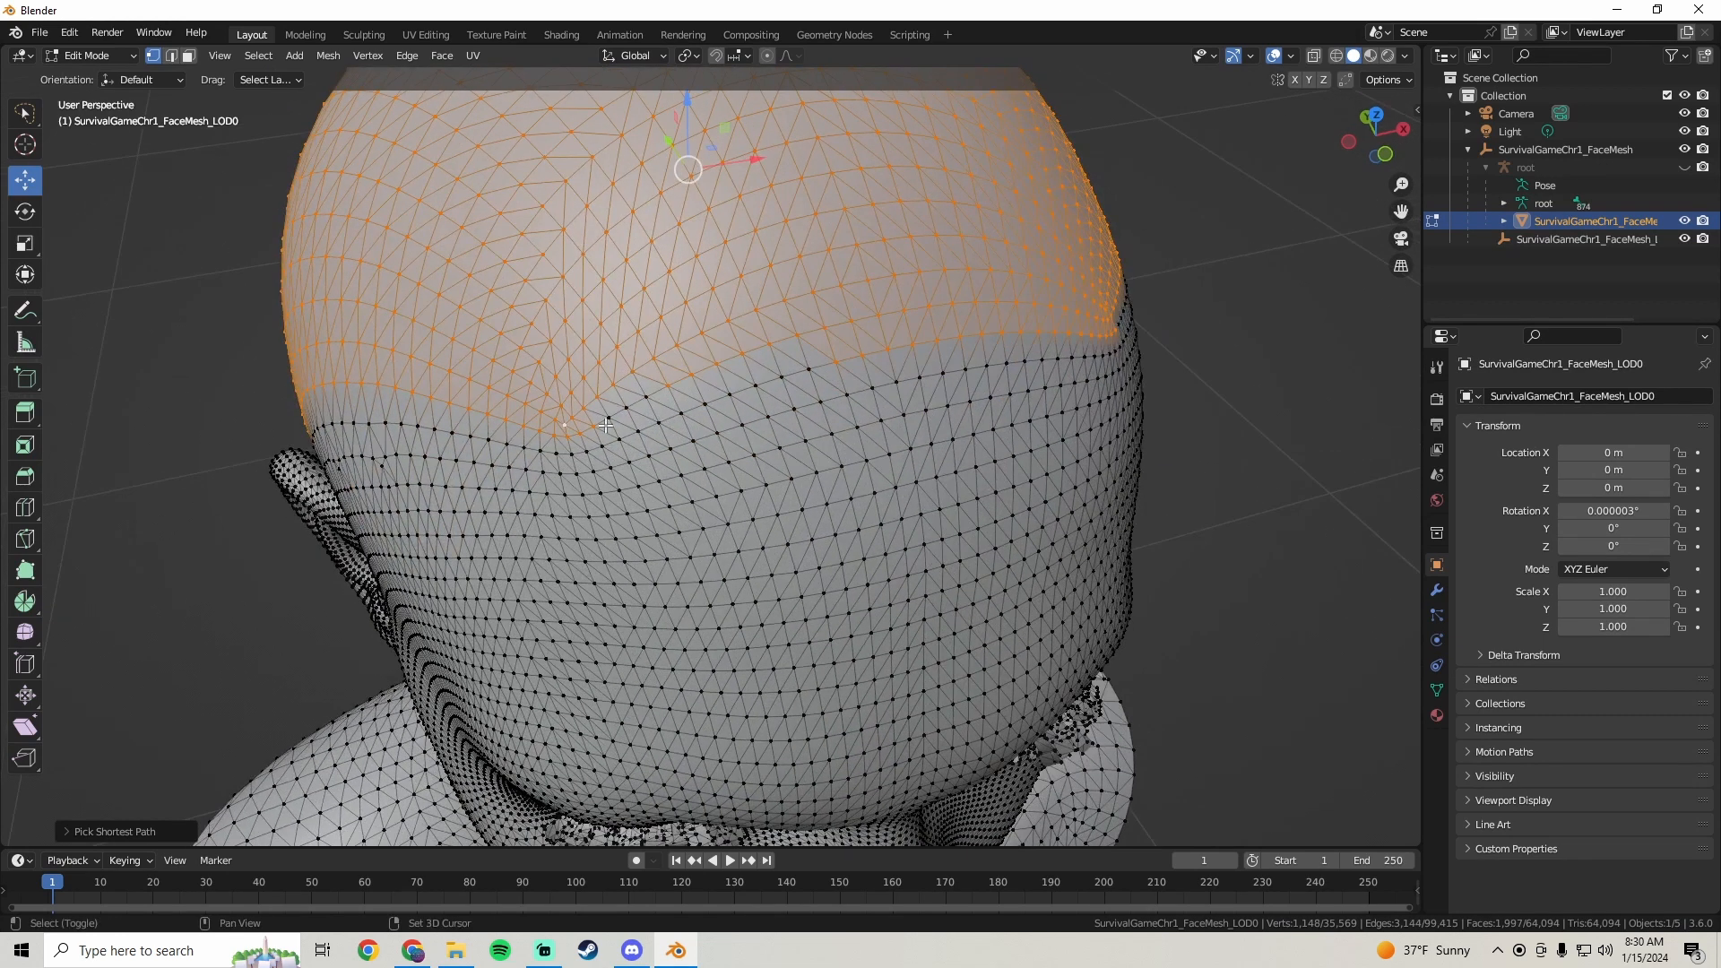
{"action": "left_click", "coordinate": [645, 396], "text": "ctrl"}
{"action": "middle_click_drag", "start_coordinate": [811, 385], "coordinate": [671, 368]}
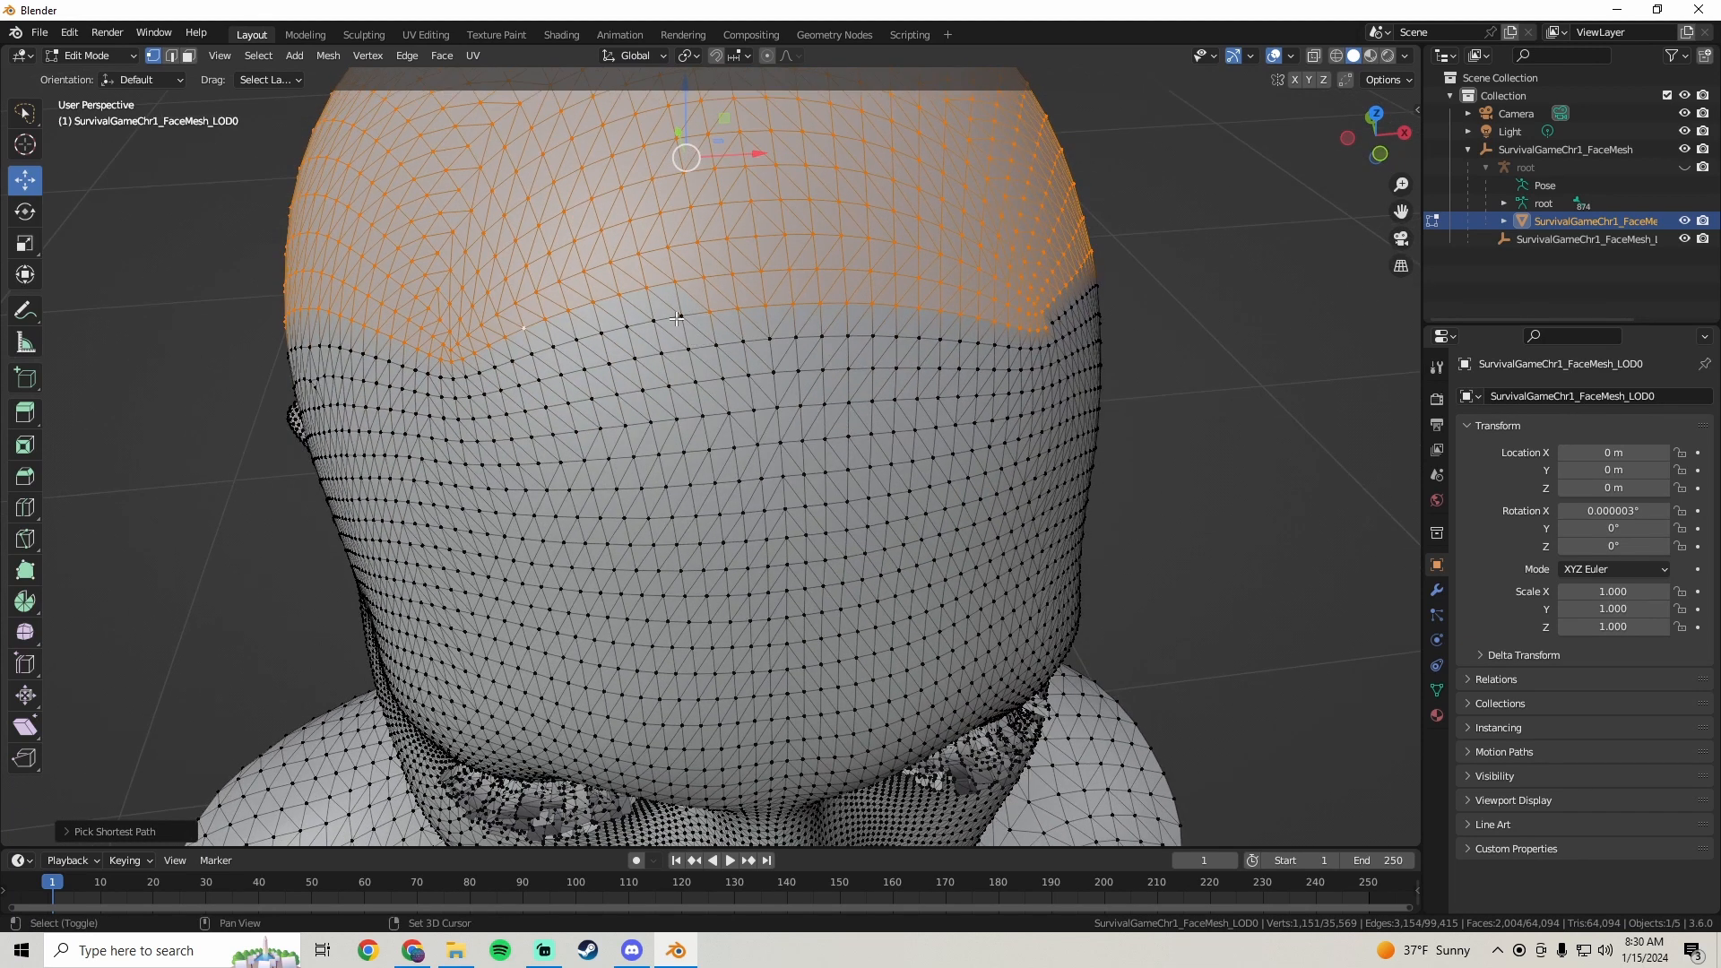
{"action": "left_click", "coordinate": [465, 377], "text": "ctrl"}
- Add a new vertex group to the head mesh and name it Hair
{"action": "scroll", "coordinate": [574, 373], "scroll_direction": "down", "scroll_amount": 3}
{"action": "middle_click_drag", "start_coordinate": [579, 370], "coordinate": [696, 368]}
{"action": "scroll", "coordinate": [570, 305], "scroll_direction": "down", "scroll_amount": 3}
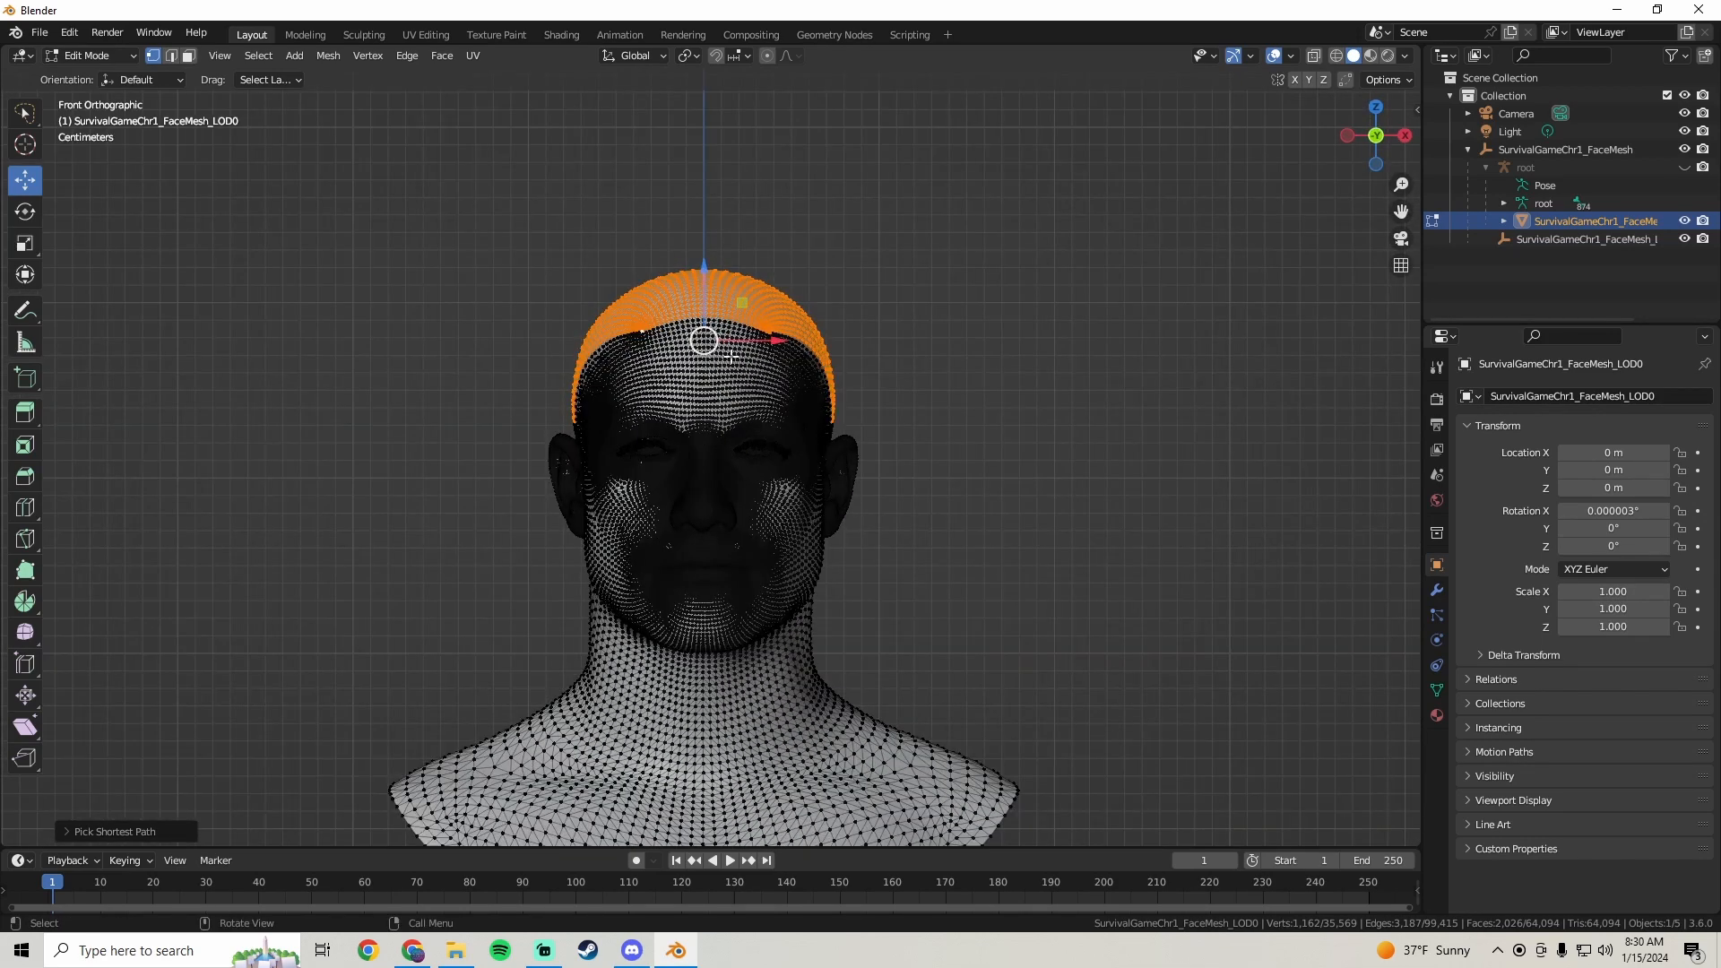
{"action": "middle_click_drag", "start_coordinate": [820, 354], "coordinate": [812, 392]}
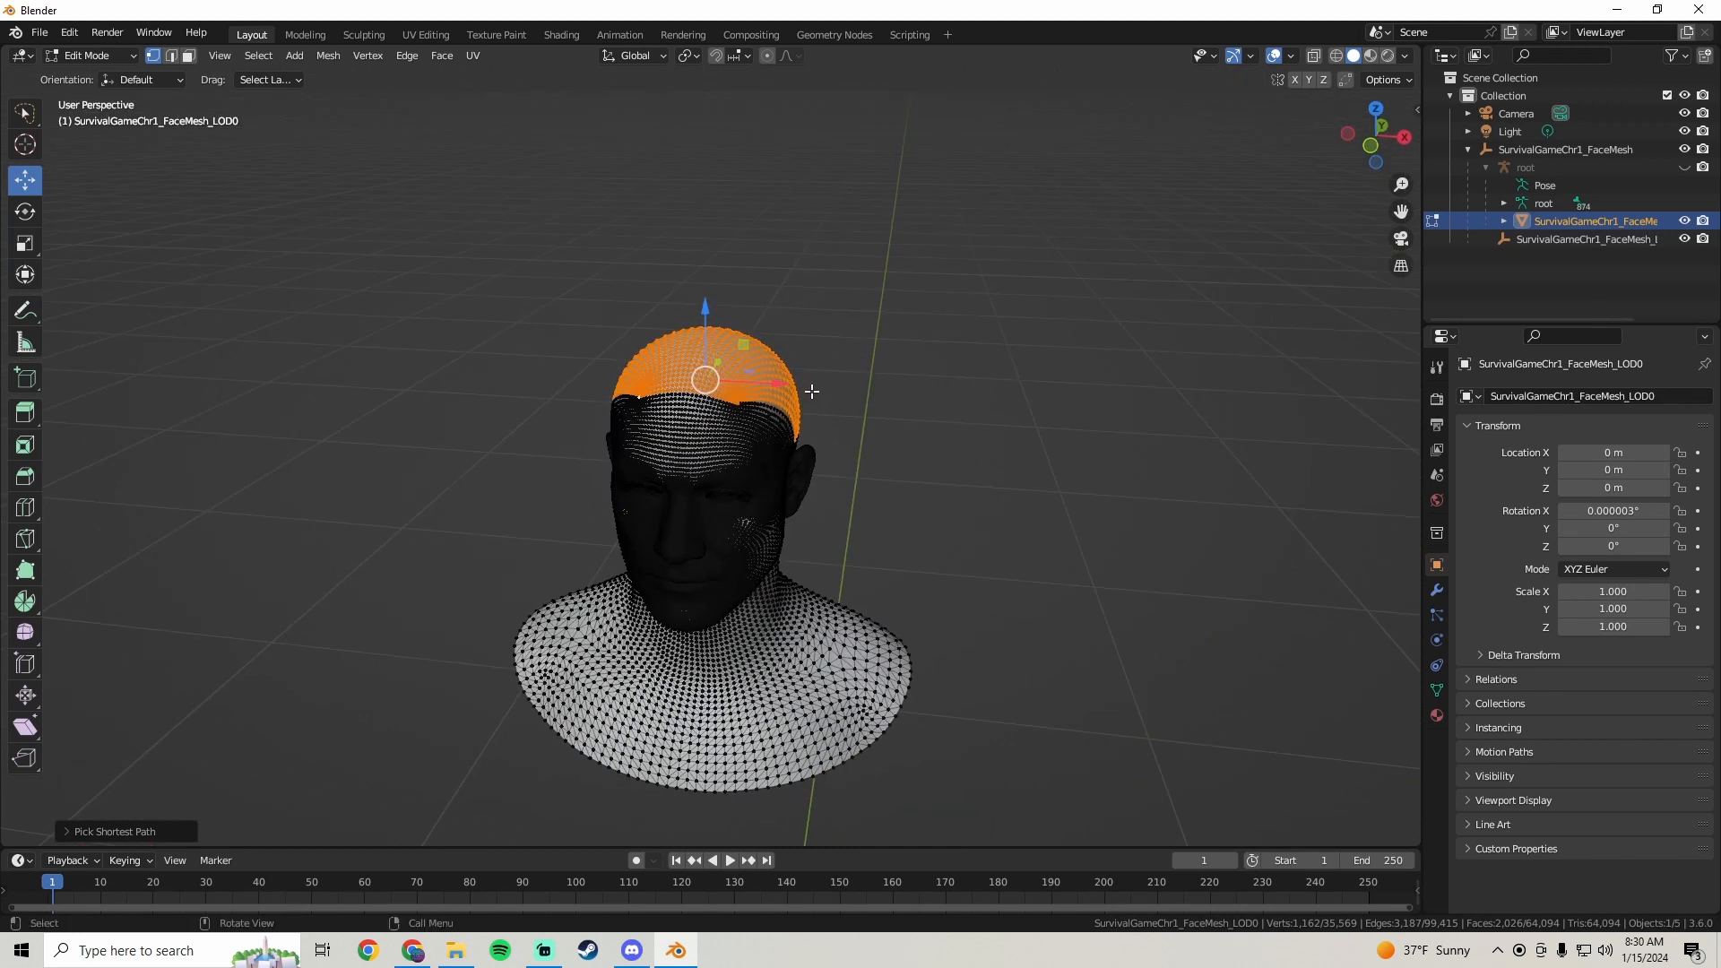
{"action": "left_click", "coordinate": [1435, 691]}
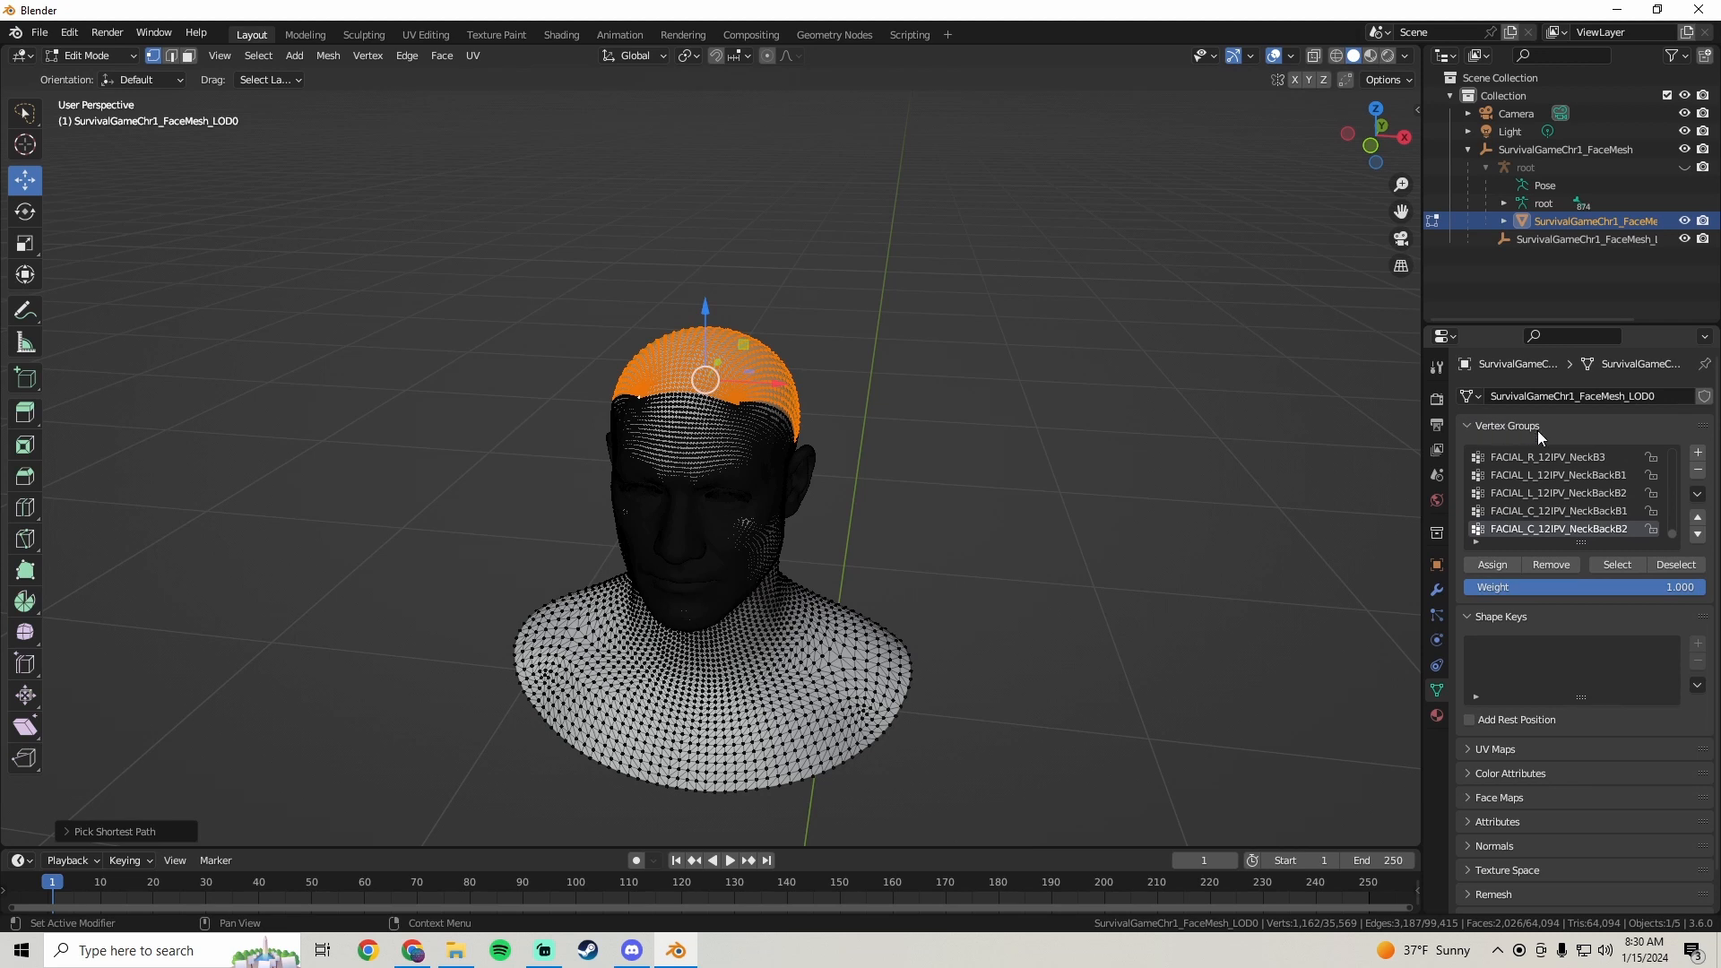
{"action": "scroll", "coordinate": [1578, 511], "scroll_direction": "up", "scroll_amount": 3}
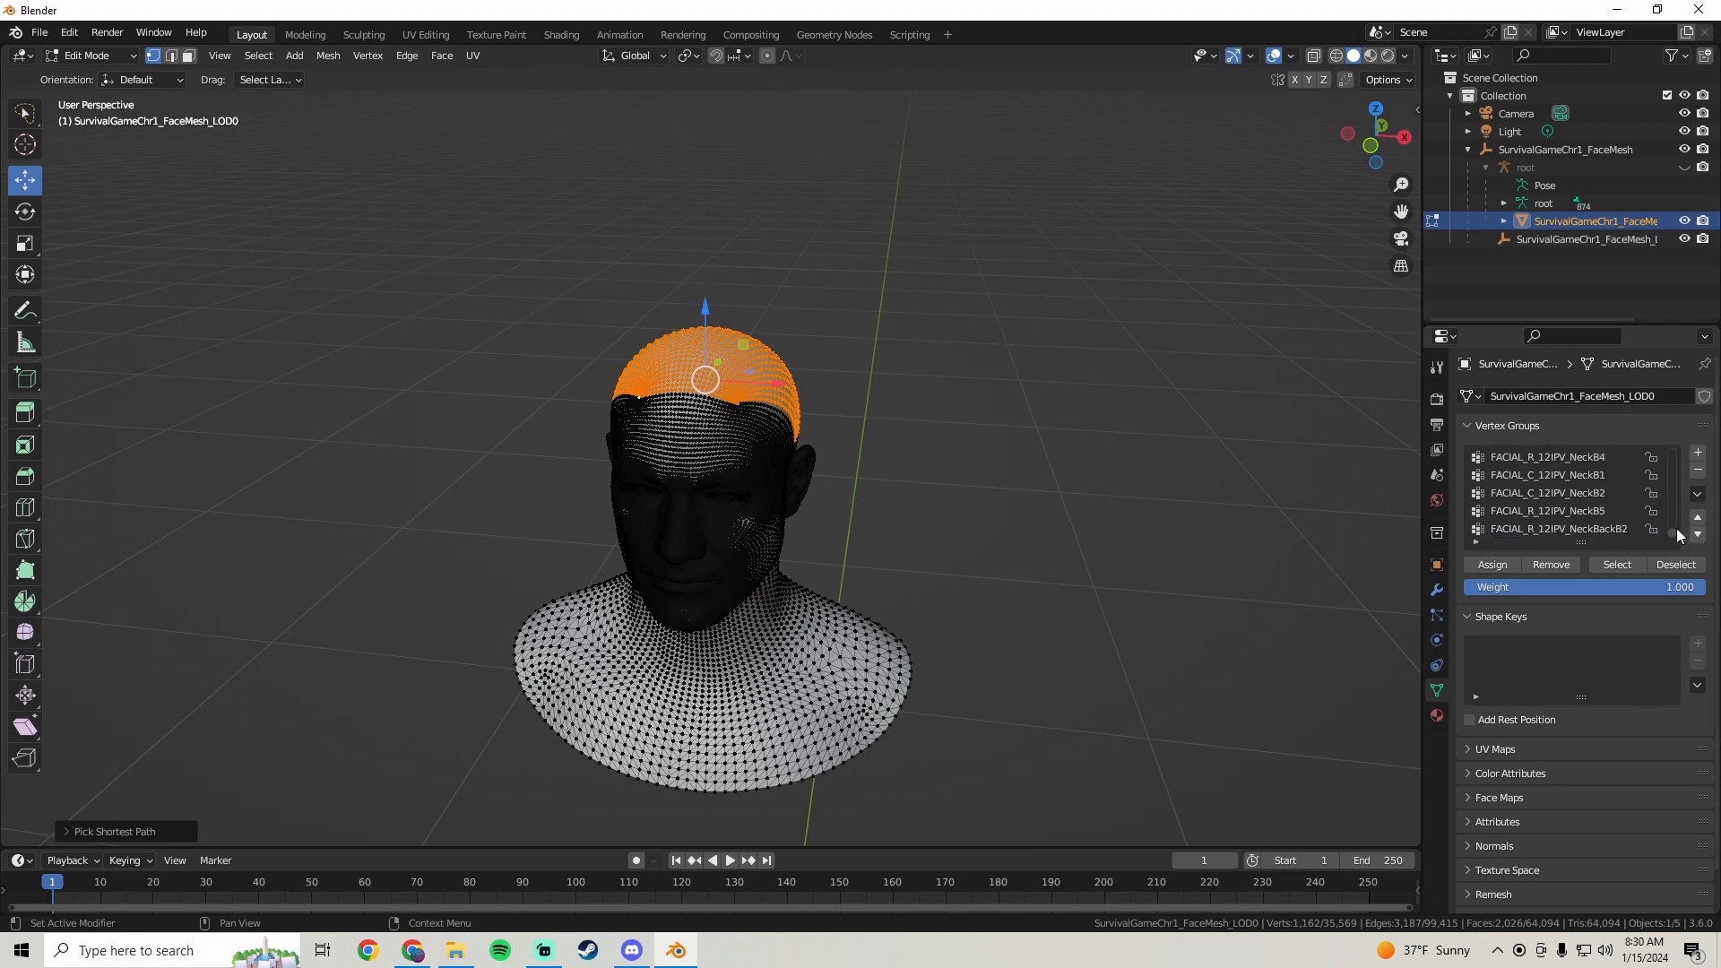
{"action": "scroll", "coordinate": [1672, 536], "scroll_direction": "down", "scroll_amount": 5}
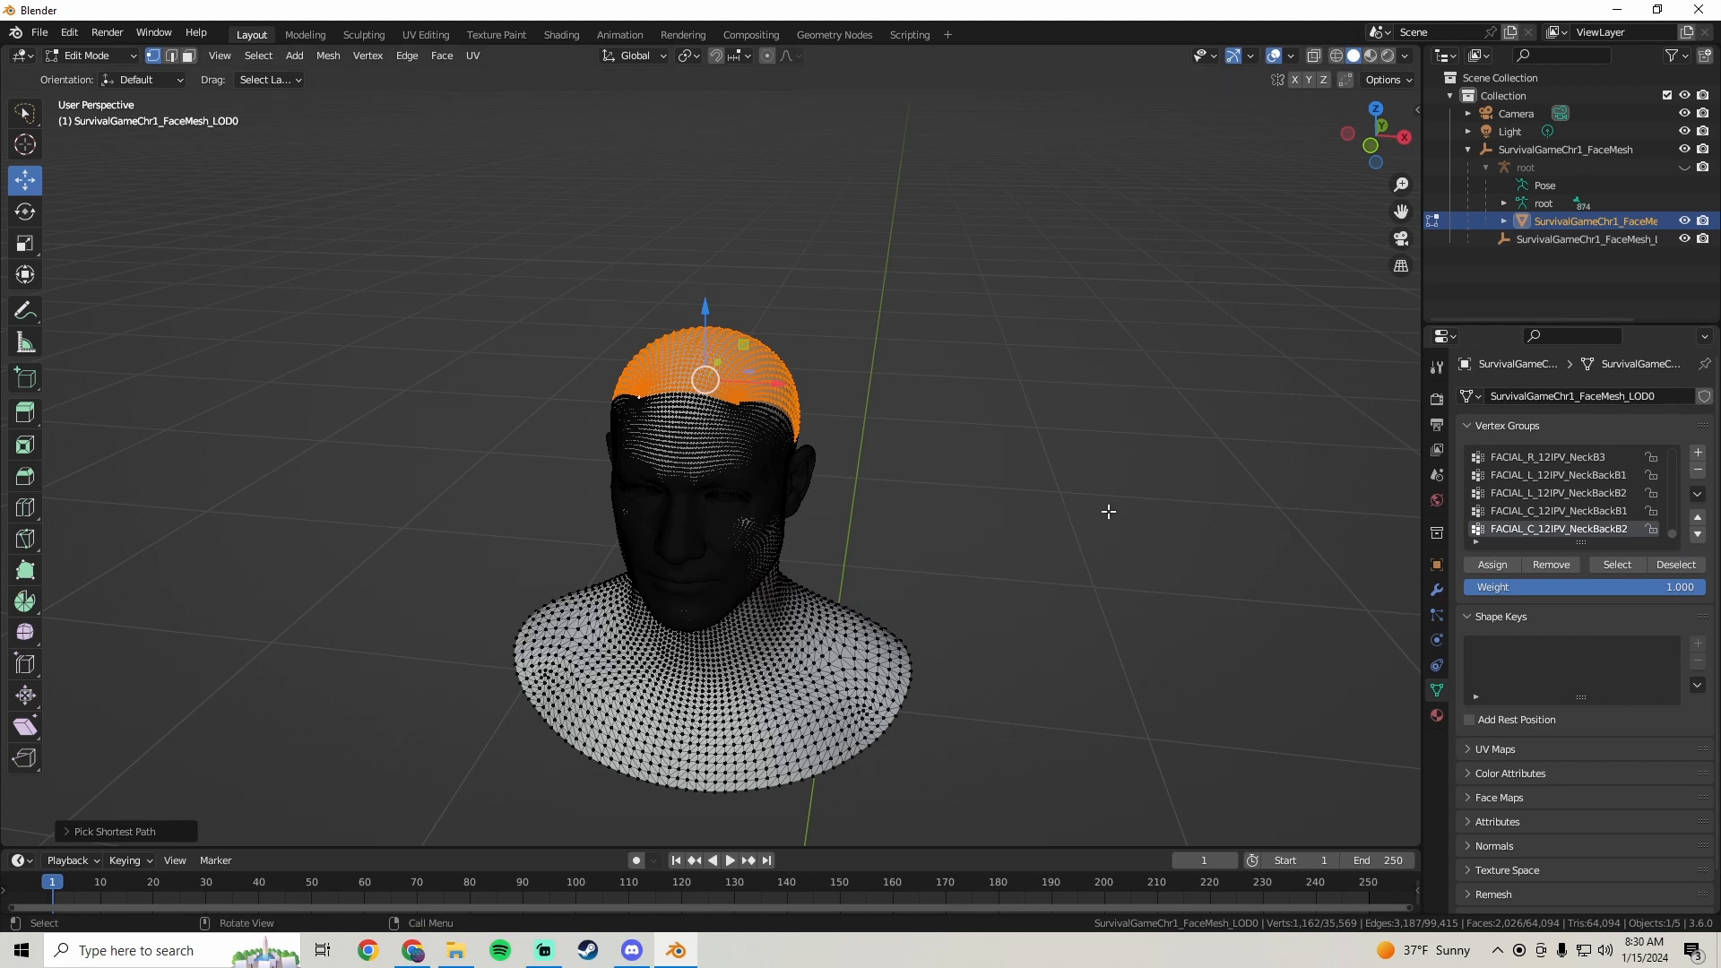
{"action": "left_click", "coordinate": [1698, 453]}
{"action": "double_click", "coordinate": [1503, 529]}
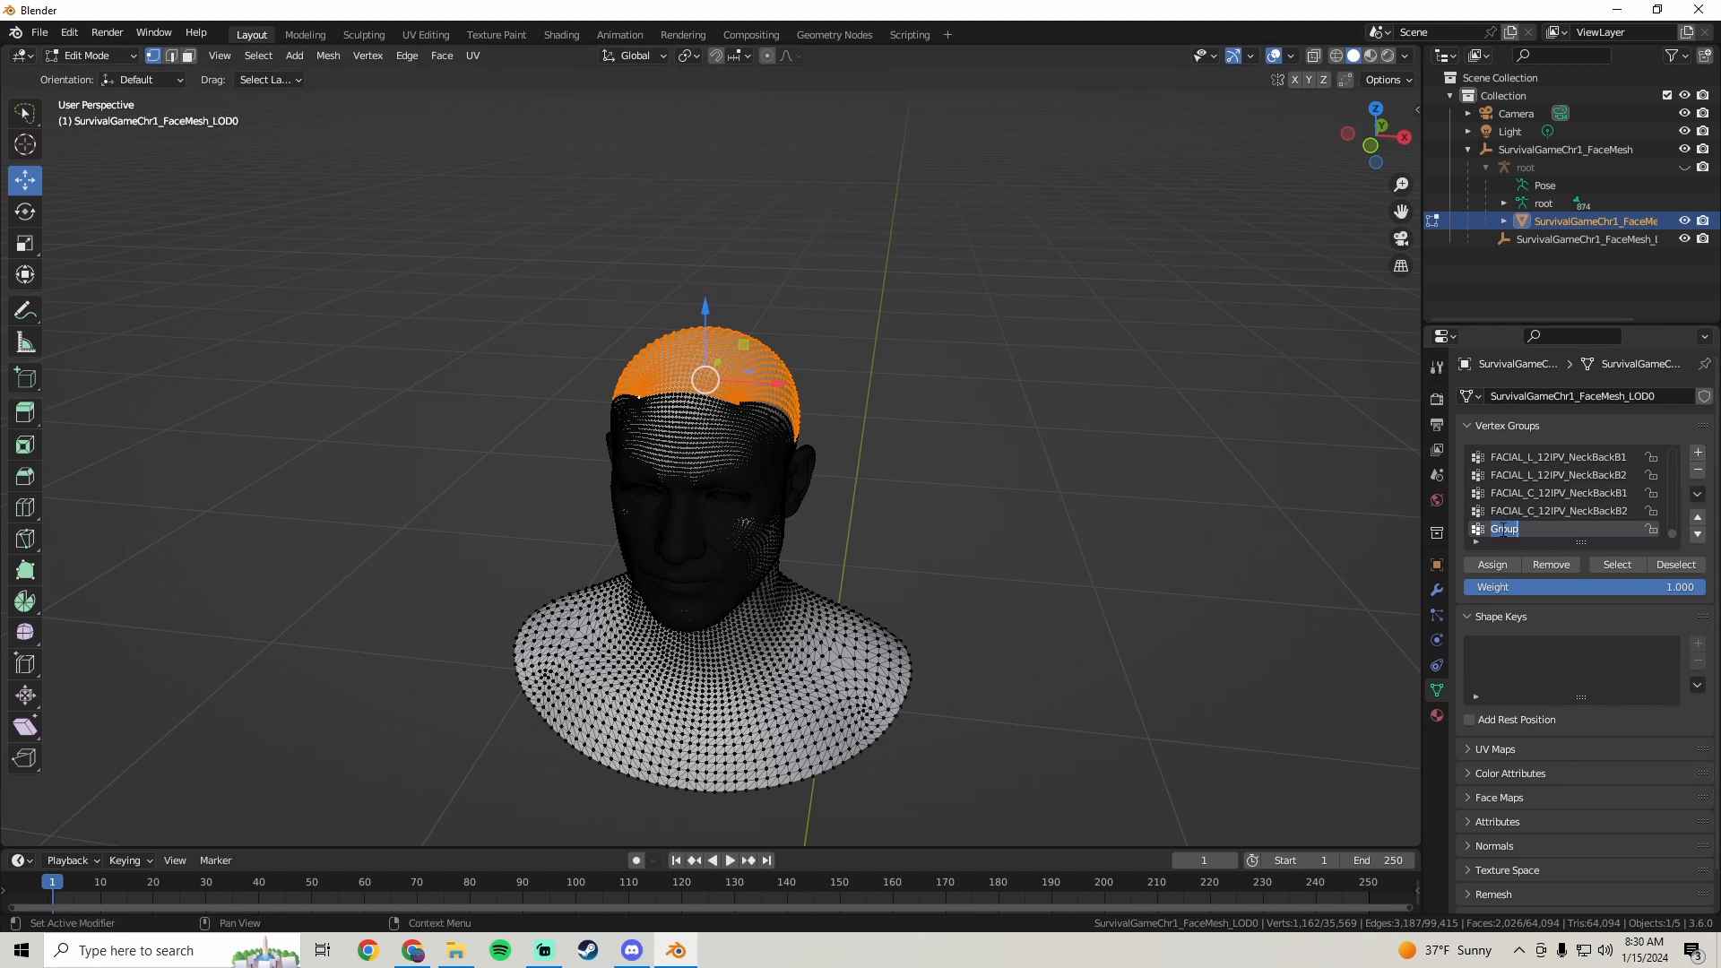
{"action": "type", "text": "Hair"}
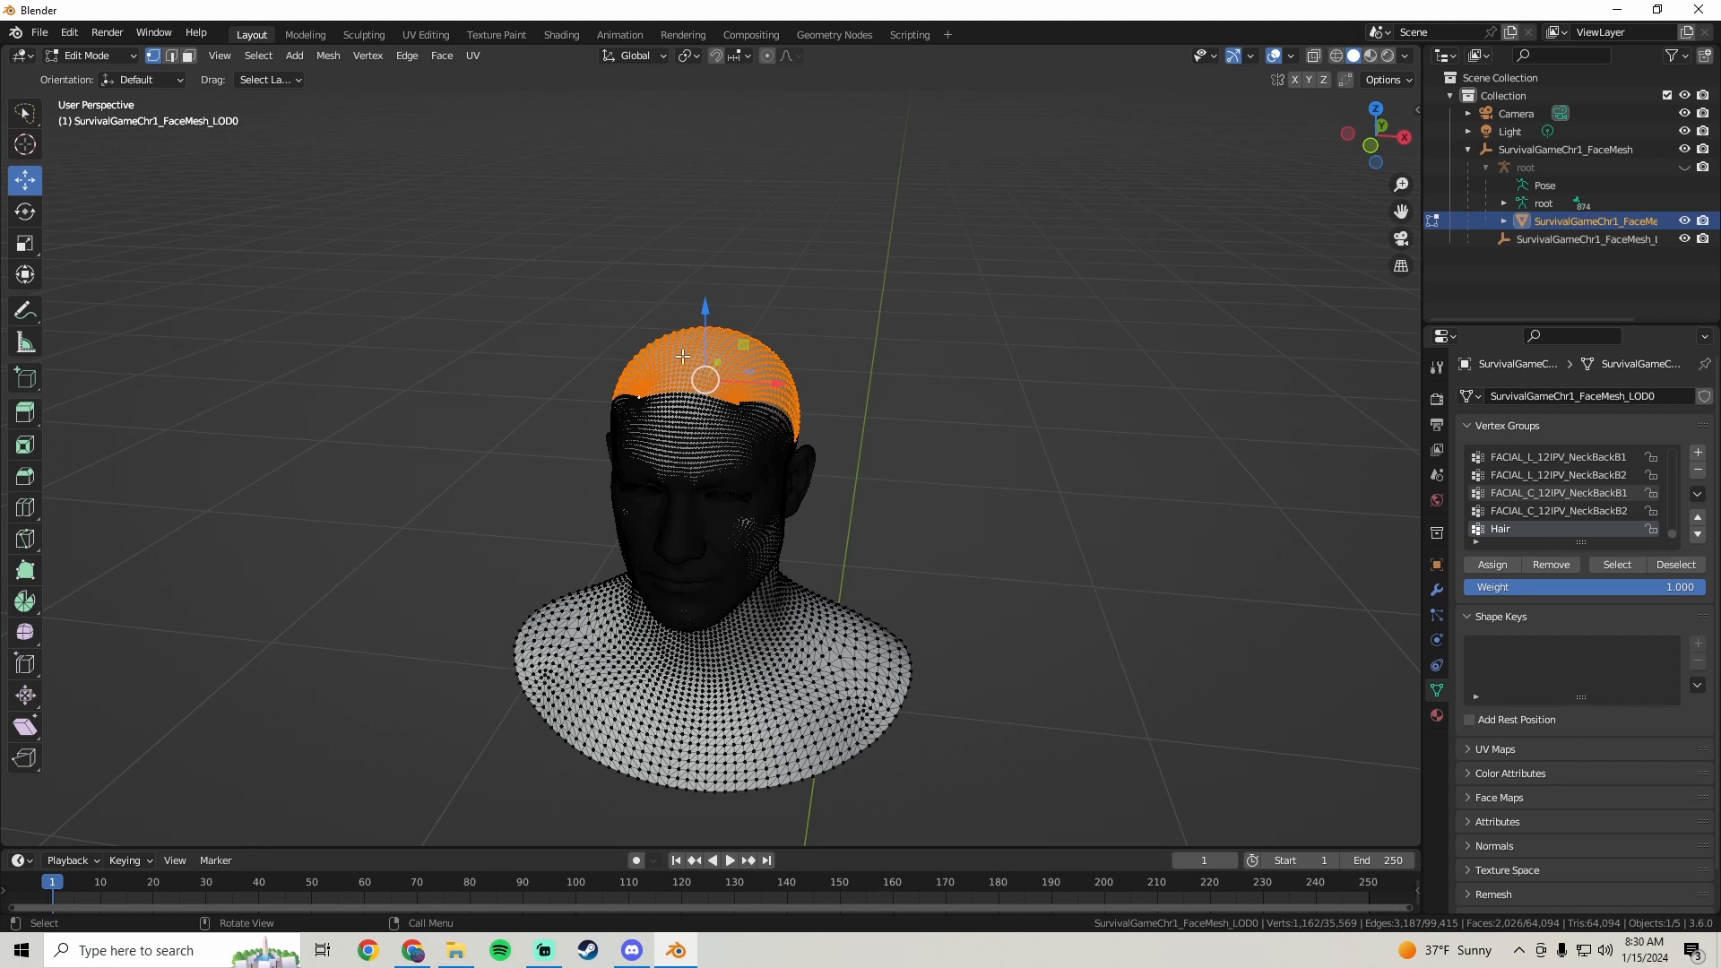
{"action": "middle_click_drag", "start_coordinate": [683, 356], "coordinate": [905, 377]}
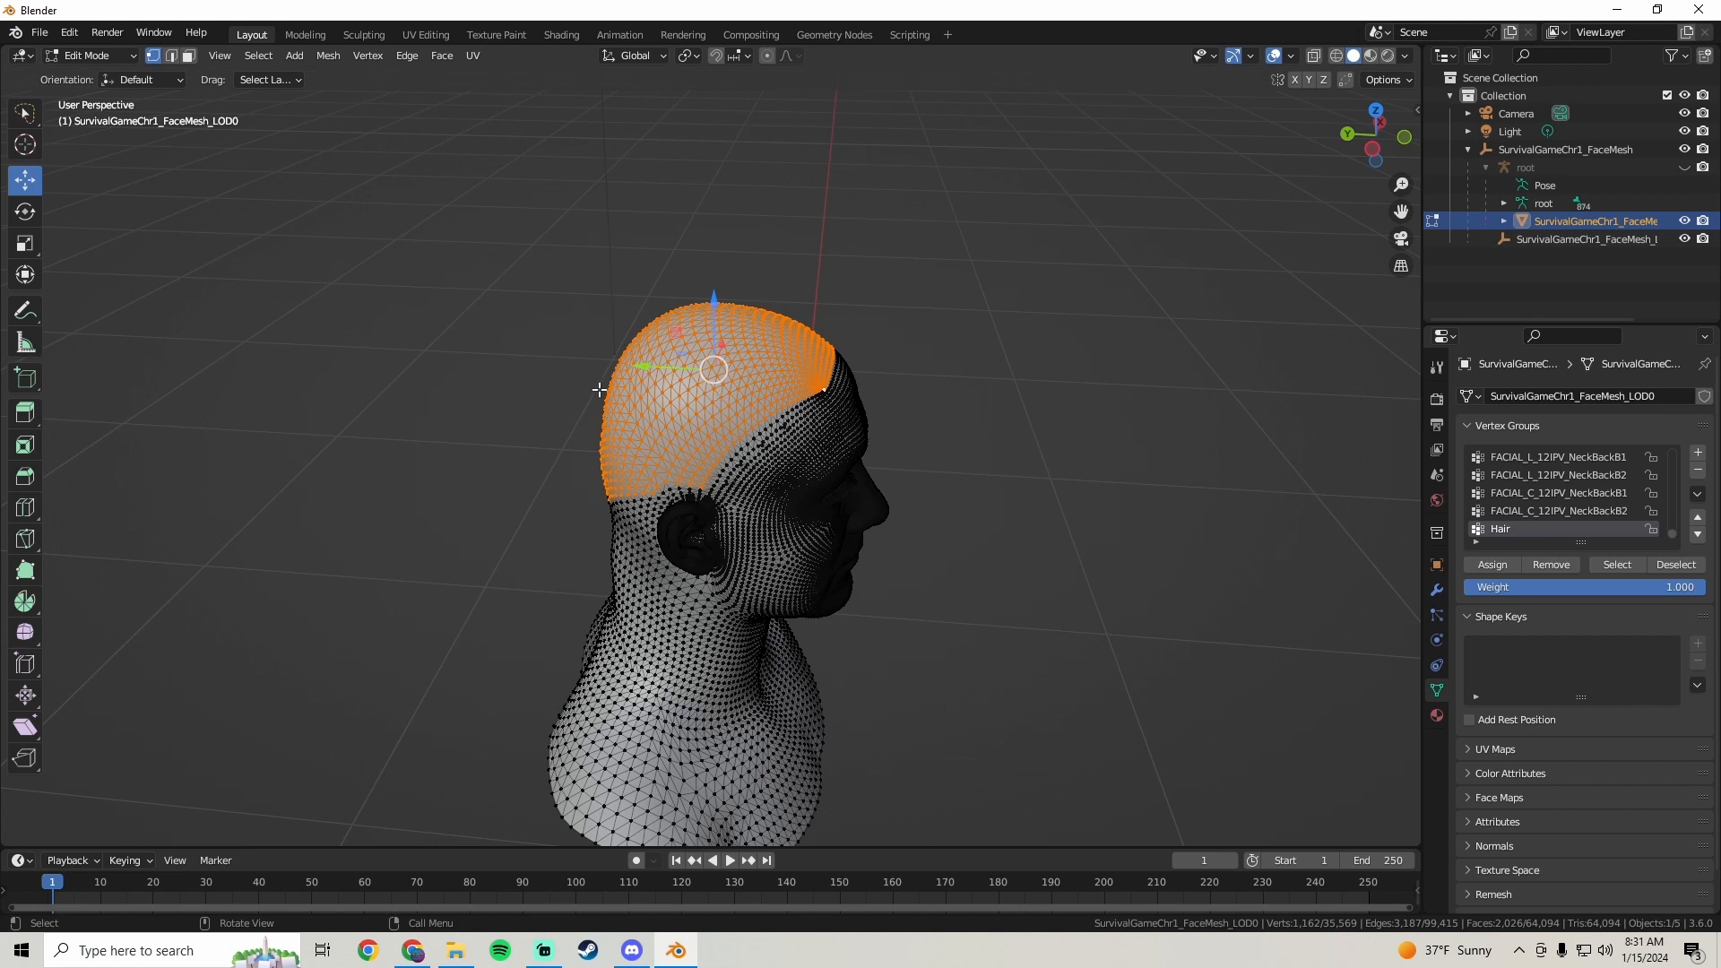
- Assign the selected scalp vertices to the Hair vertex group and check the group by deselecting and reselecting its vertices
{"action": "left_click", "coordinate": [1503, 572]}
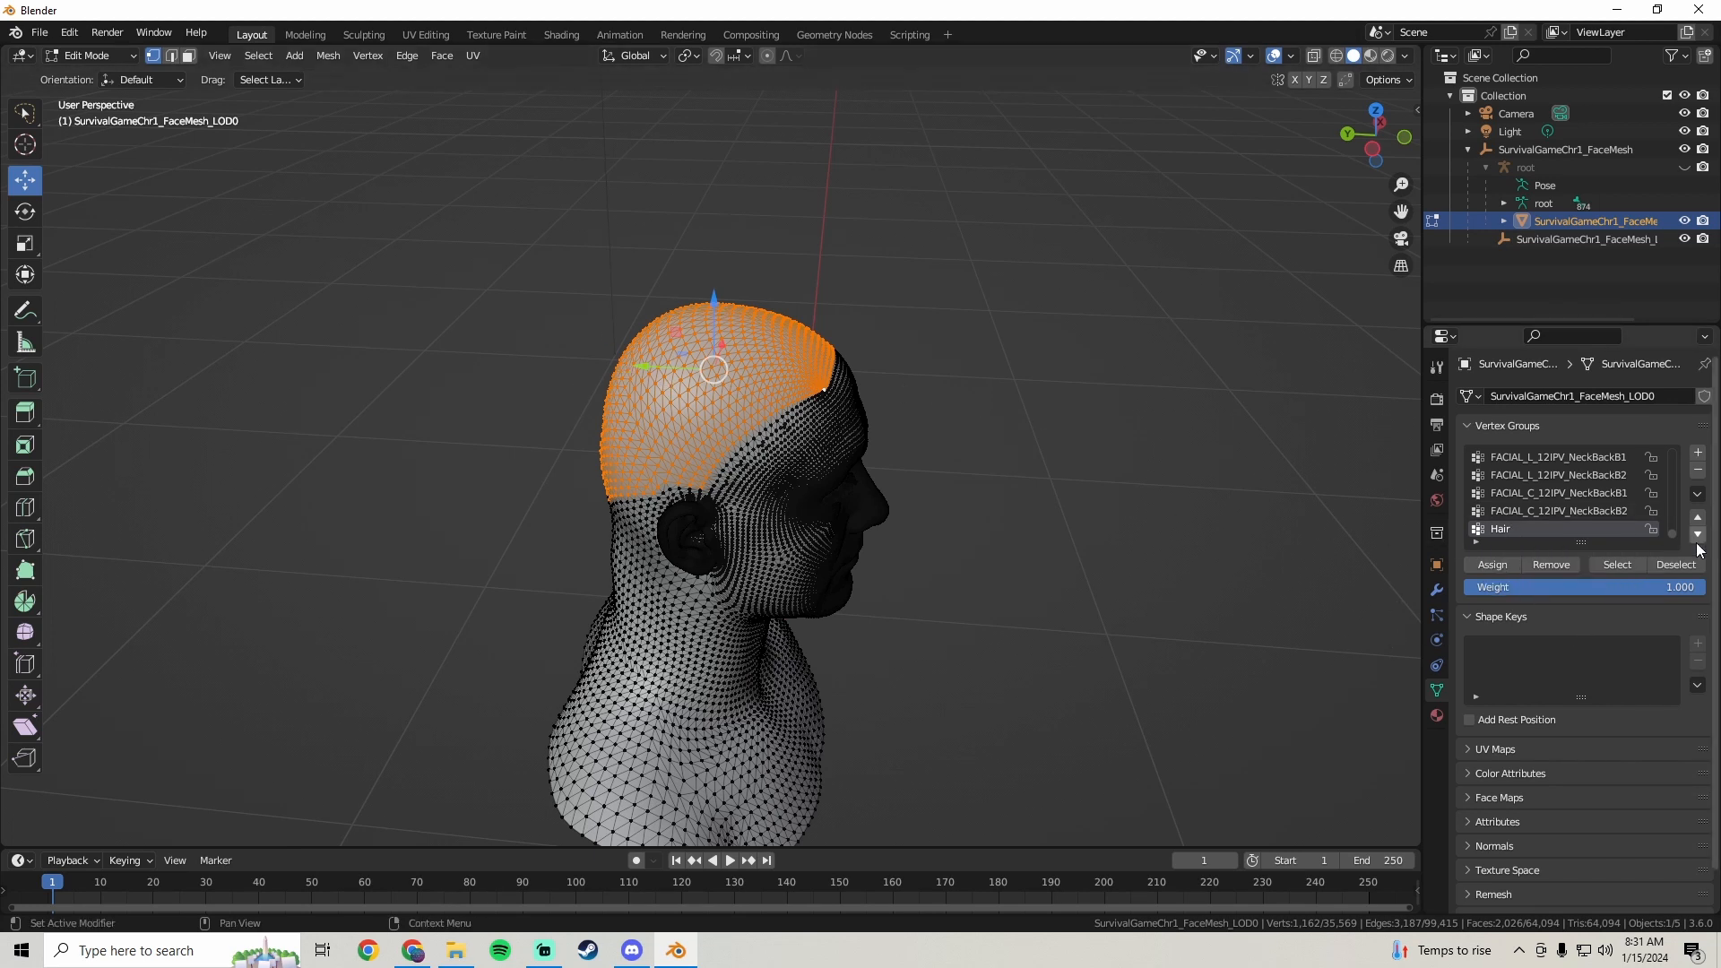
{"action": "left_click", "coordinate": [1676, 565]}
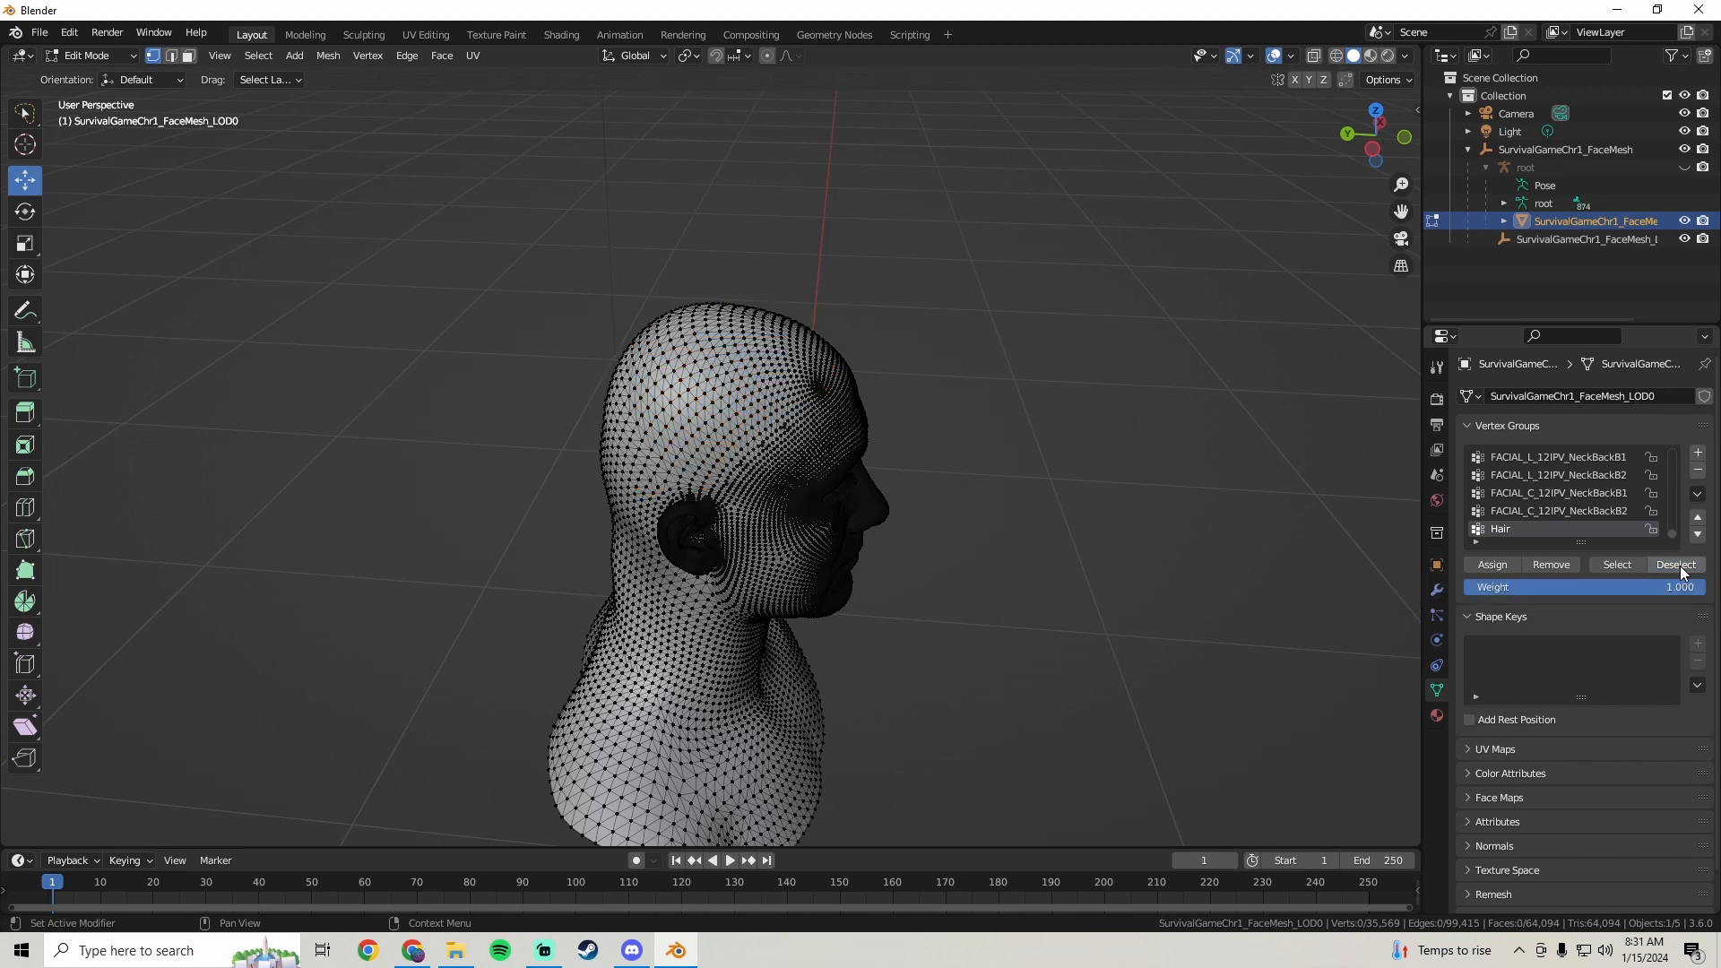
{"action": "left_click", "coordinate": [1617, 564]}
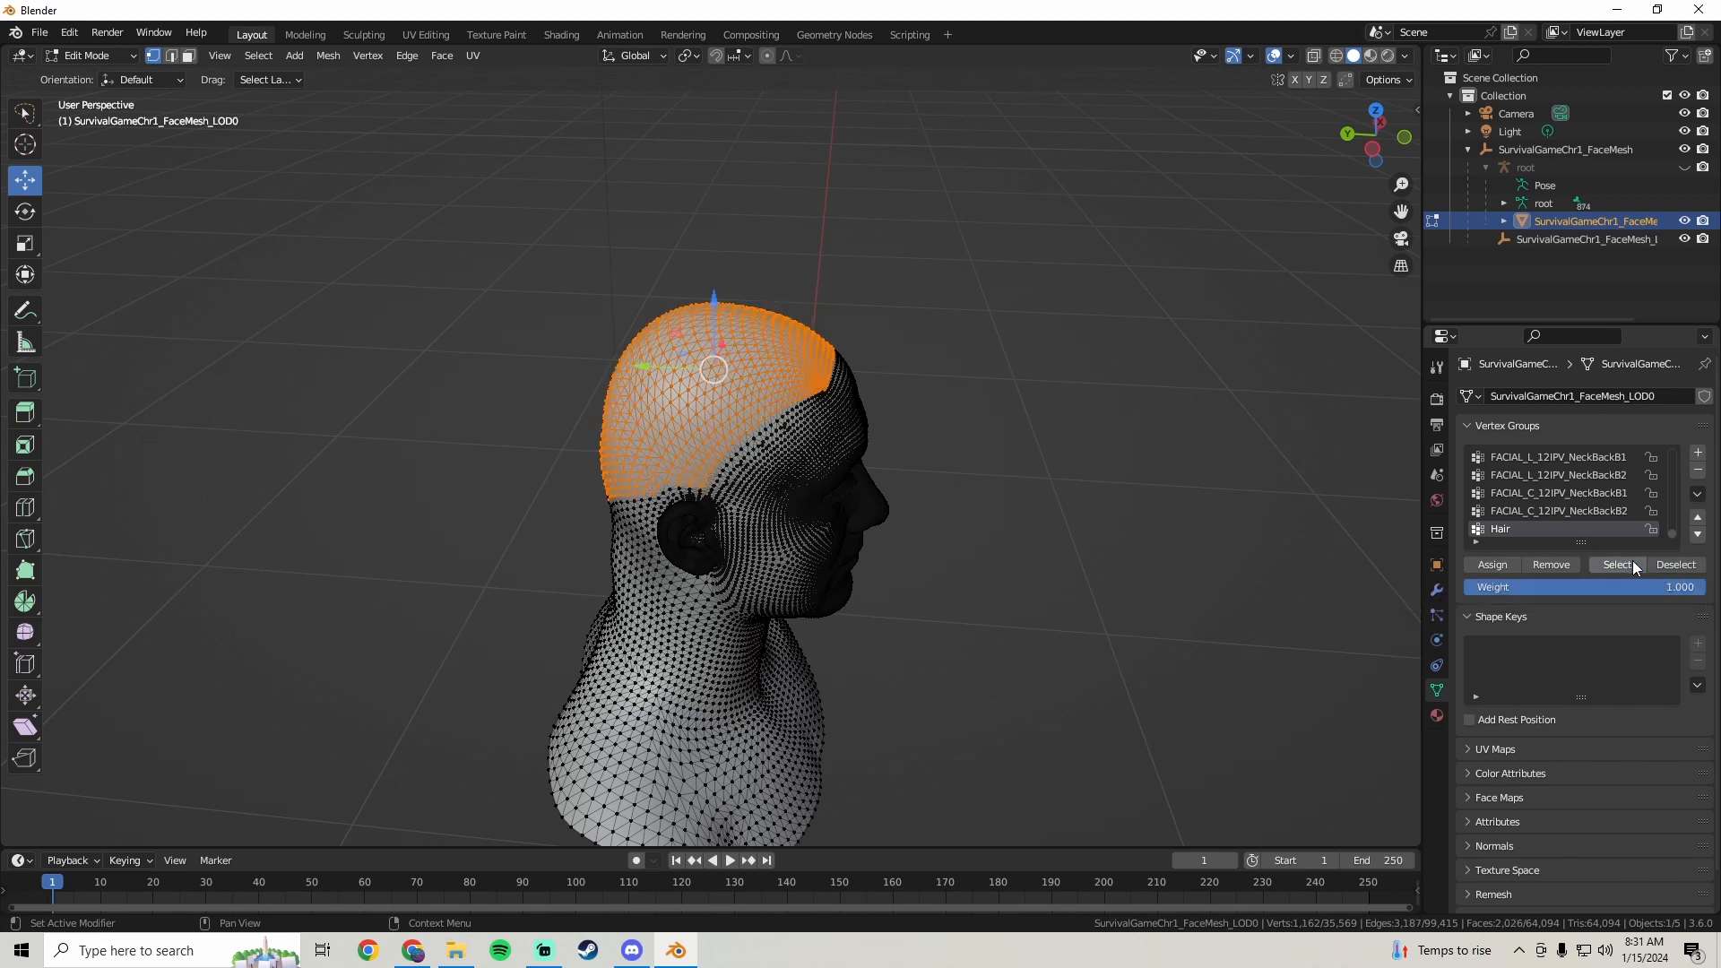
{"action": "left_click", "coordinate": [1662, 571]}
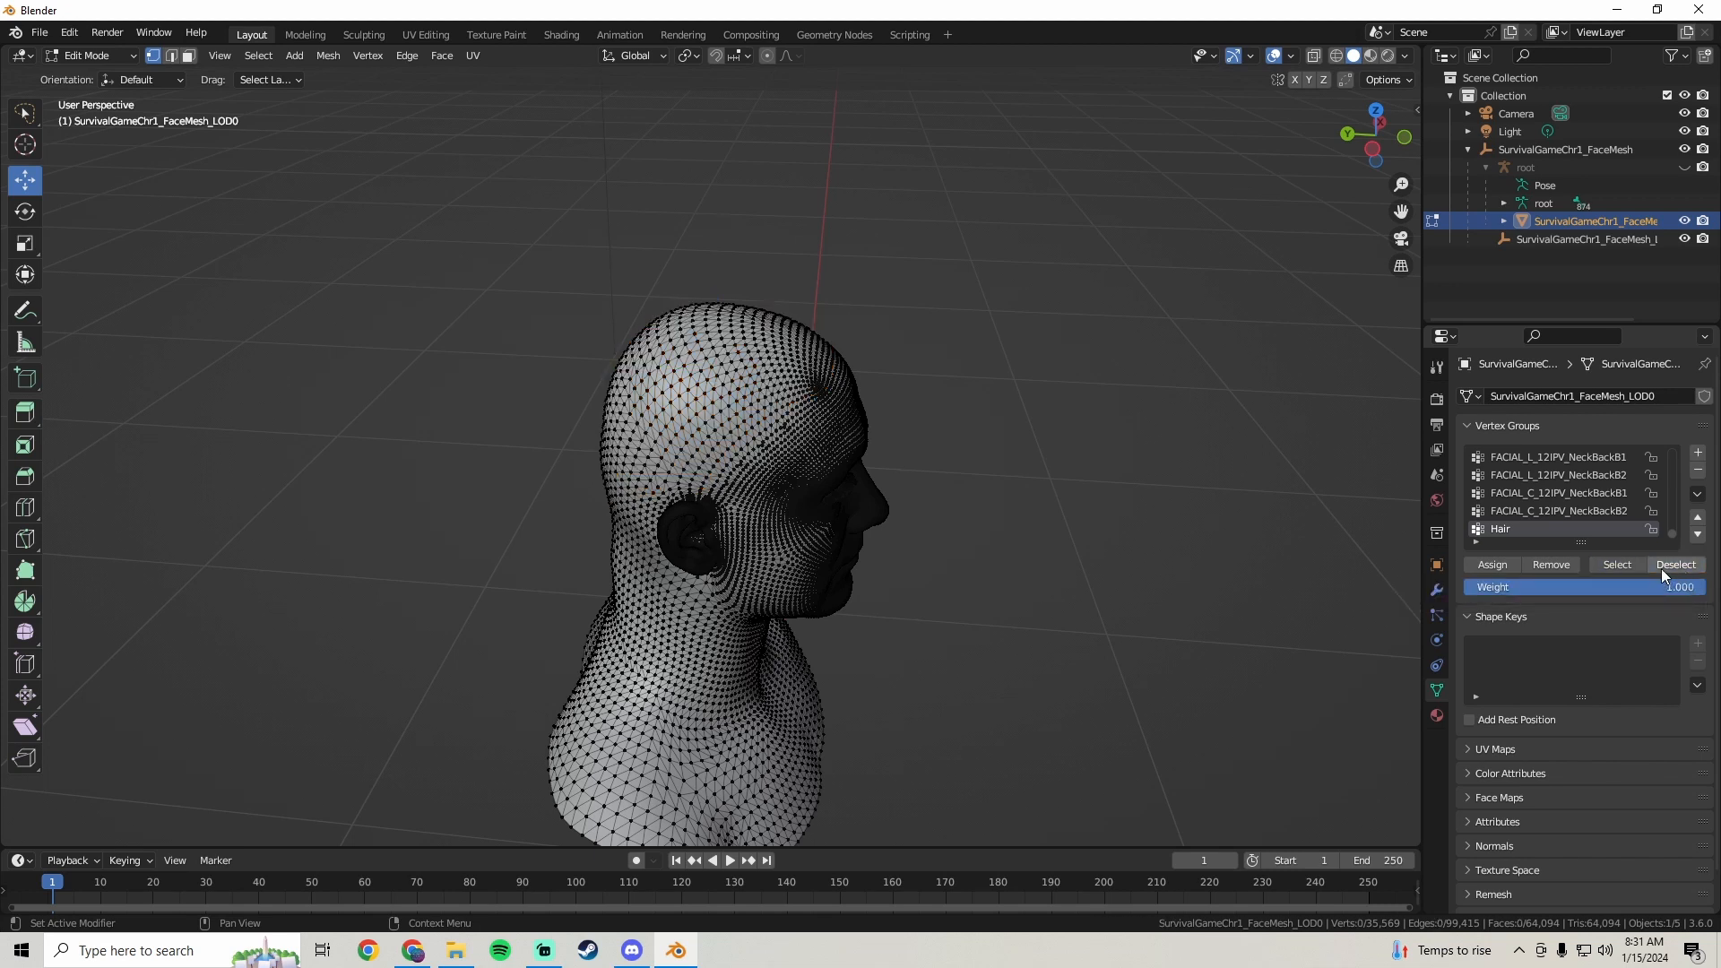
{"action": "left_click", "coordinate": [1605, 564]}
{"action": "mouse_move", "coordinate": [979, 353]}
{"action": "middle_mouse_down"}
{"action": "mouse_move", "coordinate": [769, 374]}
{"action": "mouse_move", "coordinate": [856, 411]}
{"action": "mouse_move", "coordinate": [973, 363]}
{"action": "middle_mouse_up"}
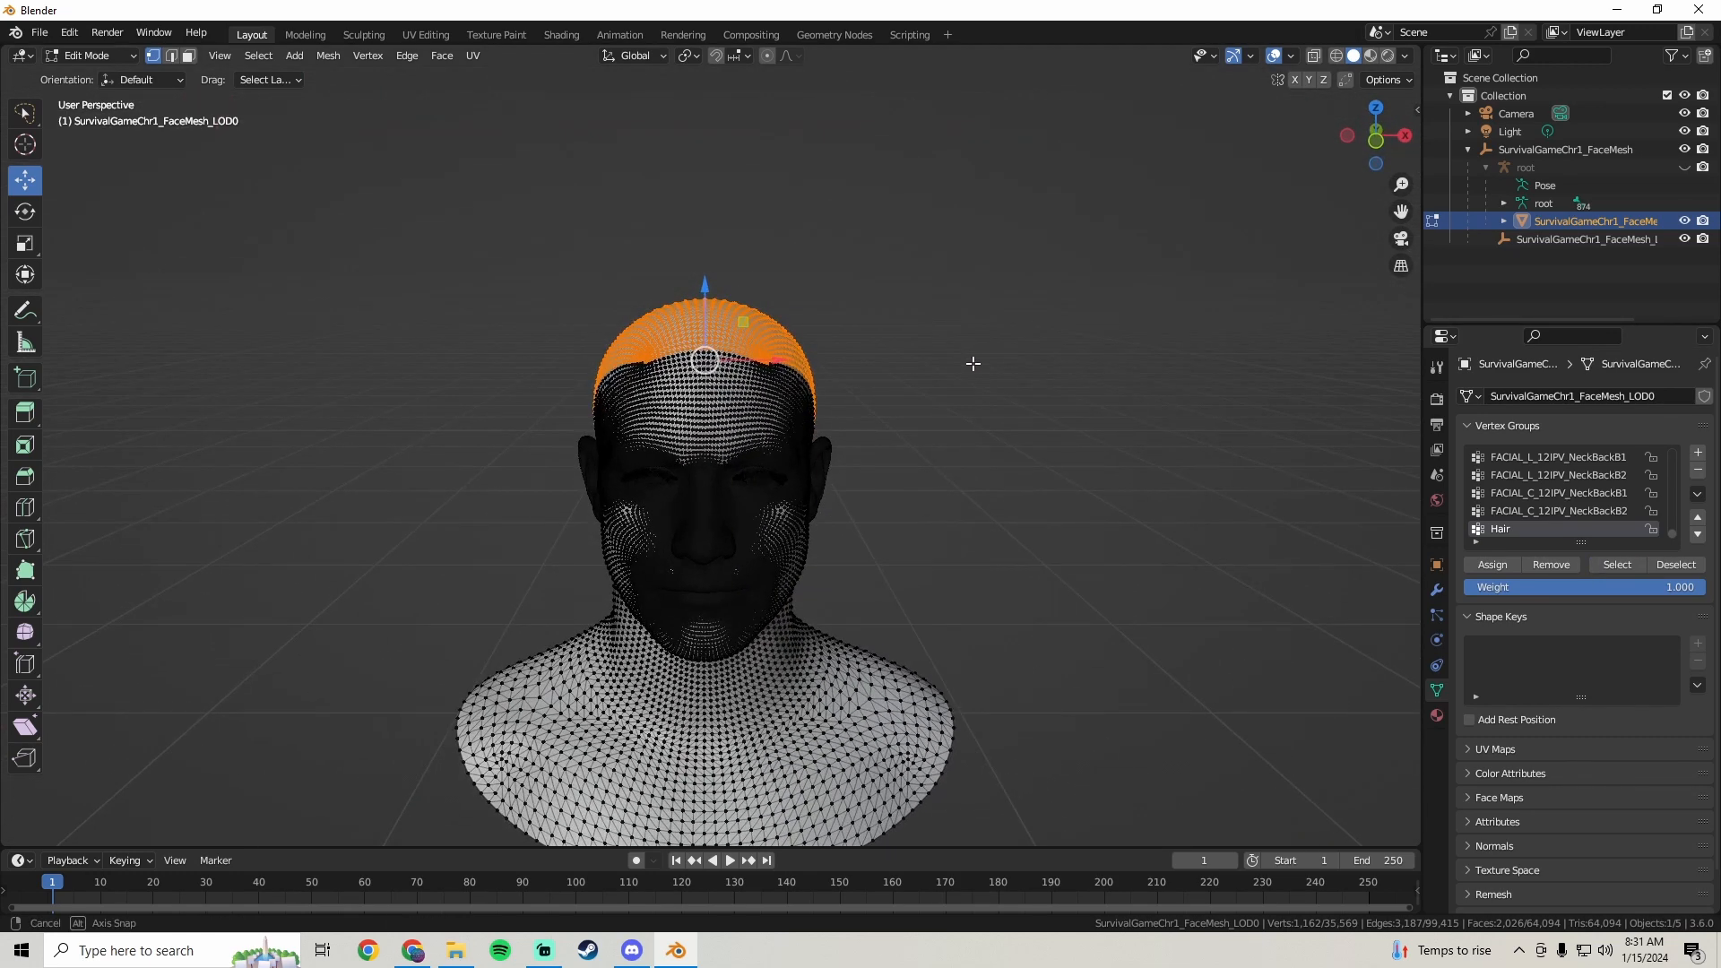
- Return to Object Mode and add a particle system of type Hair to the head mesh
{"action": "left_click", "coordinate": [86, 55]}
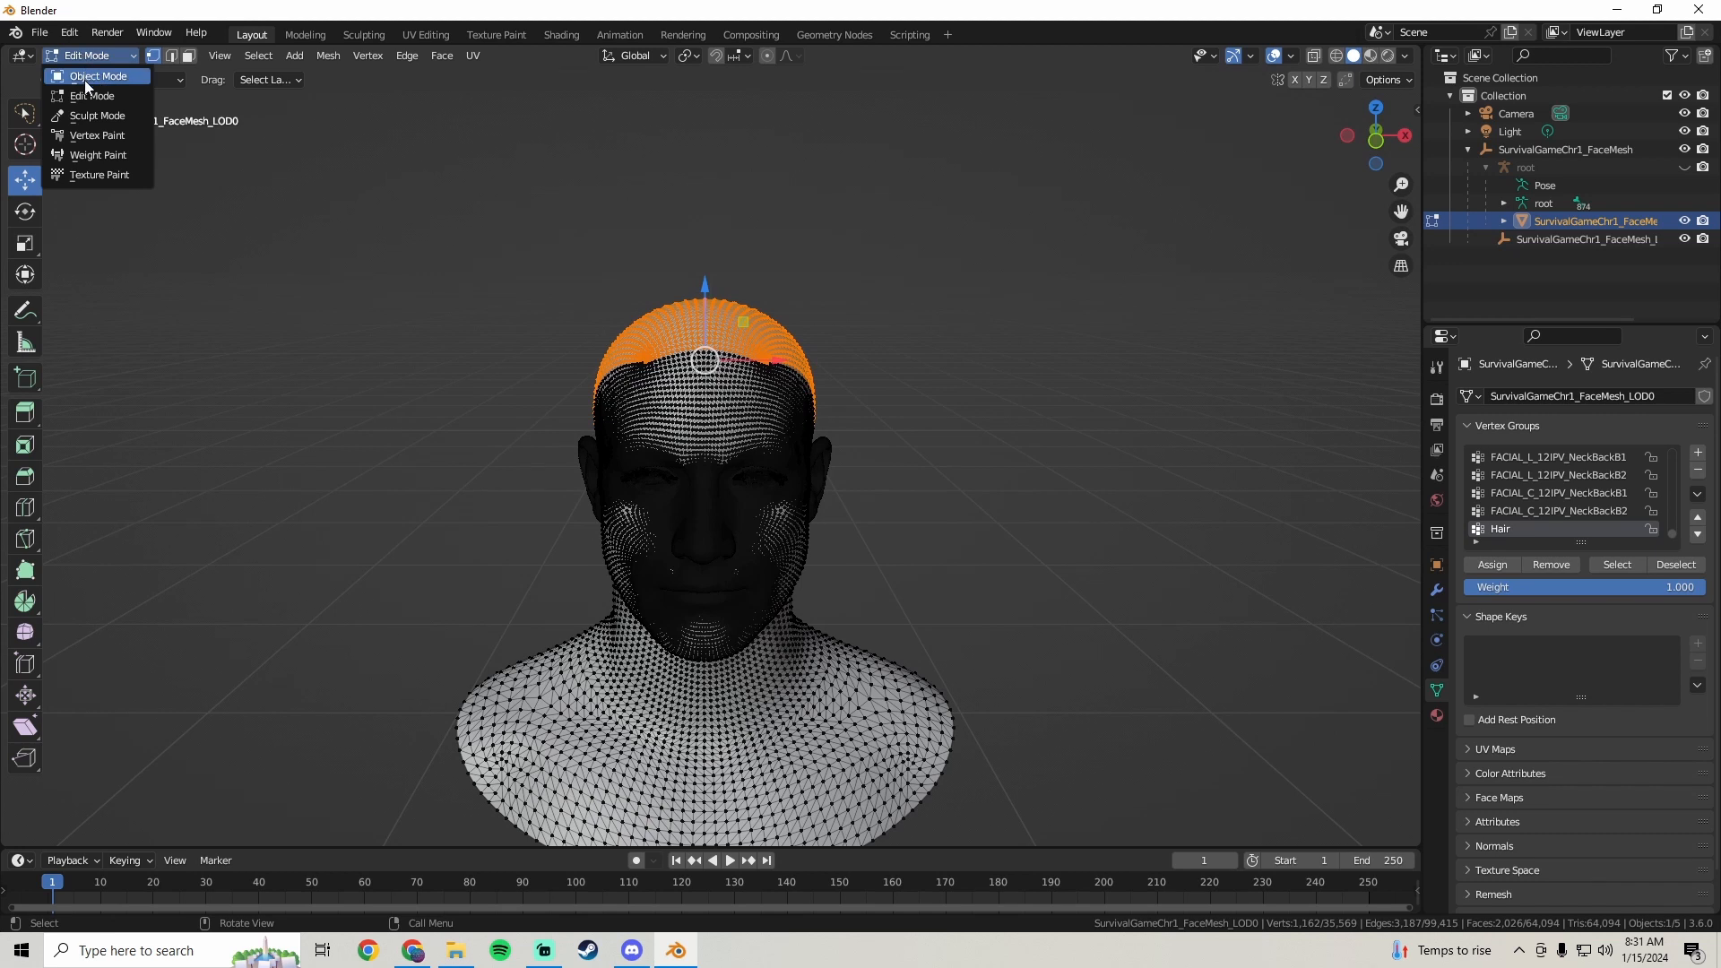
{"action": "left_click", "coordinate": [93, 76]}
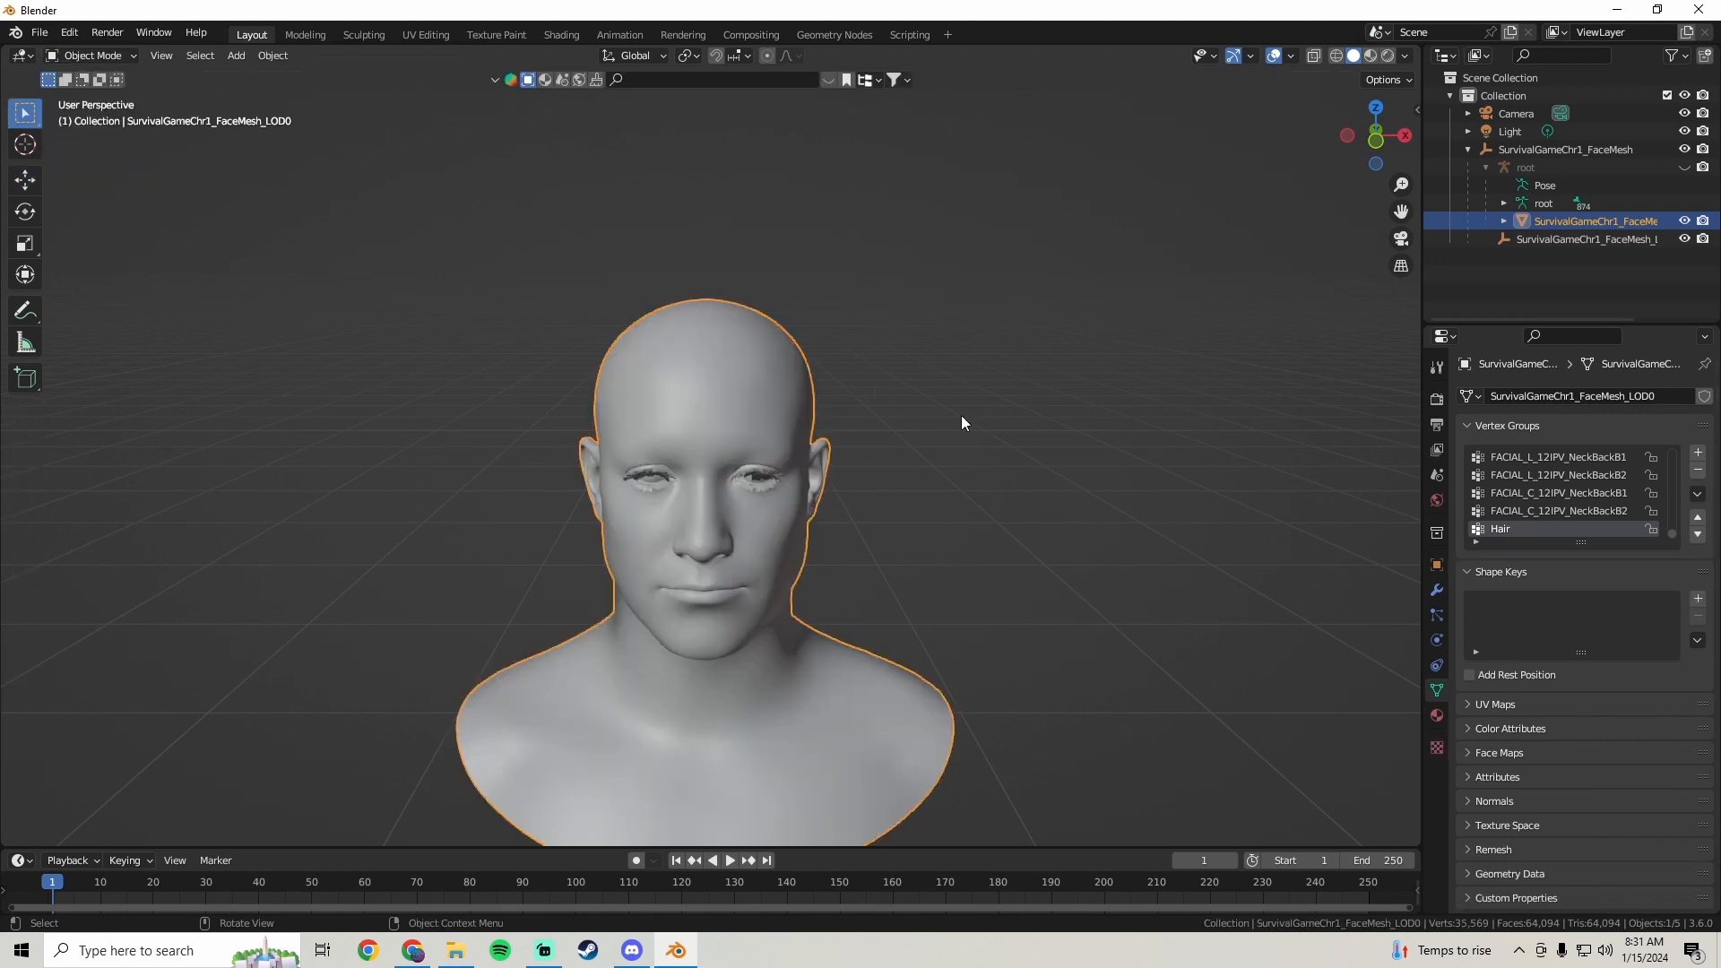
{"action": "left_click", "coordinate": [1437, 615]}
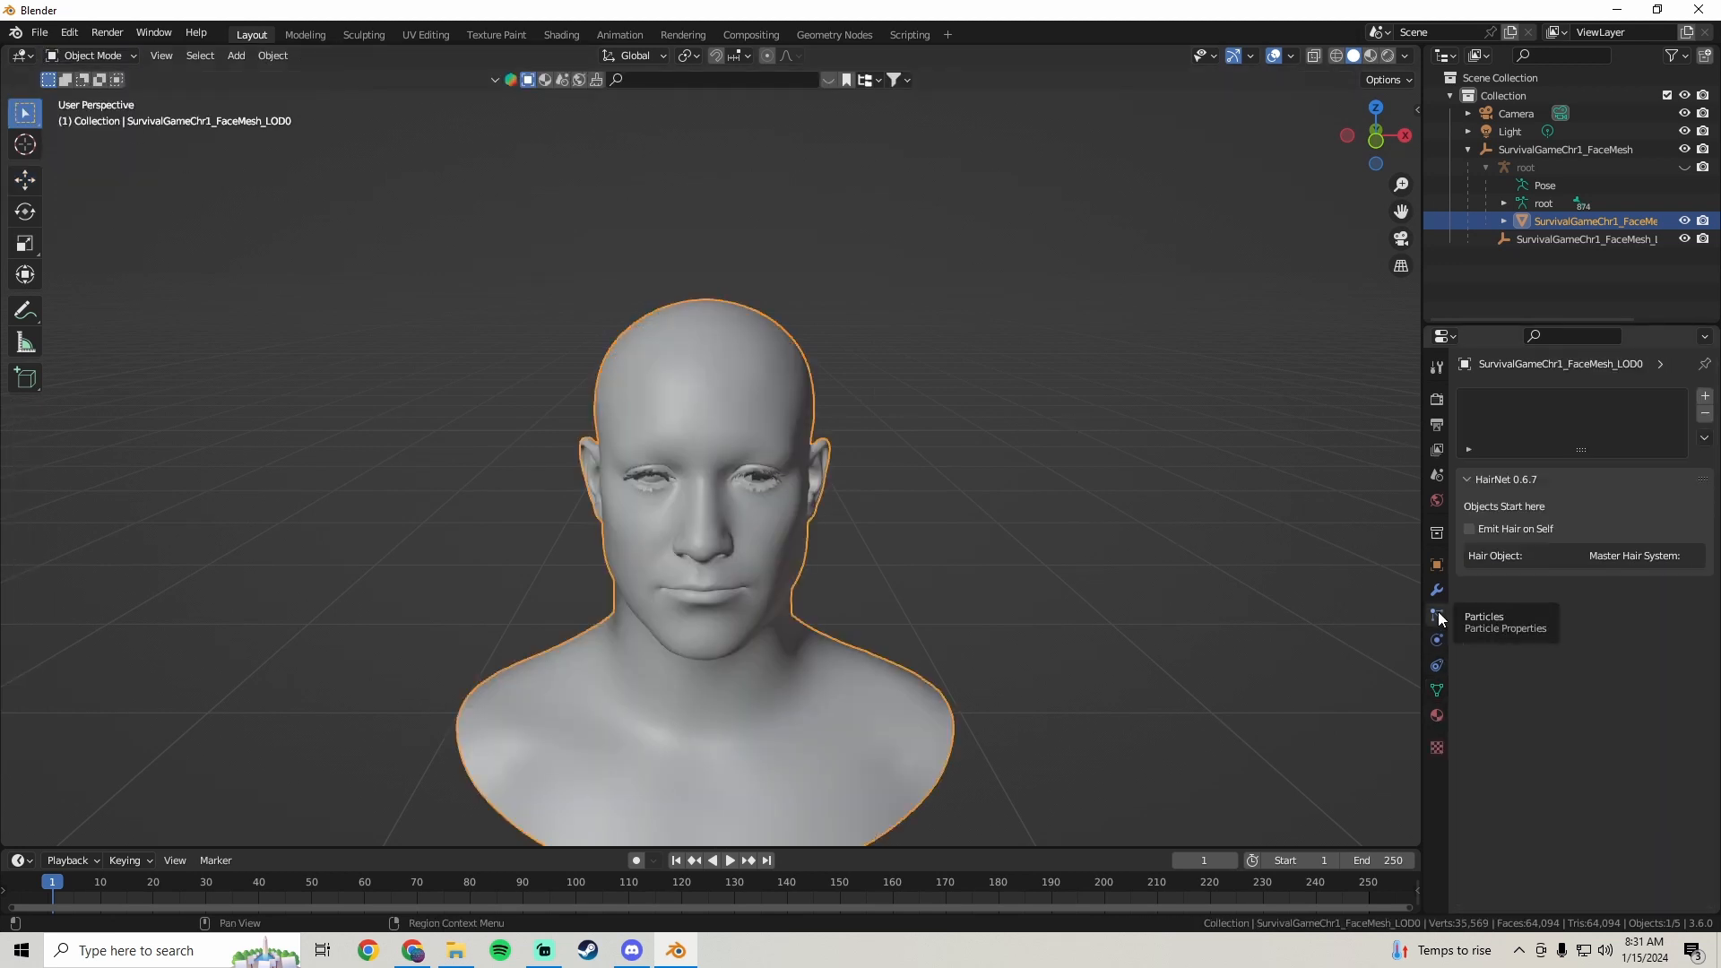
{"action": "left_click", "coordinate": [1704, 397]}
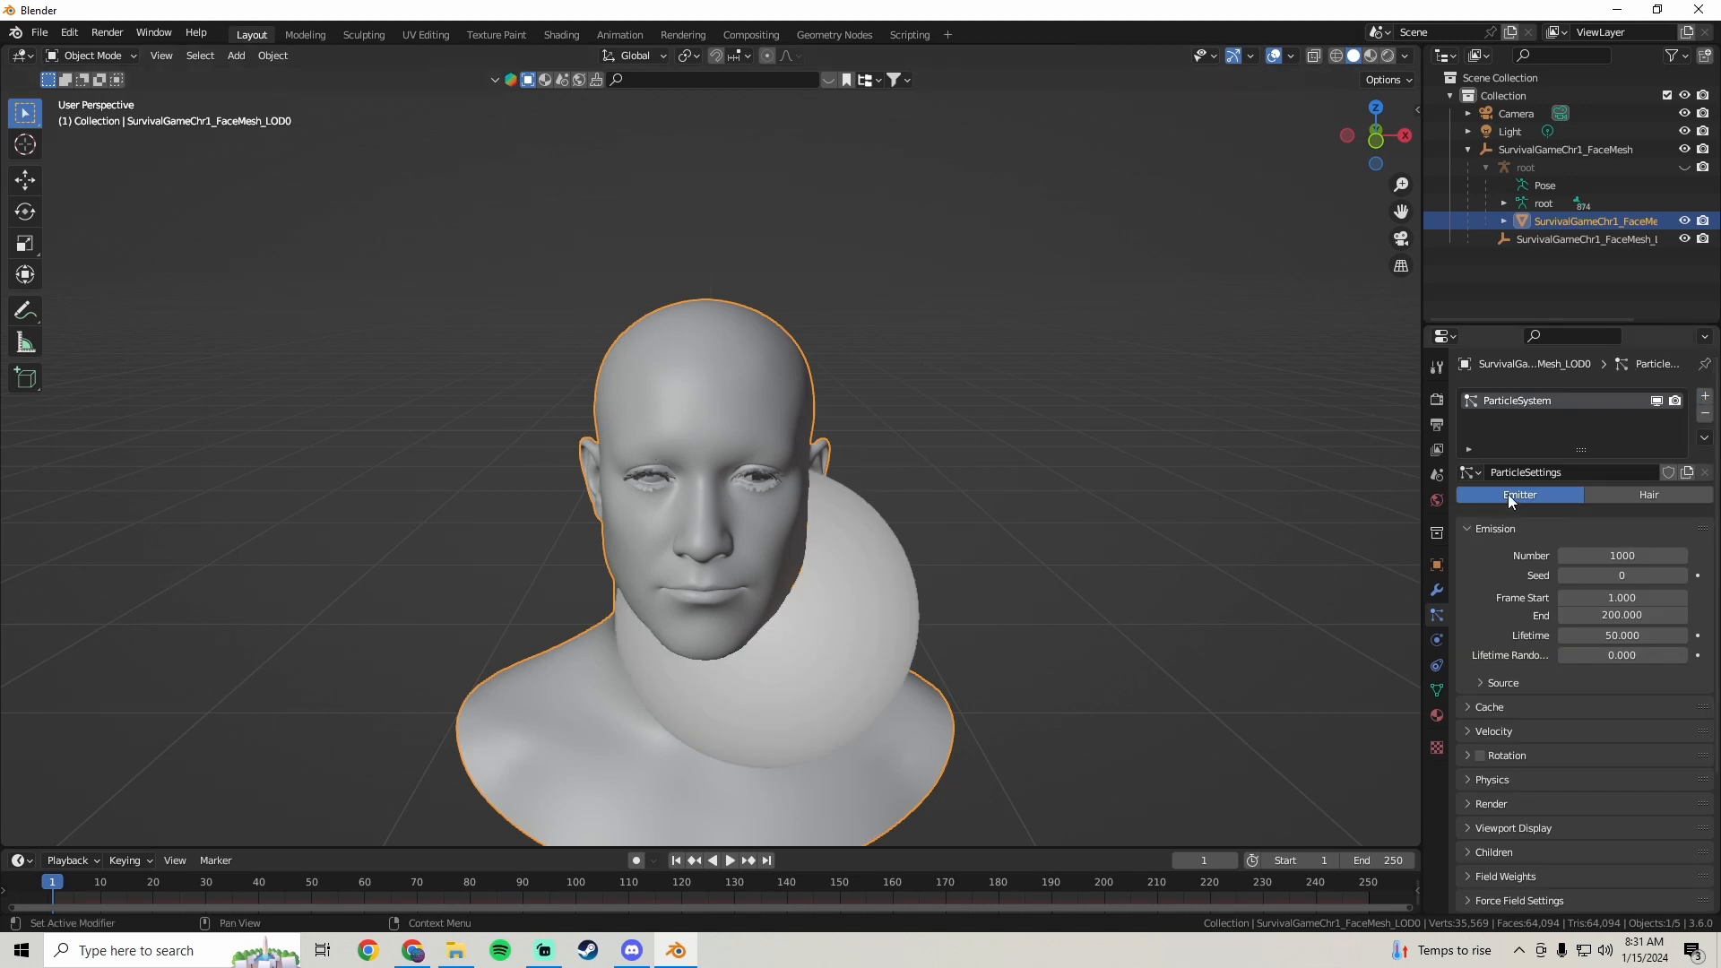
{"action": "left_click", "coordinate": [1654, 494]}
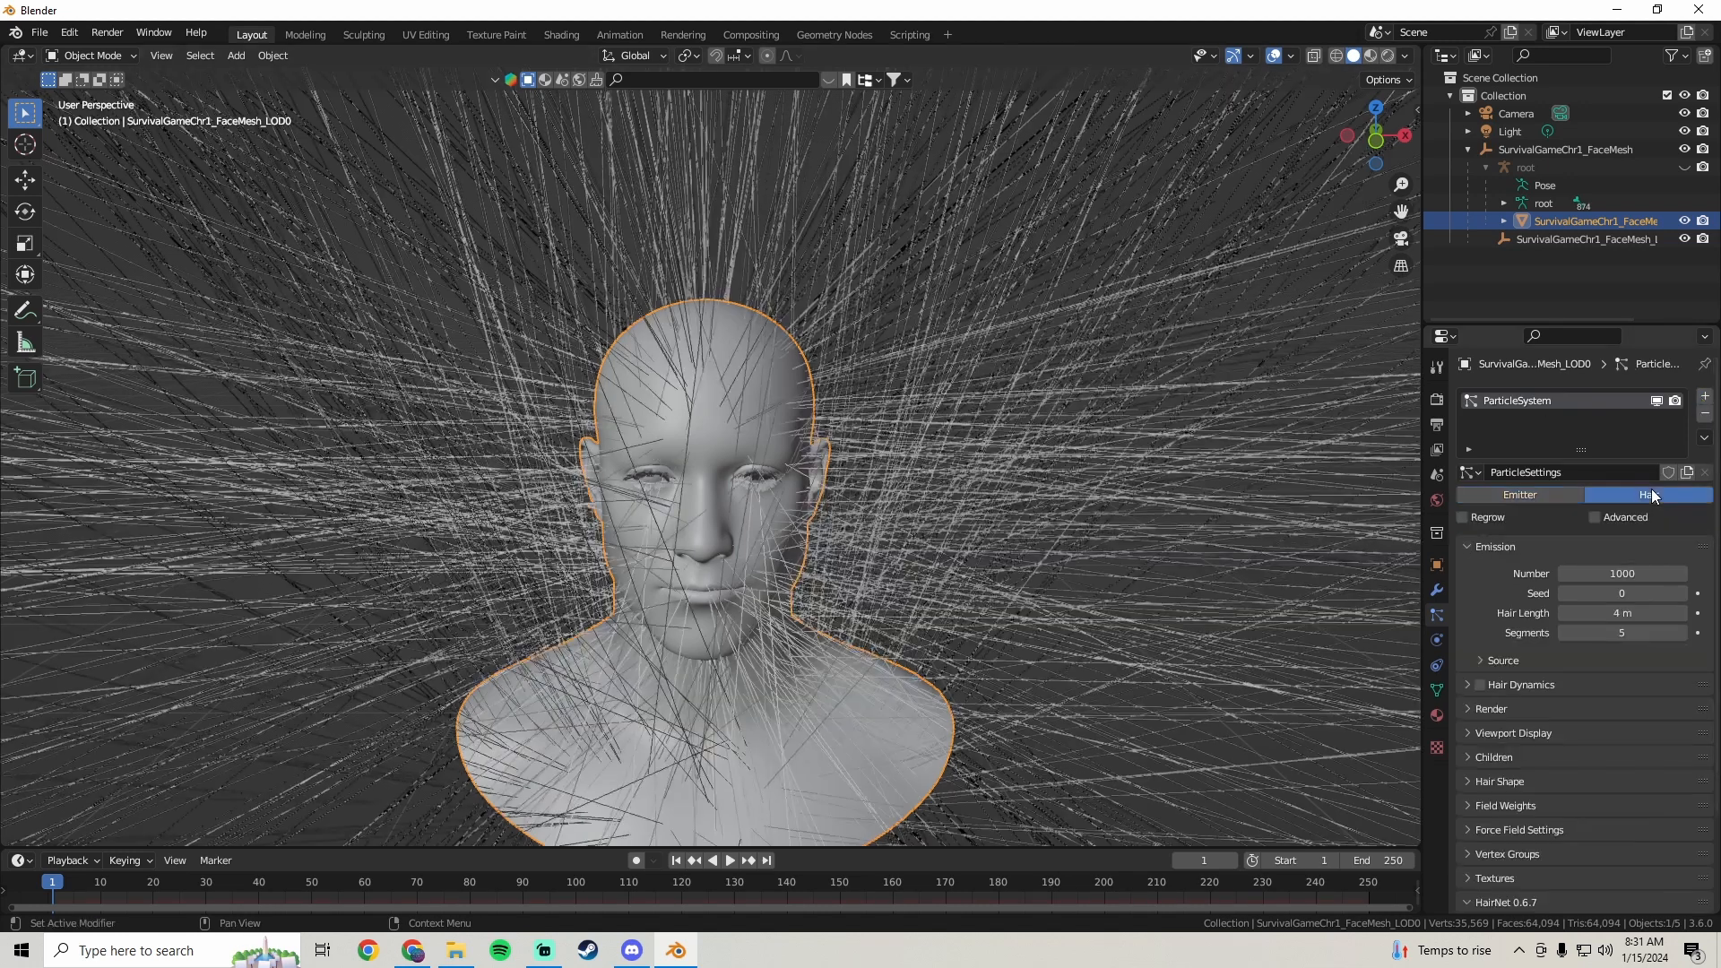
- Limit the hair particles to the scalp by using the Hair vertex group for the particle system's density
{"action": "scroll", "coordinate": [968, 479], "scroll_direction": "down", "scroll_amount": 5}
{"action": "middle_click_drag", "start_coordinate": [773, 448], "coordinate": [863, 496]}
{"action": "scroll", "coordinate": [533, 447], "scroll_direction": "down", "scroll_amount": 4}
{"action": "scroll", "coordinate": [823, 450], "scroll_direction": "up", "scroll_amount": 4}
{"action": "scroll", "coordinate": [1506, 746], "scroll_direction": "down", "scroll_amount": 1}
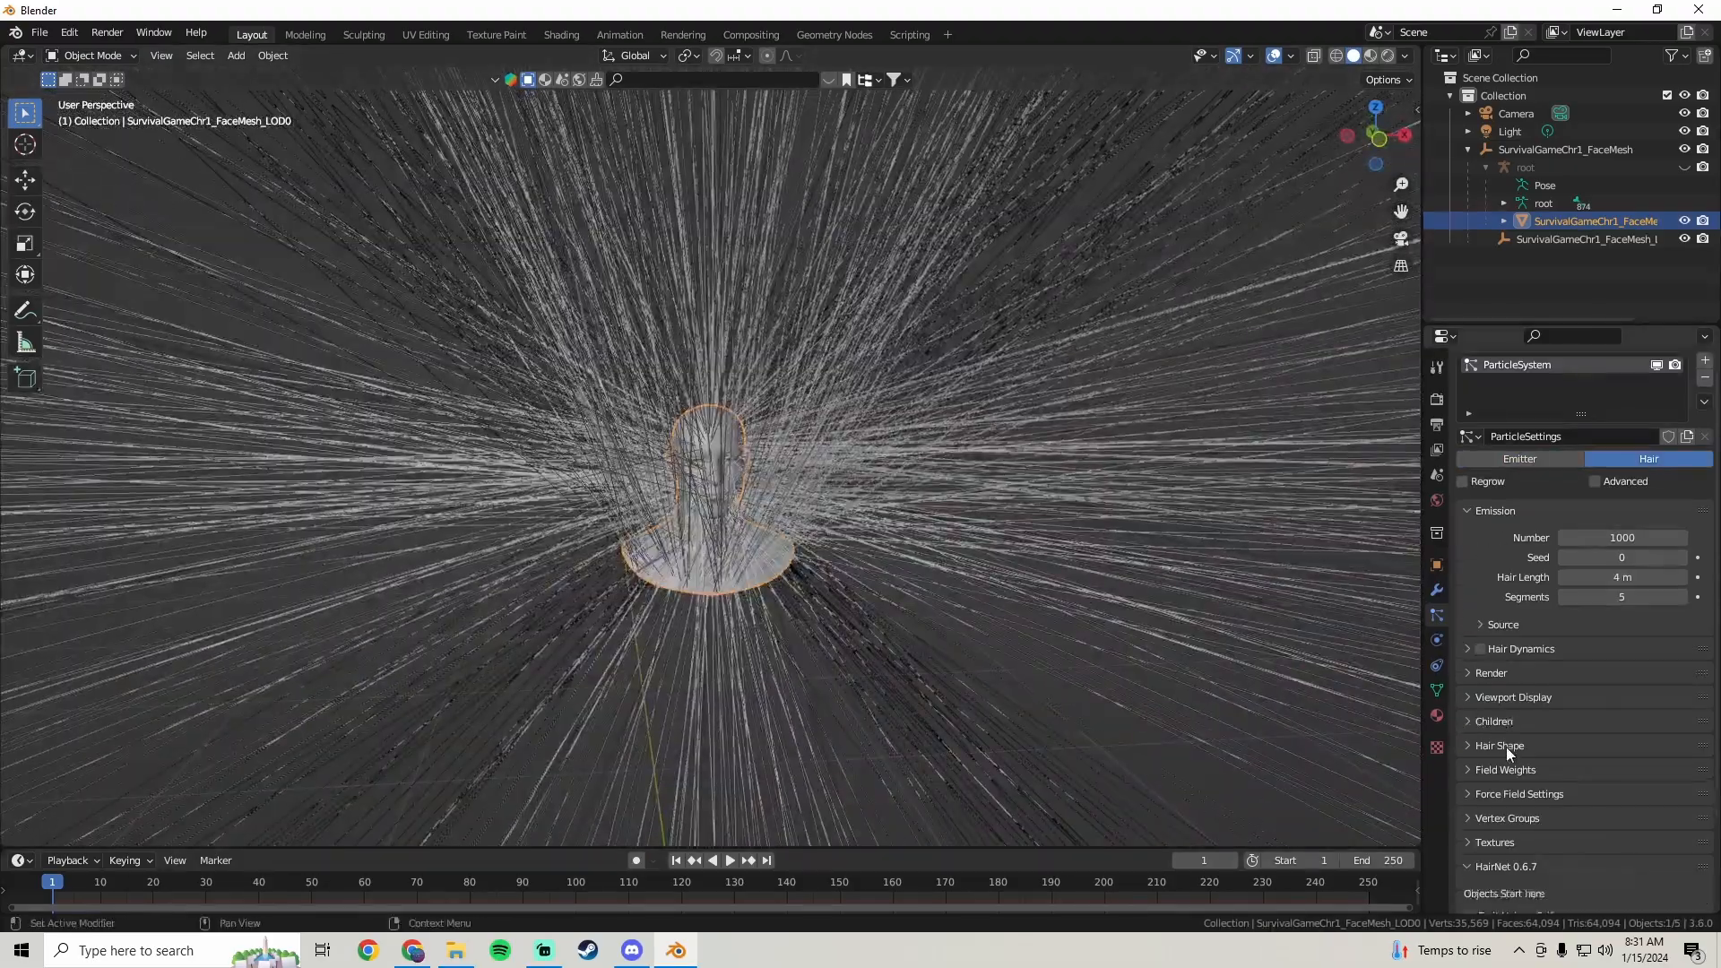
{"action": "scroll", "coordinate": [1506, 745], "scroll_direction": "down", "scroll_amount": 2}
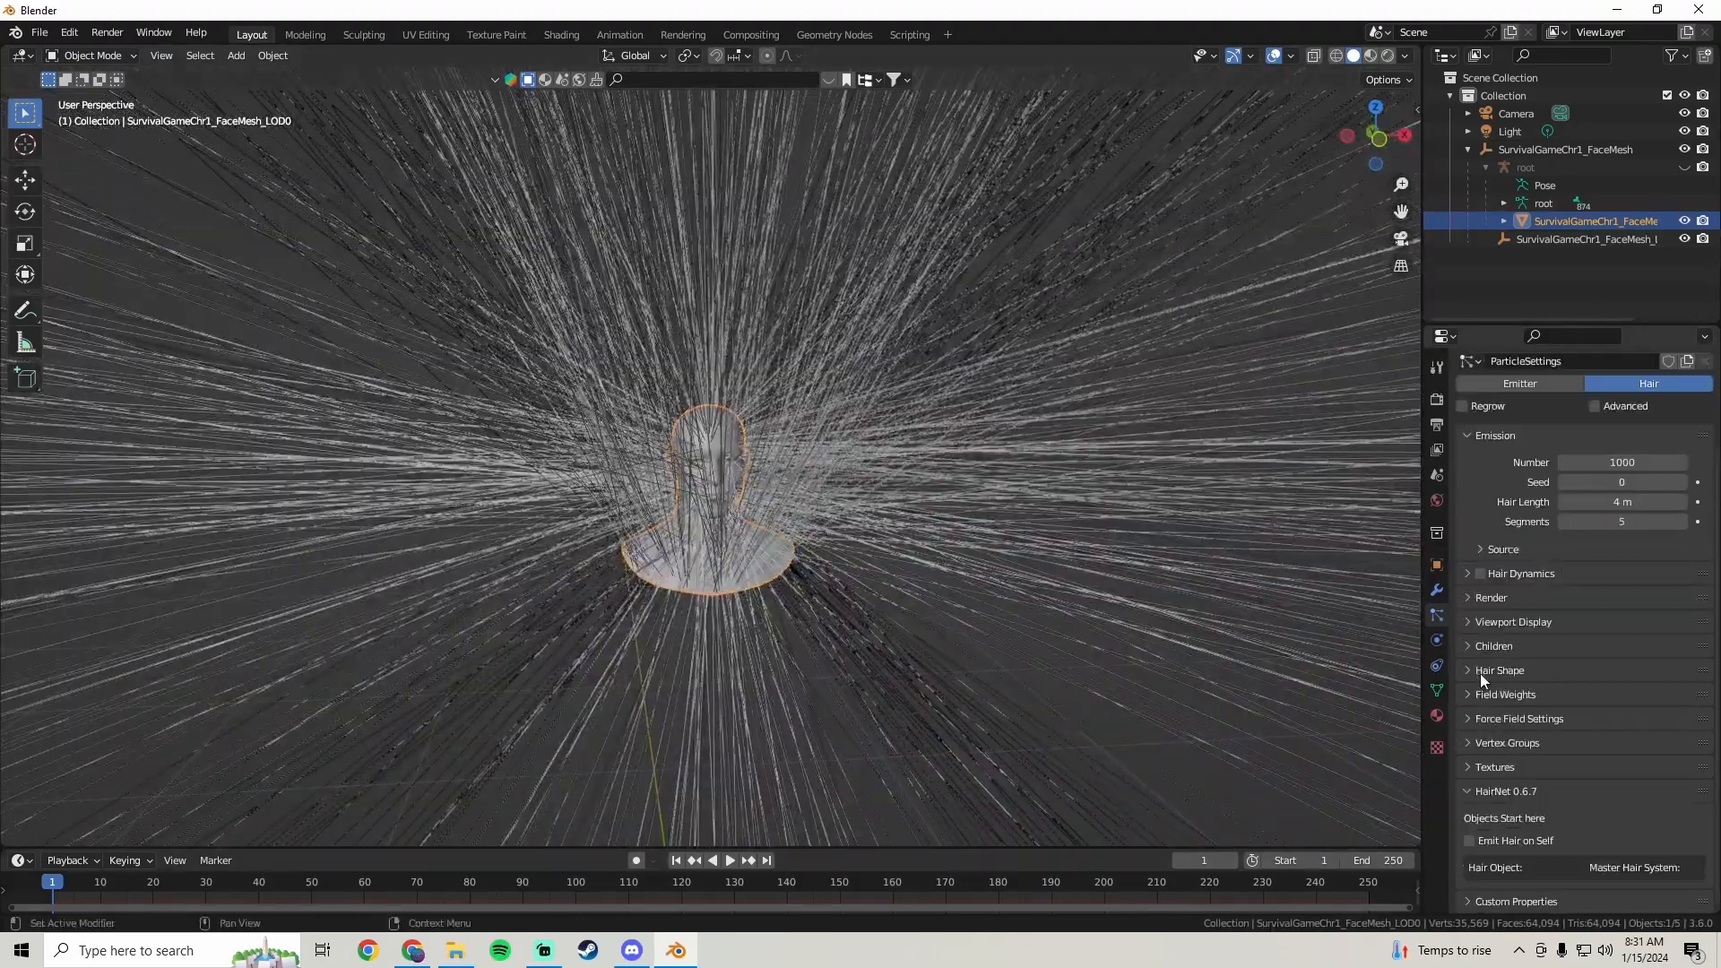
{"action": "left_click", "coordinate": [1468, 742]}
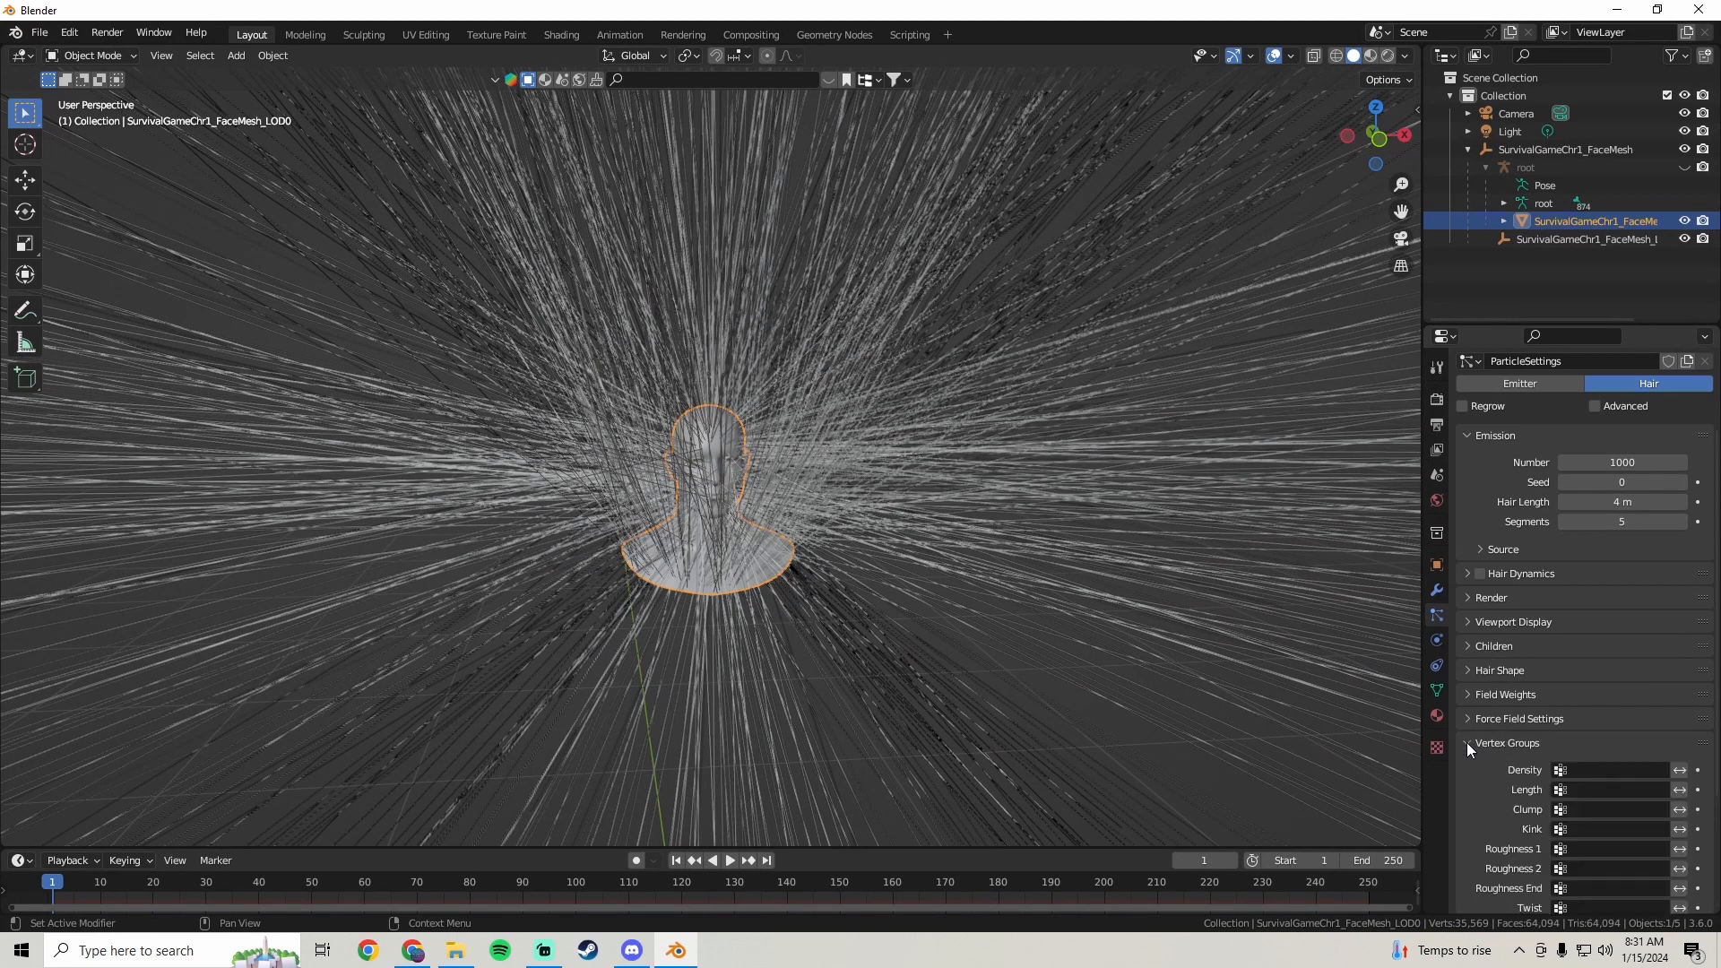
{"action": "scroll", "coordinate": [1470, 713], "scroll_direction": "down", "scroll_amount": 5}
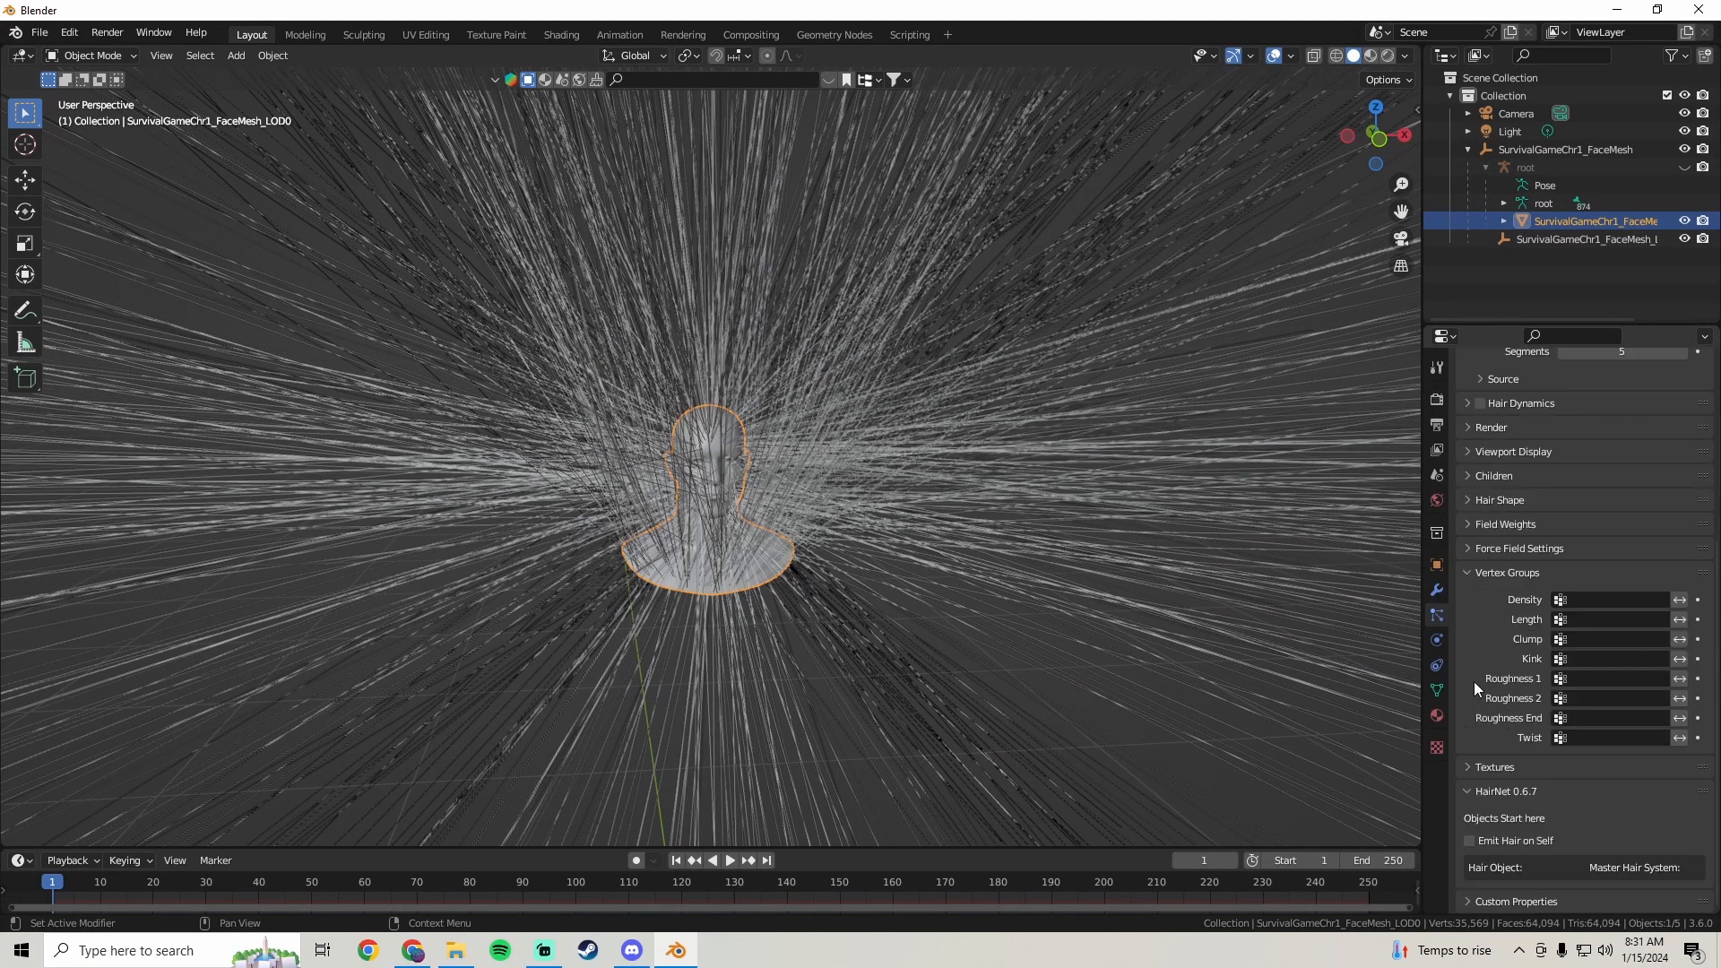
{"action": "left_click", "coordinate": [1601, 599]}
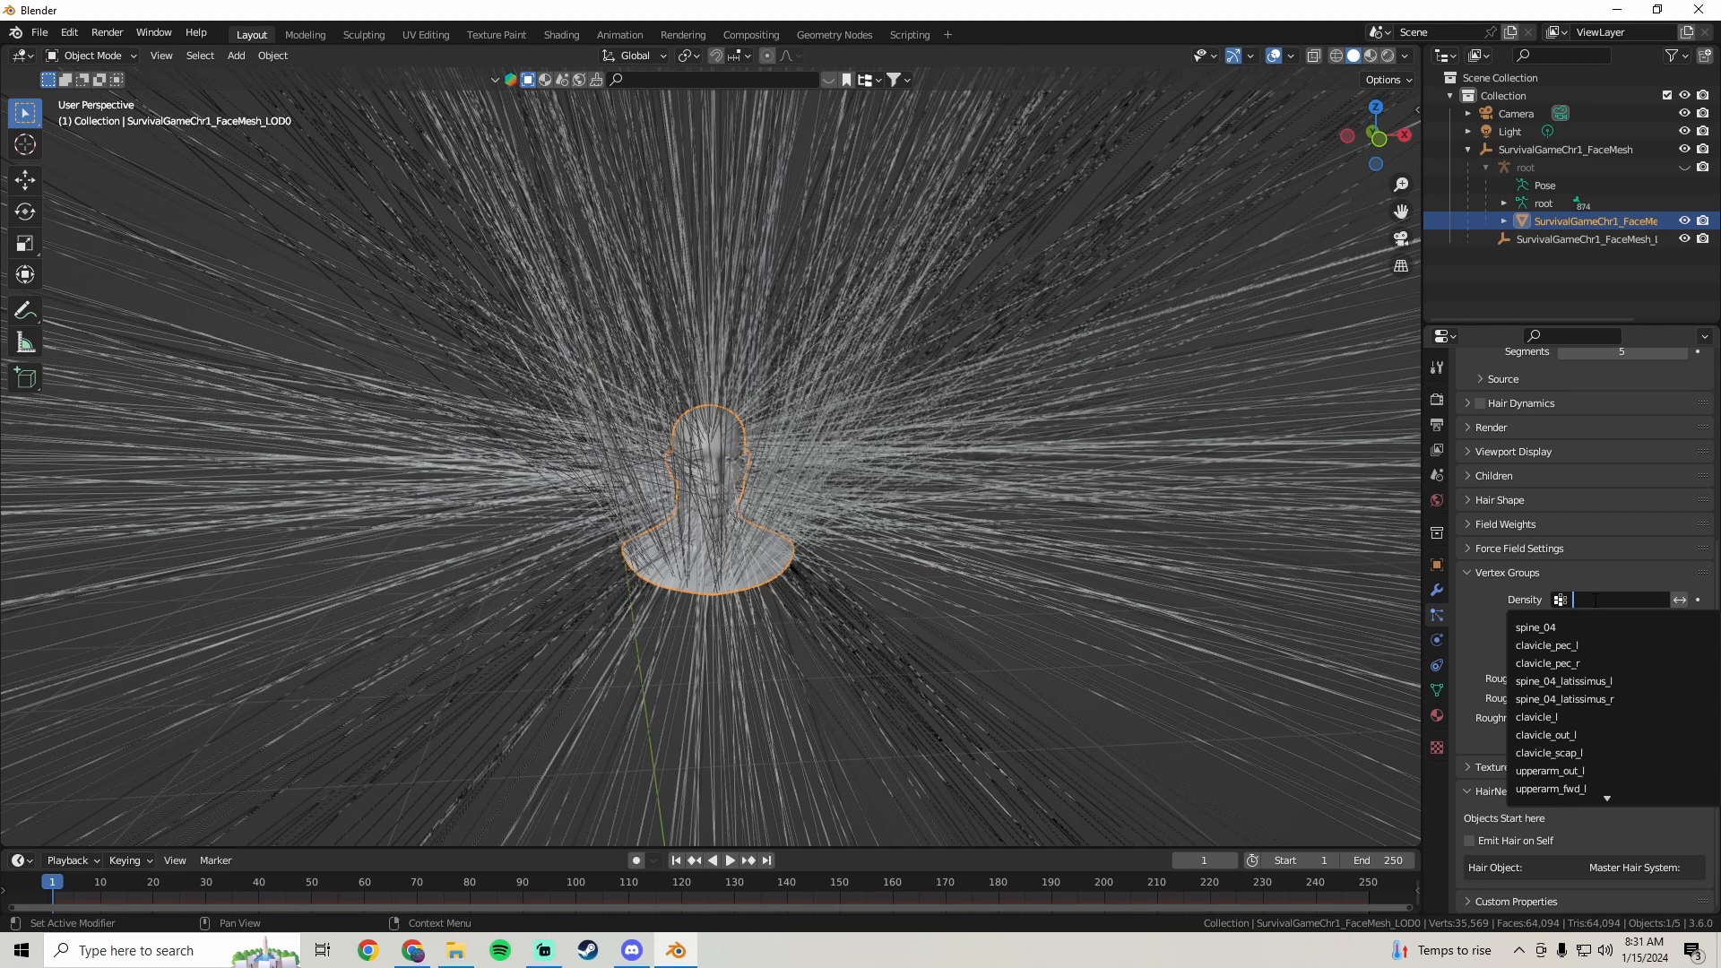
{"action": "type", "text": "hair"}
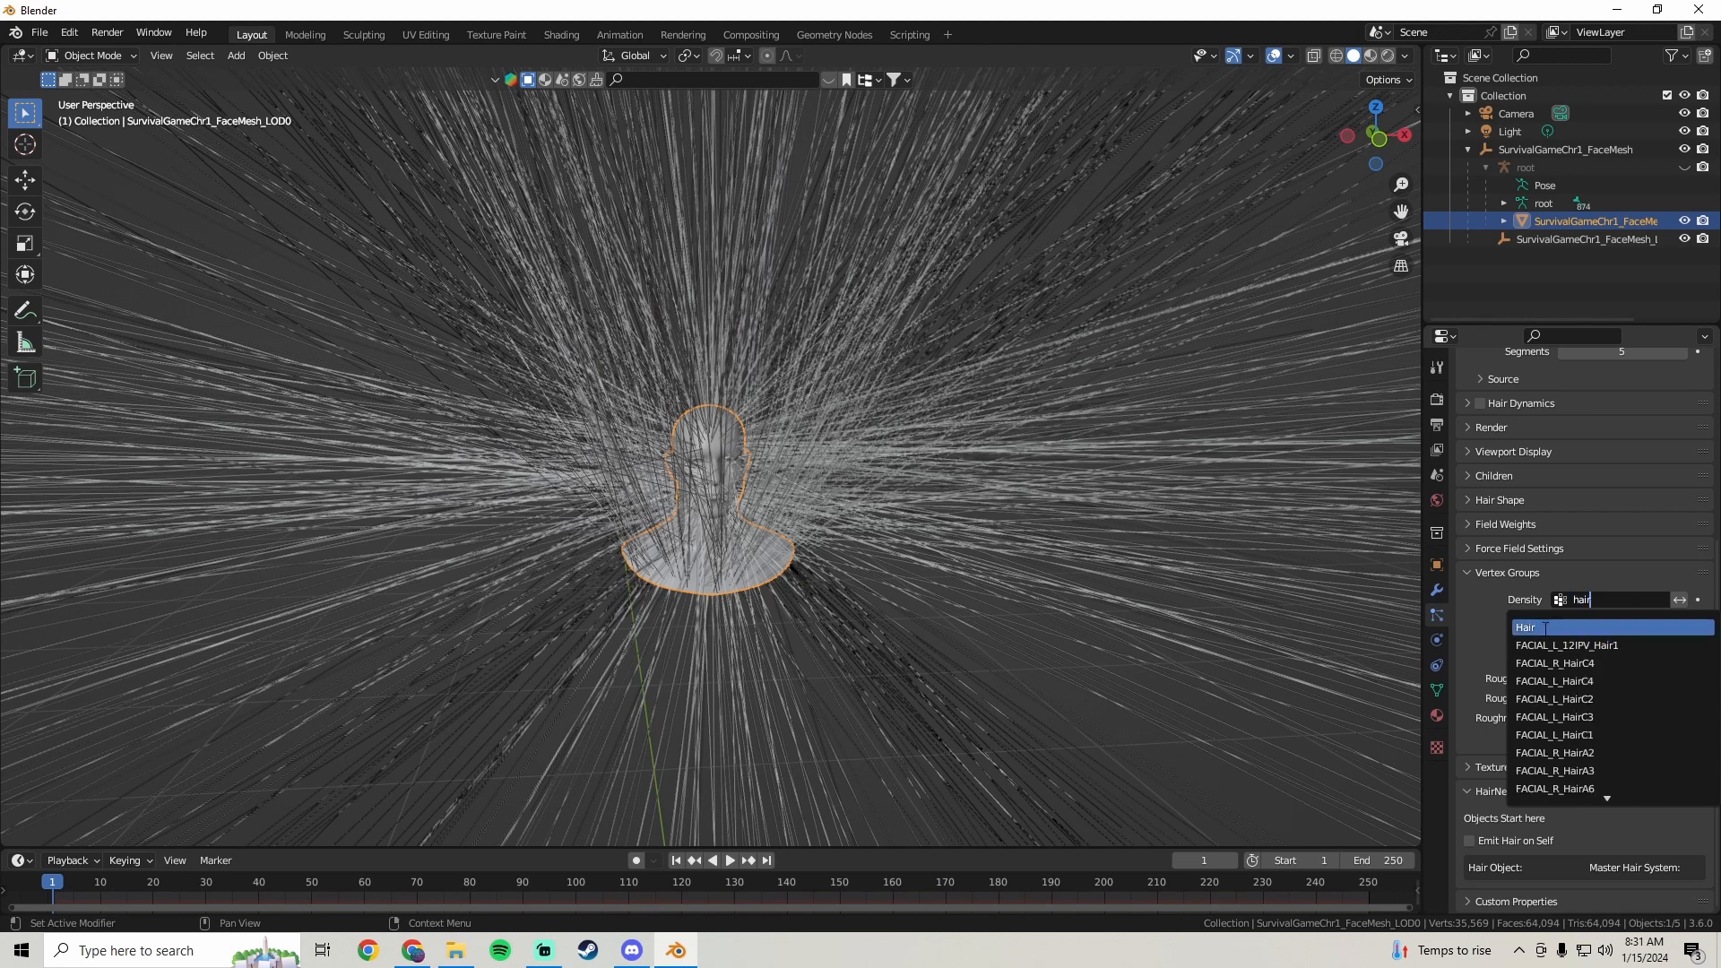
{"action": "left_click", "coordinate": [1543, 627]}
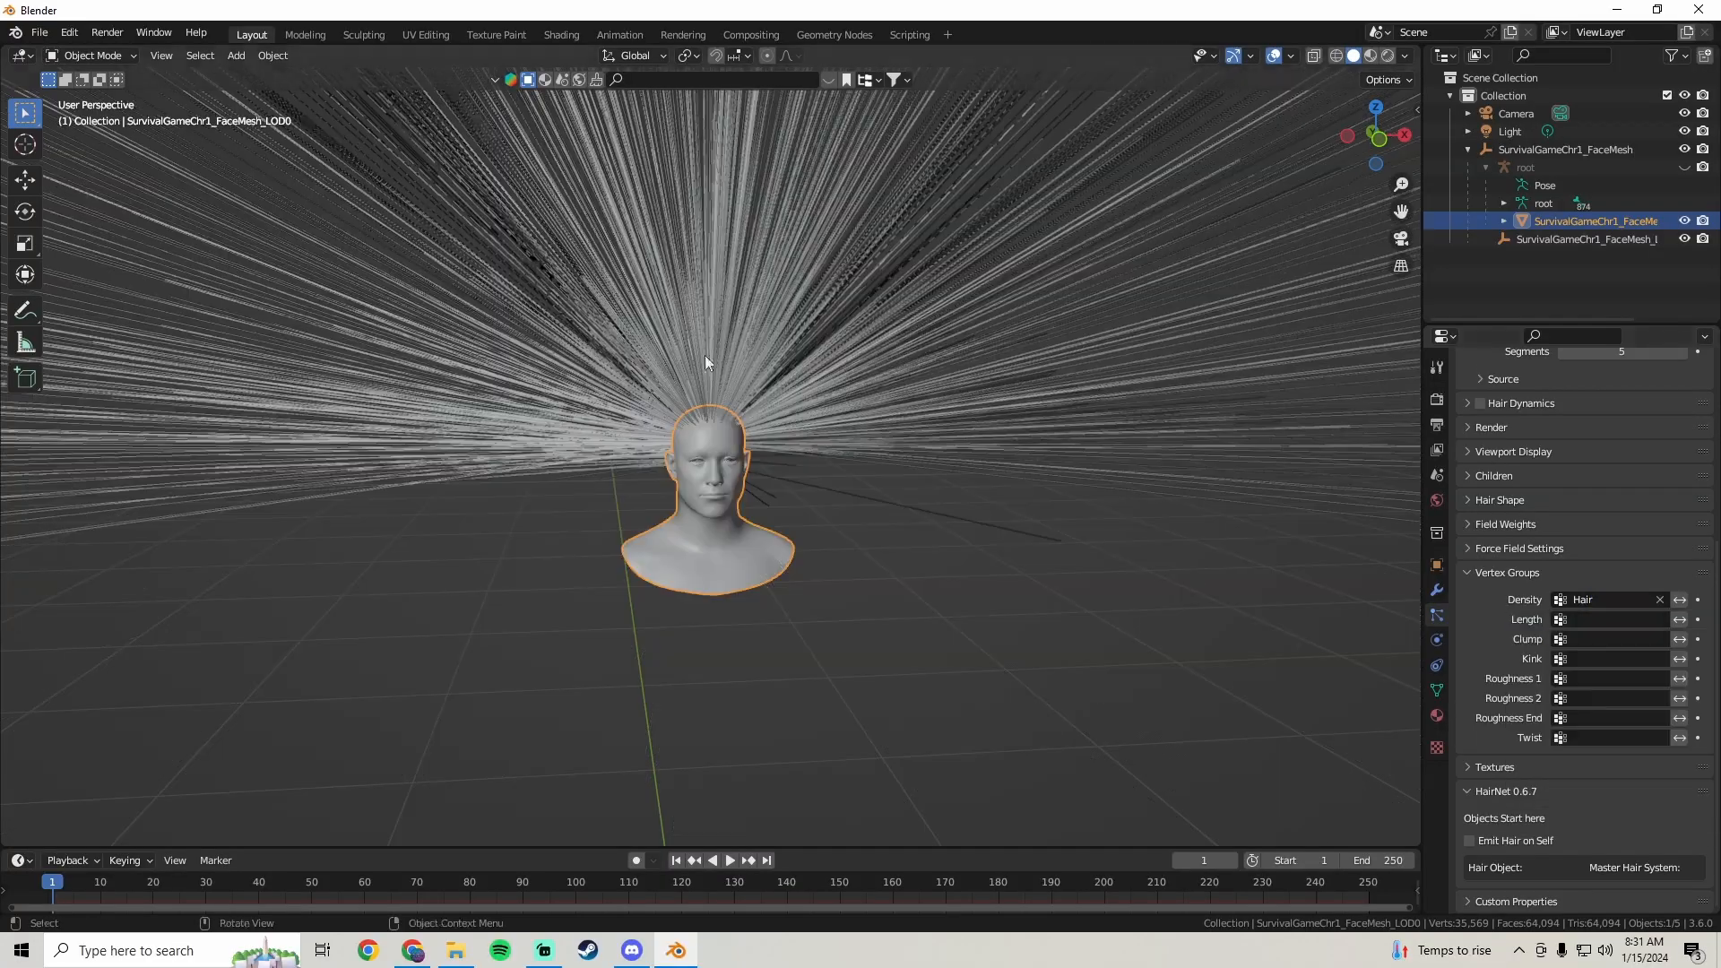
- Set the particle system's hair length to 0.1 m
{"action": "middle_click_drag", "start_coordinate": [704, 355], "coordinate": [731, 401]}
{"action": "scroll", "coordinate": [1533, 671], "scroll_direction": "up", "scroll_amount": 8}
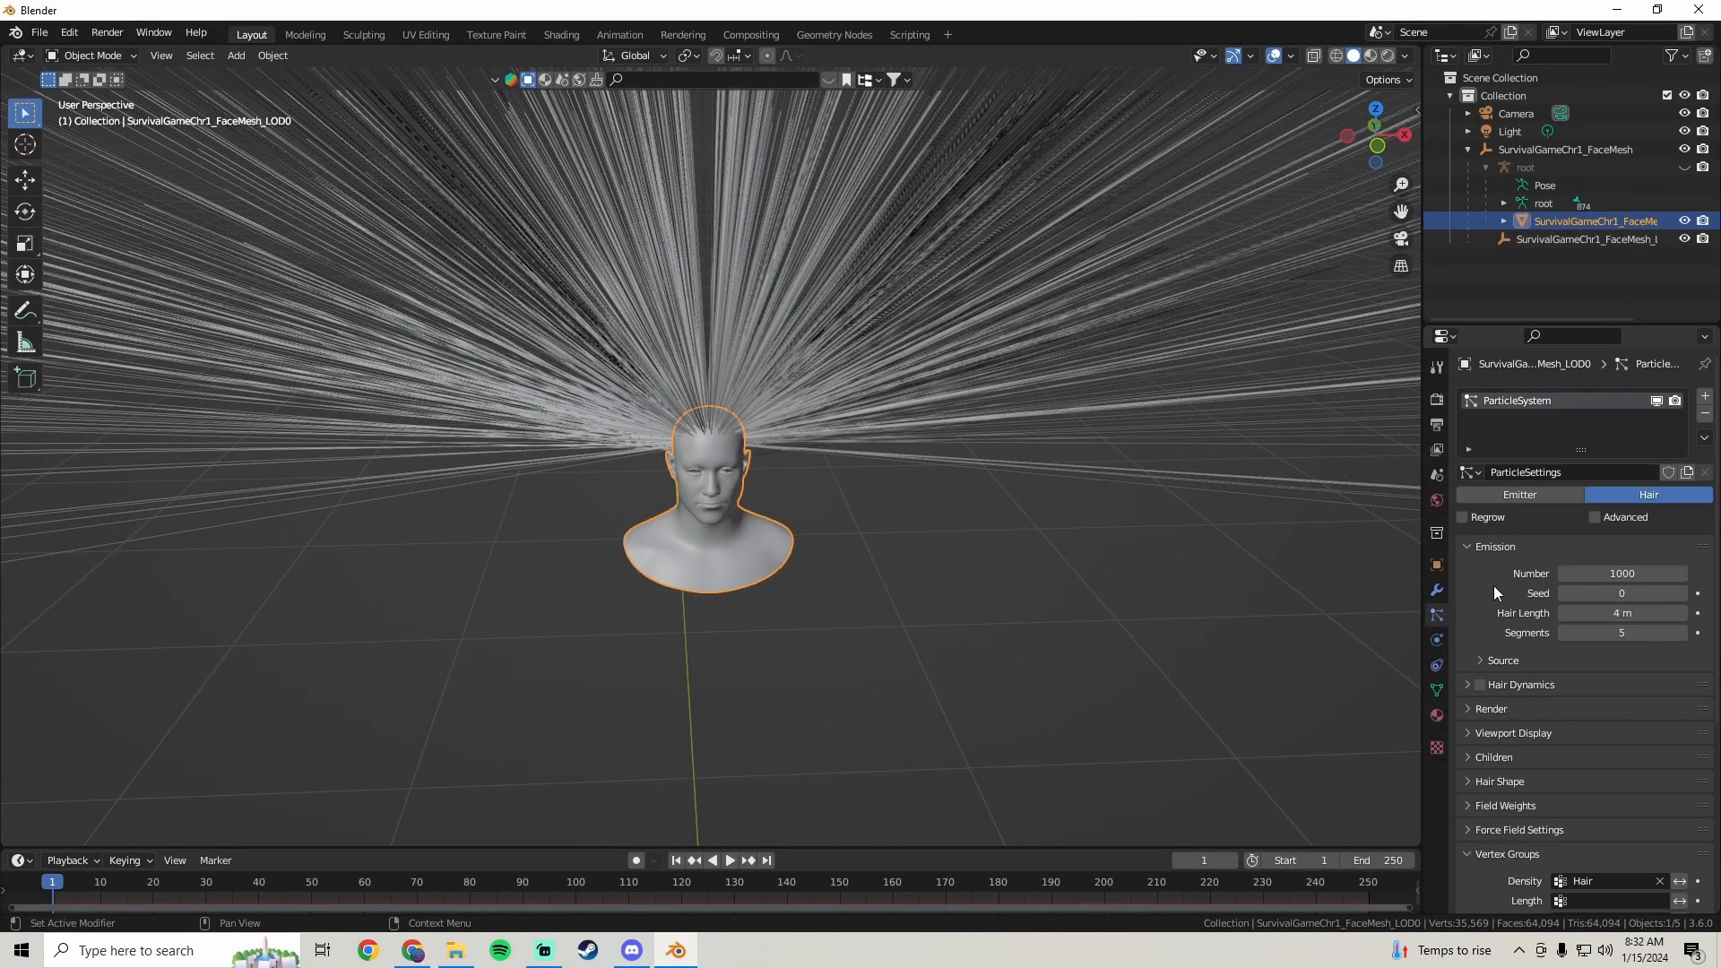
{"action": "left_click", "coordinate": [1640, 615]}
{"action": "type", "text": "0.1"}
{"action": "key", "text": "Return"}
{"action": "scroll", "coordinate": [1051, 426], "scroll_direction": "up", "scroll_amount": 4}
{"action": "middle_click_drag", "start_coordinate": [1050, 427], "coordinate": [1049, 390]}
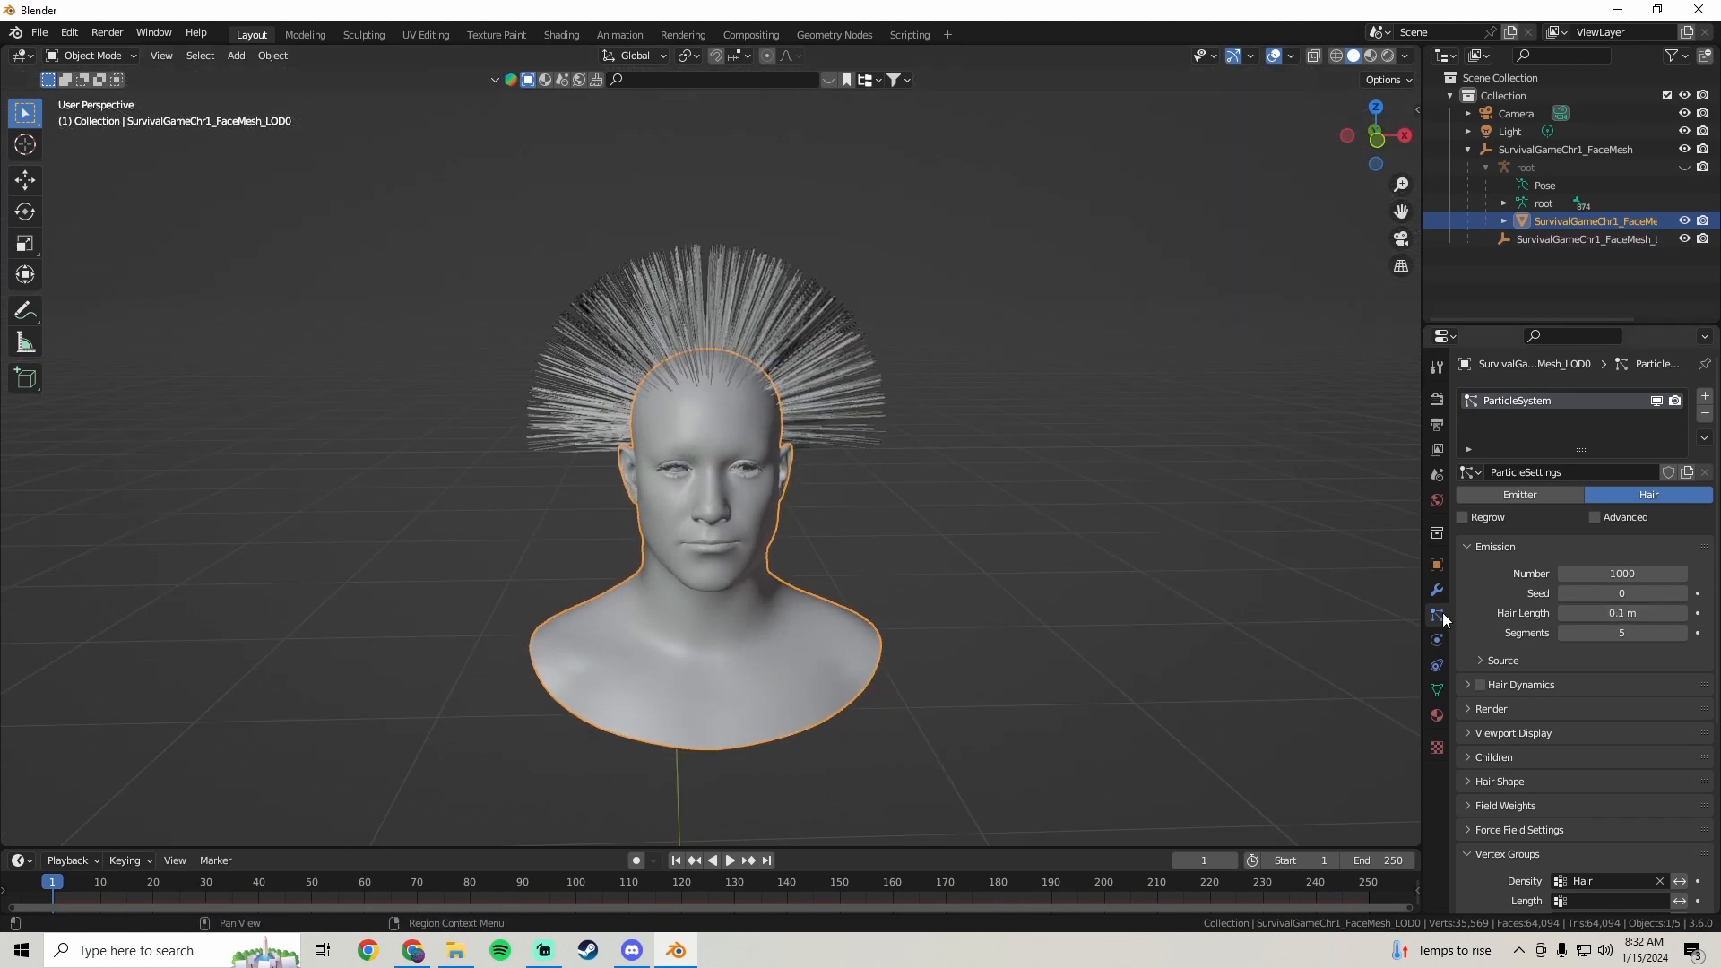
- Set the number of emitted hair strands to 350
{"action": "left_click", "coordinate": [1624, 574]}
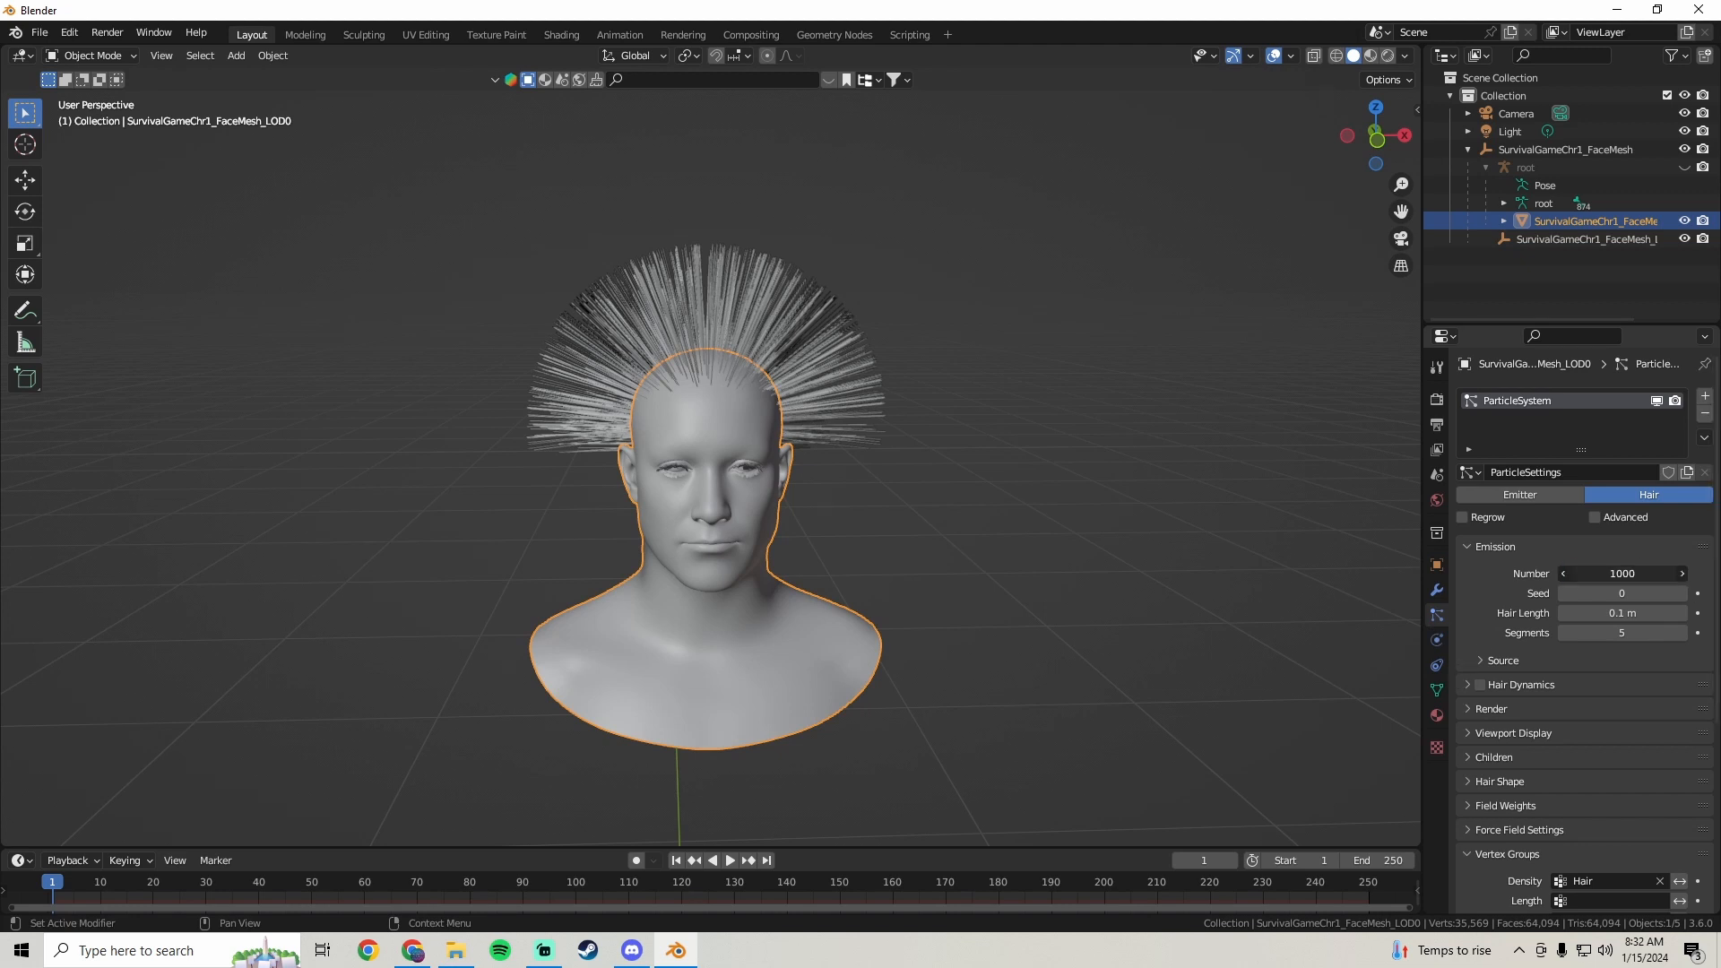
{"action": "type", "text": "350"}
{"action": "key", "text": "Return"}
{"action": "mouse_move", "coordinate": [1192, 488]}
{"action": "middle_mouse_down"}
{"action": "mouse_move", "coordinate": [1036, 477]}
{"action": "mouse_move", "coordinate": [873, 545]}
{"action": "mouse_move", "coordinate": [1001, 584]}
{"action": "mouse_move", "coordinate": [1106, 547]}
{"action": "mouse_move", "coordinate": [1170, 491]}
{"action": "middle_mouse_up"}
{"action": "scroll", "coordinate": [1031, 486], "scroll_direction": "up", "scroll_amount": 3}
{"action": "scroll", "coordinate": [1030, 486], "scroll_direction": "down", "scroll_amount": 3}
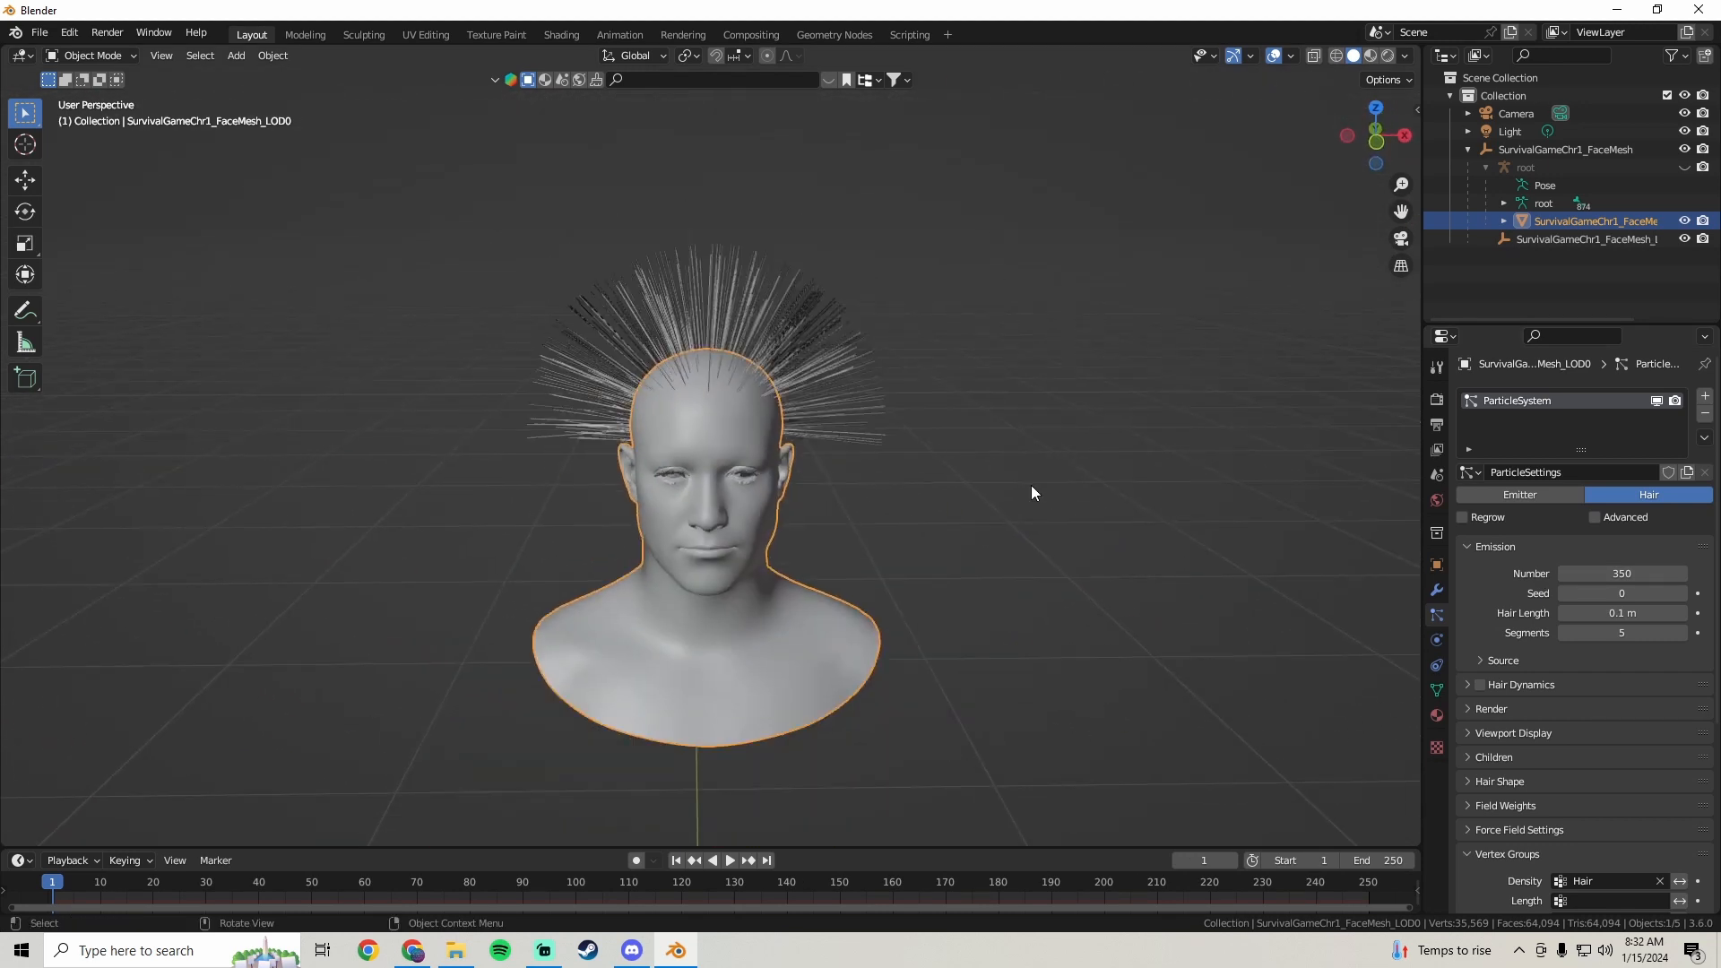
- Enable B-Spline for the hair's render path and set the path steps to 5
{"action": "scroll", "coordinate": [1506, 609], "scroll_direction": "down", "scroll_amount": 5}
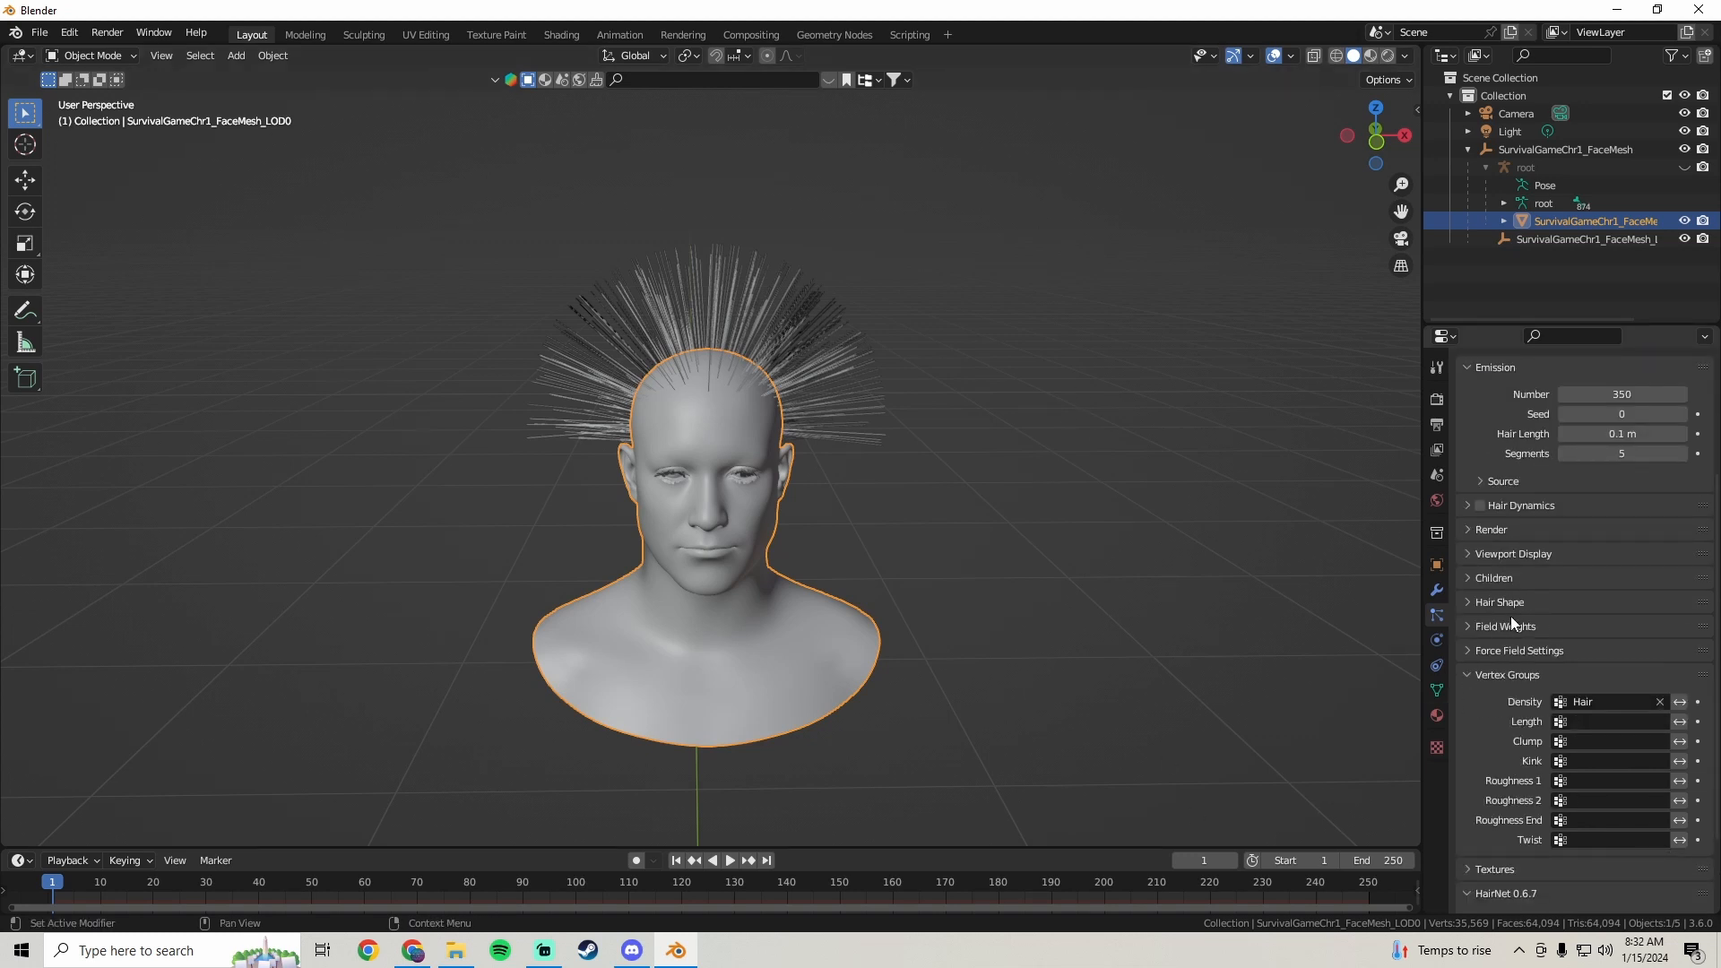
{"action": "scroll", "coordinate": [1511, 592], "scroll_direction": "up", "scroll_amount": 2}
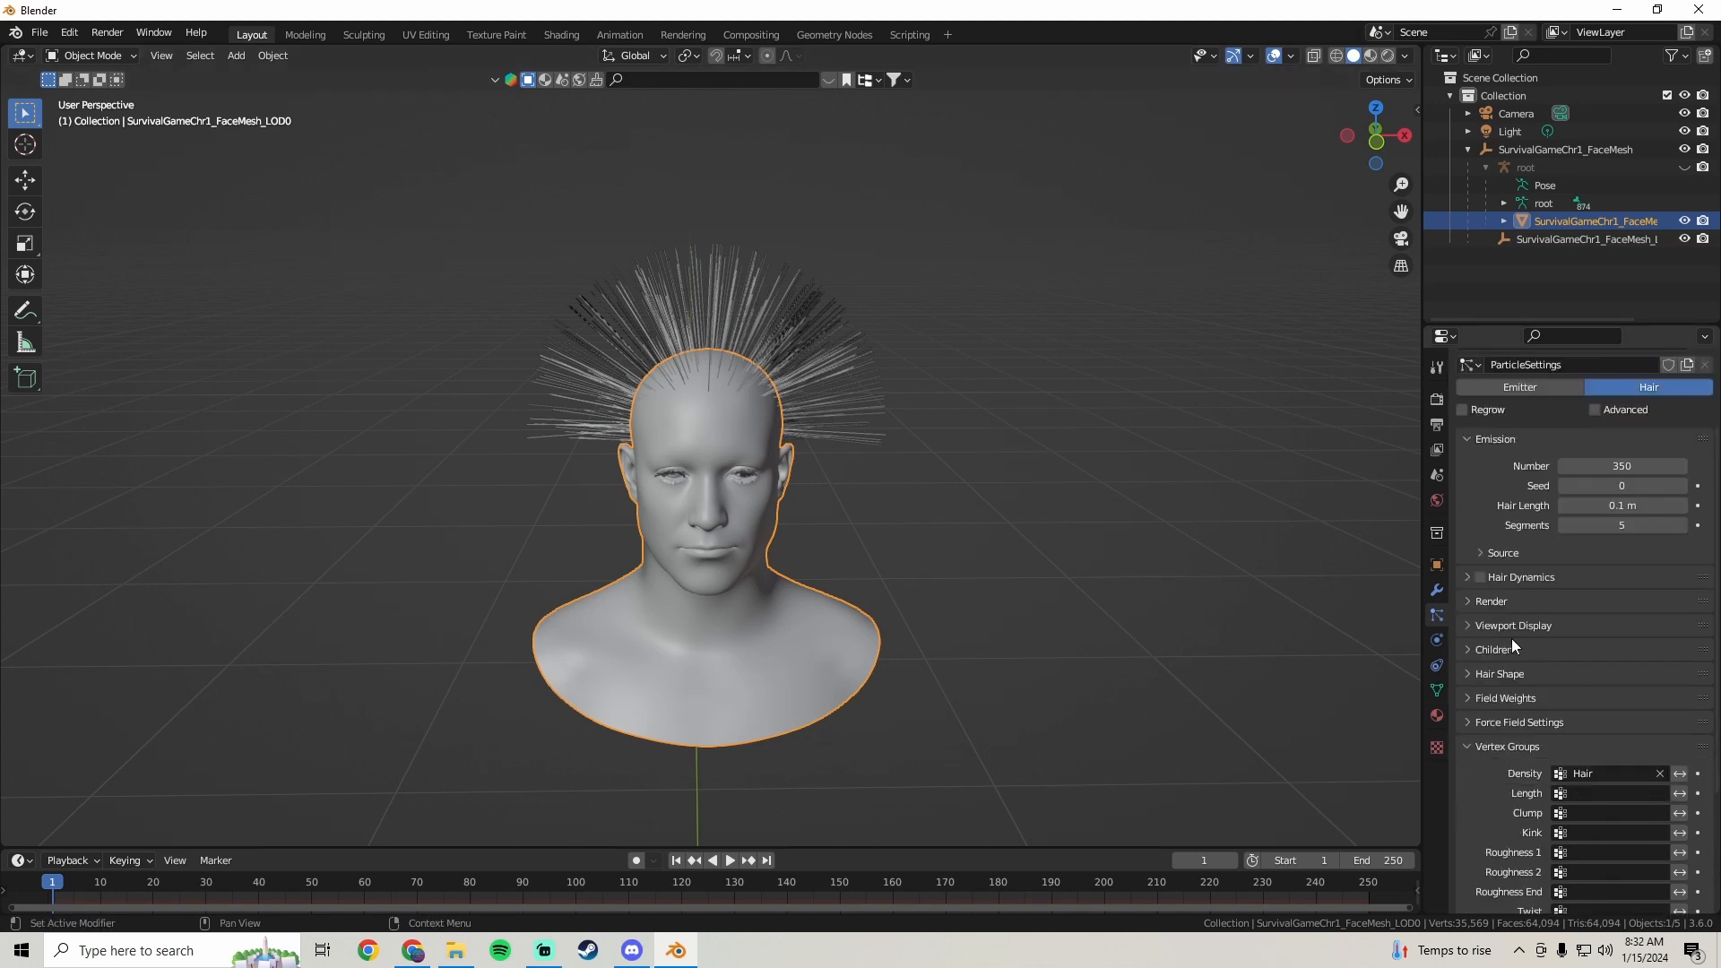
{"action": "scroll", "coordinate": [1511, 638], "scroll_direction": "down", "scroll_amount": 1}
{"action": "left_click", "coordinate": [1465, 541]}
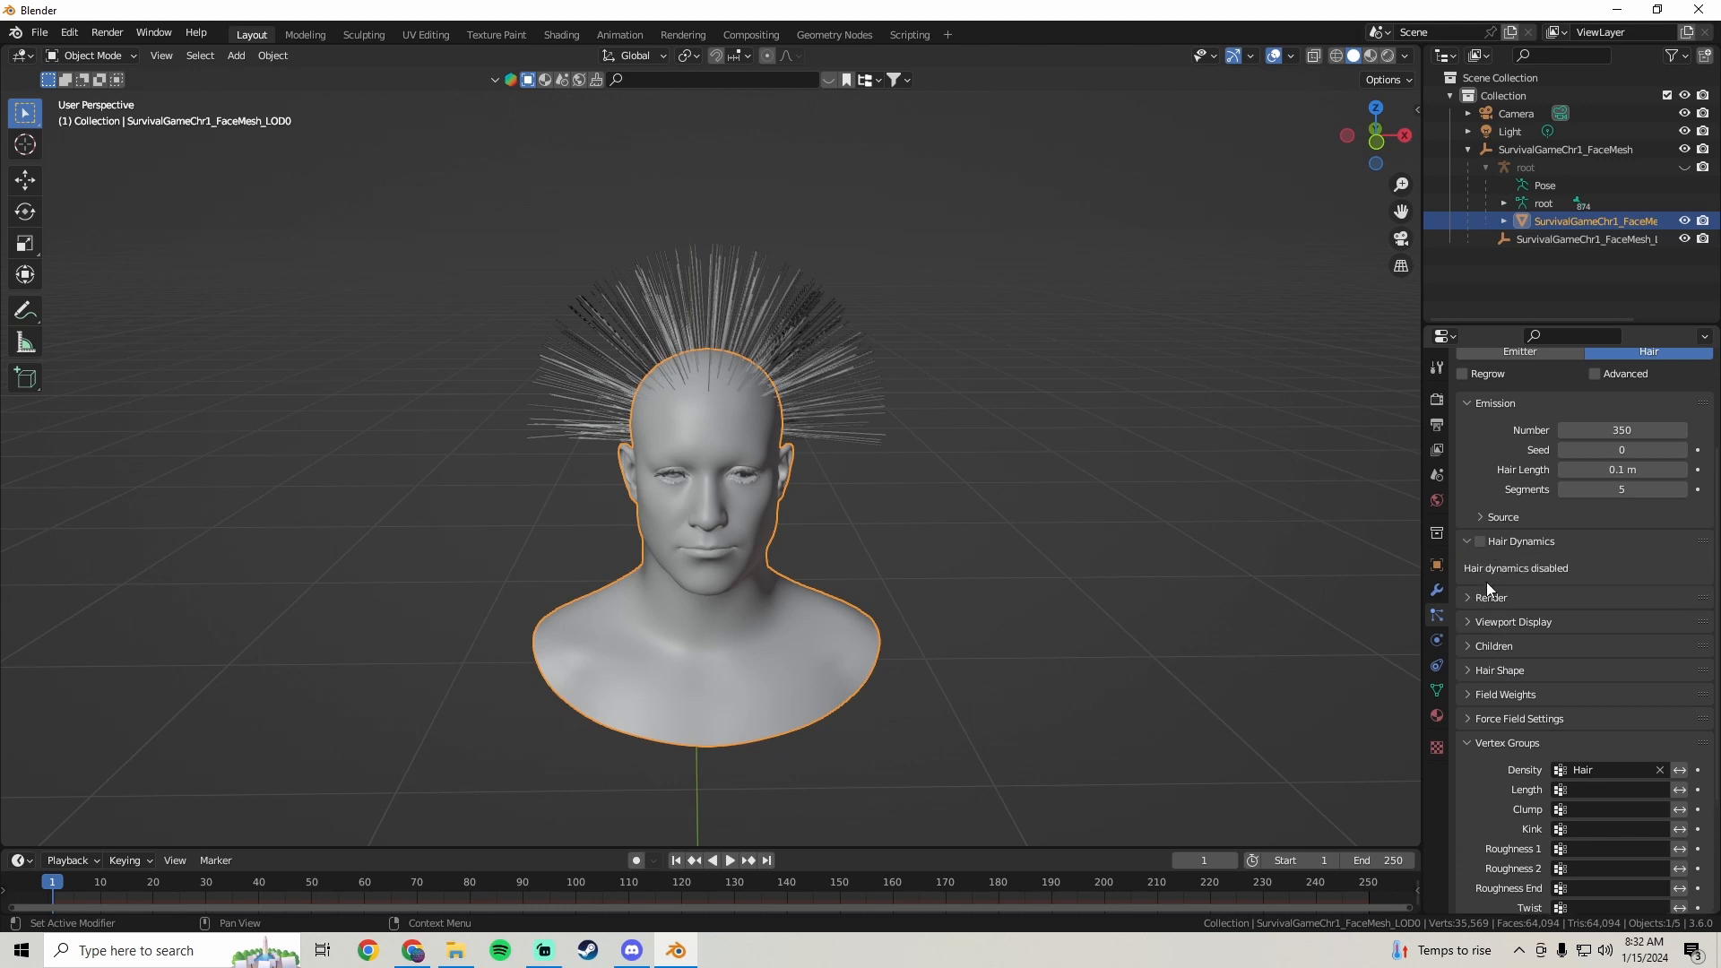
{"action": "left_click", "coordinate": [1478, 511]}
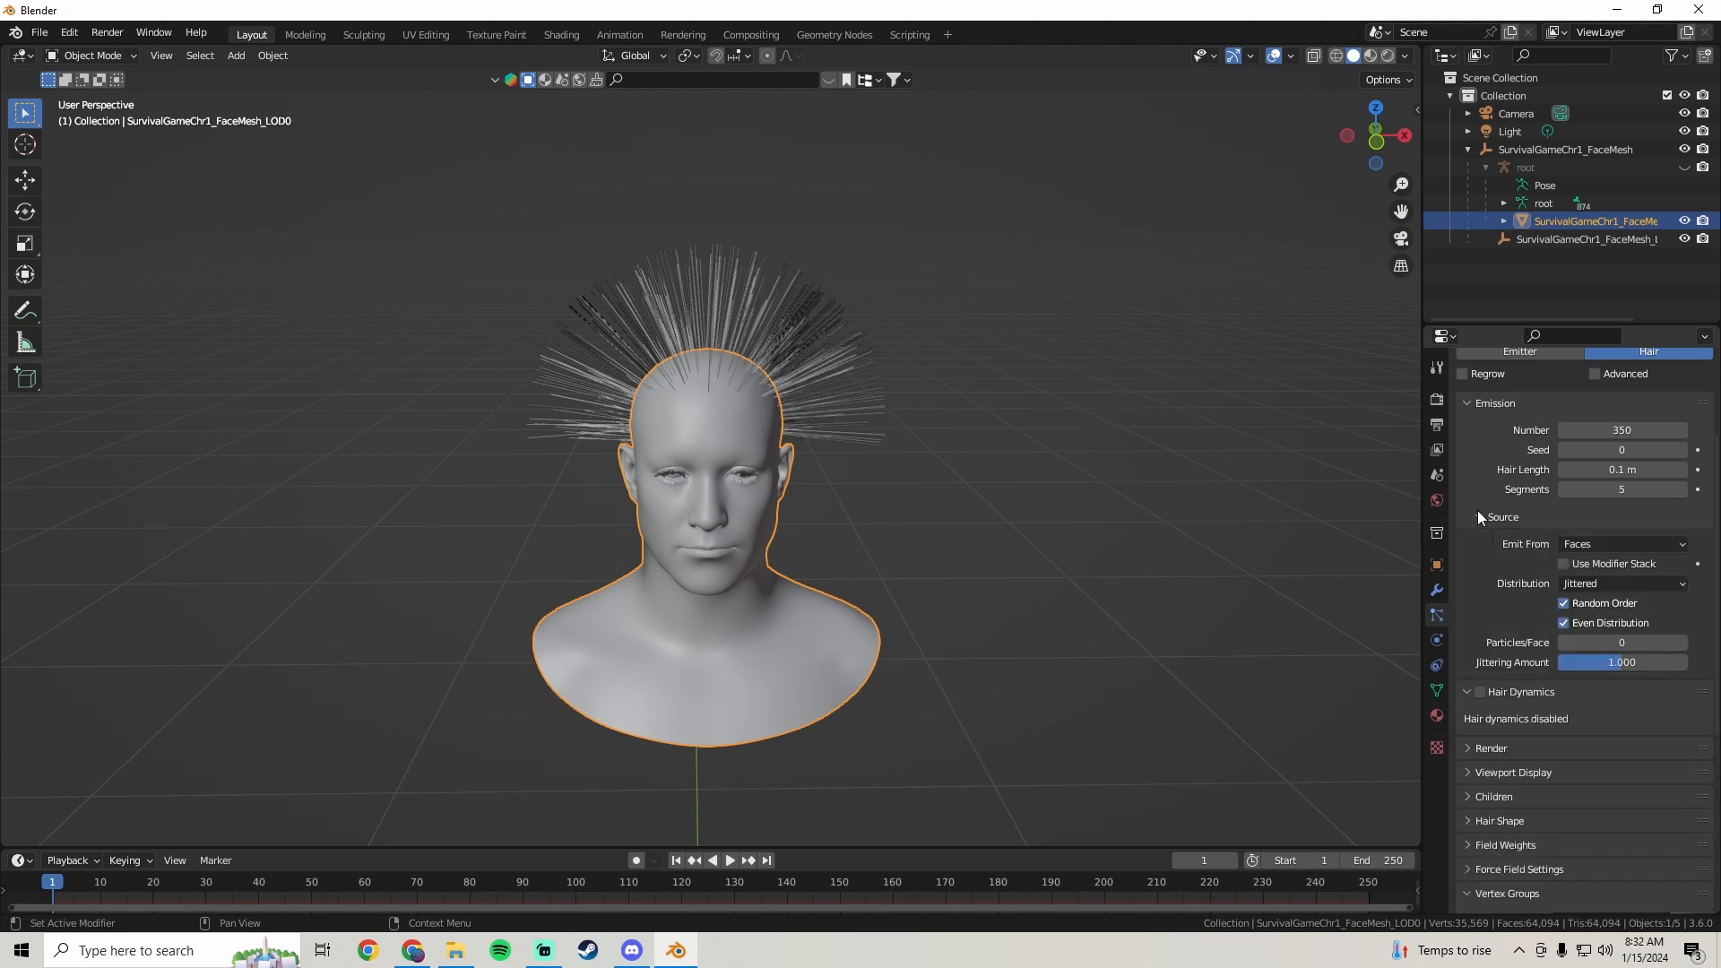
{"action": "scroll", "coordinate": [1523, 637], "scroll_direction": "down", "scroll_amount": 4}
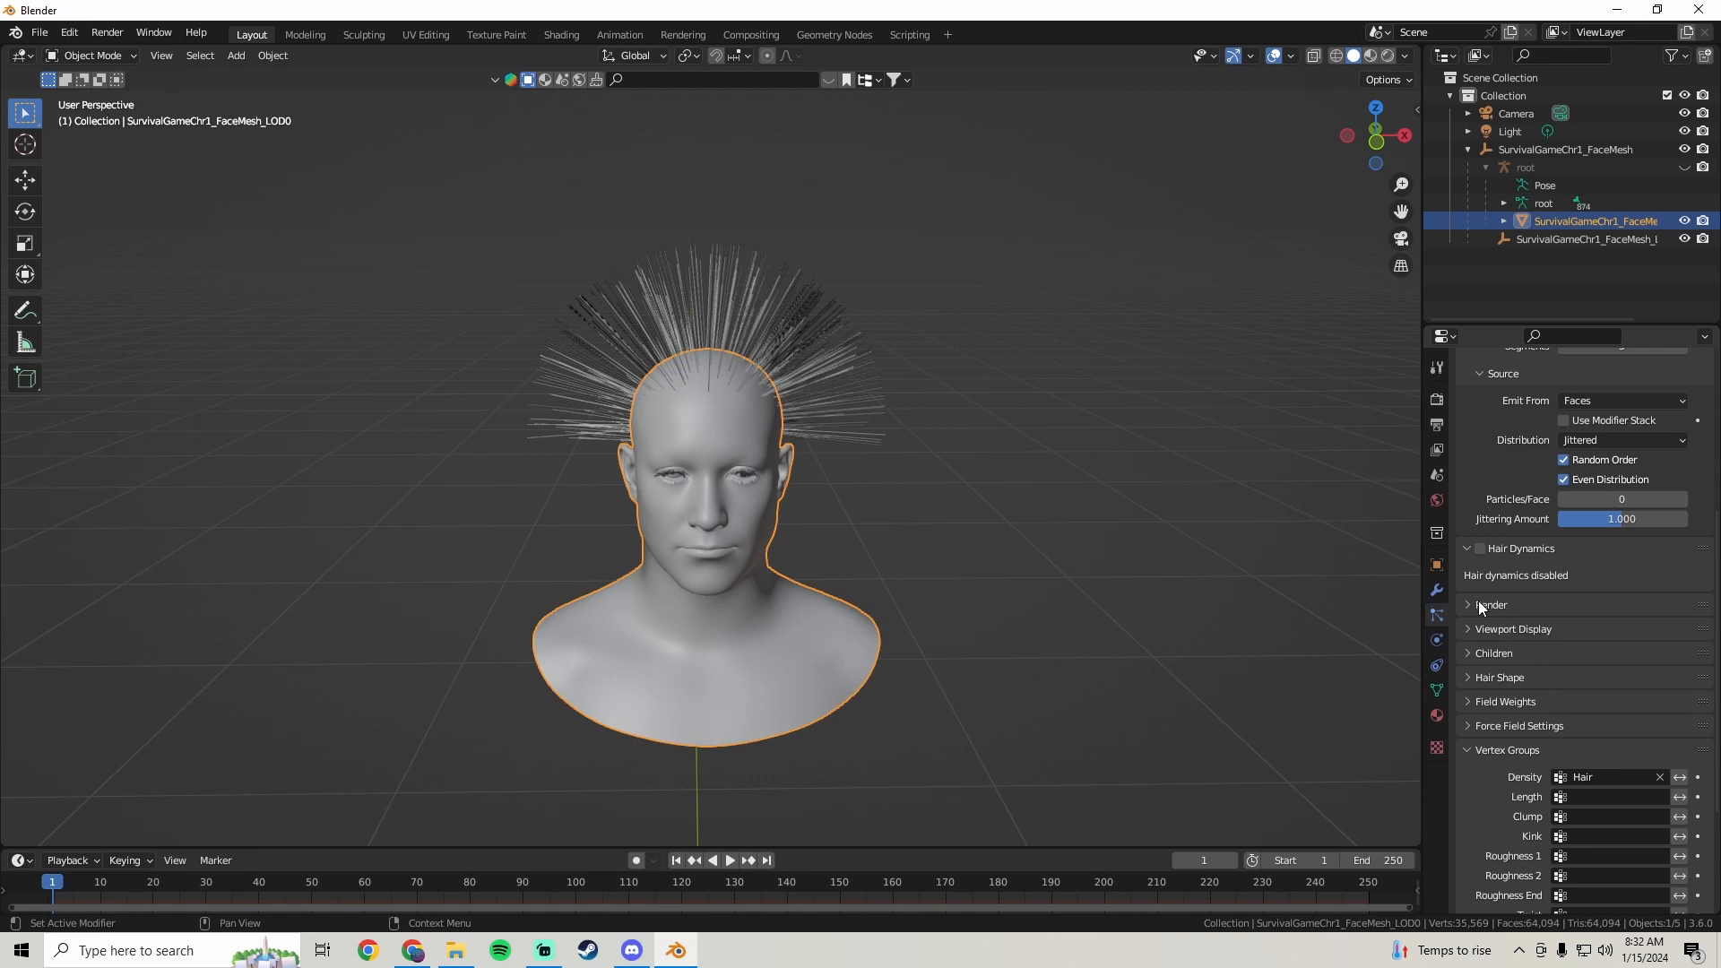
{"action": "left_click", "coordinate": [1478, 604]}
{"action": "scroll", "coordinate": [1468, 600], "scroll_direction": "down", "scroll_amount": 2}
{"action": "scroll", "coordinate": [1497, 660], "scroll_direction": "down", "scroll_amount": 2}
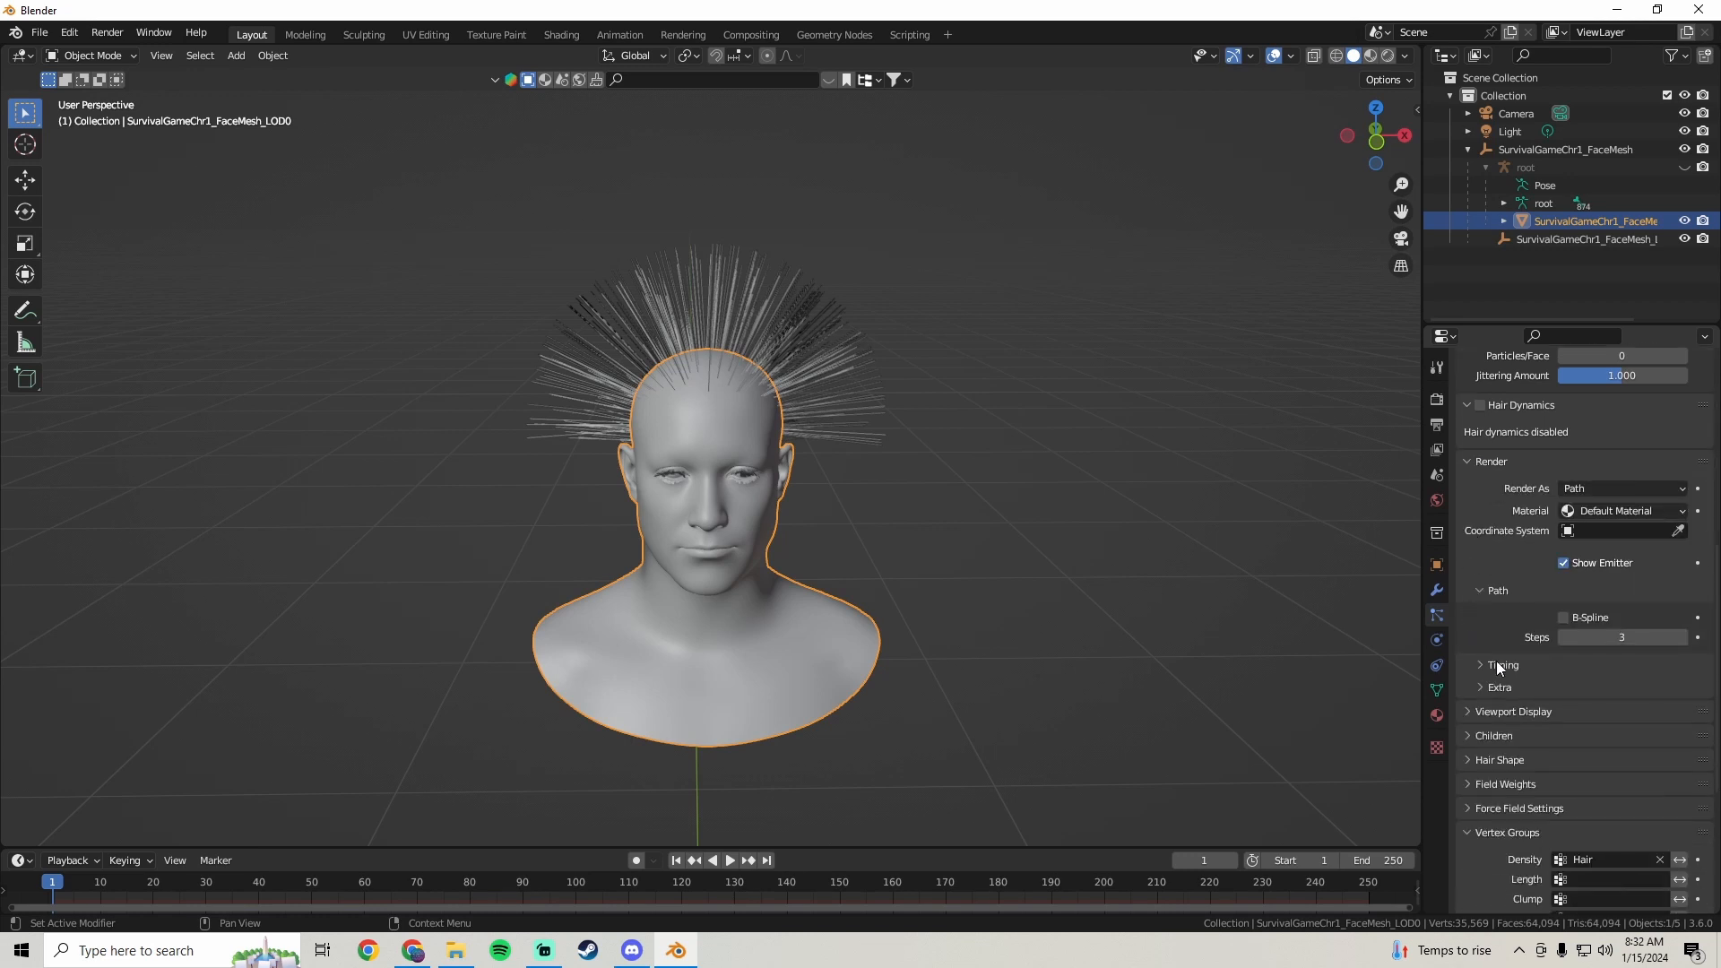
{"action": "left_click", "coordinate": [1629, 637]}
{"action": "key", "text": "Return"}
{"action": "middle_click_drag", "start_coordinate": [1106, 518], "coordinate": [923, 481]}
{"action": "scroll", "coordinate": [1534, 679], "scroll_direction": "down", "scroll_amount": 4}
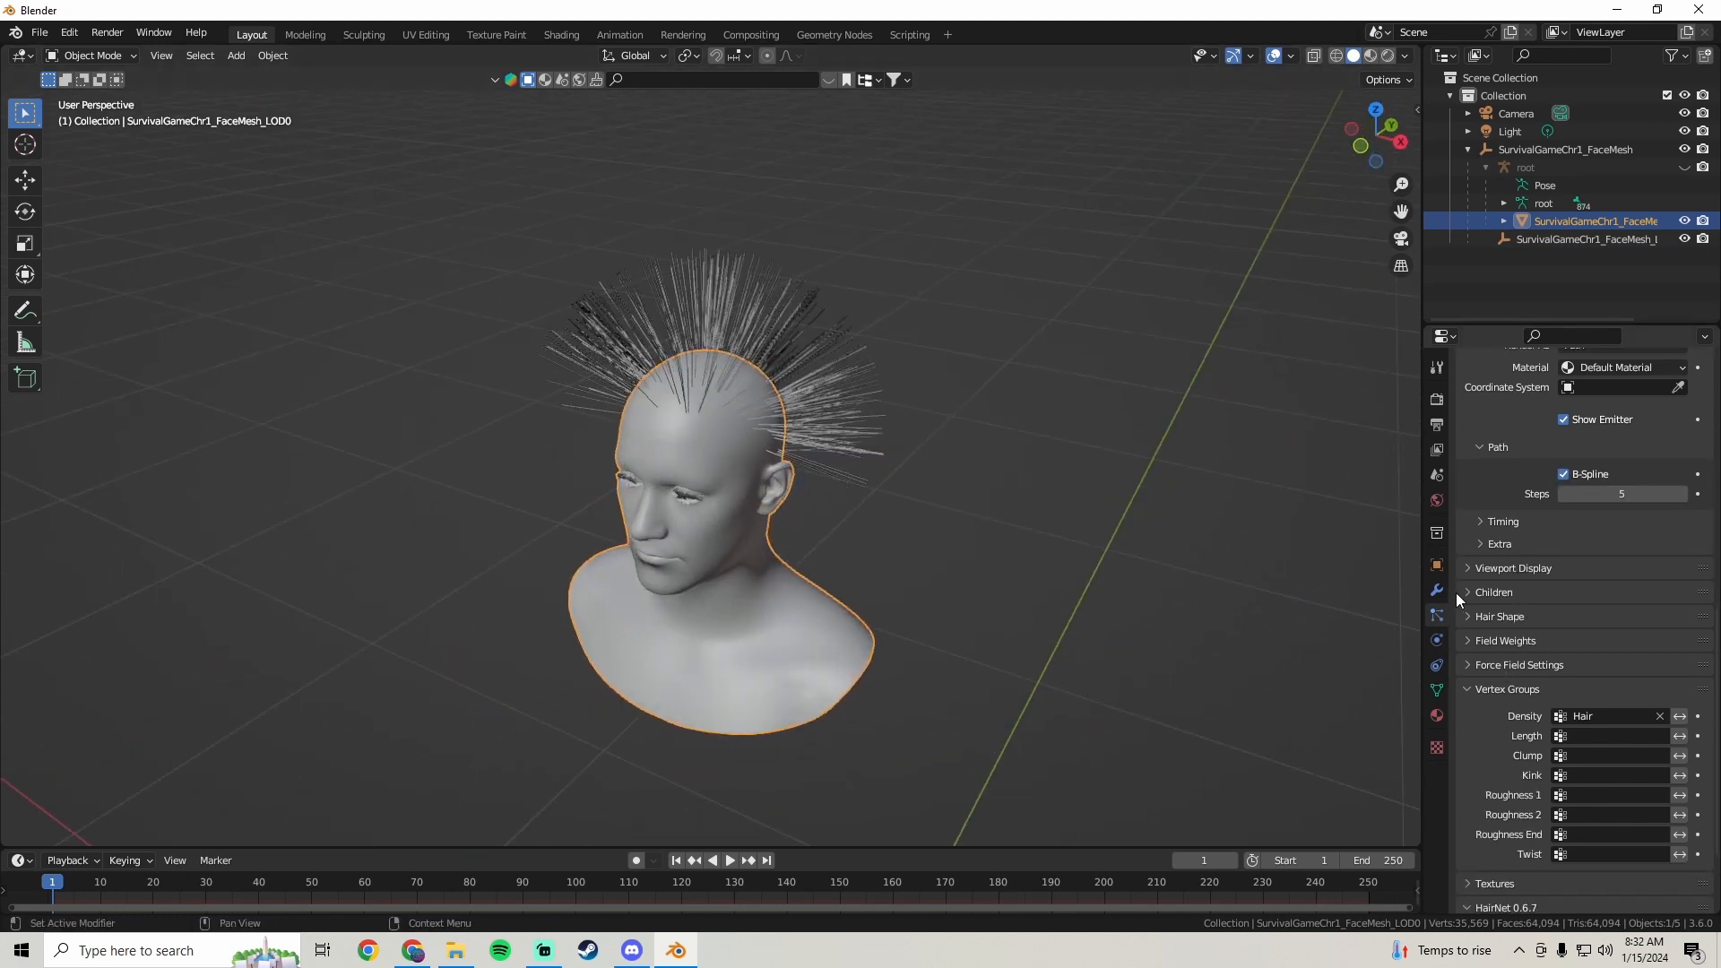
- Set the hair's viewport display strand steps to 5
{"action": "left_click", "coordinate": [1468, 567]}
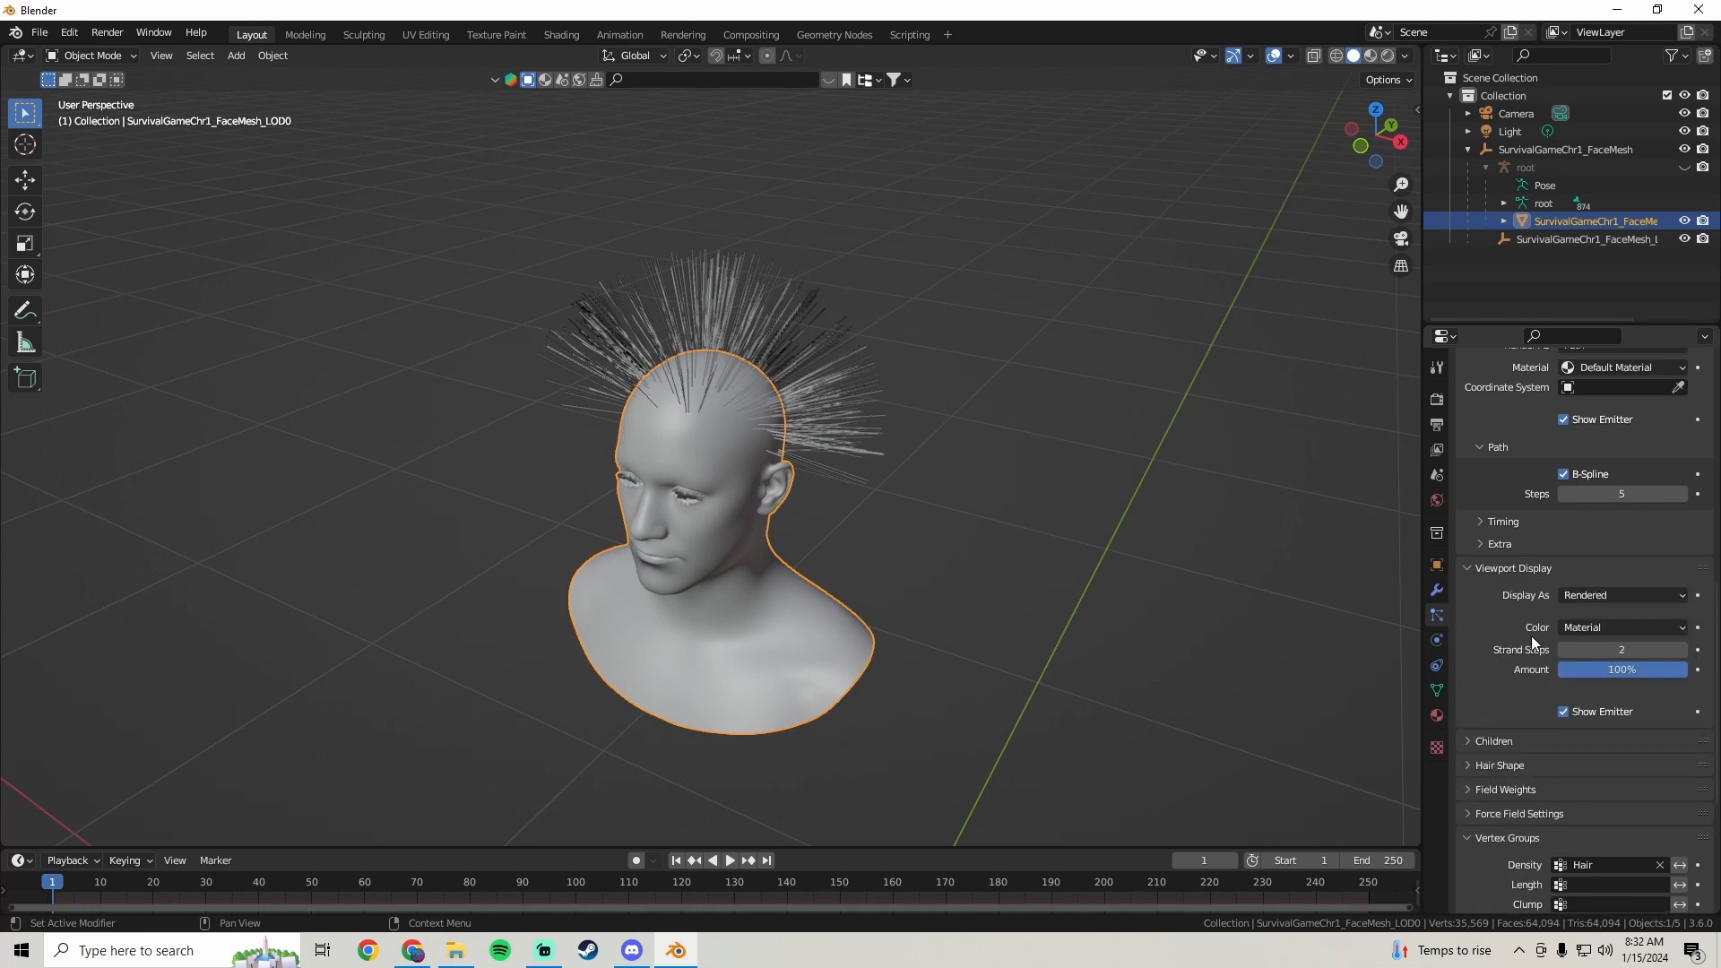
{"action": "left_click", "coordinate": [1622, 647]}
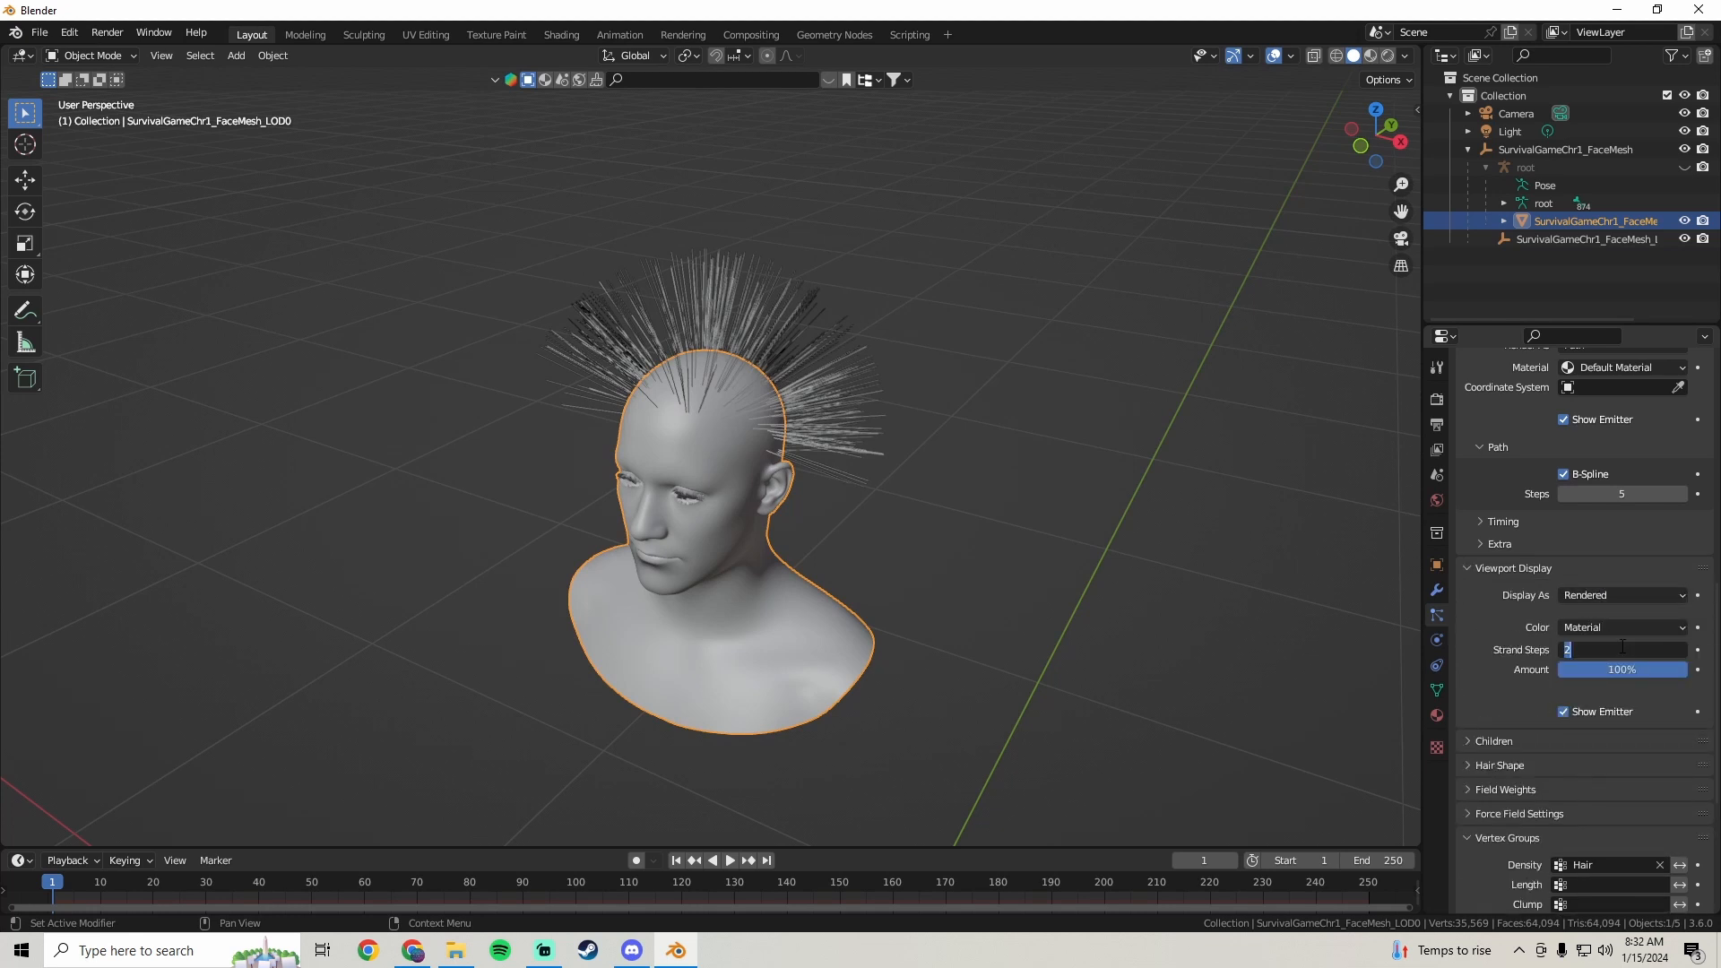
{"action": "type", "text": "5"}
{"action": "key", "text": "Return"}
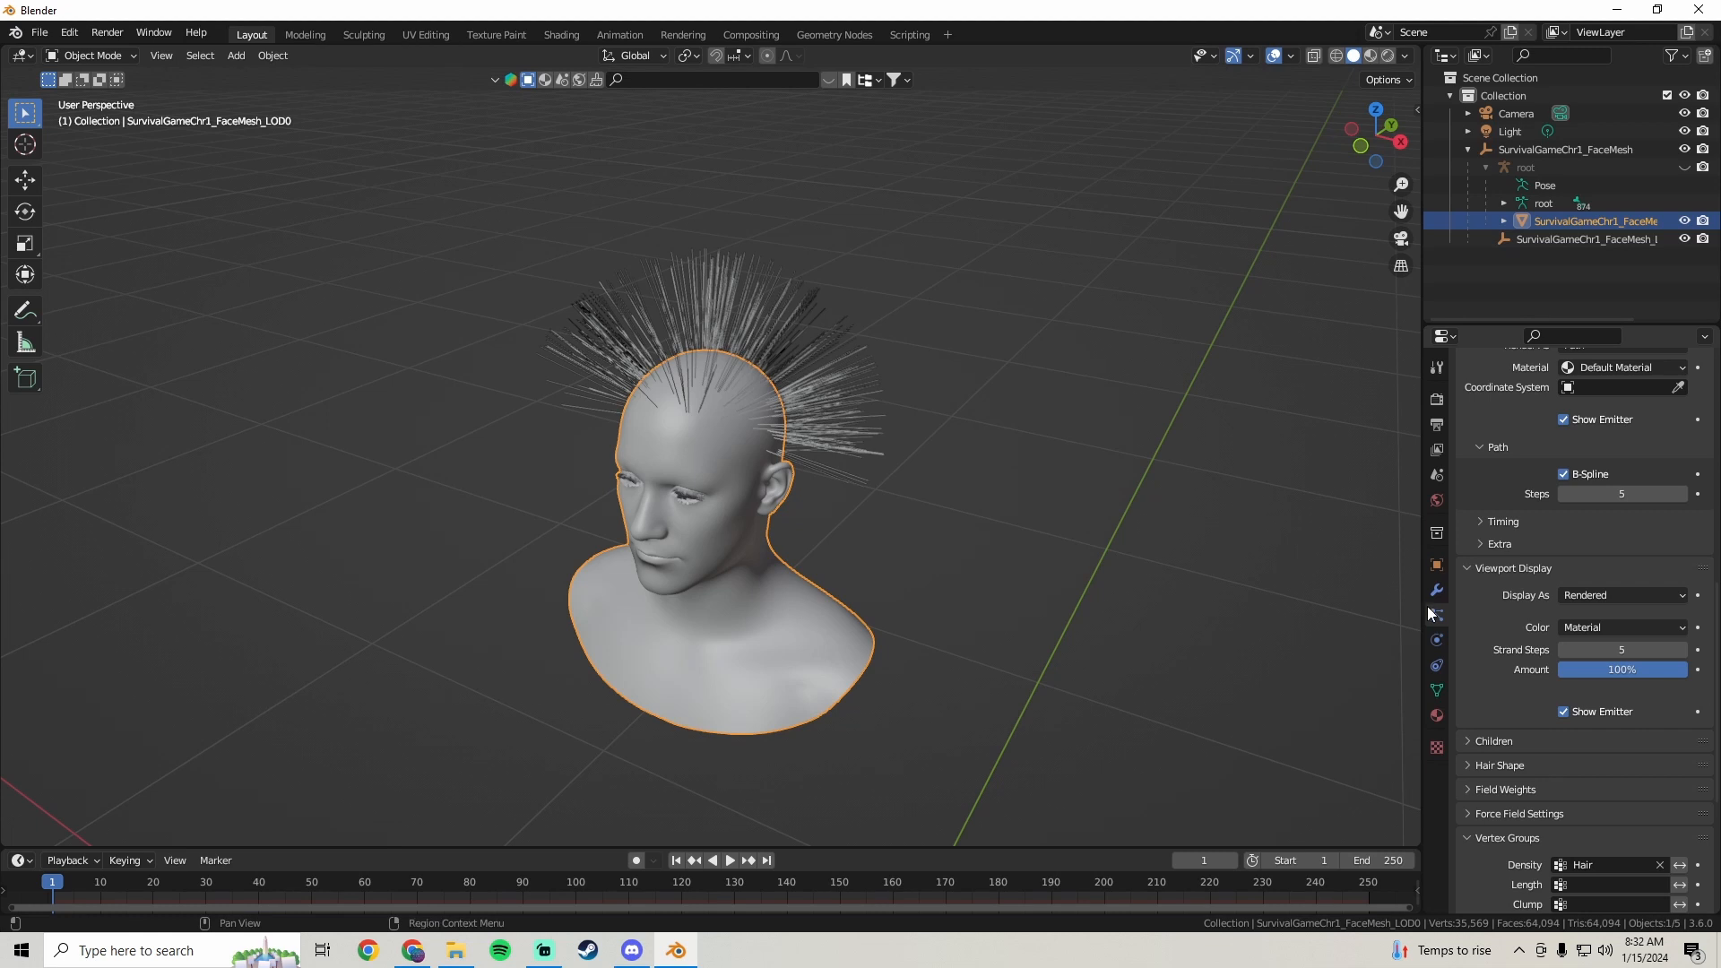
{"action": "scroll", "coordinate": [1474, 599], "scroll_direction": "down", "scroll_amount": 4}
{"action": "scroll", "coordinate": [1477, 594], "scroll_direction": "up", "scroll_amount": 2}
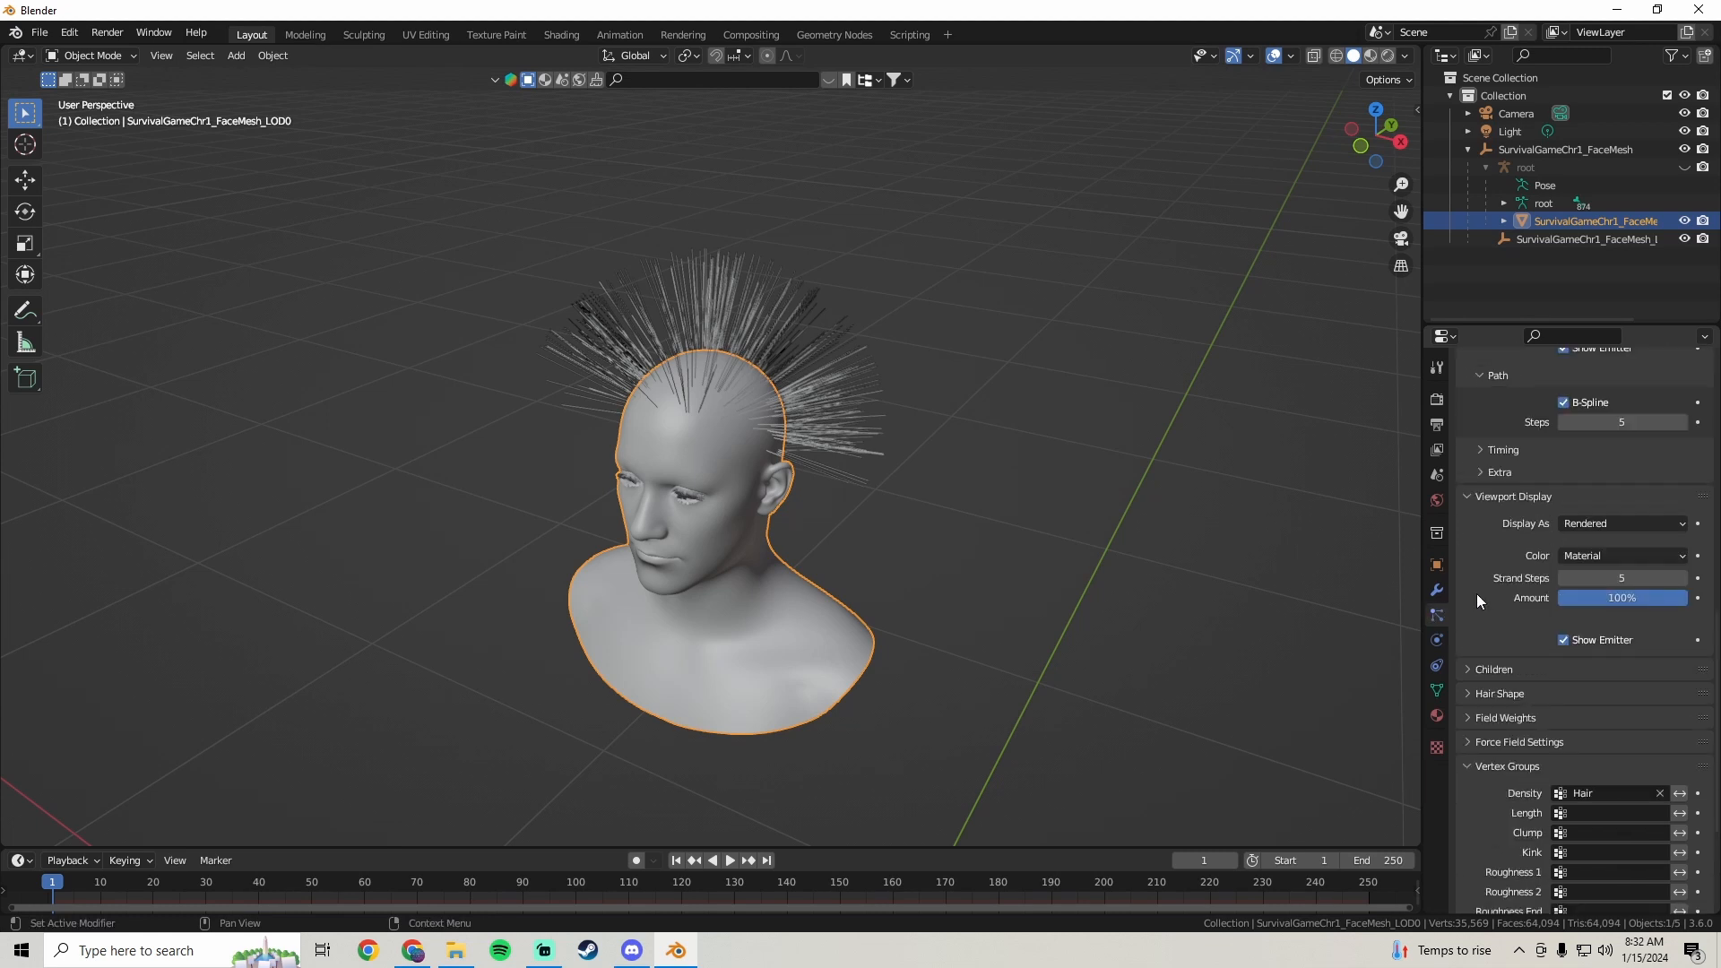
- Switch the viewport to Material Preview shading and open the head mesh's material properties
{"action": "middle_click_drag", "start_coordinate": [1160, 503], "coordinate": [1330, 585]}
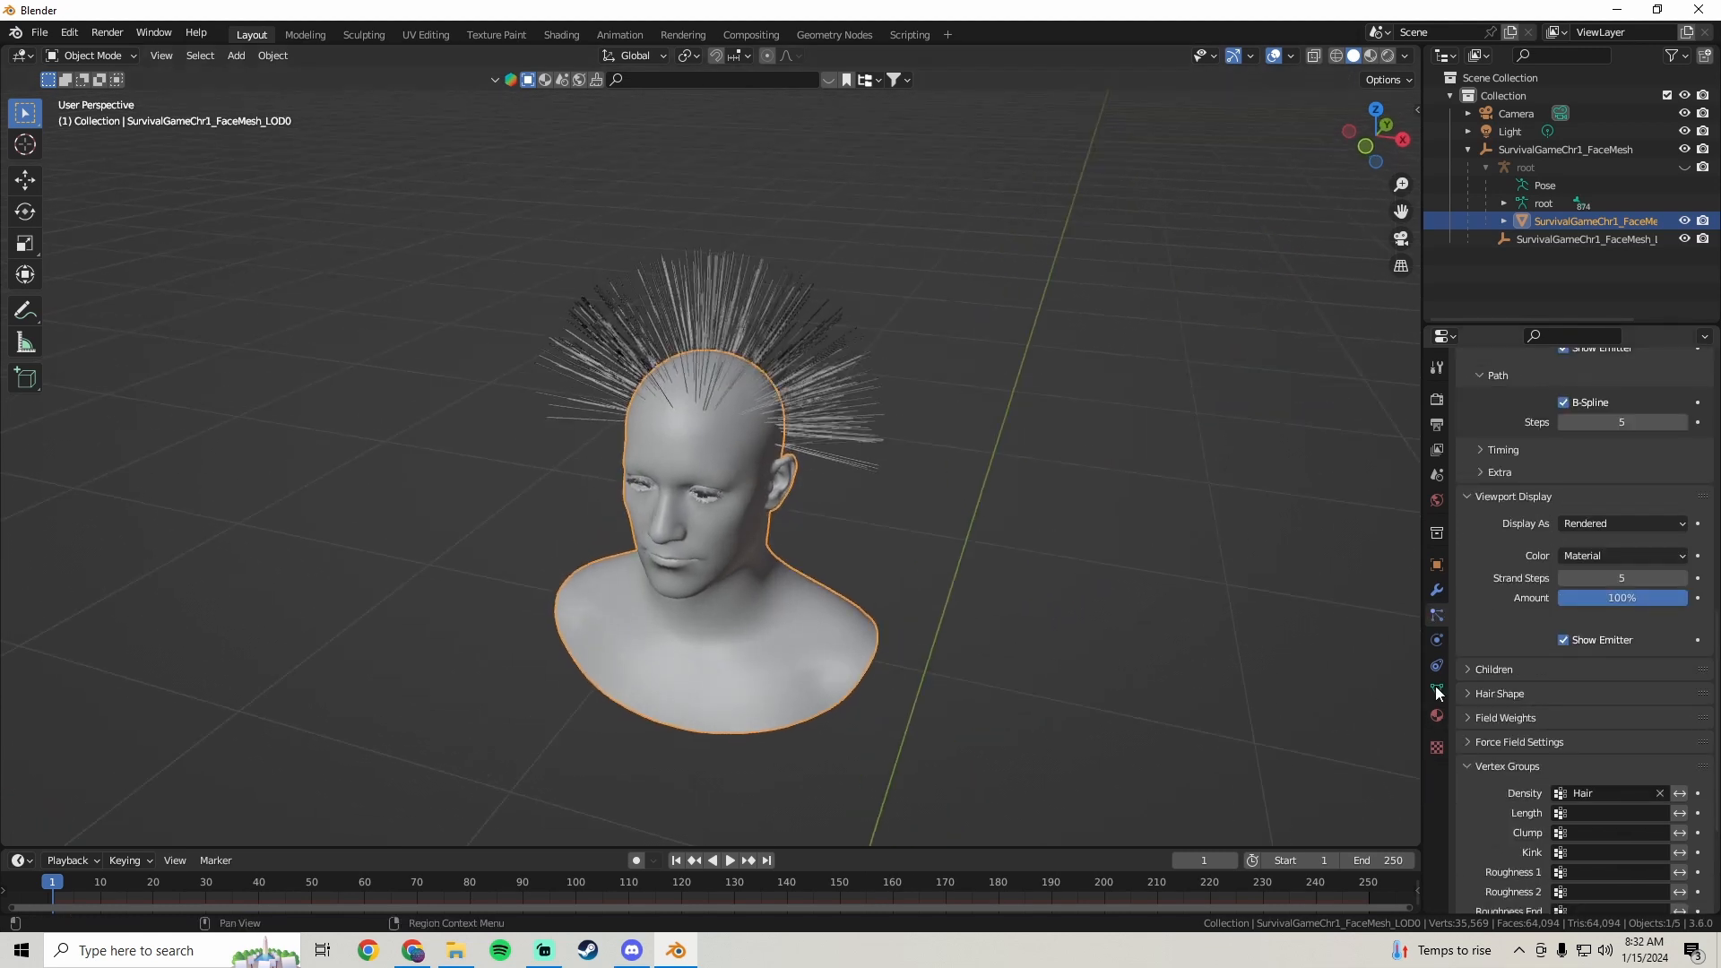
{"action": "left_click", "coordinate": [1369, 57]}
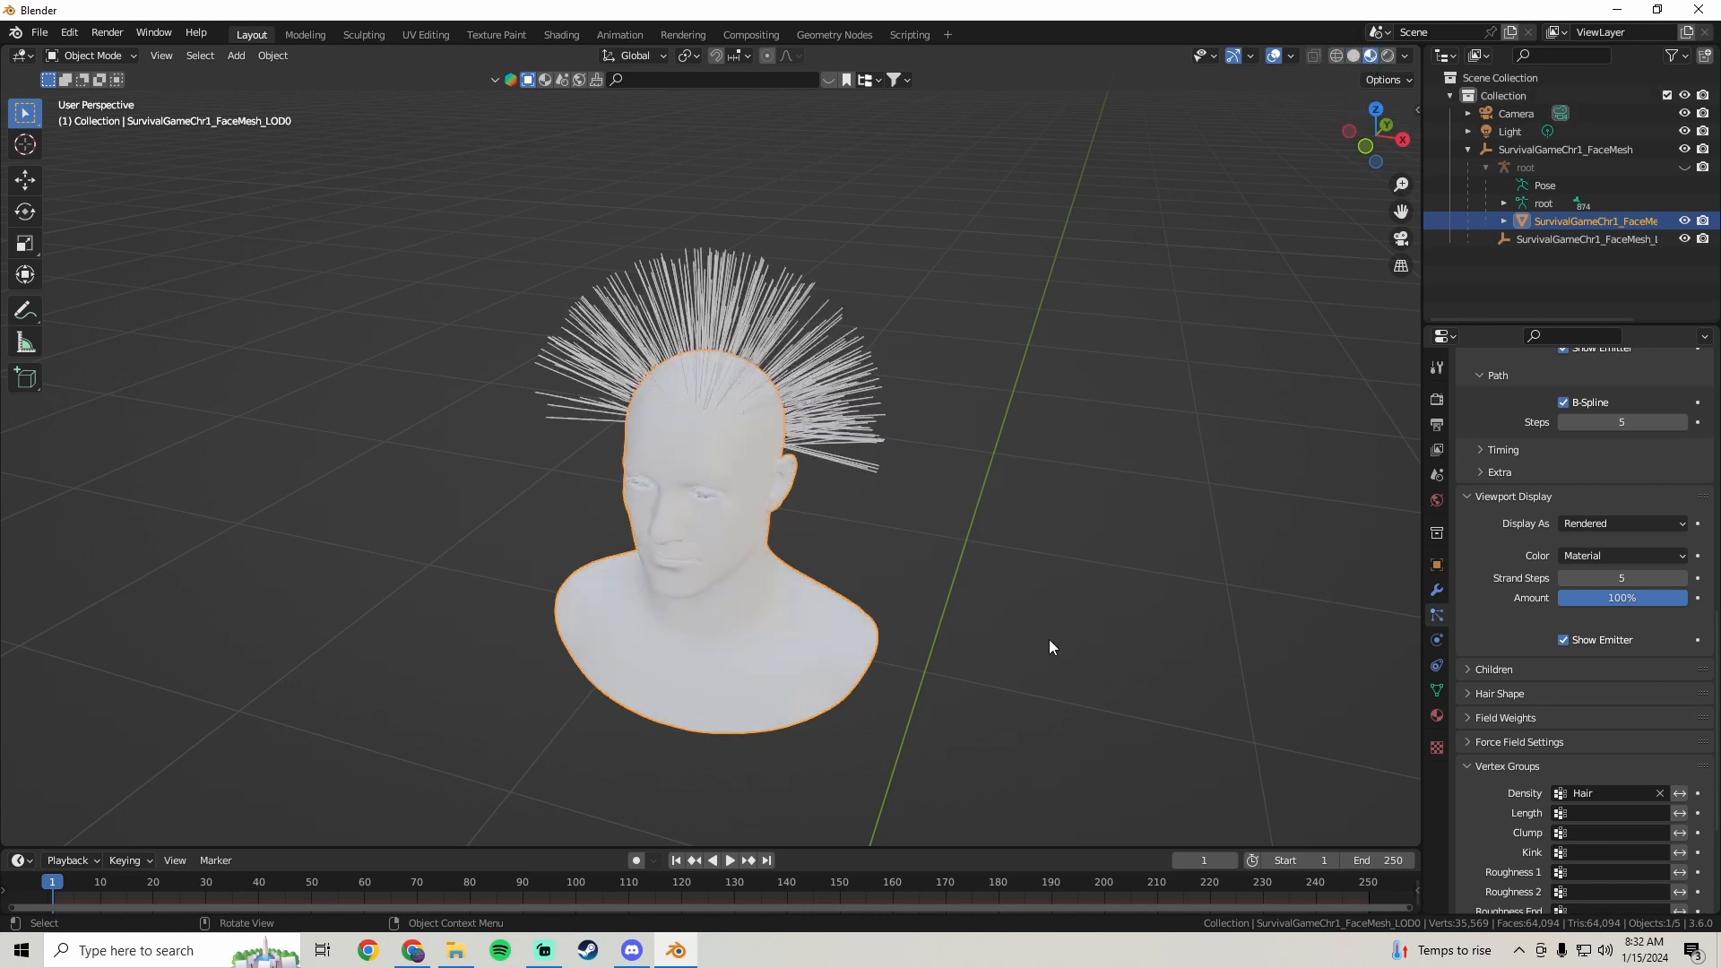
{"action": "left_click", "coordinate": [1436, 715]}
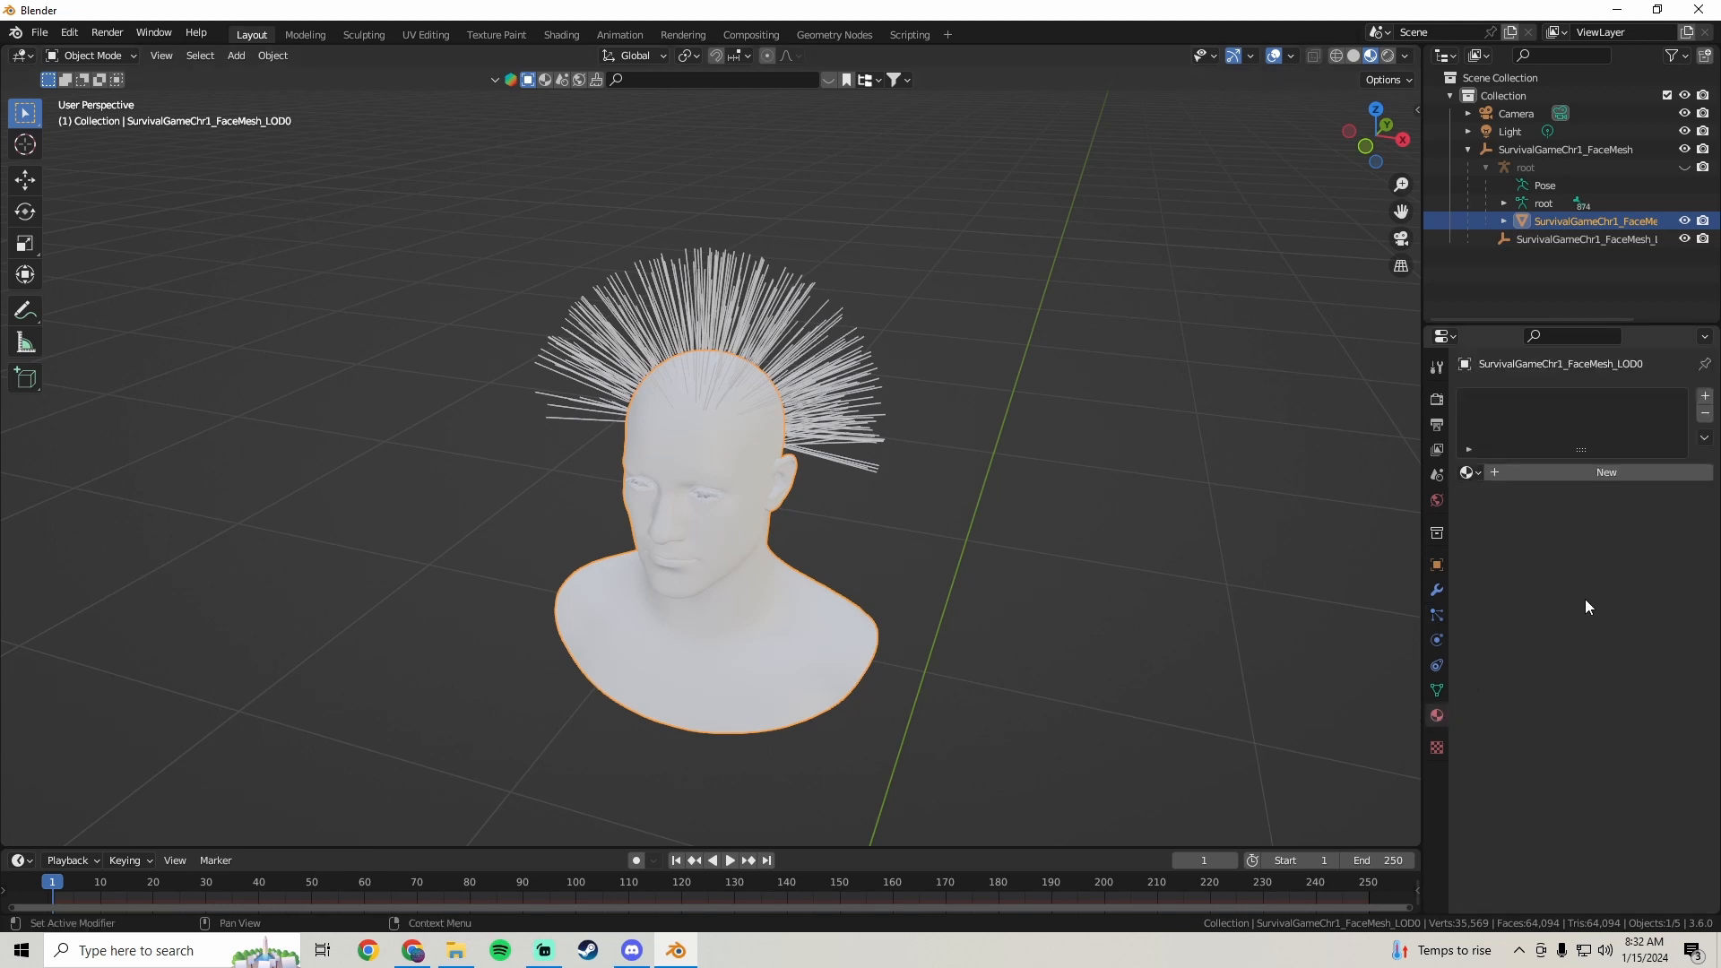
- Add a new default material to the head and a second material named Hair
{"action": "left_click", "coordinate": [1705, 398]}
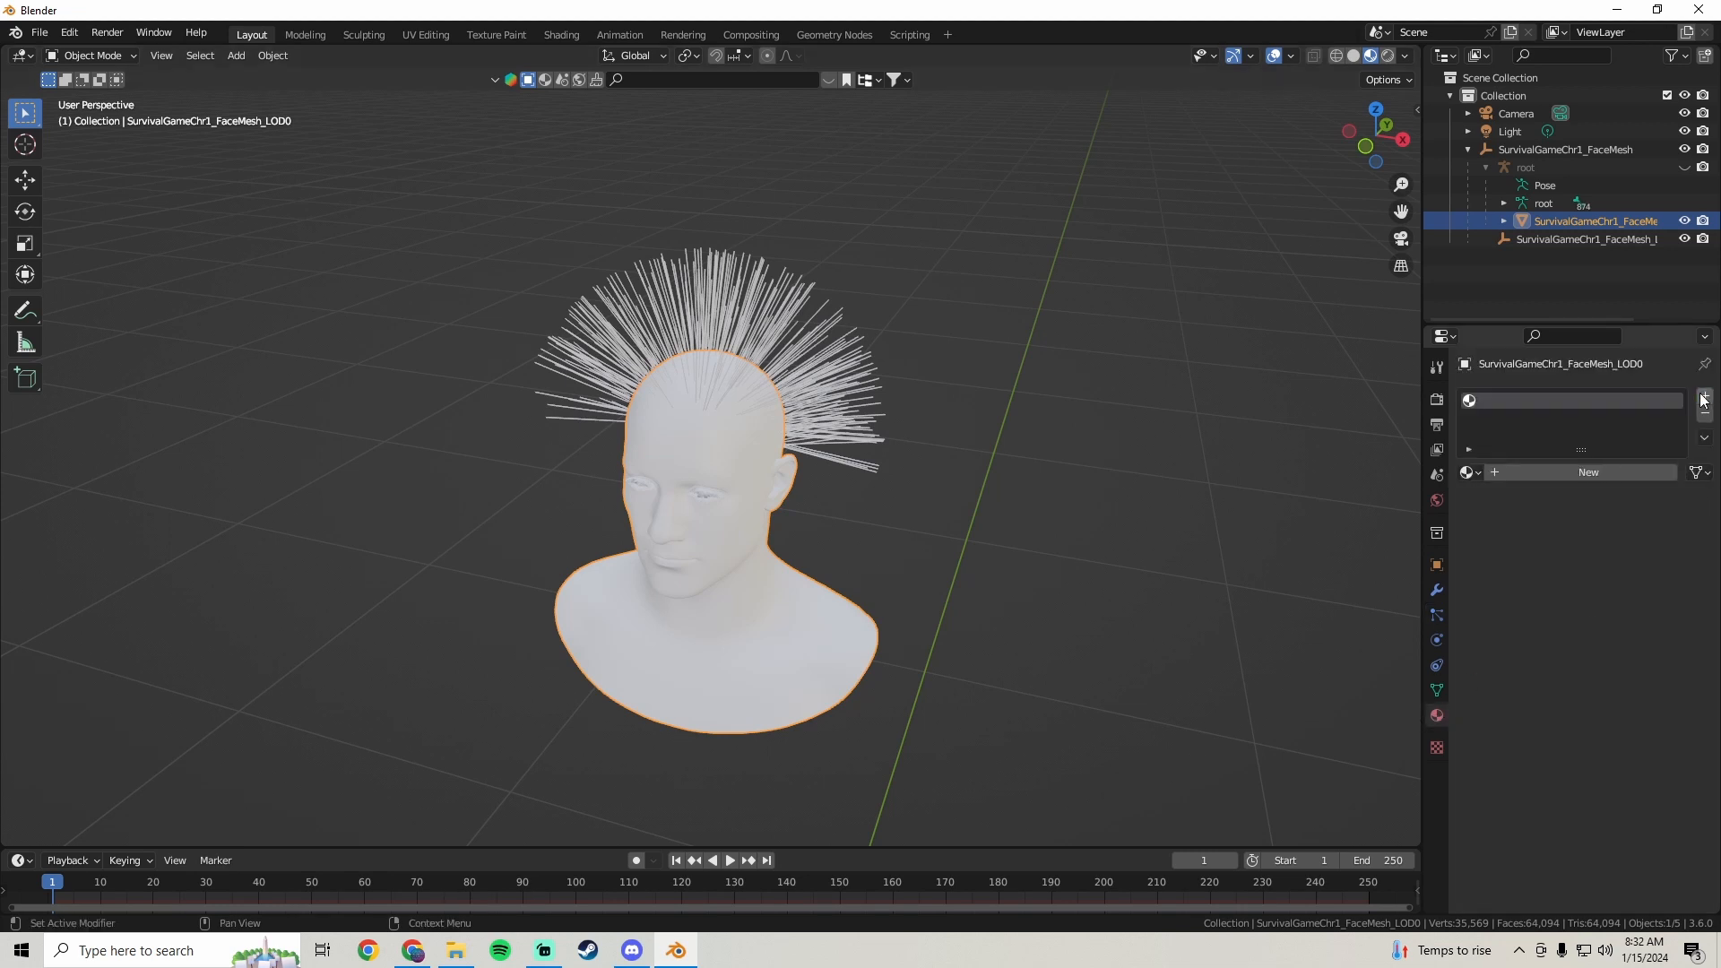
{"action": "left_click", "coordinate": [1606, 472]}
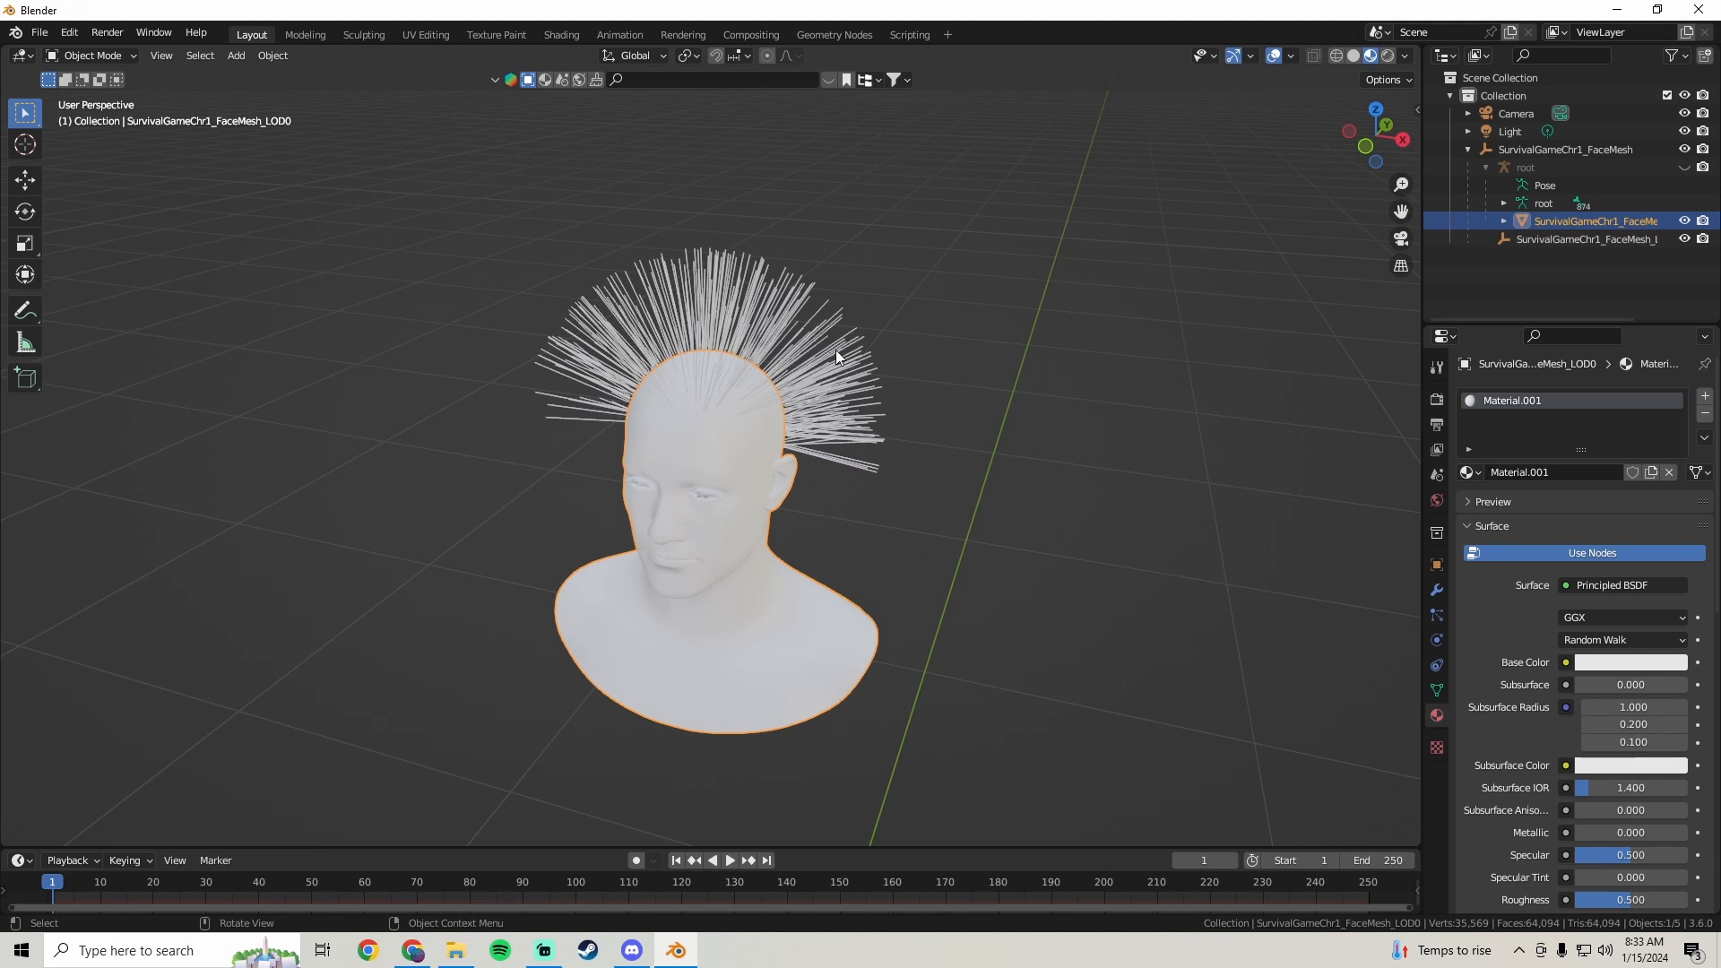
{"action": "left_click", "coordinate": [1705, 397]}
{"action": "left_click", "coordinate": [1590, 506]}
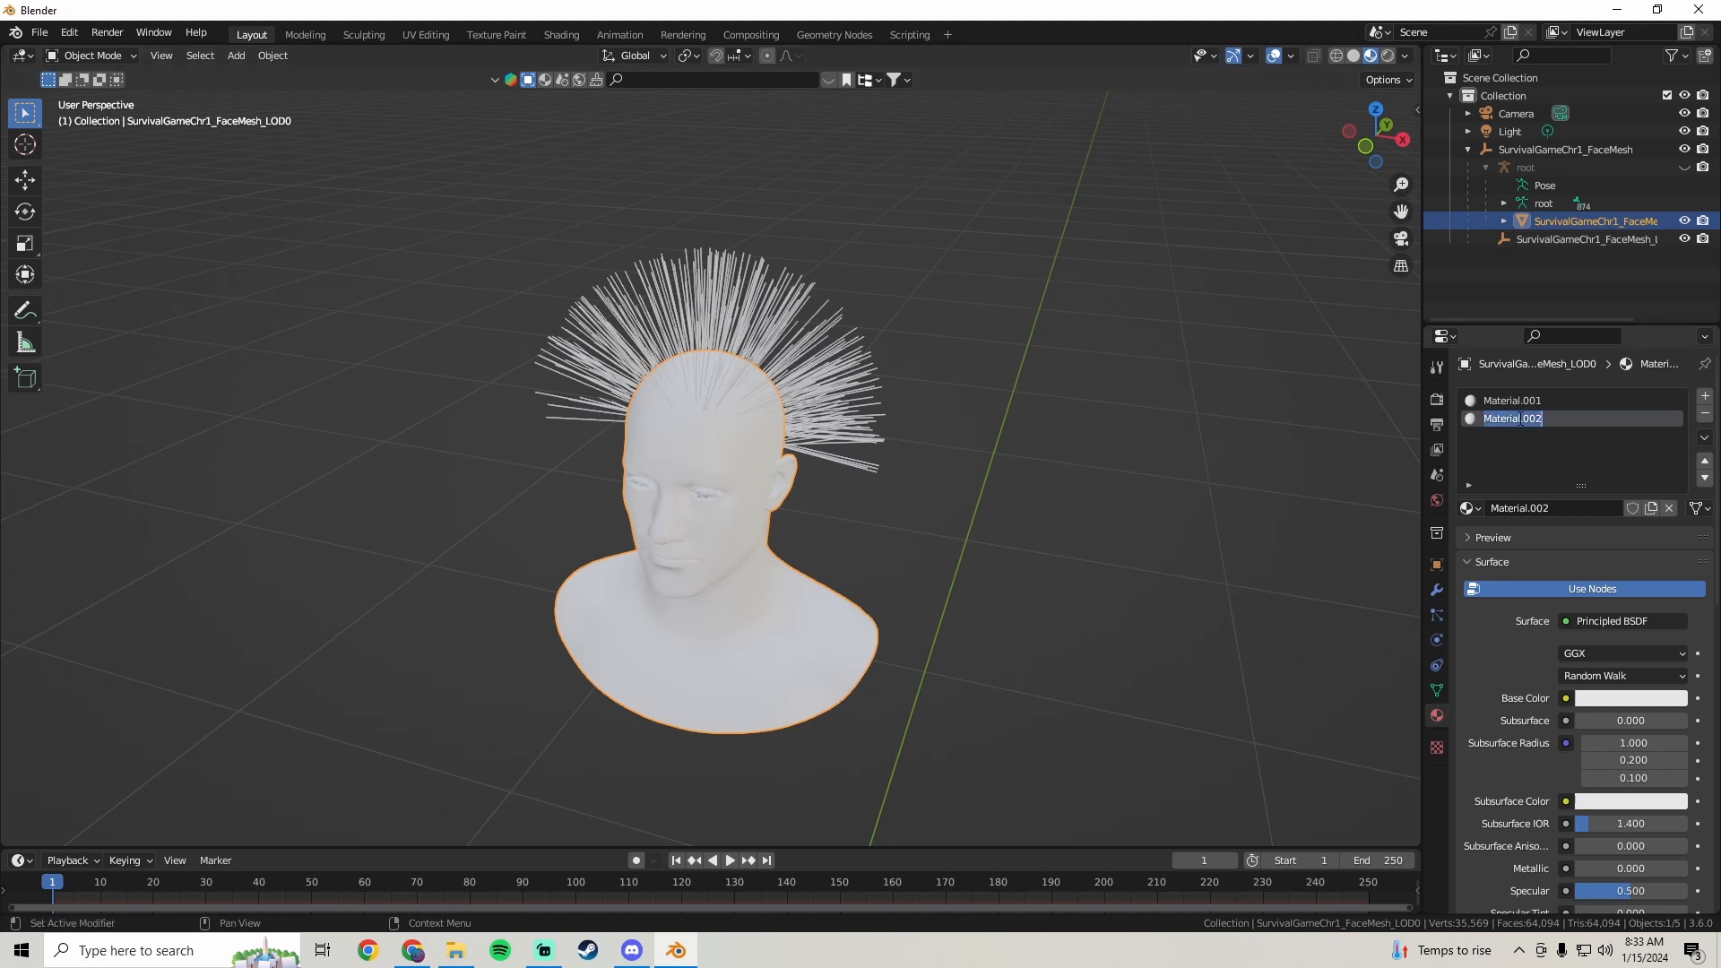
{"action": "type", "text": "Hair"}
{"action": "key", "text": "Return"}
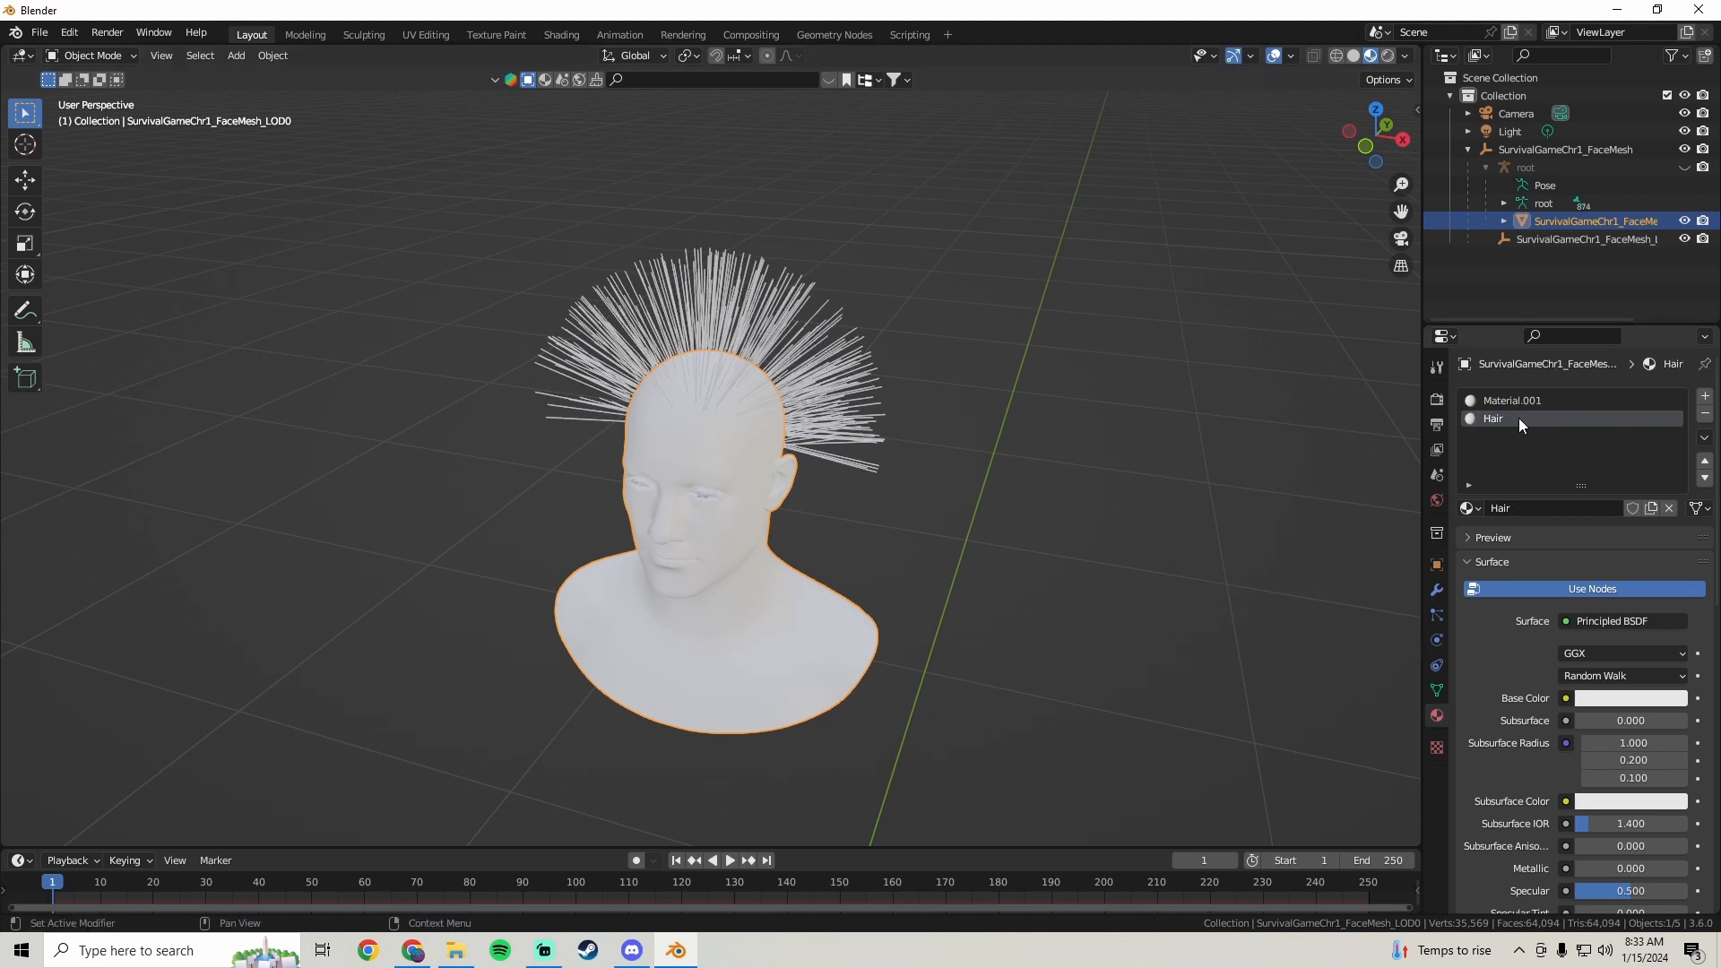
- Assign the Hair material to the particle hair's render settings
{"action": "left_click", "coordinate": [1438, 614]}
{"action": "scroll", "coordinate": [1479, 584], "scroll_direction": "down", "scroll_amount": 8}
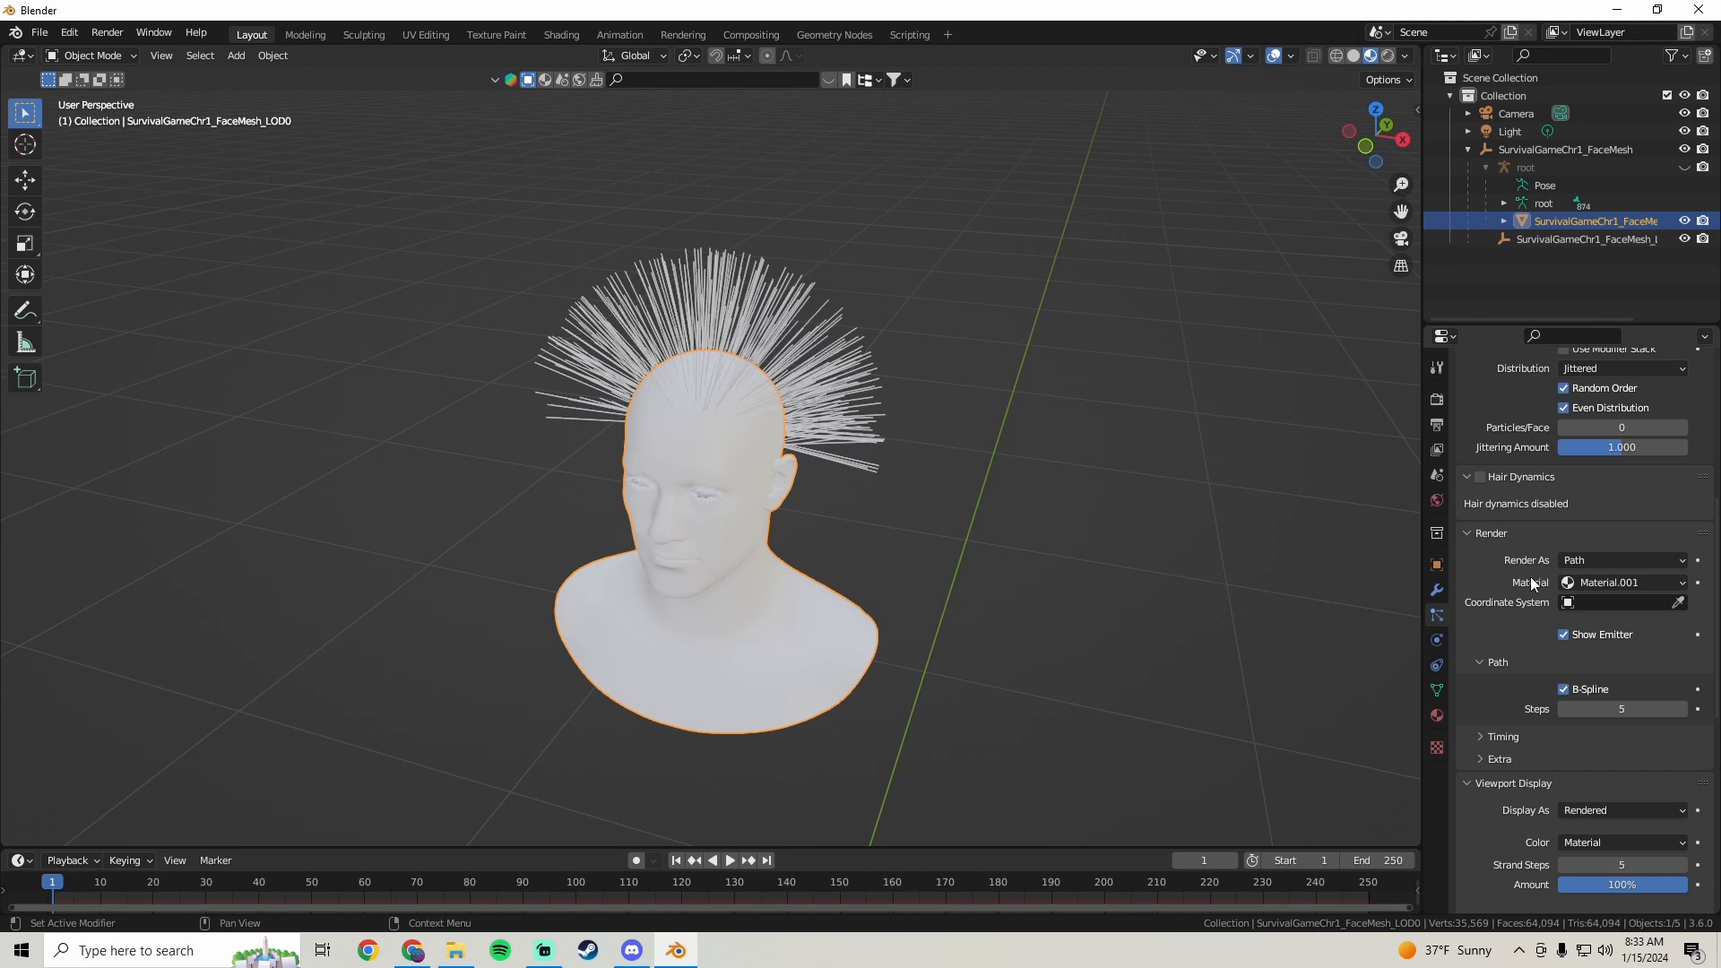
{"action": "left_click", "coordinate": [1621, 583]}
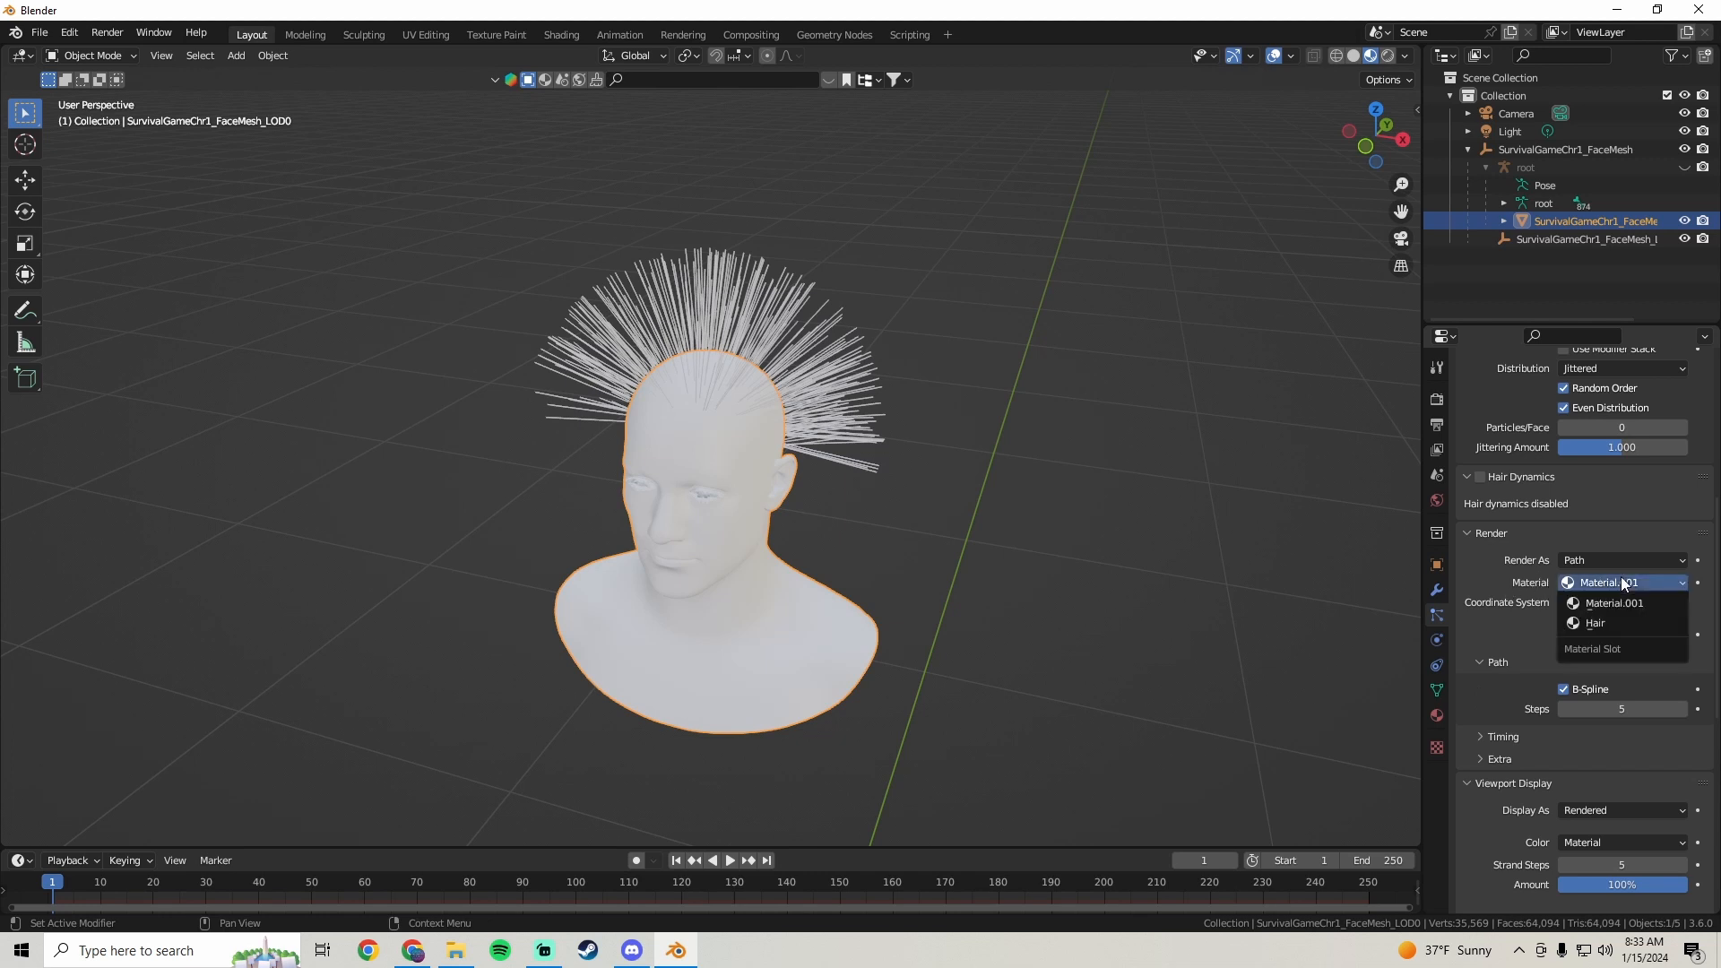
{"action": "left_click", "coordinate": [1593, 622]}
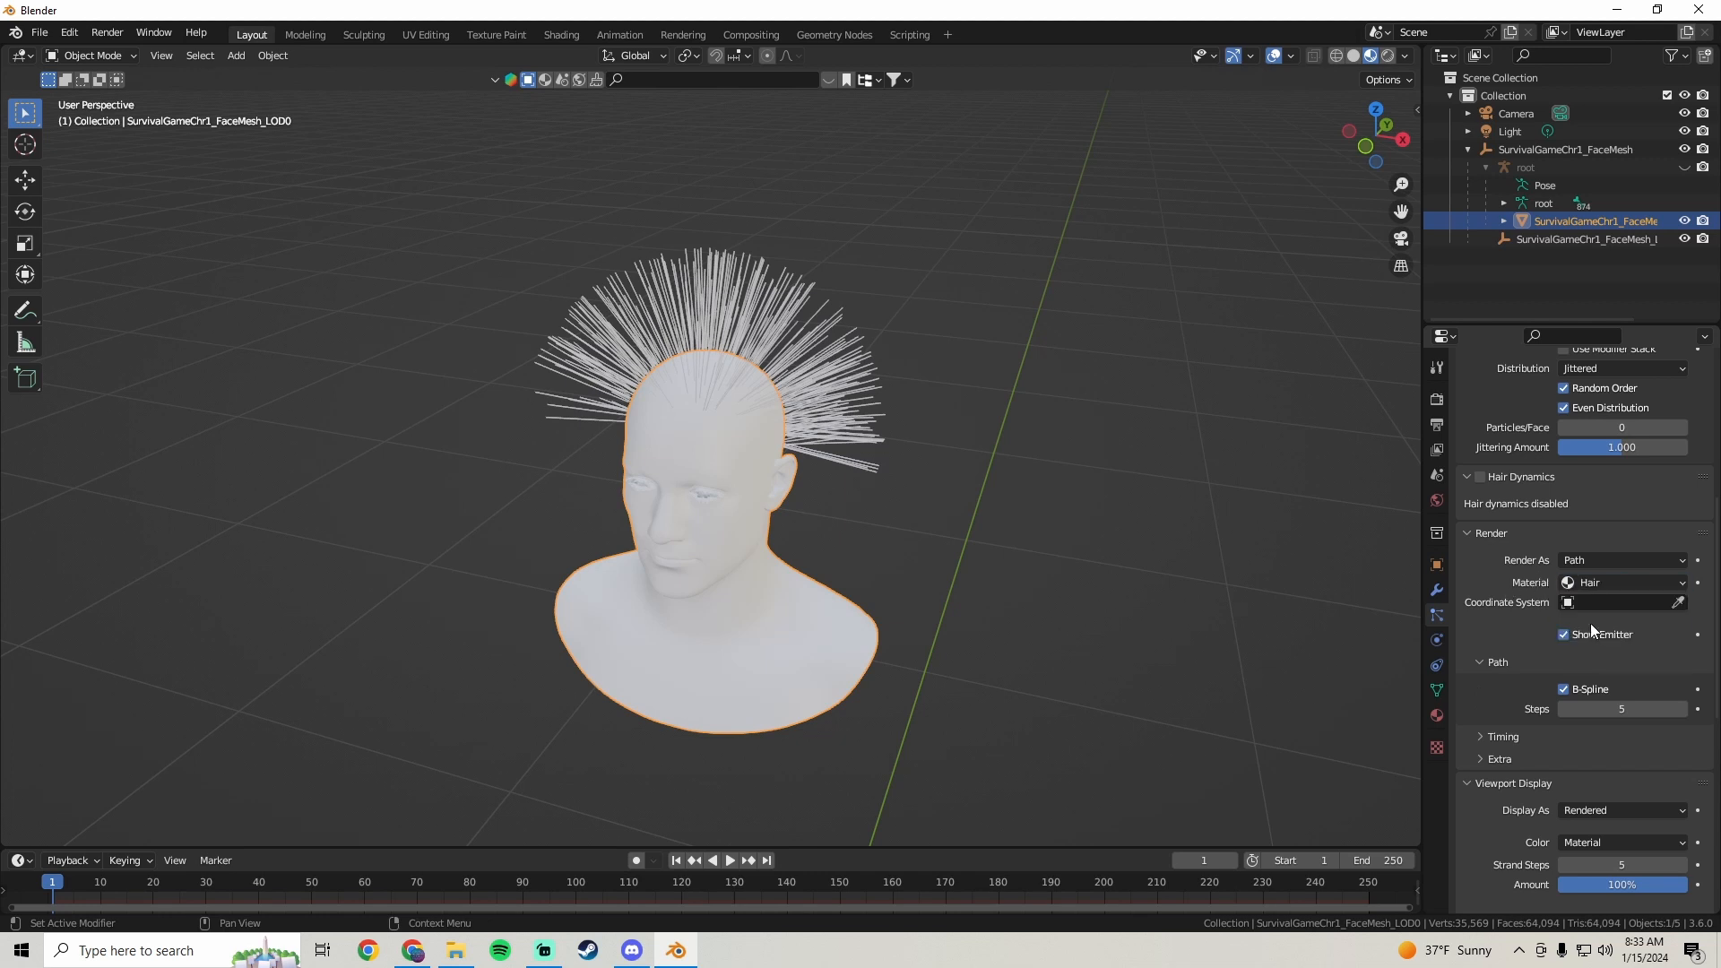
- Set the Hair material's base color to black
{"action": "left_click", "coordinate": [1437, 713]}
{"action": "scroll", "coordinate": [1509, 669], "scroll_direction": "up", "scroll_amount": 4}
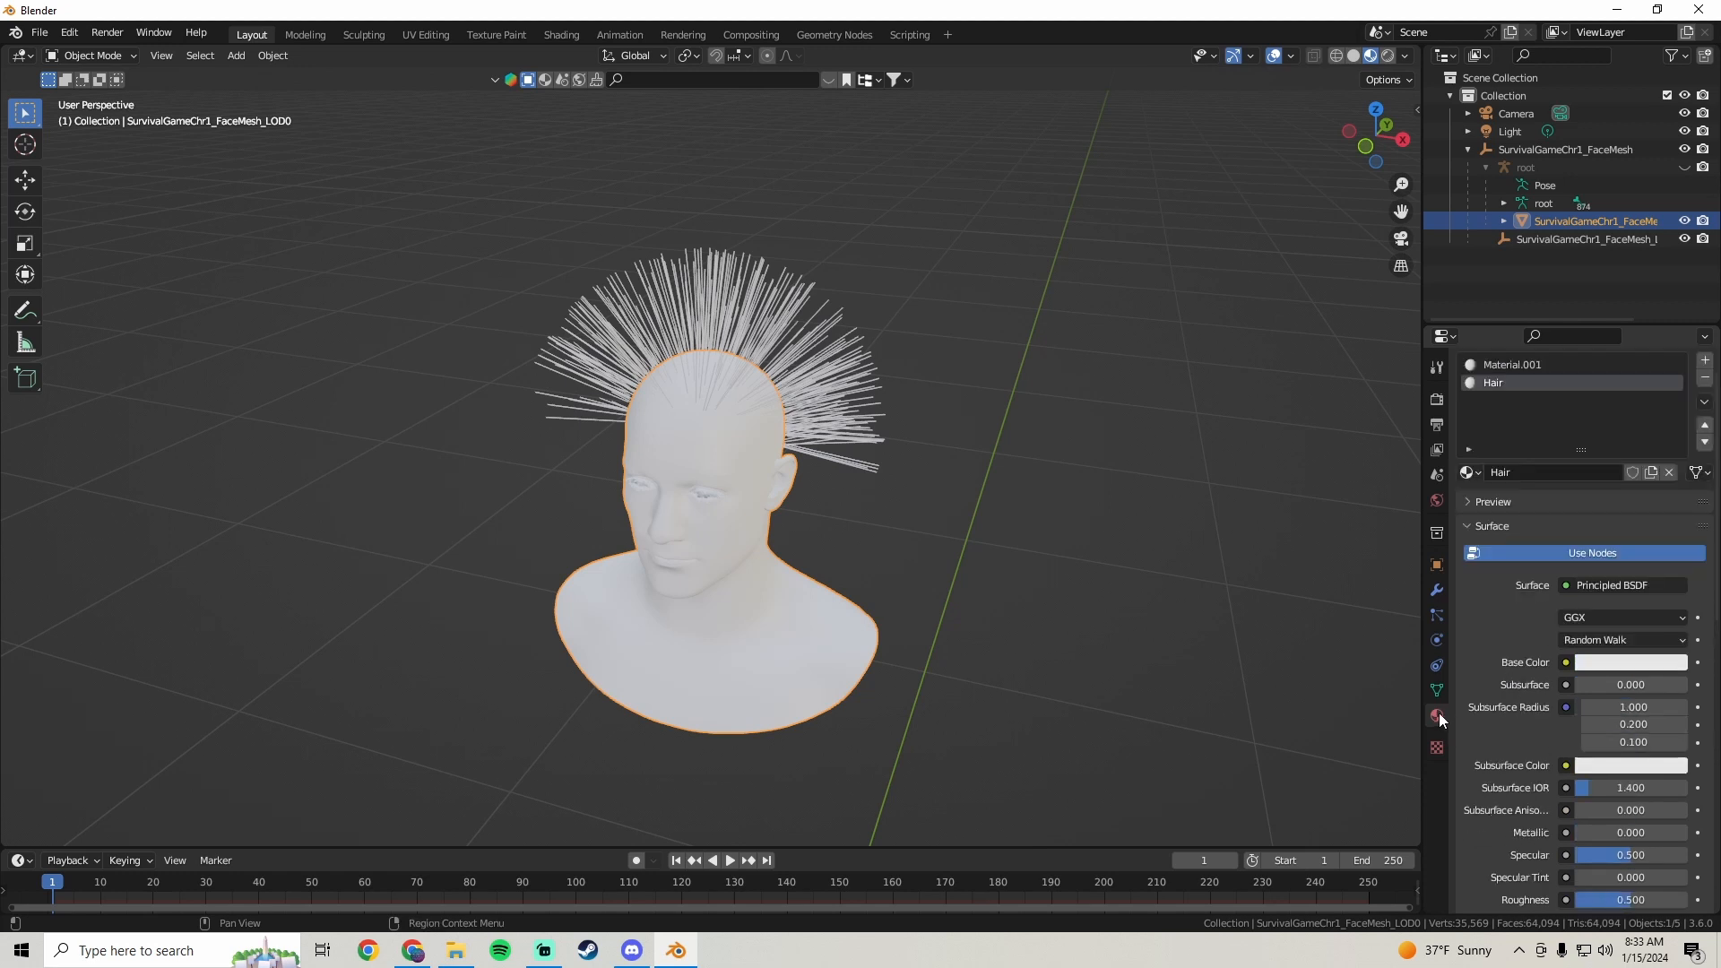
{"action": "left_click", "coordinate": [1637, 665]}
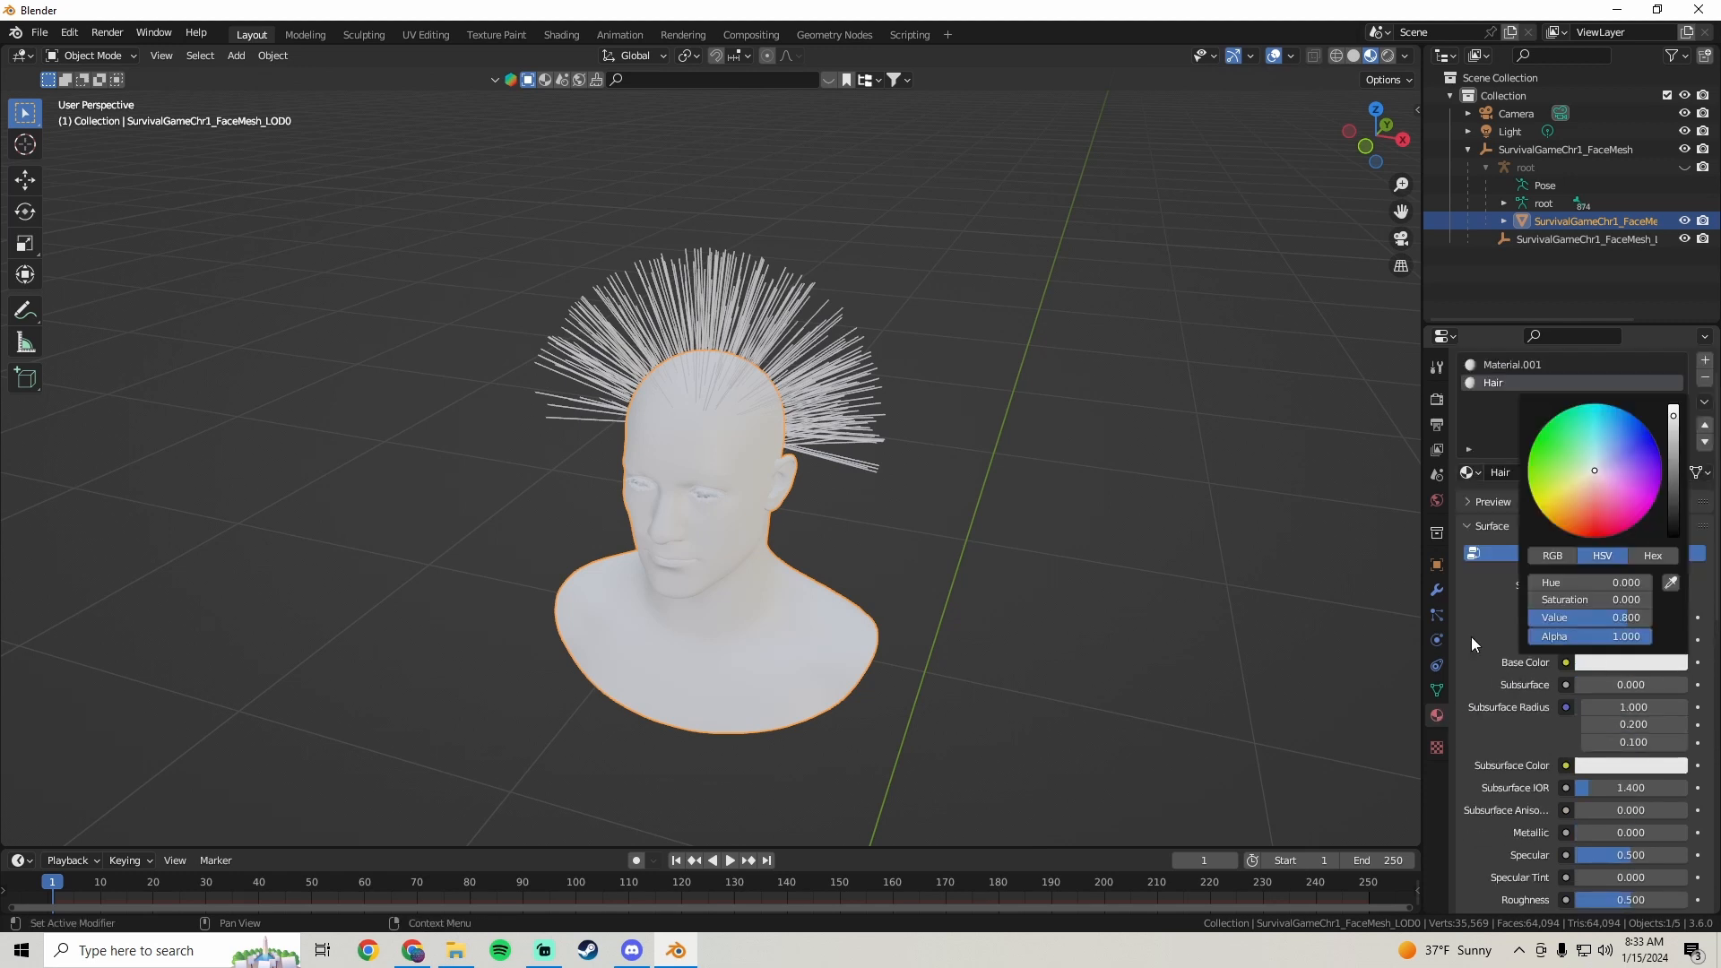
{"action": "mouse_move", "coordinate": [1594, 471]}
{"action": "left_mouse_down"}
{"action": "mouse_move", "coordinate": [1658, 471]}
{"action": "mouse_move", "coordinate": [1561, 529]}
{"action": "mouse_move", "coordinate": [1595, 536]}
{"action": "mouse_move", "coordinate": [1652, 504]}
{"action": "mouse_move", "coordinate": [1669, 536]}
{"action": "left_mouse_up"}
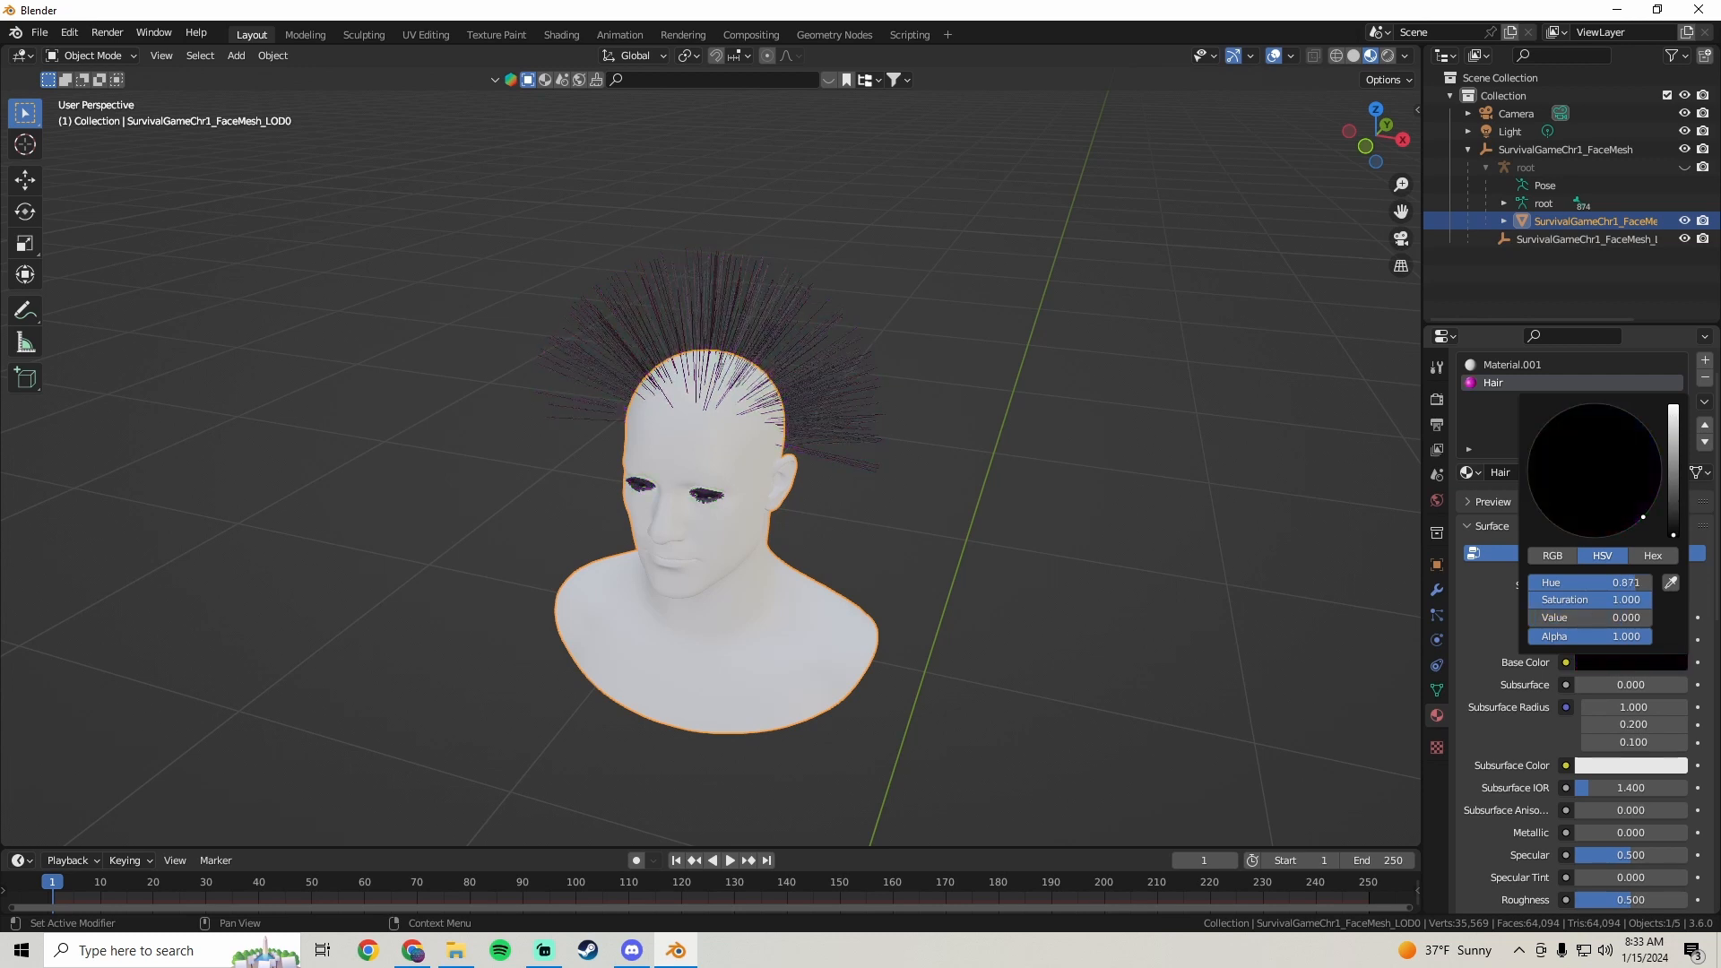
- Switch the head mesh from Object Mode to Particle Edit mode
{"action": "mouse_move", "coordinate": [887, 394]}
{"action": "middle_mouse_down"}
{"action": "mouse_move", "coordinate": [835, 379]}
{"action": "mouse_move", "coordinate": [632, 396]}
{"action": "mouse_move", "coordinate": [927, 407]}
{"action": "mouse_move", "coordinate": [945, 367]}
{"action": "mouse_move", "coordinate": [926, 392]}
{"action": "mouse_move", "coordinate": [788, 403]}
{"action": "mouse_move", "coordinate": [966, 398]}
{"action": "mouse_move", "coordinate": [891, 361]}
{"action": "middle_mouse_up"}
{"action": "scroll", "coordinate": [896, 392], "scroll_direction": "up", "scroll_amount": 1}
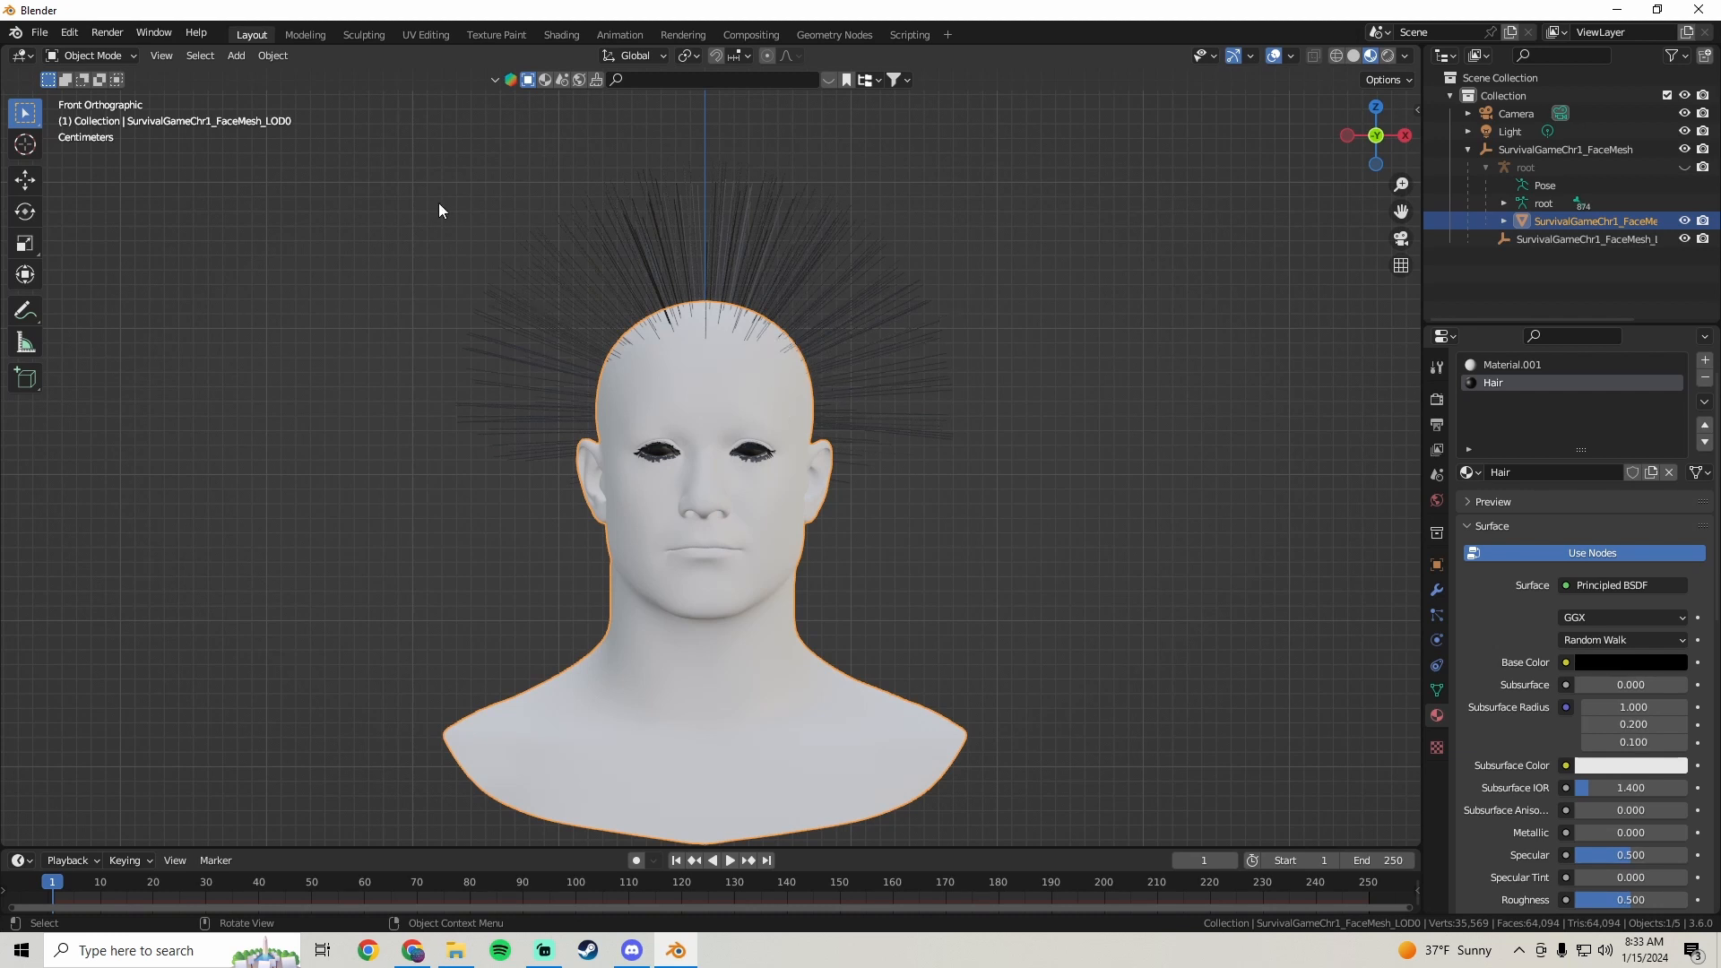
{"action": "left_click", "coordinate": [94, 55]}
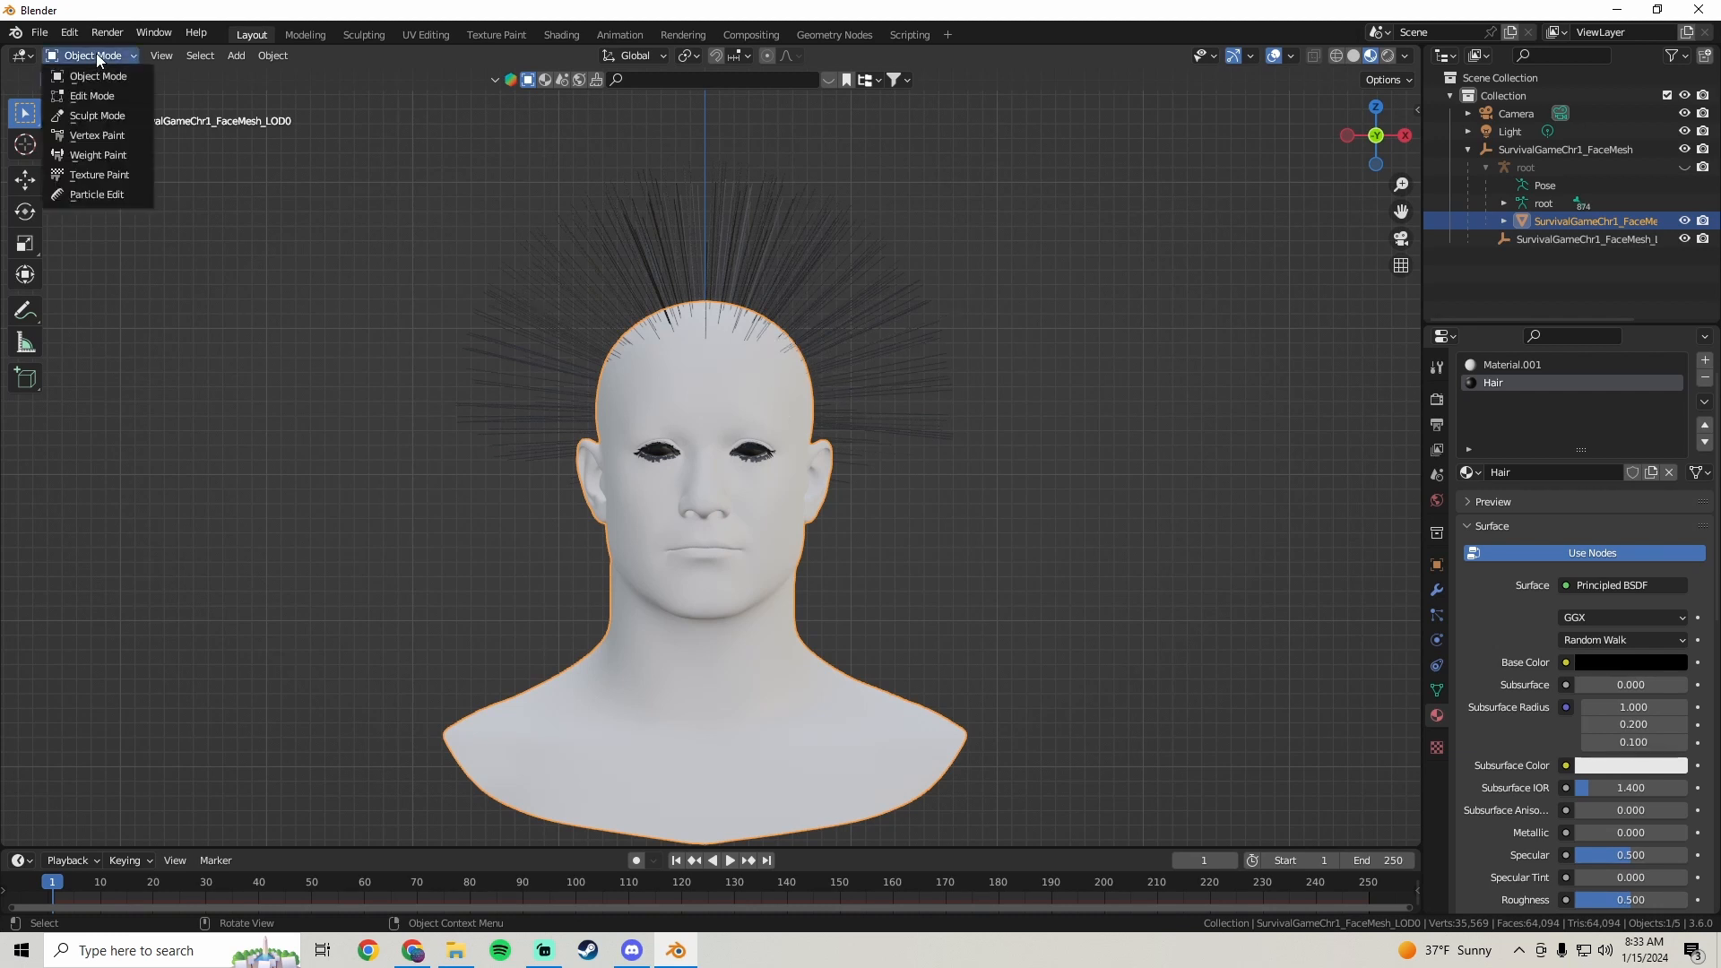
{"action": "left_click", "coordinate": [97, 198]}
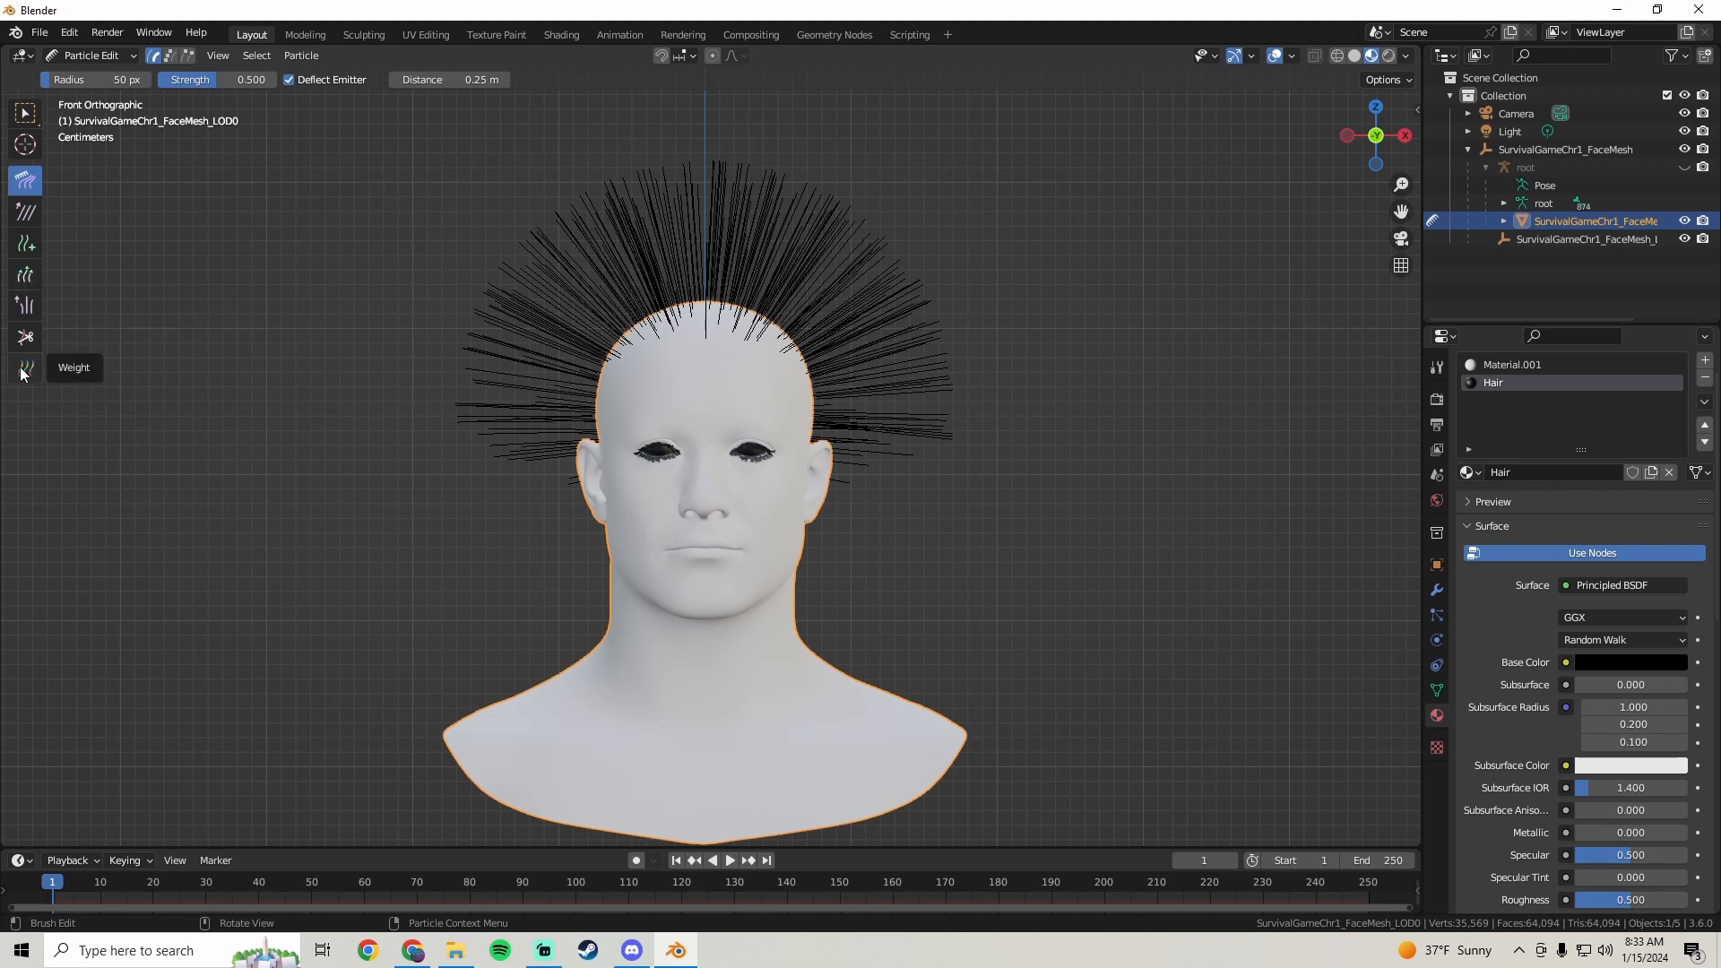
- Try combing the hair down over one side of the head and undo the strokes
{"action": "middle_click_drag", "start_coordinate": [655, 305], "coordinate": [549, 332]}
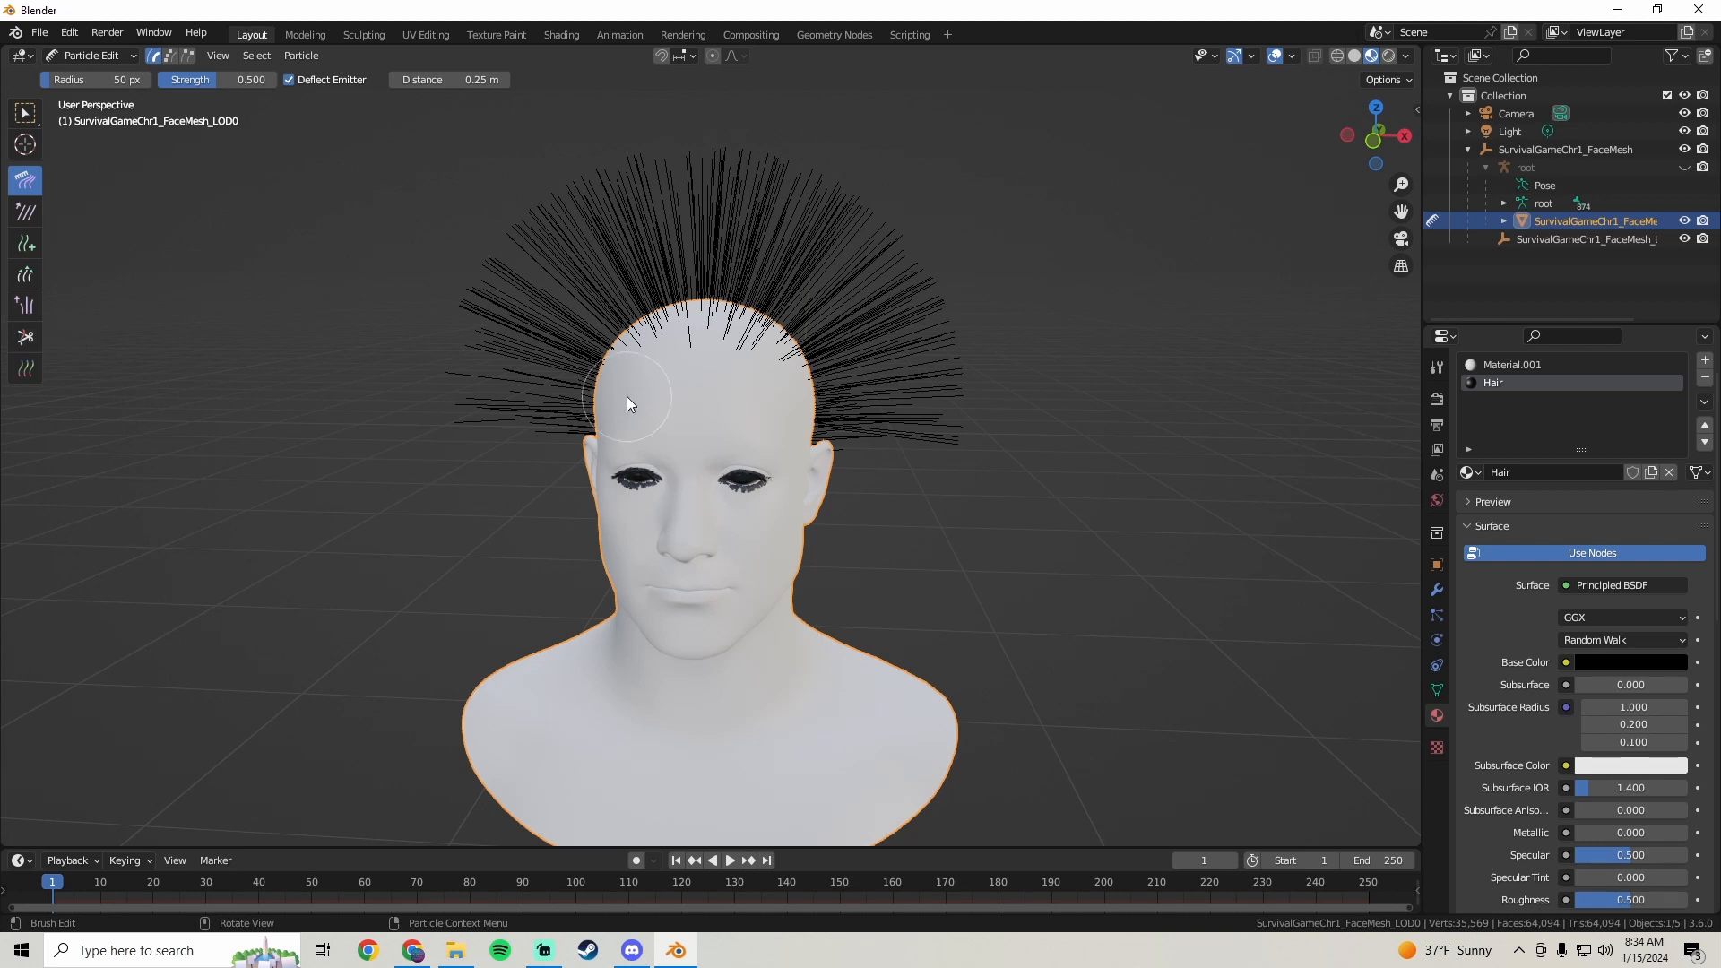
{"action": "middle_click_drag", "start_coordinate": [627, 396], "coordinate": [731, 429]}
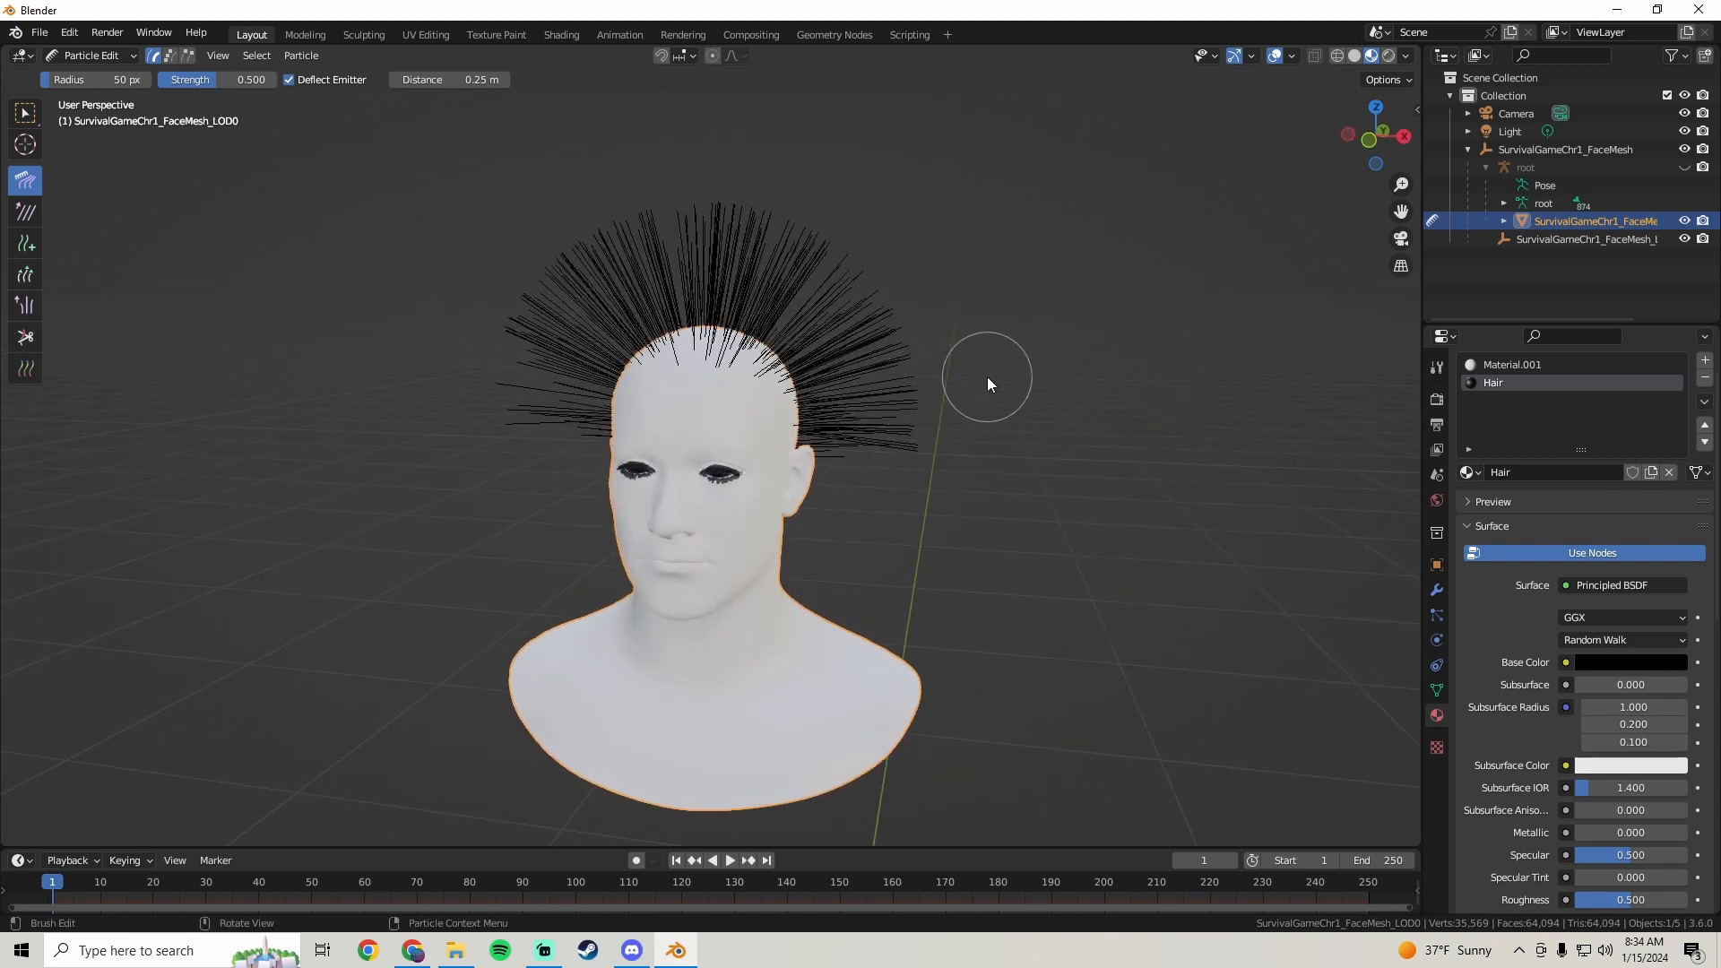
{"action": "mouse_move", "coordinate": [987, 377]}
{"action": "middle_mouse_down"}
{"action": "mouse_move", "coordinate": [1031, 365]}
{"action": "mouse_move", "coordinate": [913, 374]}
{"action": "mouse_move", "coordinate": [968, 363]}
{"action": "mouse_move", "coordinate": [677, 314]}
{"action": "mouse_move", "coordinate": [638, 326]}
{"action": "mouse_move", "coordinate": [709, 328]}
{"action": "middle_mouse_up"}
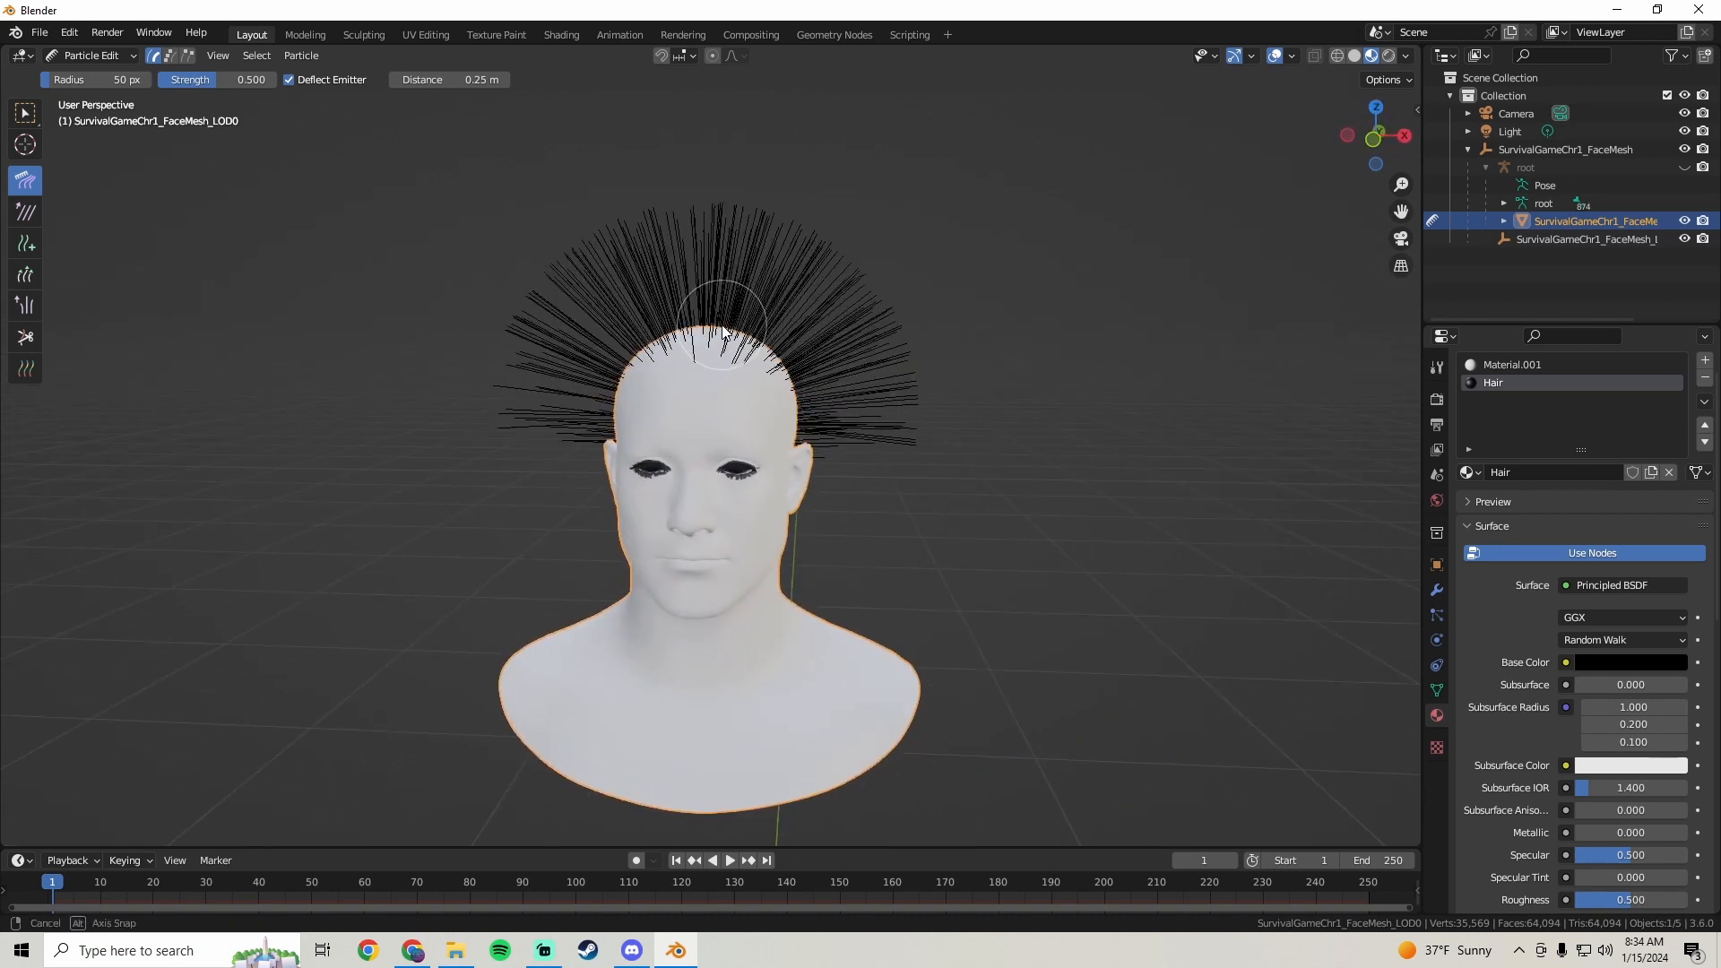
{"action": "mouse_move", "coordinate": [734, 191]}
{"action": "left_mouse_down"}
{"action": "mouse_move", "coordinate": [772, 315]}
{"action": "mouse_move", "coordinate": [901, 472]}
{"action": "left_mouse_up"}
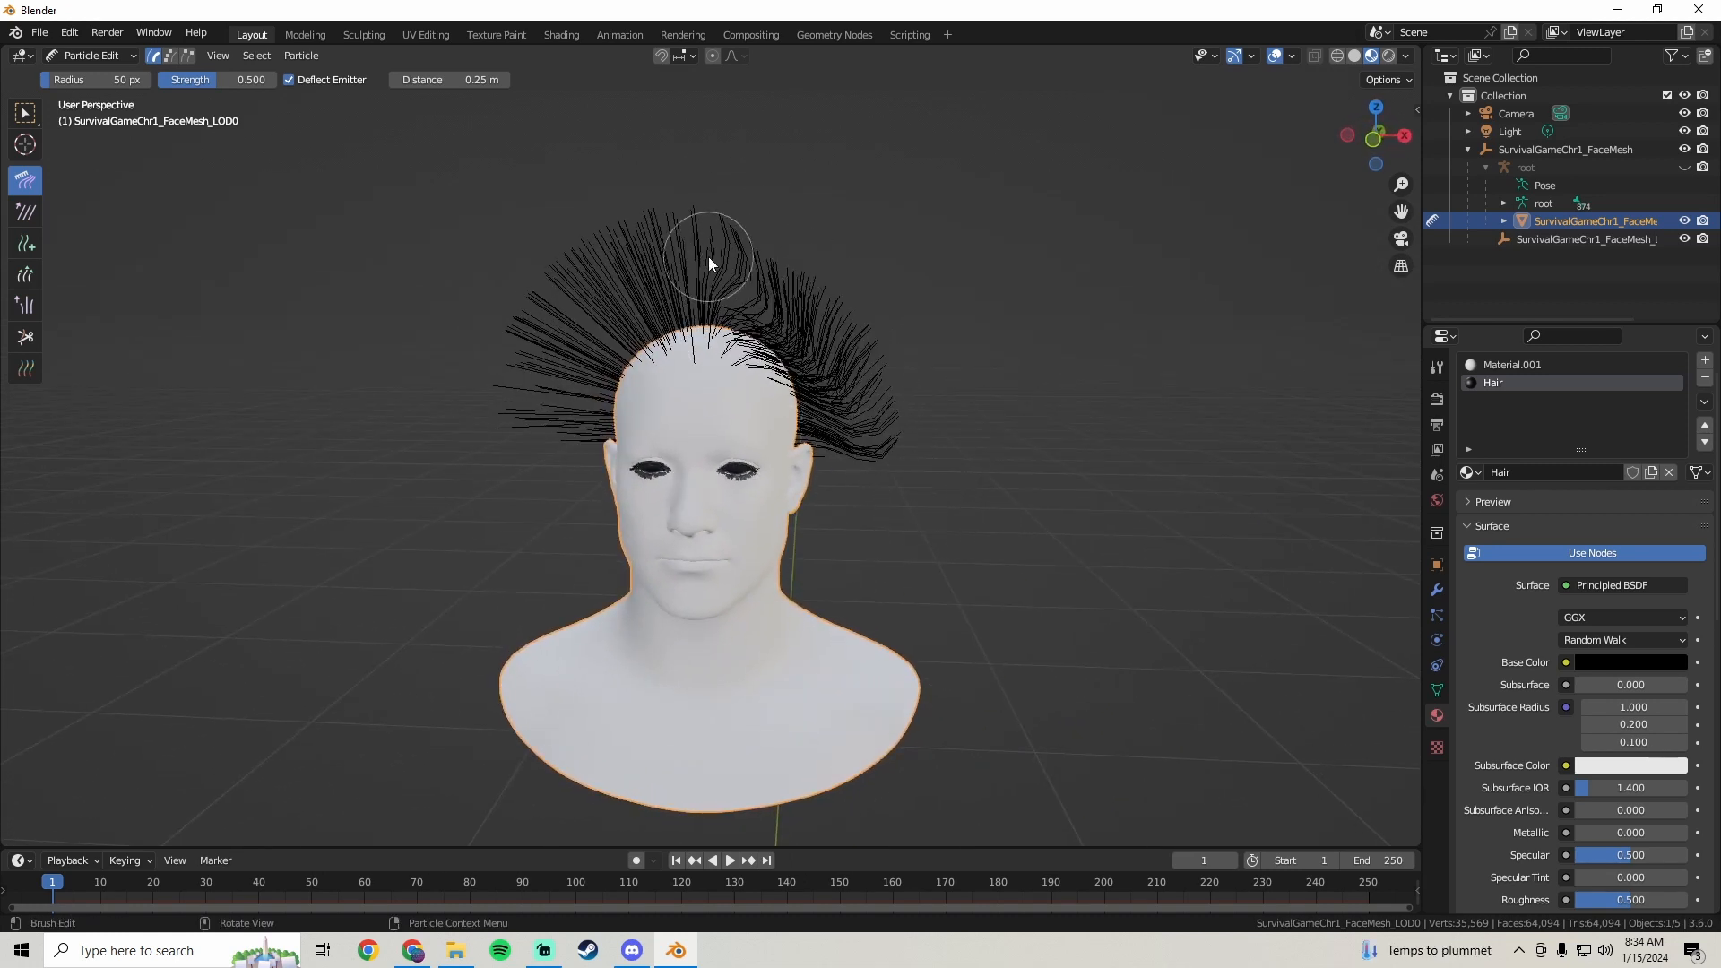
{"action": "left_click_drag", "start_coordinate": [708, 256], "coordinate": [922, 533]}
{"action": "key", "text": "ctrl+z"}
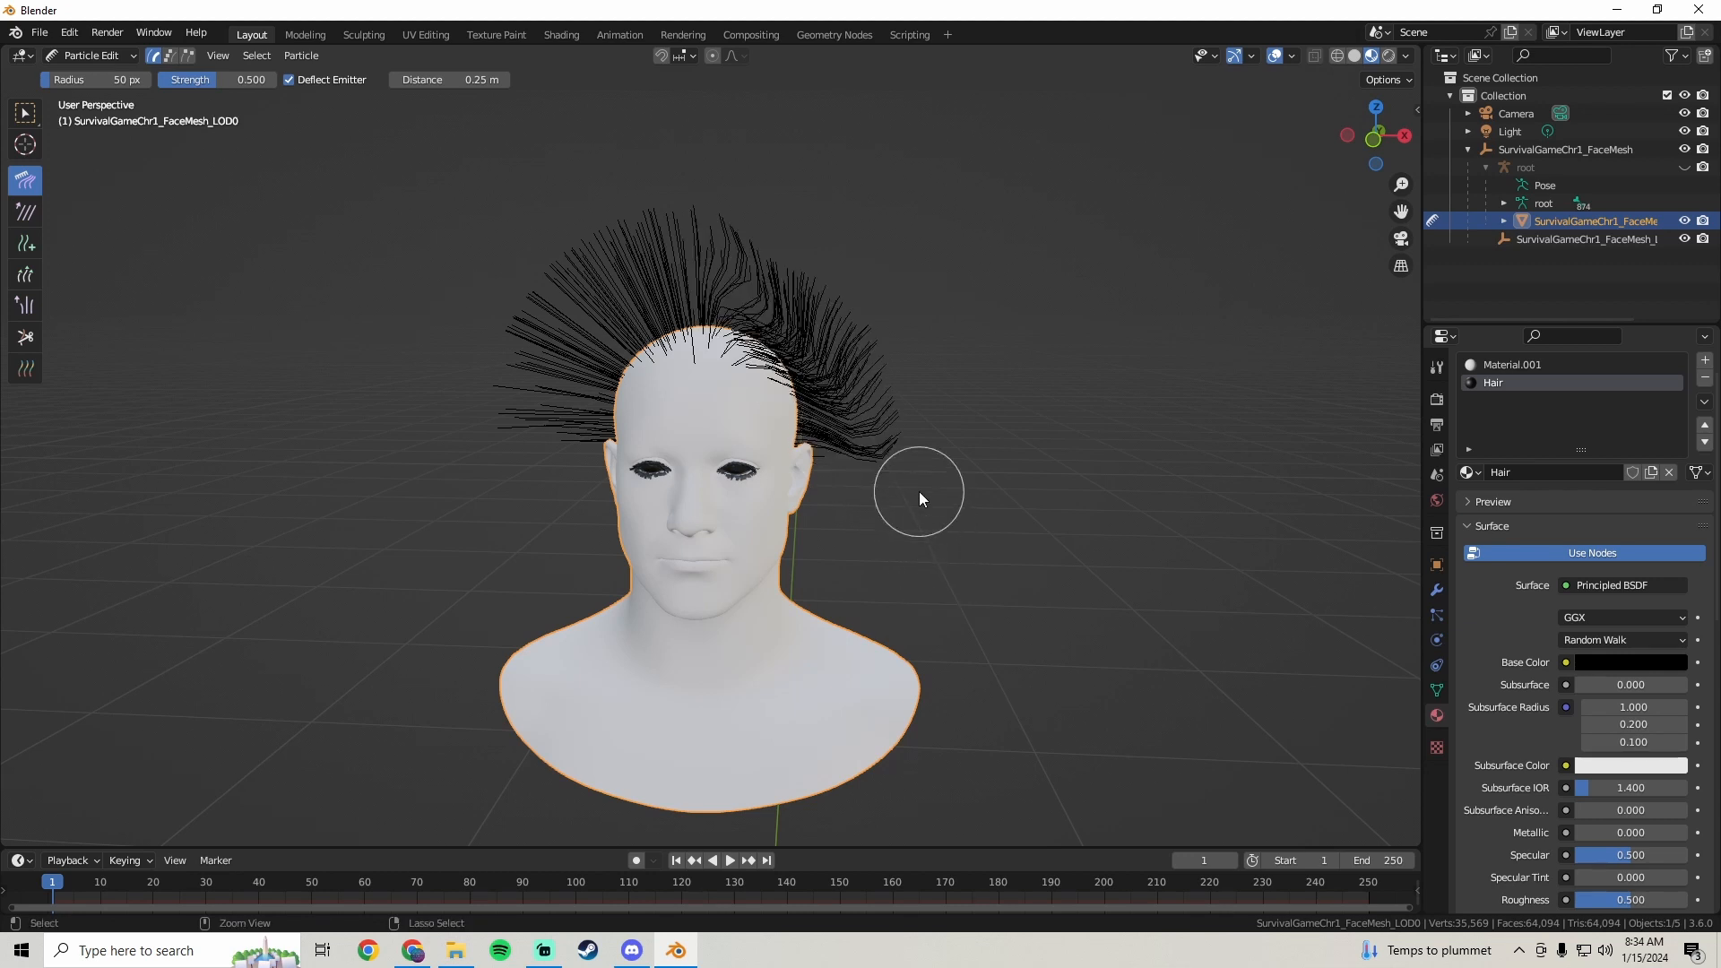
{"action": "key", "text": "ctrl+z"}
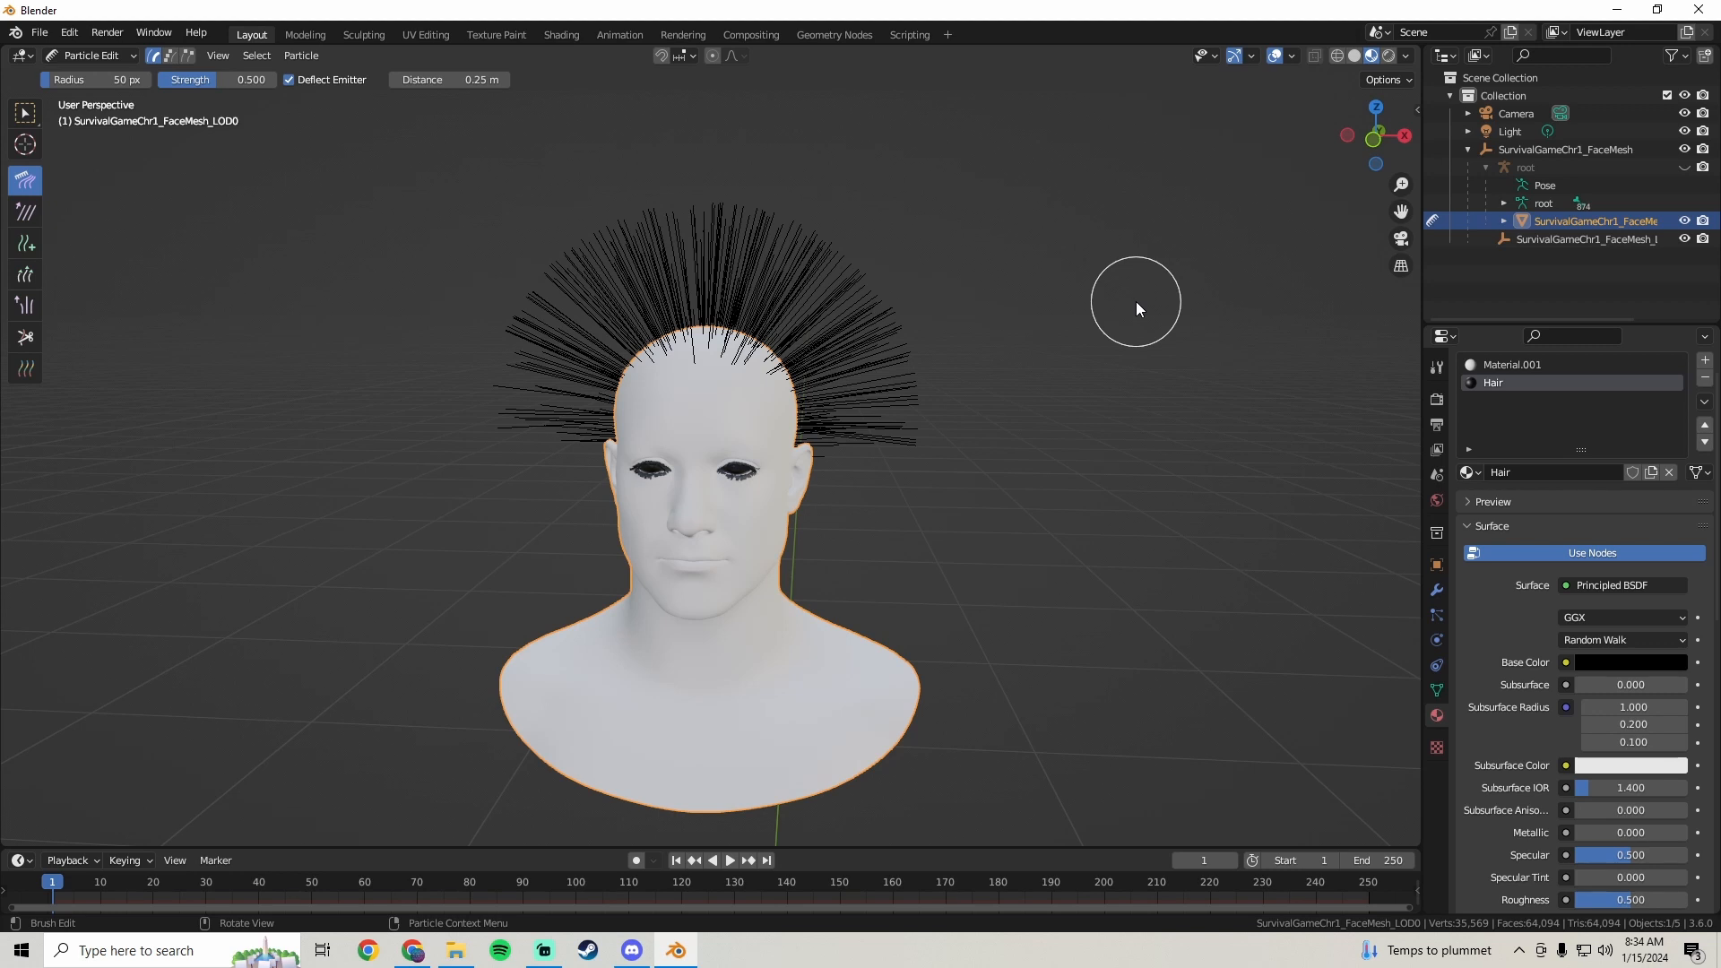
- Turn off Deflect Emitter and stop preserving Strand Lengths and Root Positions for the Comb brush
{"action": "key", "text": "n"}
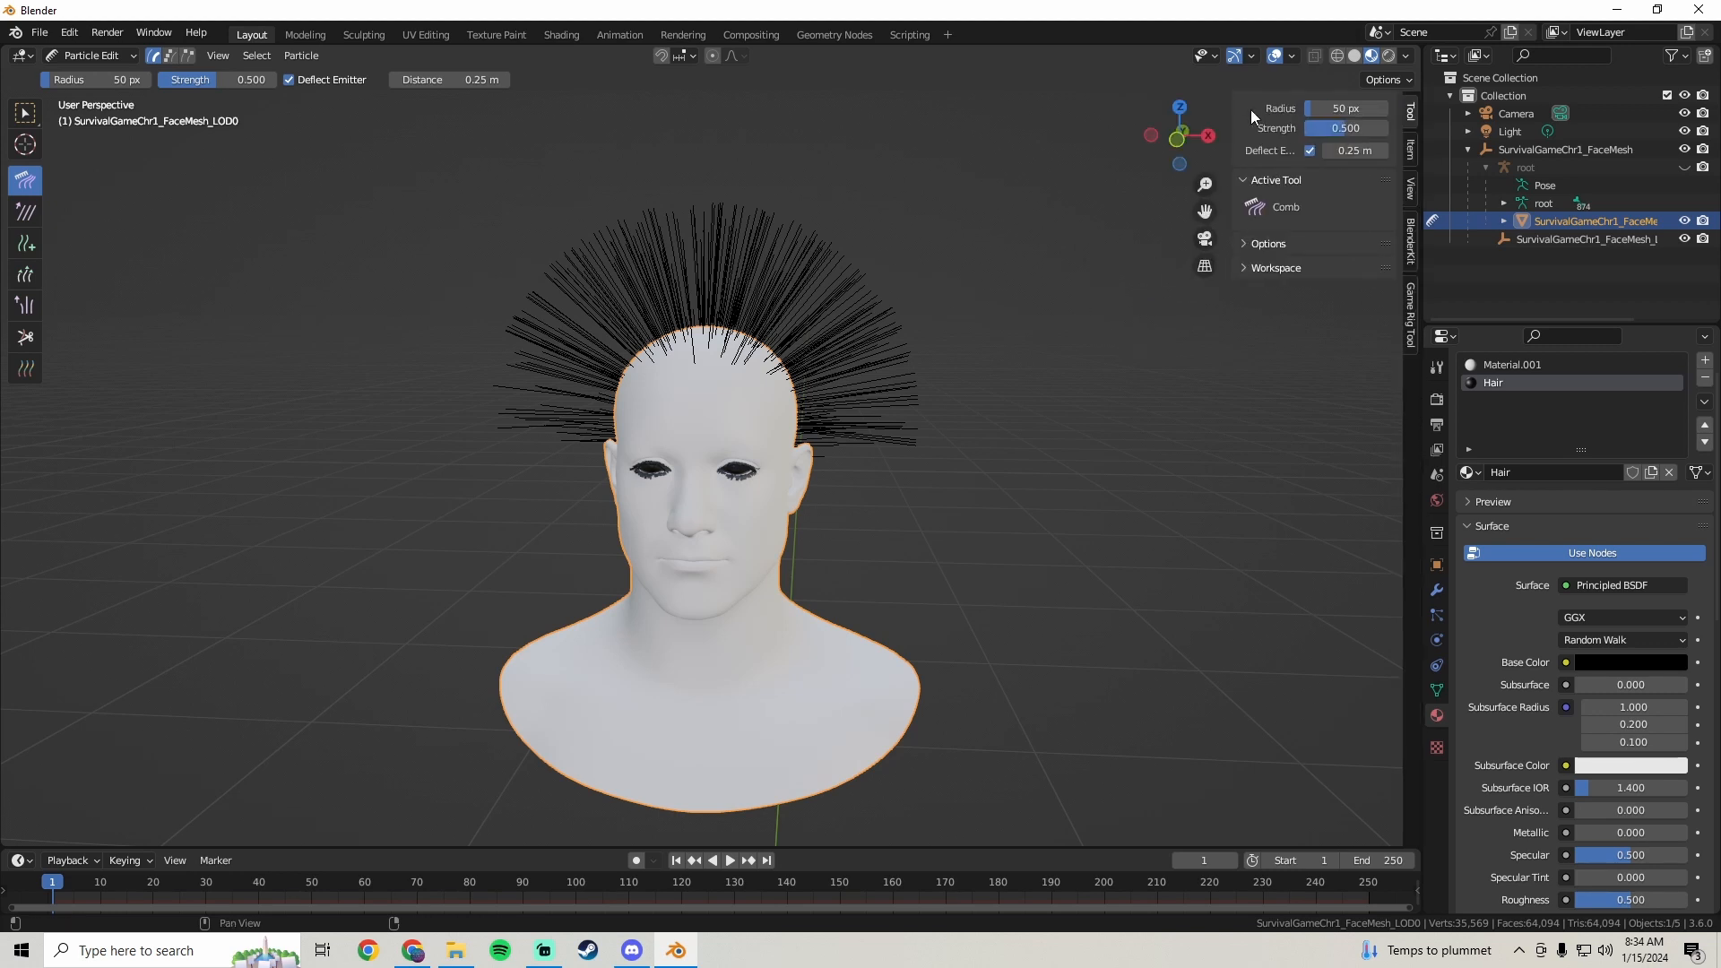
{"action": "left_click", "coordinate": [1244, 249]}
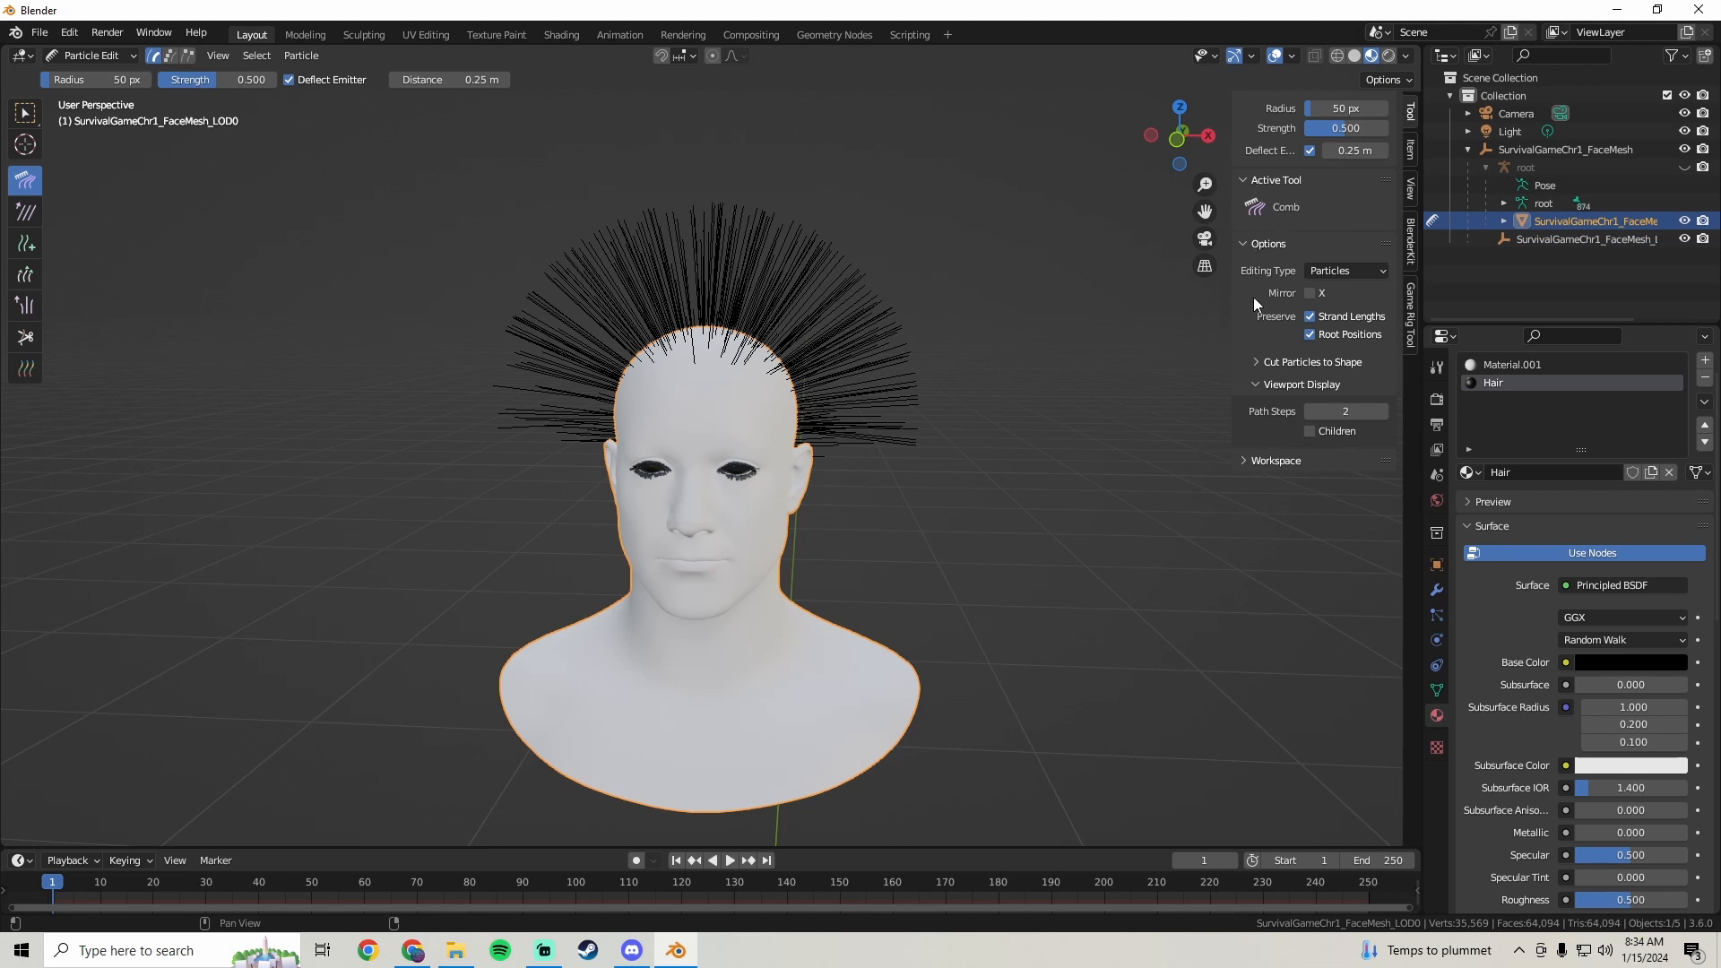
{"action": "left_click", "coordinate": [1310, 316]}
{"action": "left_click", "coordinate": [1310, 150]}
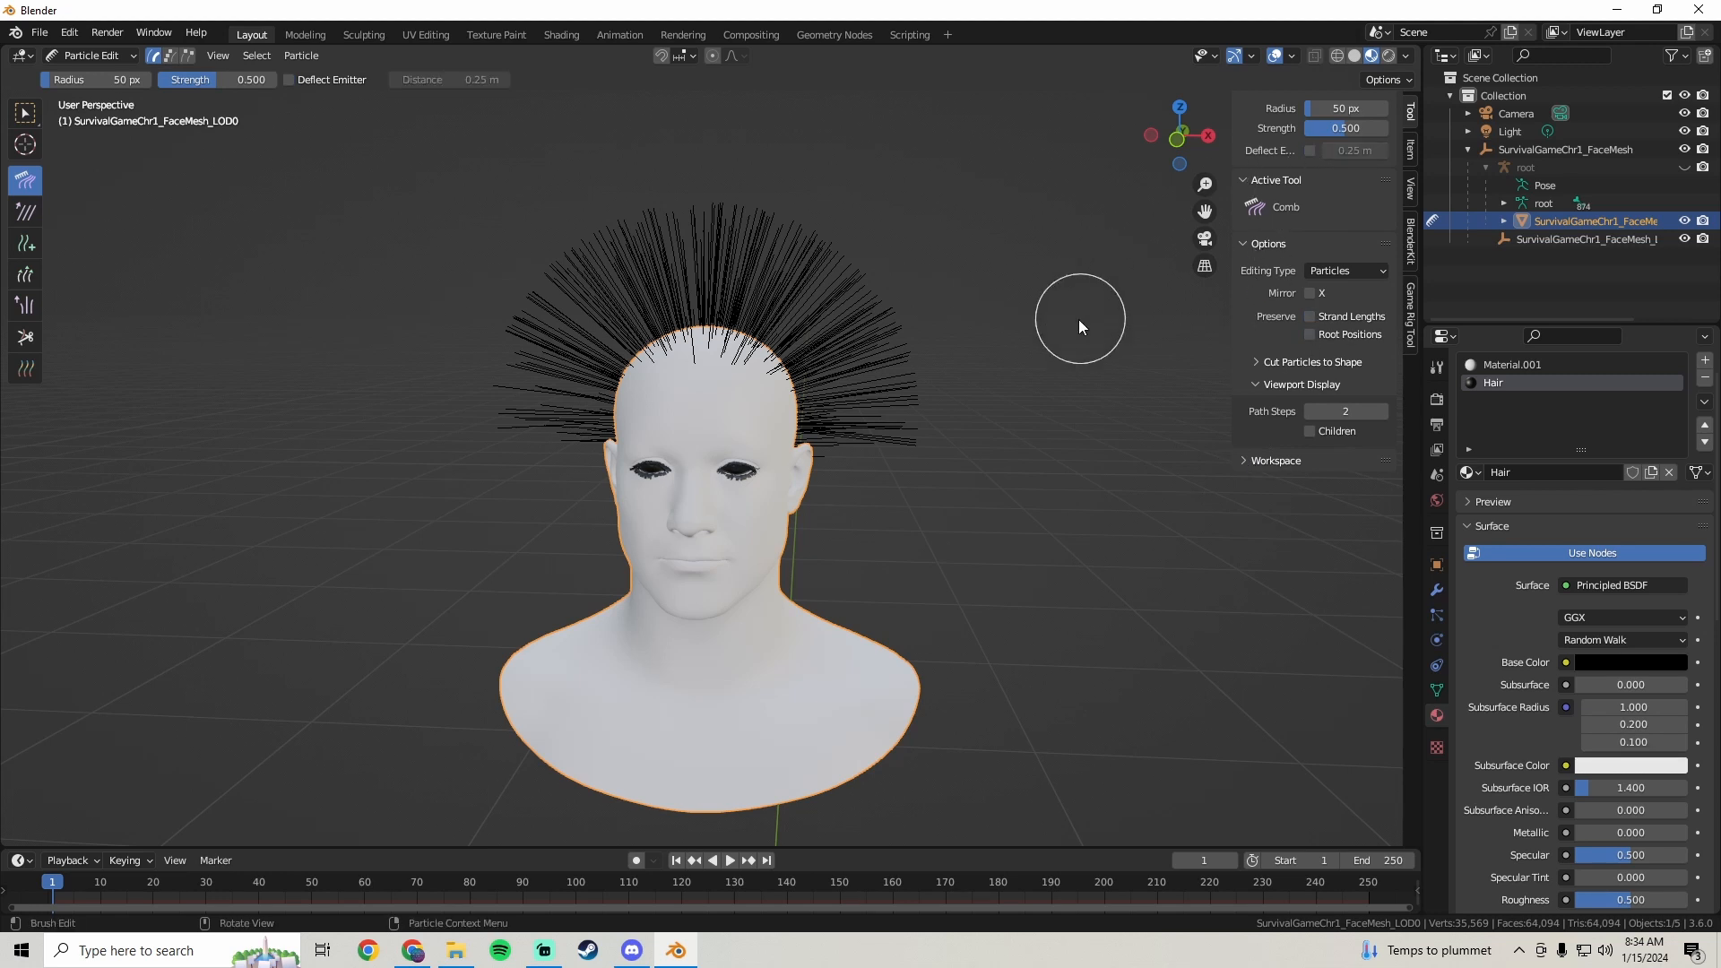
- Try long comb strokes pulling the hair far out to one side and down, and undo them all
{"action": "scroll", "coordinate": [1046, 308], "scroll_direction": "down", "scroll_amount": 1}
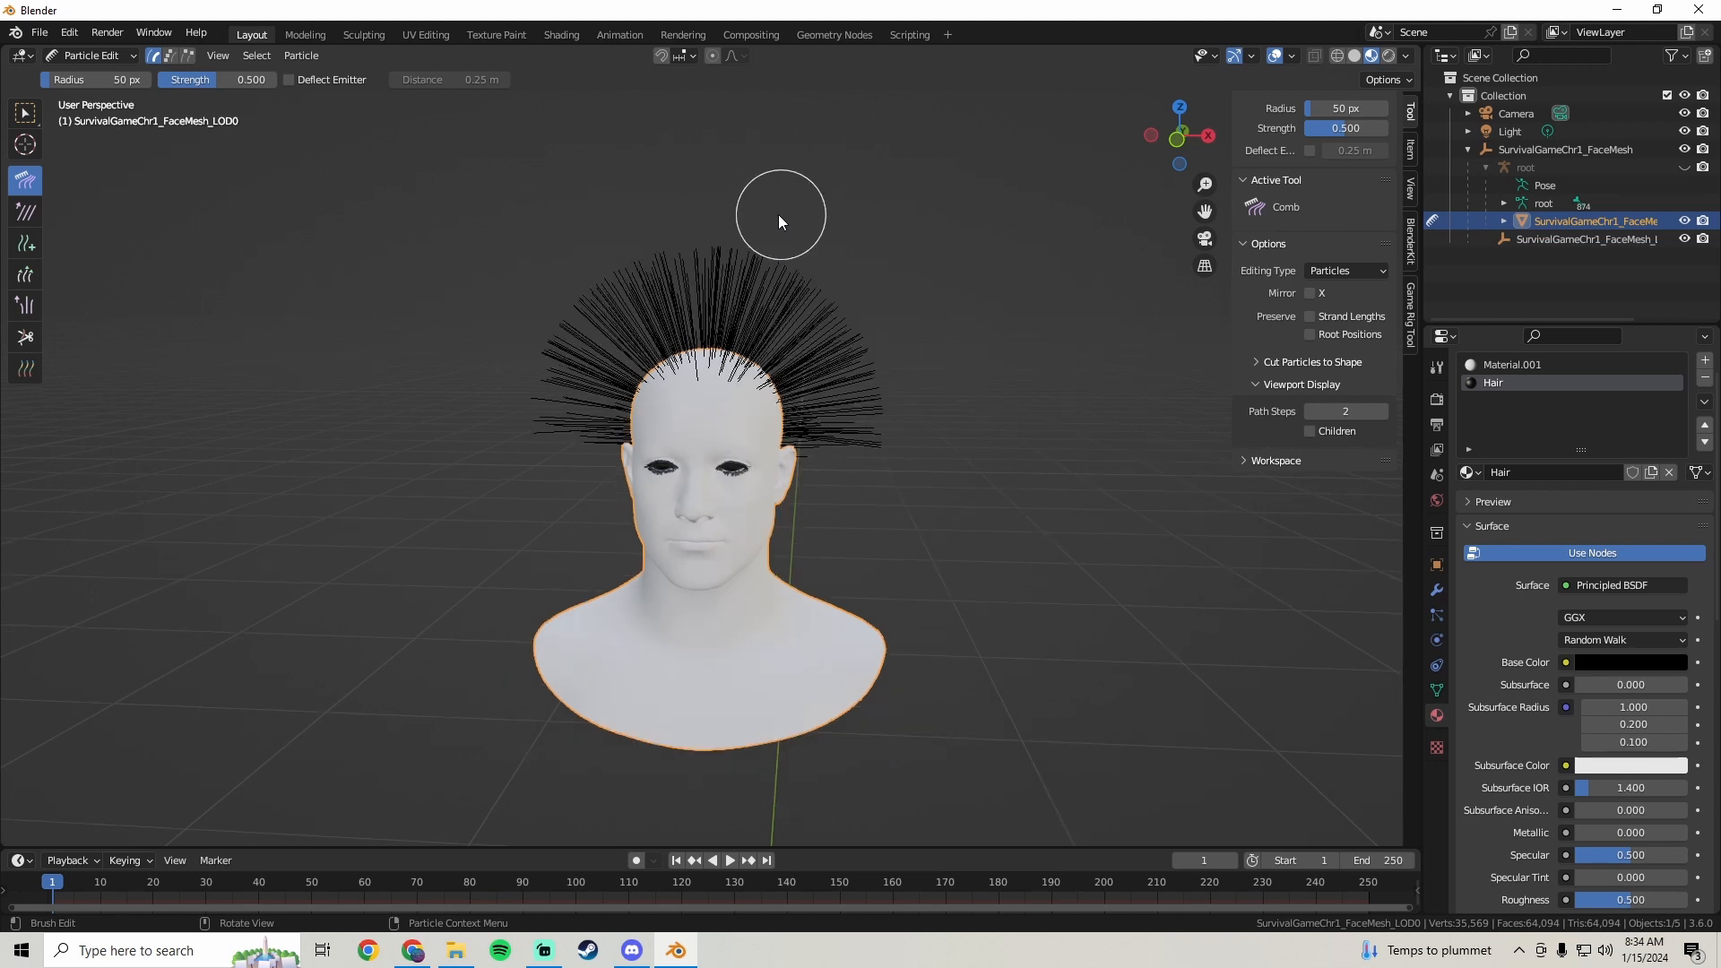
{"action": "mouse_move", "coordinate": [700, 205]}
{"action": "left_mouse_down"}
{"action": "mouse_move", "coordinate": [753, 314]}
{"action": "mouse_move", "coordinate": [917, 502]}
{"action": "mouse_move", "coordinate": [1271, 617]}
{"action": "left_mouse_up"}
{"action": "mouse_move", "coordinate": [742, 288]}
{"action": "left_mouse_down"}
{"action": "mouse_move", "coordinate": [972, 511]}
{"action": "mouse_move", "coordinate": [1380, 601]}
{"action": "left_mouse_up"}
{"action": "mouse_move", "coordinate": [796, 257]}
{"action": "left_mouse_down"}
{"action": "mouse_move", "coordinate": [1101, 444]}
{"action": "mouse_move", "coordinate": [1315, 518]}
{"action": "left_mouse_up"}
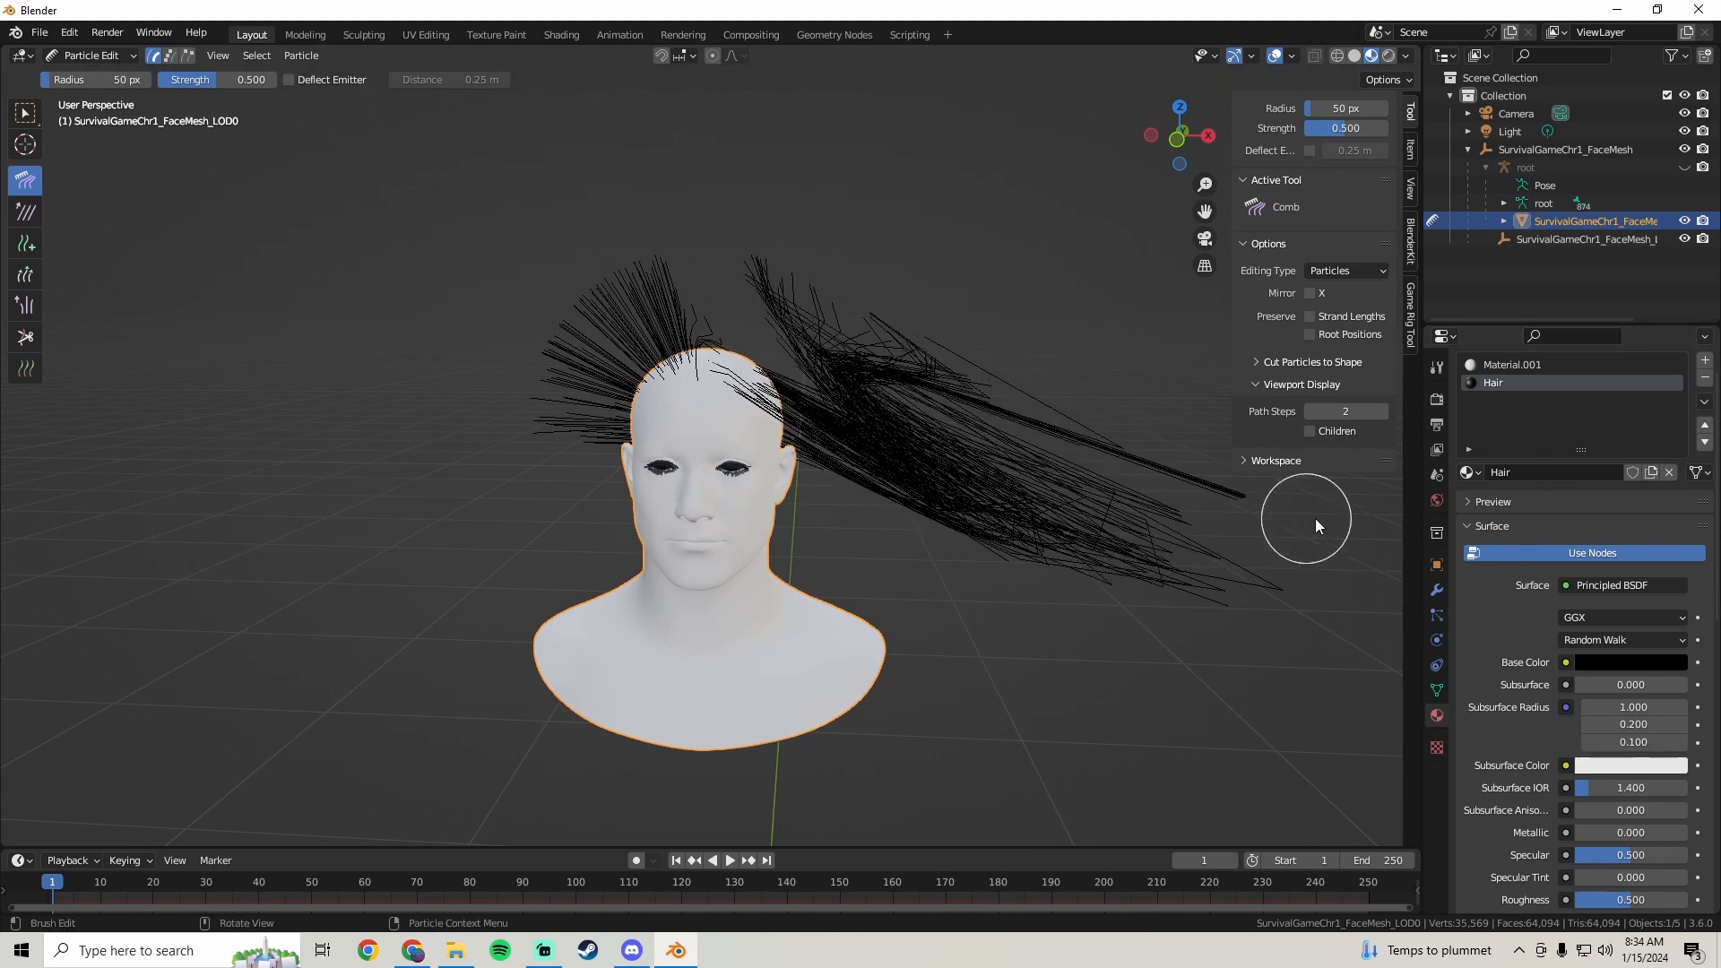
{"action": "mouse_move", "coordinate": [756, 199]}
{"action": "left_mouse_down"}
{"action": "mouse_move", "coordinate": [873, 476]}
{"action": "mouse_move", "coordinate": [888, 691]}
{"action": "mouse_move", "coordinate": [814, 753]}
{"action": "left_mouse_up"}
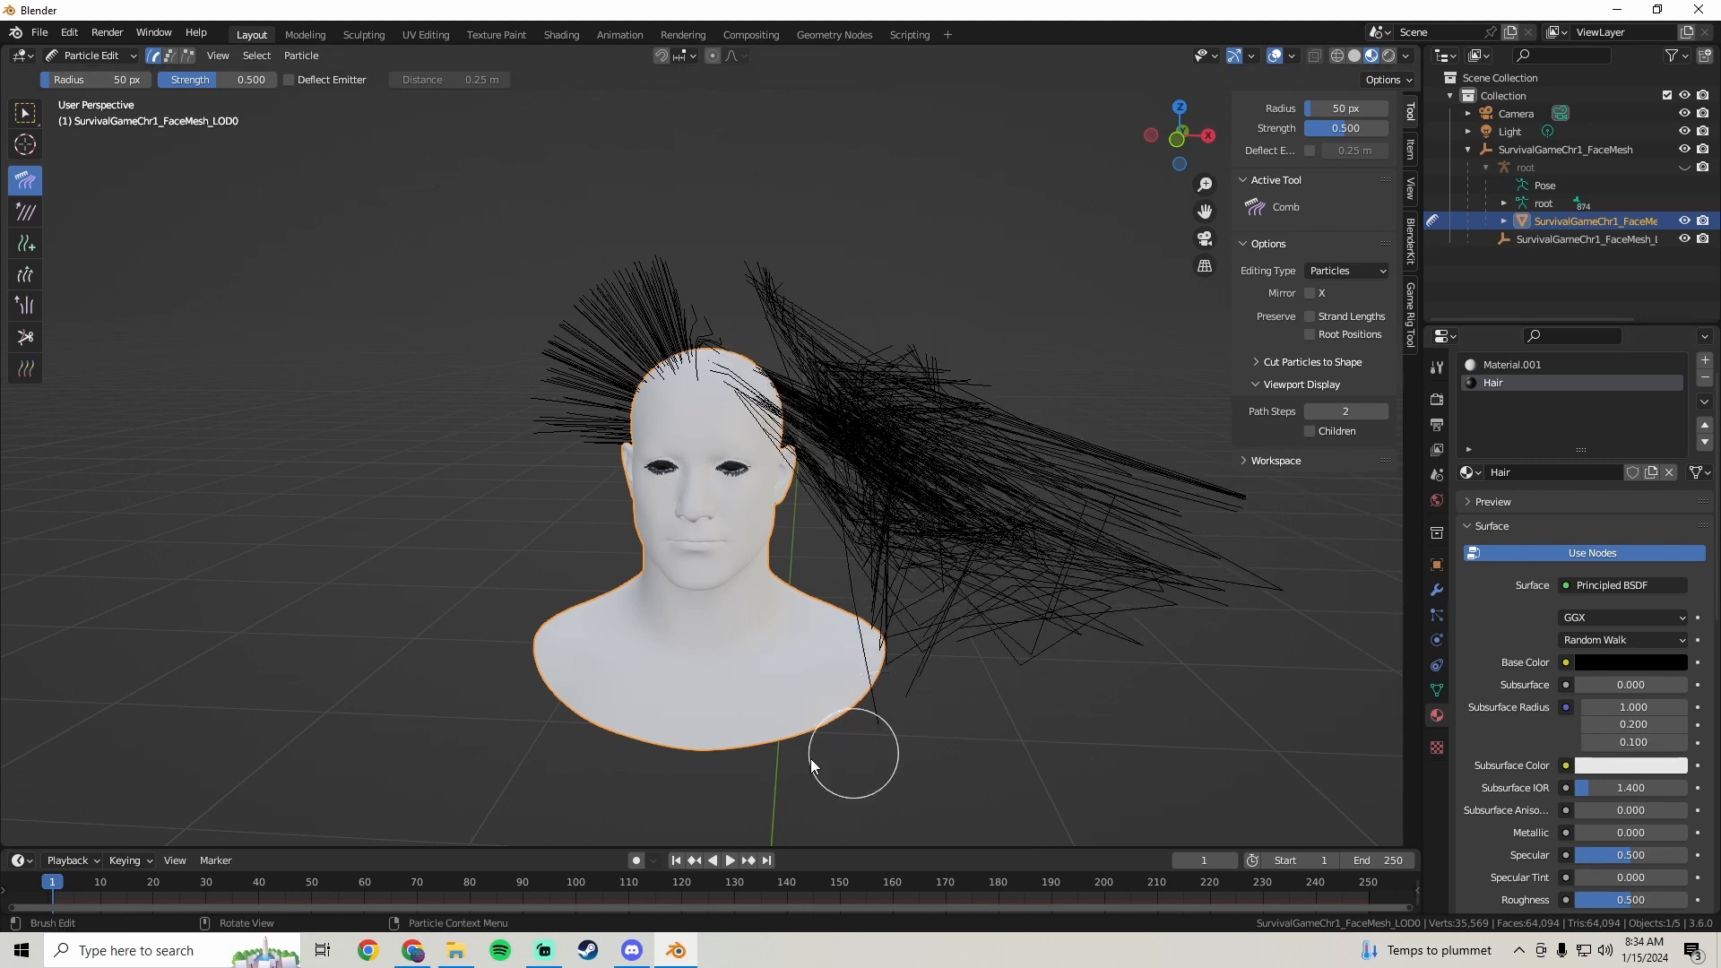
{"action": "key", "text": "ctrl+z"}
{"action": "key", "text": "ctrl+z"}
{"action": "key", "text": "ctrl+z"}
{"action": "key", "text": "ctrl+z"}
{"action": "key", "text": "ctrl+z"}
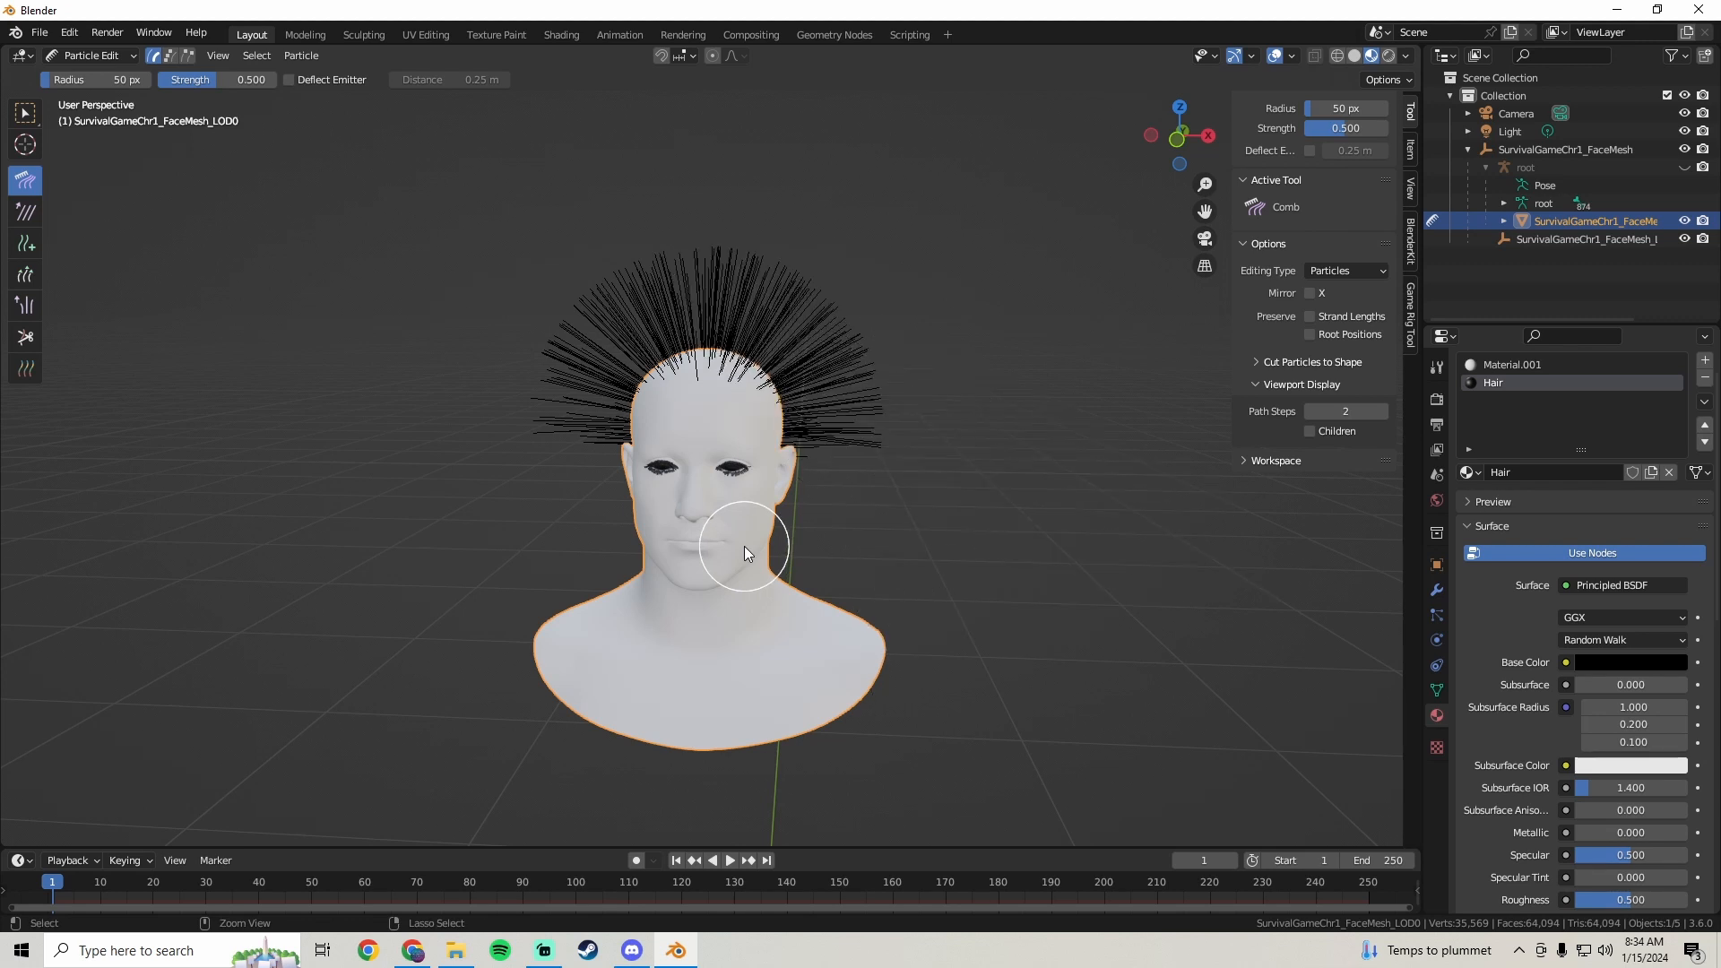
- Enable Deflect Emitter, try combing hair downward over the side of the forehead, and undo the stroke
{"action": "left_click_drag", "start_coordinate": [744, 546], "coordinate": [747, 536]}
{"action": "middle_click_drag", "start_coordinate": [748, 536], "coordinate": [751, 539]}
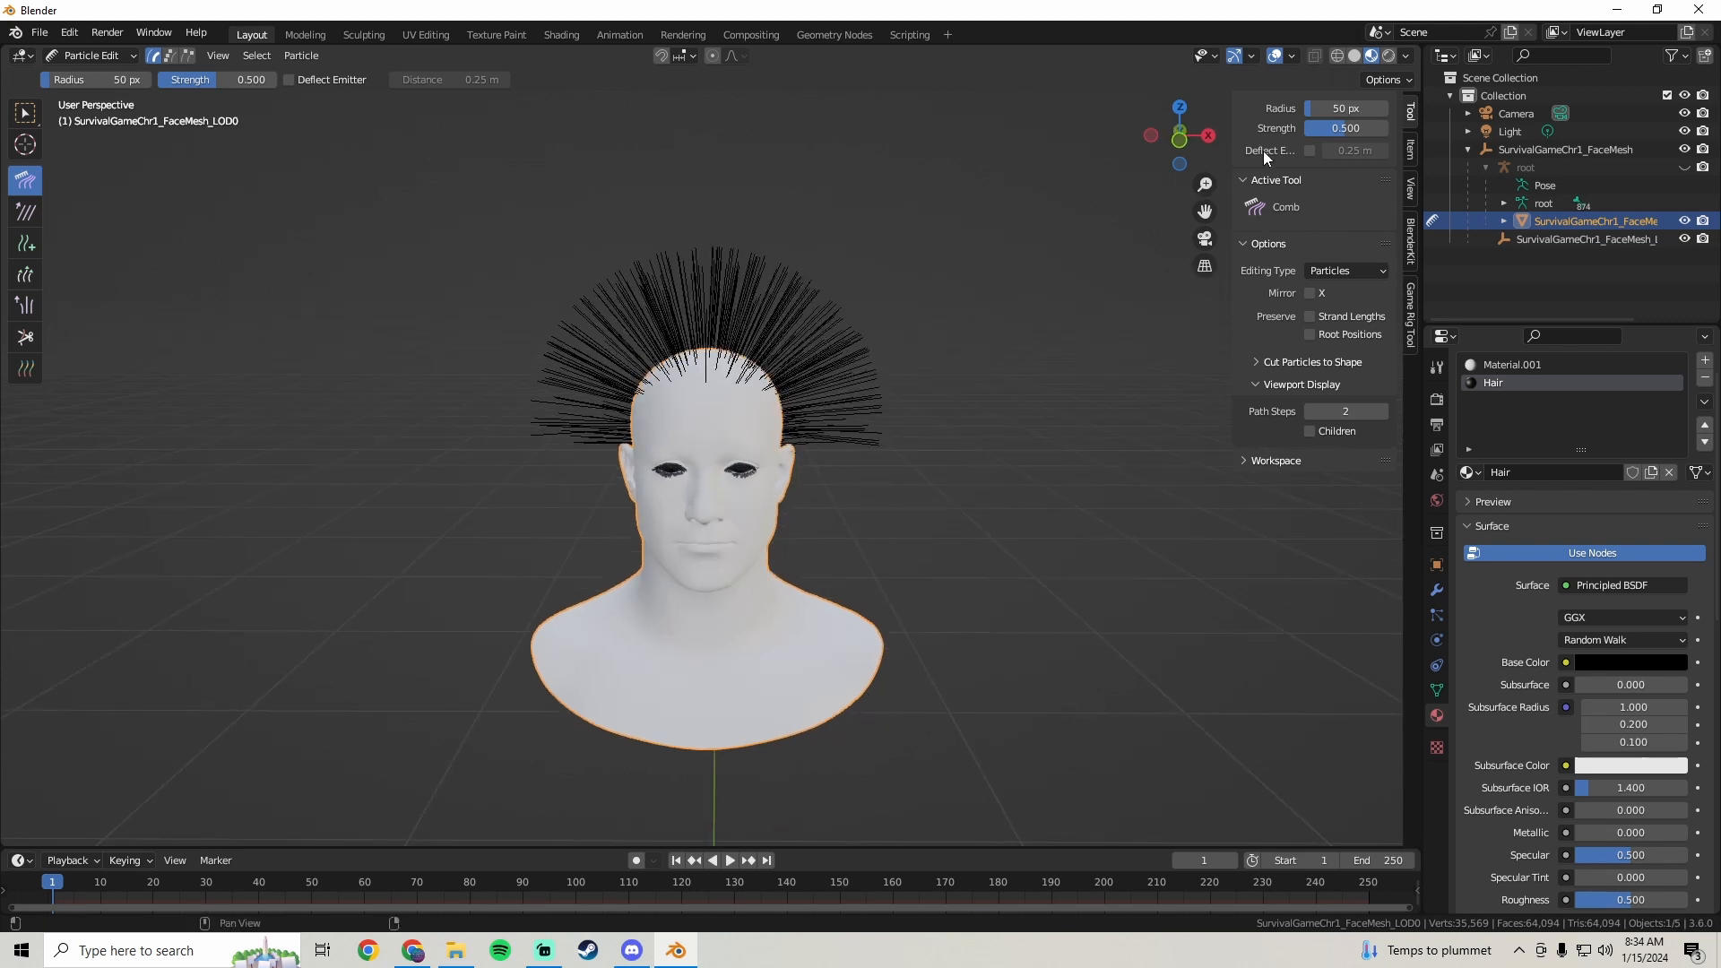
{"action": "left_click", "coordinate": [1309, 150]}
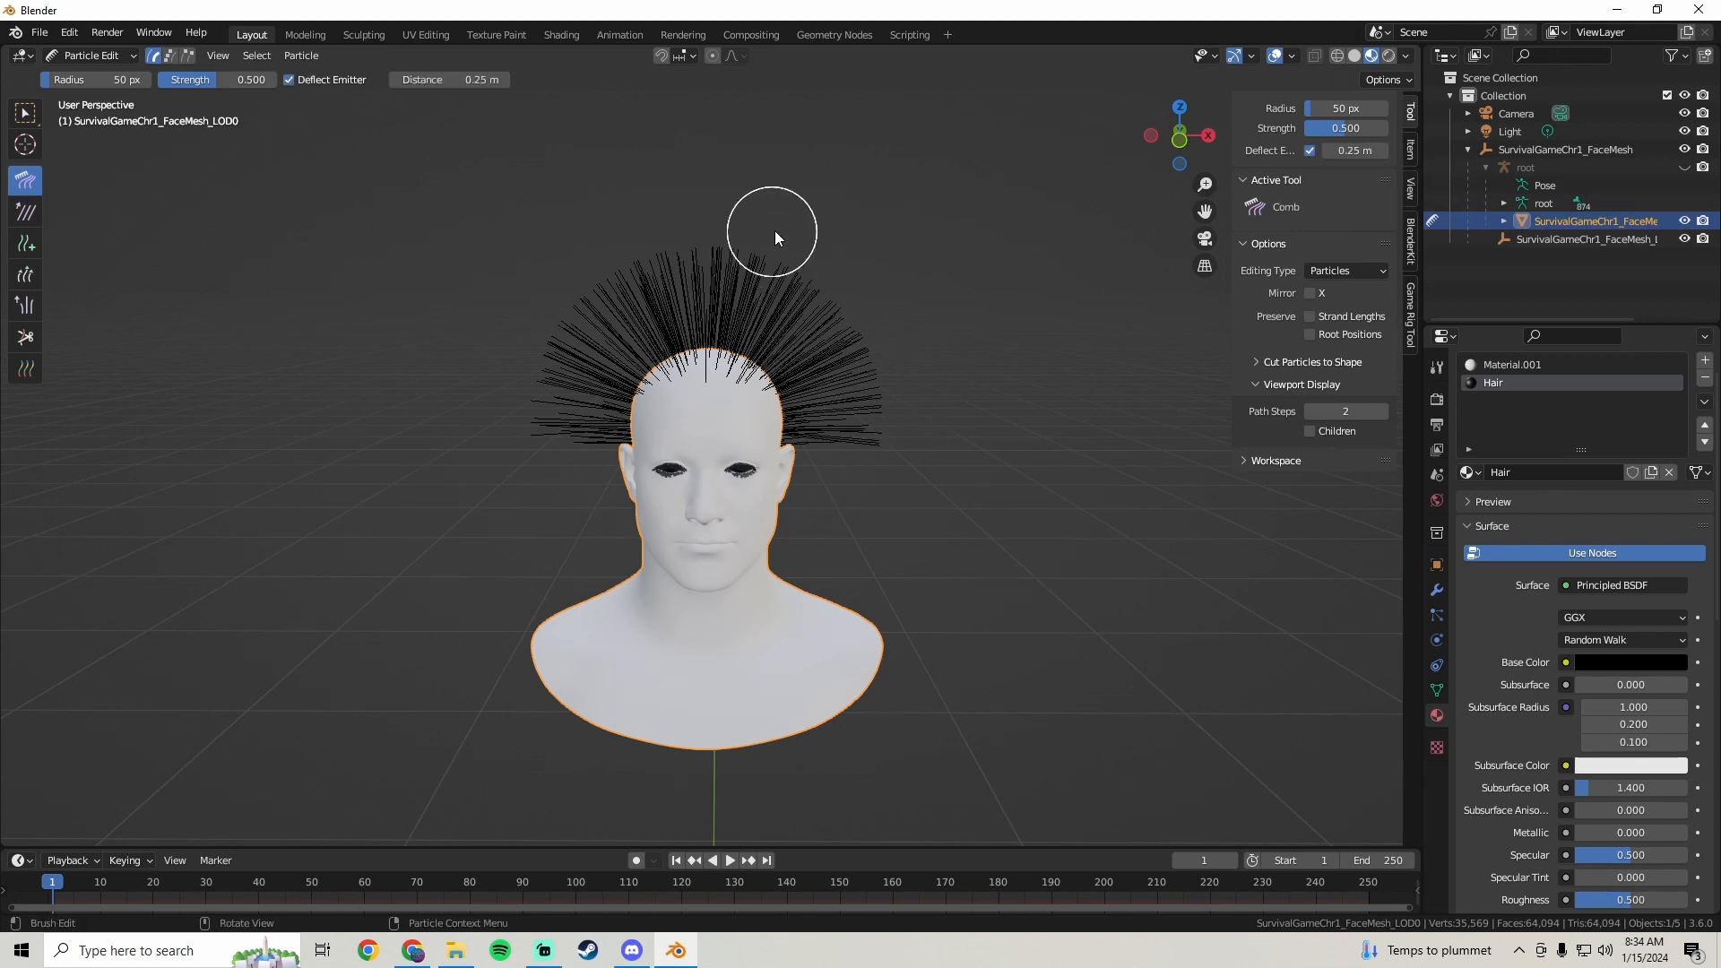
{"action": "mouse_move", "coordinate": [774, 229]}
{"action": "left_mouse_down"}
{"action": "mouse_move", "coordinate": [797, 406]}
{"action": "mouse_move", "coordinate": [729, 471]}
{"action": "mouse_move", "coordinate": [674, 475]}
{"action": "mouse_move", "coordinate": [824, 417]}
{"action": "mouse_move", "coordinate": [789, 476]}
{"action": "mouse_move", "coordinate": [694, 476]}
{"action": "mouse_move", "coordinate": [757, 462]}
{"action": "left_mouse_up"}
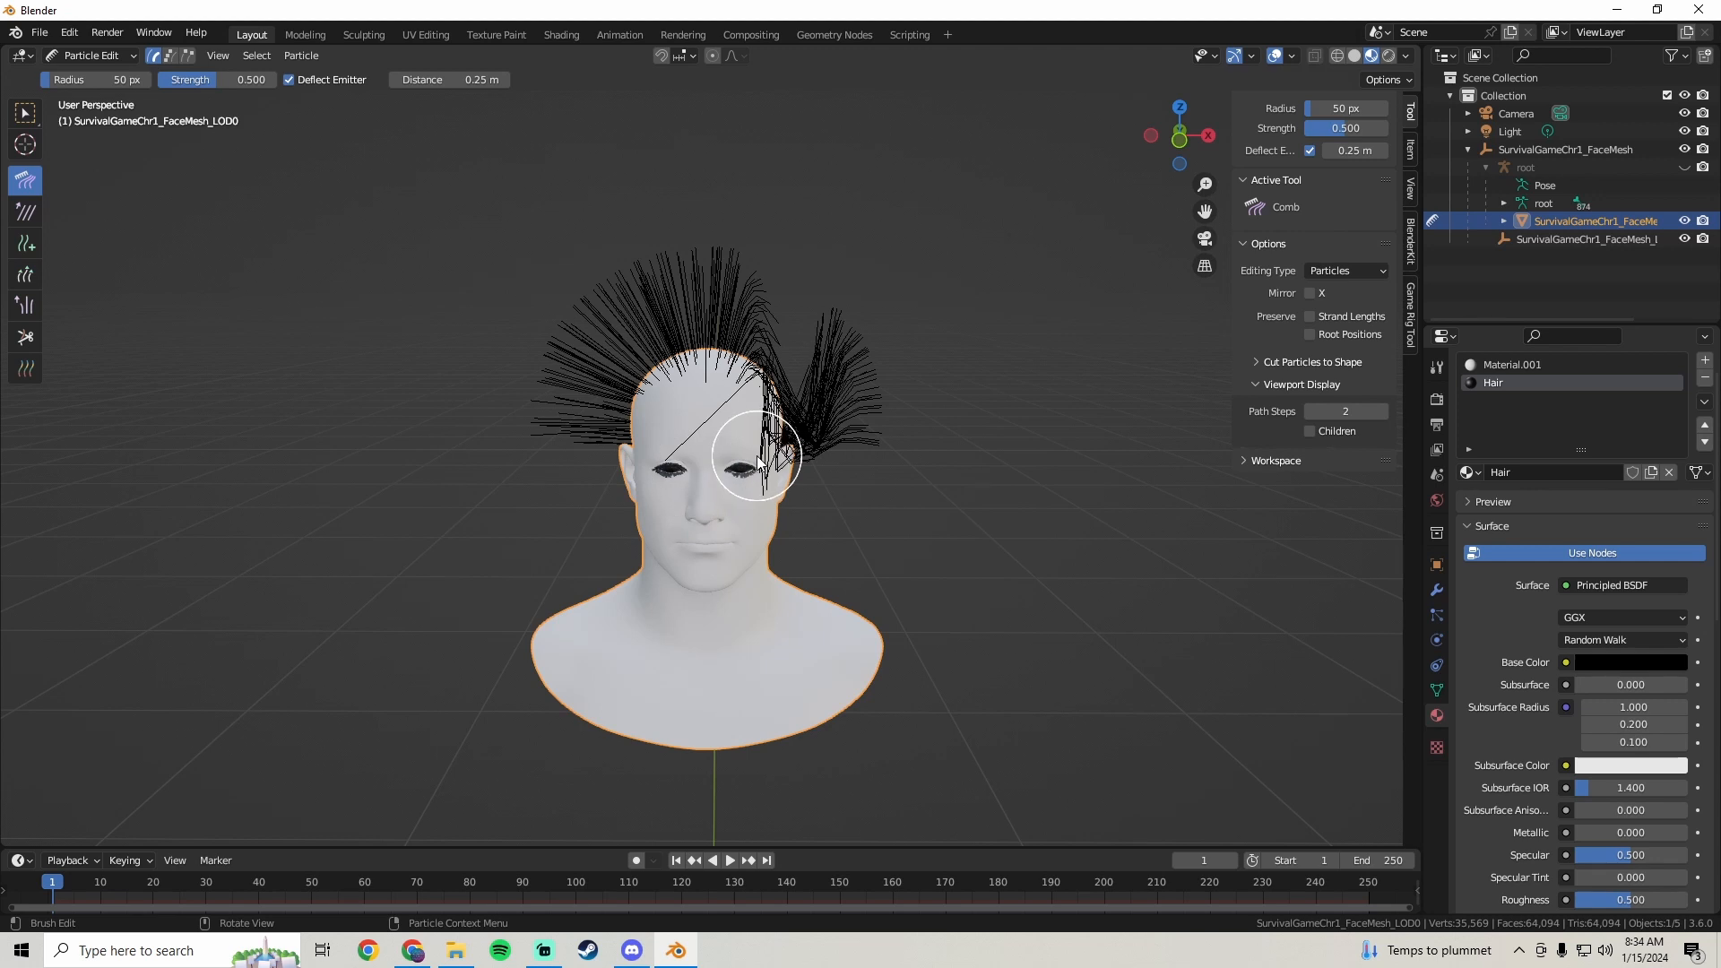
{"action": "mouse_move", "coordinate": [758, 461]}
{"action": "middle_mouse_down"}
{"action": "mouse_move", "coordinate": [901, 459]}
{"action": "mouse_move", "coordinate": [789, 455]}
{"action": "middle_mouse_up"}
{"action": "key", "text": "ctrl+z"}
- Disable Deflect Emitter, try combing hair diagonally across the face, and undo the stroke
{"action": "left_click", "coordinate": [1310, 151]}
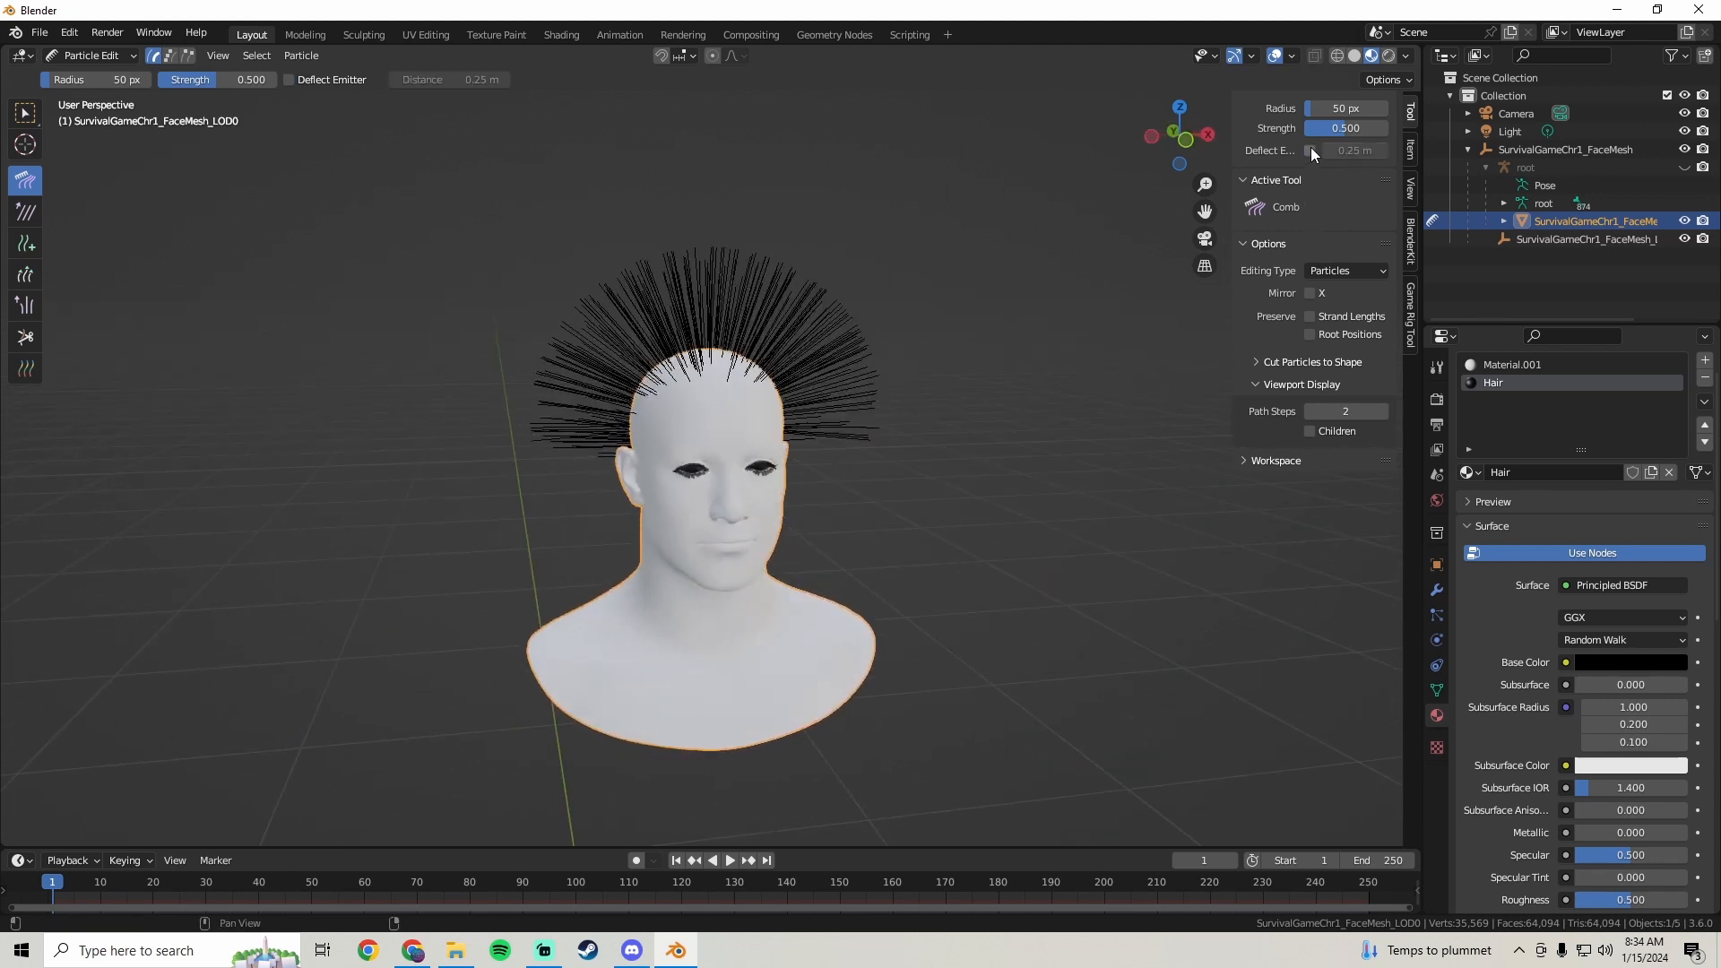
{"action": "mouse_move", "coordinate": [831, 348]}
{"action": "left_mouse_down"}
{"action": "mouse_move", "coordinate": [718, 453]}
{"action": "mouse_move", "coordinate": [687, 523]}
{"action": "mouse_move", "coordinate": [853, 336]}
{"action": "mouse_move", "coordinate": [652, 541]}
{"action": "left_mouse_up"}
{"action": "key", "text": "ctrl+z"}
- Enable Deflect Emitter and the preservation of Strand Lengths for the Comb brush
{"action": "left_click", "coordinate": [1310, 151]}
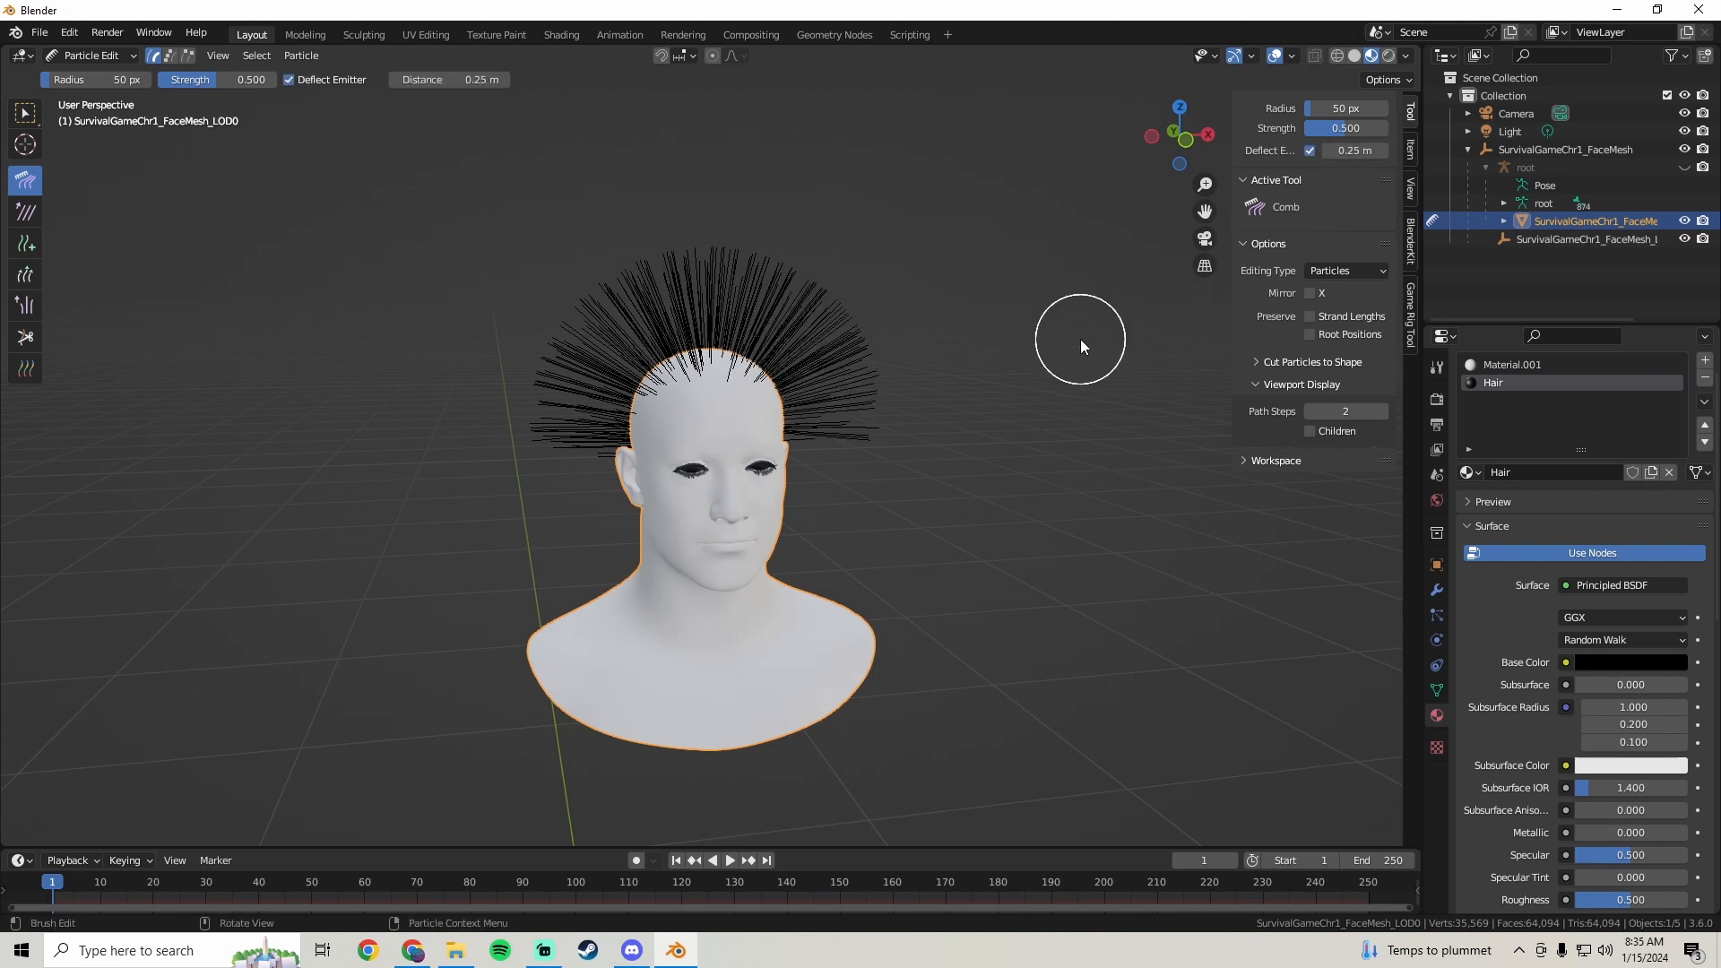
{"action": "left_click", "coordinate": [1311, 316]}
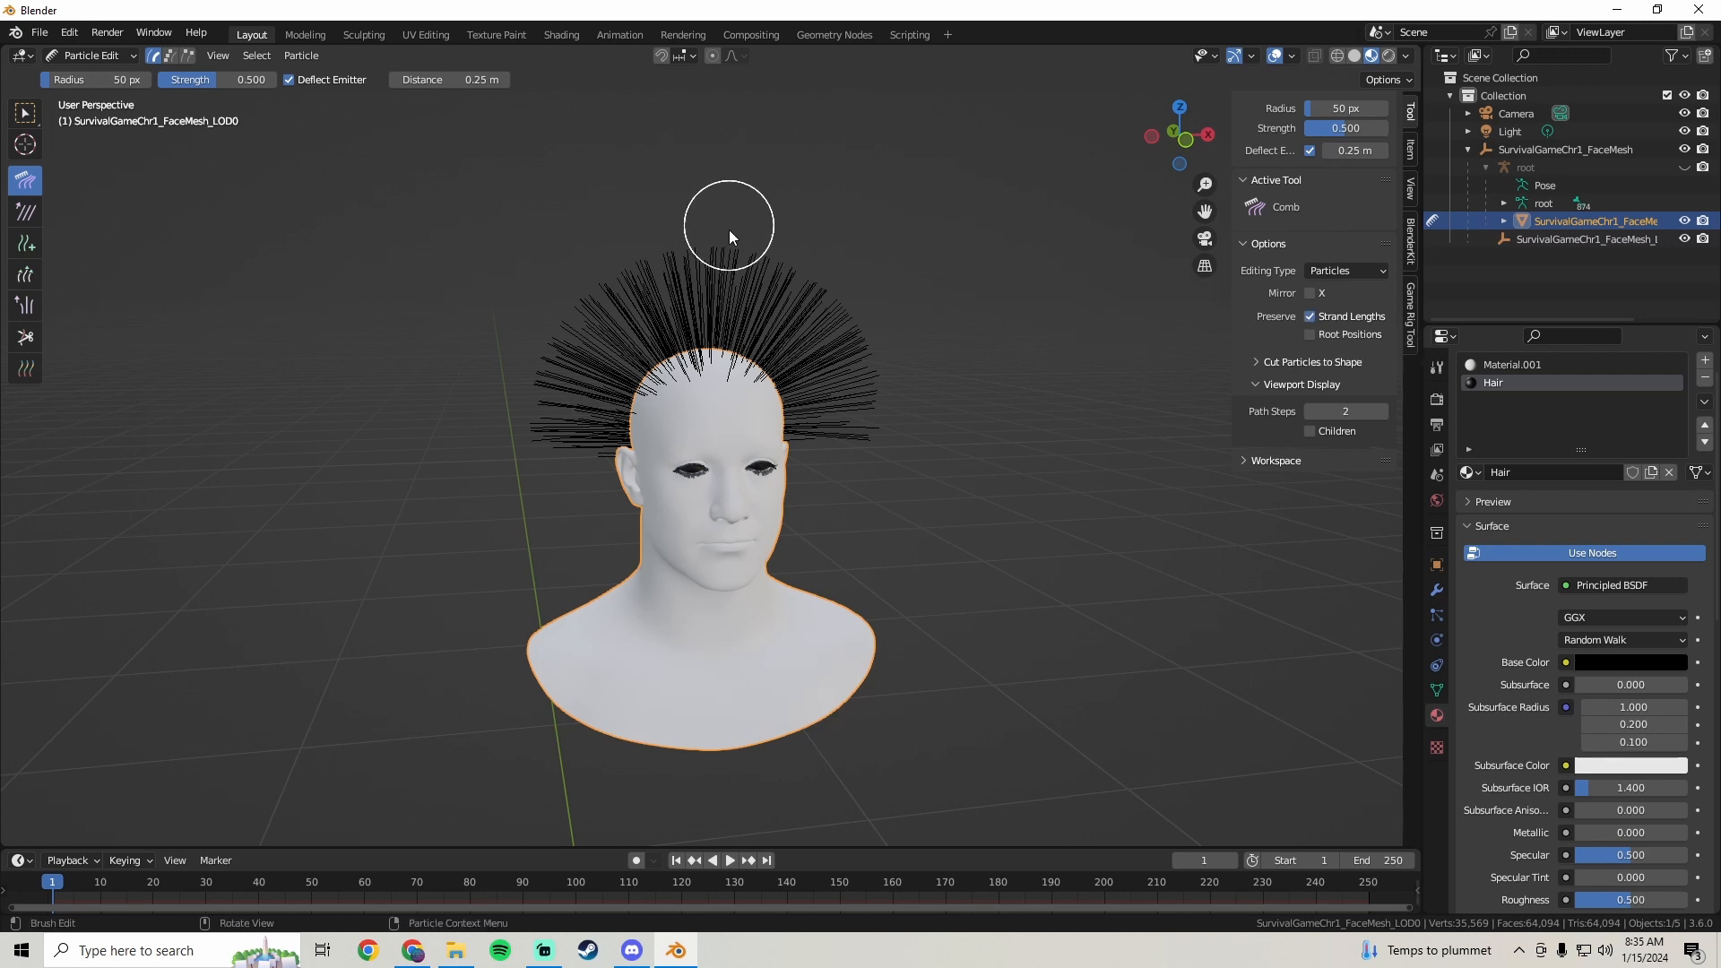
- Try combing the hair outward and down from one side with strand lengths preserved, and undo the strokes
{"action": "mouse_move", "coordinate": [728, 230]}
{"action": "left_mouse_down"}
{"action": "mouse_move", "coordinate": [837, 435]}
{"action": "mouse_move", "coordinate": [975, 521]}
{"action": "left_mouse_up"}
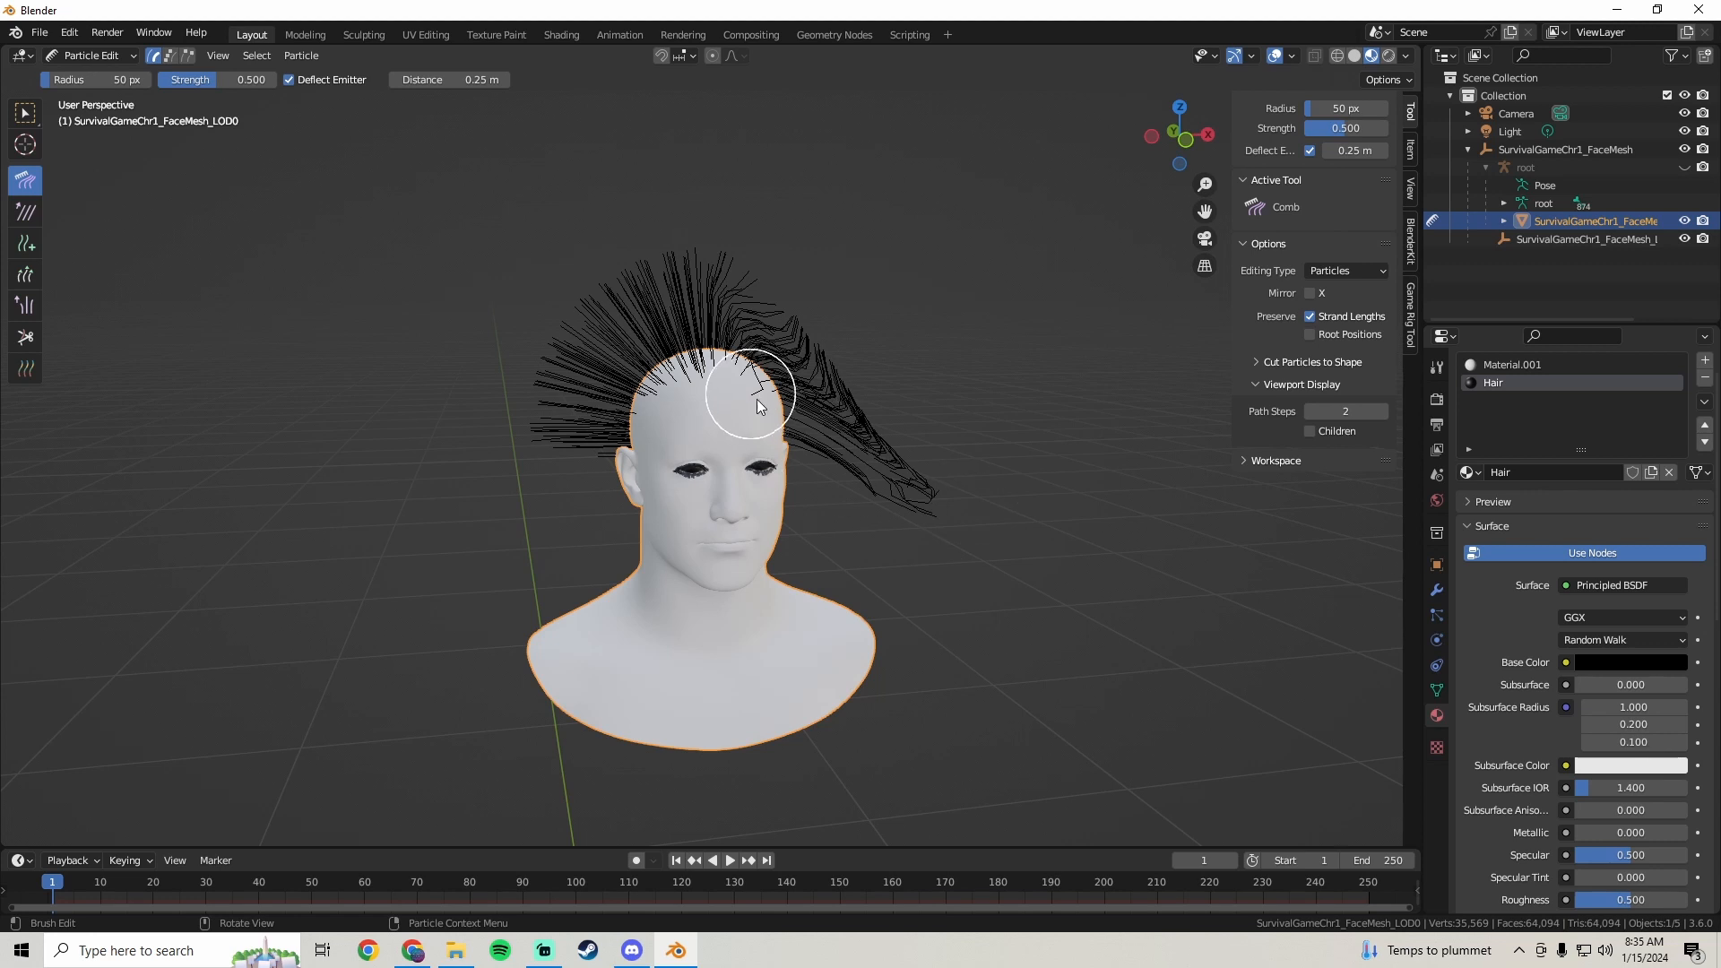
{"action": "mouse_move", "coordinate": [757, 400]}
{"action": "left_mouse_down"}
{"action": "mouse_move", "coordinate": [890, 450]}
{"action": "mouse_move", "coordinate": [912, 507]}
{"action": "left_mouse_up"}
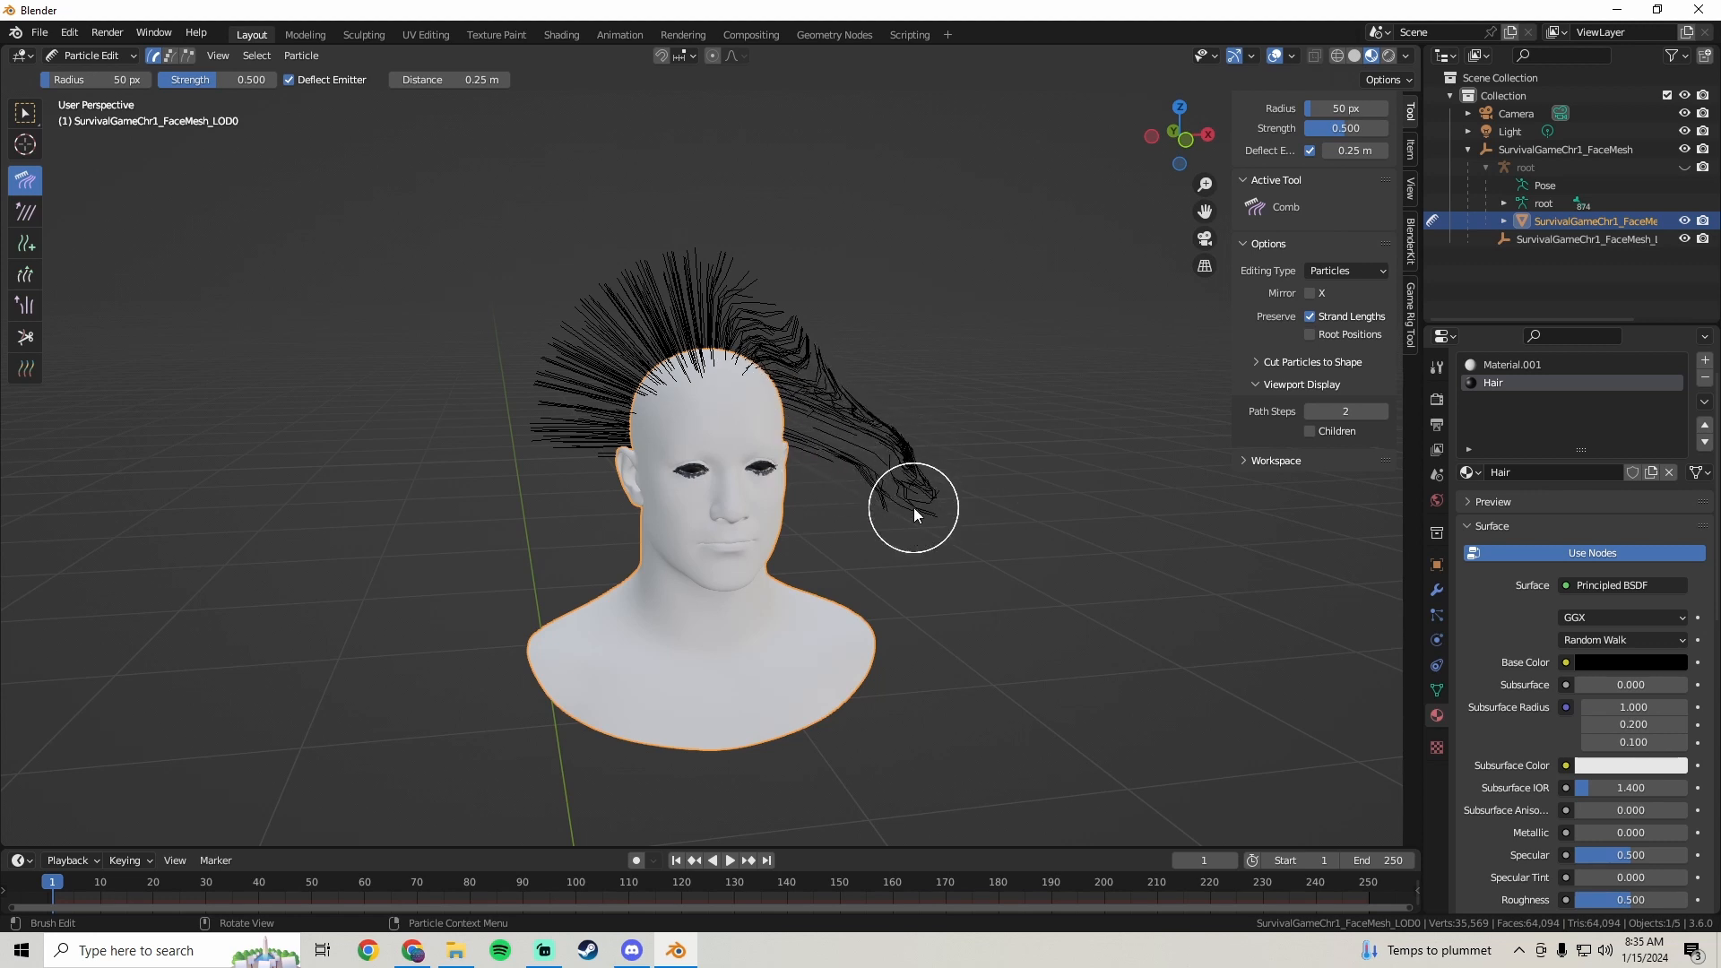
{"action": "key", "text": "ctrl+z"}
{"action": "key", "text": "ctrl+z"}
{"action": "key", "text": "ctrl+z"}
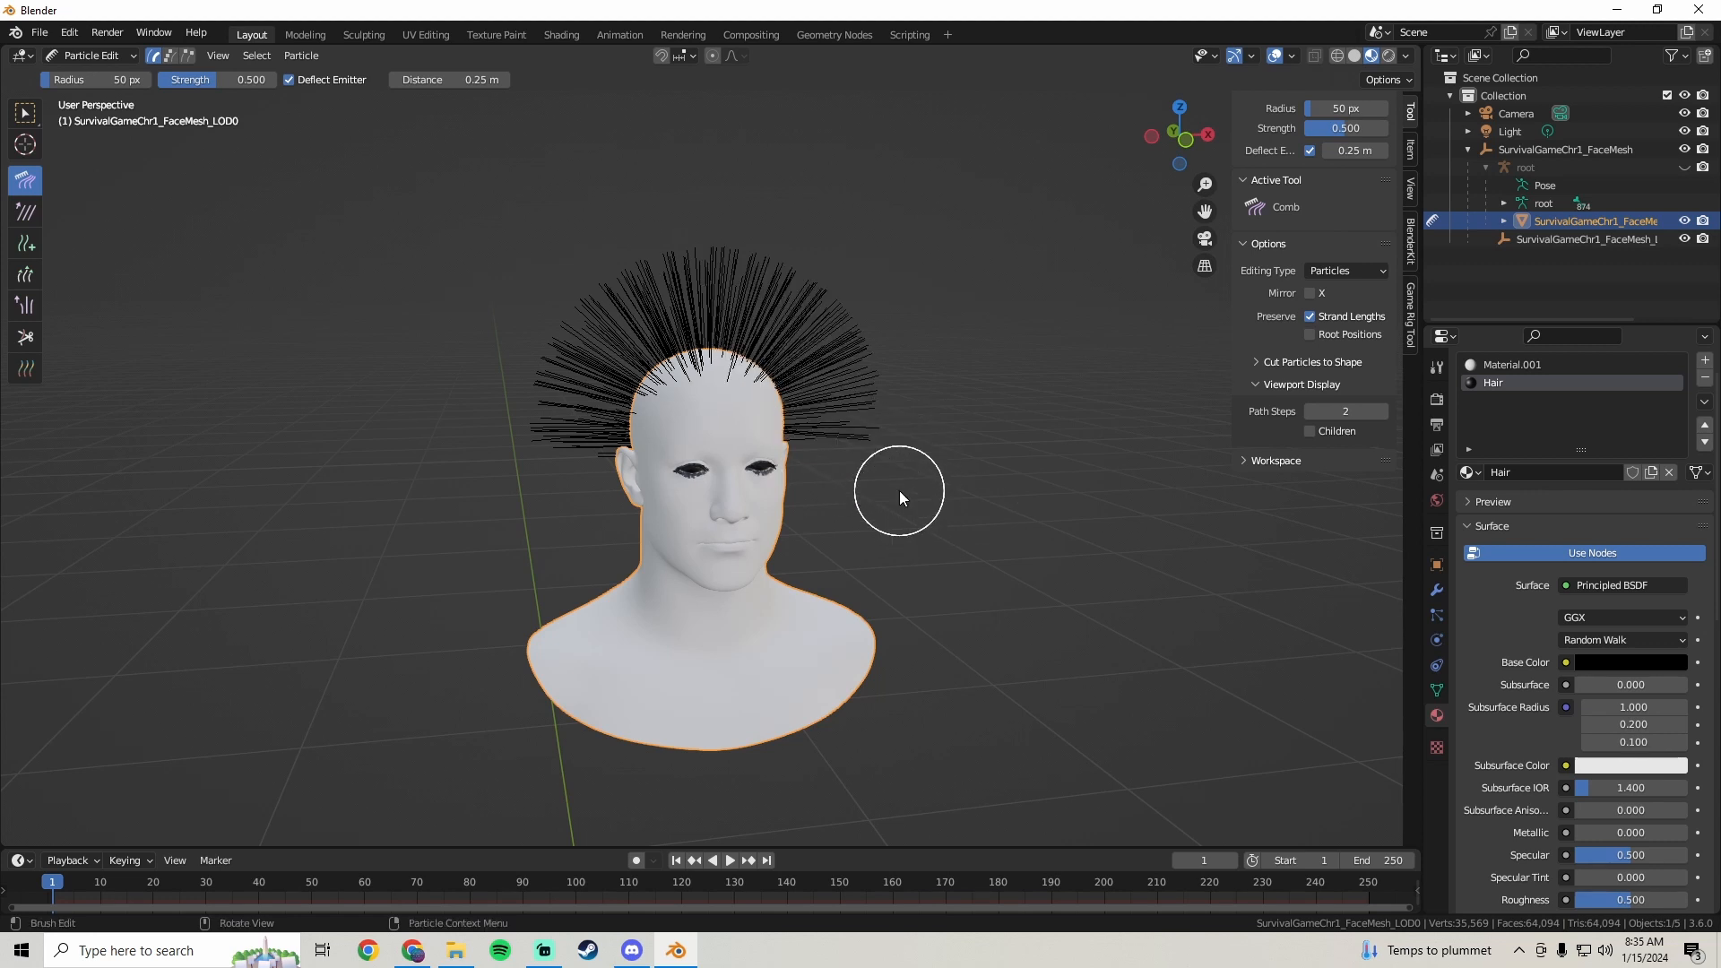
- Enable the preservation of Root Positions for the Comb brush
{"action": "left_click", "coordinate": [1310, 335]}
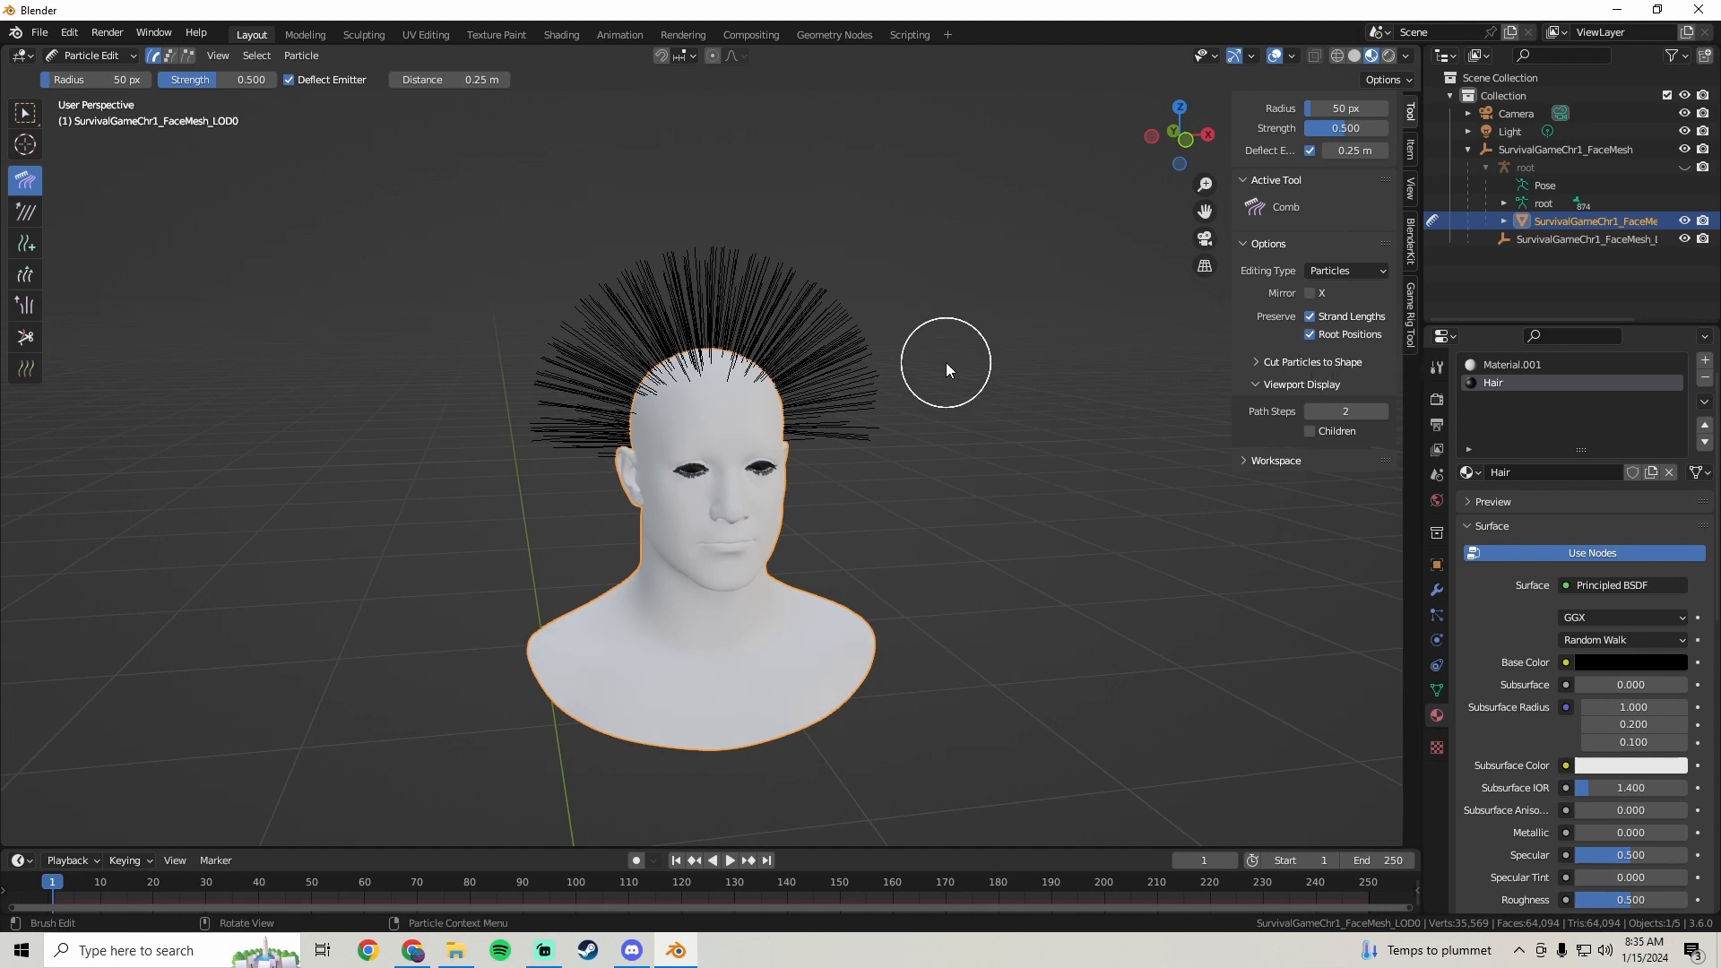
{"action": "middle_click_drag", "start_coordinate": [945, 362], "coordinate": [911, 366]}
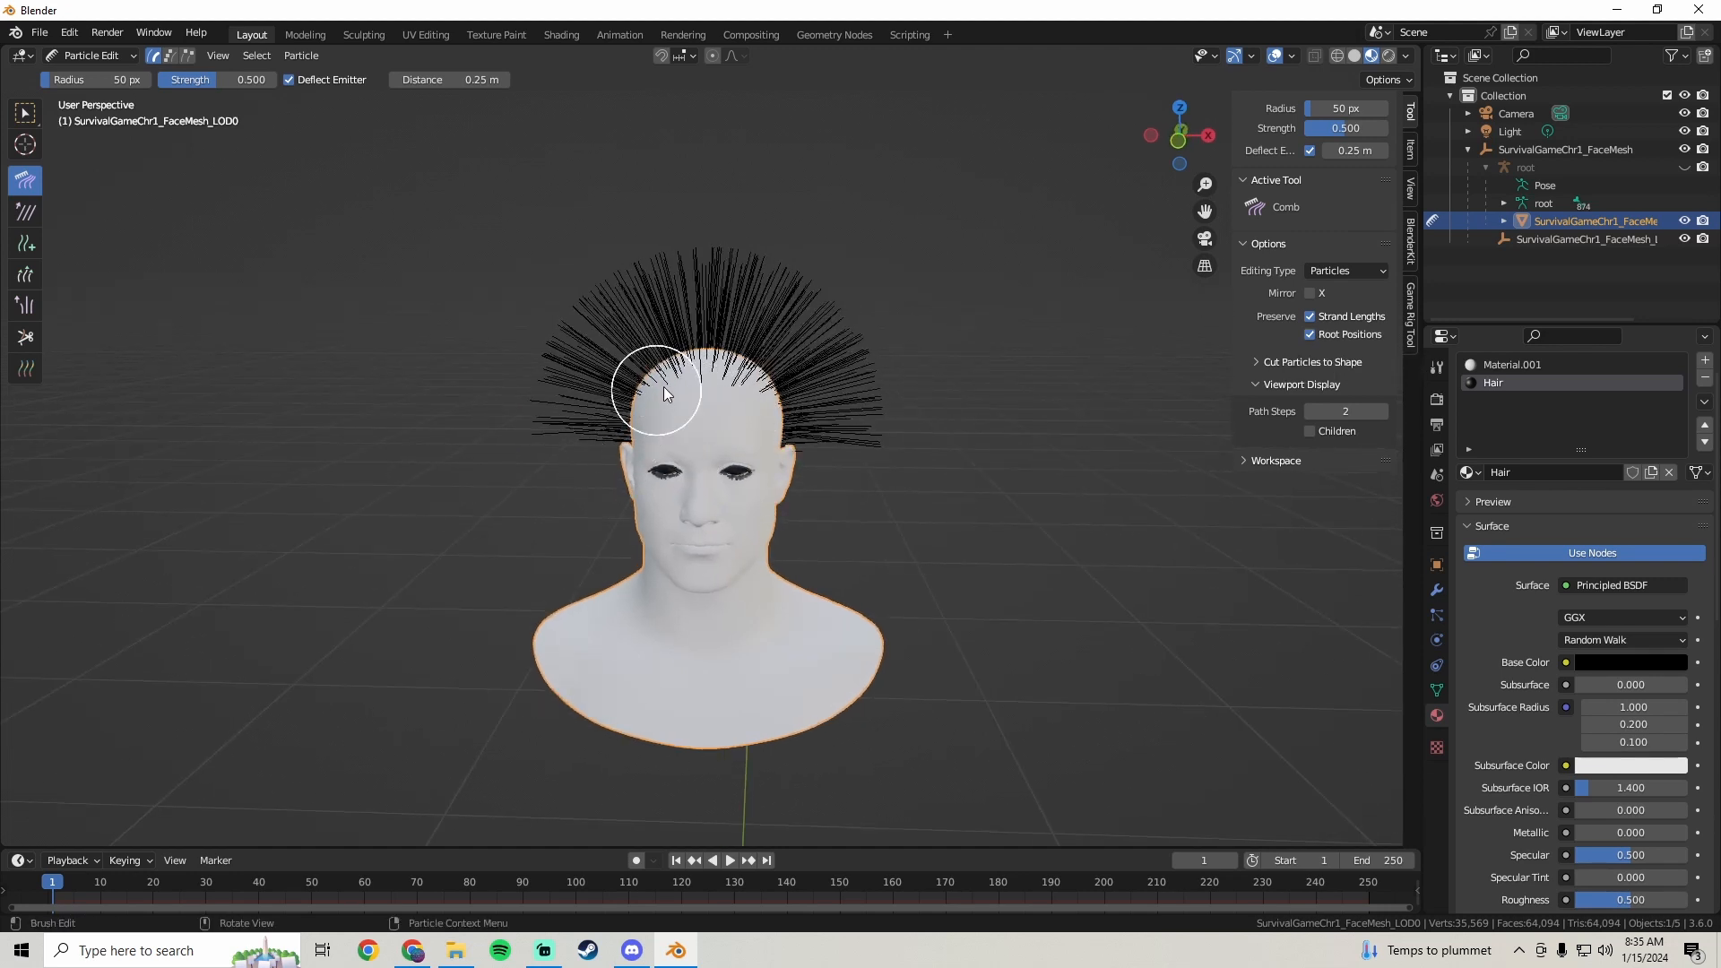
- Try combing the spiky hair down both sides of the head with root positions preserved, and undo the strokes
{"action": "mouse_move", "coordinate": [663, 390]}
{"action": "left_mouse_down"}
{"action": "mouse_move", "coordinate": [768, 373]}
{"action": "mouse_move", "coordinate": [811, 430]}
{"action": "left_mouse_up"}
{"action": "mouse_move", "coordinate": [700, 212]}
{"action": "left_mouse_down"}
{"action": "mouse_move", "coordinate": [860, 475]}
{"action": "mouse_move", "coordinate": [871, 529]}
{"action": "left_mouse_up"}
{"action": "left_click_drag", "start_coordinate": [704, 332], "coordinate": [500, 642]}
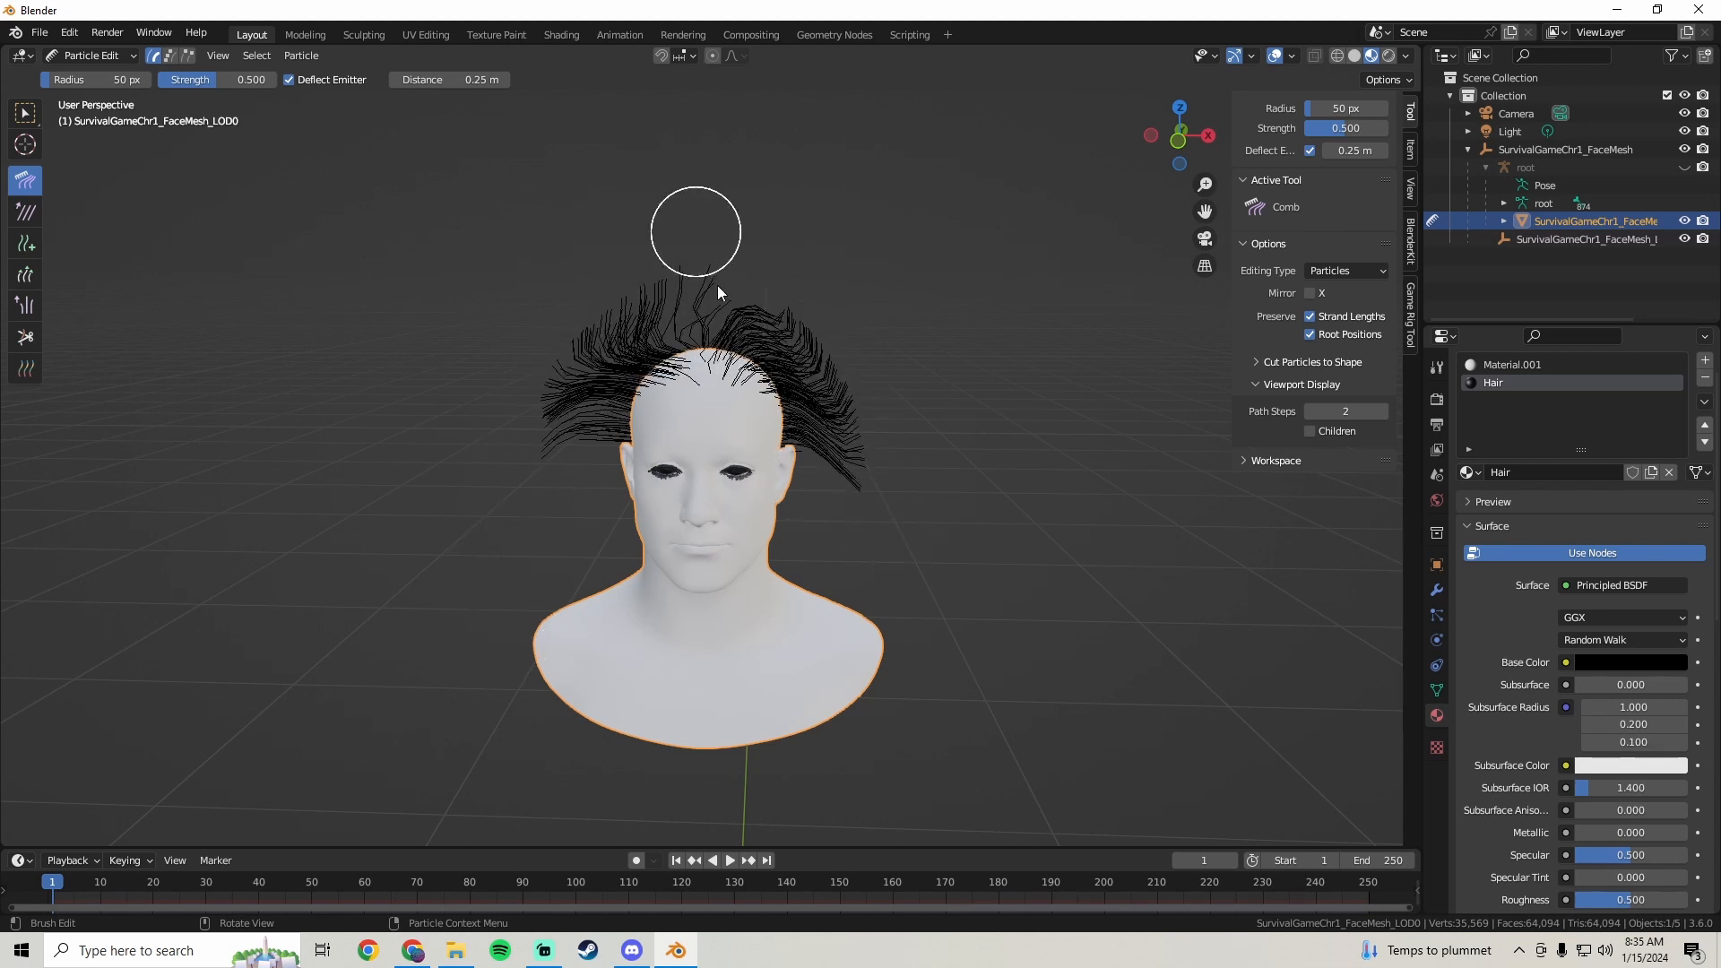
{"action": "left_click_drag", "start_coordinate": [717, 285], "coordinate": [851, 597]}
{"action": "middle_click_drag", "start_coordinate": [943, 416], "coordinate": [782, 330]}
{"action": "mouse_move", "coordinate": [781, 330]}
{"action": "left_mouse_down"}
{"action": "mouse_move", "coordinate": [781, 480]}
{"action": "mouse_move", "coordinate": [819, 565]}
{"action": "left_mouse_up"}
{"action": "middle_click_drag", "start_coordinate": [834, 551], "coordinate": [724, 538]}
{"action": "left_click_drag", "start_coordinate": [773, 386], "coordinate": [771, 530]}
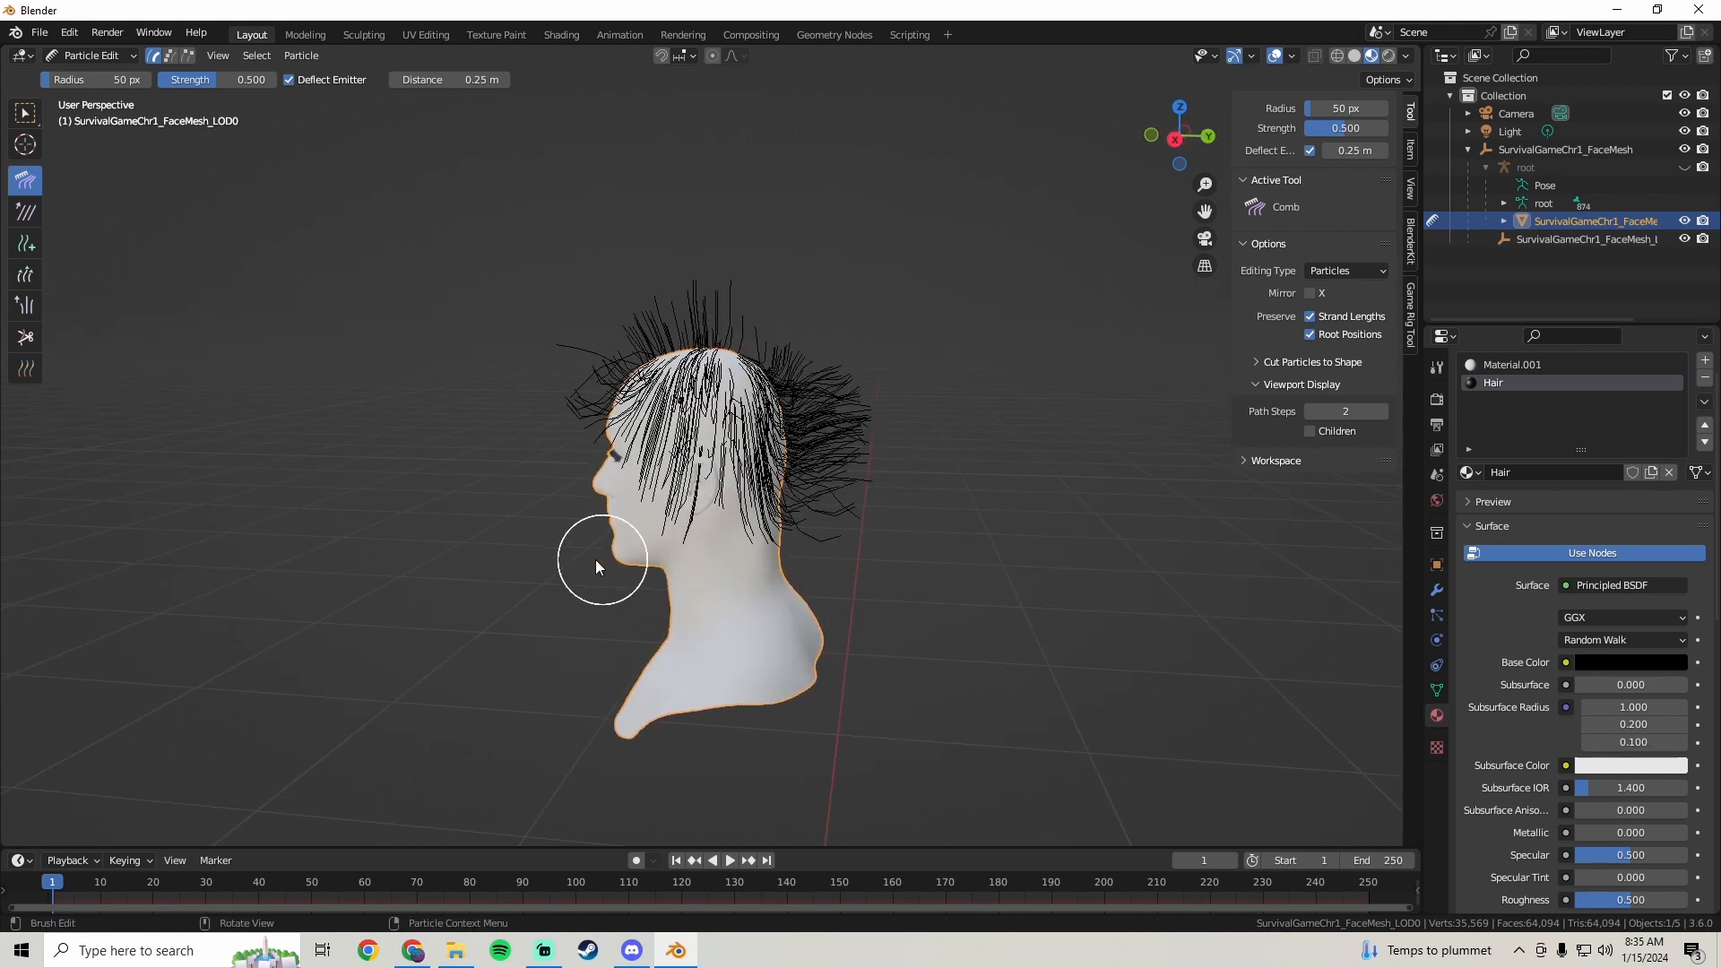
{"action": "middle_click_drag", "start_coordinate": [595, 559], "coordinate": [688, 514]}
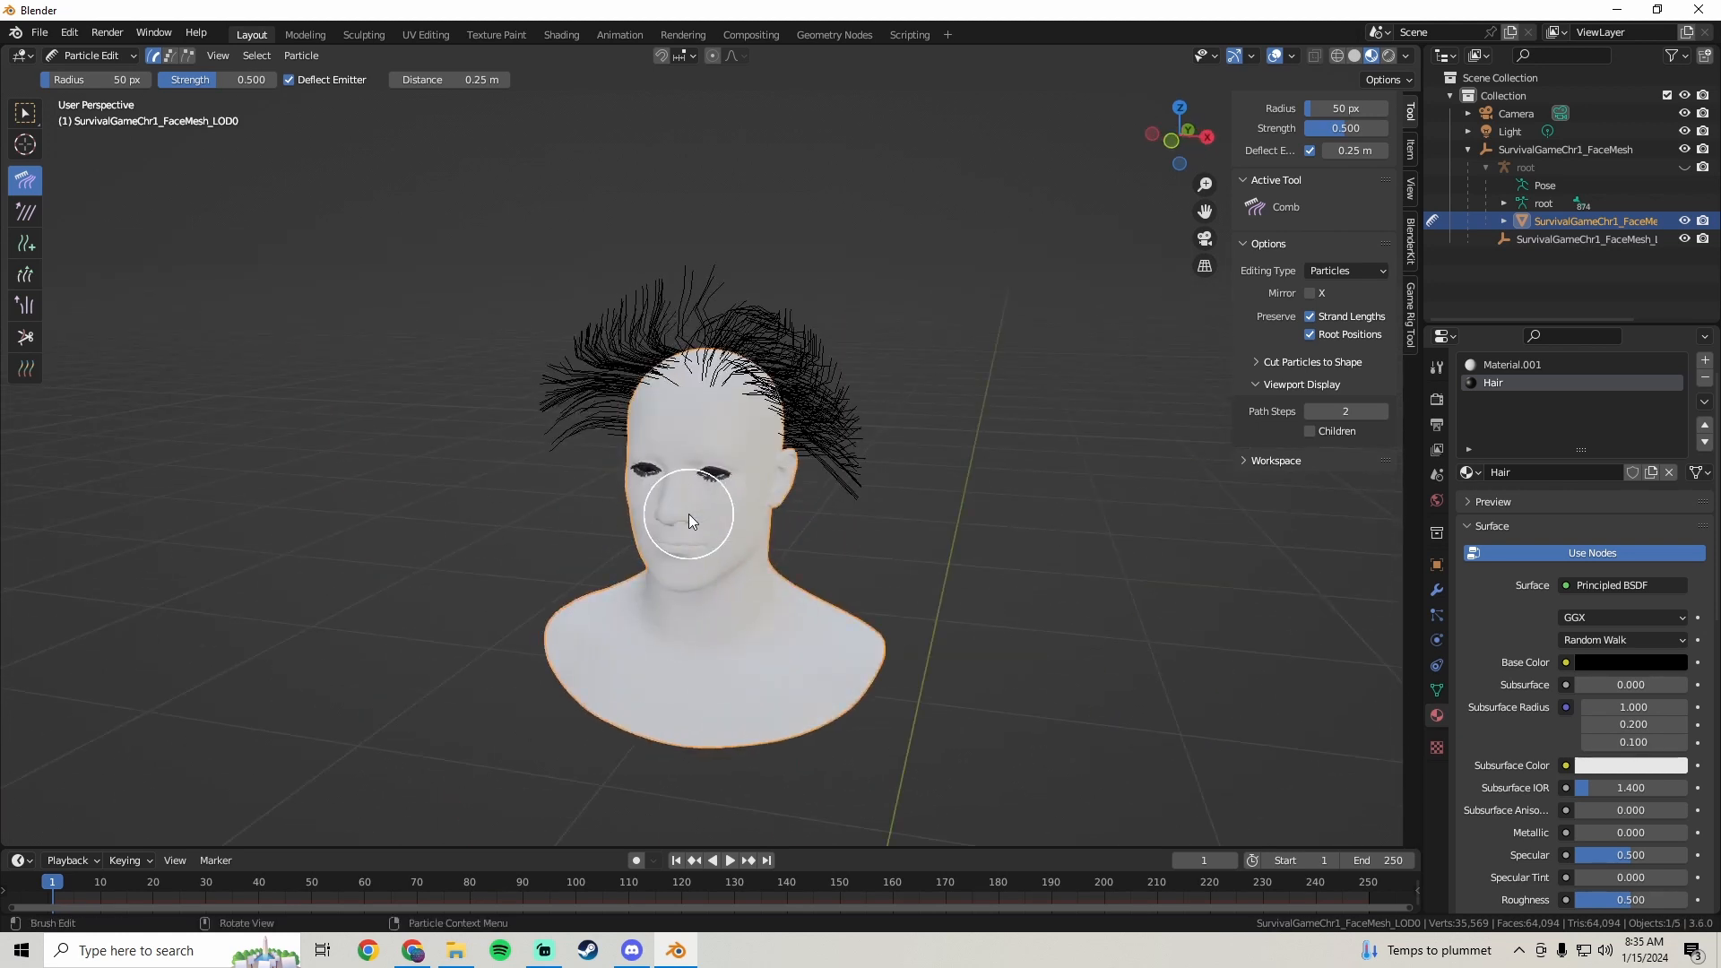
{"action": "key", "text": "ctrl+z"}
{"action": "key", "text": "ctrl+z"}
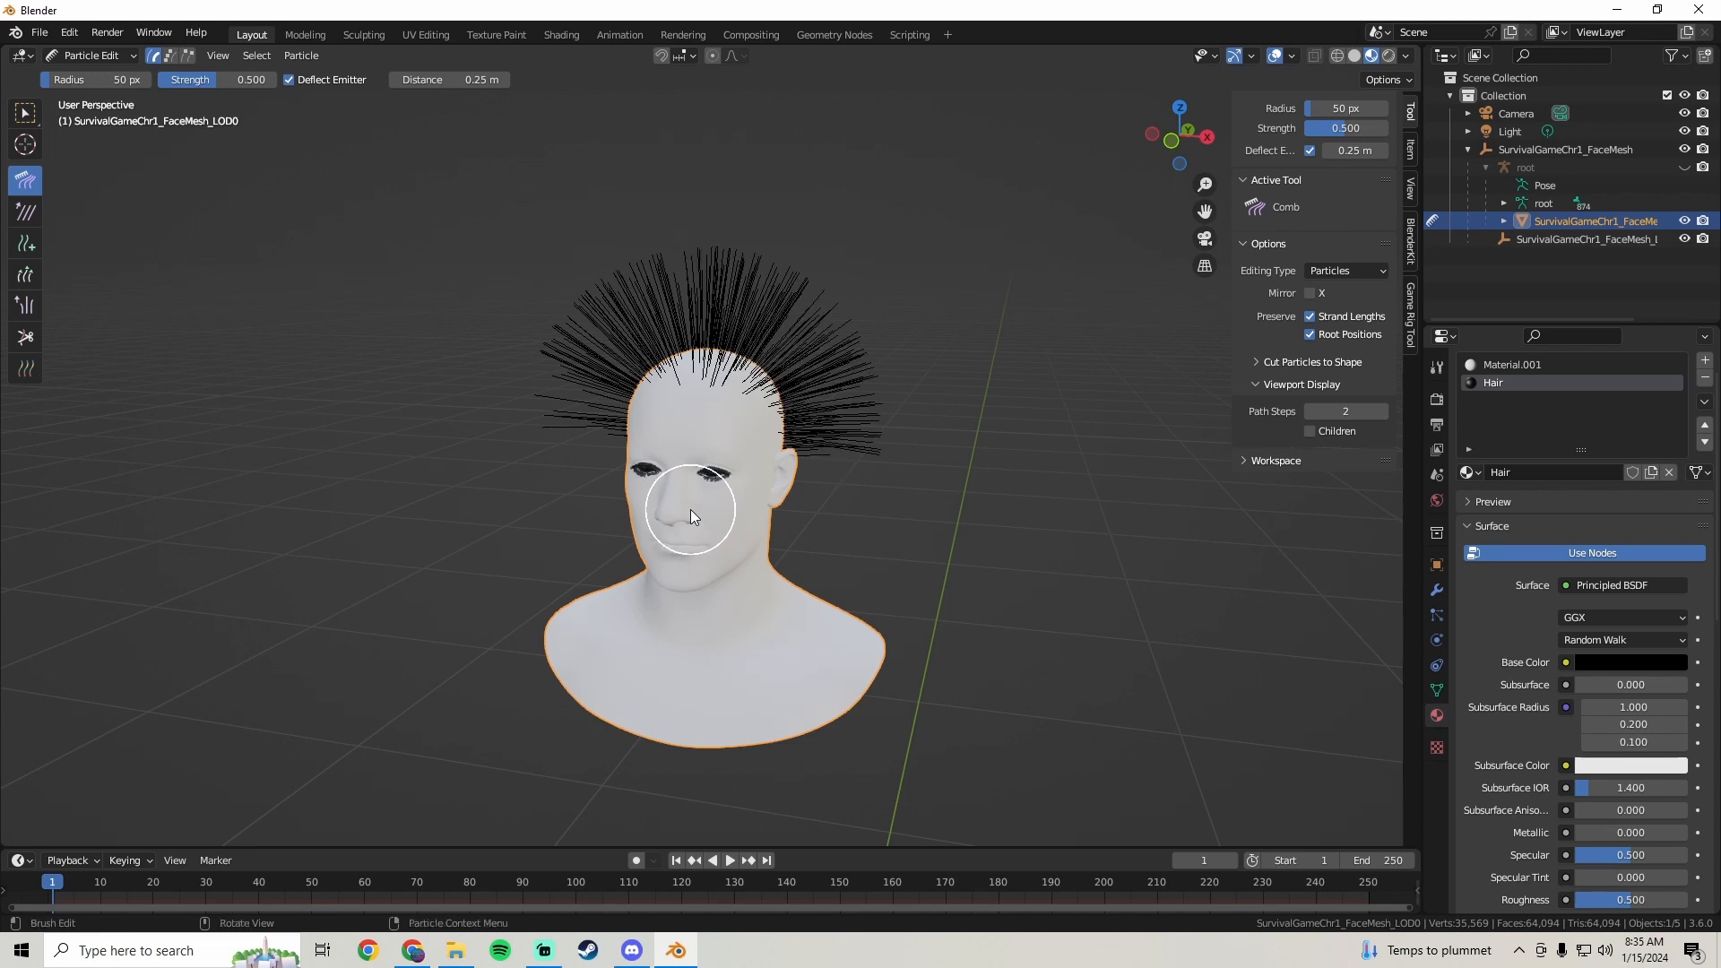
- From the front view, comb the spiky hair outward and down on both sides of the head
{"action": "key", "text": "KP_1"}
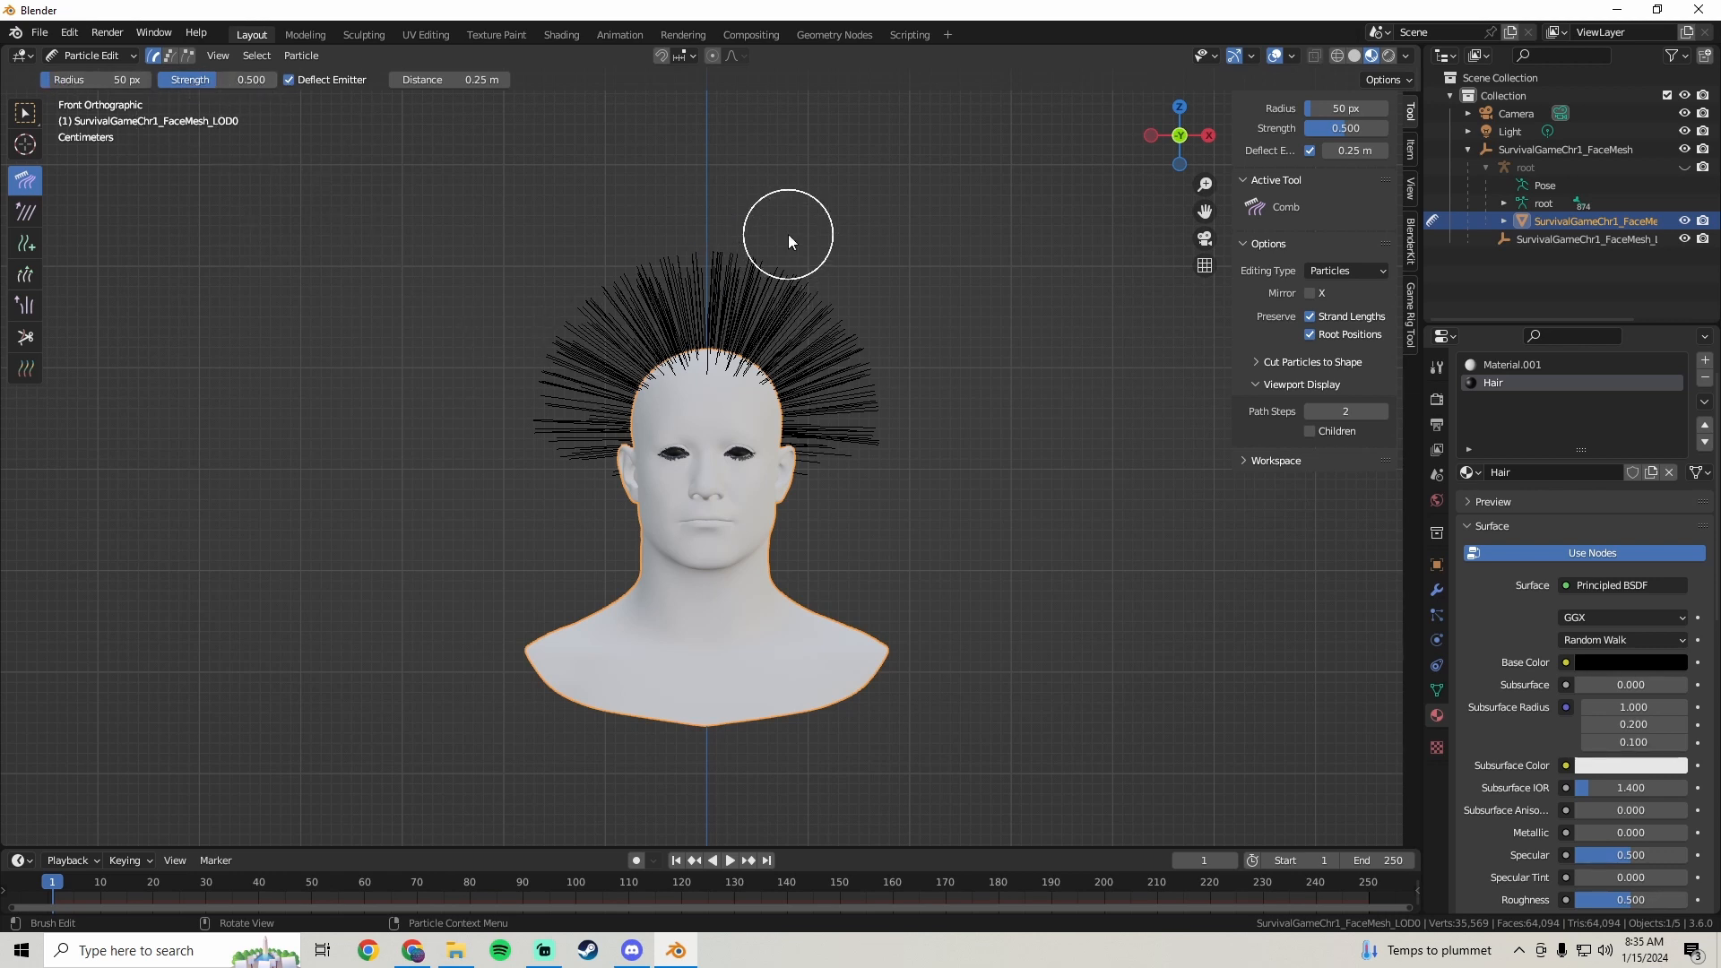
{"action": "mouse_move", "coordinate": [740, 217]}
{"action": "left_mouse_down"}
{"action": "mouse_move", "coordinate": [859, 344]}
{"action": "mouse_move", "coordinate": [895, 449]}
{"action": "left_mouse_up"}
{"action": "left_click_drag", "start_coordinate": [761, 260], "coordinate": [858, 443]}
{"action": "mouse_move", "coordinate": [762, 266]}
{"action": "left_mouse_down"}
{"action": "mouse_move", "coordinate": [821, 373]}
{"action": "mouse_move", "coordinate": [866, 515]}
{"action": "left_mouse_up"}
{"action": "mouse_move", "coordinate": [585, 287]}
{"action": "left_mouse_down"}
{"action": "mouse_move", "coordinate": [556, 383]}
{"action": "mouse_move", "coordinate": [570, 428]}
{"action": "left_mouse_up"}
{"action": "left_click_drag", "start_coordinate": [620, 294], "coordinate": [554, 483]}
{"action": "mouse_move", "coordinate": [640, 294]}
{"action": "left_mouse_down"}
{"action": "mouse_move", "coordinate": [583, 375]}
{"action": "mouse_move", "coordinate": [572, 508]}
{"action": "left_mouse_up"}
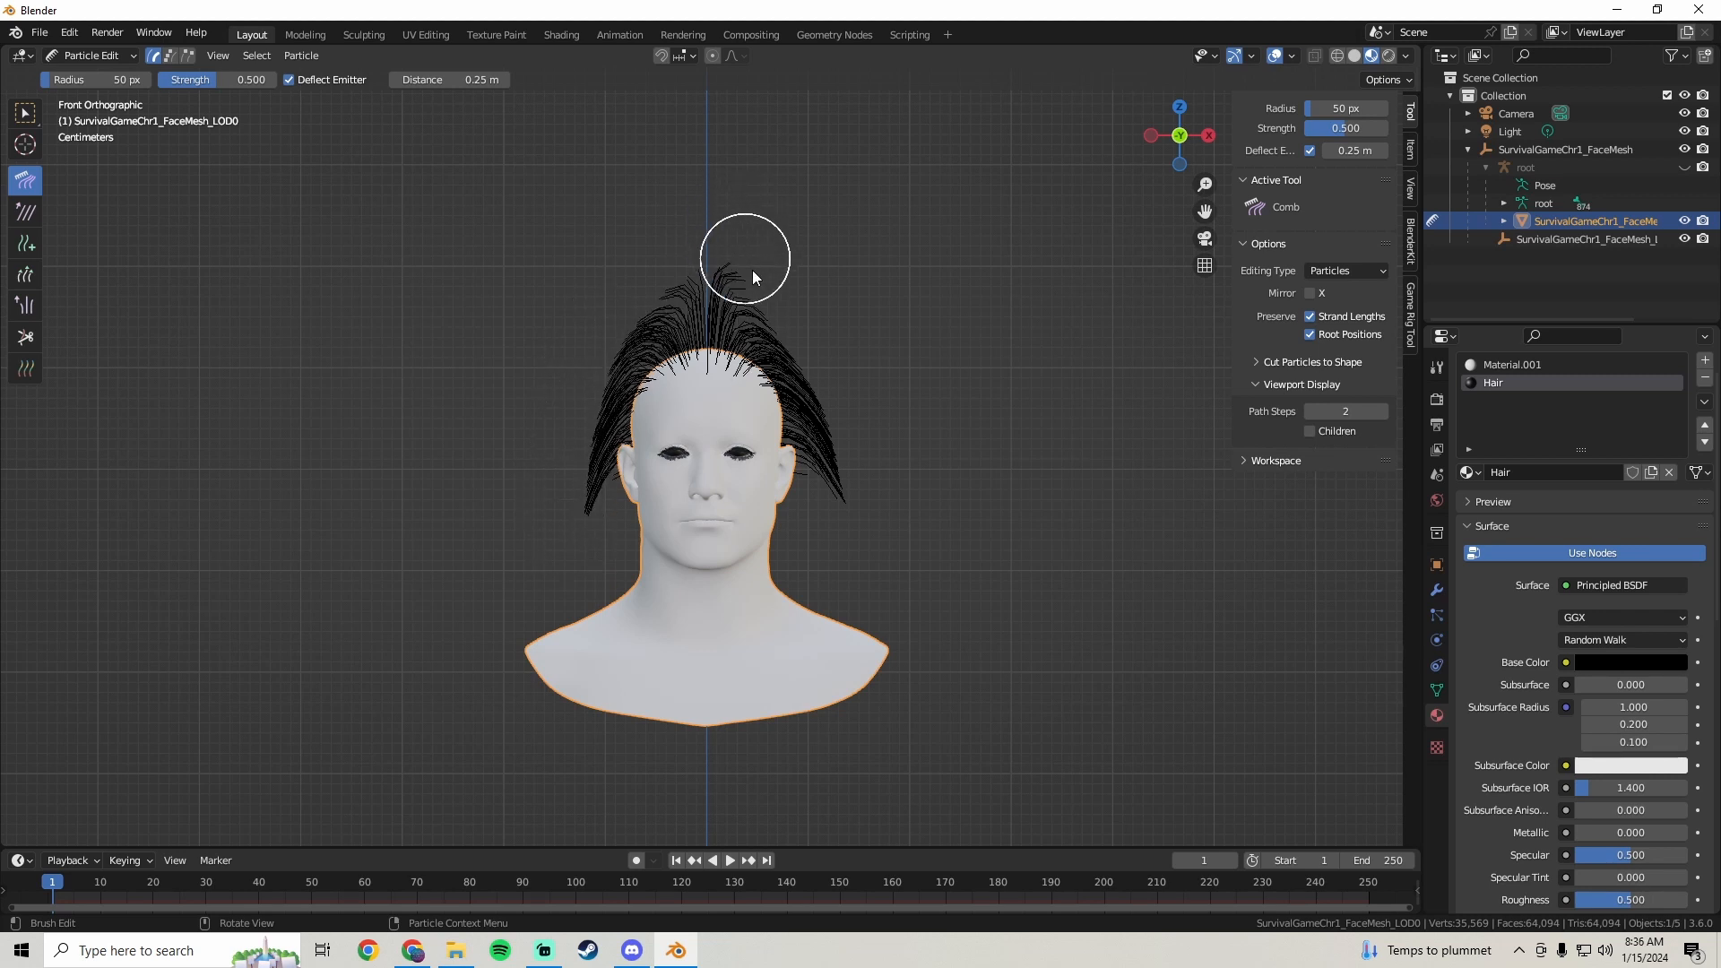
- Comb the upright hair on the crown down to both sides so that it lies against the scalp
{"action": "mouse_move", "coordinate": [752, 272]}
{"action": "left_mouse_down"}
{"action": "mouse_move", "coordinate": [815, 369]}
{"action": "mouse_move", "coordinate": [846, 508]}
{"action": "left_mouse_up"}
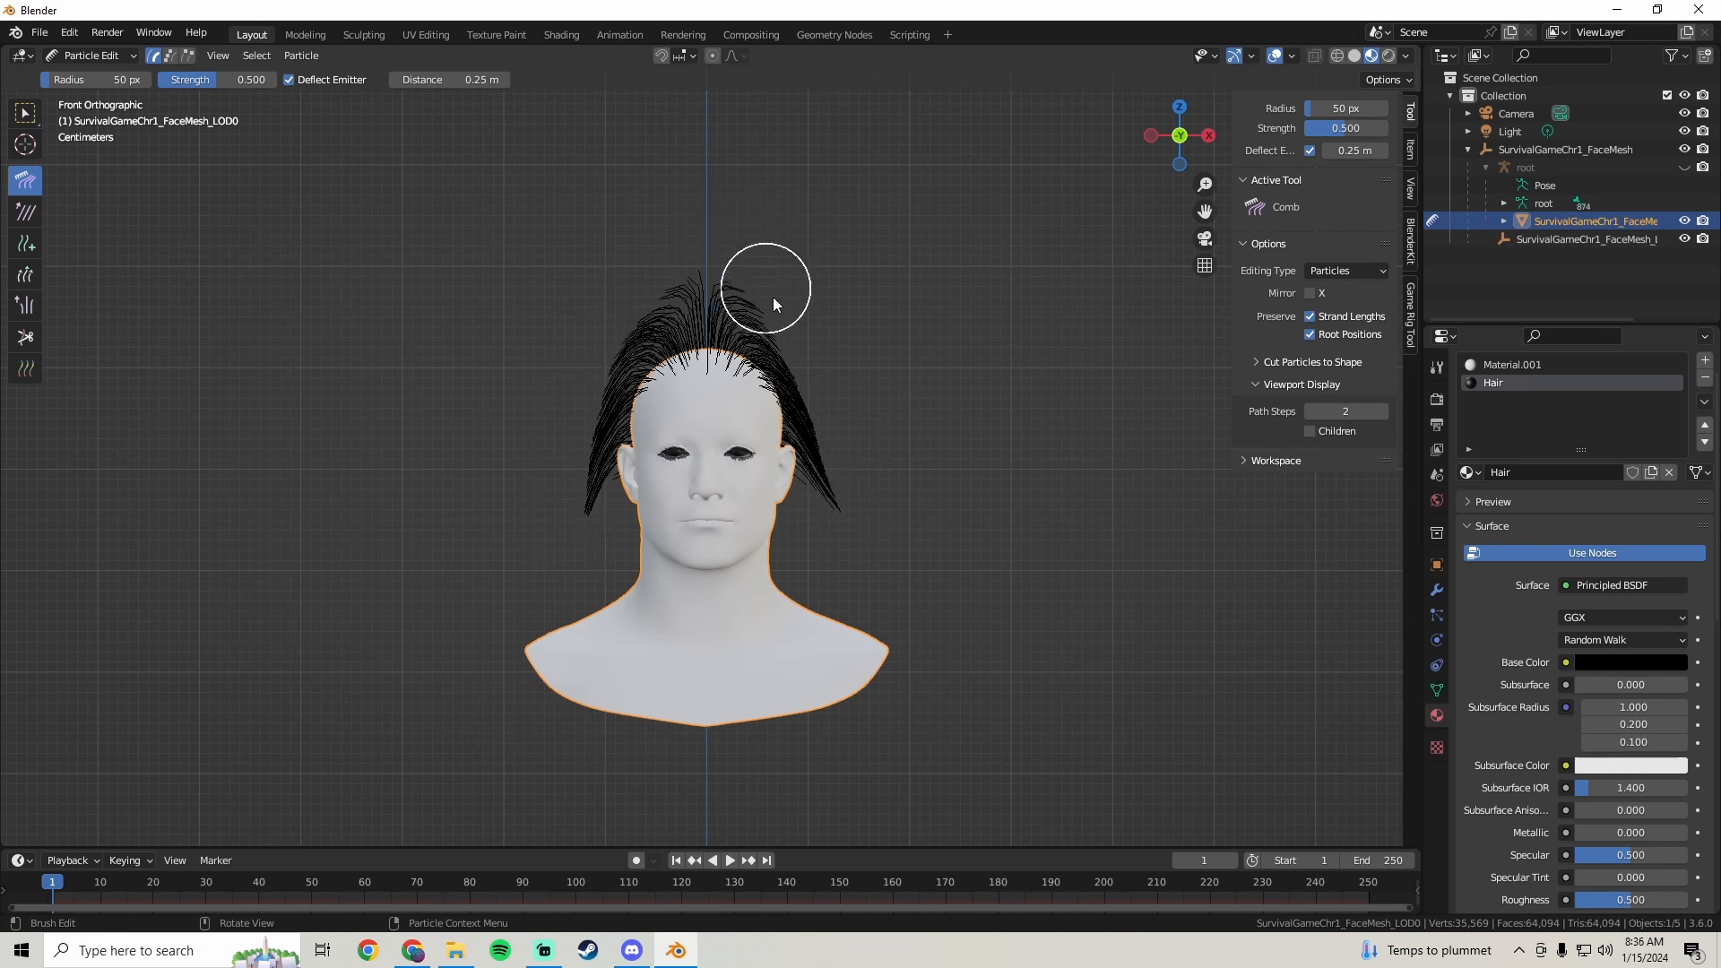
{"action": "left_click_drag", "start_coordinate": [773, 298], "coordinate": [844, 499]}
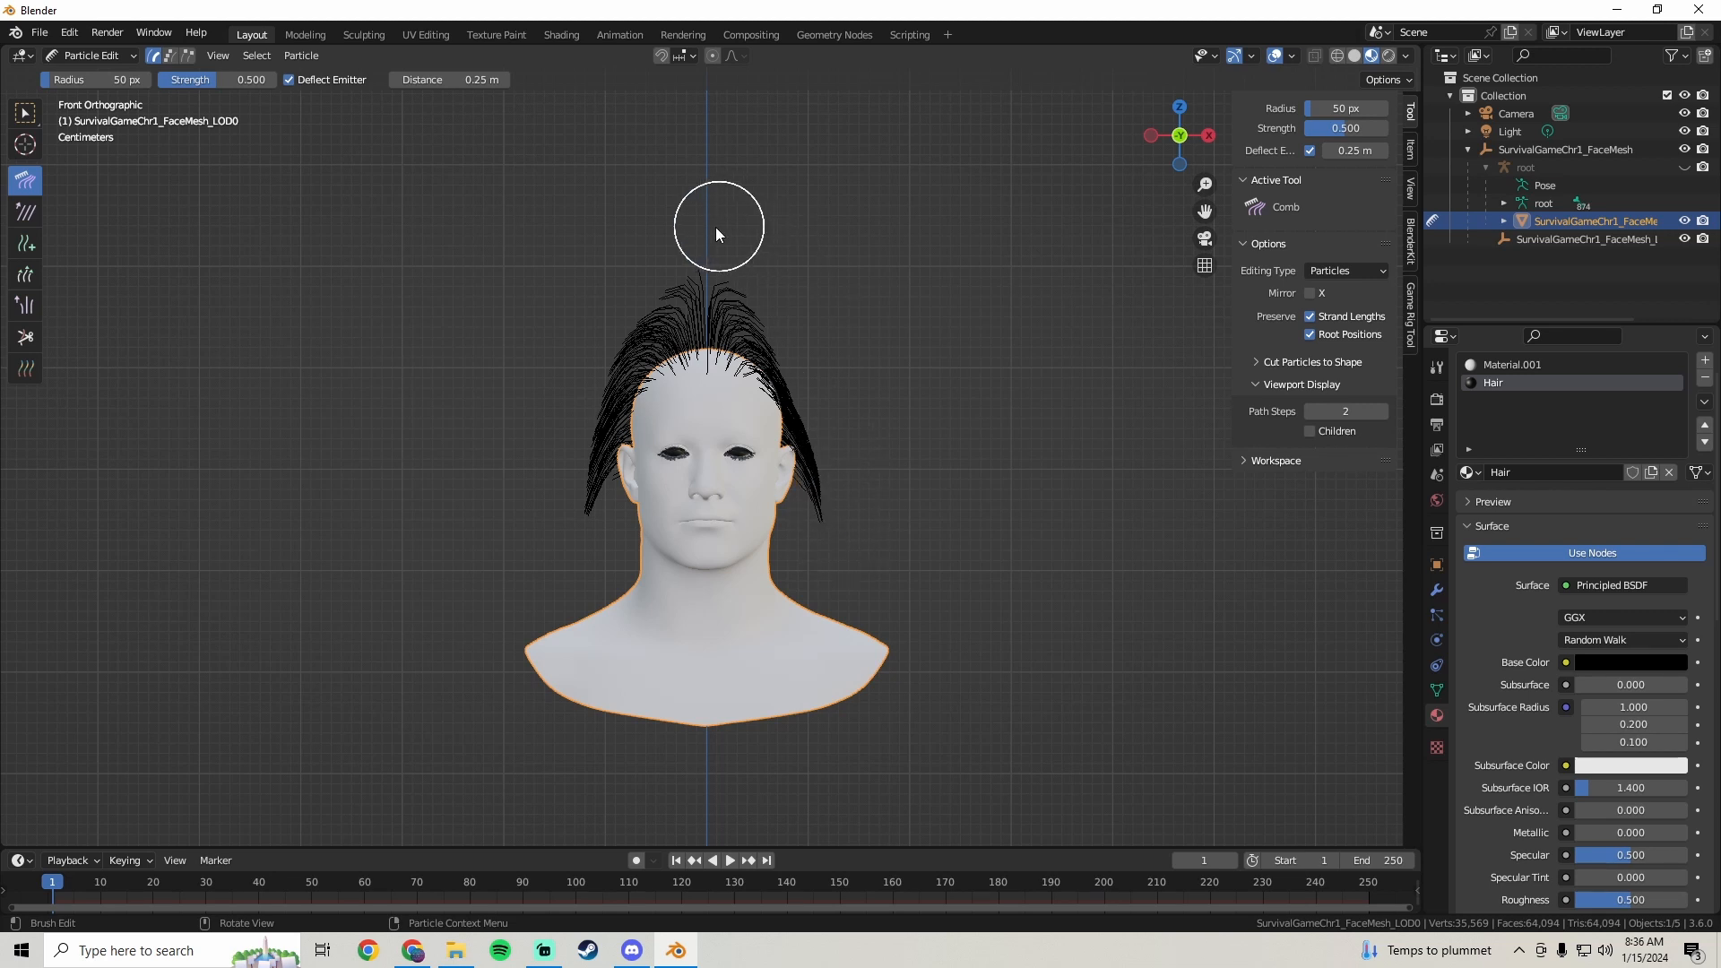
{"action": "left_click_drag", "start_coordinate": [633, 287], "coordinate": [563, 513]}
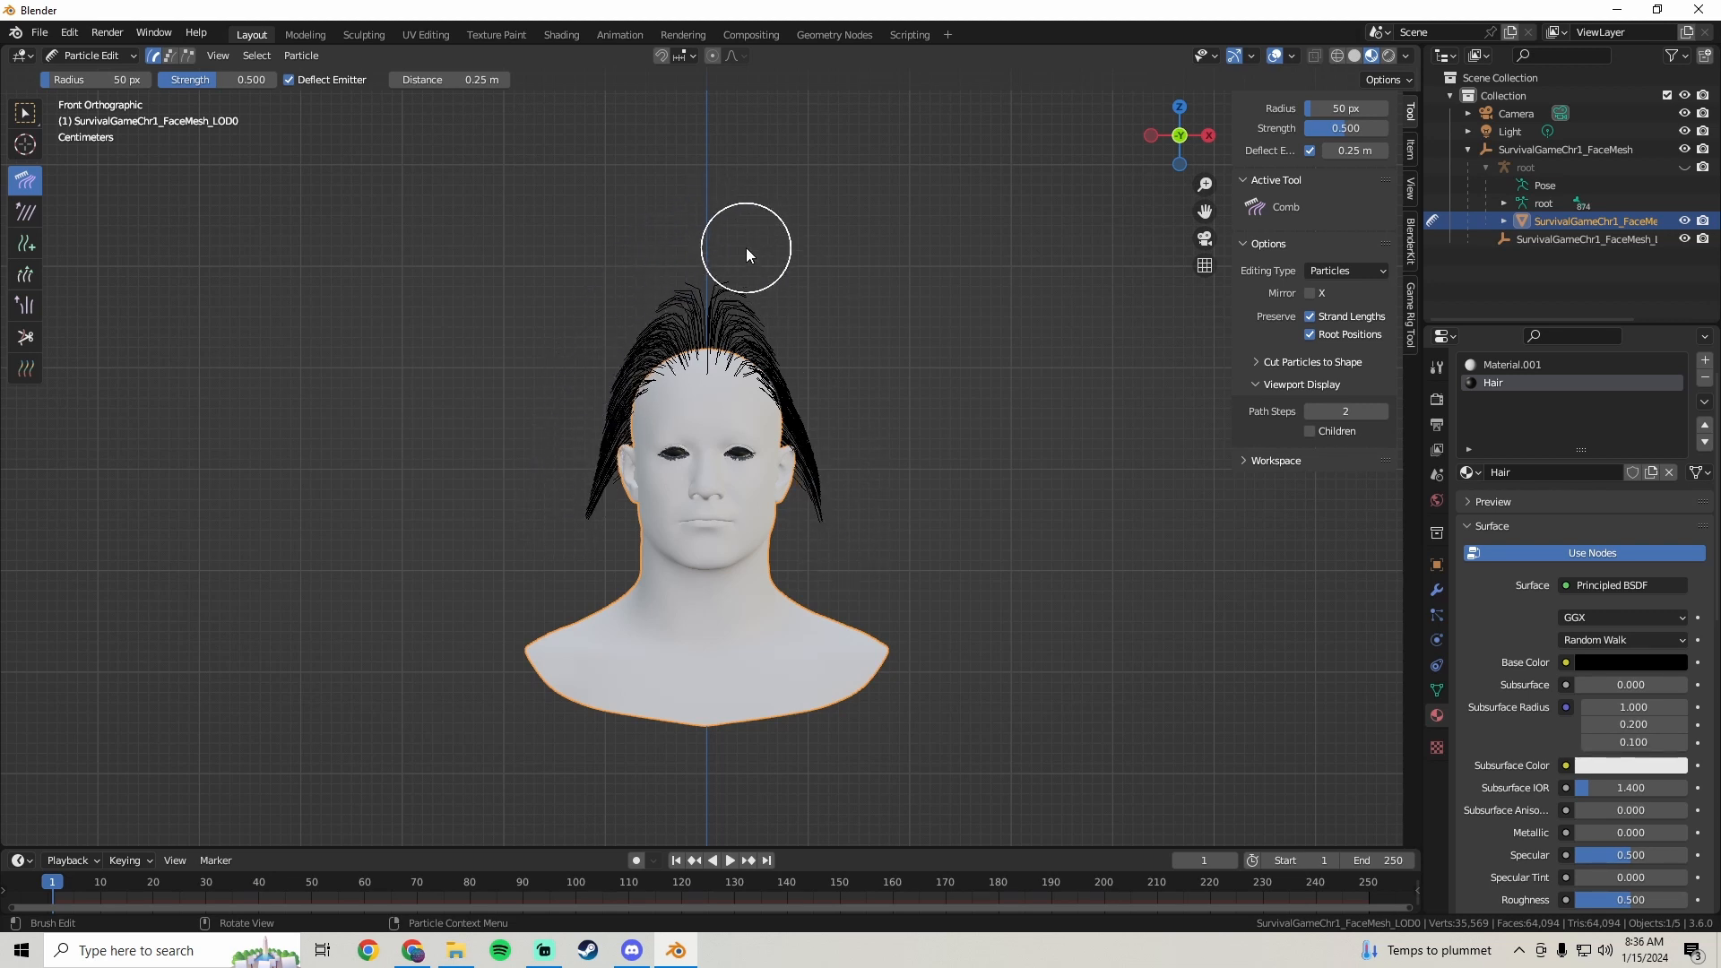
{"action": "left_click_drag", "start_coordinate": [767, 313], "coordinate": [833, 411]}
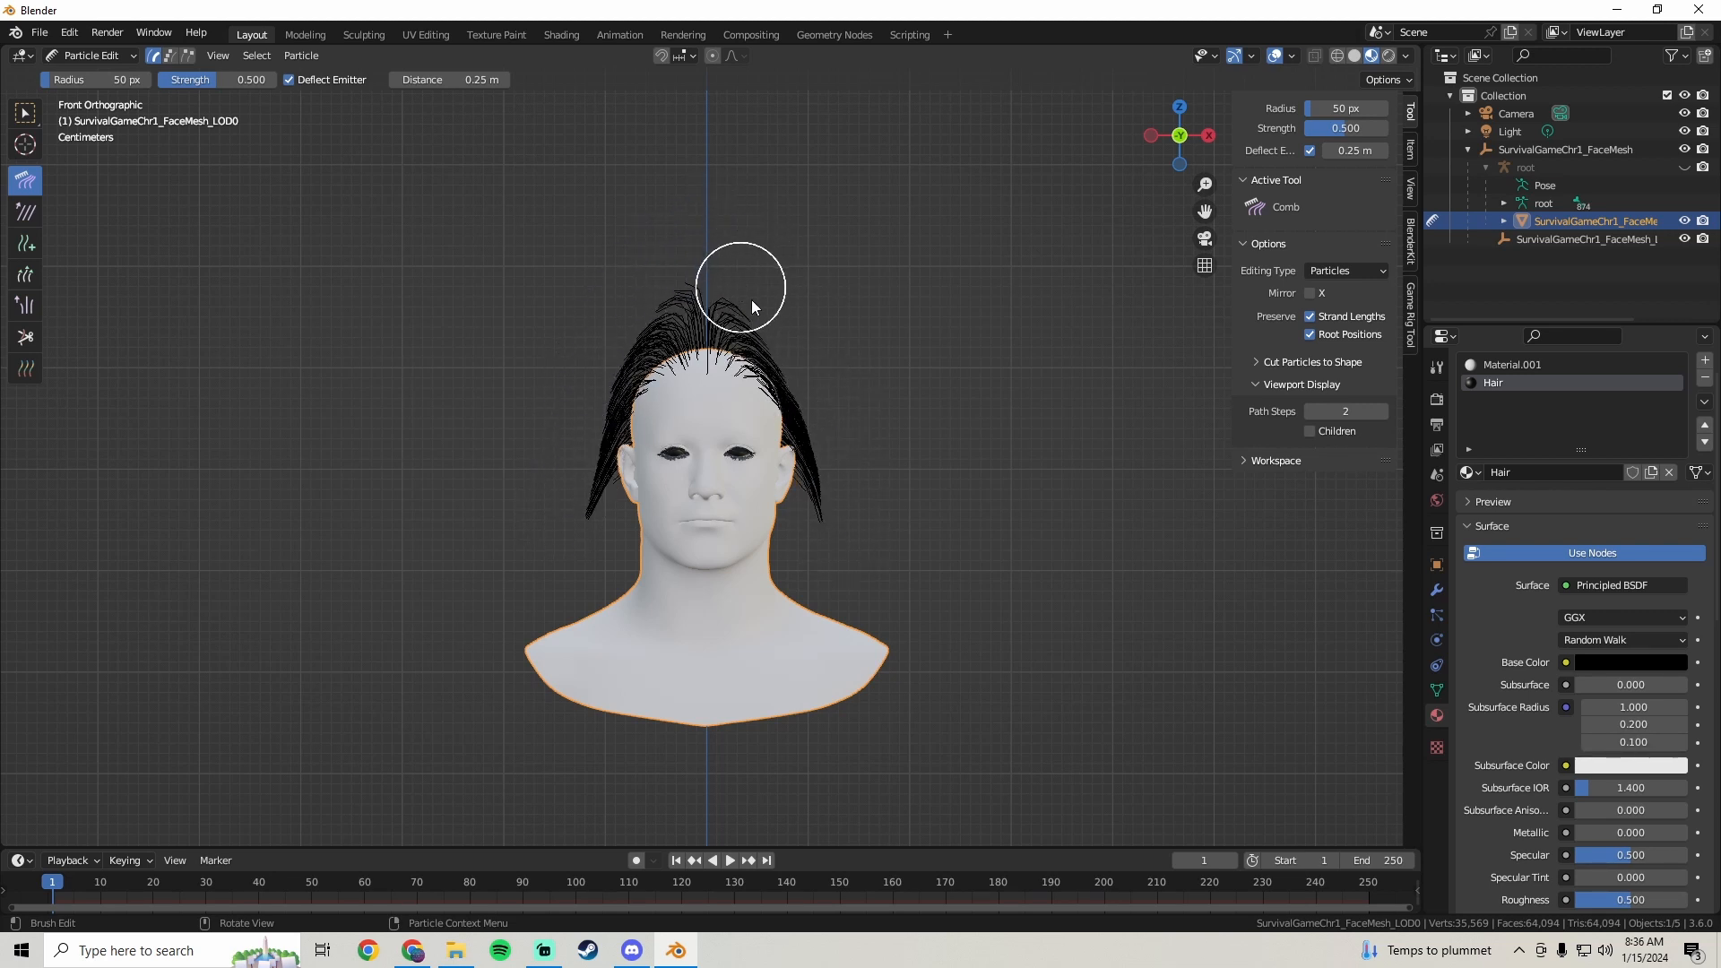
{"action": "mouse_move", "coordinate": [746, 310]}
{"action": "left_mouse_down"}
{"action": "mouse_move", "coordinate": [809, 370]}
{"action": "mouse_move", "coordinate": [825, 519]}
{"action": "left_mouse_up"}
{"action": "mouse_move", "coordinate": [726, 288]}
{"action": "left_mouse_down"}
{"action": "mouse_move", "coordinate": [615, 326]}
{"action": "mouse_move", "coordinate": [582, 466]}
{"action": "left_mouse_up"}
{"action": "mouse_move", "coordinate": [665, 334]}
{"action": "left_mouse_down"}
{"action": "mouse_move", "coordinate": [612, 388]}
{"action": "mouse_move", "coordinate": [568, 527]}
{"action": "left_mouse_up"}
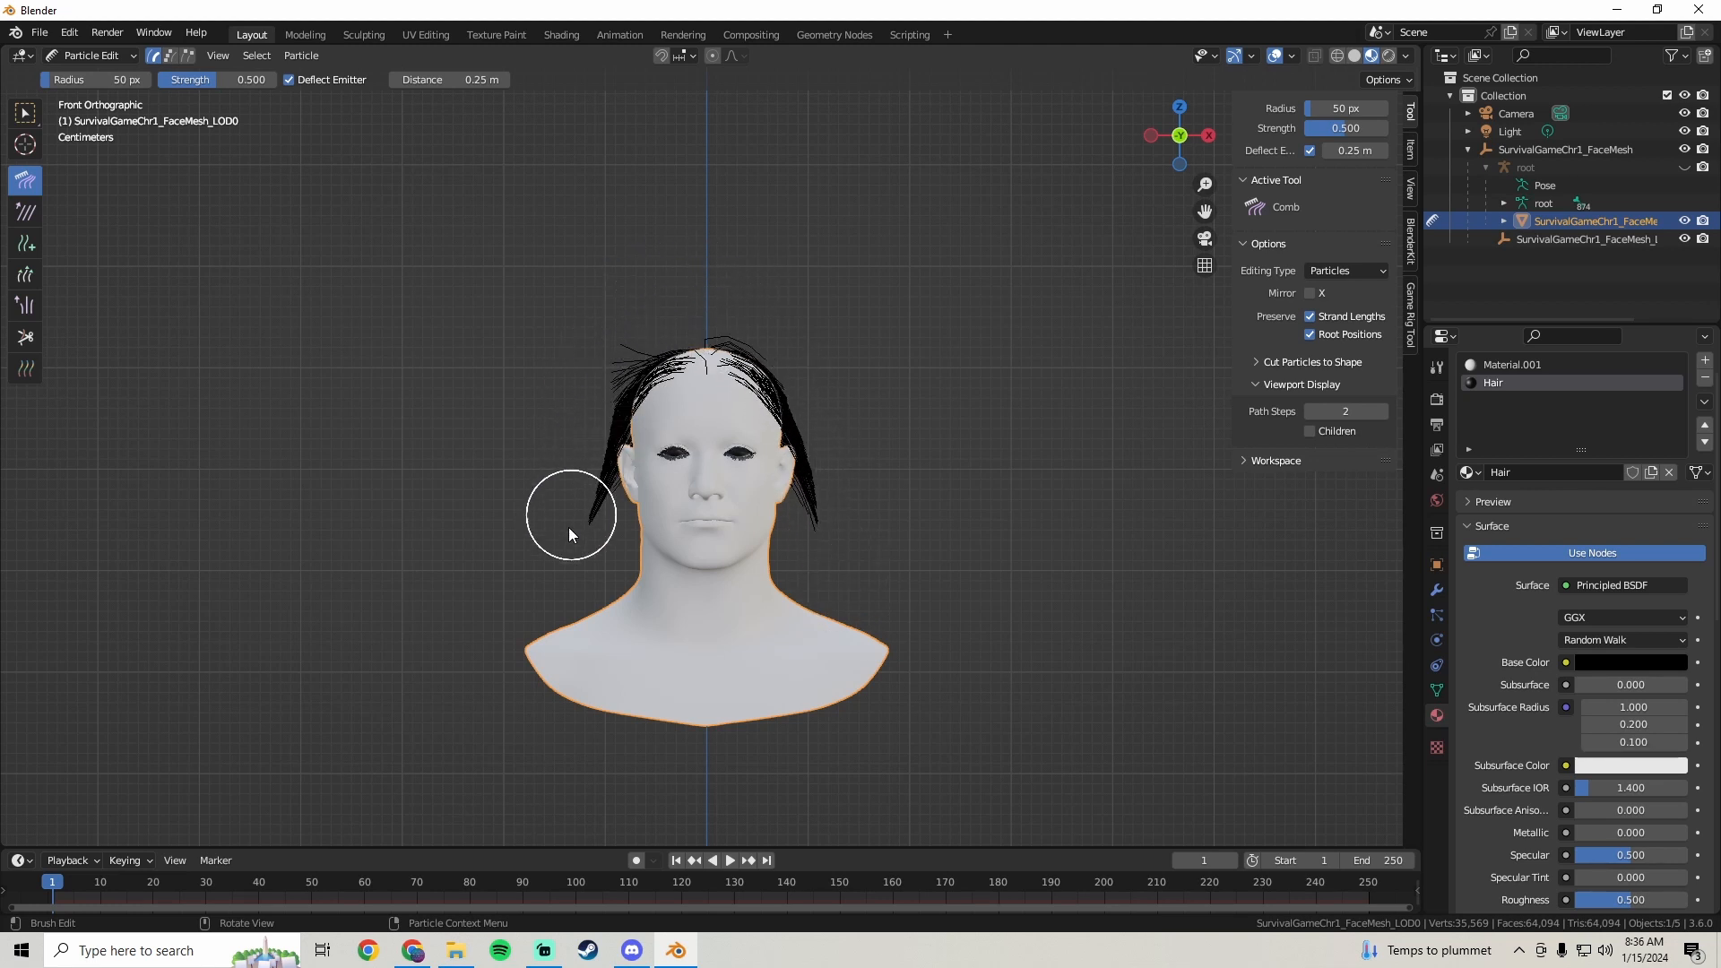
{"action": "mouse_move", "coordinate": [660, 265]}
{"action": "left_mouse_down"}
{"action": "mouse_move", "coordinate": [593, 431]}
{"action": "mouse_move", "coordinate": [579, 570]}
{"action": "left_mouse_up"}
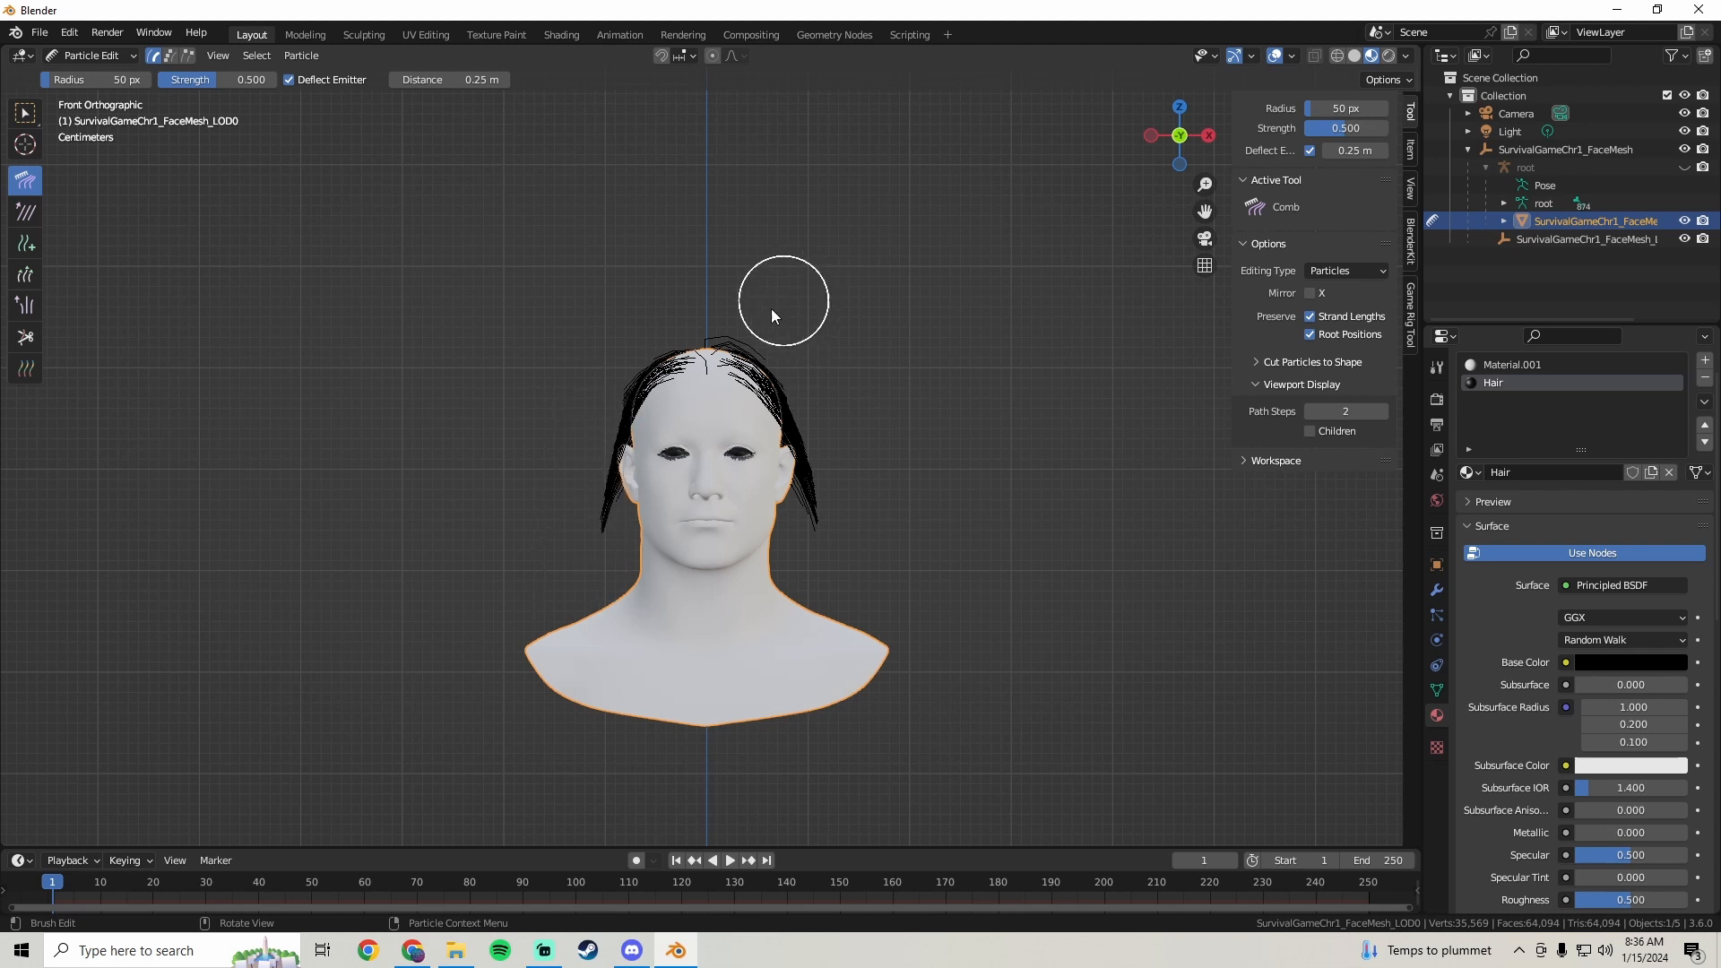
- Comb the strands beside the center parting down over both temples toward the ears
{"action": "left_click_drag", "start_coordinate": [750, 333], "coordinate": [811, 382]}
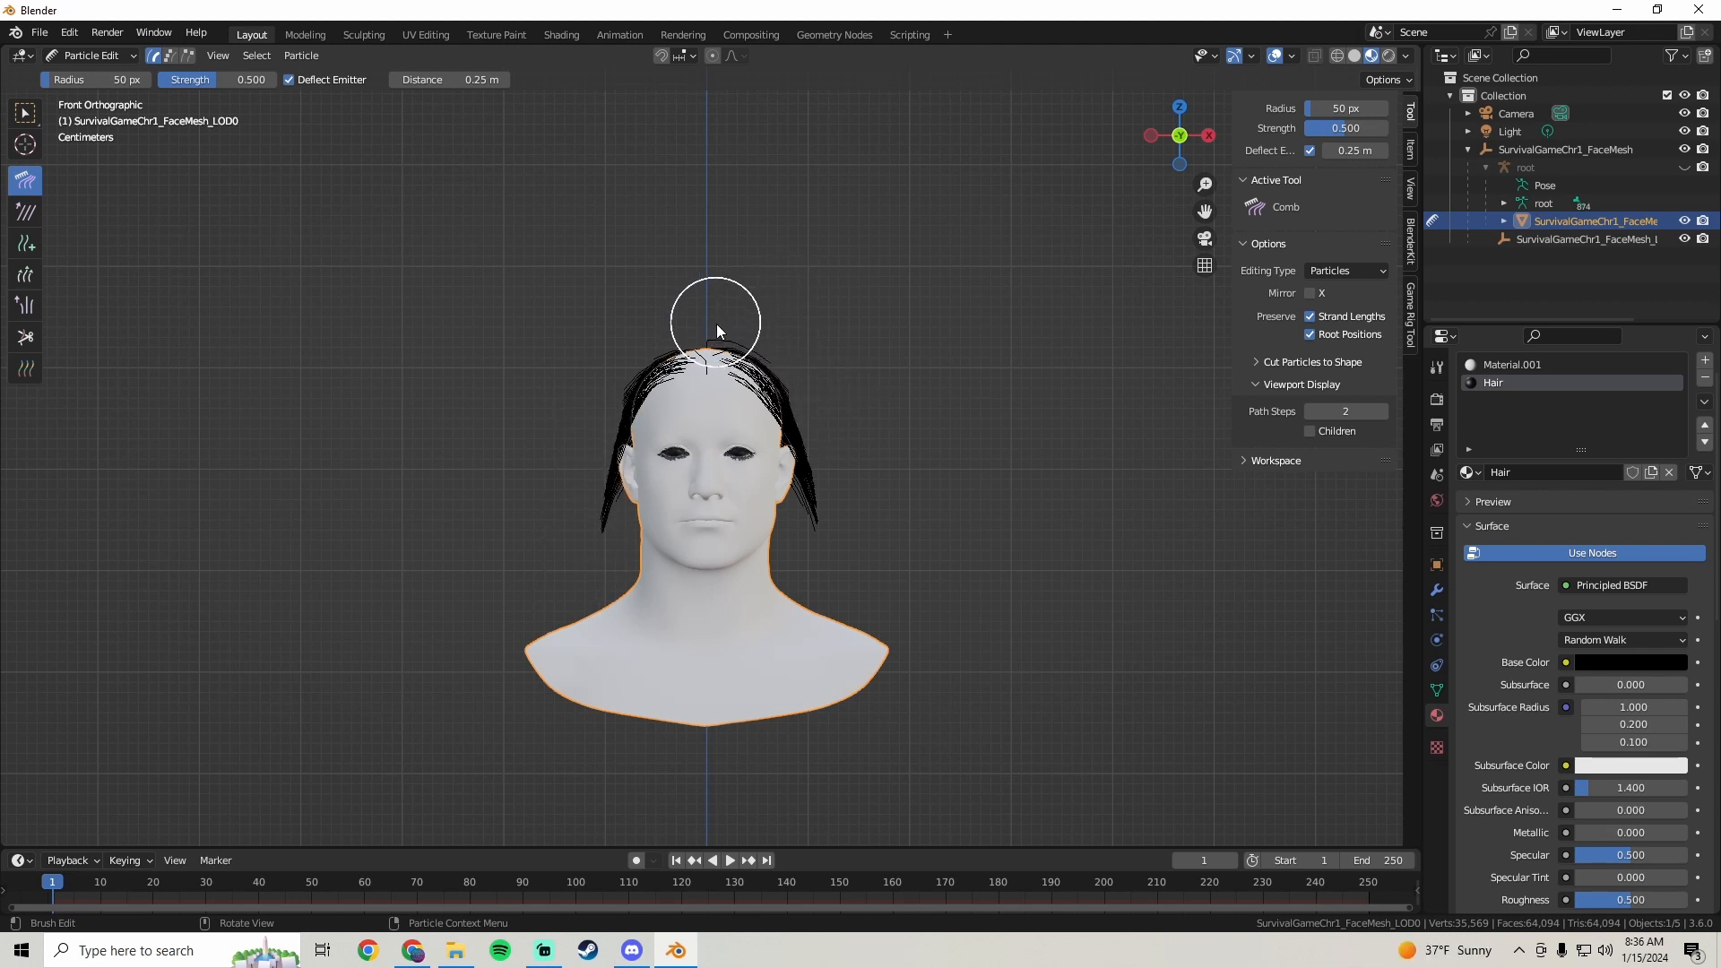
{"action": "left_click_drag", "start_coordinate": [807, 450], "coordinate": [834, 537]}
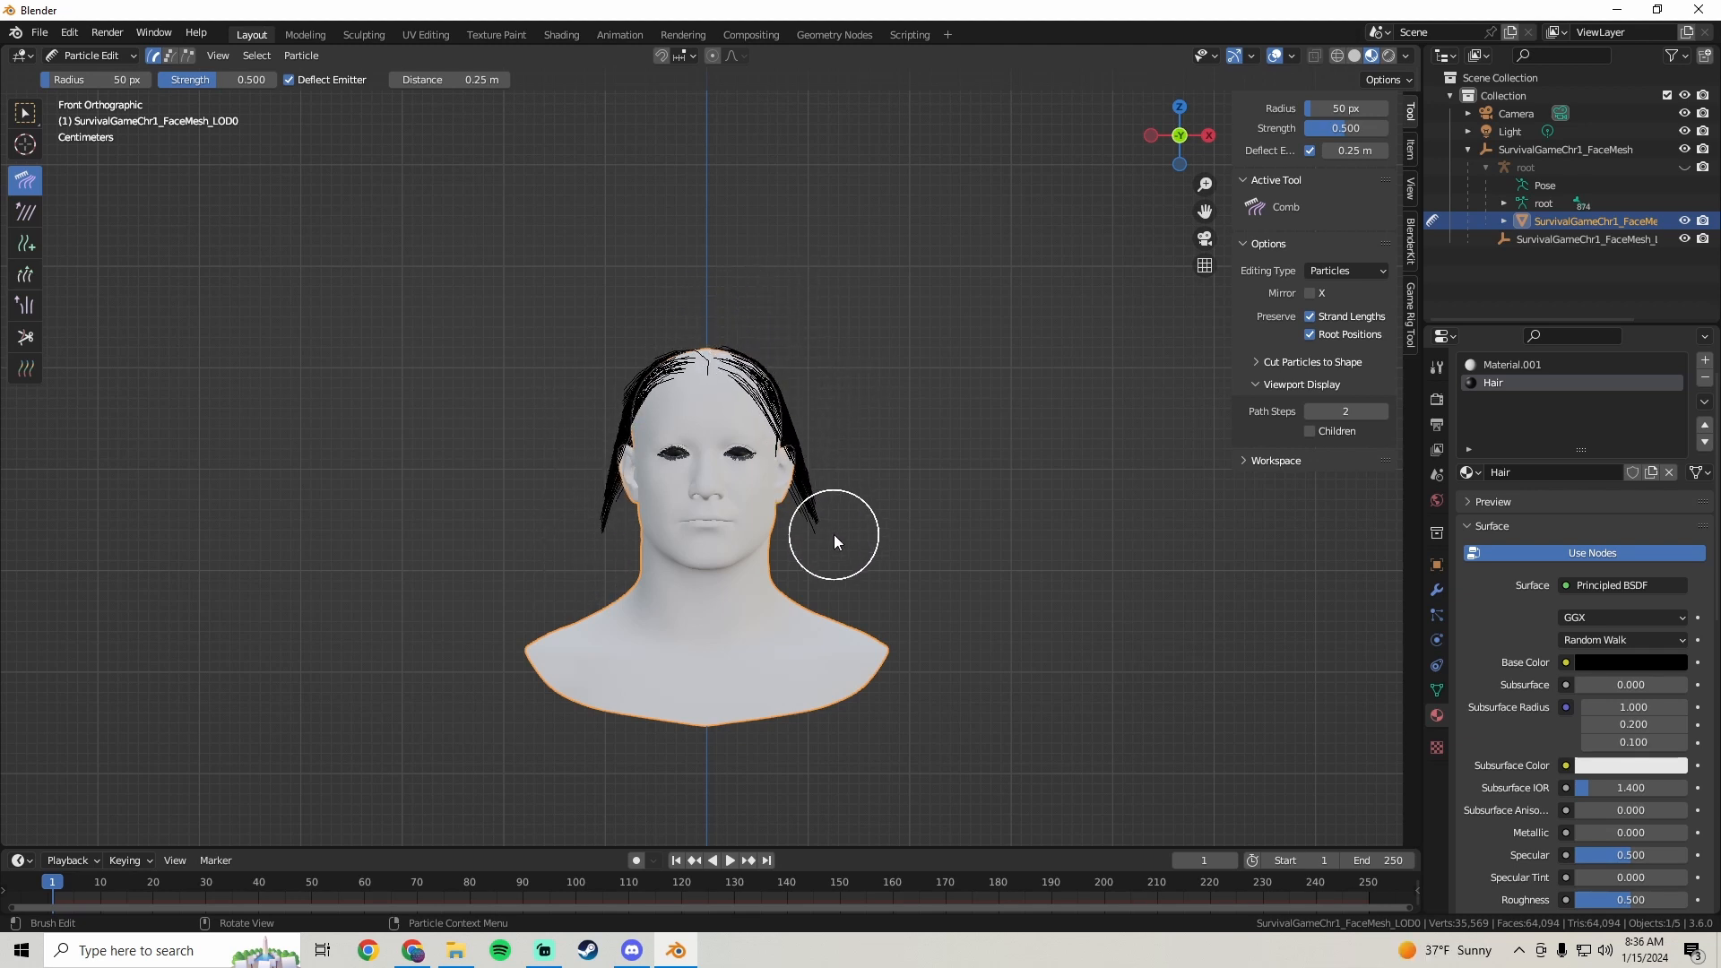
{"action": "left_click_drag", "start_coordinate": [773, 408], "coordinate": [823, 561]}
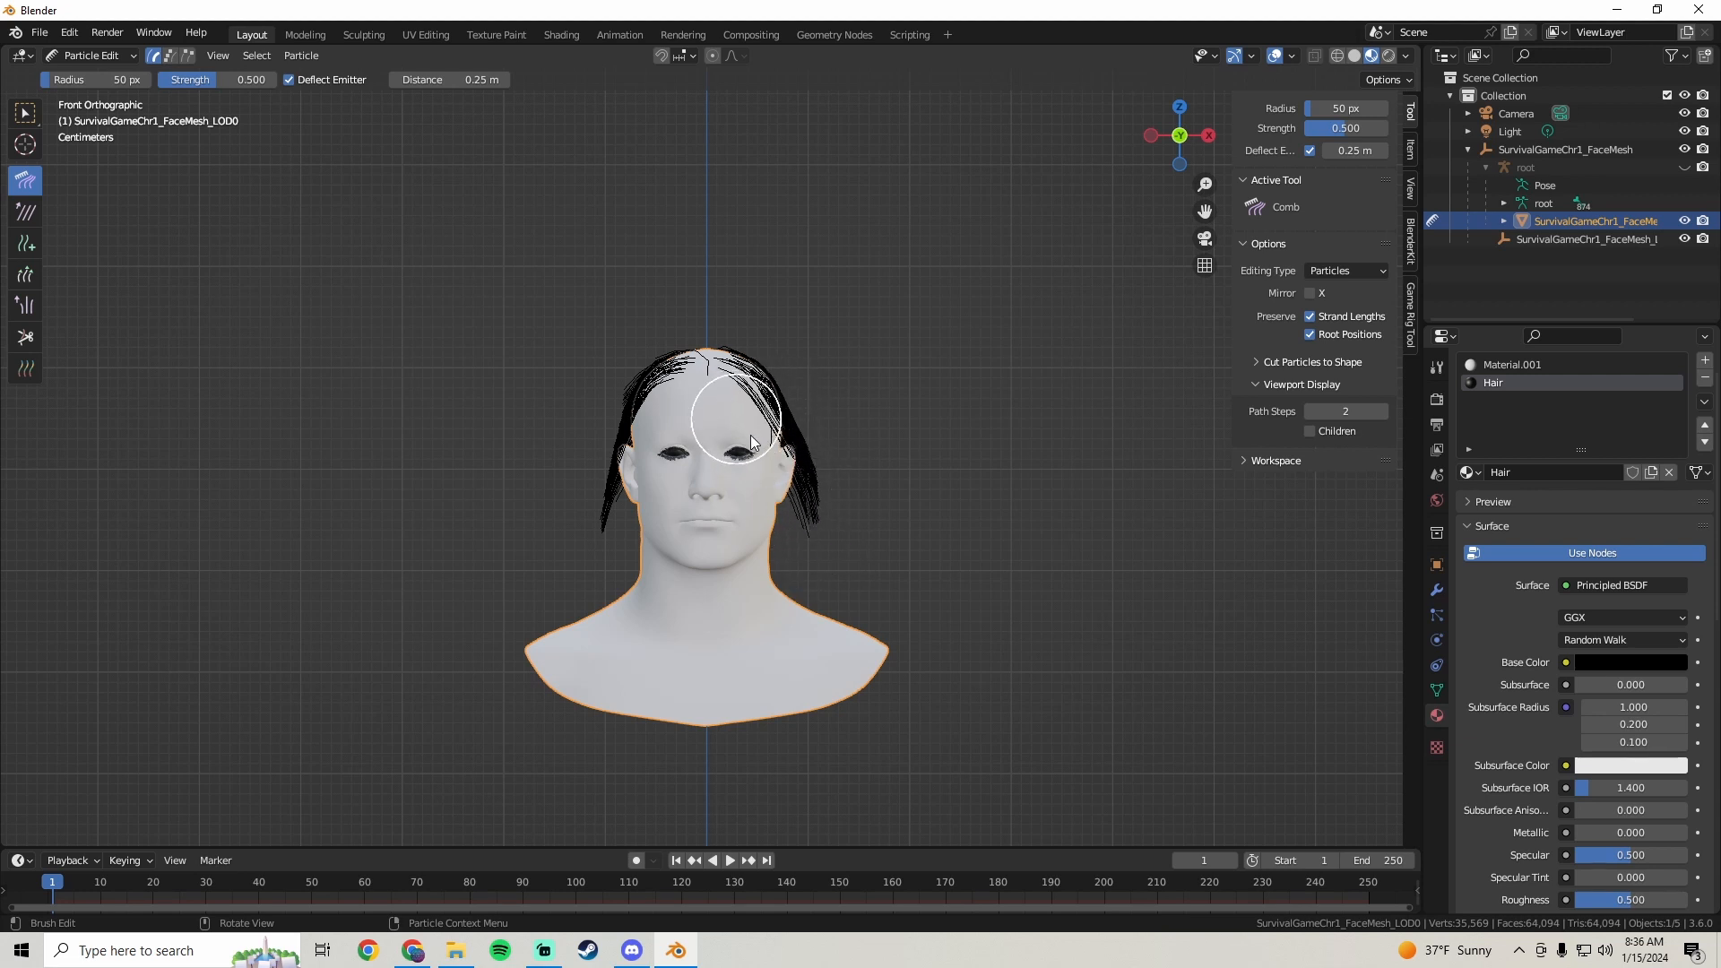
{"action": "left_click_drag", "start_coordinate": [751, 441], "coordinate": [787, 480]}
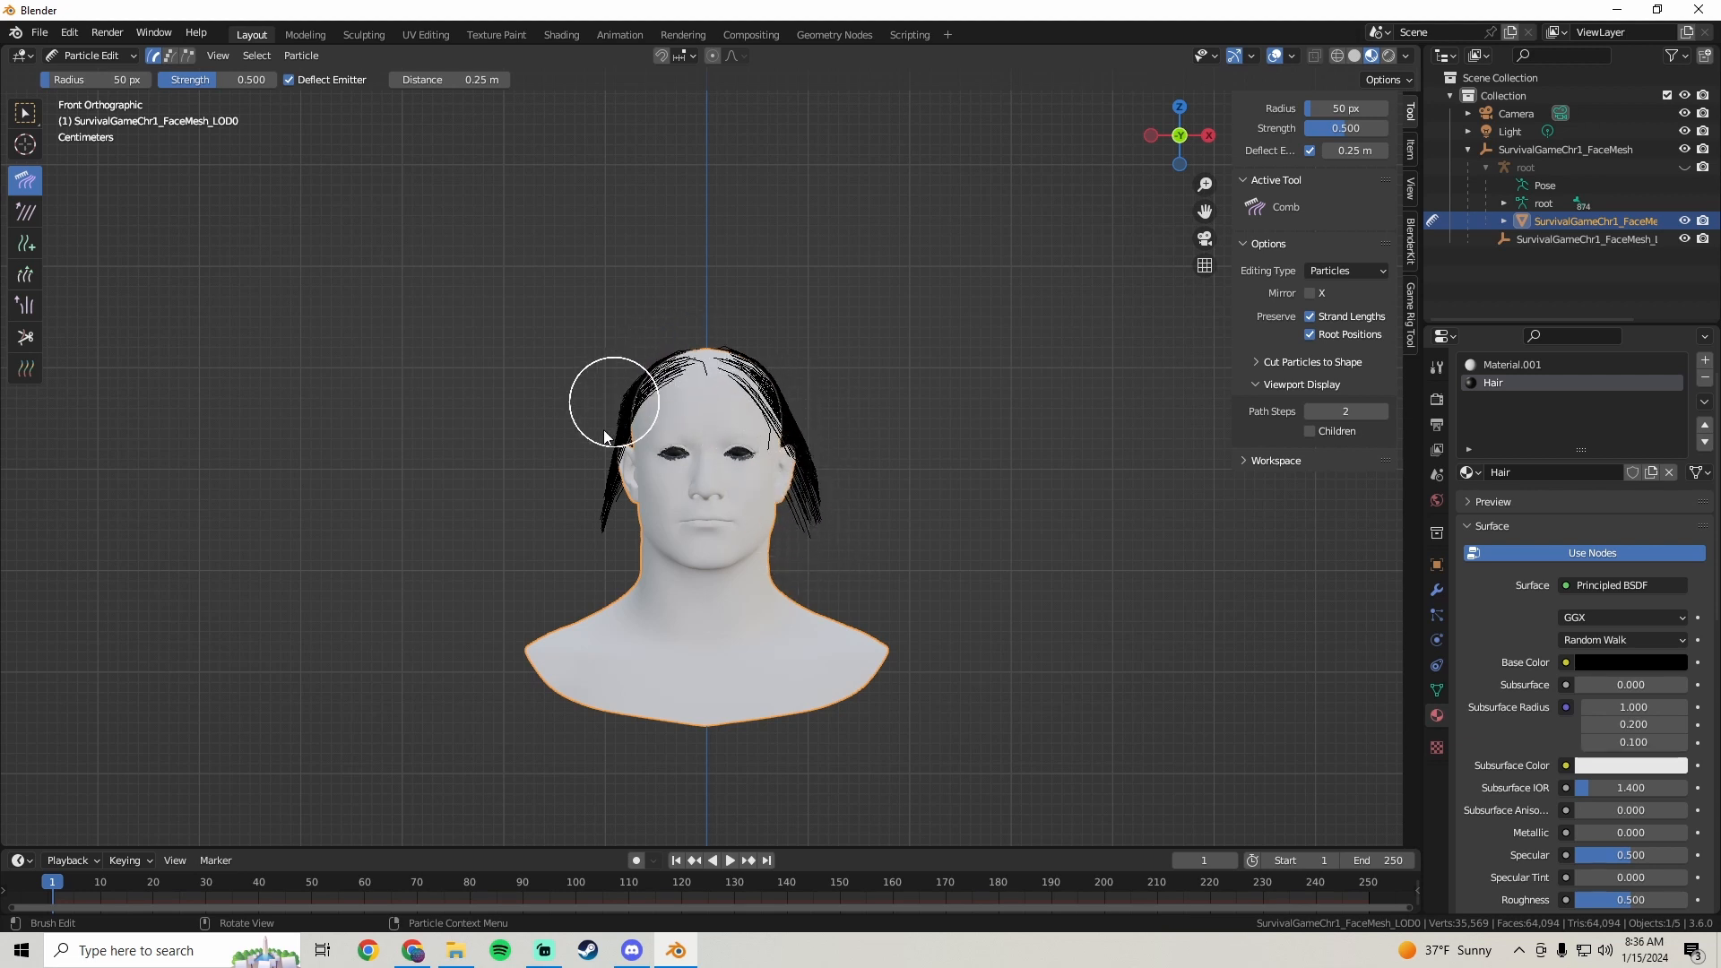
{"action": "mouse_move", "coordinate": [696, 356]}
{"action": "left_mouse_down"}
{"action": "mouse_move", "coordinate": [642, 369]}
{"action": "mouse_move", "coordinate": [604, 457]}
{"action": "mouse_move", "coordinate": [623, 559]}
{"action": "left_mouse_up"}
{"action": "mouse_move", "coordinate": [691, 382]}
{"action": "left_mouse_down"}
{"action": "mouse_move", "coordinate": [642, 403]}
{"action": "mouse_move", "coordinate": [603, 499]}
{"action": "left_mouse_up"}
{"action": "mouse_move", "coordinate": [636, 362]}
{"action": "left_mouse_down"}
{"action": "mouse_move", "coordinate": [604, 492]}
{"action": "mouse_move", "coordinate": [608, 617]}
{"action": "left_mouse_up"}
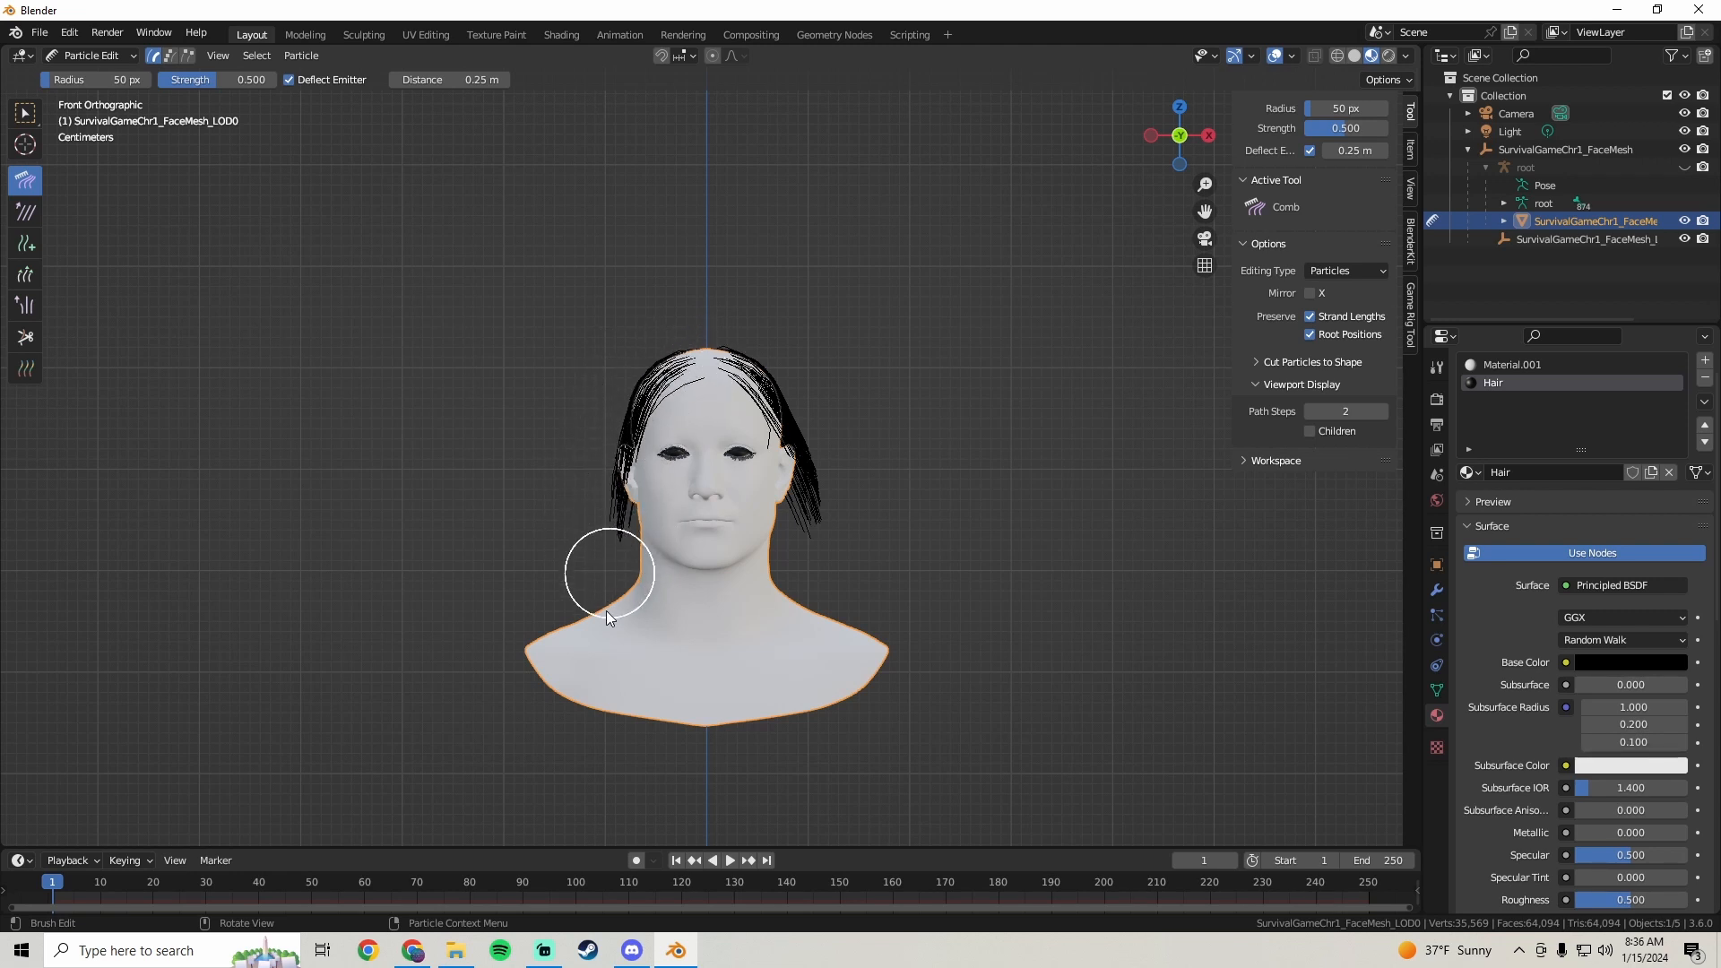
- Comb the hanging side hair inward and down, close against the ears and neck on both sides
{"action": "left_click_drag", "start_coordinate": [843, 374], "coordinate": [785, 607]}
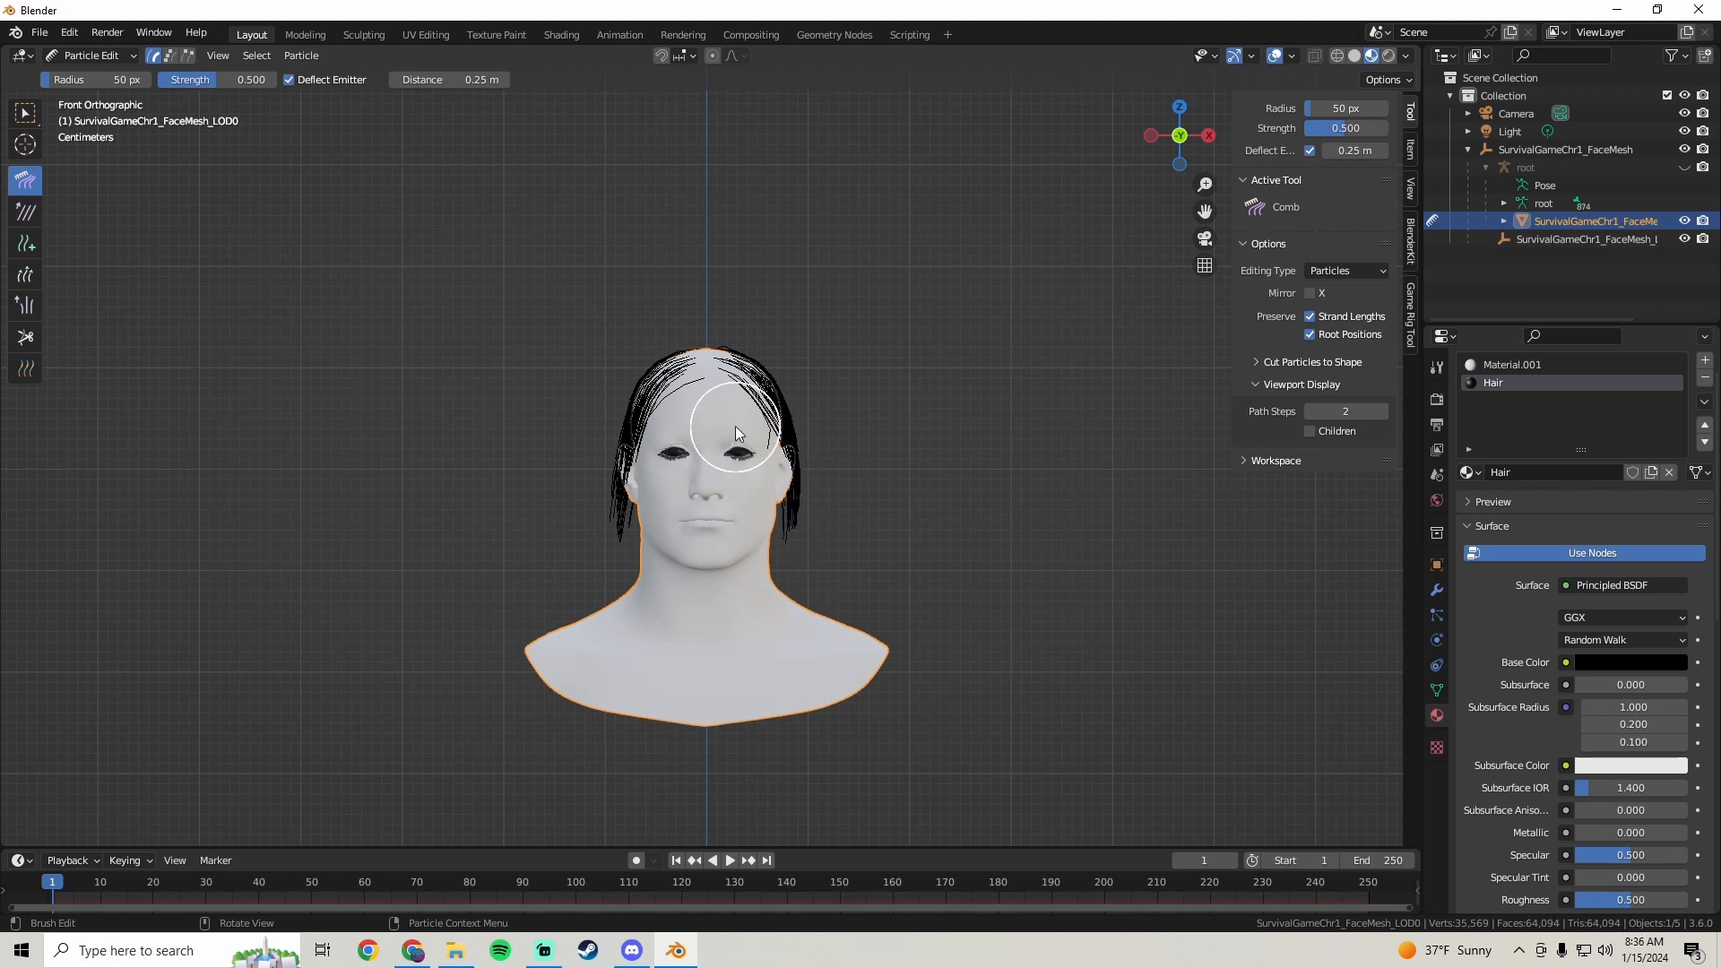
{"action": "mouse_move", "coordinate": [737, 434]}
{"action": "left_mouse_down"}
{"action": "mouse_move", "coordinate": [787, 469]}
{"action": "mouse_move", "coordinate": [814, 537]}
{"action": "left_mouse_up"}
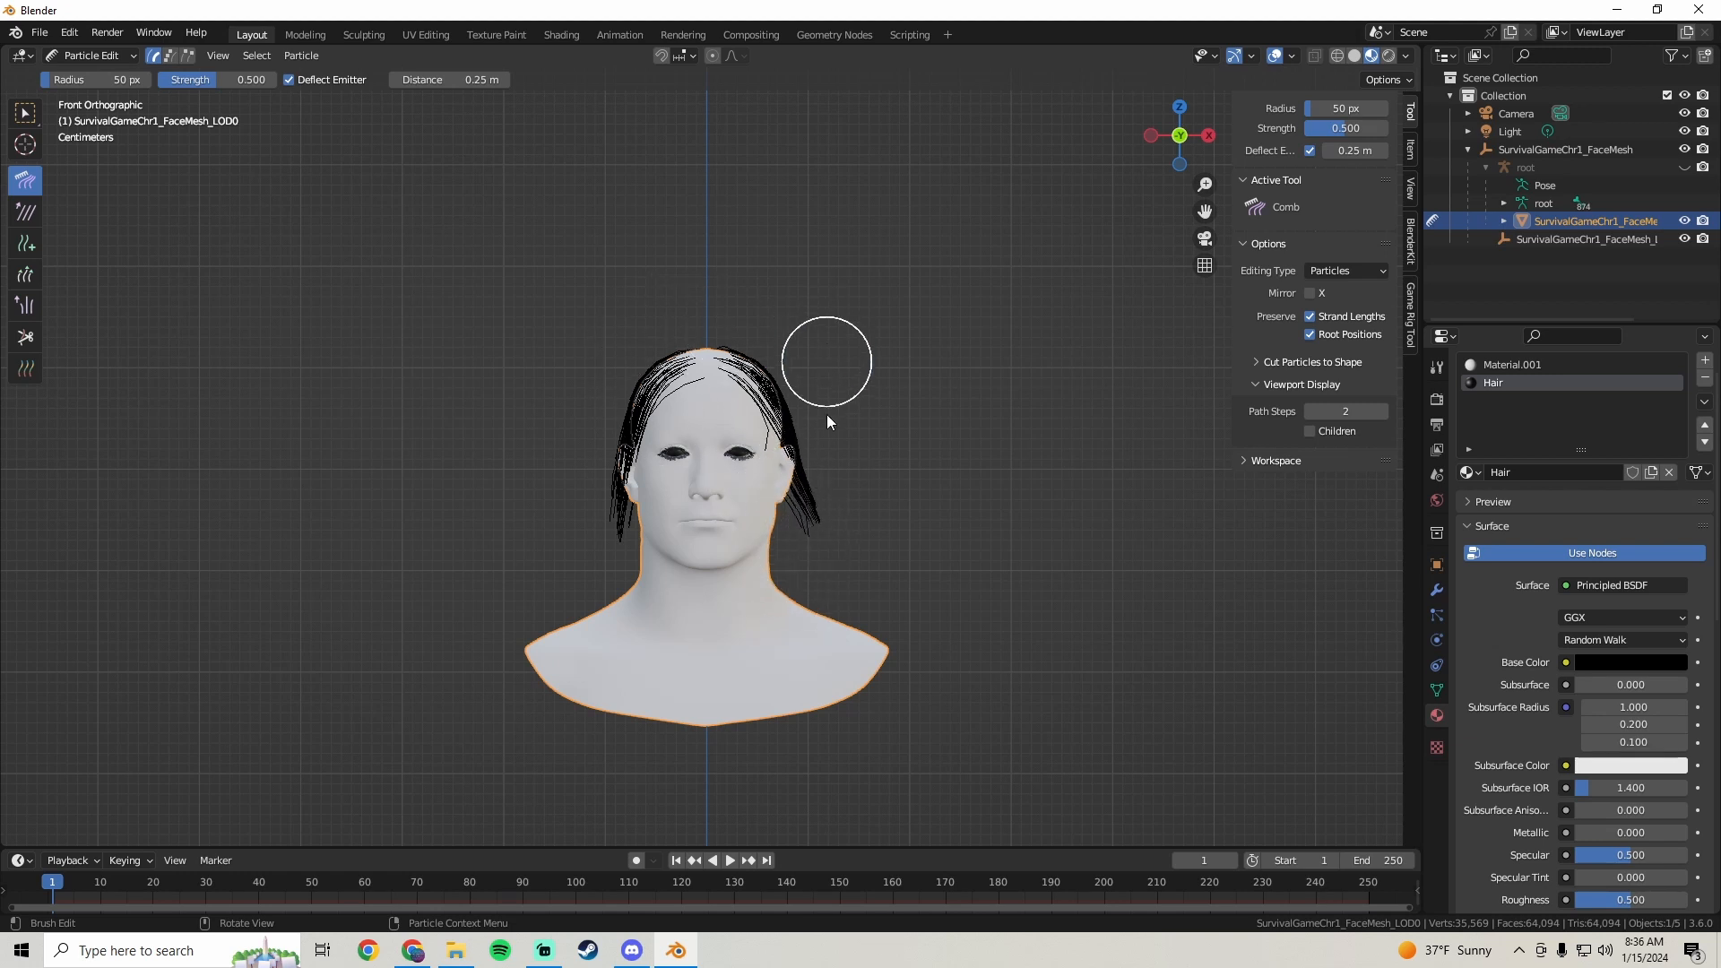
{"action": "mouse_move", "coordinate": [828, 415]}
{"action": "left_mouse_down"}
{"action": "mouse_move", "coordinate": [825, 507]}
{"action": "mouse_move", "coordinate": [794, 578]}
{"action": "left_mouse_up"}
{"action": "mouse_move", "coordinate": [630, 385]}
{"action": "left_mouse_down"}
{"action": "mouse_move", "coordinate": [595, 472]}
{"action": "mouse_move", "coordinate": [606, 576]}
{"action": "left_mouse_up"}
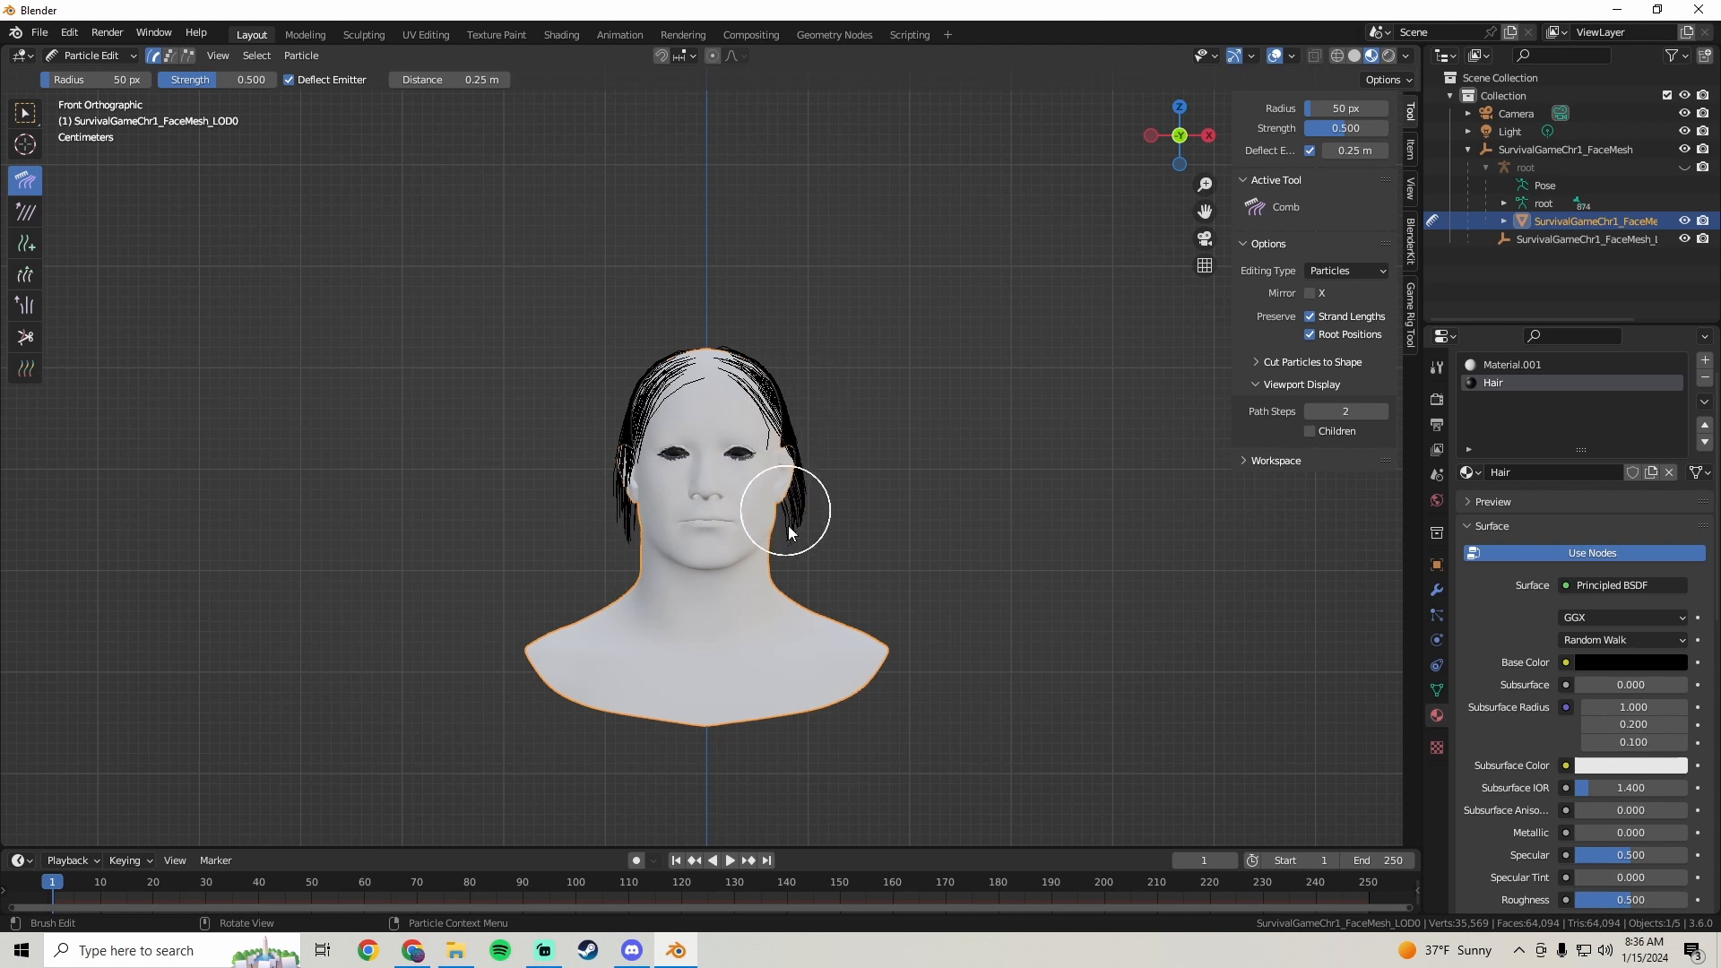
{"action": "left_click_drag", "start_coordinate": [834, 357], "coordinate": [783, 592]}
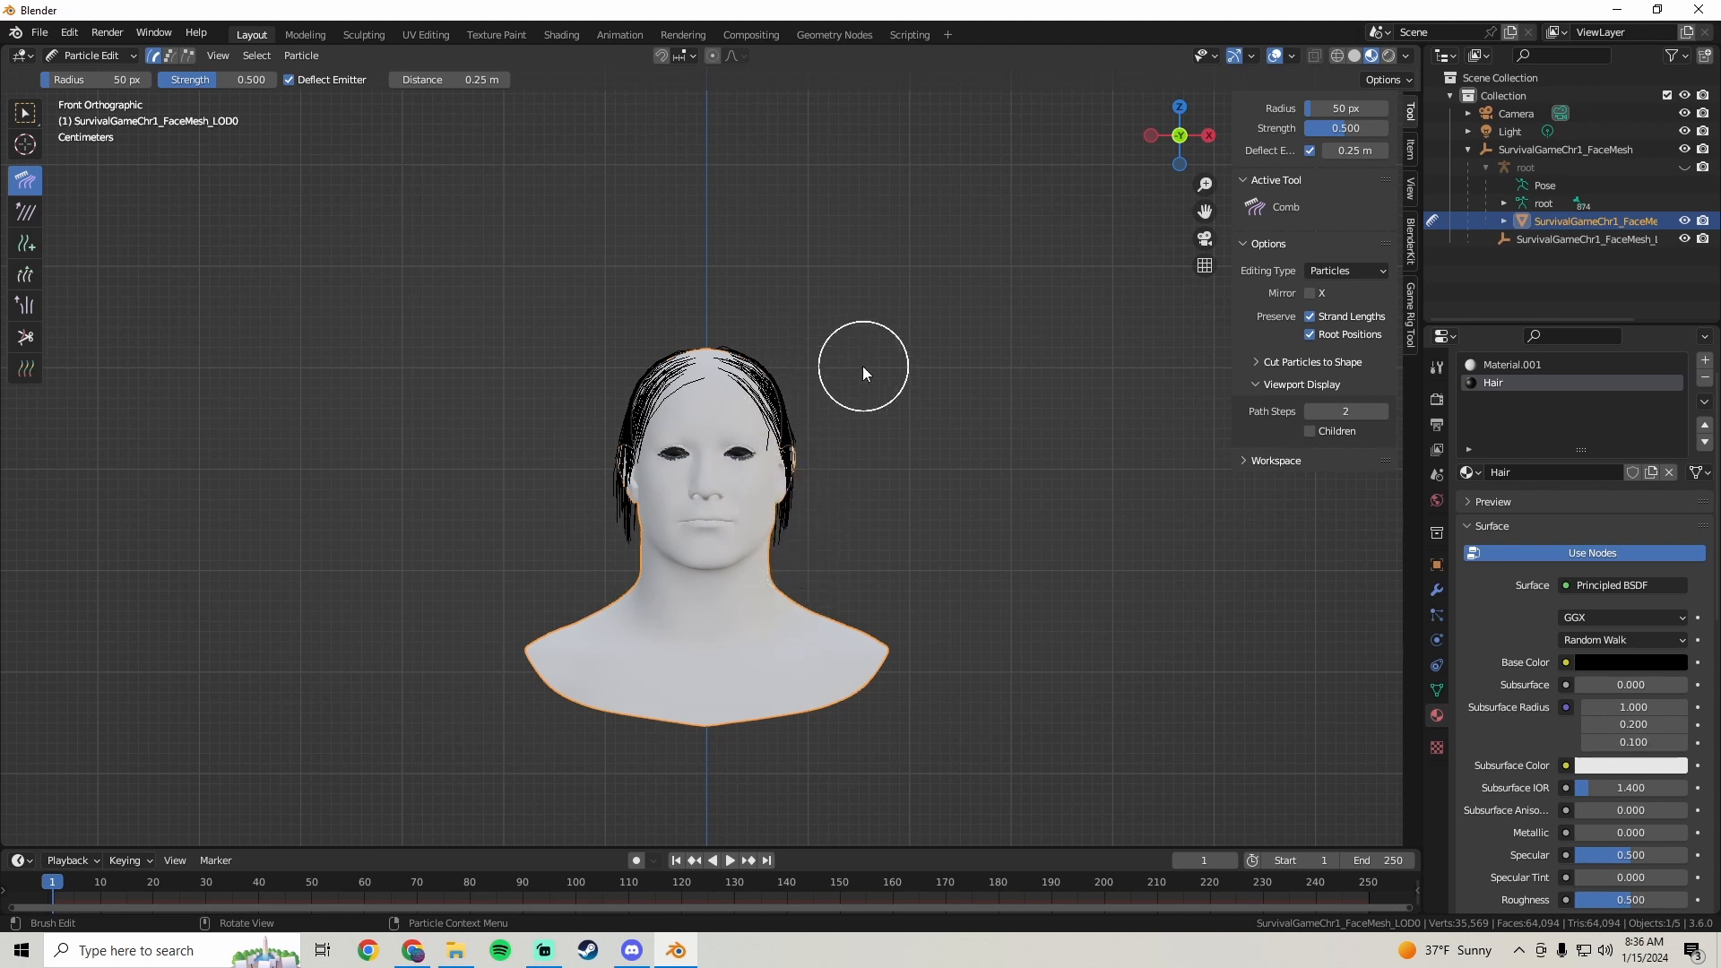
{"action": "left_click_drag", "start_coordinate": [828, 368], "coordinate": [792, 567]}
{"action": "left_click_drag", "start_coordinate": [647, 368], "coordinate": [596, 518]}
- From the right side view, comb the protruding hair at the back of the head down against the neck
{"action": "mouse_move", "coordinate": [876, 403]}
{"action": "middle_mouse_down"}
{"action": "mouse_move", "coordinate": [798, 423]}
{"action": "mouse_move", "coordinate": [705, 409]}
{"action": "mouse_move", "coordinate": [745, 296]}
{"action": "middle_mouse_up"}
{"action": "key", "text": "KP_3"}
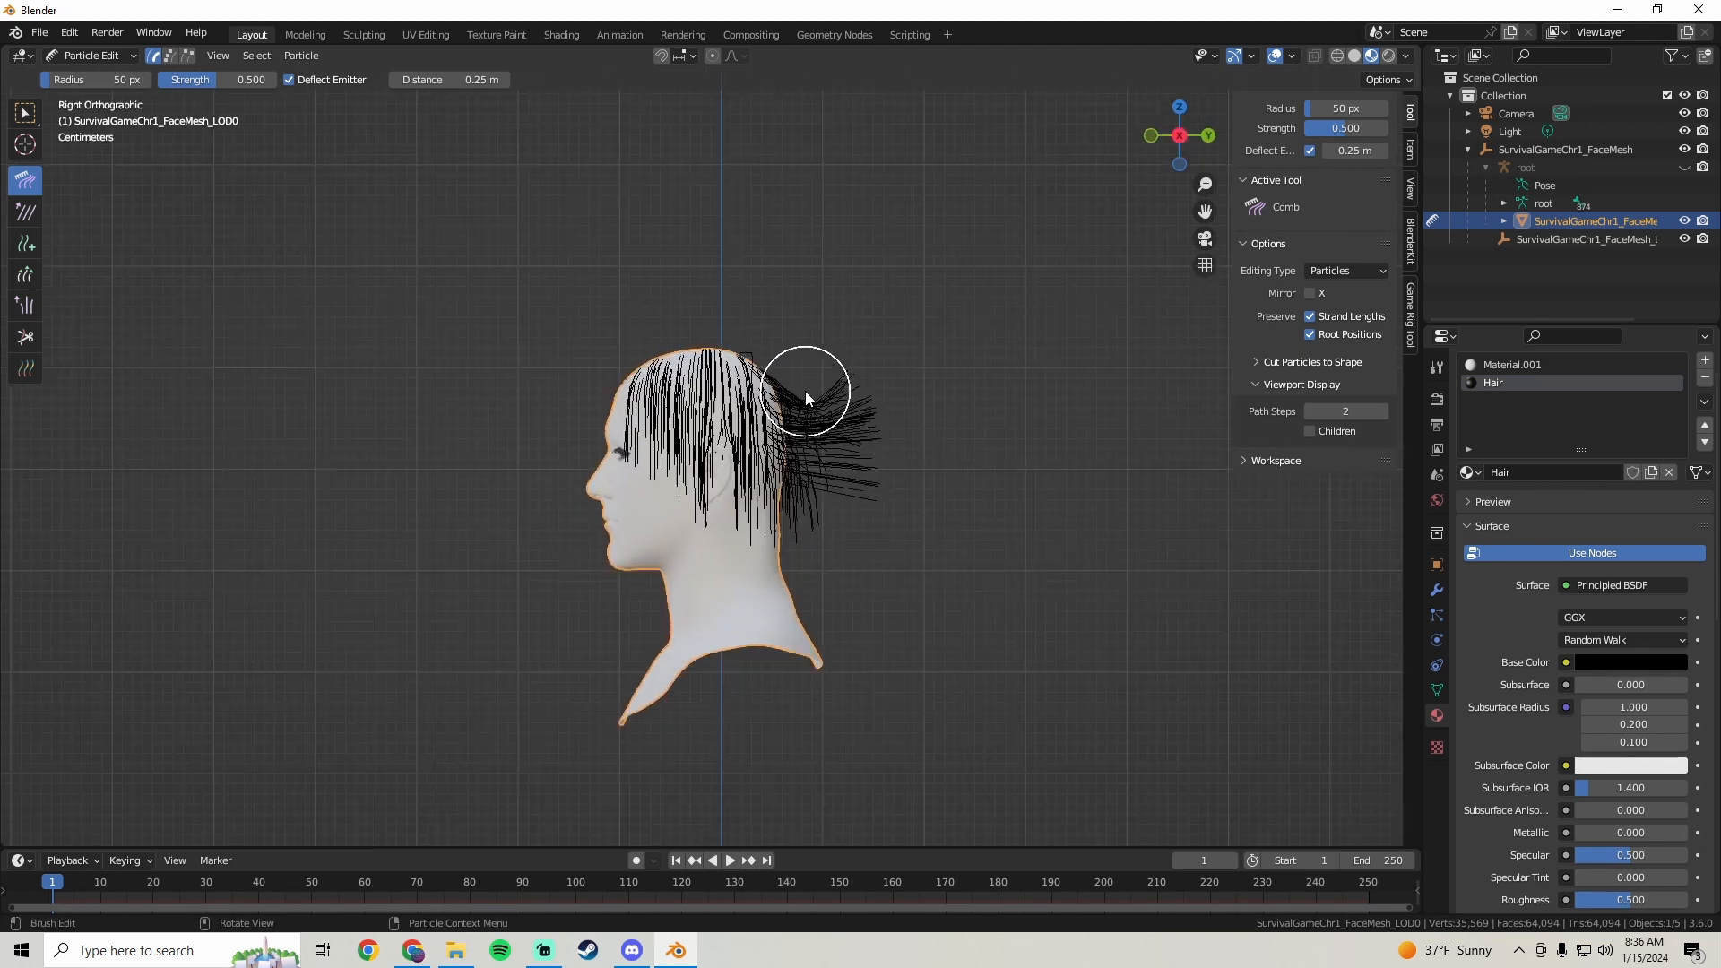
{"action": "mouse_move", "coordinate": [769, 366]}
{"action": "left_mouse_down"}
{"action": "mouse_move", "coordinate": [799, 404]}
{"action": "mouse_move", "coordinate": [788, 603]}
{"action": "left_mouse_up"}
{"action": "mouse_move", "coordinate": [795, 365]}
{"action": "left_mouse_down"}
{"action": "mouse_move", "coordinate": [823, 524]}
{"action": "mouse_move", "coordinate": [807, 603]}
{"action": "left_mouse_up"}
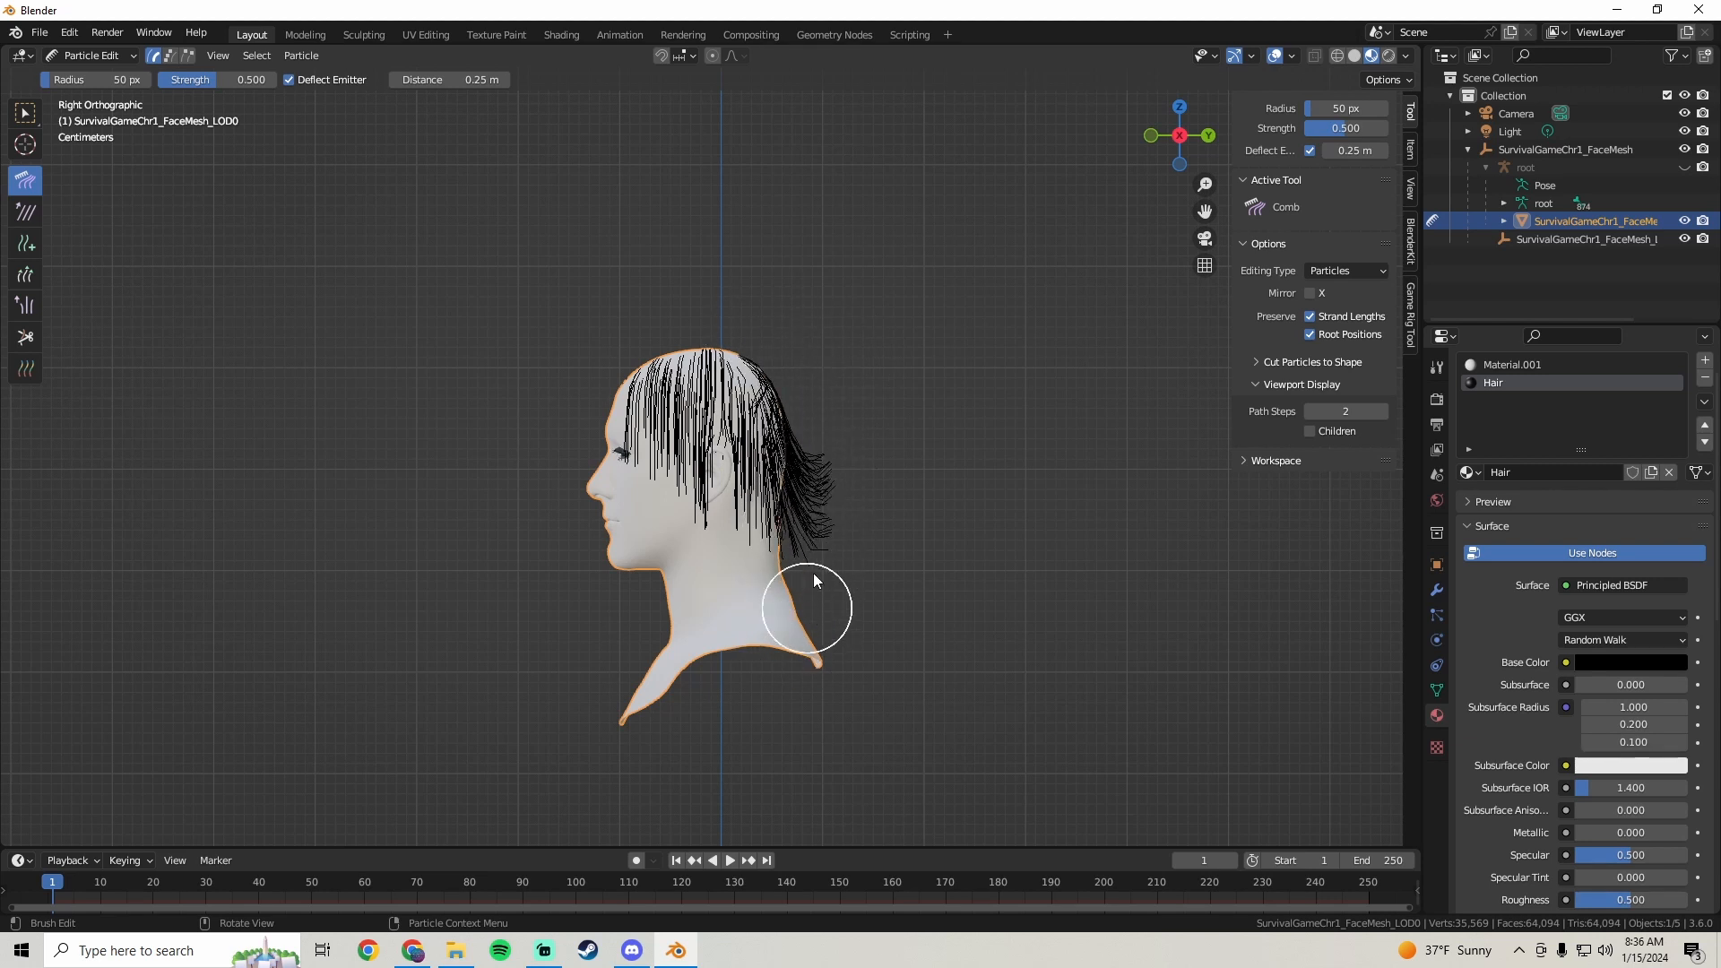
{"action": "left_click_drag", "start_coordinate": [815, 403], "coordinate": [799, 594]}
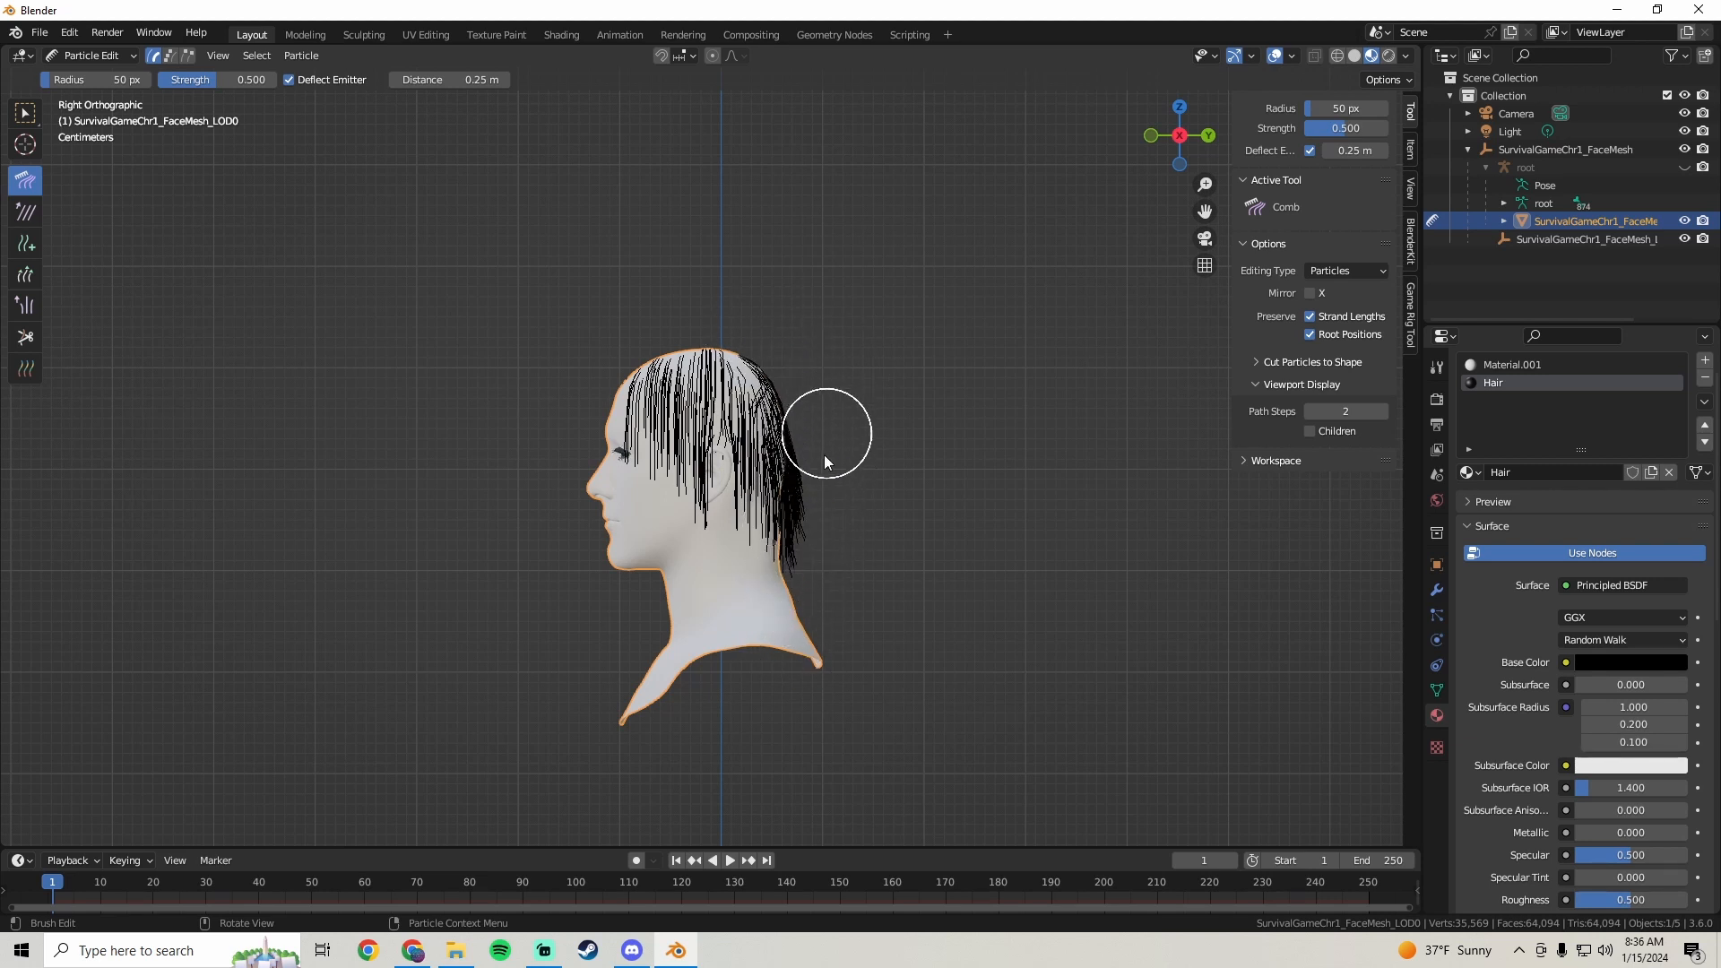
{"action": "left_click_drag", "start_coordinate": [826, 434], "coordinate": [799, 569]}
{"action": "mouse_move", "coordinate": [780, 364]}
{"action": "left_mouse_down"}
{"action": "mouse_move", "coordinate": [773, 527]}
{"action": "mouse_move", "coordinate": [817, 516]}
{"action": "mouse_move", "coordinate": [791, 578]}
{"action": "left_mouse_up"}
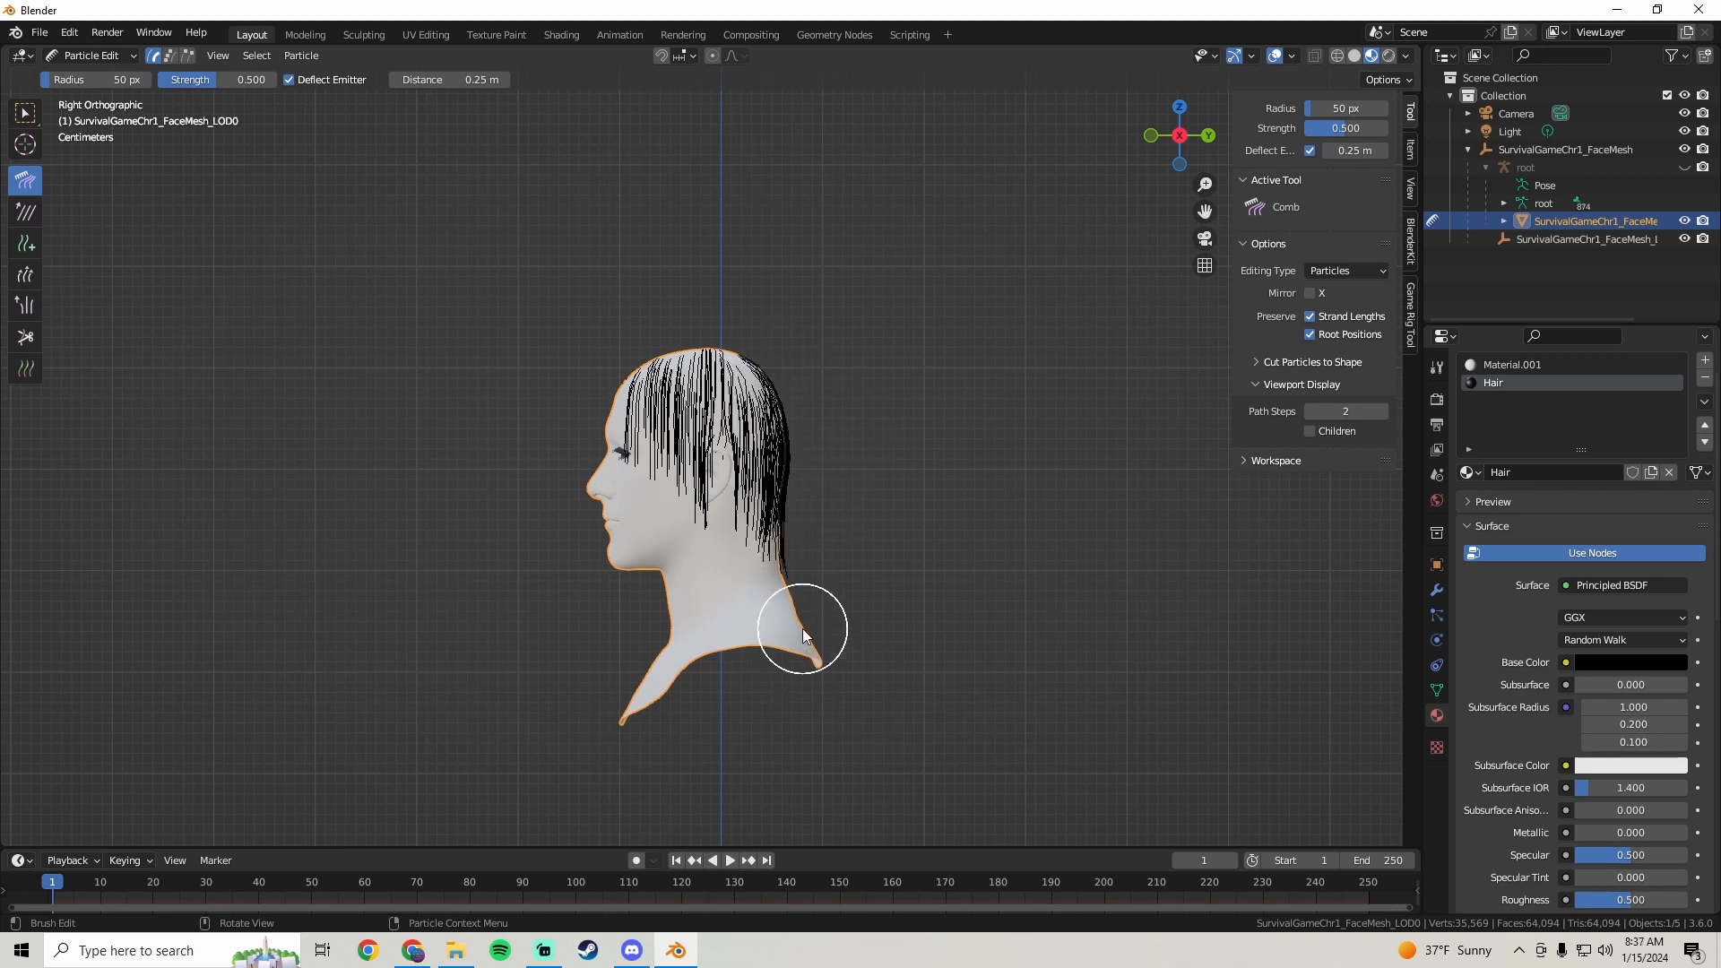
- From the left side view, comb the hair down at the back and sweep the front and side strands backward
{"action": "key", "text": "KP_9"}
{"action": "key", "text": "KP_8"}
{"action": "key", "text": "KP_8"}
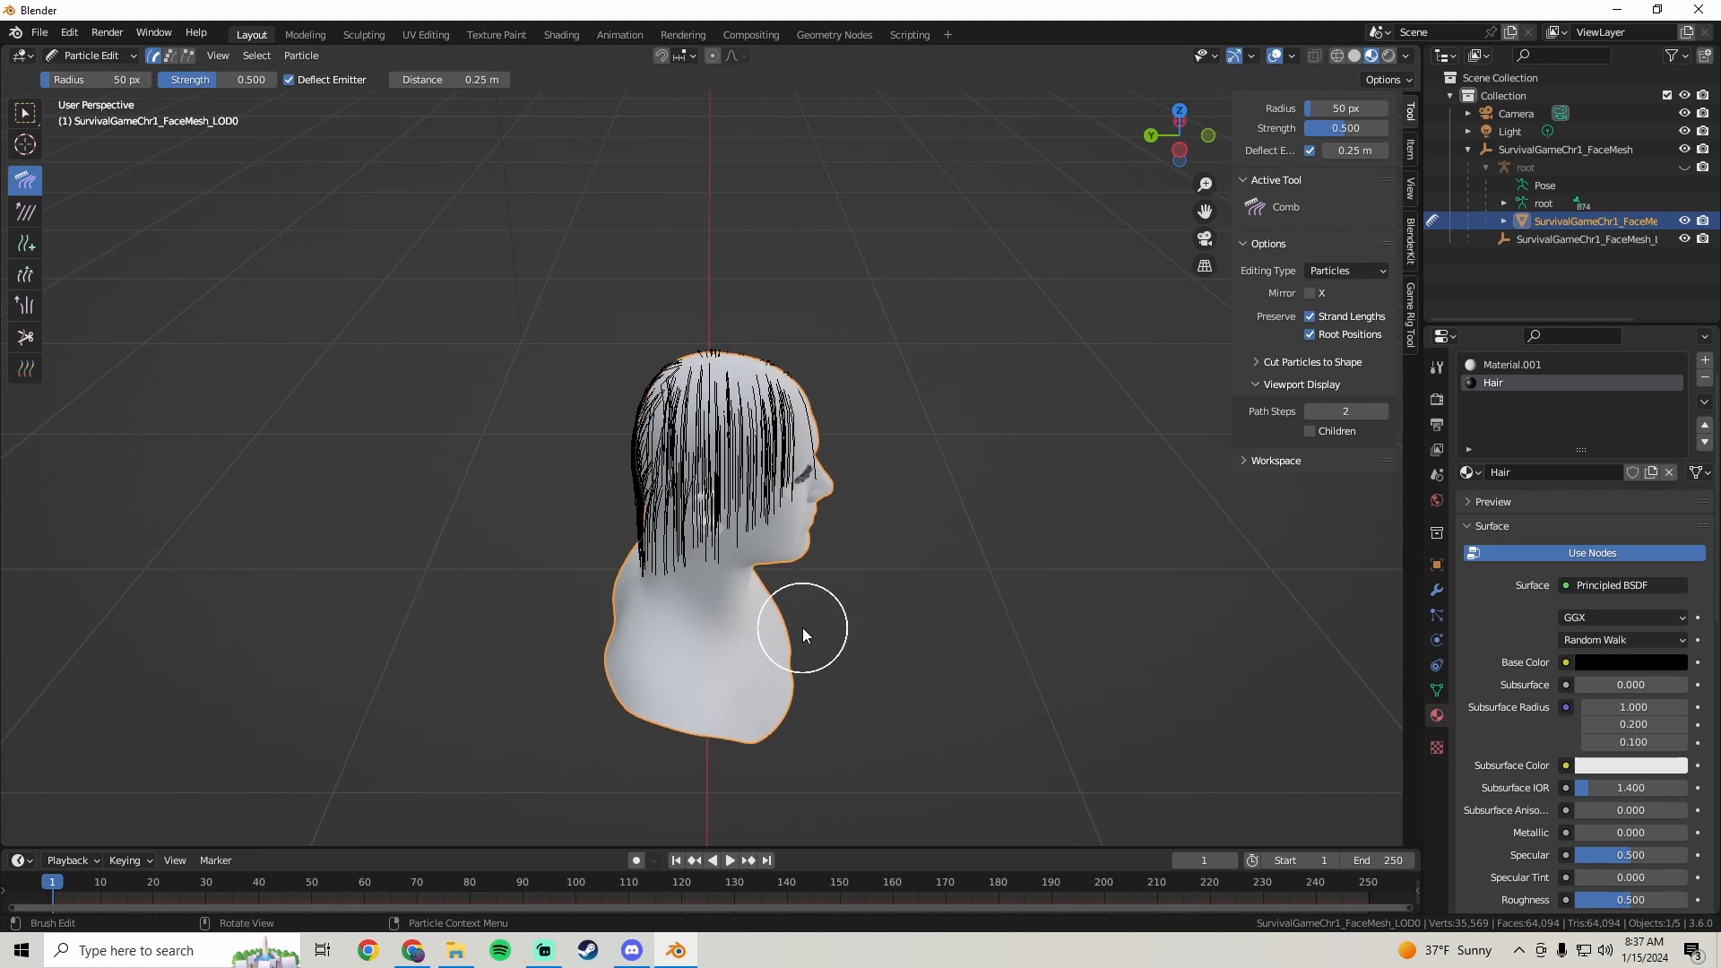
{"action": "key", "text": "KP_3"}
{"action": "key", "text": "ctrl+KP_3"}
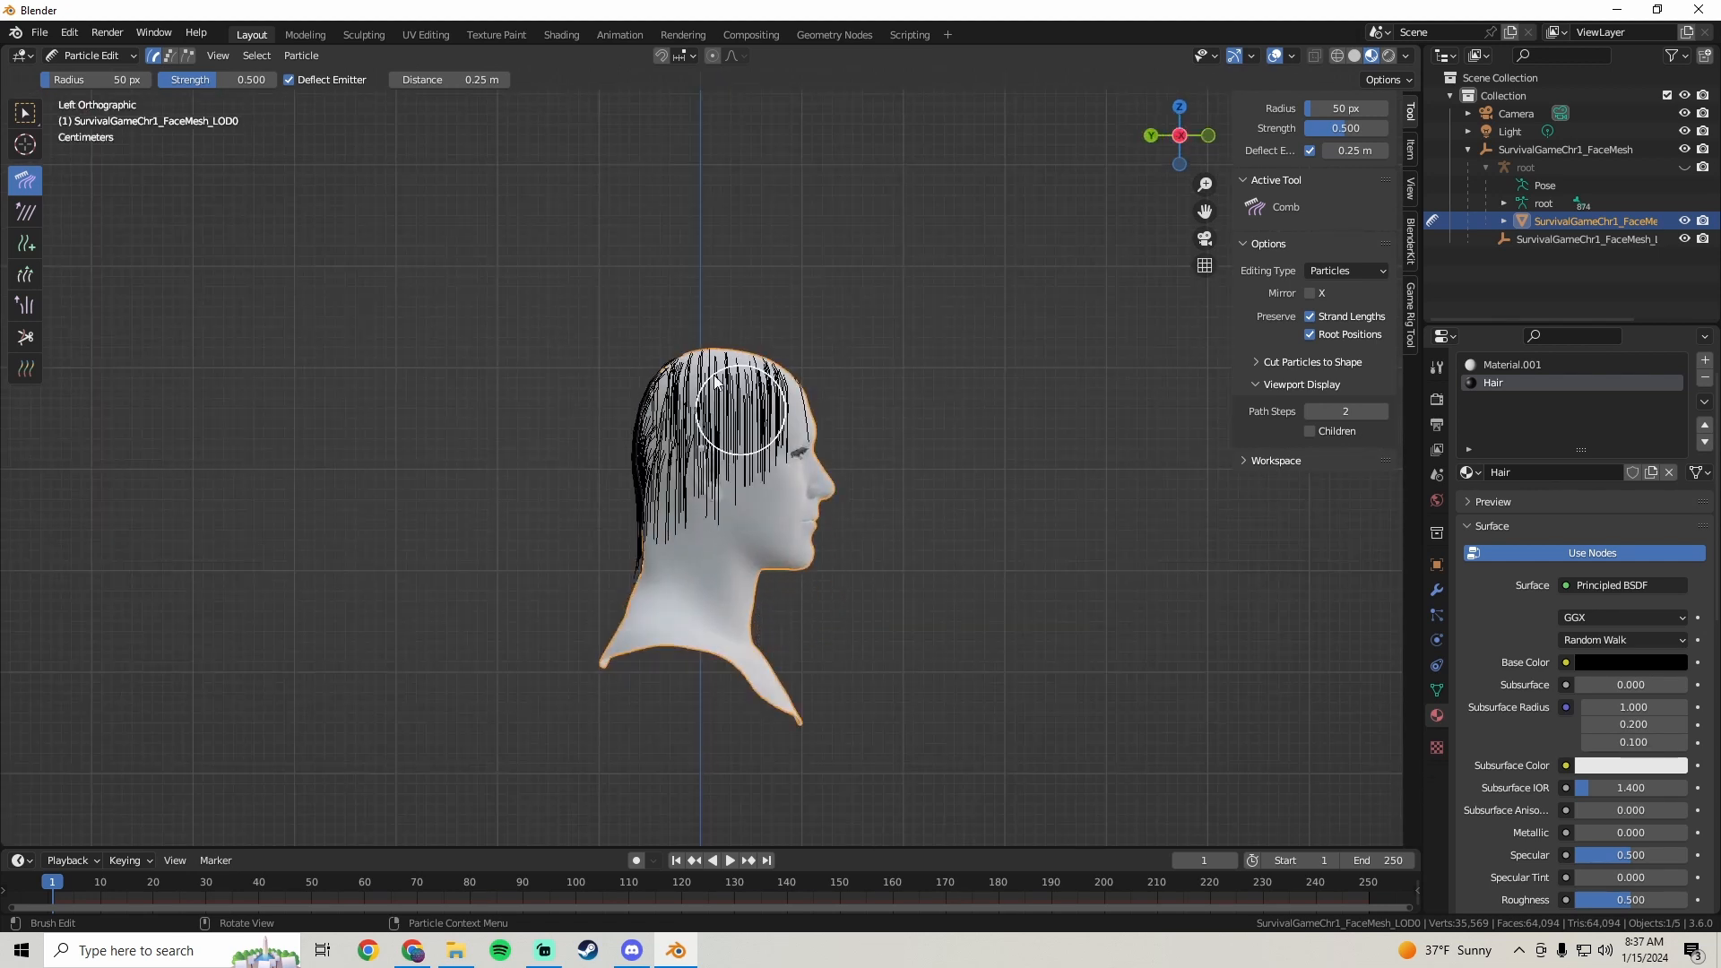
{"action": "left_click_drag", "start_coordinate": [630, 337], "coordinate": [605, 611]}
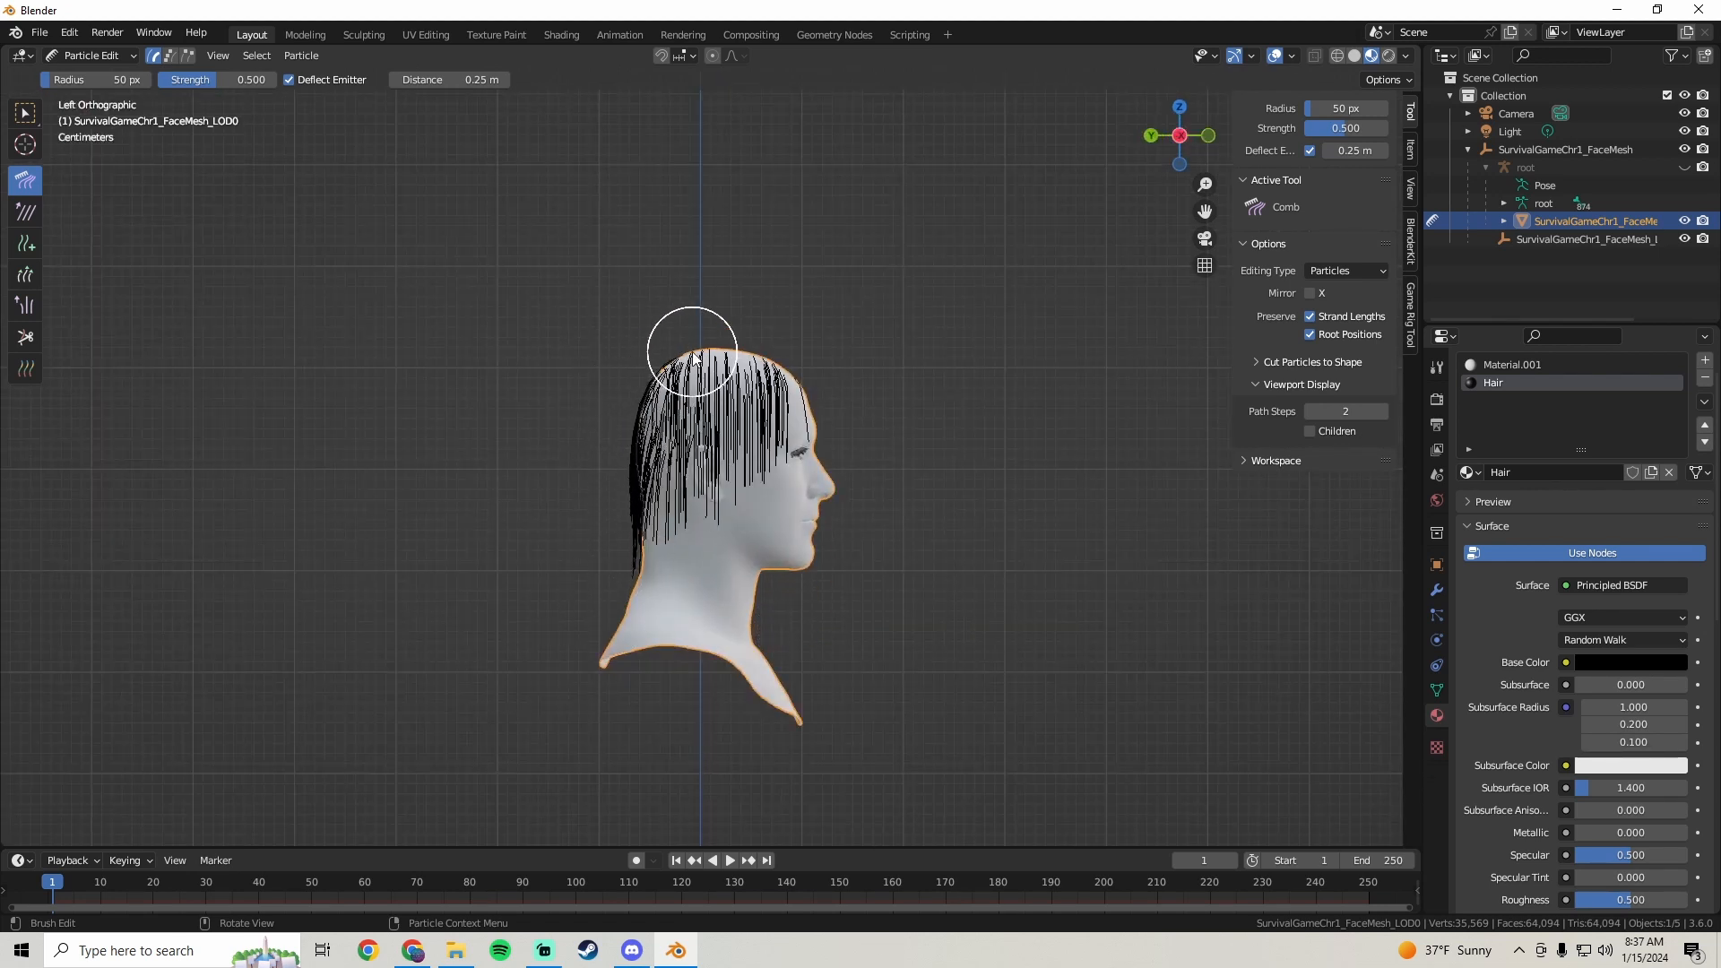
{"action": "left_click_drag", "start_coordinate": [694, 357], "coordinate": [655, 615]}
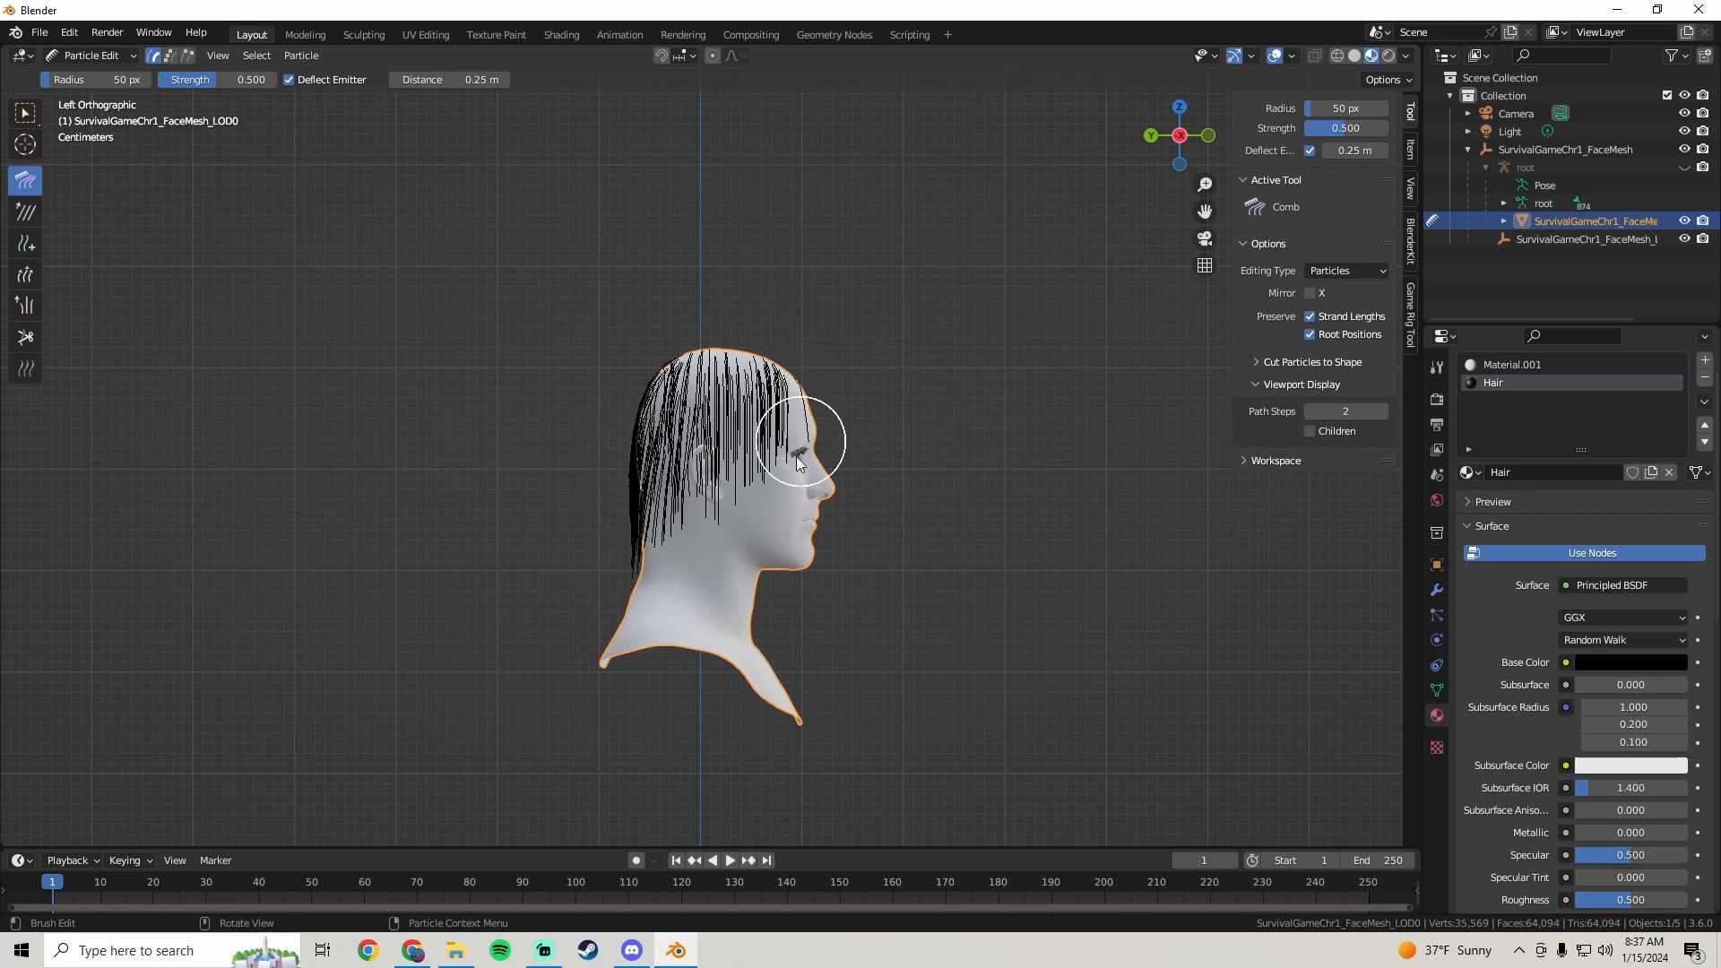
{"action": "left_click_drag", "start_coordinate": [807, 395], "coordinate": [757, 500]}
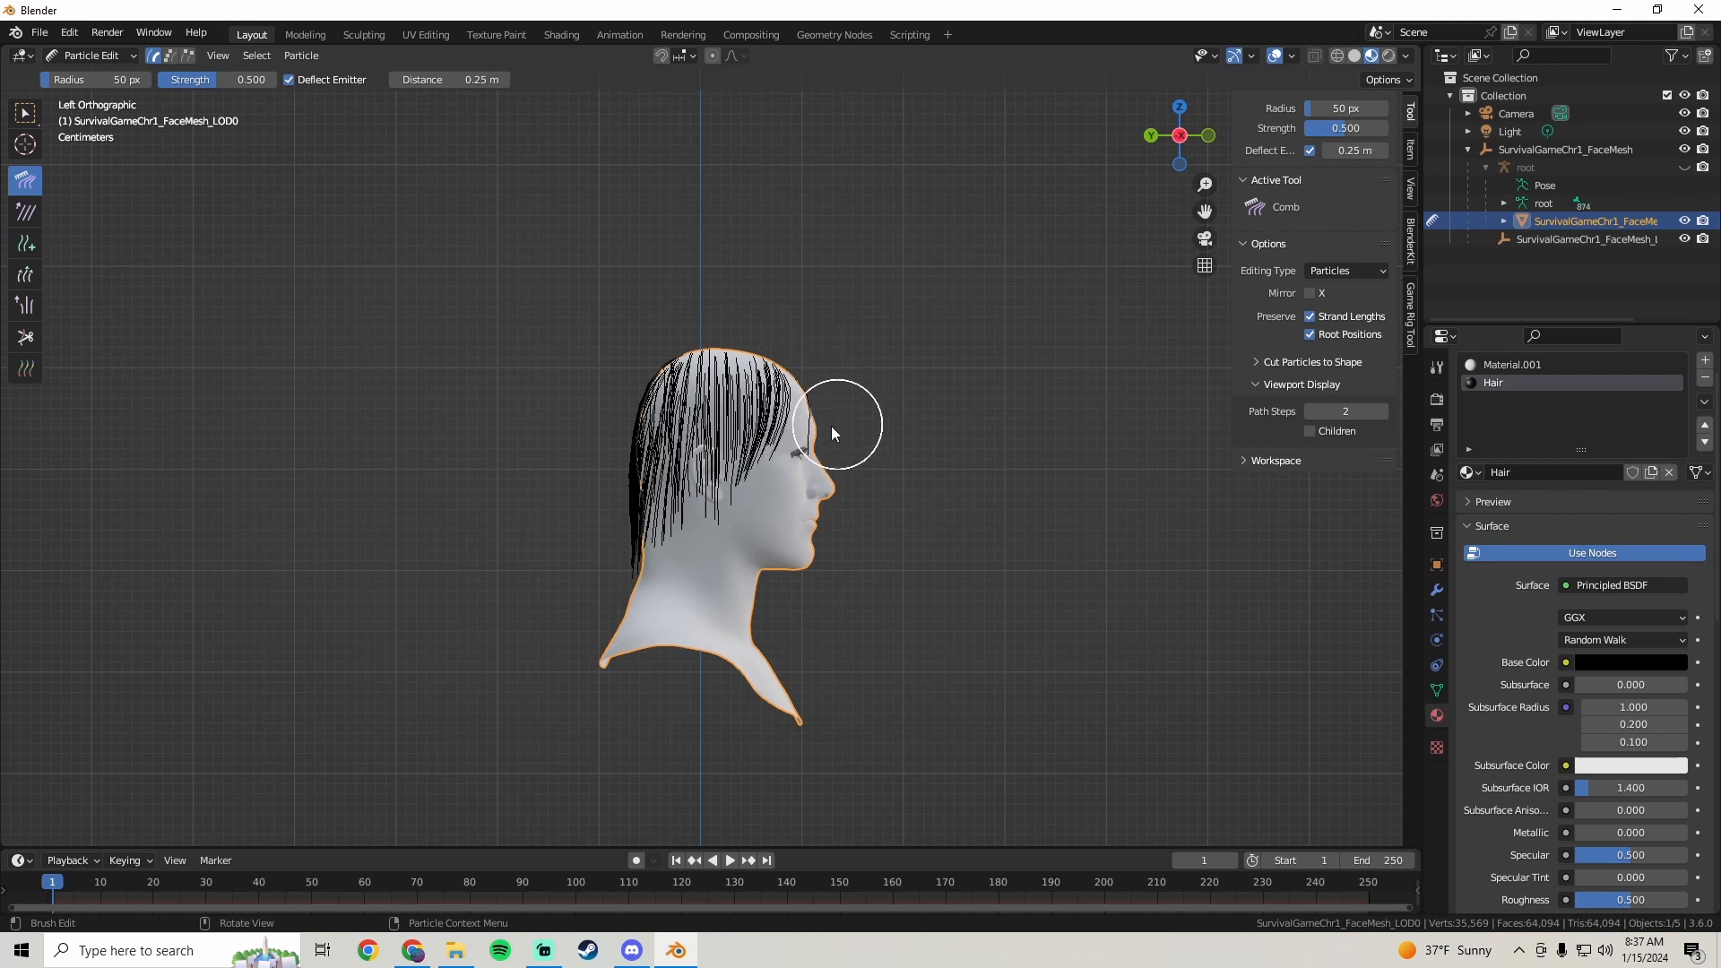
{"action": "mouse_move", "coordinate": [832, 432]}
{"action": "left_mouse_down"}
{"action": "mouse_move", "coordinate": [771, 477]}
{"action": "mouse_move", "coordinate": [736, 421]}
{"action": "mouse_move", "coordinate": [705, 467]}
{"action": "mouse_move", "coordinate": [683, 600]}
{"action": "left_mouse_up"}
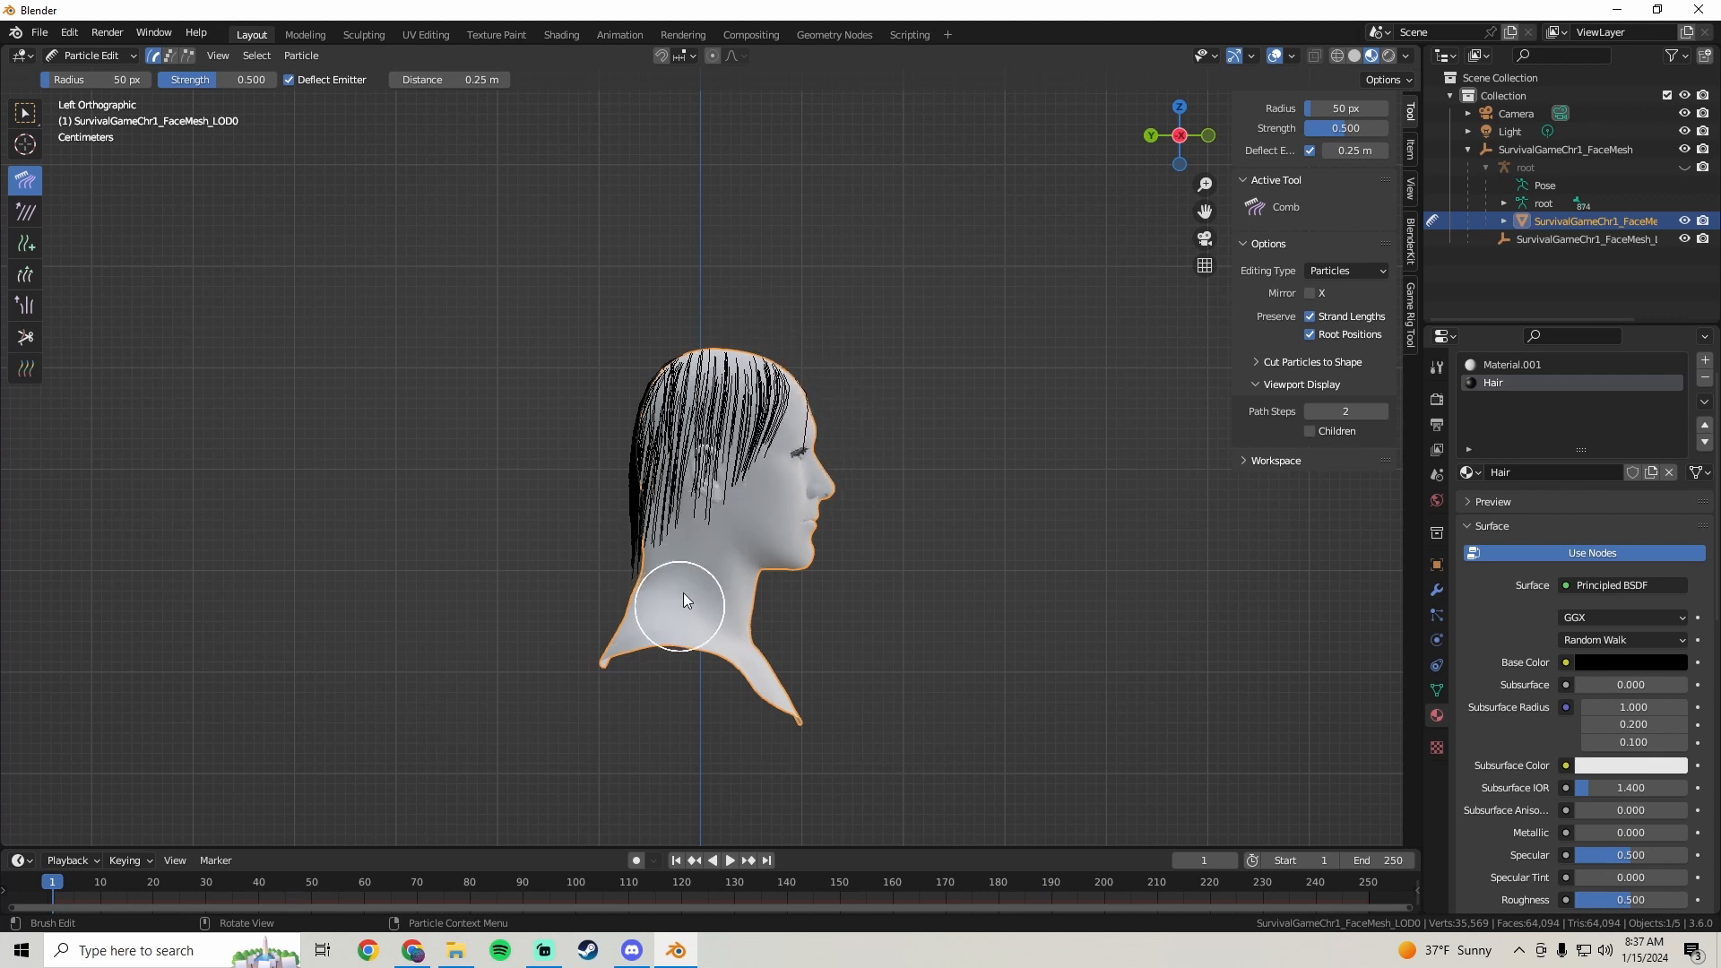
{"action": "mouse_move", "coordinate": [748, 408]}
{"action": "left_mouse_down"}
{"action": "mouse_move", "coordinate": [741, 499]}
{"action": "mouse_move", "coordinate": [643, 484]}
{"action": "left_mouse_up"}
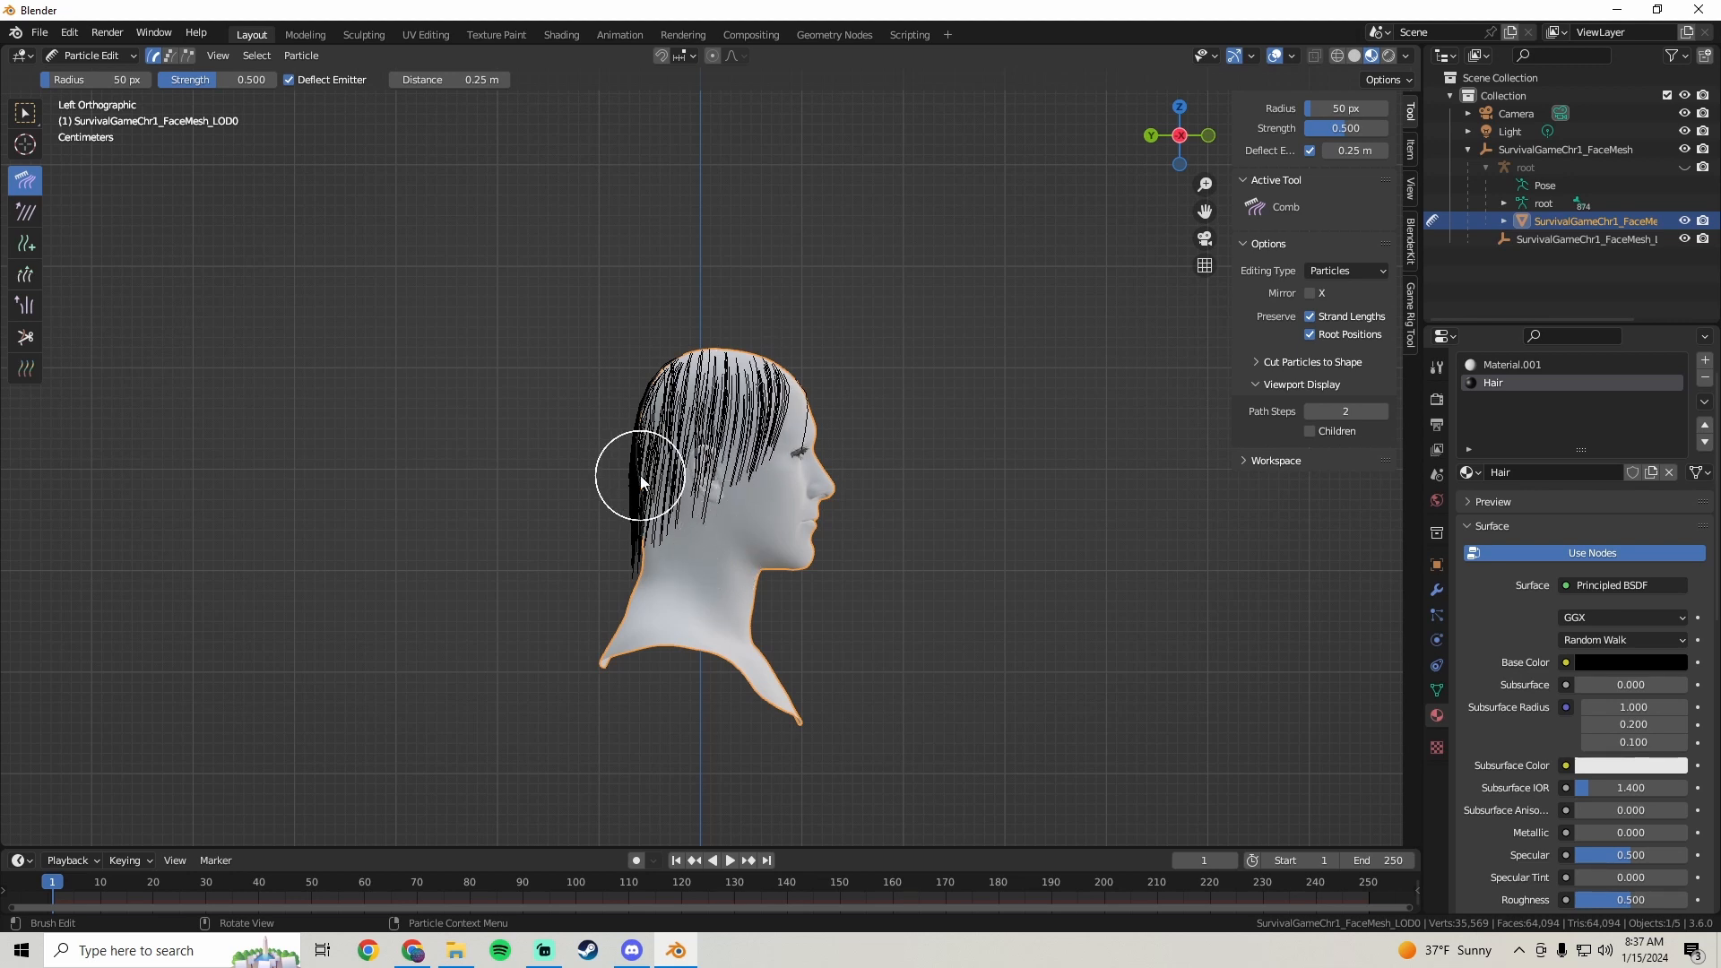
{"action": "key", "text": "KP_3"}
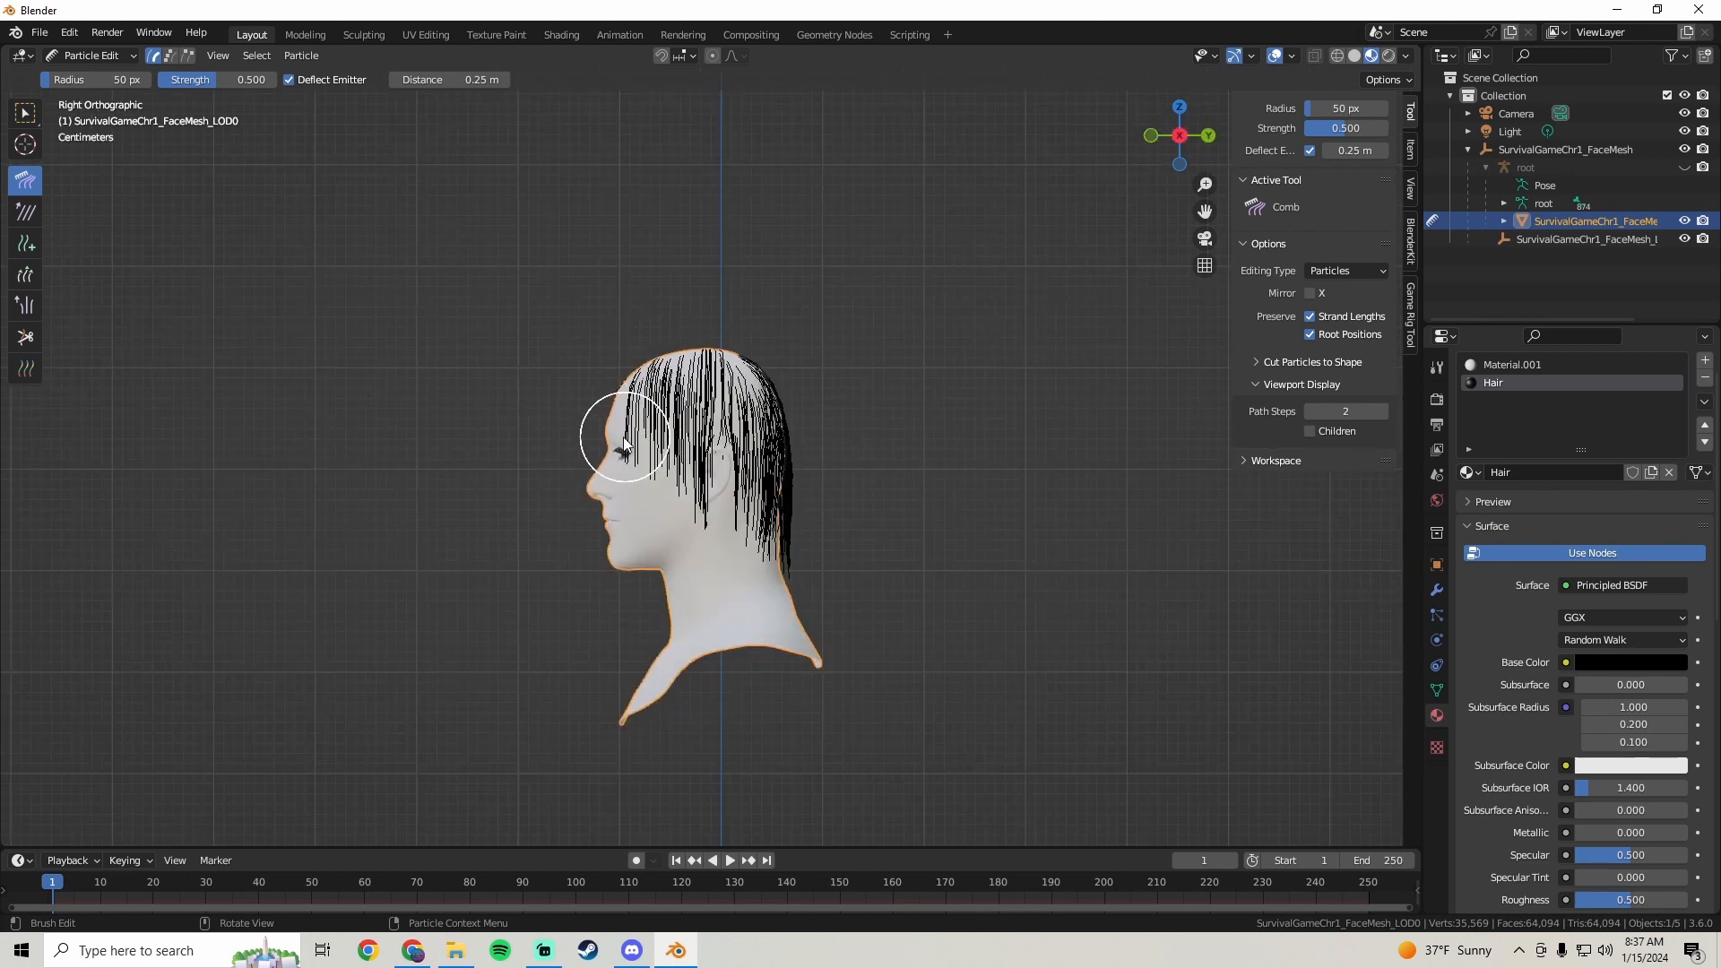
- In the right side view, comb the front and crown strands down and backward, and even out this side with the Smooth brush
{"action": "mouse_move", "coordinate": [625, 446]}
{"action": "left_mouse_down"}
{"action": "mouse_move", "coordinate": [674, 498]}
{"action": "mouse_move", "coordinate": [734, 643]}
{"action": "left_mouse_up"}
{"action": "mouse_move", "coordinate": [699, 369]}
{"action": "left_mouse_down"}
{"action": "mouse_move", "coordinate": [747, 596]}
{"action": "mouse_move", "coordinate": [713, 452]}
{"action": "mouse_move", "coordinate": [727, 626]}
{"action": "left_mouse_up"}
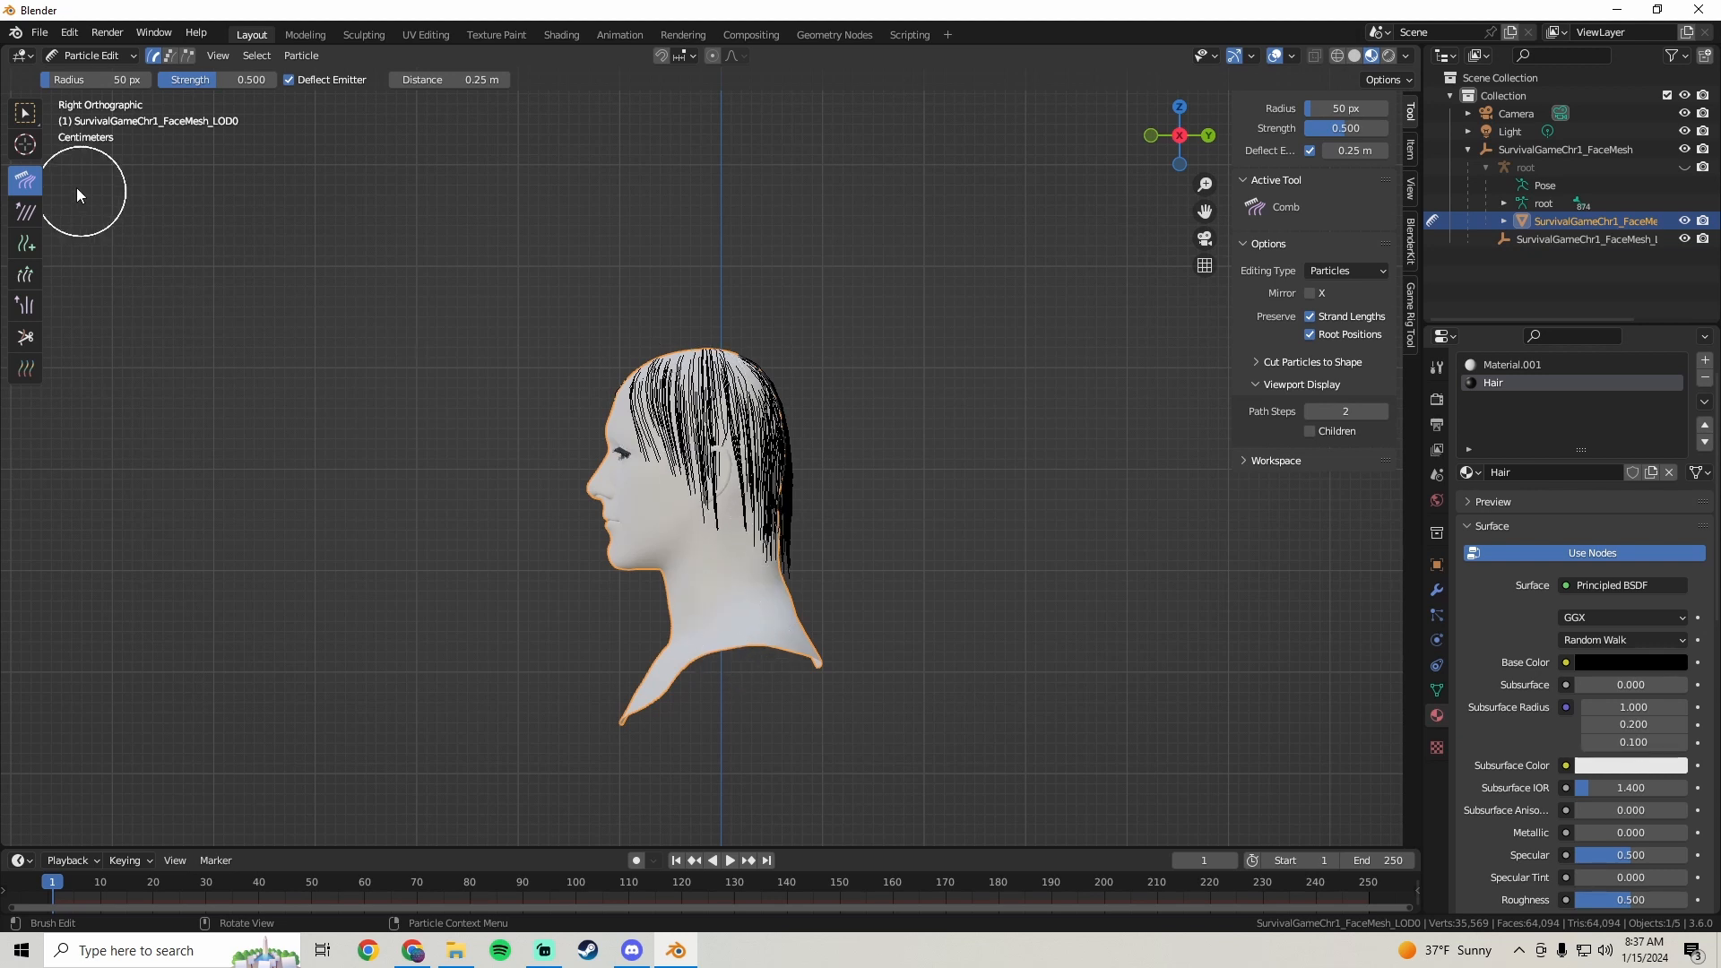
{"action": "left_click", "coordinate": [27, 224]}
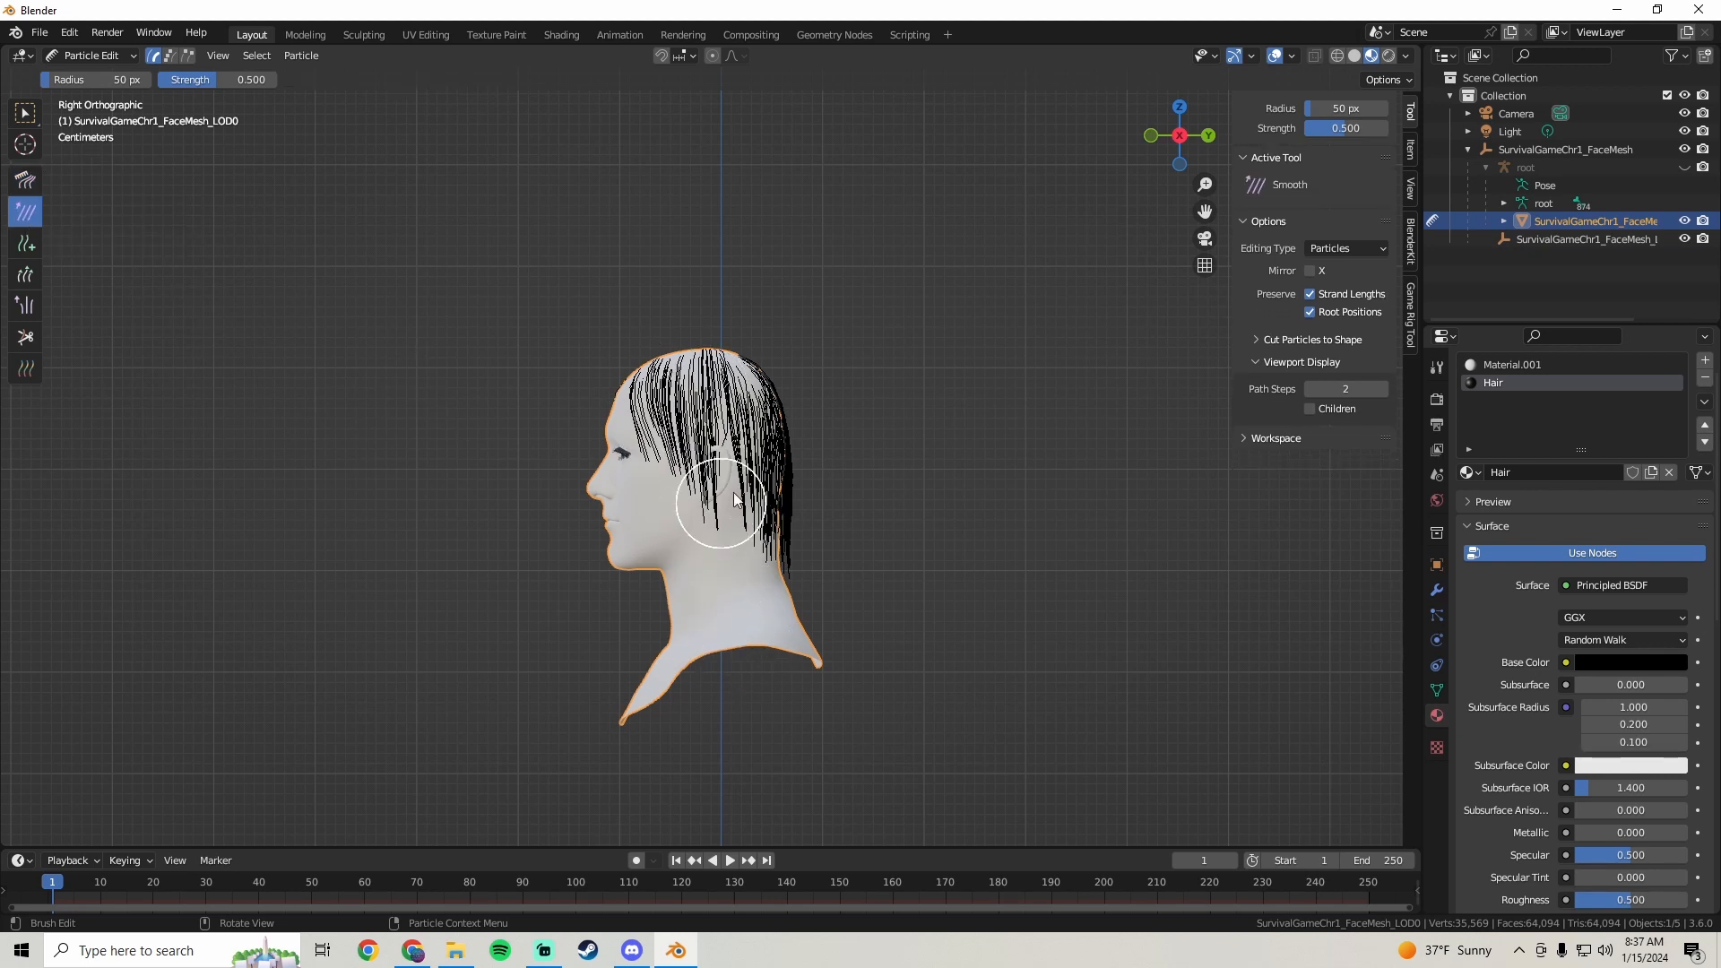
{"action": "left_click_drag", "start_coordinate": [730, 467], "coordinate": [784, 603]}
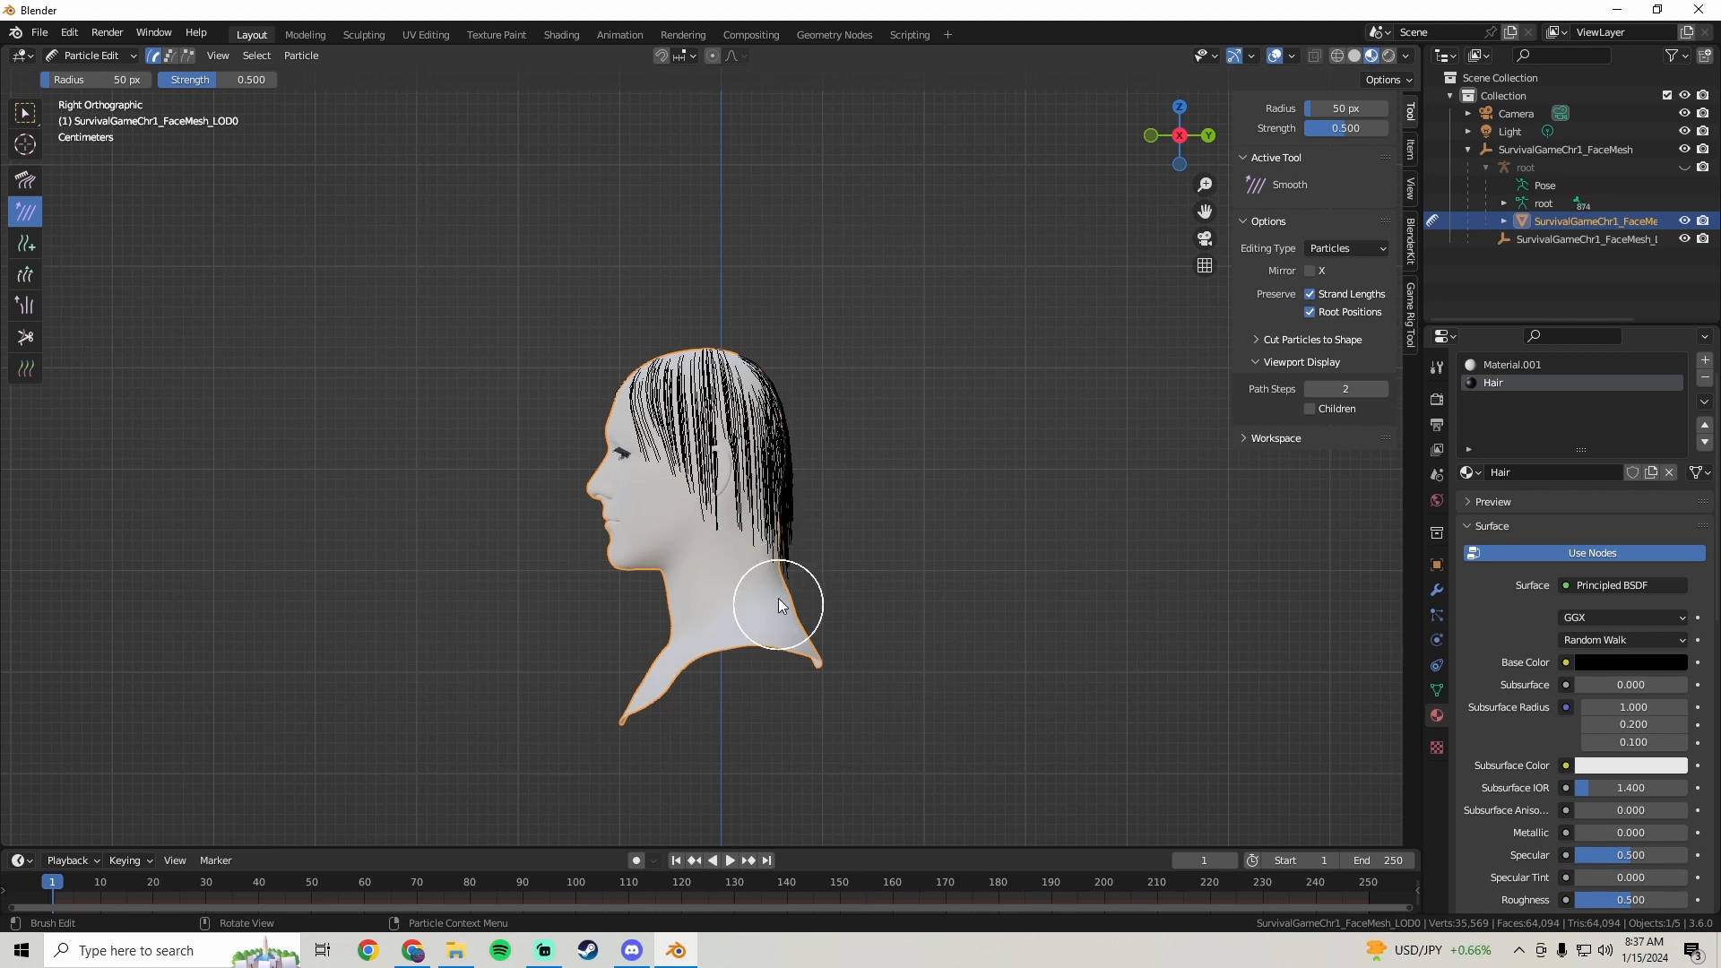
{"action": "mouse_move", "coordinate": [749, 365]}
{"action": "left_mouse_down"}
{"action": "mouse_move", "coordinate": [764, 536]}
{"action": "mouse_move", "coordinate": [746, 587]}
{"action": "left_mouse_up"}
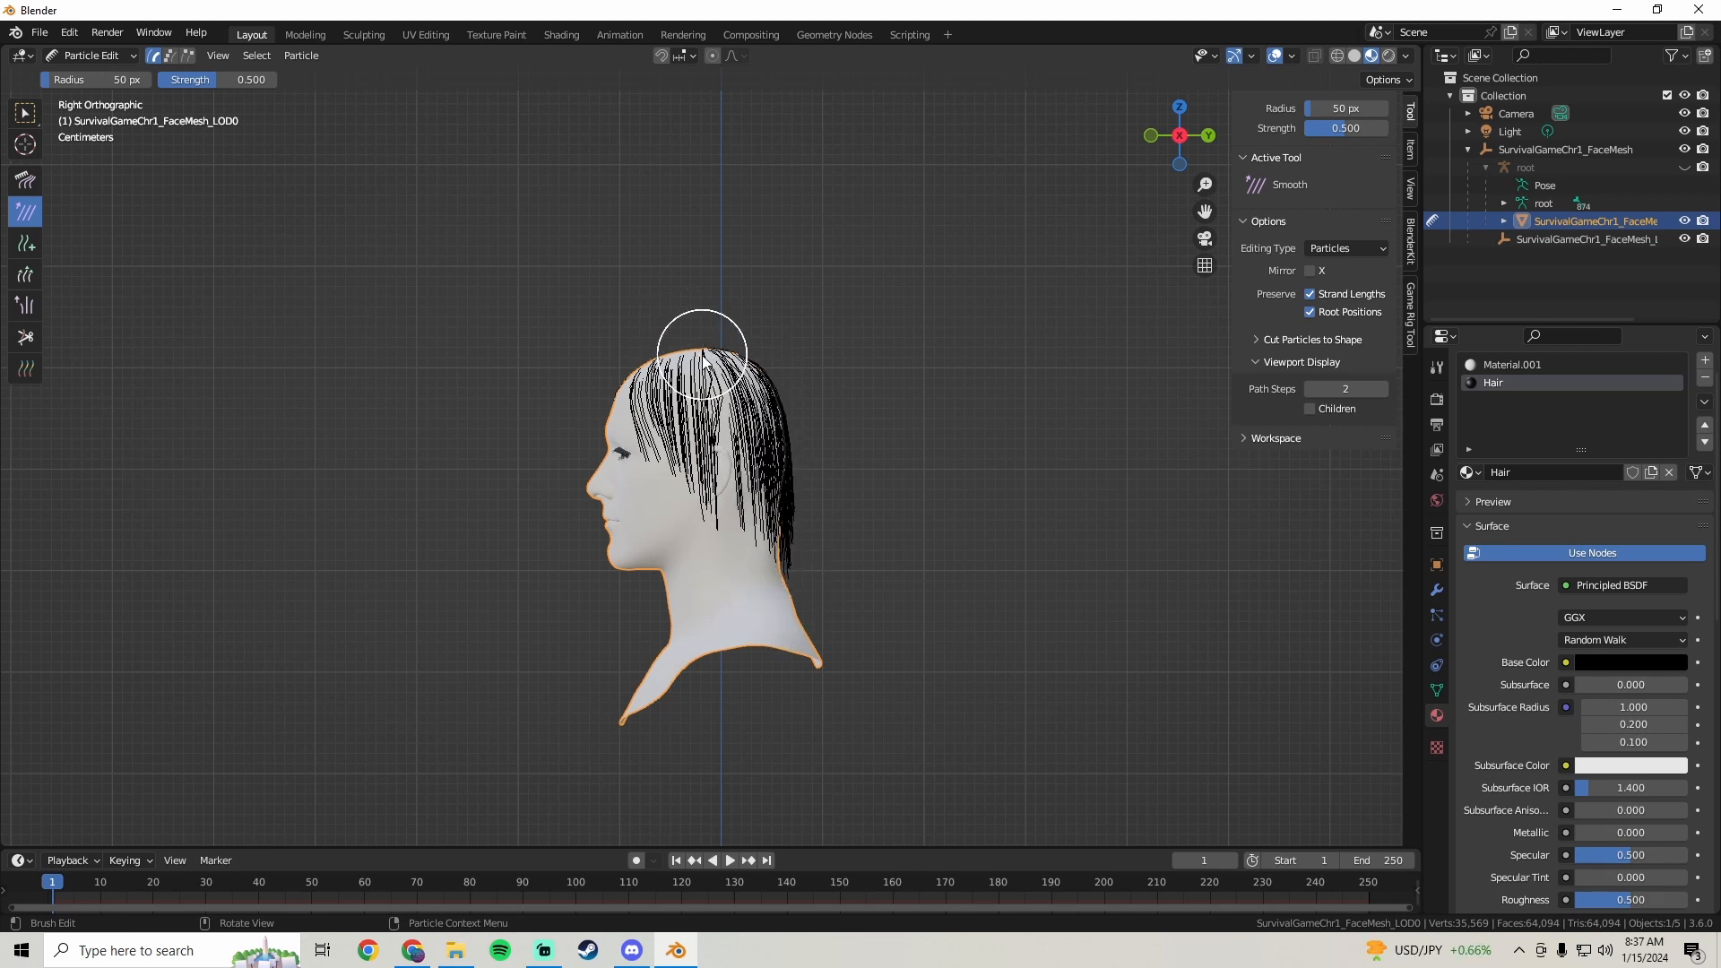
{"action": "left_click_drag", "start_coordinate": [703, 358], "coordinate": [708, 502]}
{"action": "left_click_drag", "start_coordinate": [633, 428], "coordinate": [714, 575]}
- In the left side view, smooth the hair from the forehead and crown down toward the neck
{"action": "key", "text": "ctrl+KP_3"}
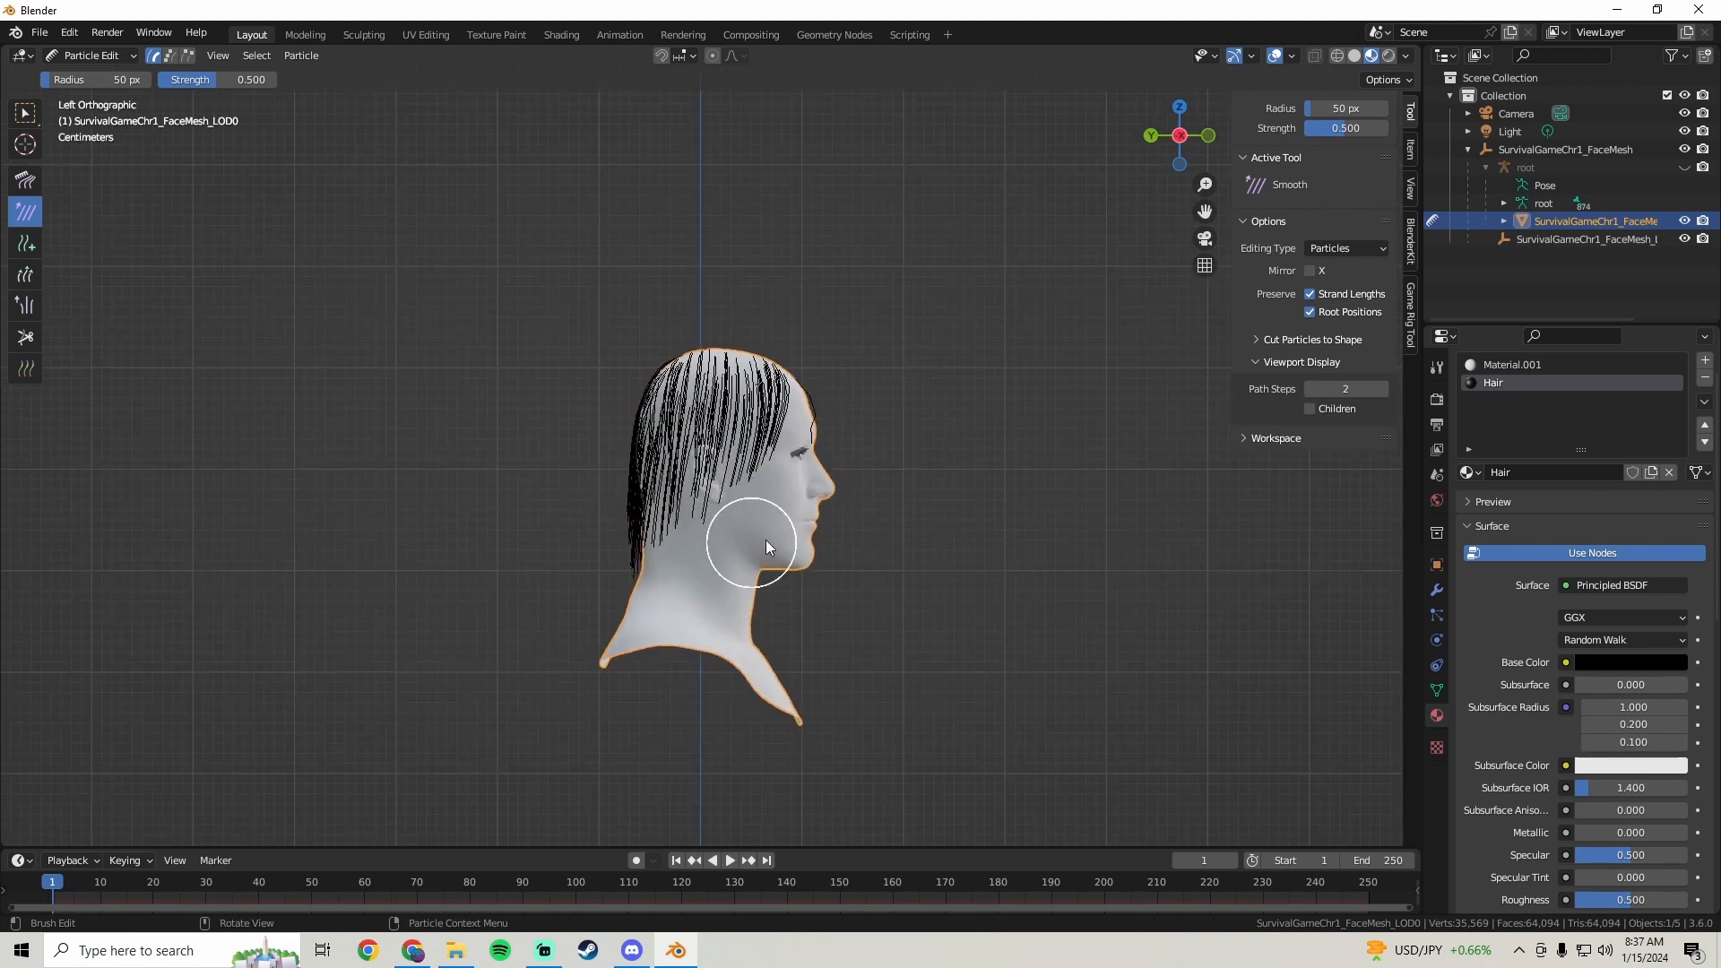
{"action": "left_click_drag", "start_coordinate": [776, 387], "coordinate": [709, 606]}
{"action": "mouse_move", "coordinate": [732, 374]}
{"action": "left_mouse_down"}
{"action": "mouse_move", "coordinate": [691, 481]}
{"action": "mouse_move", "coordinate": [675, 691]}
{"action": "left_mouse_up"}
- Switch to the Cut brush for the stray strand crossing the forehead
{"action": "mouse_move", "coordinate": [676, 691]}
{"action": "middle_mouse_down"}
{"action": "mouse_move", "coordinate": [711, 499]}
{"action": "mouse_move", "coordinate": [815, 570]}
{"action": "mouse_move", "coordinate": [869, 493]}
{"action": "mouse_move", "coordinate": [828, 515]}
{"action": "mouse_move", "coordinate": [851, 485]}
{"action": "mouse_move", "coordinate": [460, 392]}
{"action": "middle_mouse_up"}
{"action": "scroll", "coordinate": [735, 399], "scroll_direction": "up", "scroll_amount": 2}
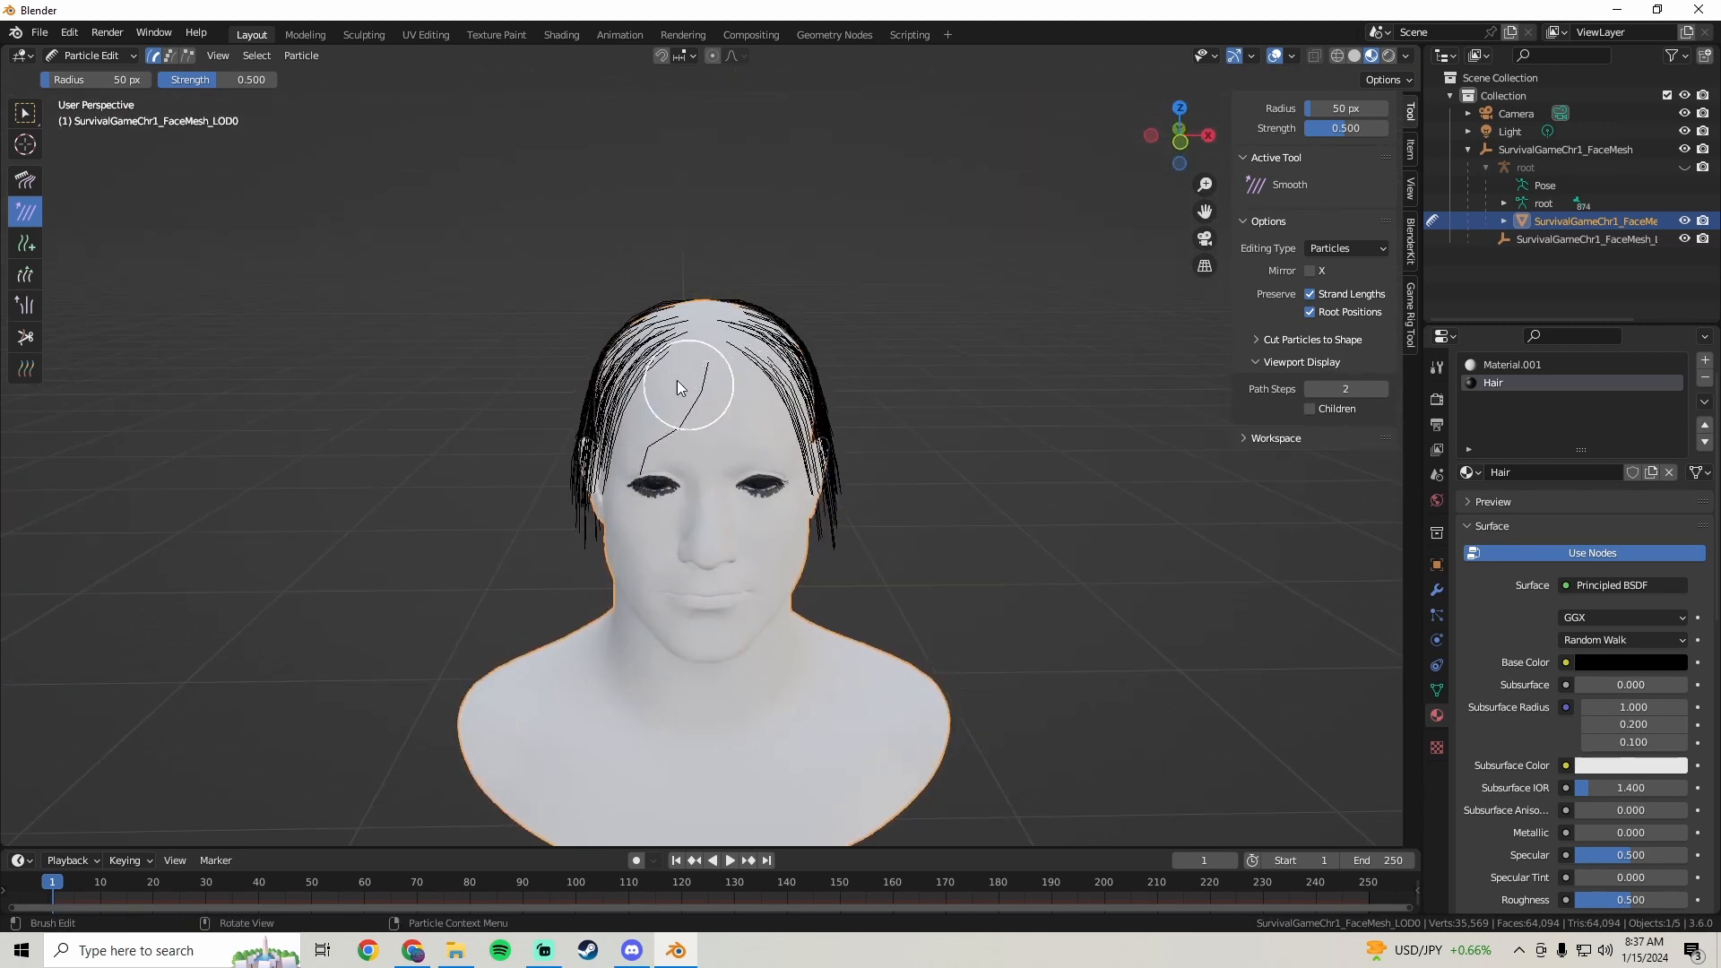
{"action": "left_click", "coordinate": [26, 337]}
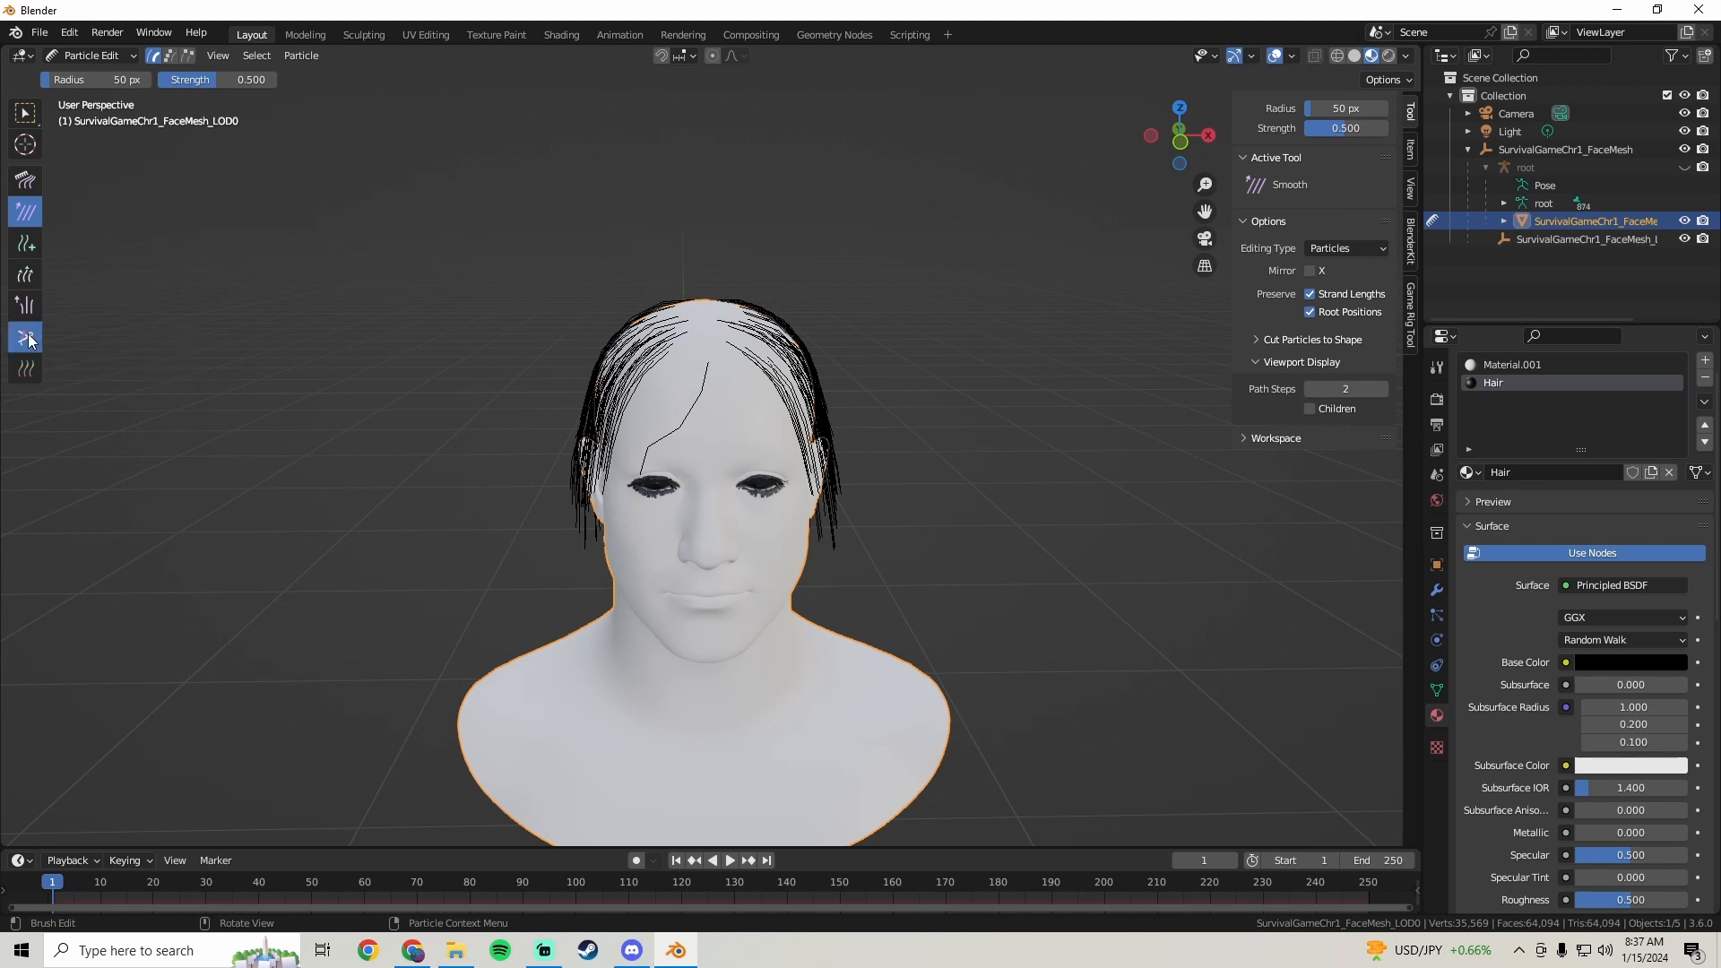
{"action": "scroll", "coordinate": [660, 412], "scroll_direction": "up", "scroll_amount": 2}
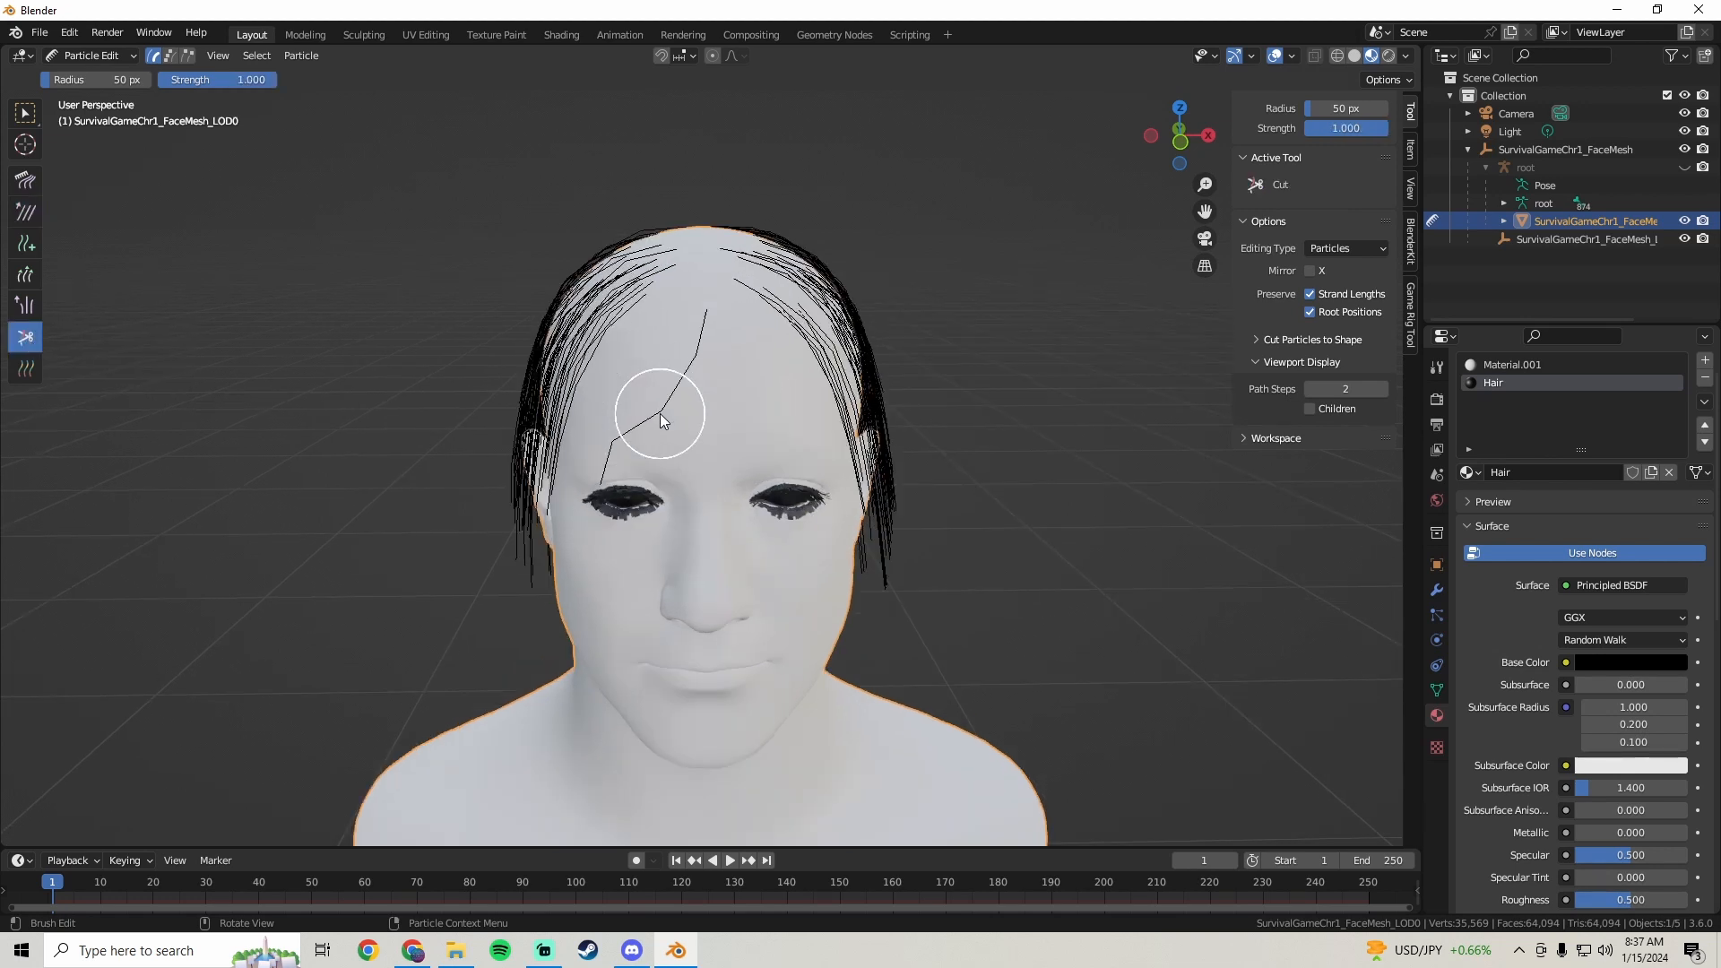
{"action": "left_click_drag", "start_coordinate": [615, 443], "coordinate": [685, 349]}
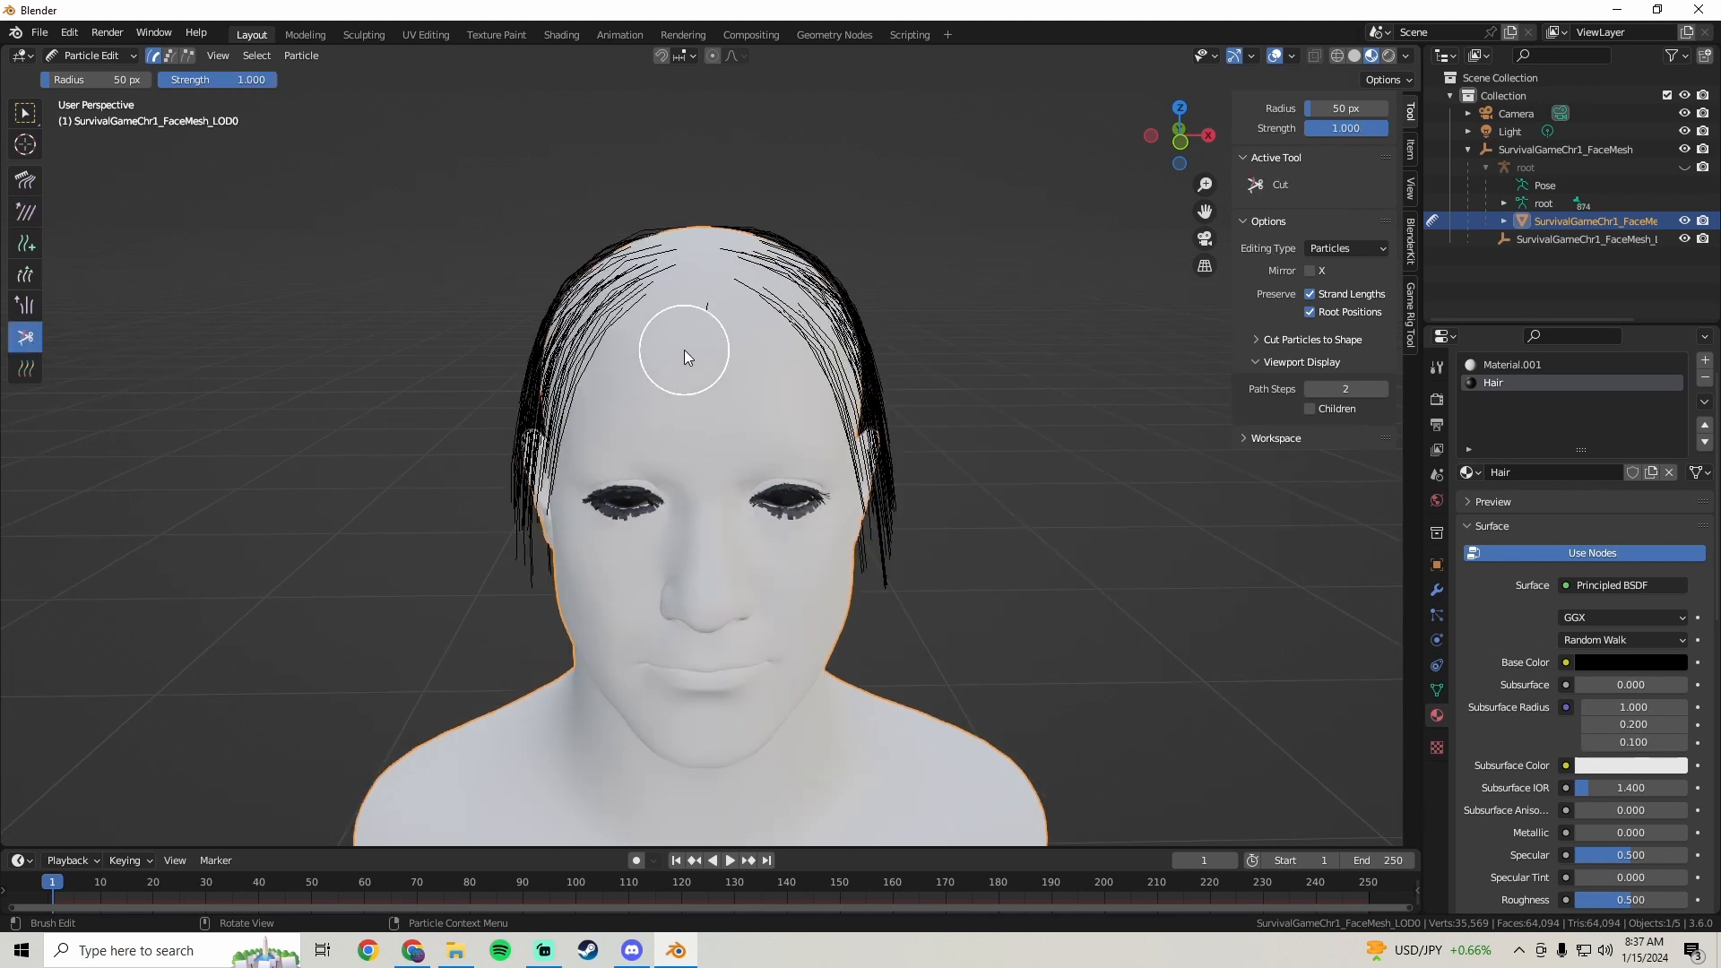
{"action": "key", "text": "ctrl+z"}
{"action": "key", "text": "ctrl+z"}
{"action": "key", "text": "ctrl+z"}
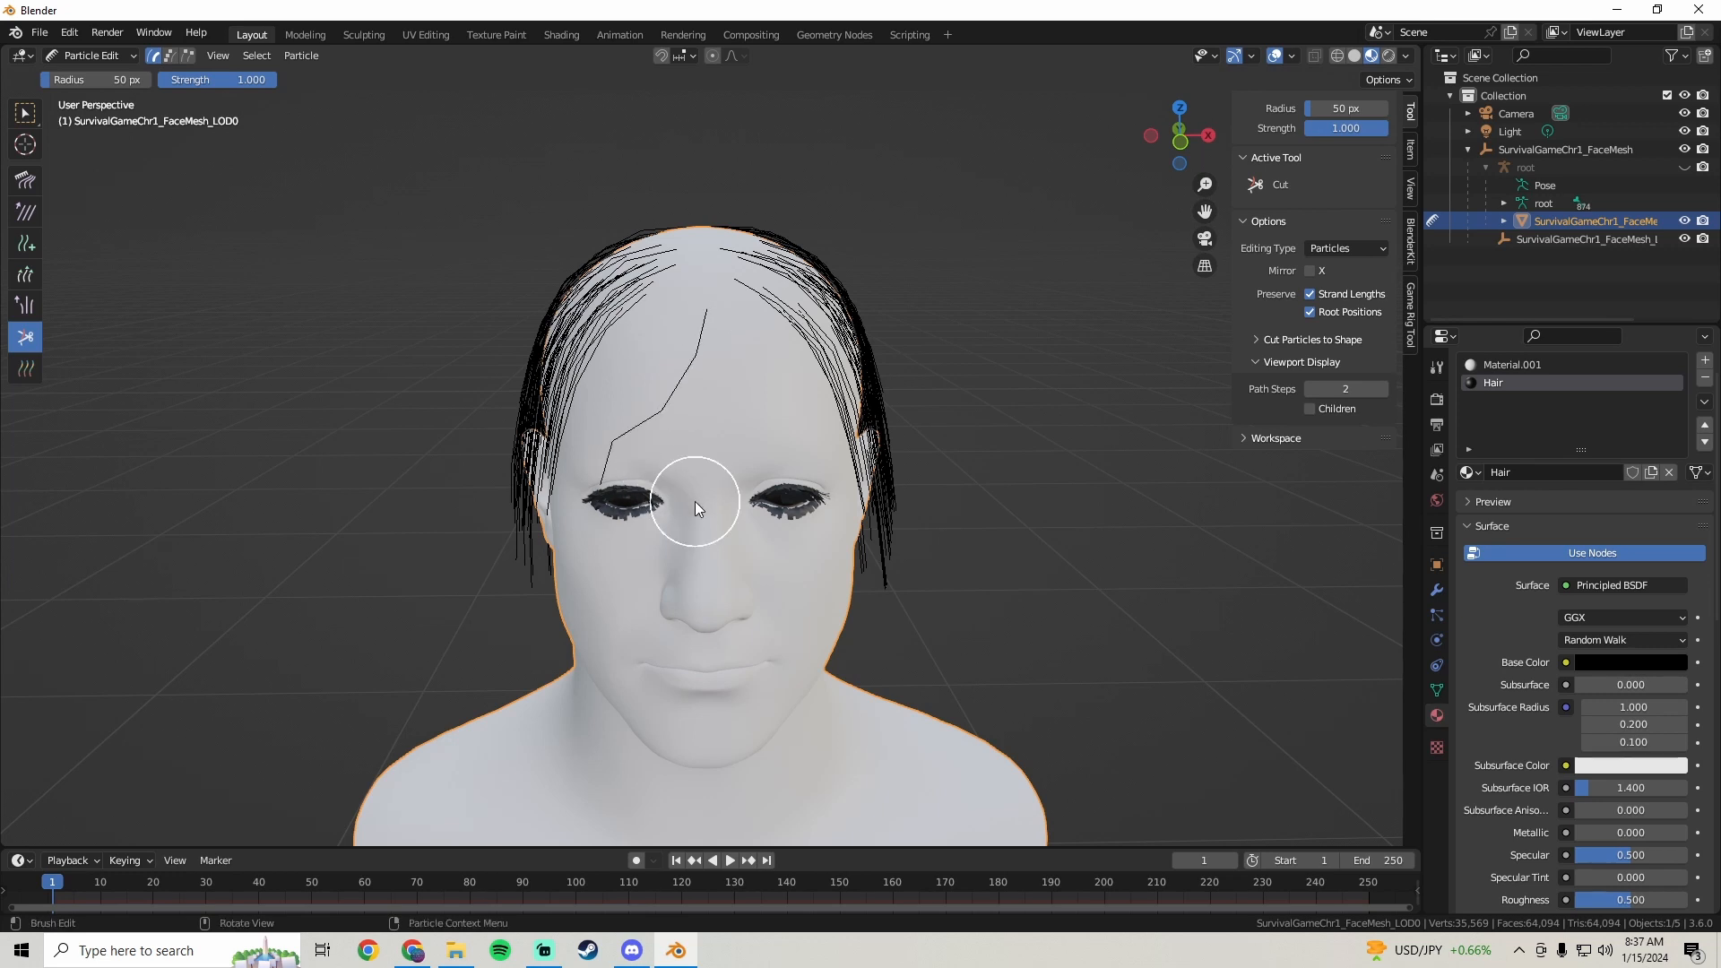
- Cut away the single stray strand hanging over the forehead
{"action": "middle_click_drag", "start_coordinate": [696, 502], "coordinate": [720, 471]}
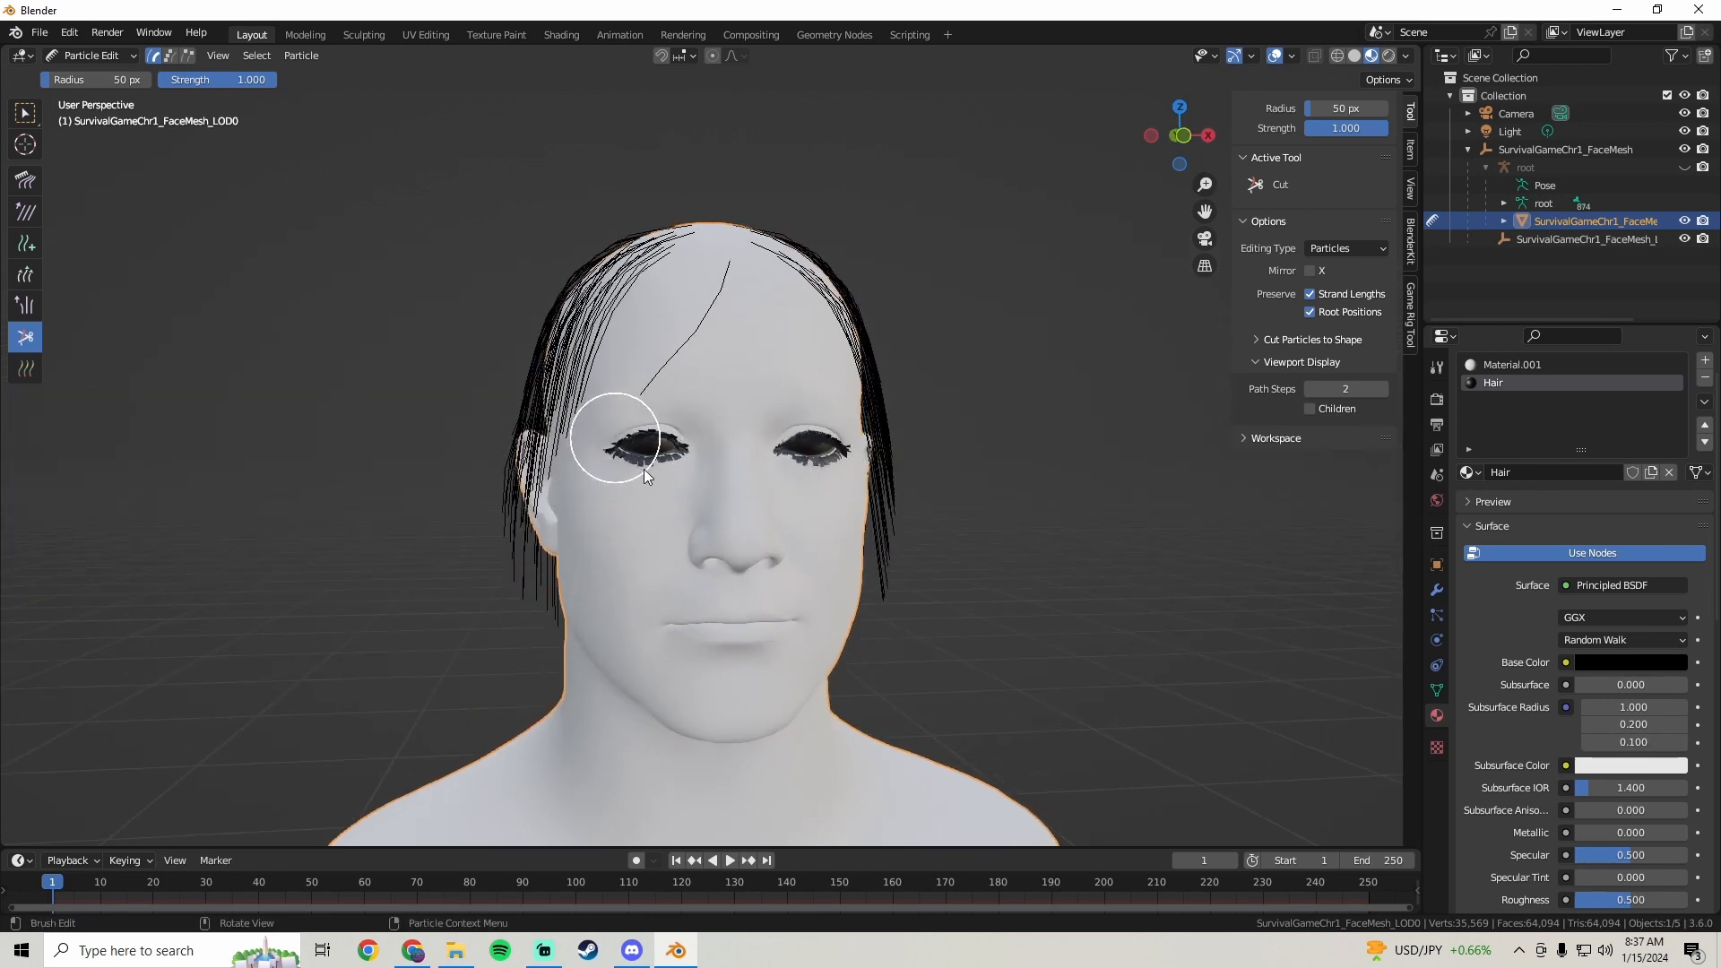
{"action": "left_click", "coordinate": [665, 417]}
{"action": "mouse_move", "coordinate": [709, 288]}
{"action": "middle_mouse_down"}
{"action": "mouse_move", "coordinate": [638, 359]}
{"action": "mouse_move", "coordinate": [976, 354]}
{"action": "mouse_move", "coordinate": [591, 336]}
{"action": "mouse_move", "coordinate": [664, 386]}
{"action": "mouse_move", "coordinate": [711, 384]}
{"action": "mouse_move", "coordinate": [783, 449]}
{"action": "mouse_move", "coordinate": [681, 347]}
{"action": "middle_mouse_up"}
{"action": "scroll", "coordinate": [681, 347], "scroll_direction": "down", "scroll_amount": 2}
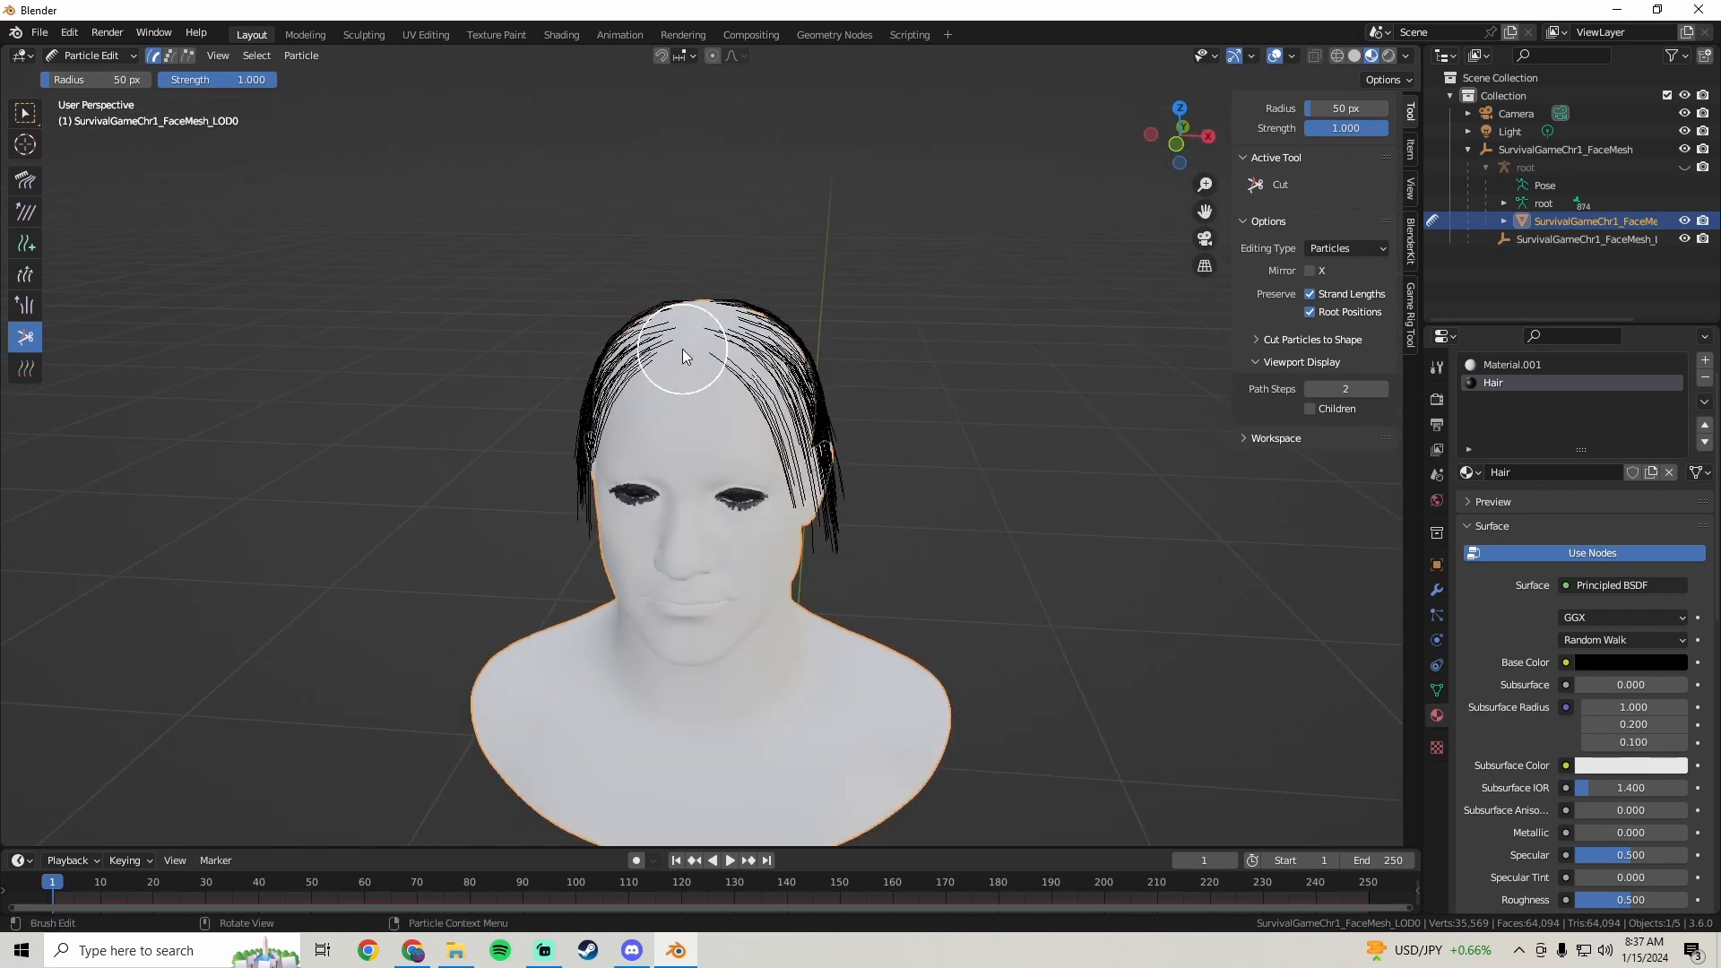
- Return the face mesh to Object Mode and check the combed hair from the side
{"action": "left_click", "coordinate": [91, 55]}
{"action": "left_click", "coordinate": [95, 78]}
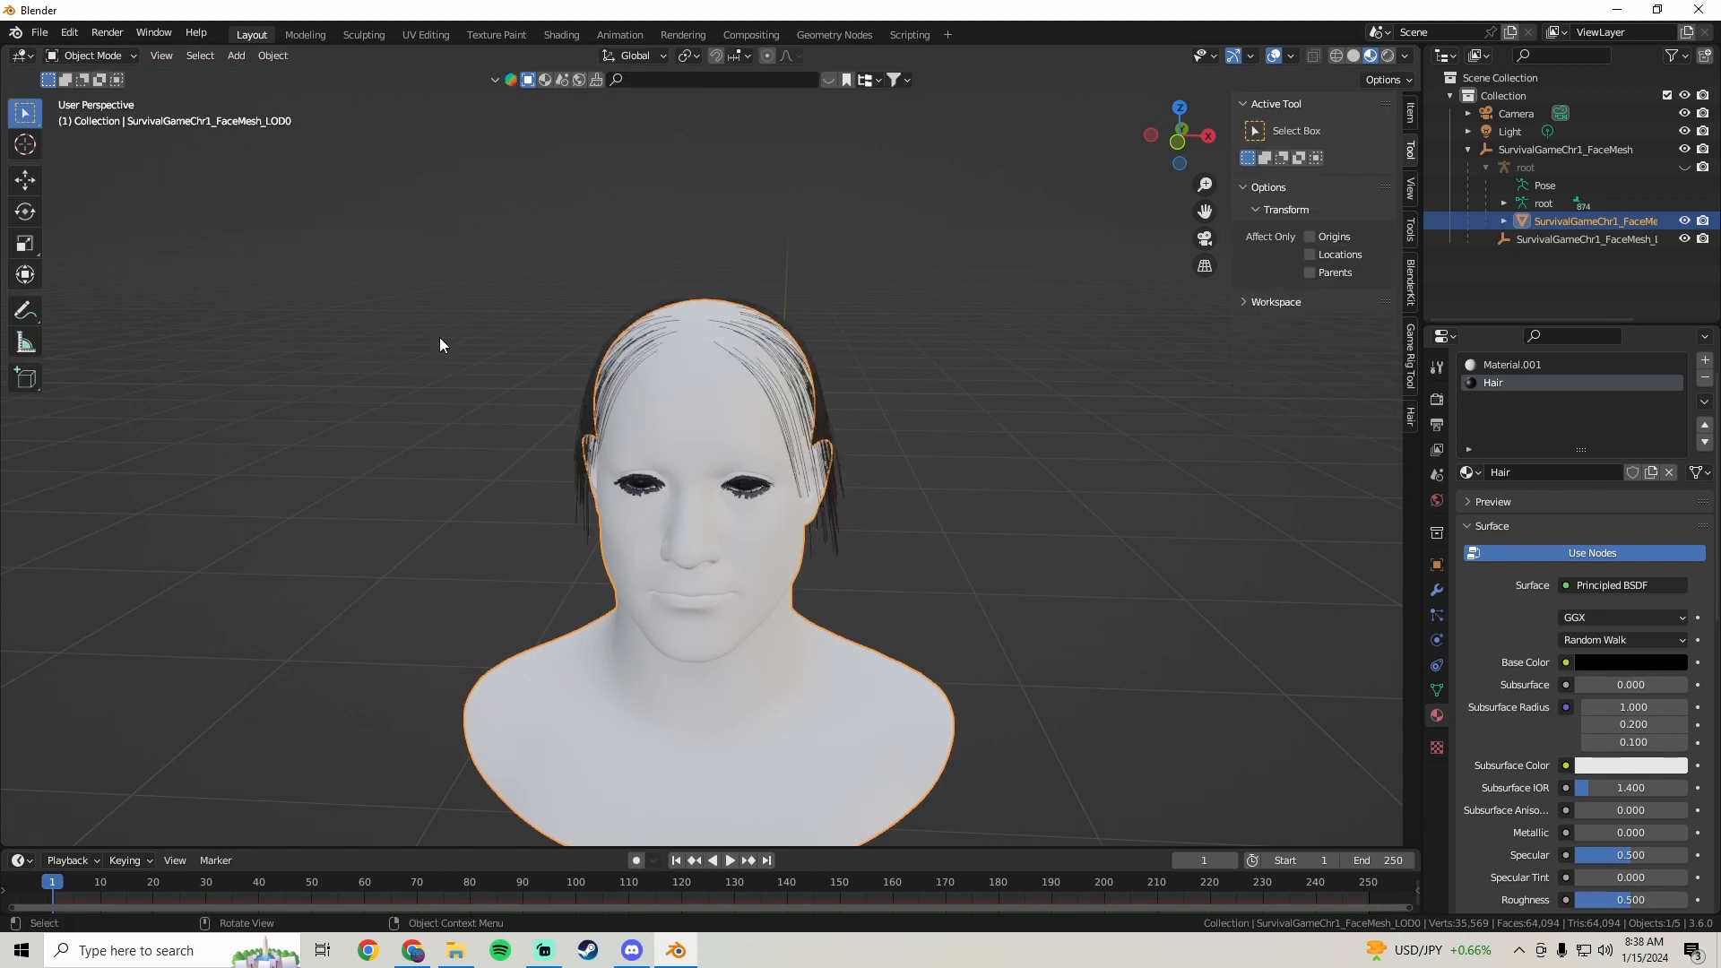
{"action": "middle_click_drag", "start_coordinate": [439, 337], "coordinate": [627, 378]}
{"action": "scroll", "coordinate": [627, 379], "scroll_direction": "up", "scroll_amount": 2}
{"action": "scroll", "coordinate": [749, 363], "scroll_direction": "down", "scroll_amount": 1}
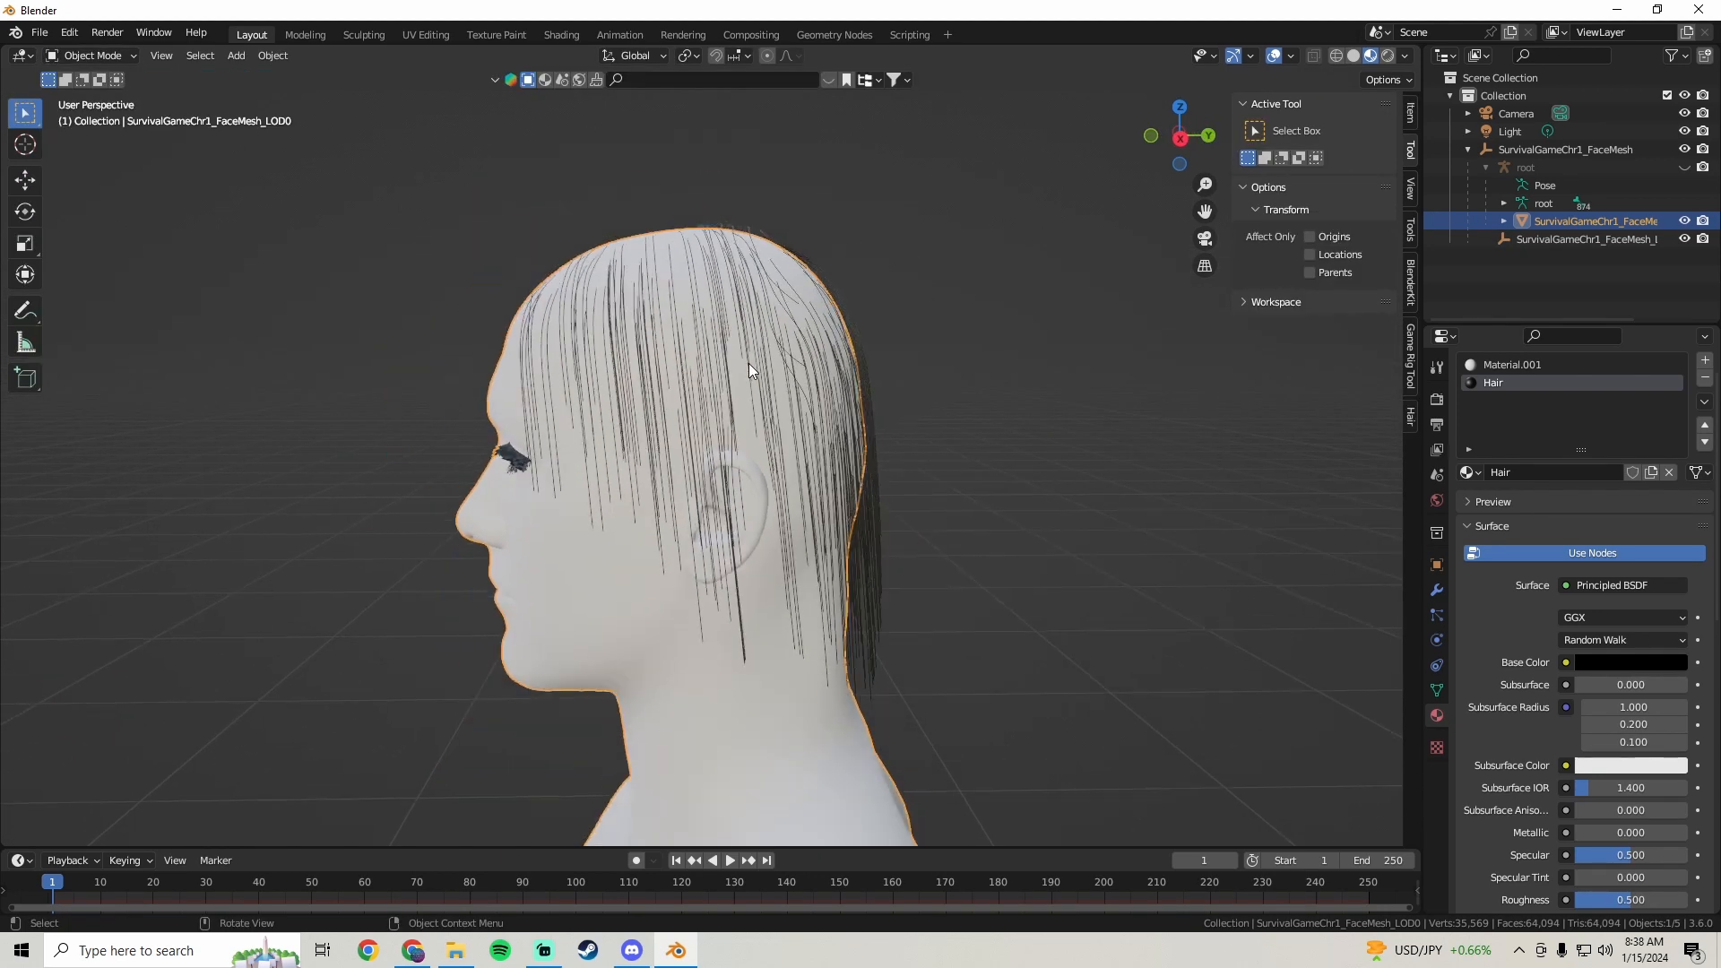
{"action": "middle_click_drag", "start_coordinate": [750, 363], "coordinate": [1158, 383]}
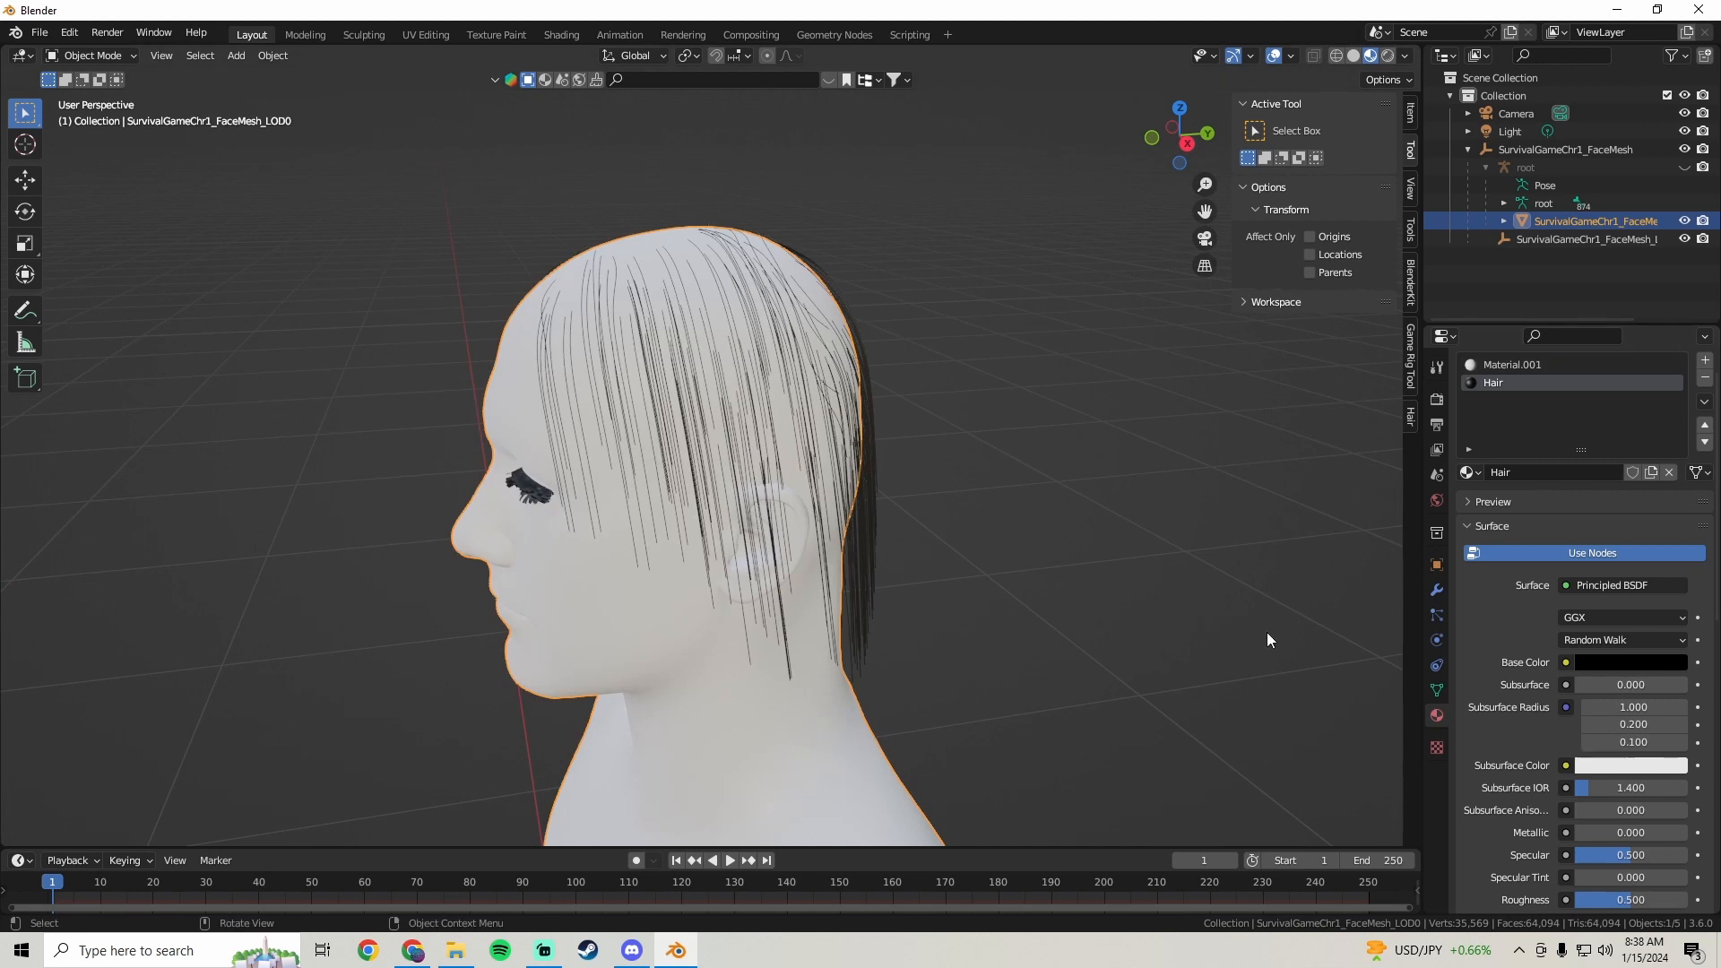
- In the hair particle system's settings, set the children type to Interpolated
{"action": "left_click", "coordinate": [1436, 615]}
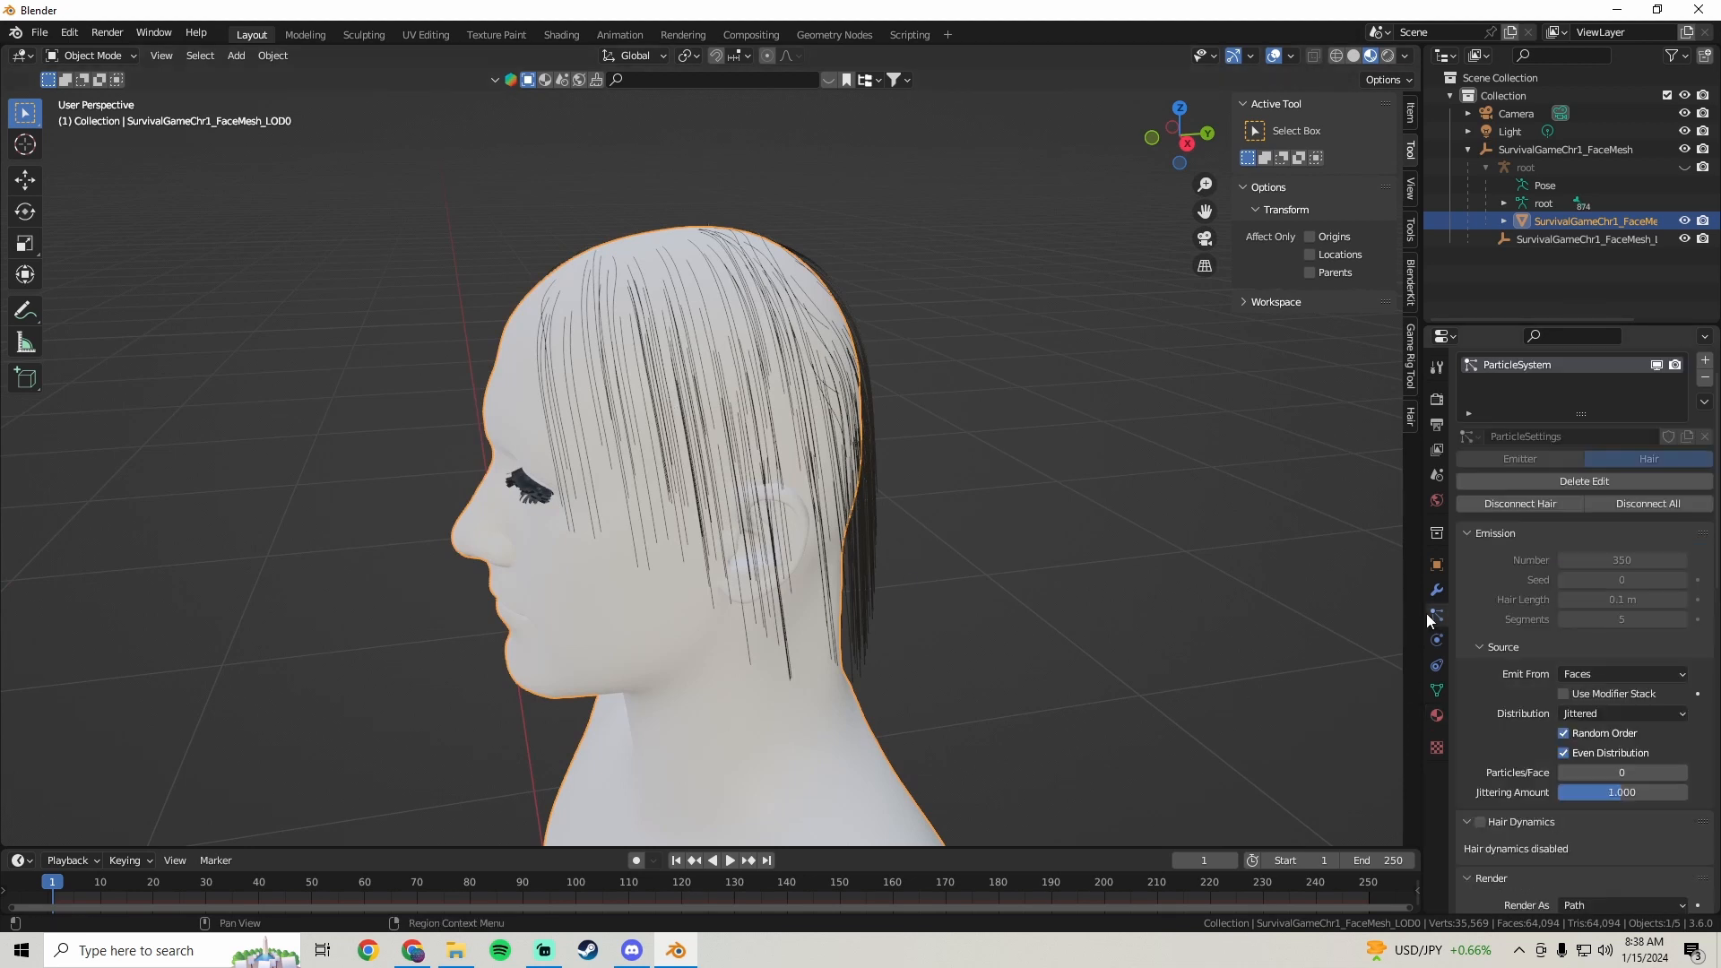
{"action": "scroll", "coordinate": [1486, 588], "scroll_direction": "down", "scroll_amount": 5}
{"action": "scroll", "coordinate": [1486, 588], "scroll_direction": "down", "scroll_amount": 5}
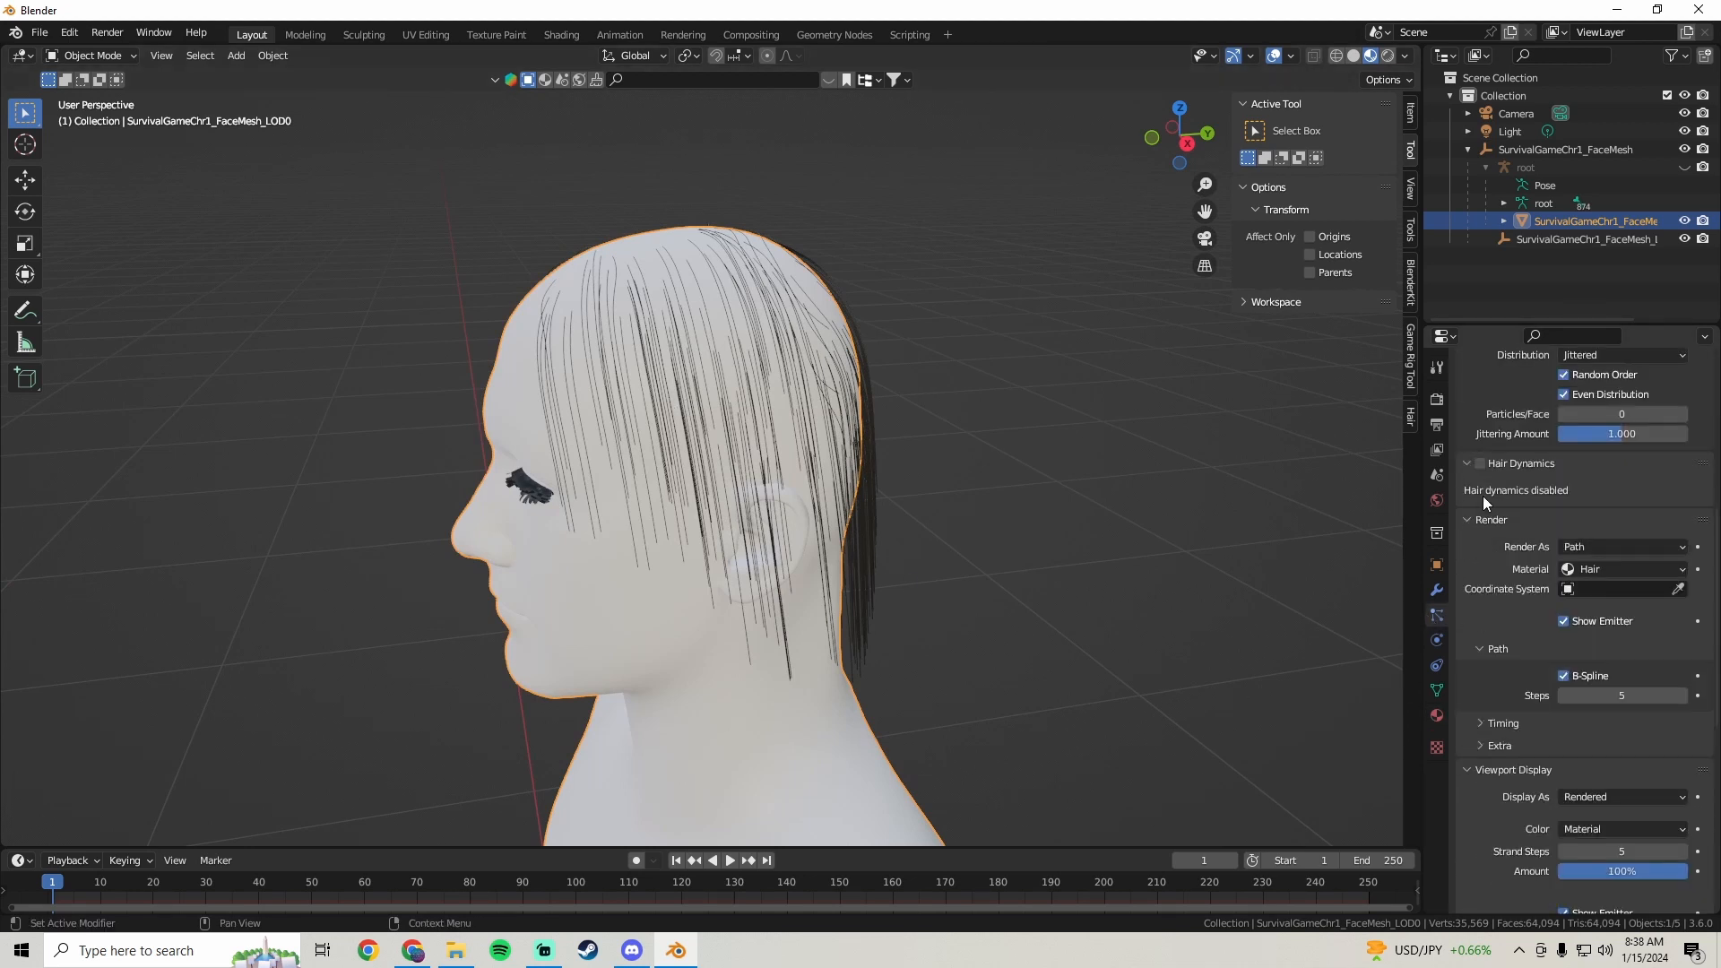
{"action": "scroll", "coordinate": [1515, 556], "scroll_direction": "down", "scroll_amount": 10}
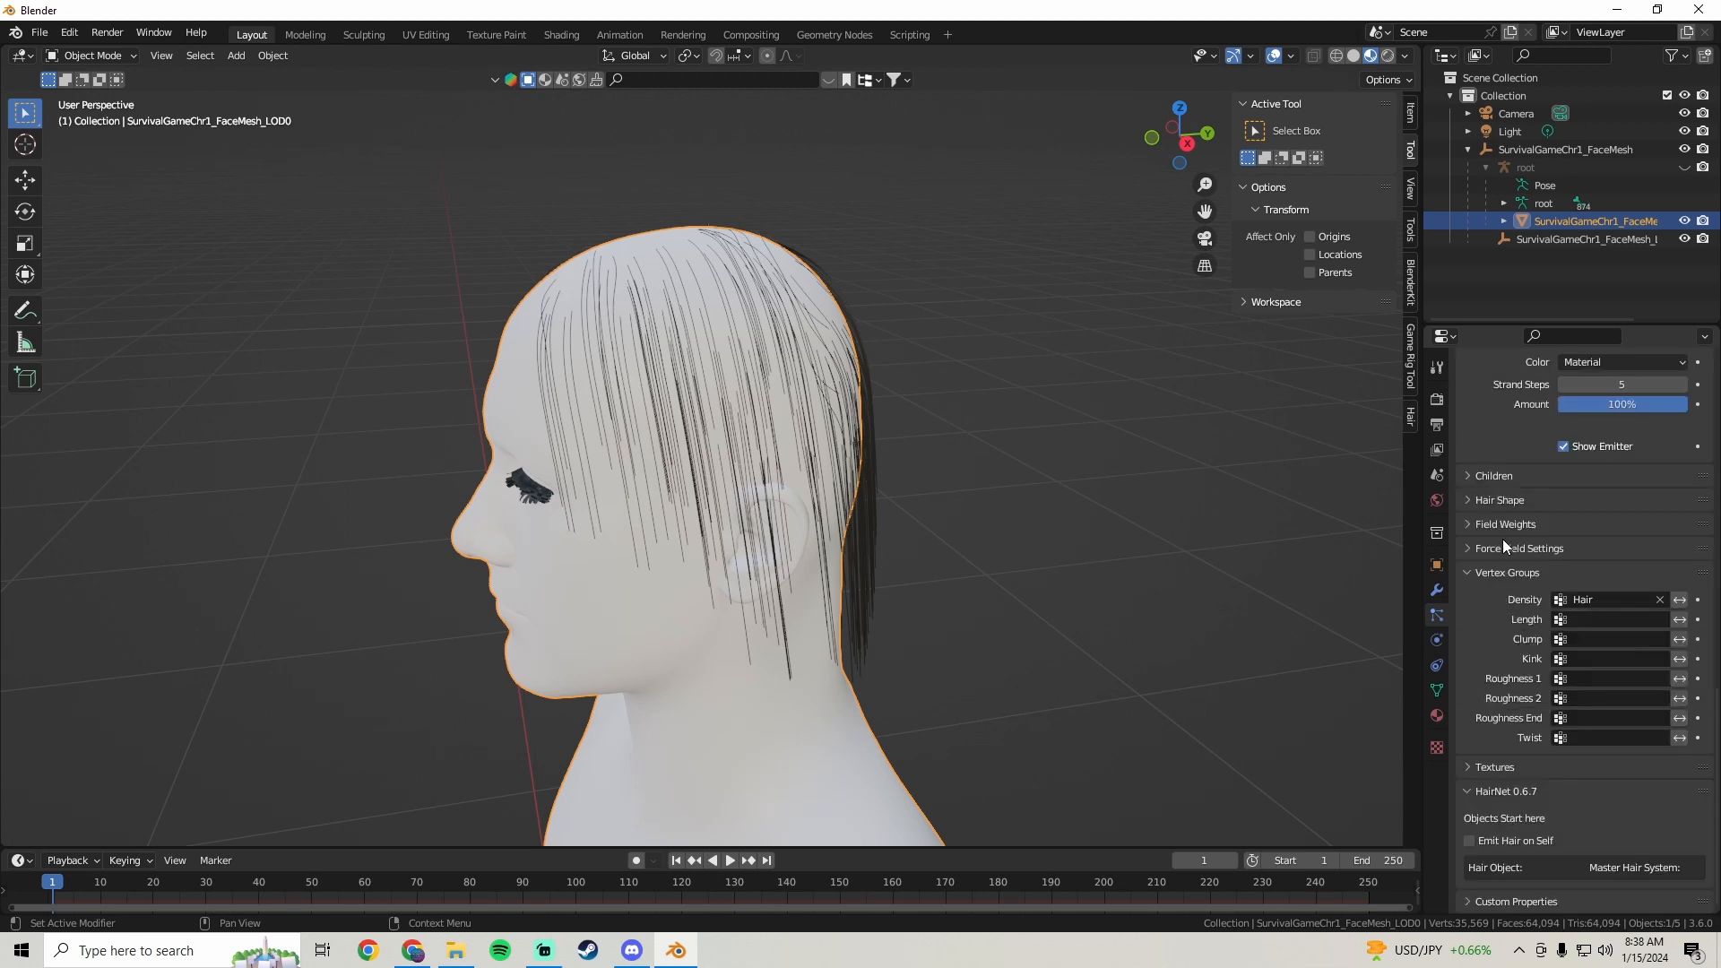
{"action": "scroll", "coordinate": [1559, 640], "scroll_direction": "up", "scroll_amount": 15}
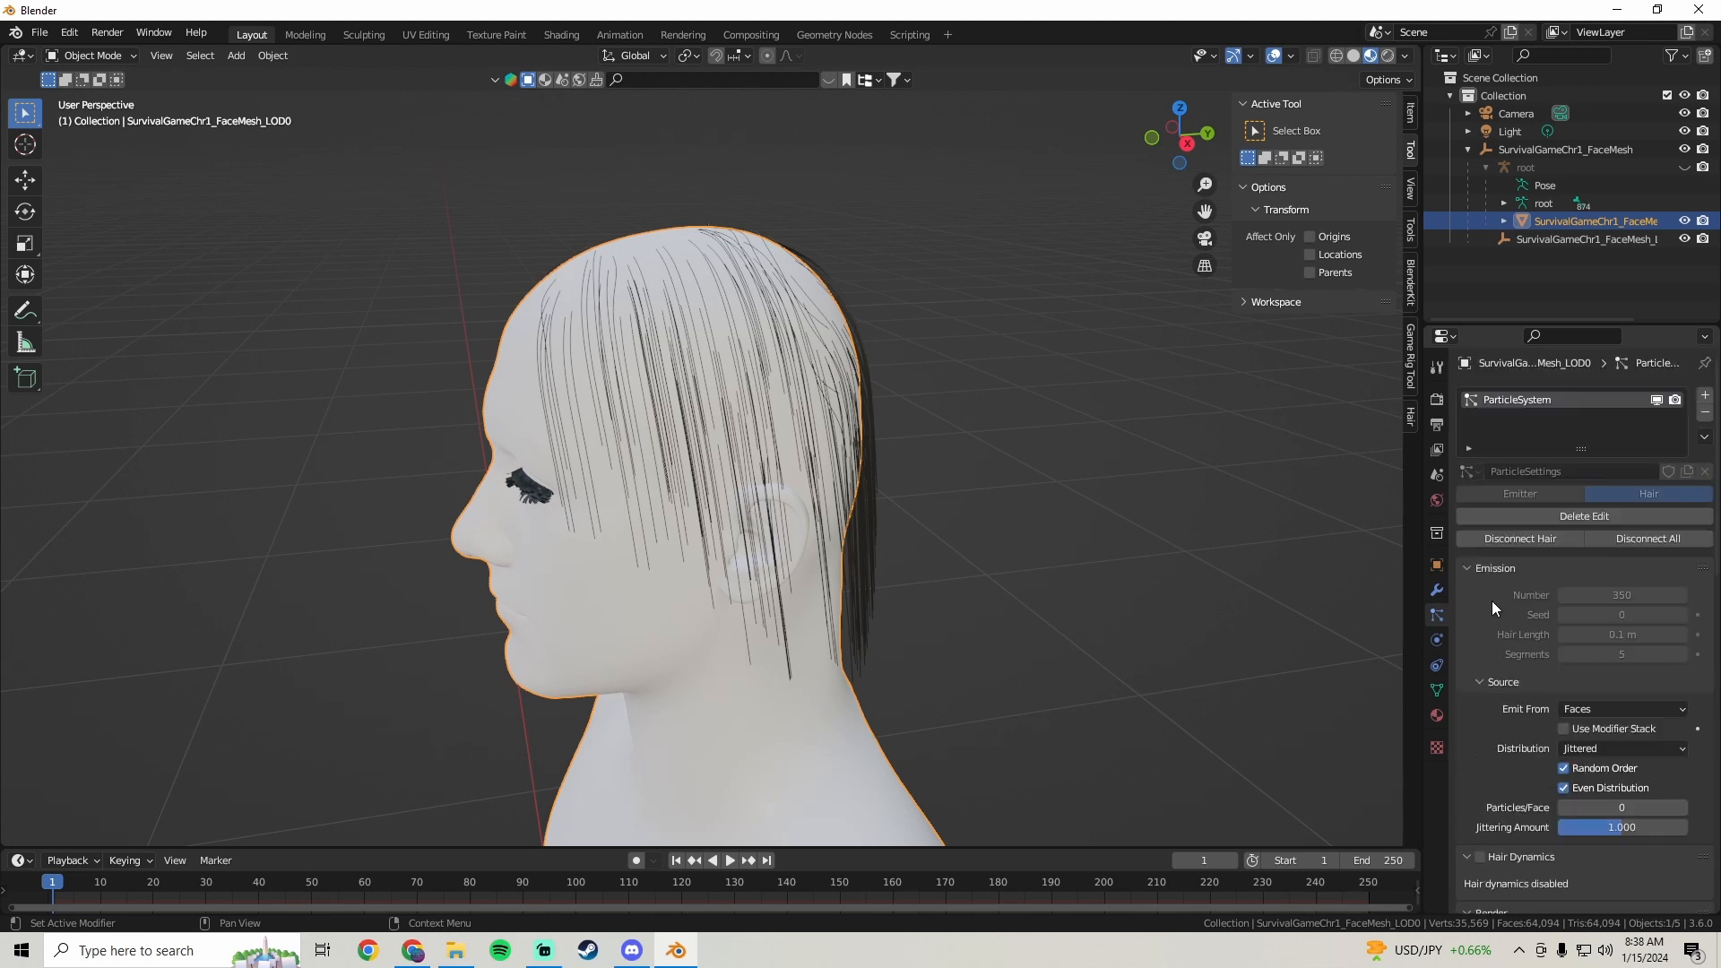
{"action": "scroll", "coordinate": [1502, 587], "scroll_direction": "down", "scroll_amount": 8}
{"action": "scroll", "coordinate": [1515, 574], "scroll_direction": "down", "scroll_amount": 8}
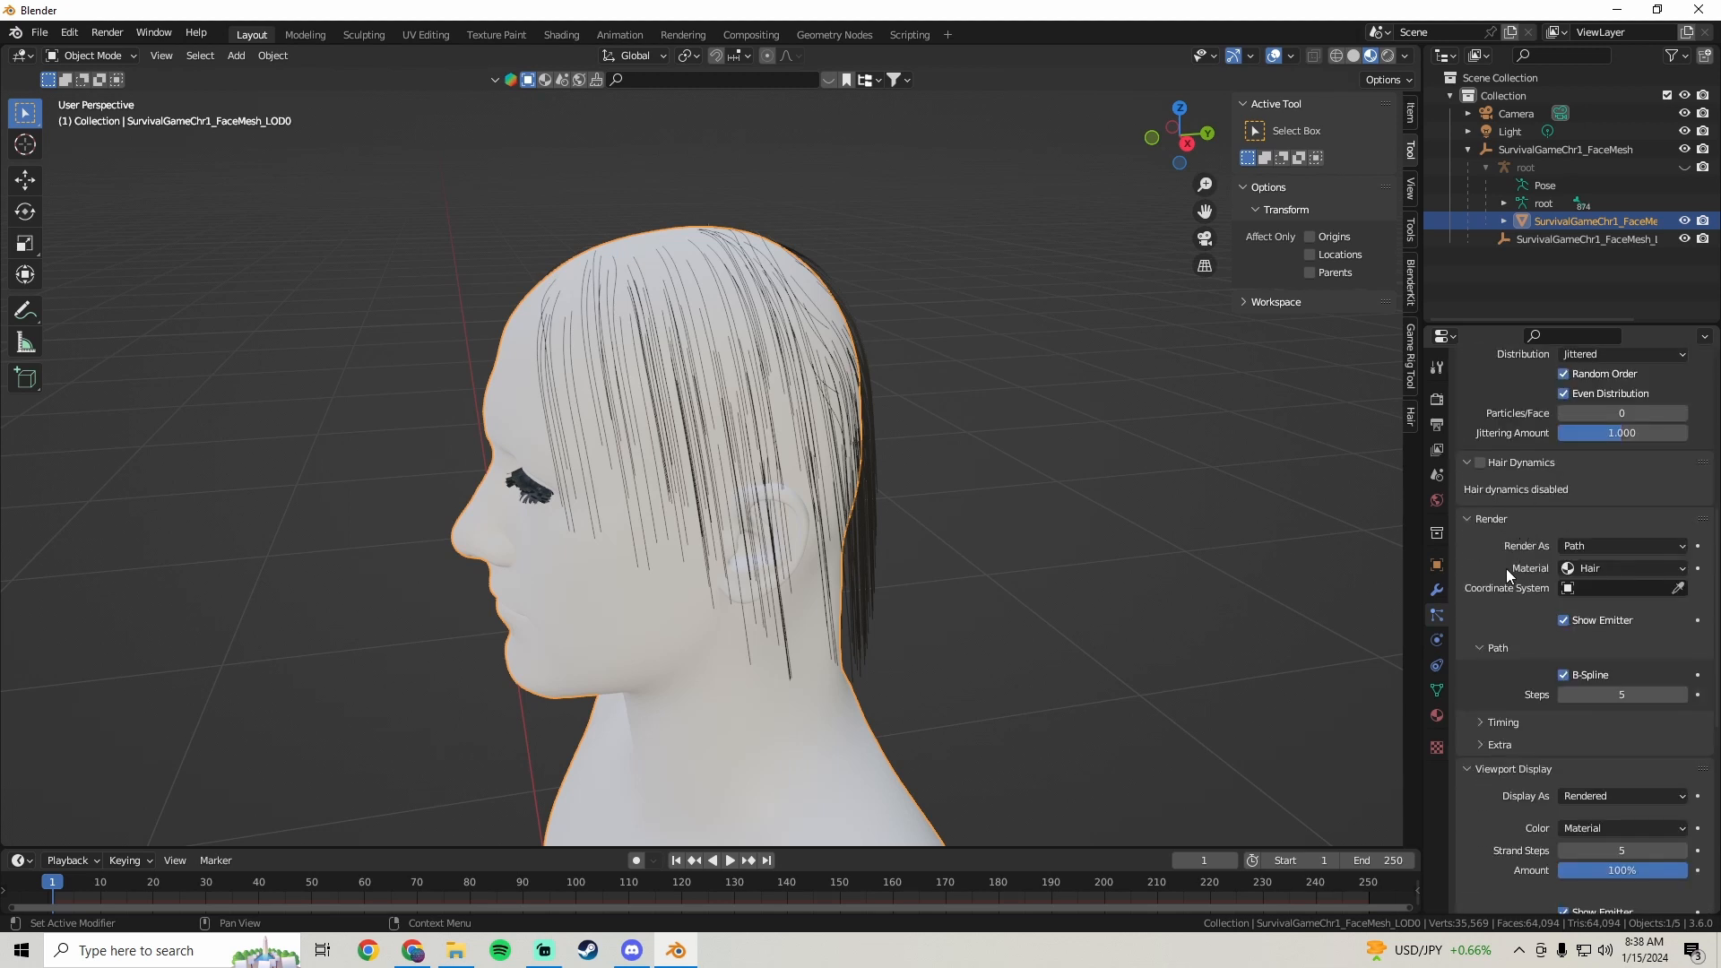
{"action": "scroll", "coordinate": [1497, 573], "scroll_direction": "down", "scroll_amount": 2}
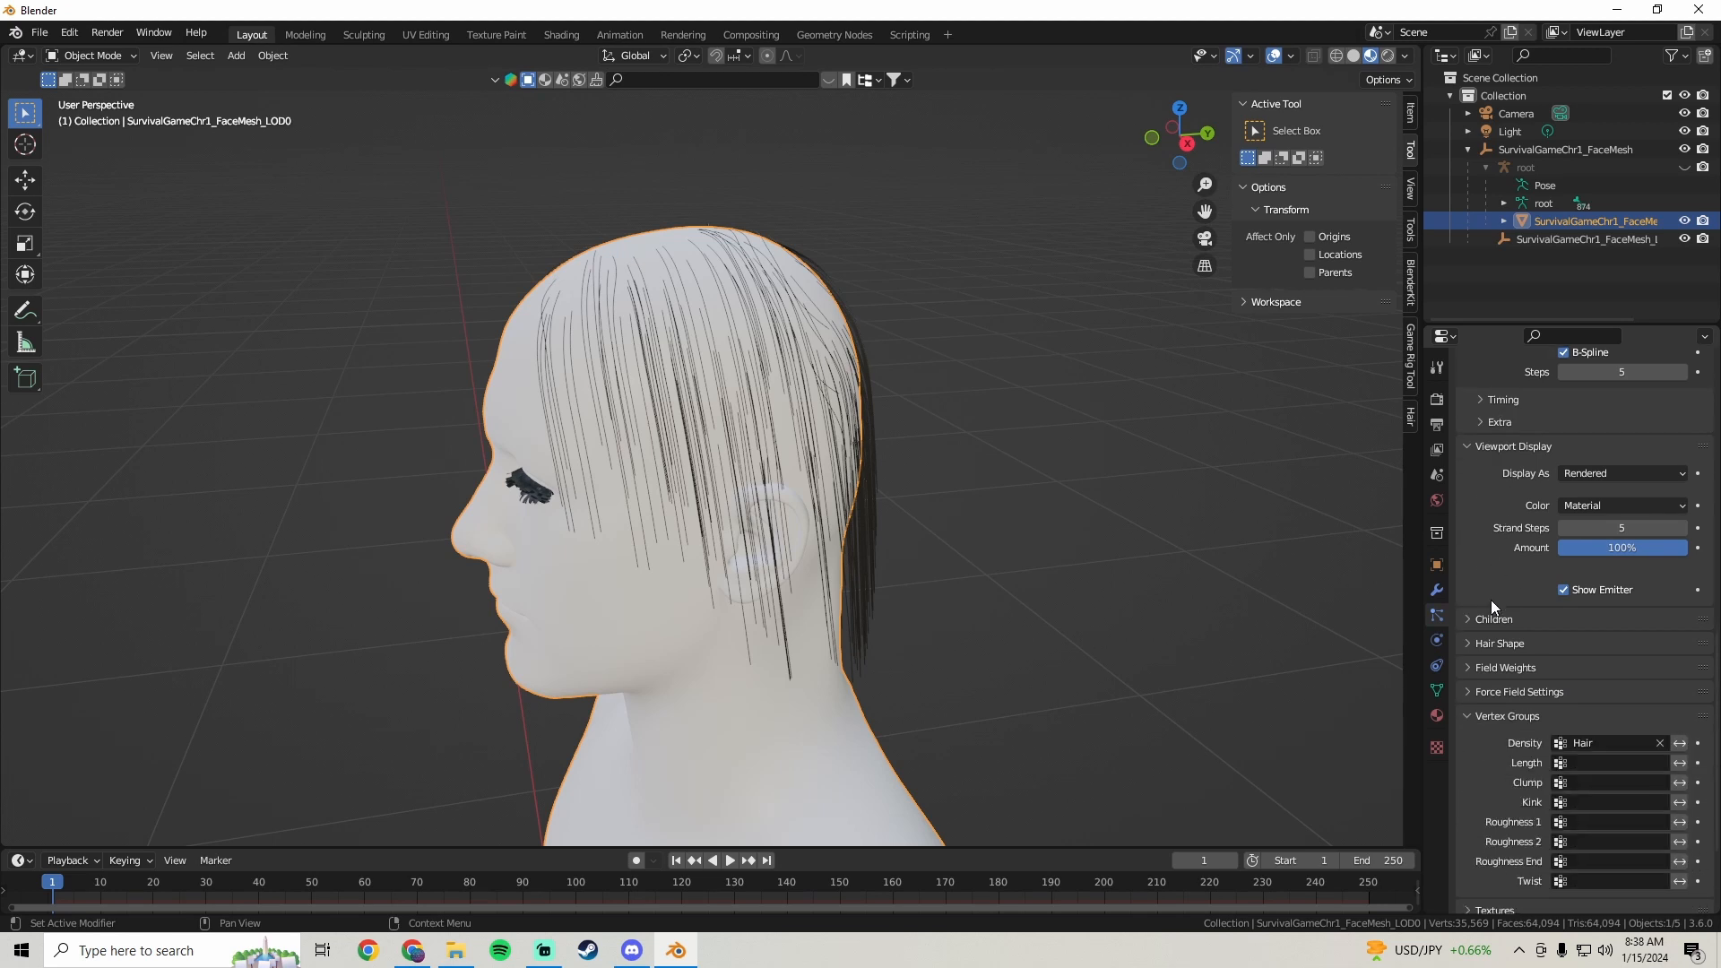
{"action": "left_click", "coordinate": [1470, 620]}
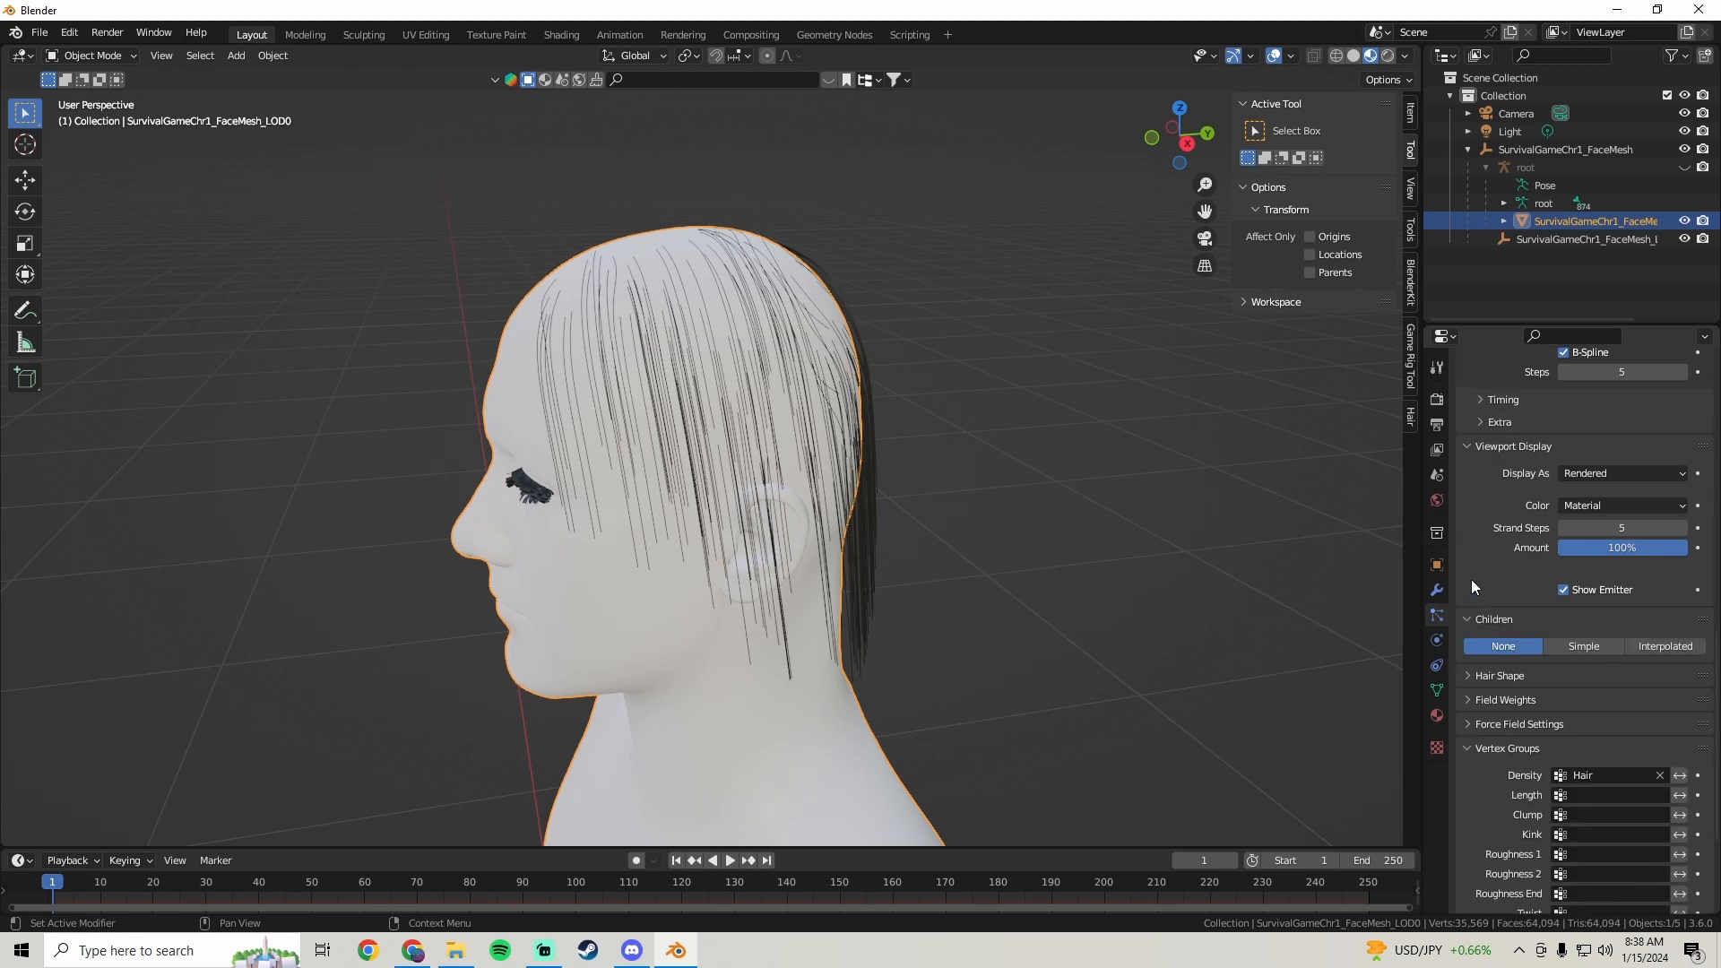
{"action": "scroll", "coordinate": [1471, 564], "scroll_direction": "down", "scroll_amount": 3}
{"action": "scroll", "coordinate": [1502, 645], "scroll_direction": "down", "scroll_amount": 2}
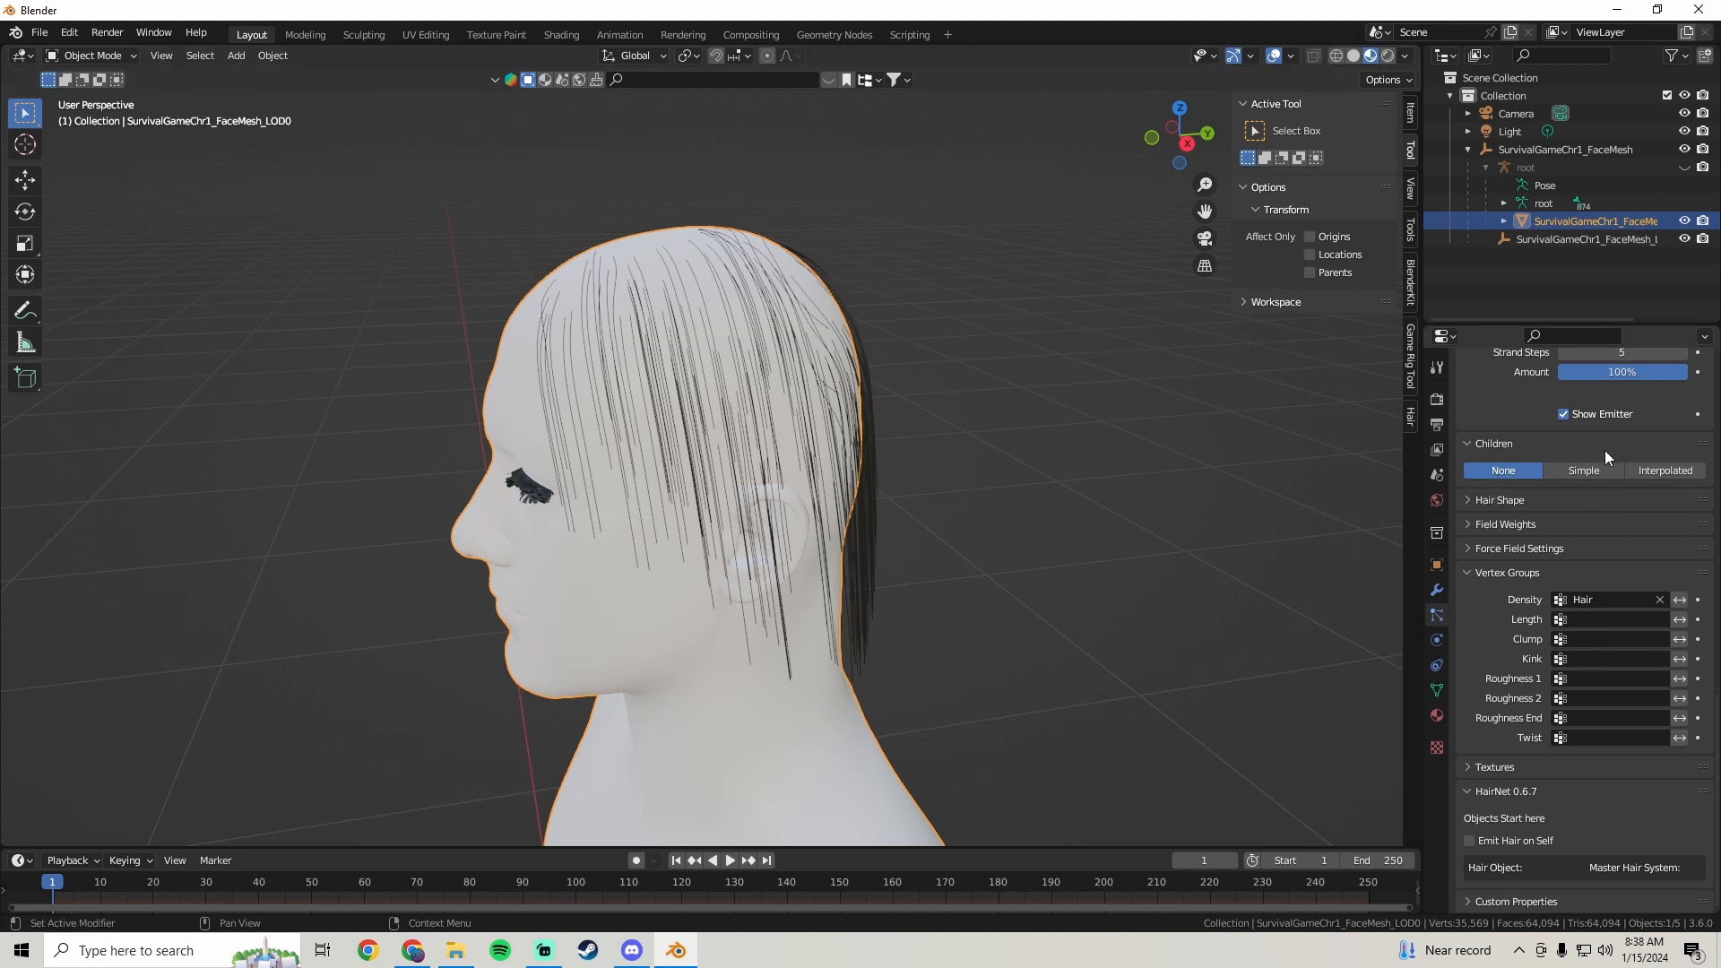
{"action": "left_click", "coordinate": [1666, 473]}
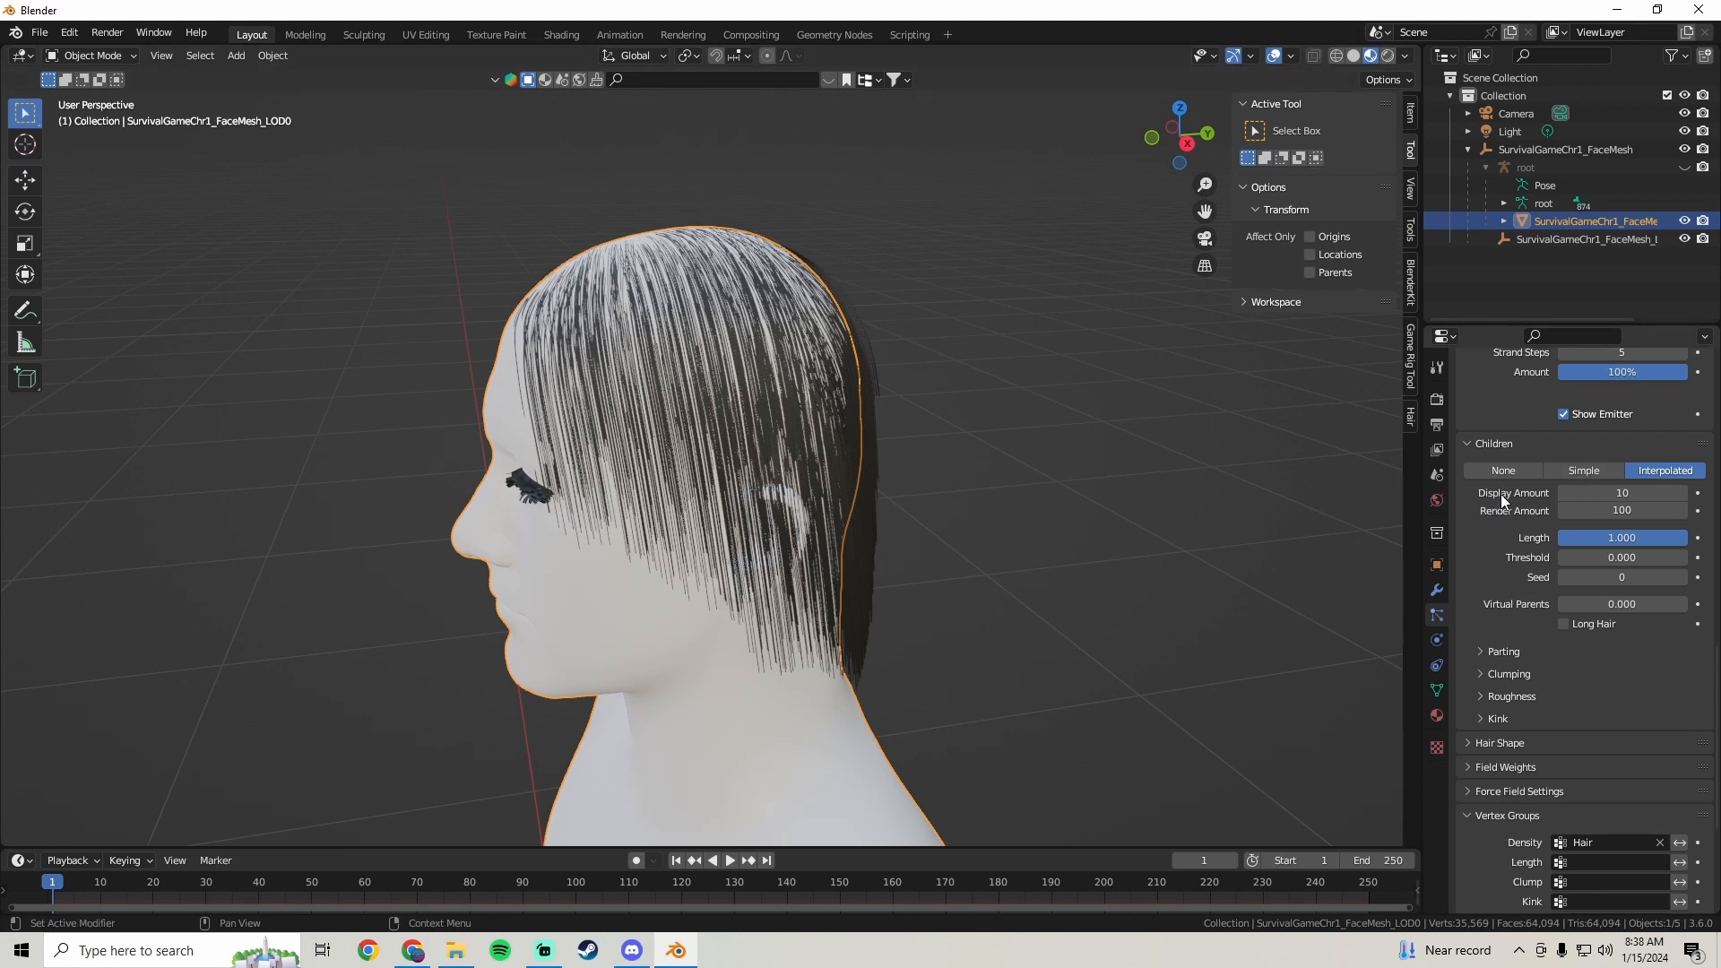
- Set the child hairs' display amount to 50, keeping their length at 1.000
{"action": "left_click", "coordinate": [1627, 495]}
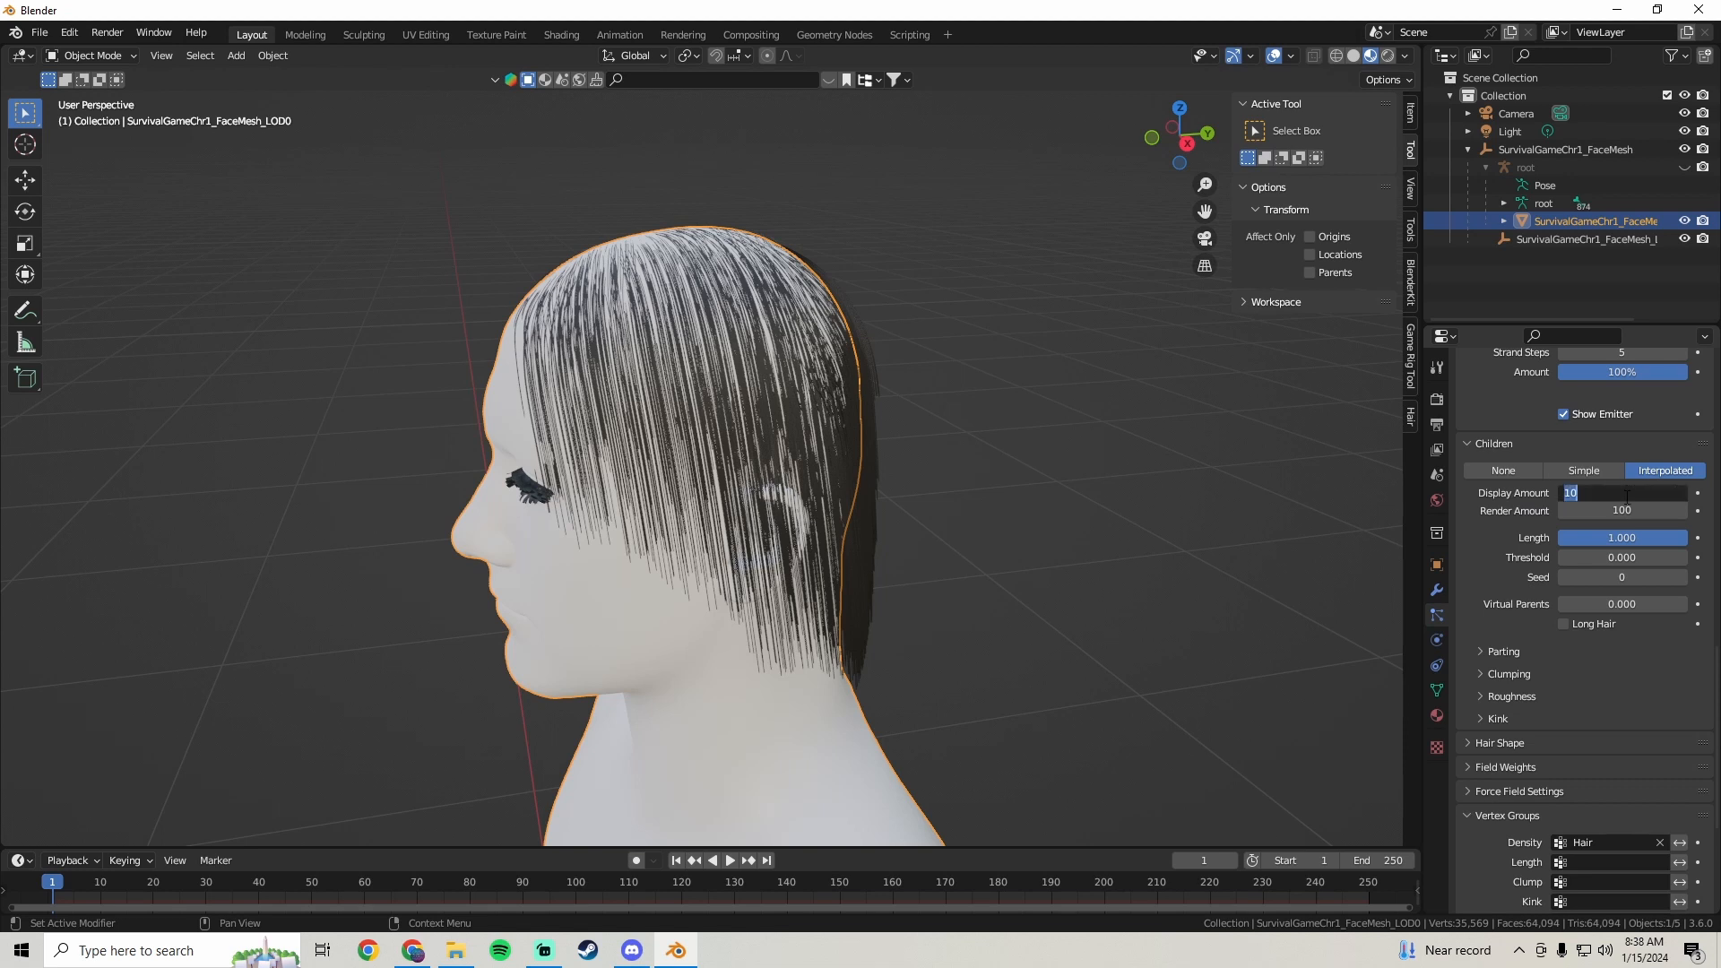
{"action": "type", "text": "50"}
{"action": "key", "text": "Return"}
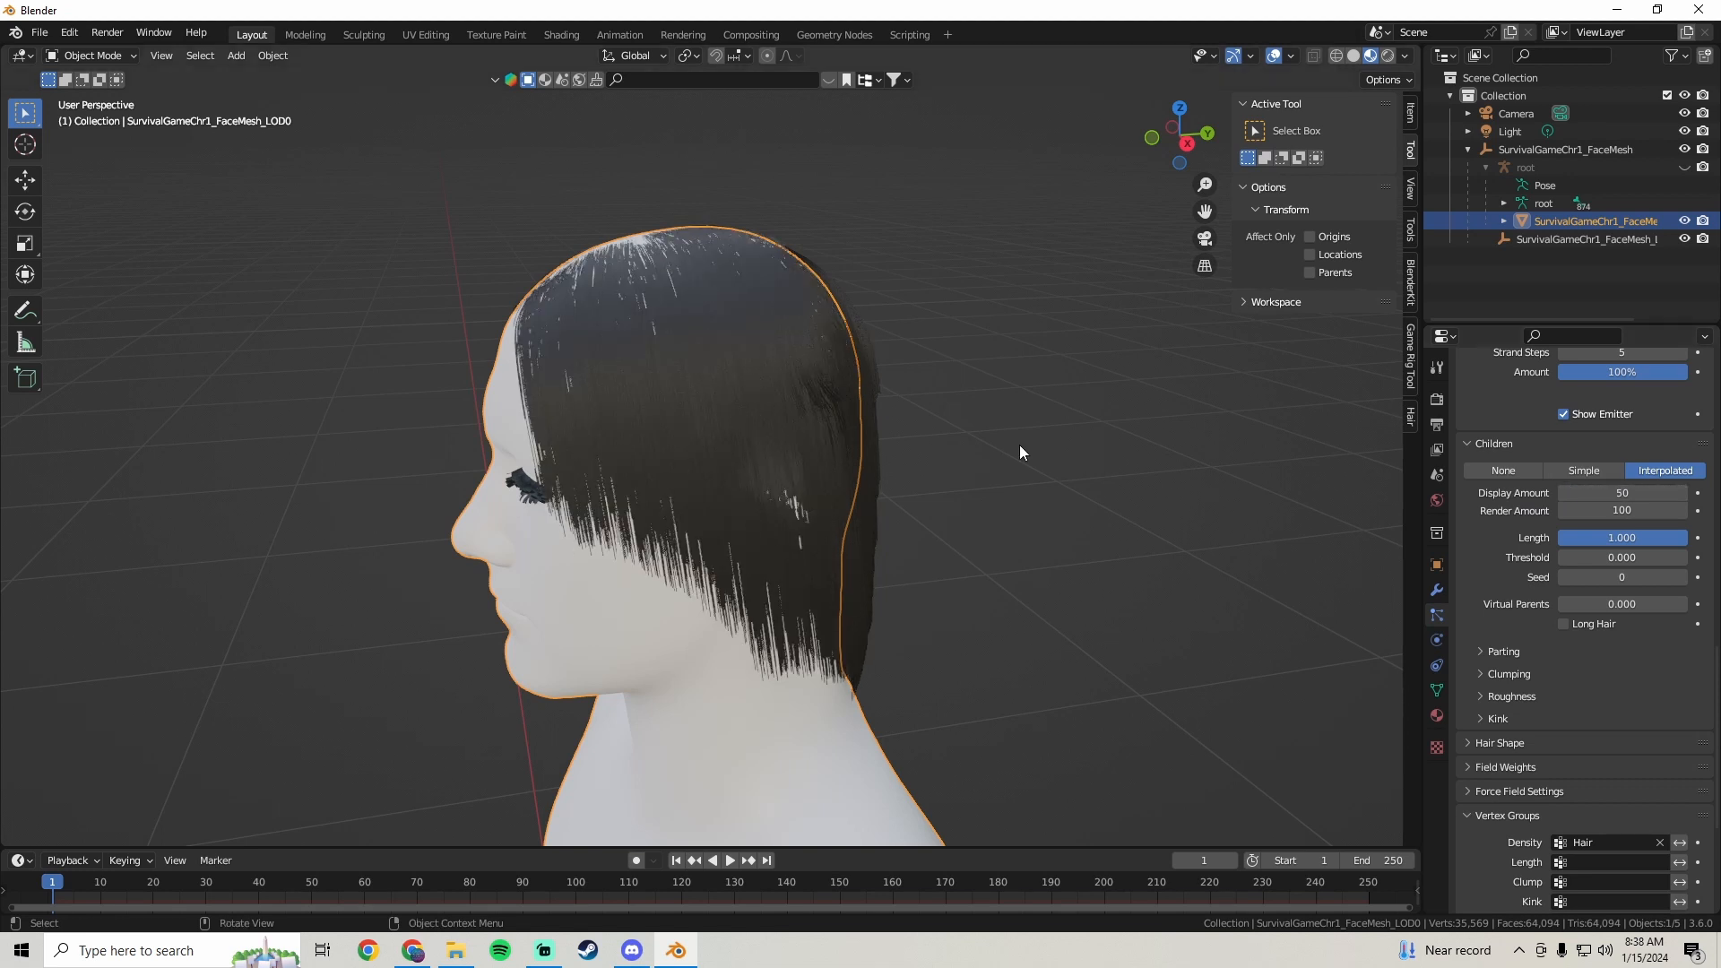
{"action": "middle_click_drag", "start_coordinate": [1021, 449], "coordinate": [817, 464]}
{"action": "scroll", "coordinate": [798, 443], "scroll_direction": "up", "scroll_amount": 3}
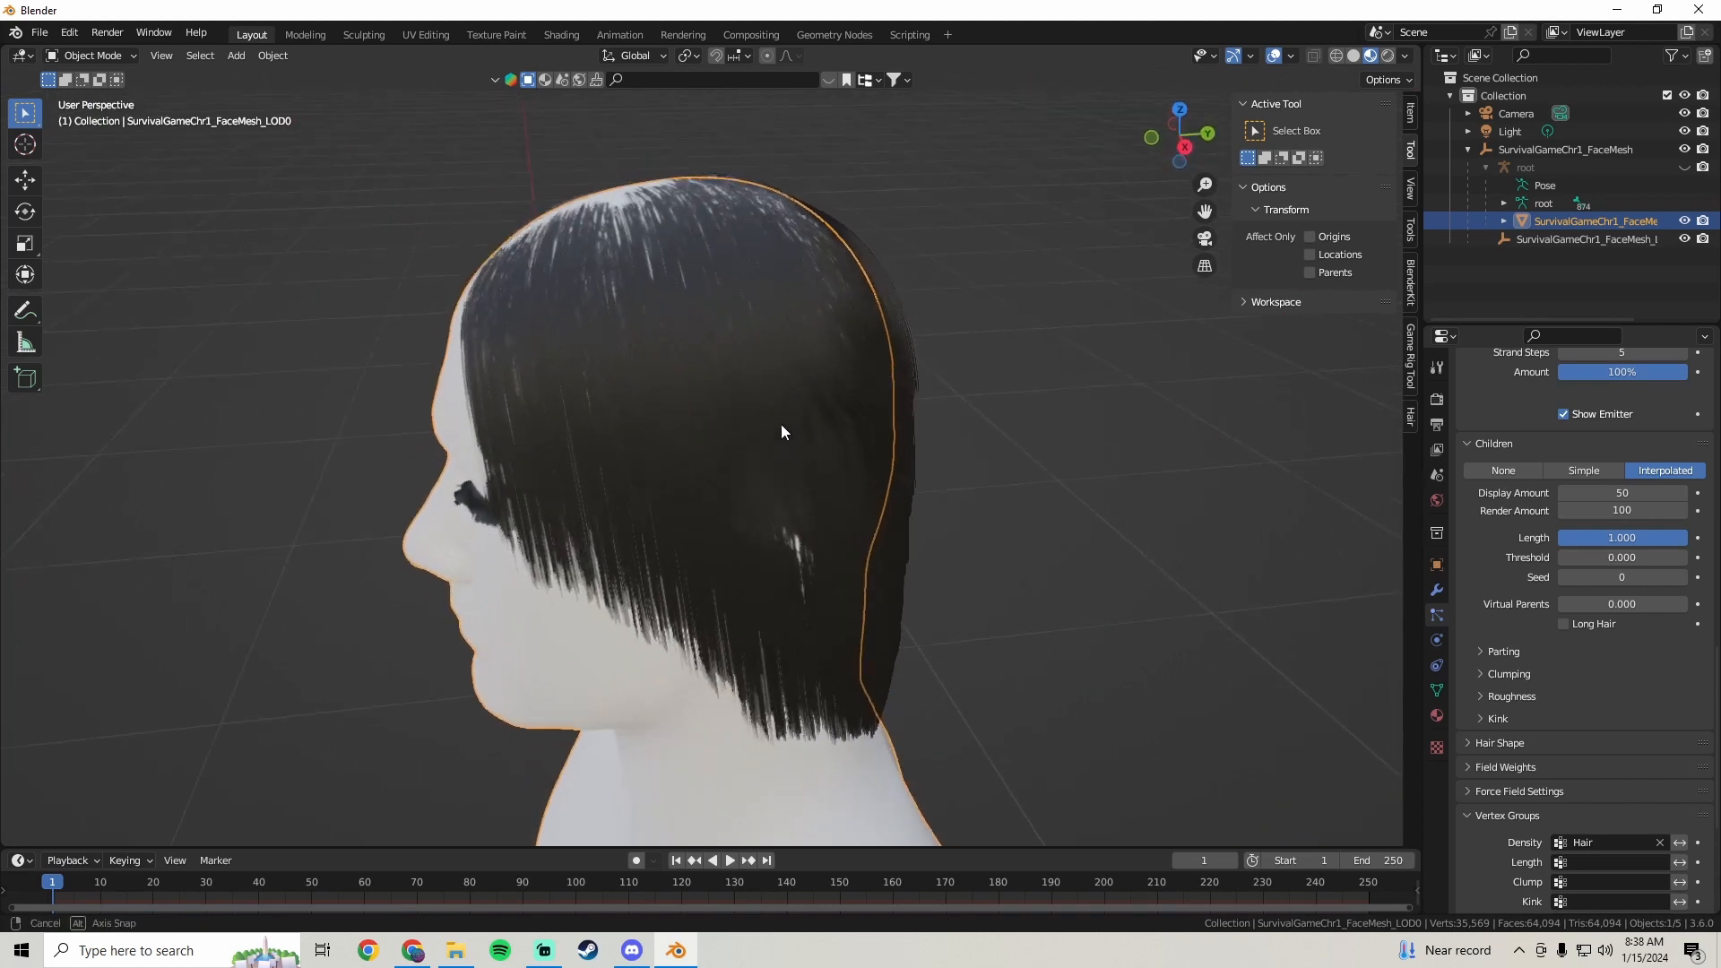
{"action": "mouse_move", "coordinate": [771, 409]}
{"action": "middle_mouse_down"}
{"action": "mouse_move", "coordinate": [1026, 430]}
{"action": "mouse_move", "coordinate": [798, 416]}
{"action": "middle_mouse_up"}
{"action": "left_click_drag", "start_coordinate": [1635, 535], "coordinate": [1527, 557]}
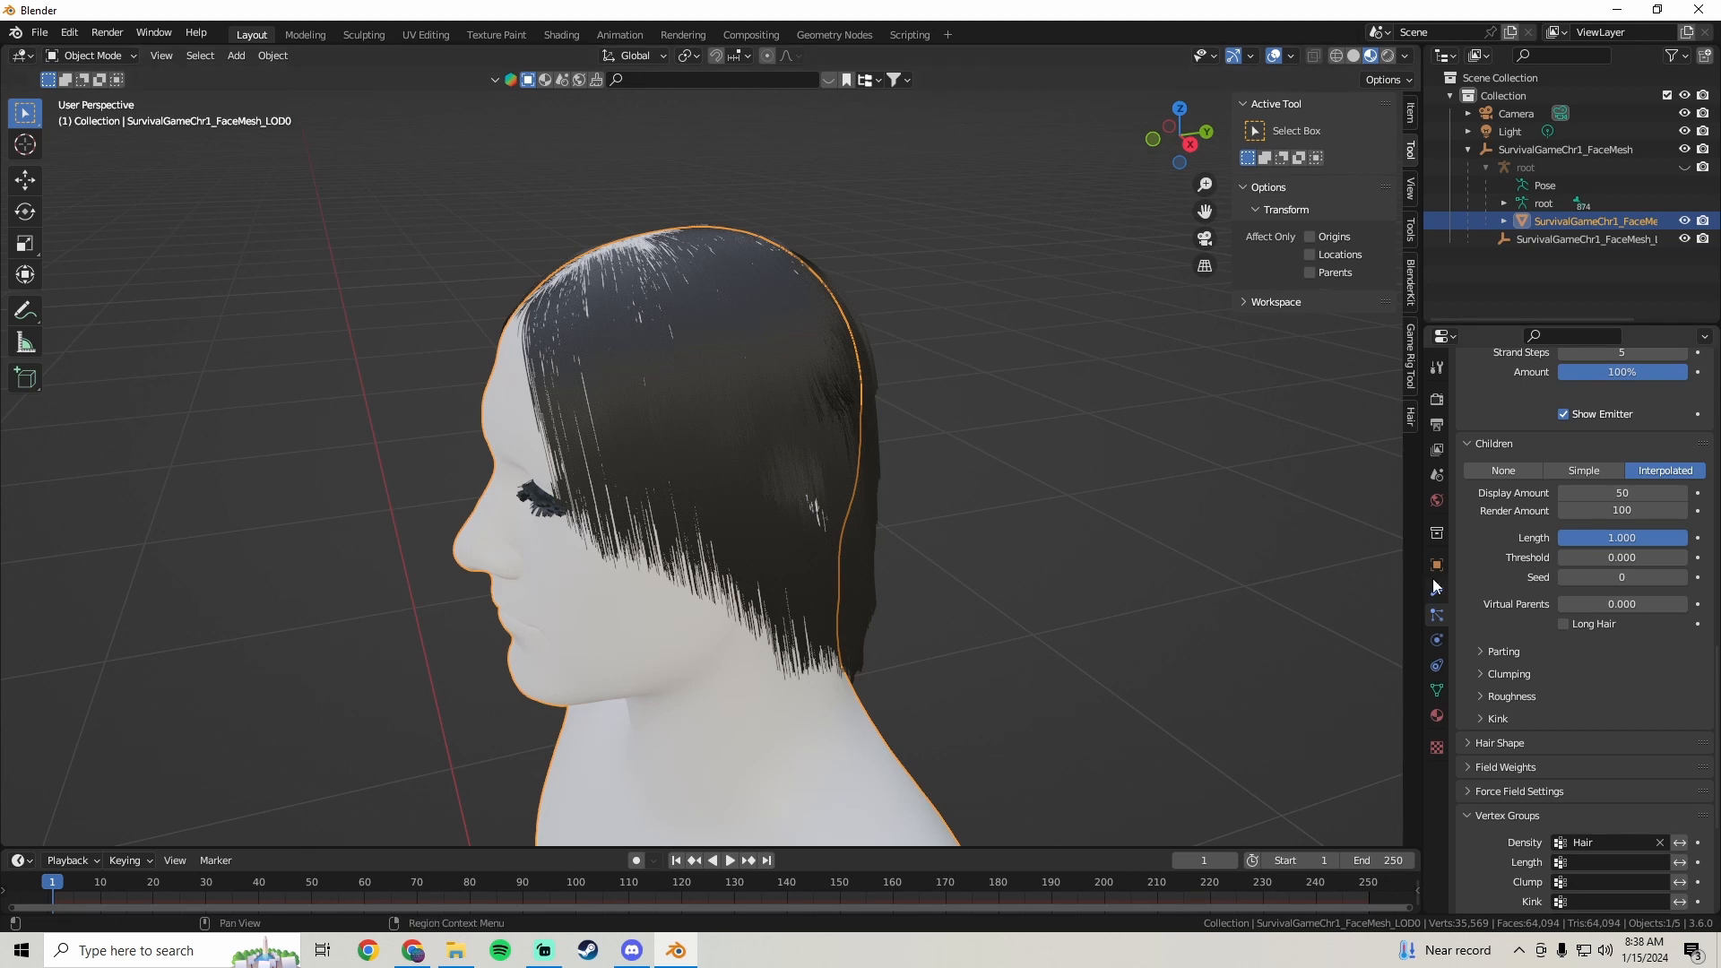
- Set the child hairs' Parting value to 0.367
{"action": "scroll", "coordinate": [1504, 661], "scroll_direction": "down", "scroll_amount": 2}
{"action": "left_click", "coordinate": [1484, 579]}
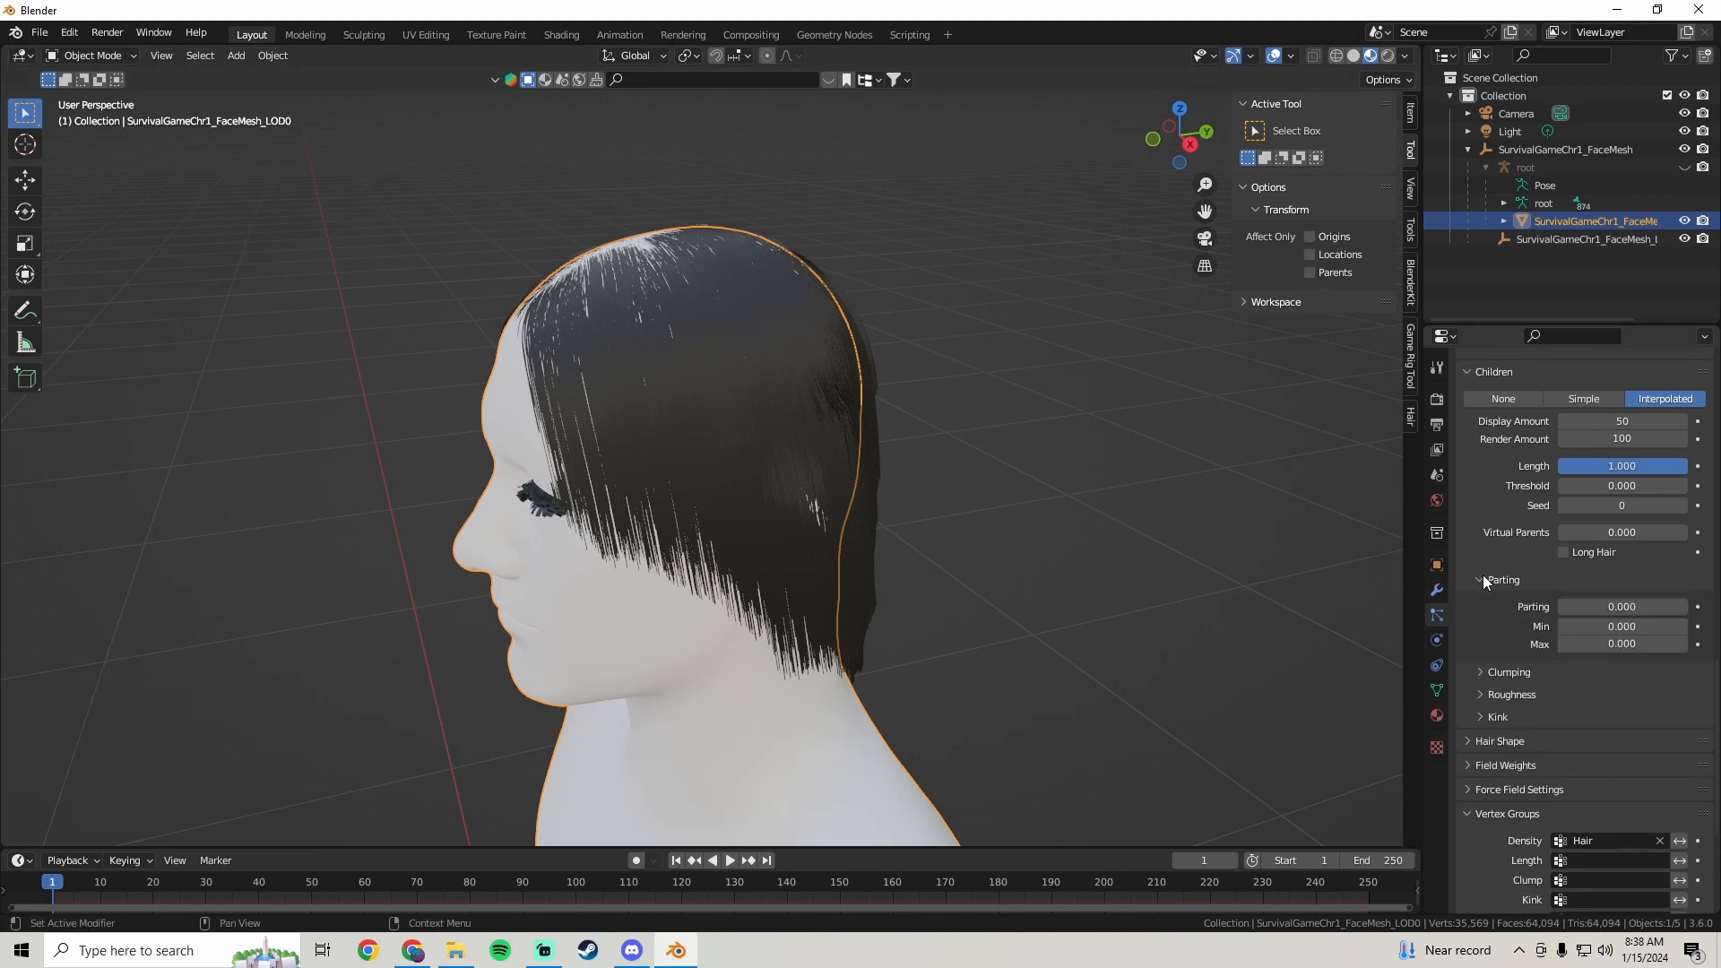
{"action": "scroll", "coordinate": [1482, 574], "scroll_direction": "down", "scroll_amount": 1}
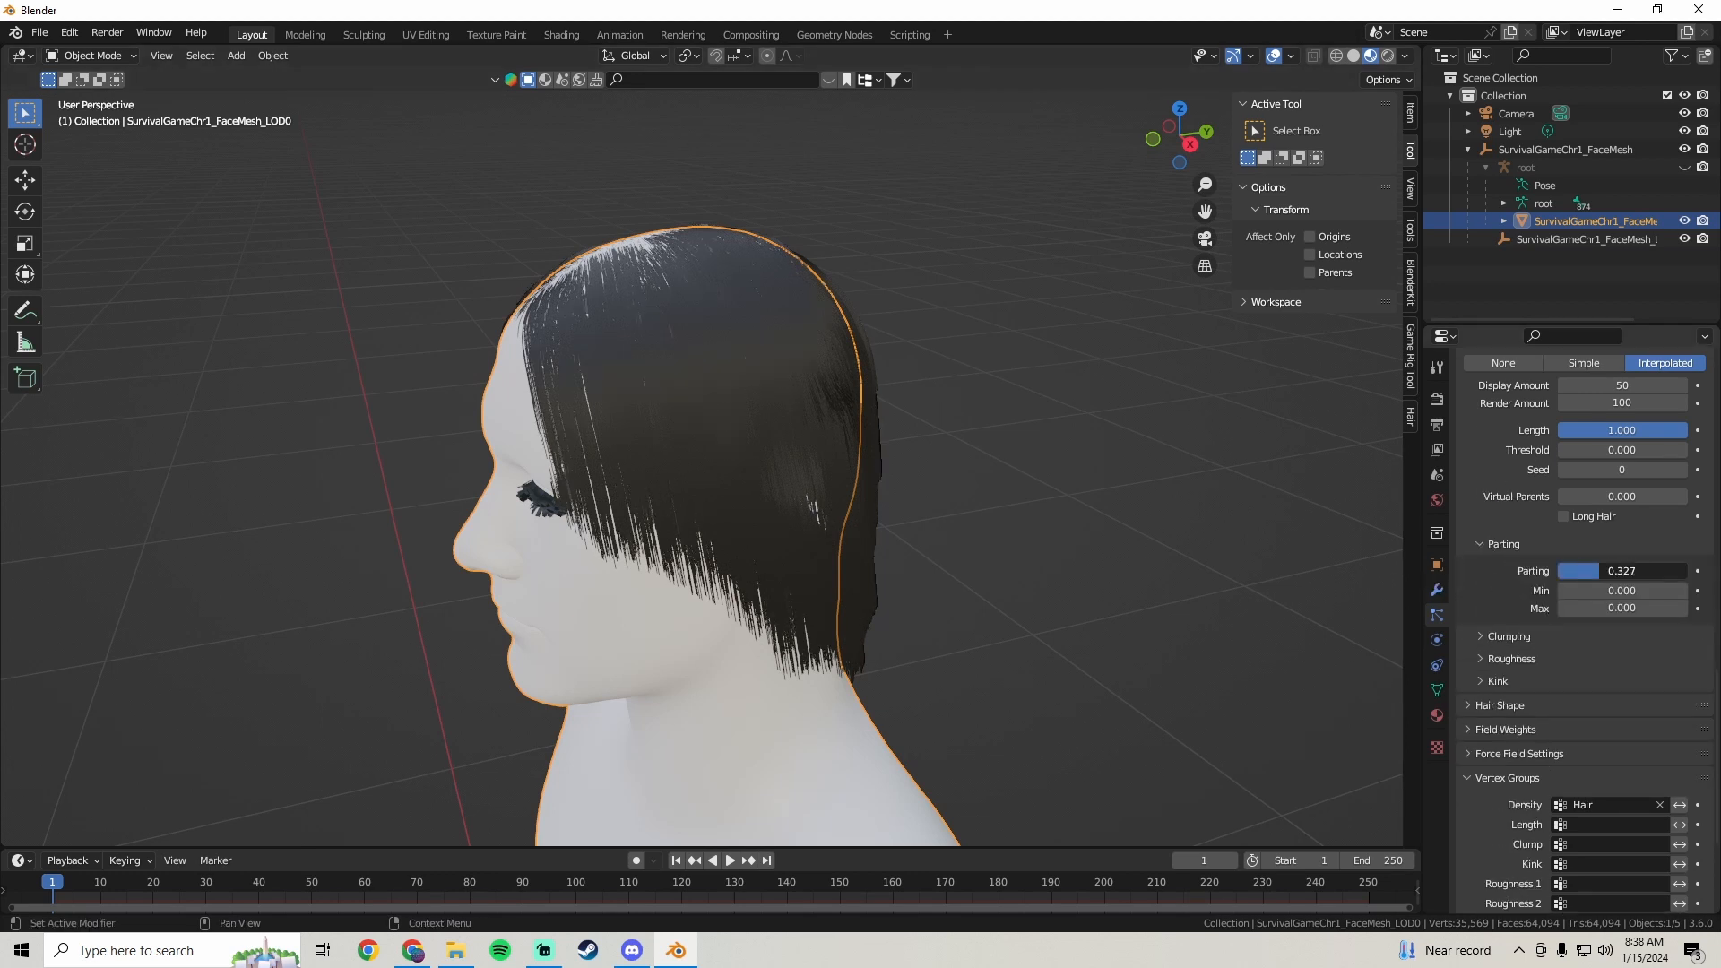
{"action": "left_click_drag", "start_coordinate": [1598, 571], "coordinate": [1649, 571]}
{"action": "middle_click_drag", "start_coordinate": [876, 475], "coordinate": [1015, 443]}
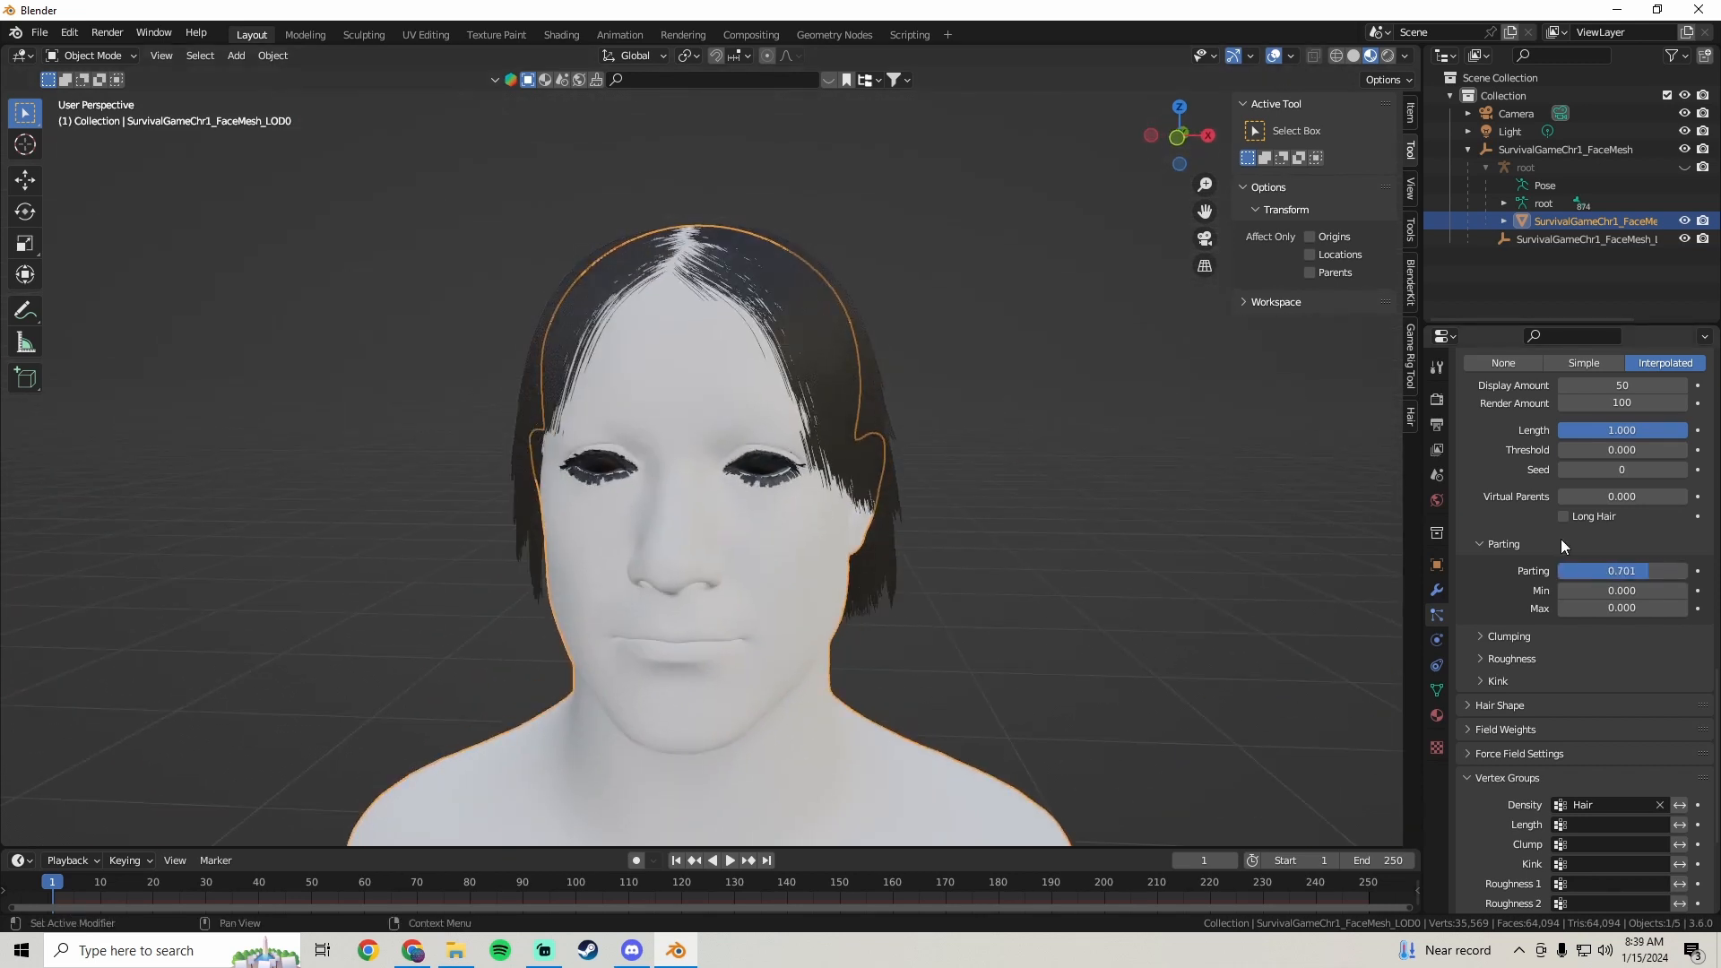
{"action": "mouse_move", "coordinate": [1632, 577]}
{"action": "left_mouse_down"}
{"action": "mouse_move", "coordinate": [1565, 577]}
{"action": "mouse_move", "coordinate": [1685, 577]}
{"action": "mouse_move", "coordinate": [1577, 571]}
{"action": "mouse_move", "coordinate": [1599, 571]}
{"action": "left_mouse_up"}
{"action": "middle_click_drag", "start_coordinate": [1164, 498], "coordinate": [515, 549]}
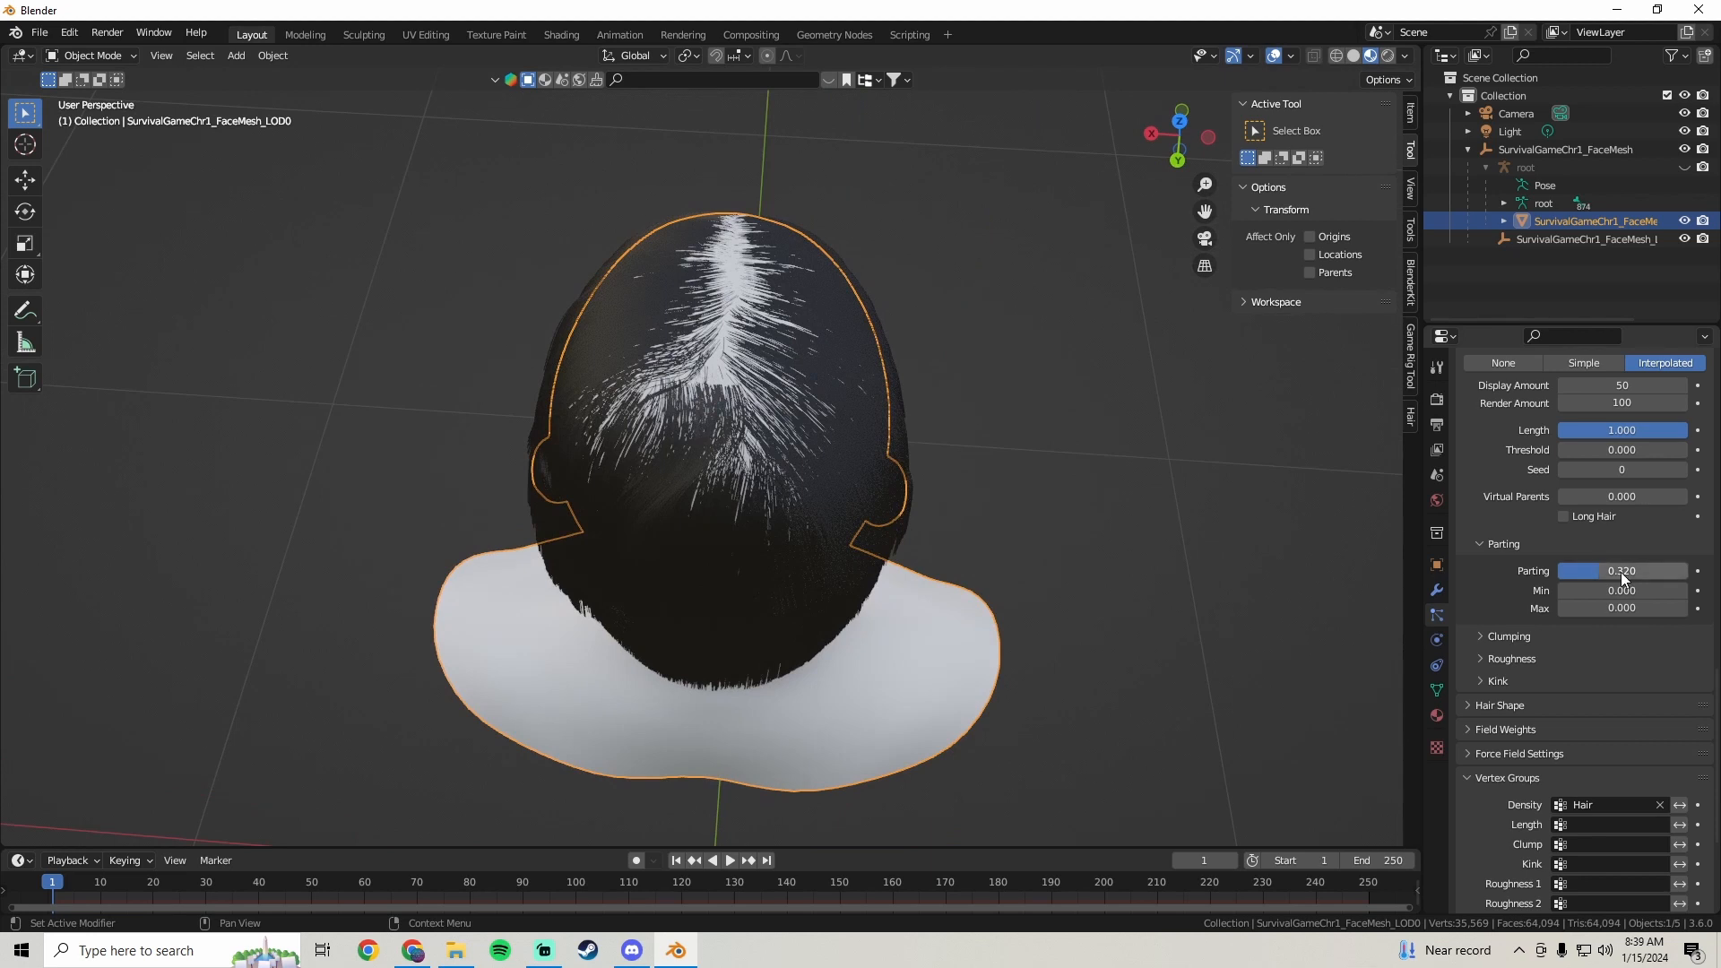
{"action": "mouse_move", "coordinate": [1620, 572]}
{"action": "left_mouse_down"}
{"action": "mouse_move", "coordinate": [1583, 571]}
{"action": "mouse_move", "coordinate": [1685, 571]}
{"action": "mouse_move", "coordinate": [1564, 570]}
{"action": "mouse_move", "coordinate": [1674, 571]}
{"action": "mouse_move", "coordinate": [1606, 571]}
{"action": "left_mouse_up"}
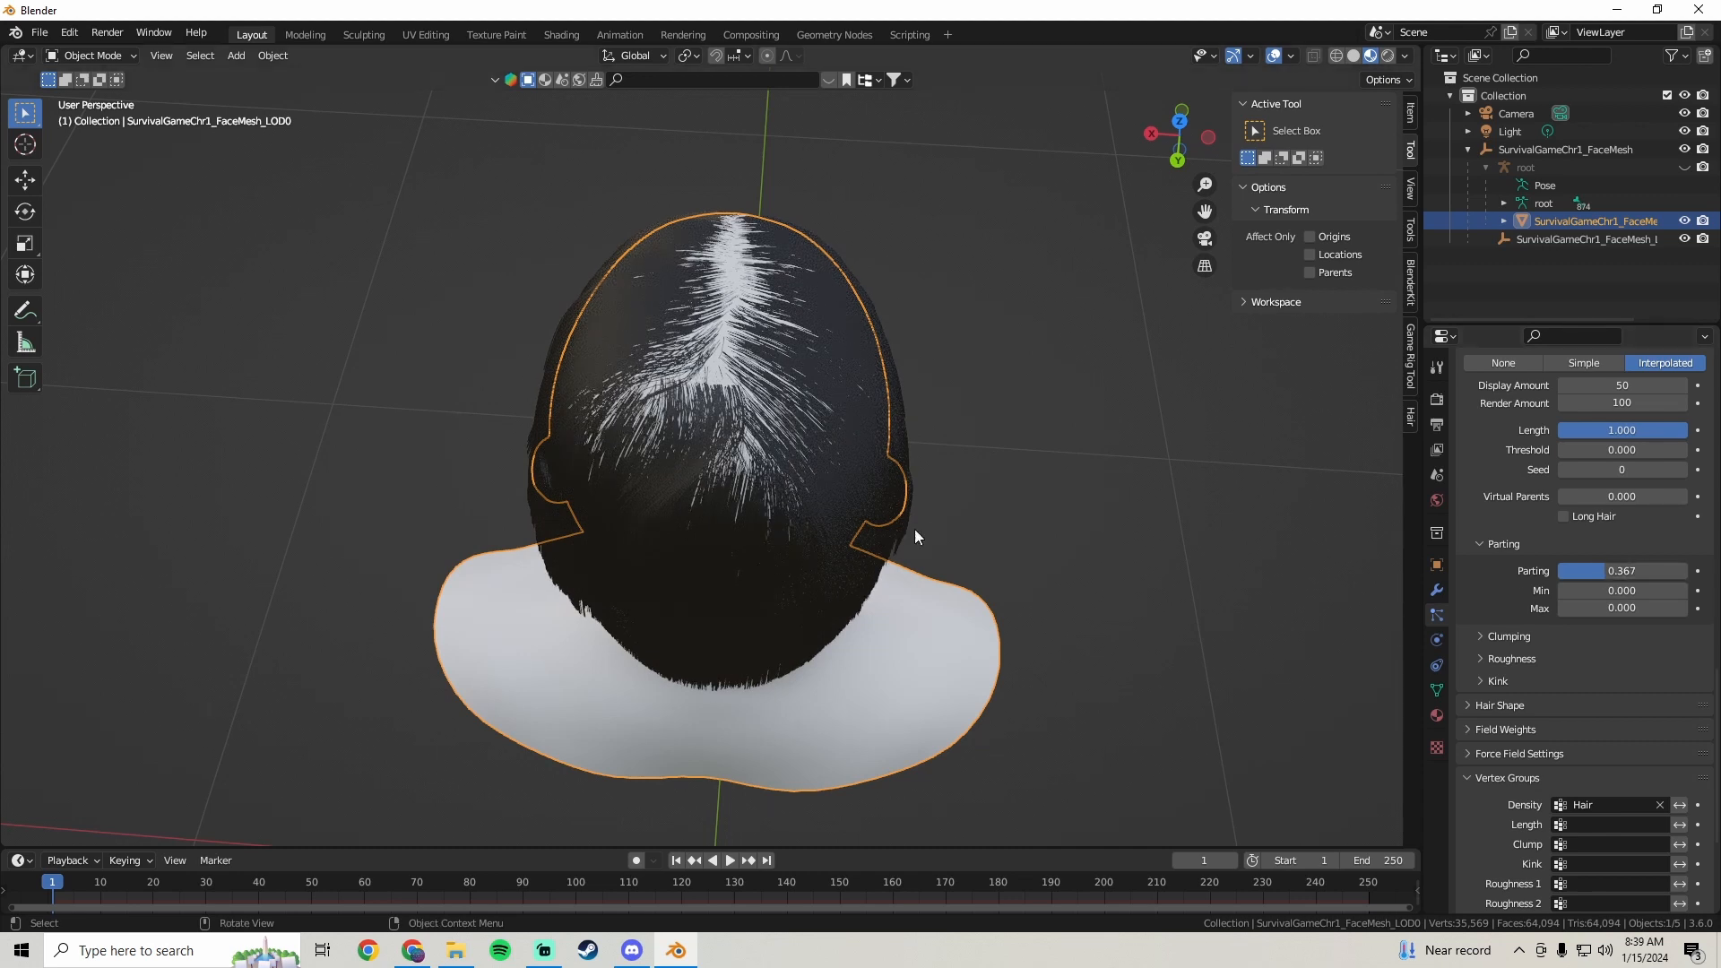
- In Particle Edit, cut the hair strands falling over the forehead back toward the hairline on both sides of the parting
{"action": "middle_click_drag", "start_coordinate": [915, 529], "coordinate": [832, 425]}
{"action": "scroll", "coordinate": [834, 425], "scroll_direction": "up", "scroll_amount": 5}
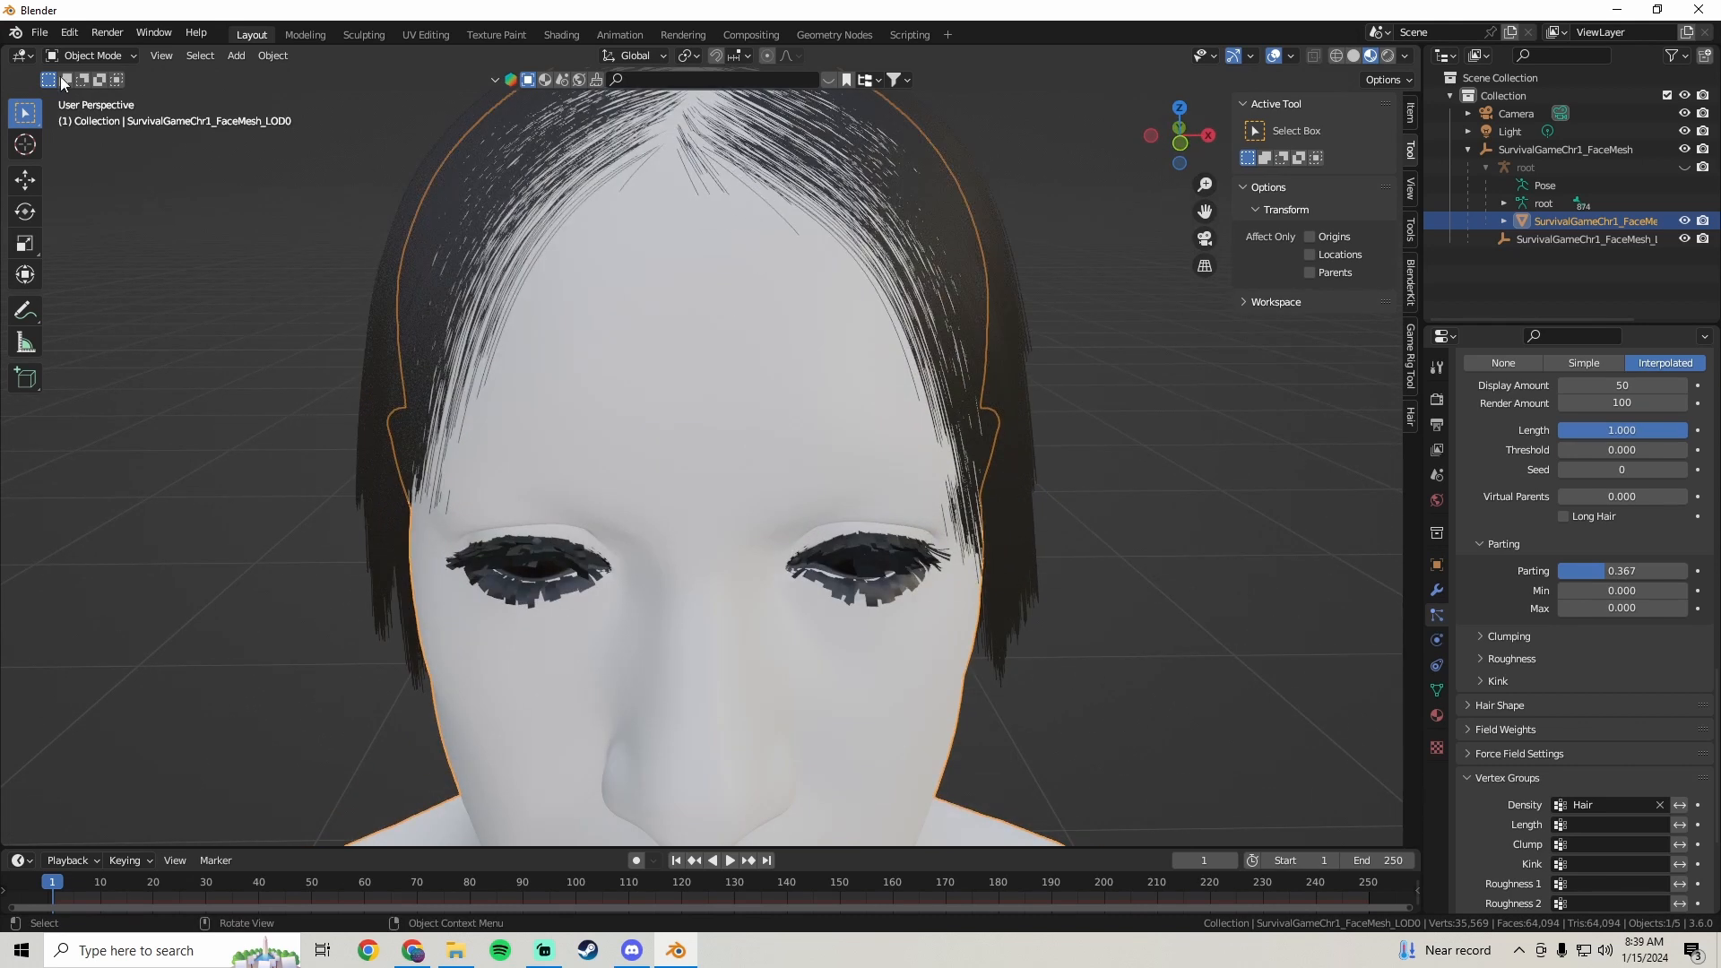
{"action": "left_click", "coordinate": [83, 56]}
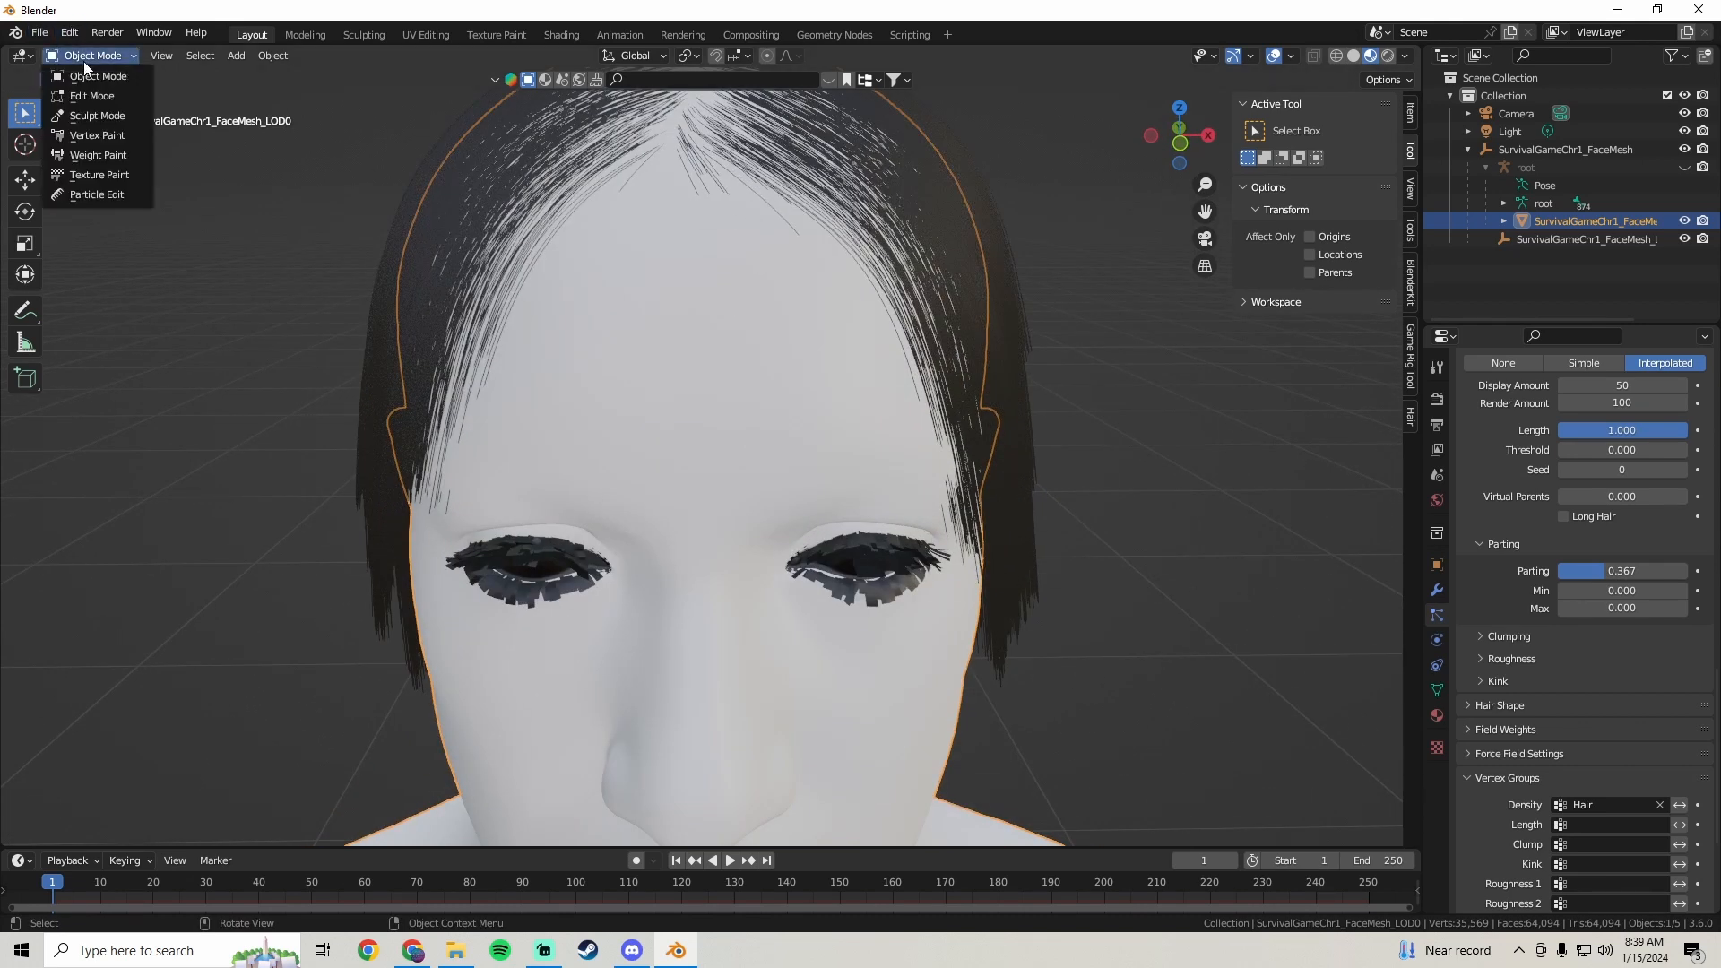
{"action": "left_click", "coordinate": [90, 197]}
{"action": "middle_click_drag", "start_coordinate": [511, 288], "coordinate": [204, 180]}
{"action": "middle_click_drag", "start_coordinate": [4, 291], "coordinate": [565, 349]}
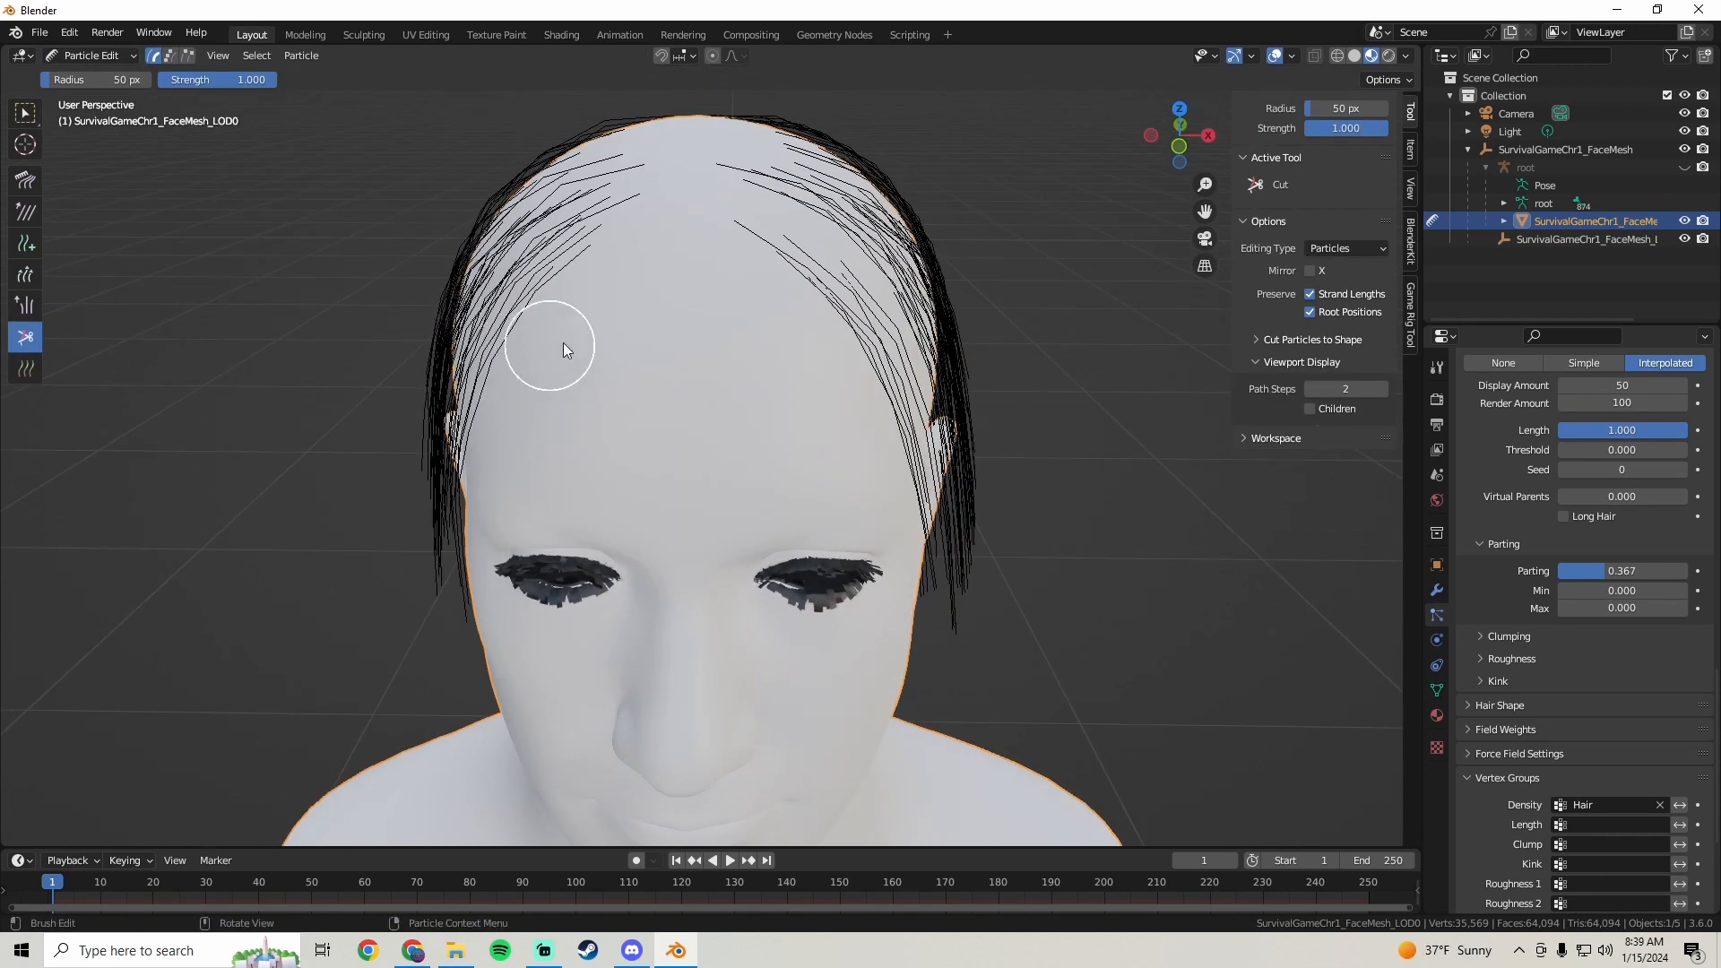
{"action": "mouse_move", "coordinate": [591, 304]}
{"action": "left_mouse_down"}
{"action": "mouse_move", "coordinate": [594, 283]}
{"action": "mouse_move", "coordinate": [673, 330]}
{"action": "mouse_move", "coordinate": [777, 310]}
{"action": "mouse_move", "coordinate": [721, 265]}
{"action": "mouse_move", "coordinate": [737, 319]}
{"action": "left_mouse_up"}
{"action": "middle_click_drag", "start_coordinate": [737, 319], "coordinate": [730, 313]}
{"action": "middle_click_drag", "start_coordinate": [782, 406], "coordinate": [750, 373]}
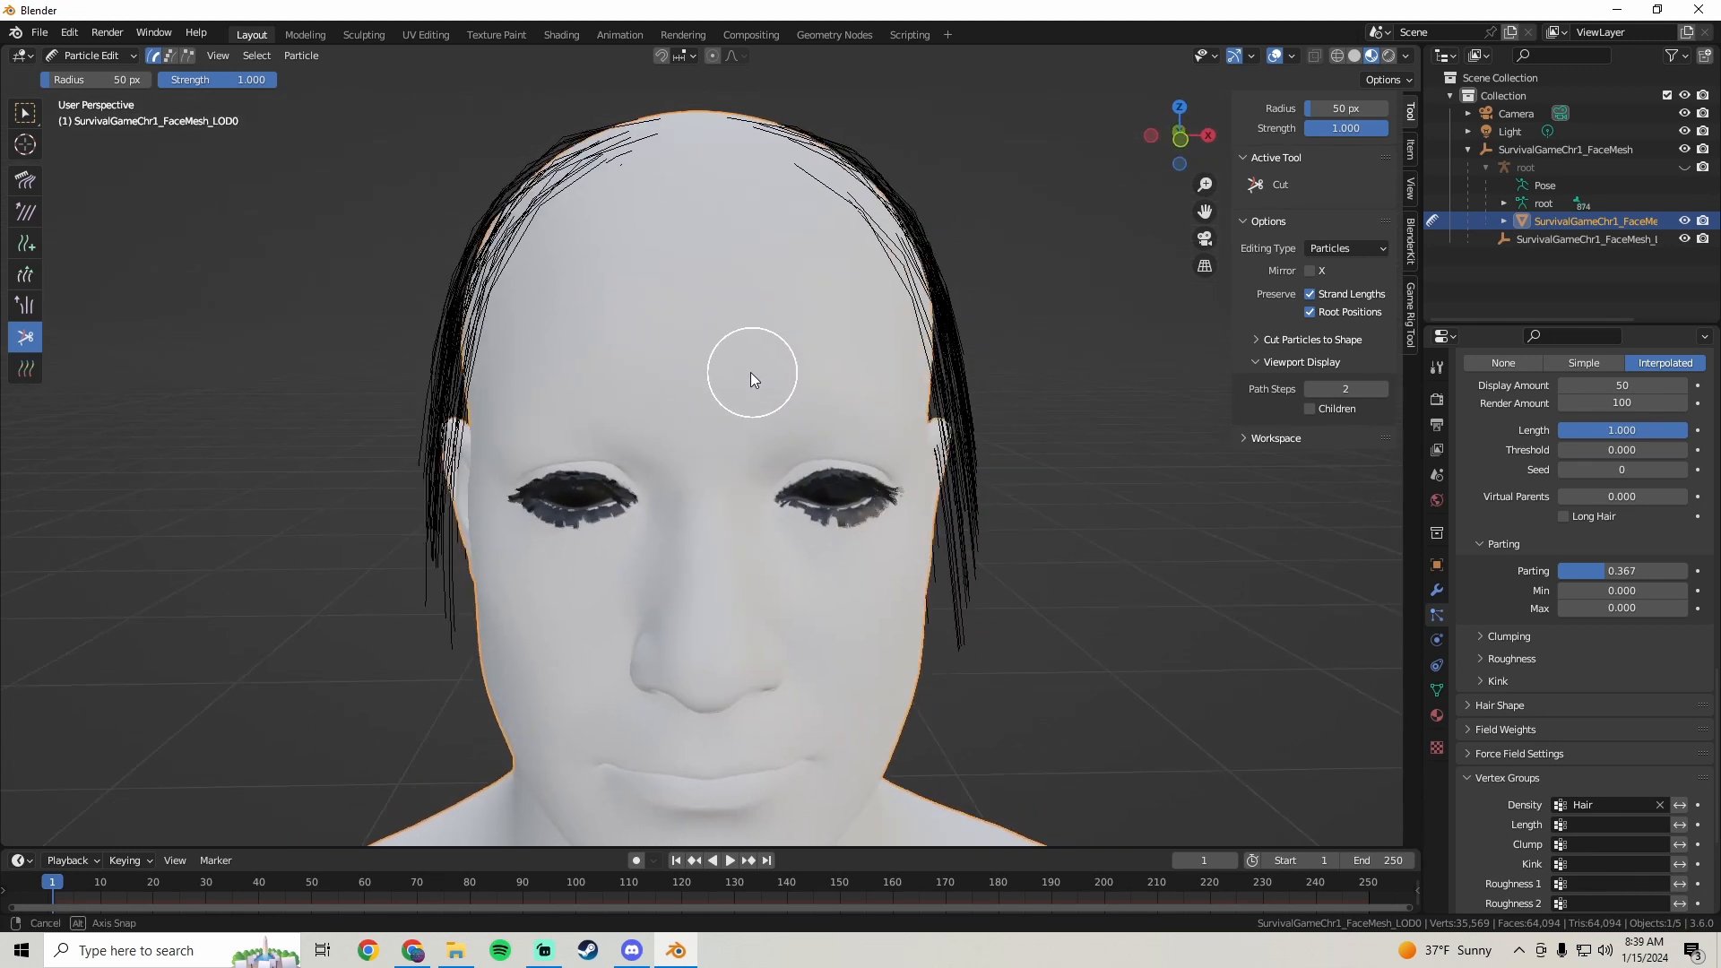
- Return the face mesh to Object Mode and check the trimmed front hairline with its child hairs
{"action": "left_click", "coordinate": [92, 56]}
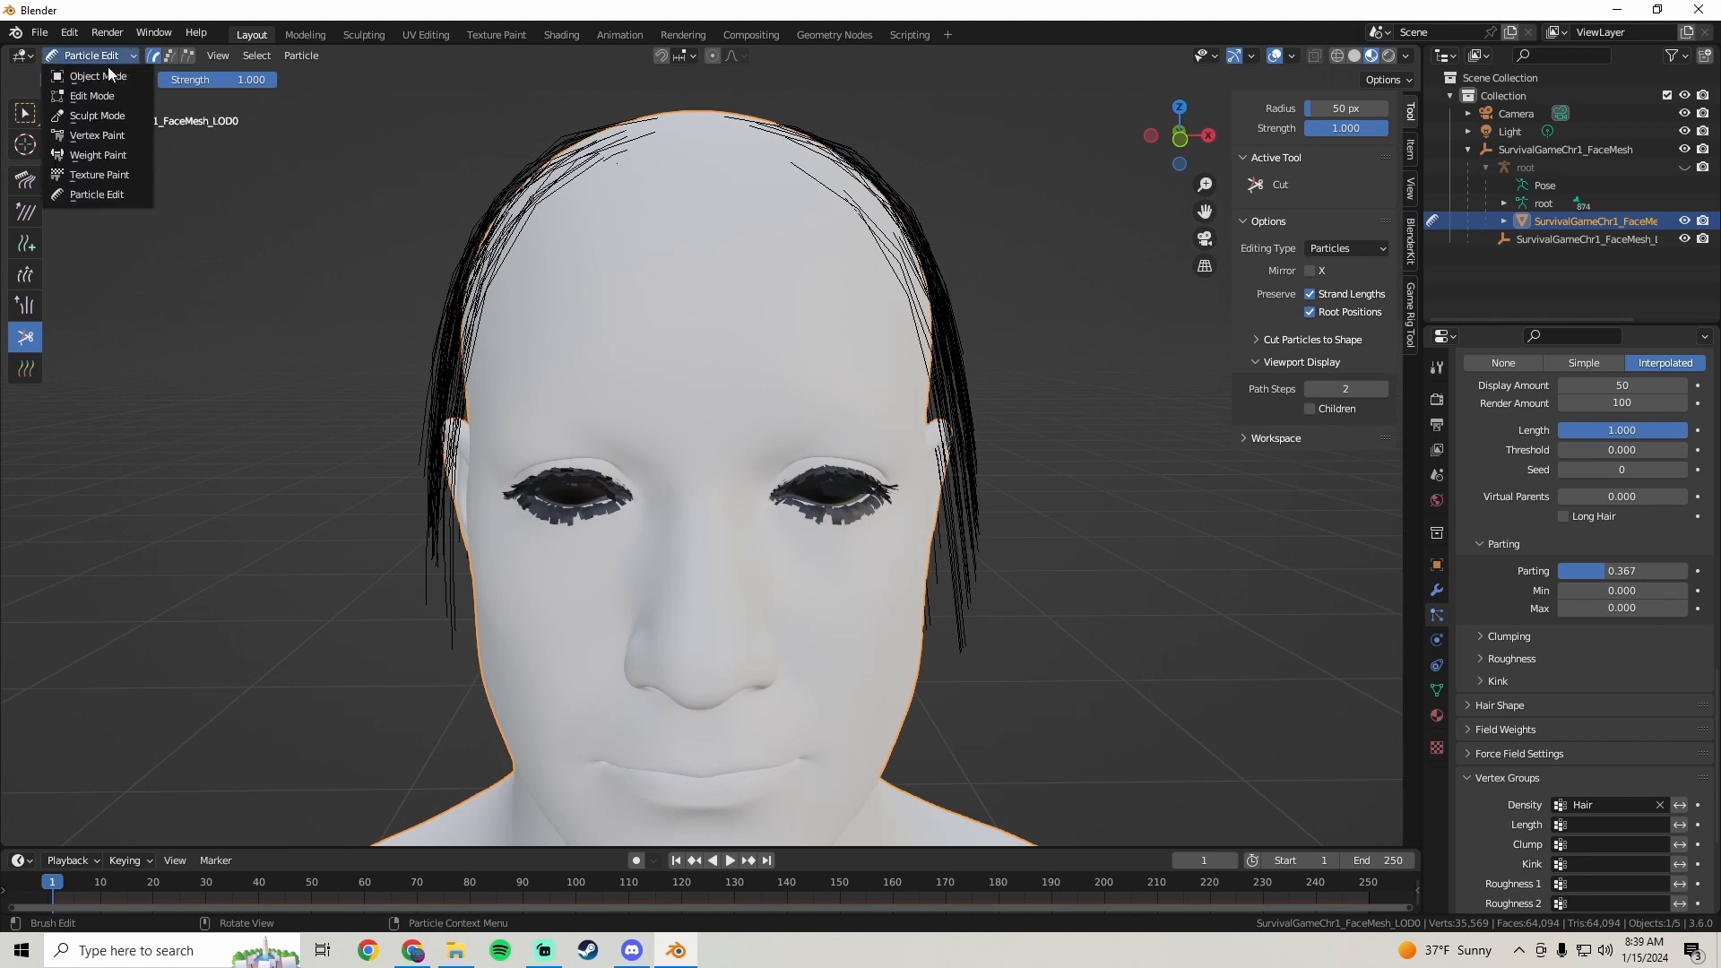
{"action": "left_click", "coordinate": [107, 69]}
{"action": "mouse_move", "coordinate": [658, 363]}
{"action": "middle_mouse_down"}
{"action": "mouse_move", "coordinate": [687, 385]}
{"action": "mouse_move", "coordinate": [567, 283]}
{"action": "mouse_move", "coordinate": [499, 287]}
{"action": "middle_mouse_up"}
{"action": "middle_click_drag", "start_coordinate": [462, 311], "coordinate": [746, 355]}
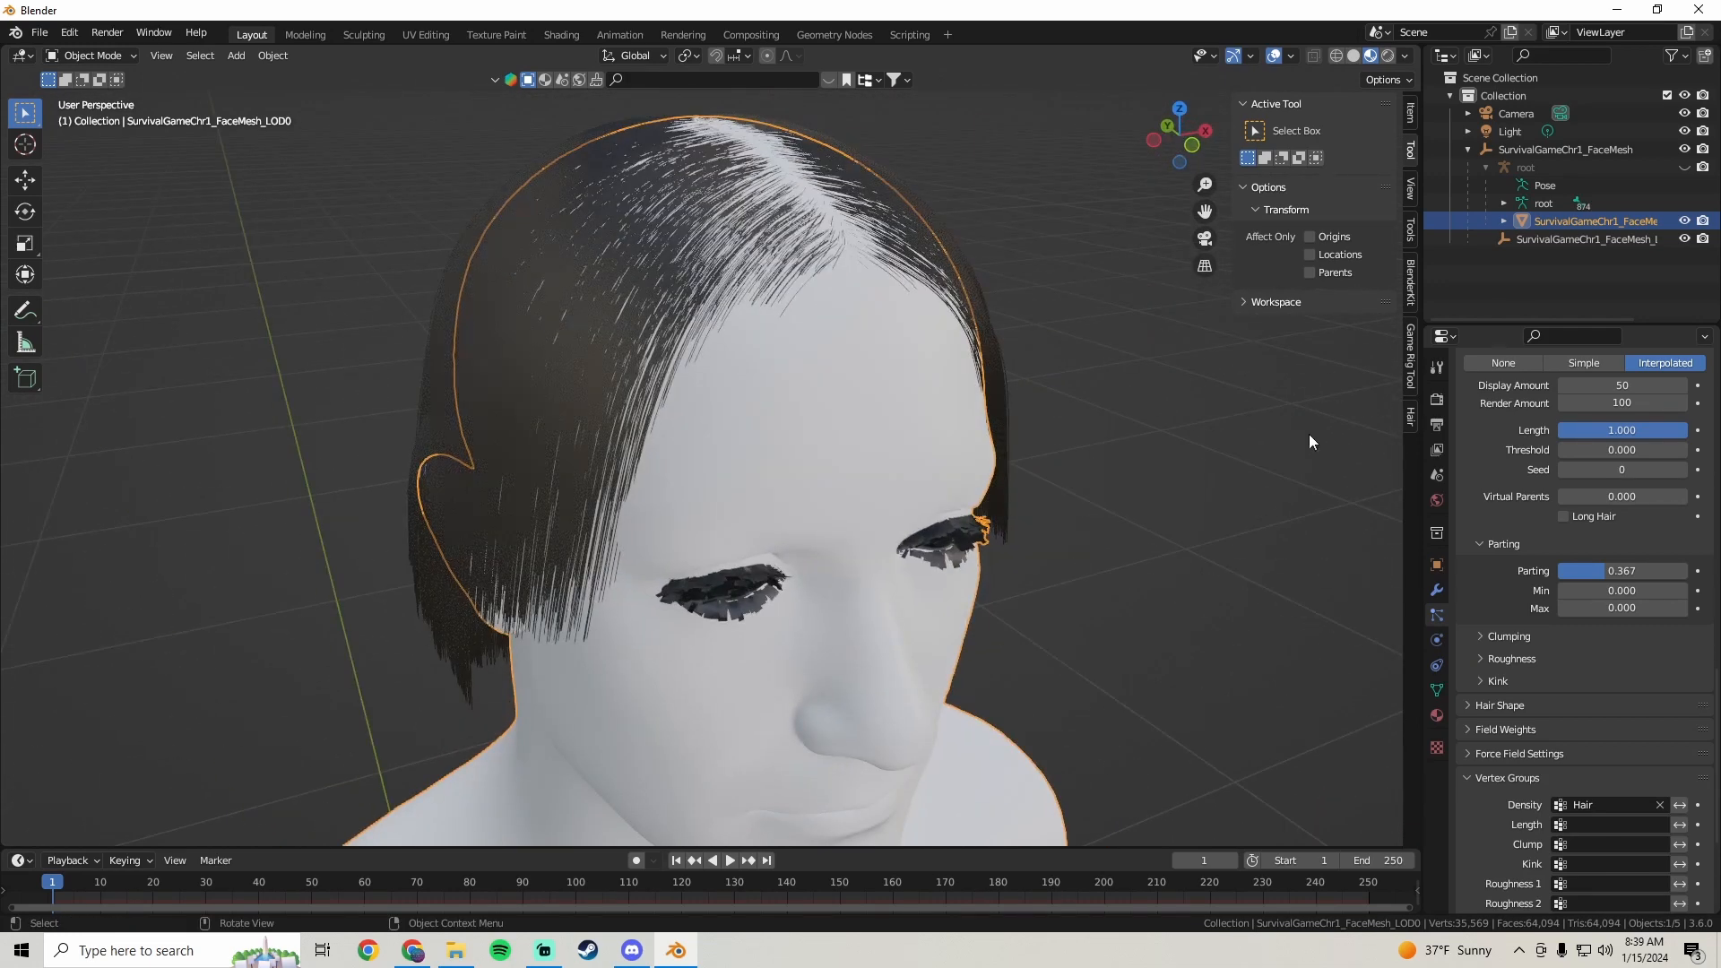
- Set the Curves shape in the Eevee render settings to Strip and check the hair from the side
{"action": "left_click", "coordinate": [1434, 400]}
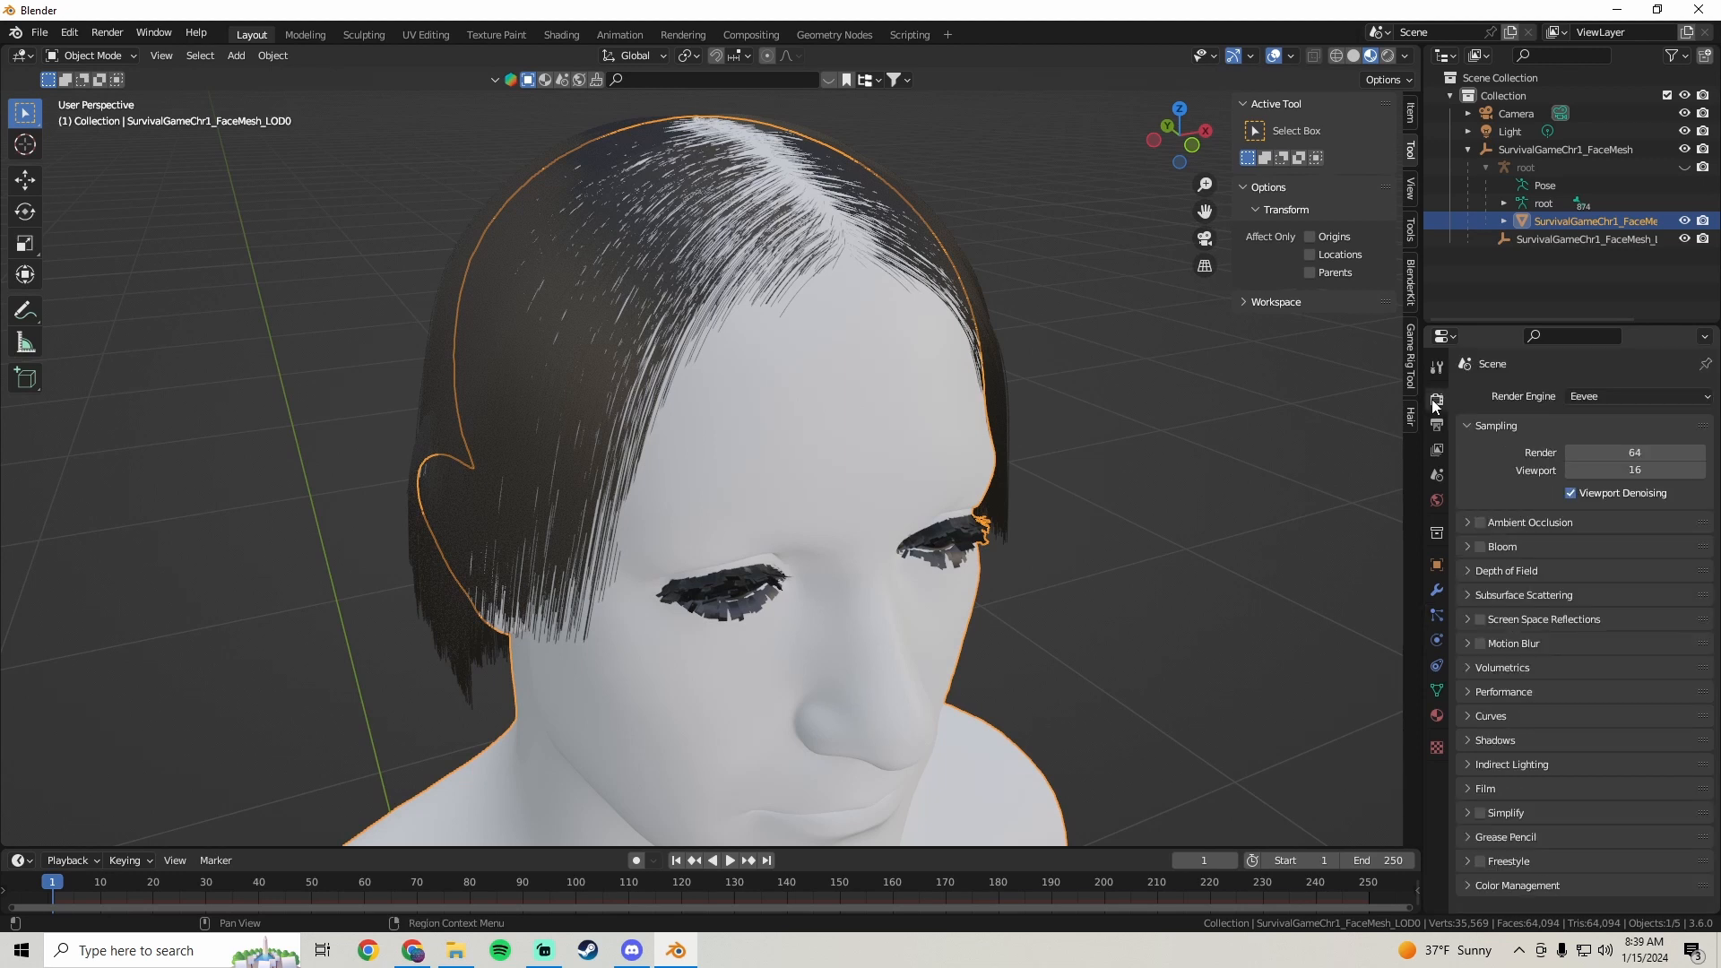
{"action": "left_click", "coordinate": [1470, 717]}
{"action": "scroll", "coordinate": [1506, 672], "scroll_direction": "down", "scroll_amount": 1}
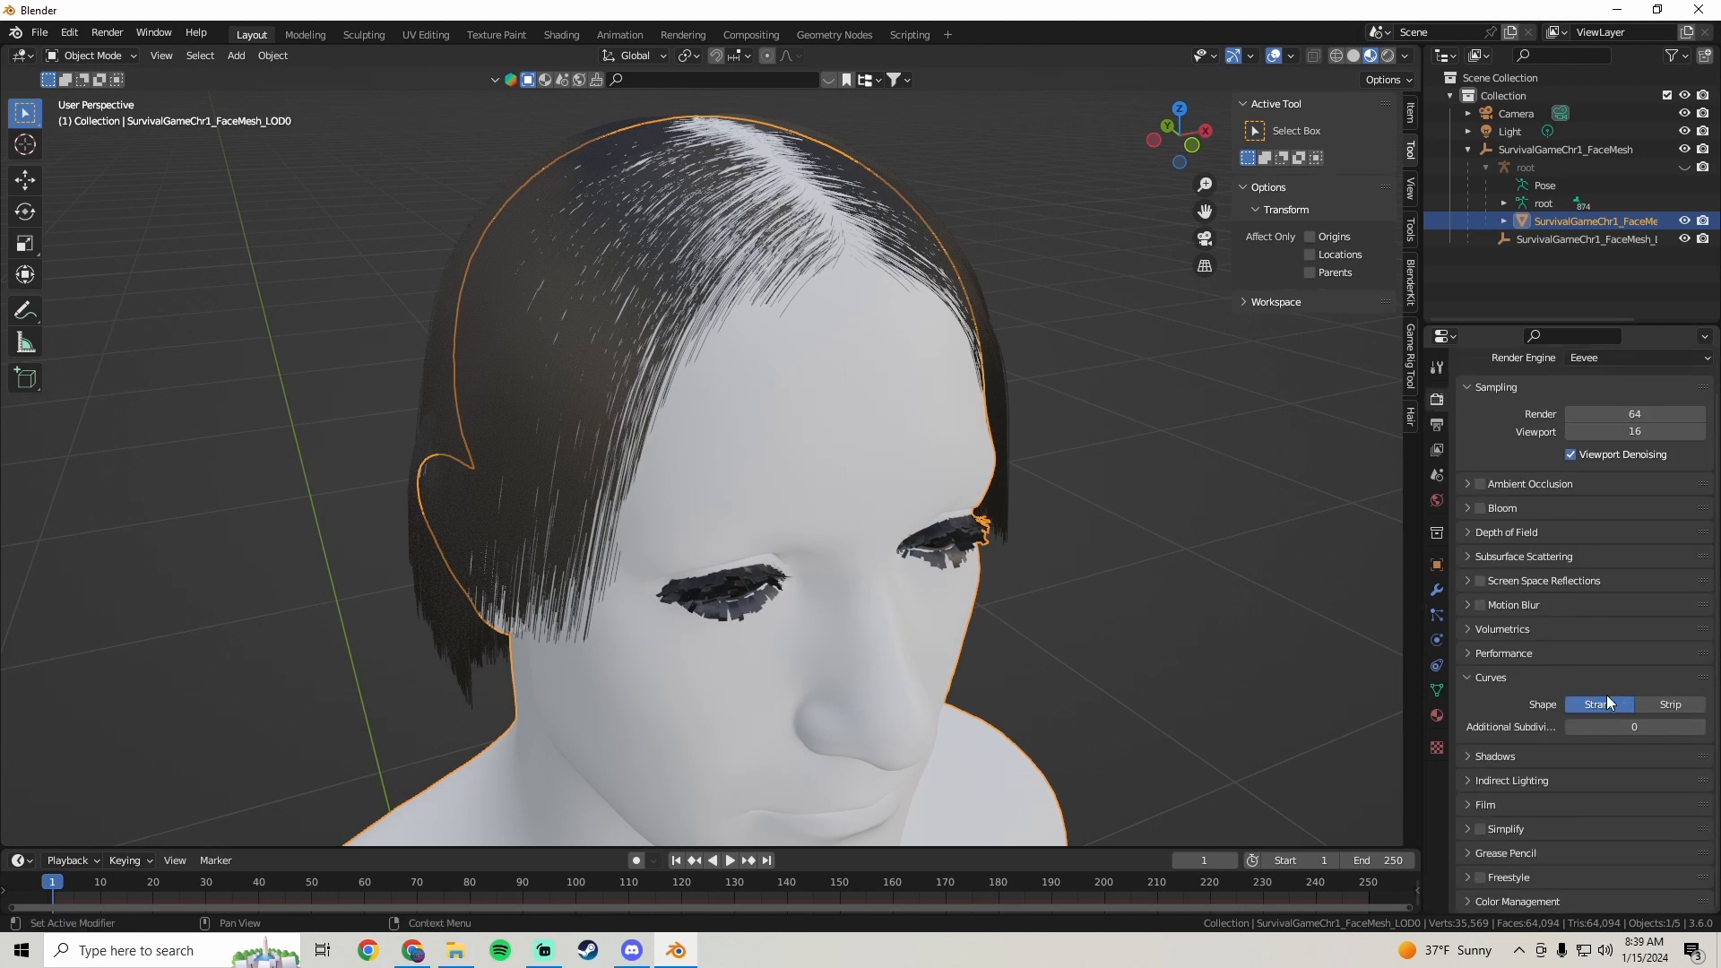
{"action": "left_click", "coordinate": [1672, 705]}
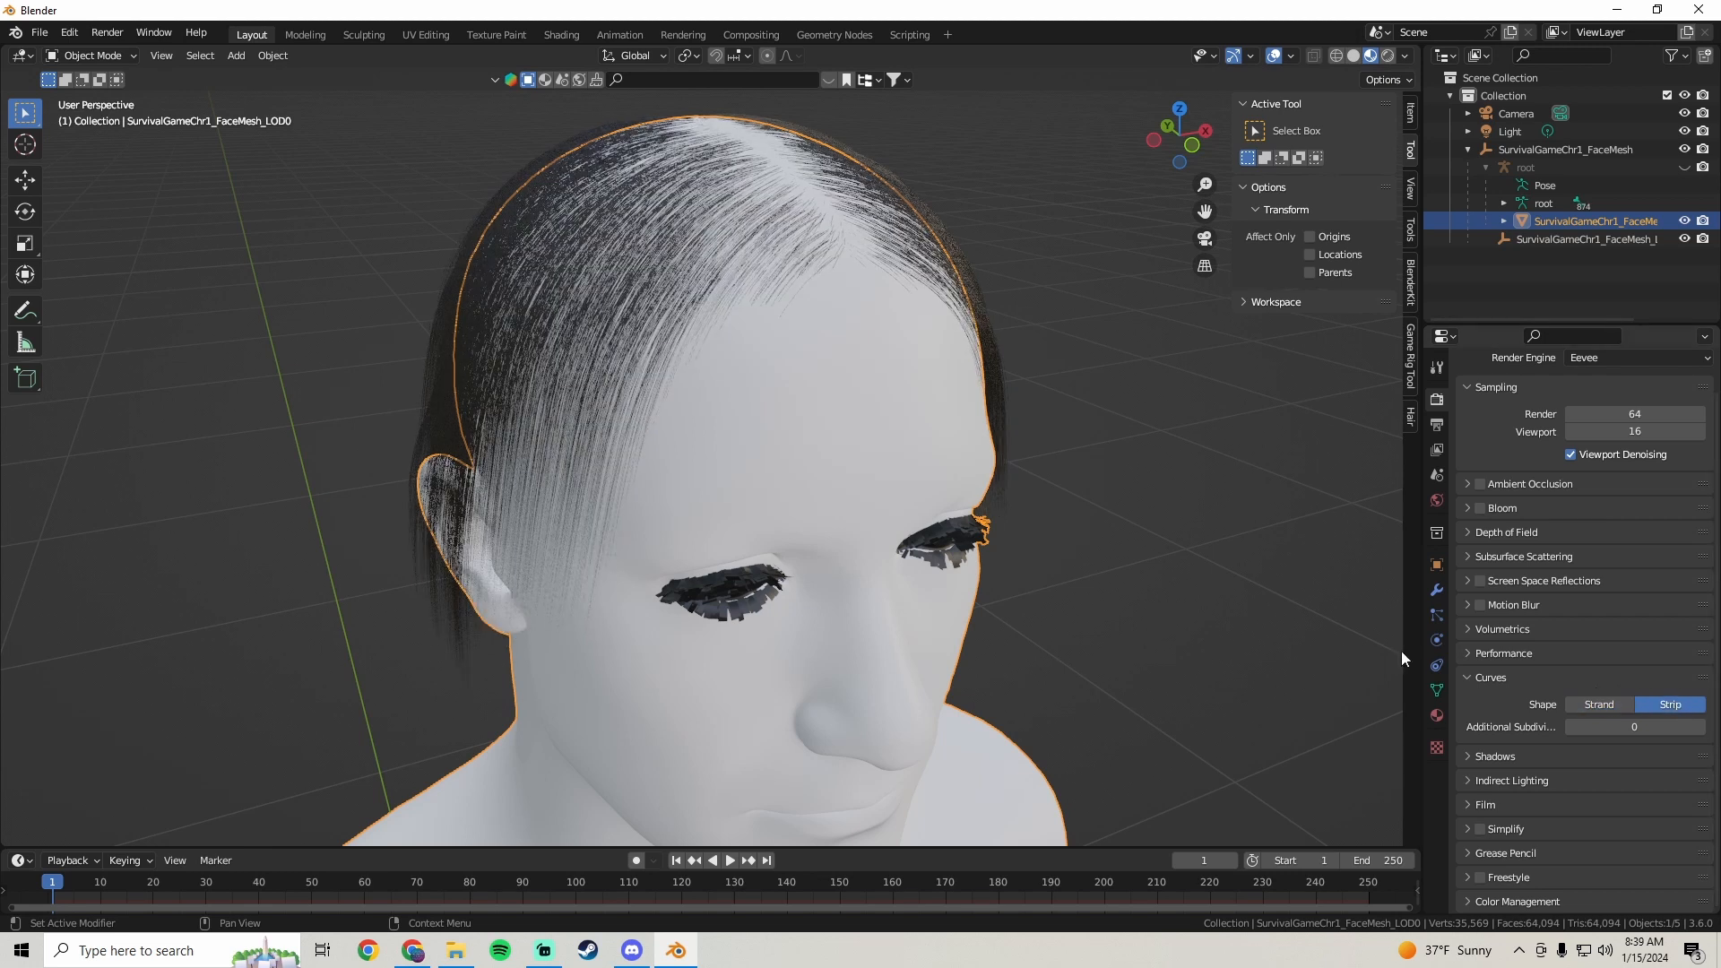
{"action": "middle_click_drag", "start_coordinate": [1400, 650], "coordinate": [1049, 498]}
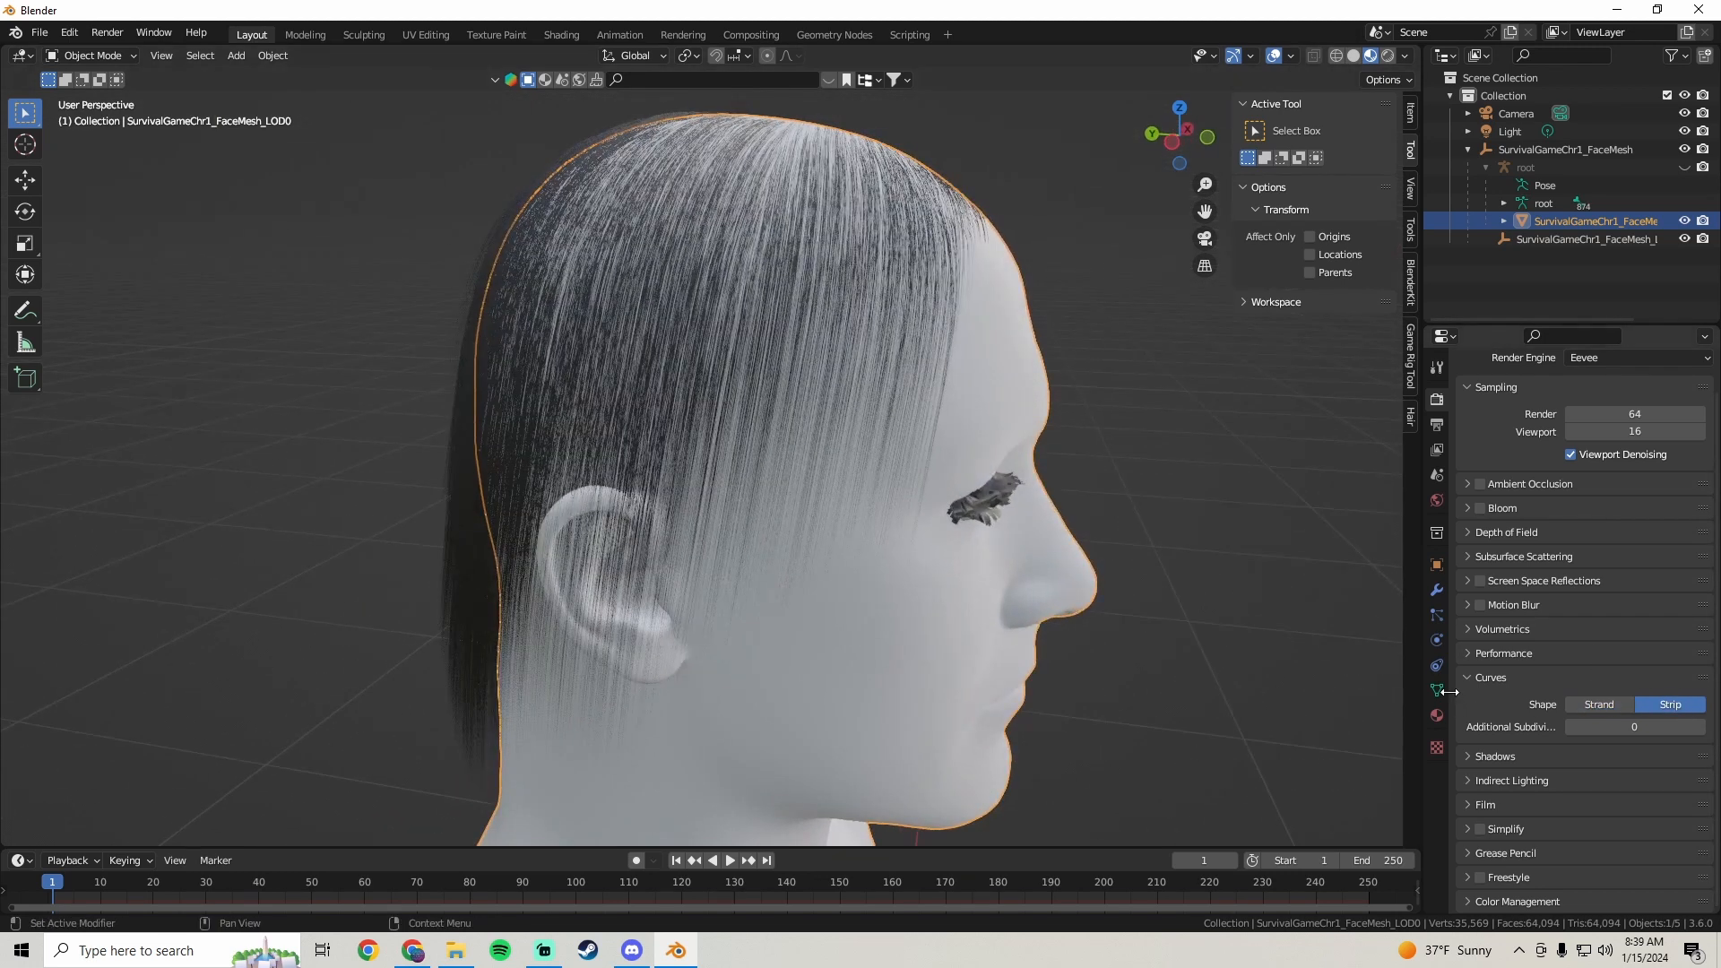
- In the hair particle system's Hair Shape settings, set Strand Shape to -0.367 and Diameter Scale to 0.02
{"action": "left_click", "coordinate": [1437, 615]}
{"action": "scroll", "coordinate": [1466, 574], "scroll_direction": "down", "scroll_amount": 6}
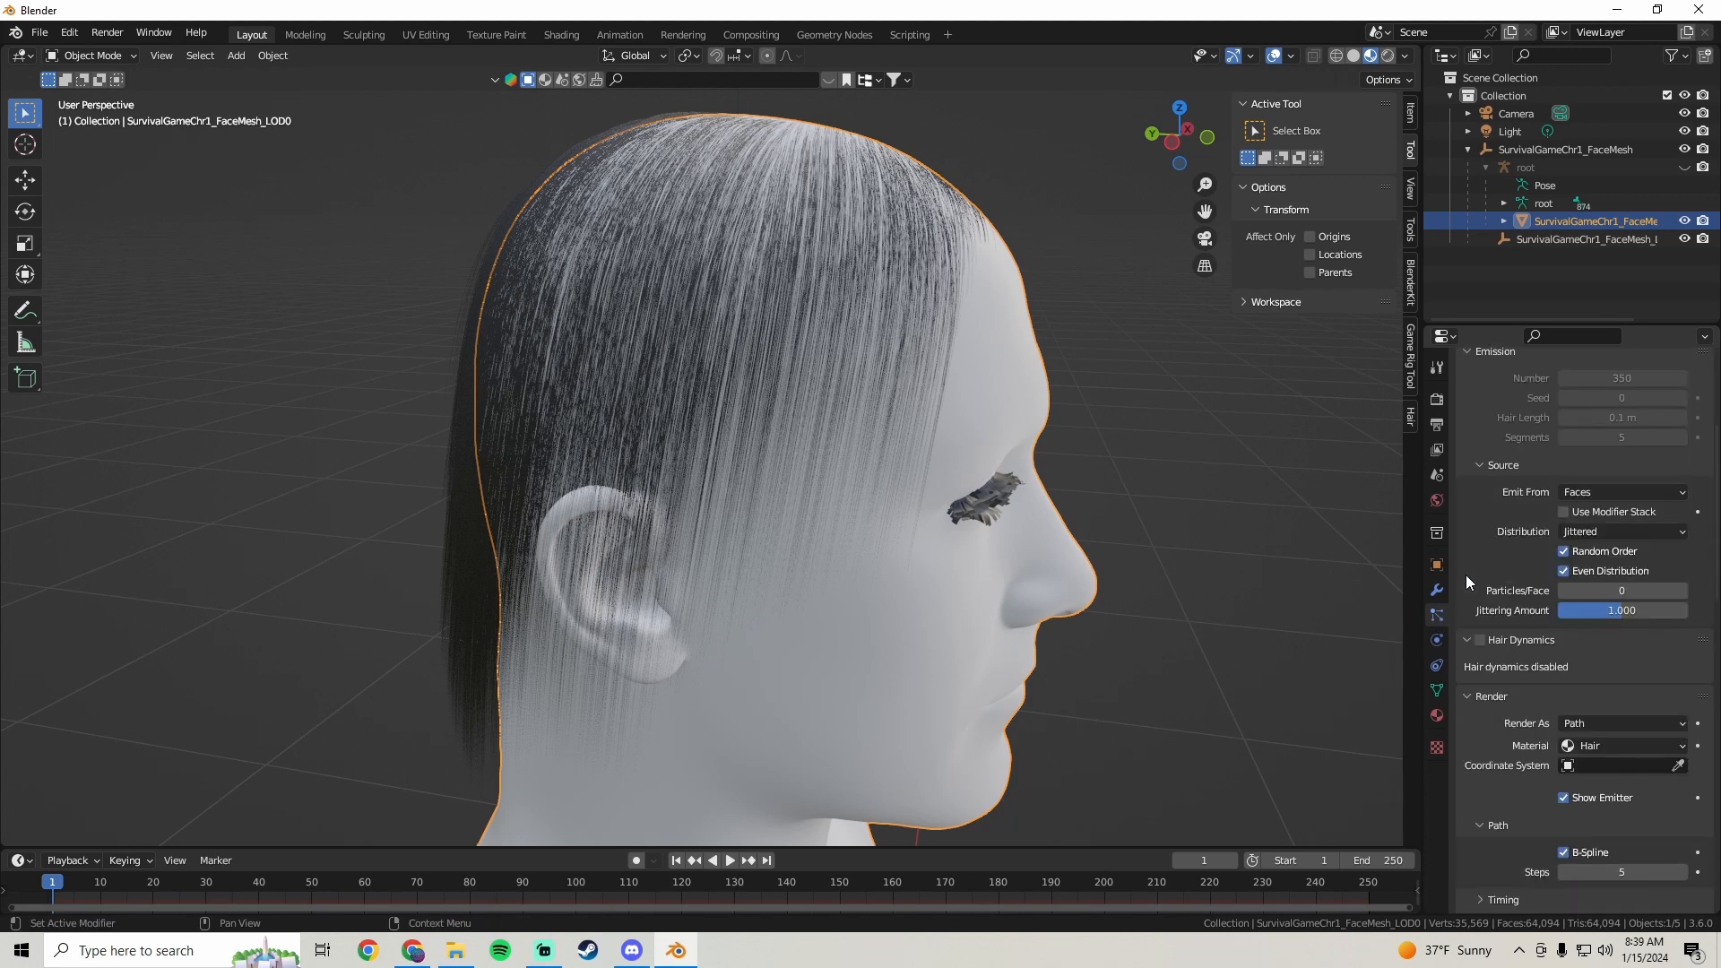
{"action": "scroll", "coordinate": [1465, 574], "scroll_direction": "down", "scroll_amount": 15}
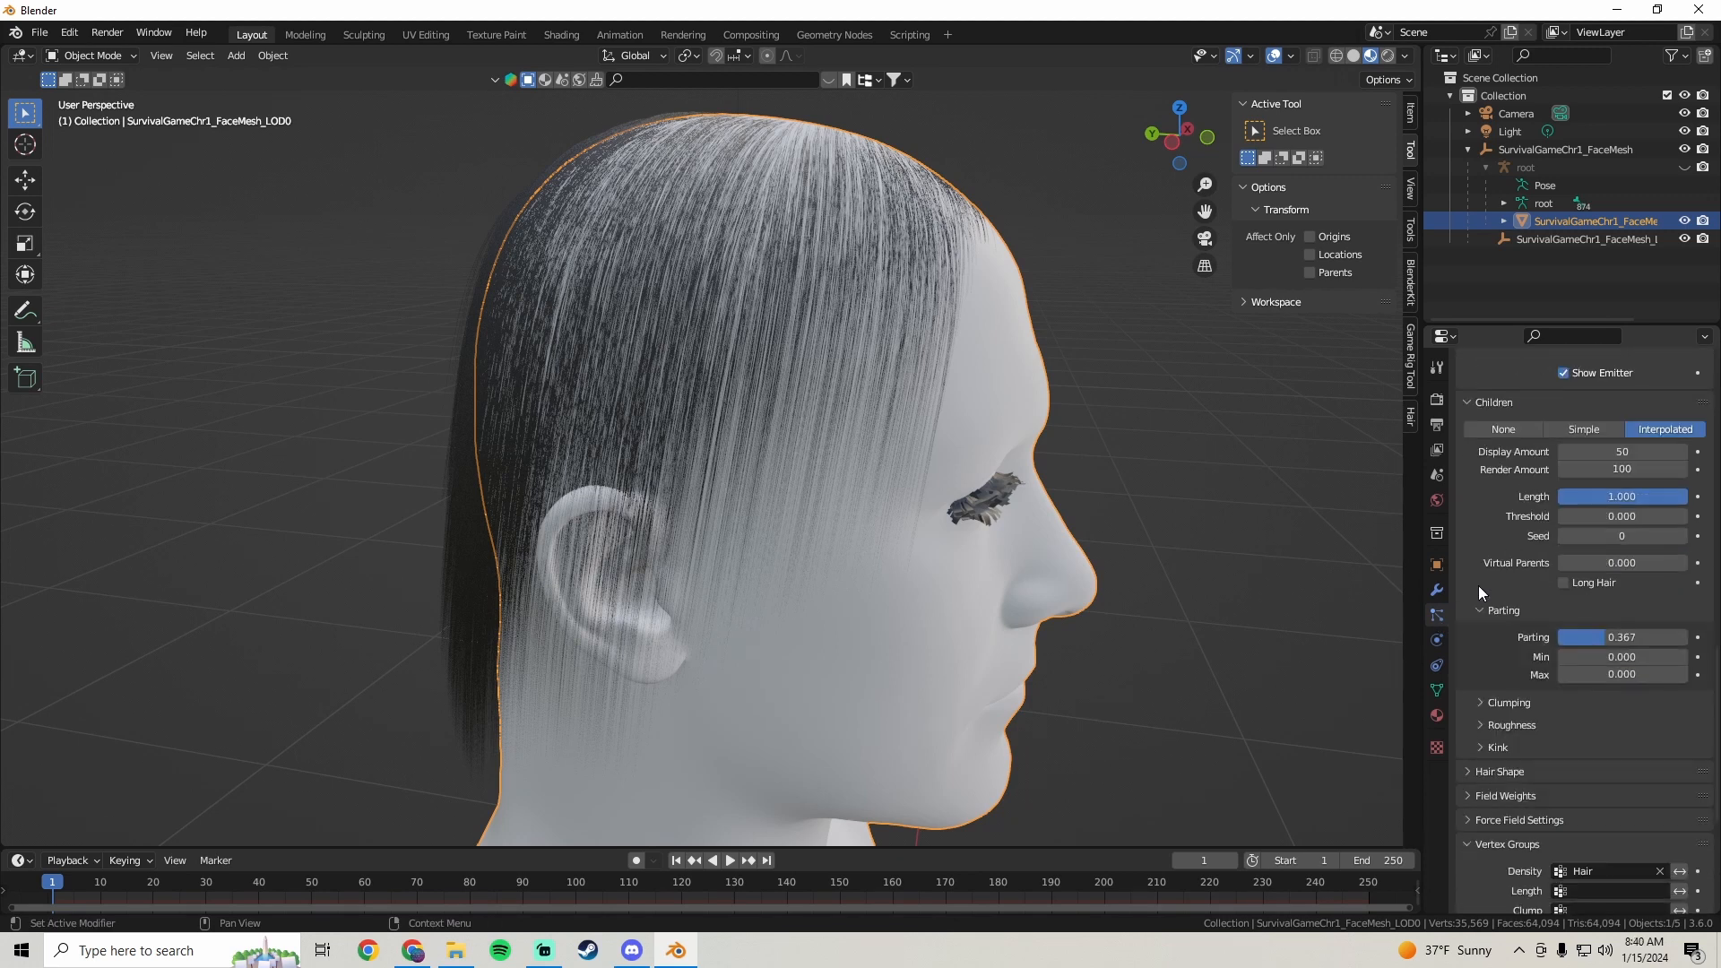
{"action": "scroll", "coordinate": [1477, 568], "scroll_direction": "down", "scroll_amount": 1}
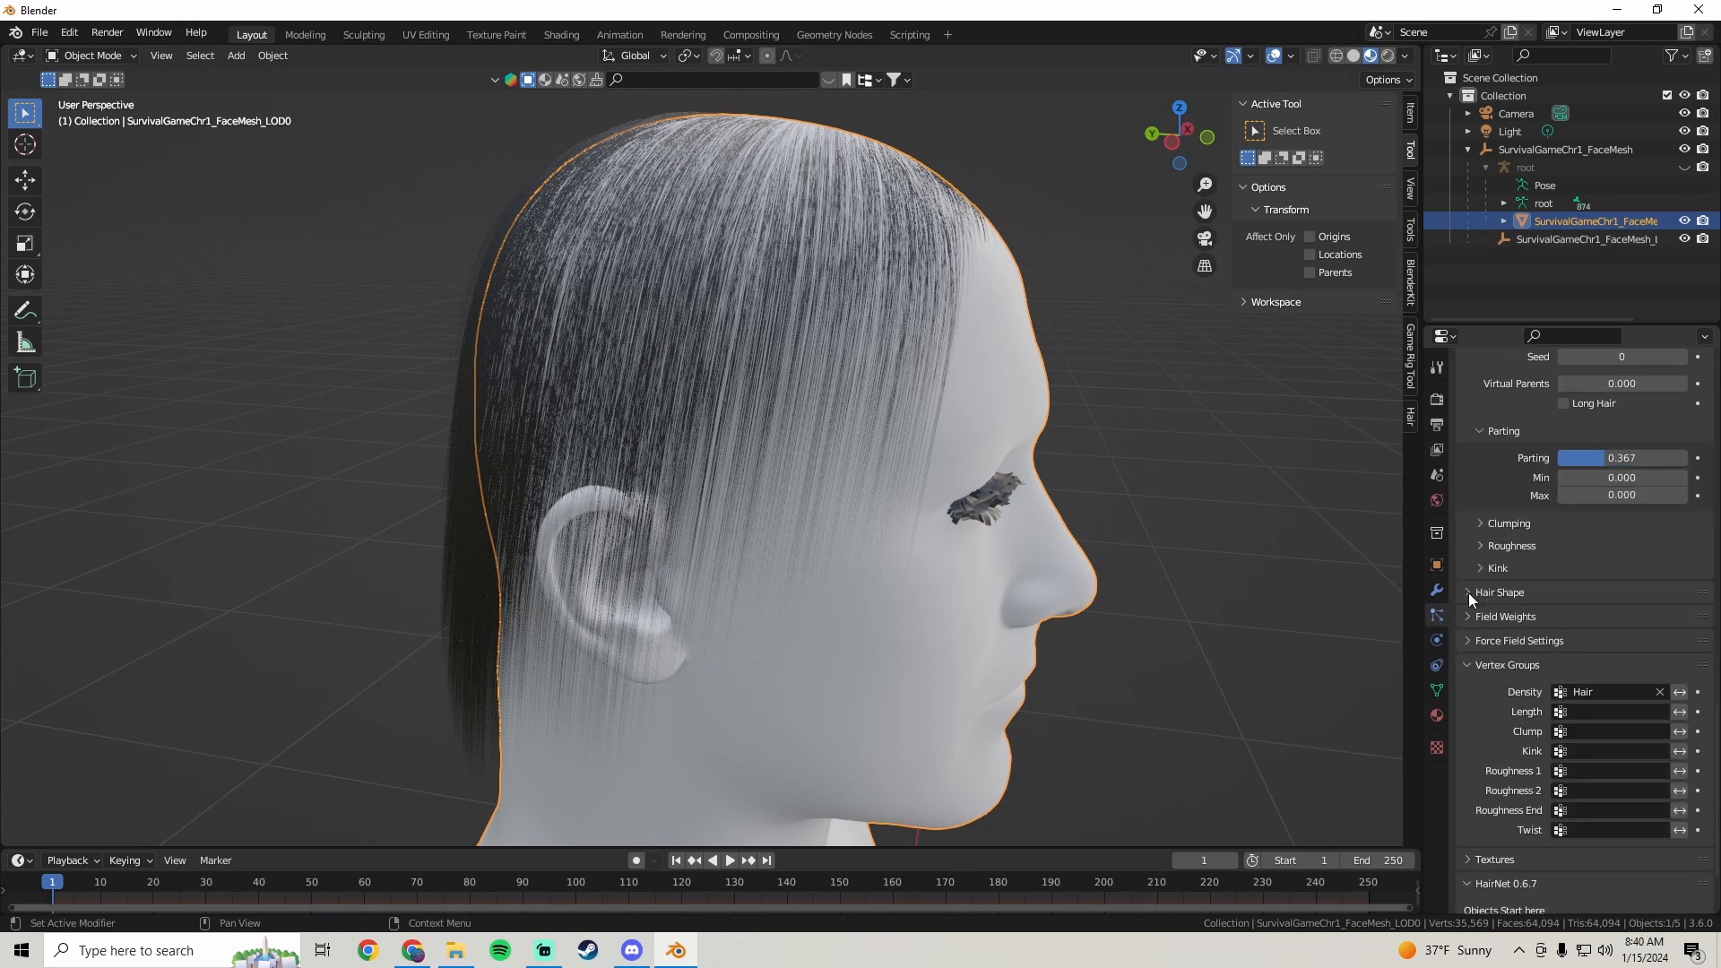
{"action": "left_click", "coordinate": [1469, 594]}
{"action": "scroll", "coordinate": [1469, 593], "scroll_direction": "down", "scroll_amount": 3}
{"action": "left_click_drag", "start_coordinate": [1613, 534], "coordinate": [1566, 511]}
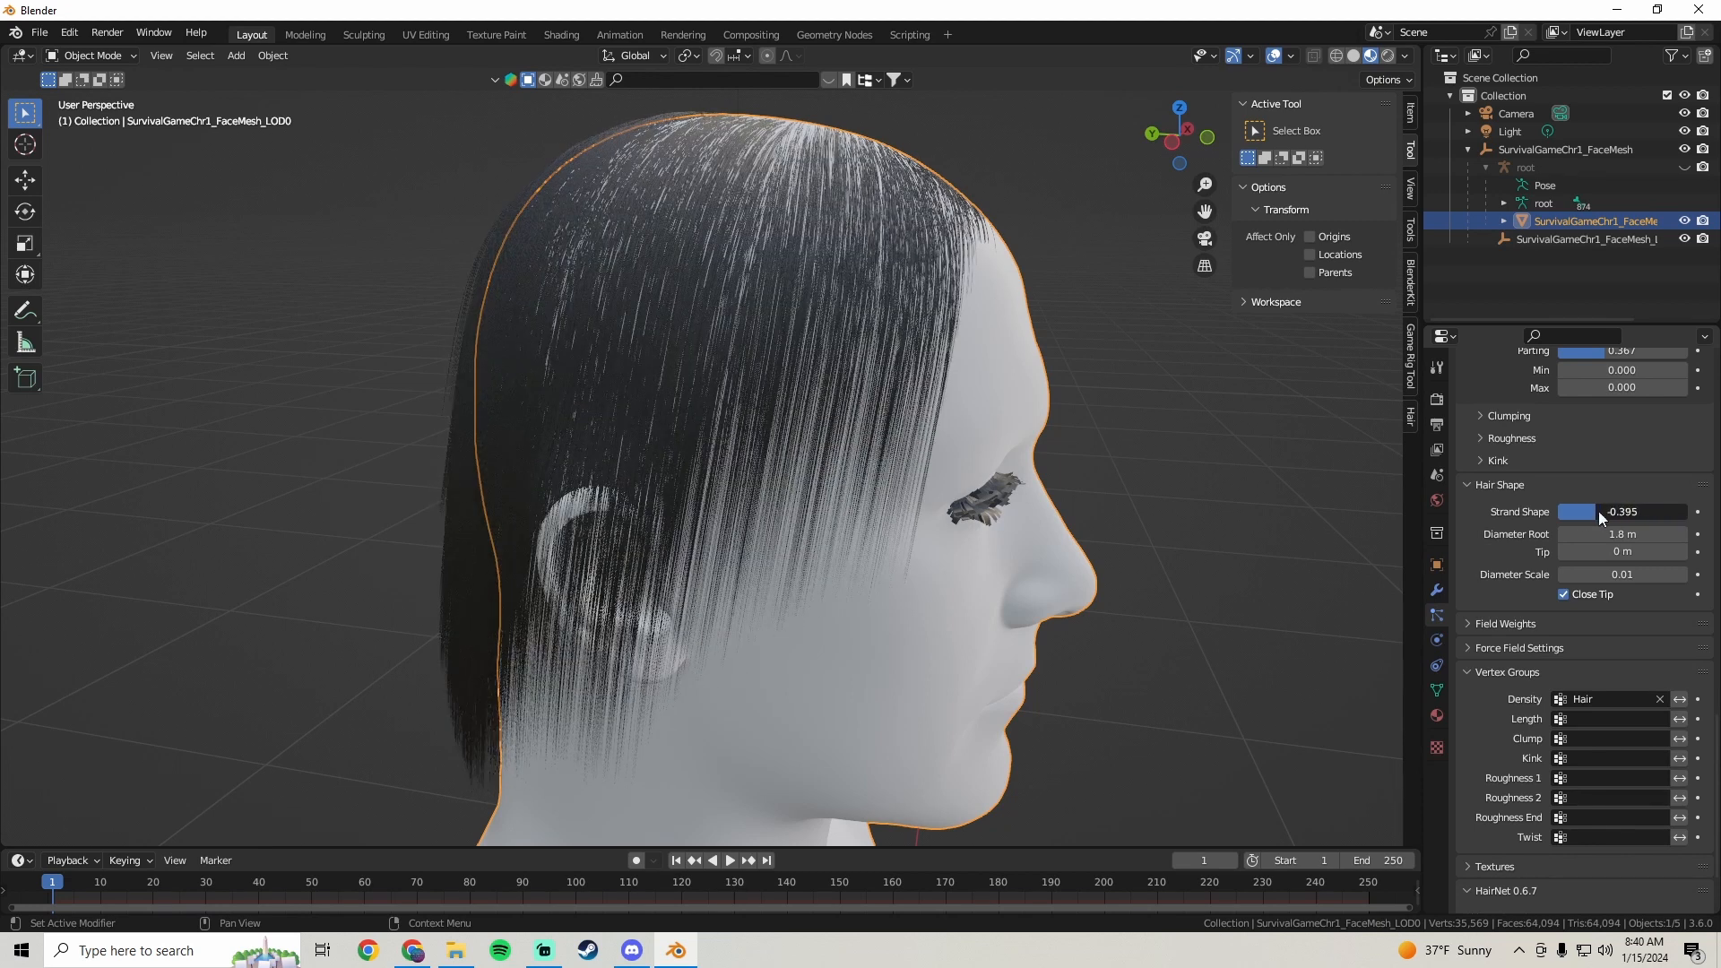
{"action": "left_click_drag", "start_coordinate": [1622, 574], "coordinate": [1631, 574]}
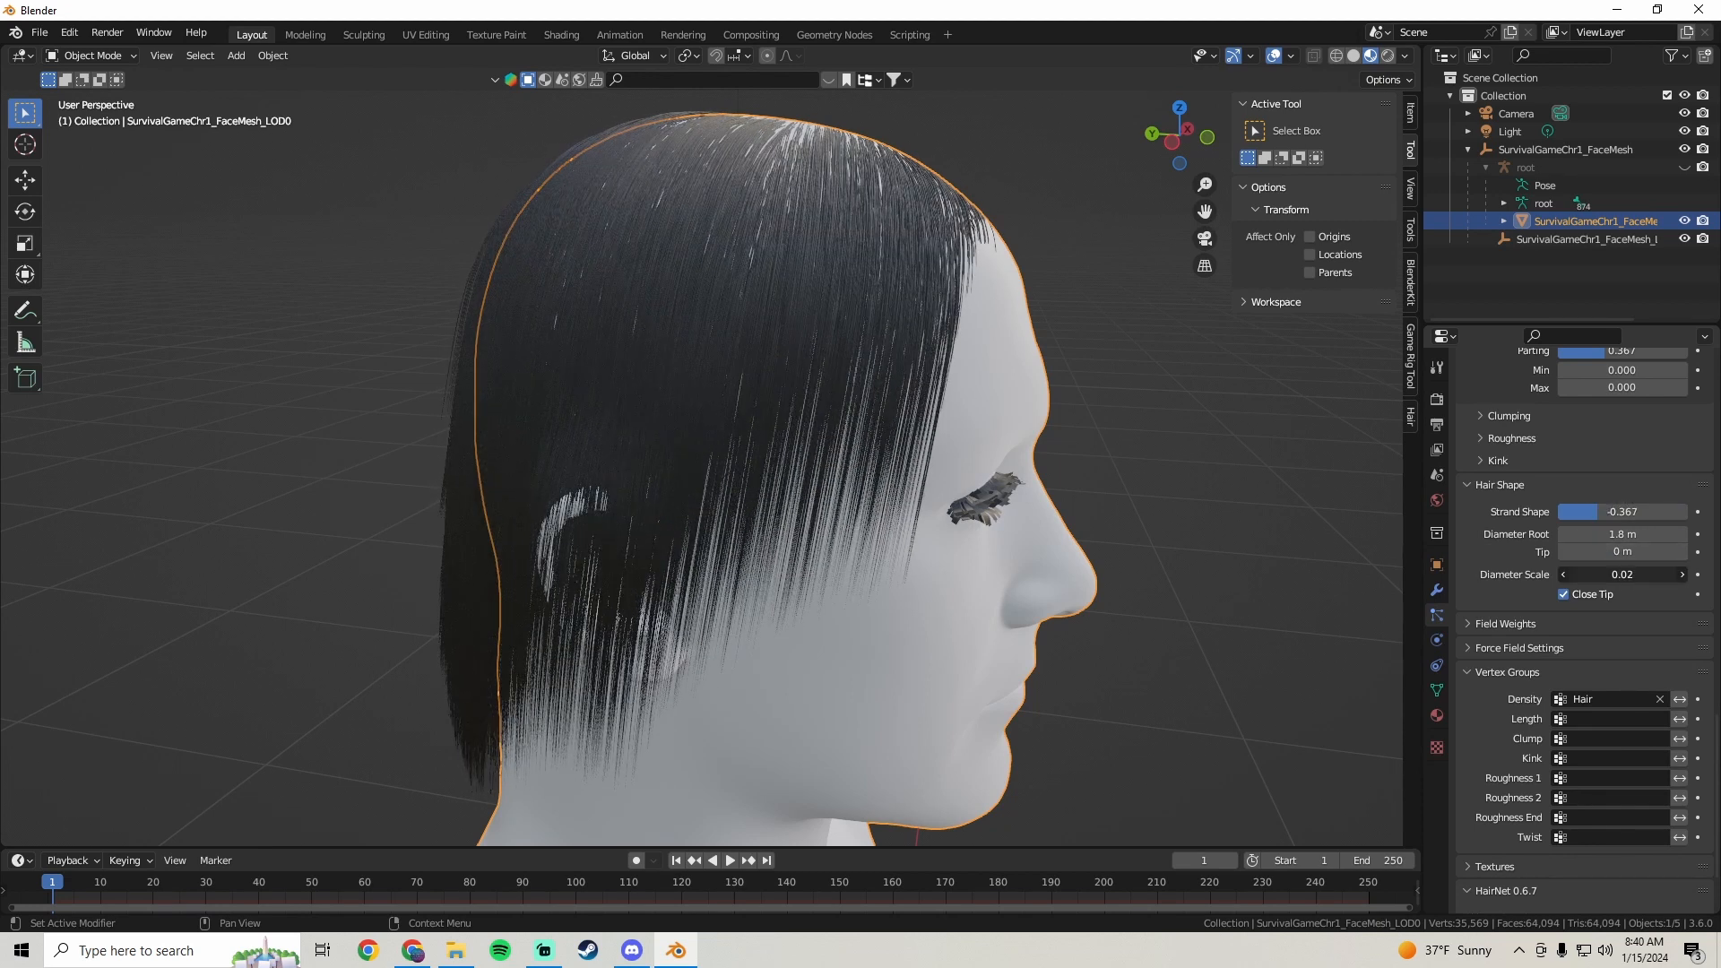
{"action": "middle_click_drag", "start_coordinate": [987, 450], "coordinate": [646, 472]}
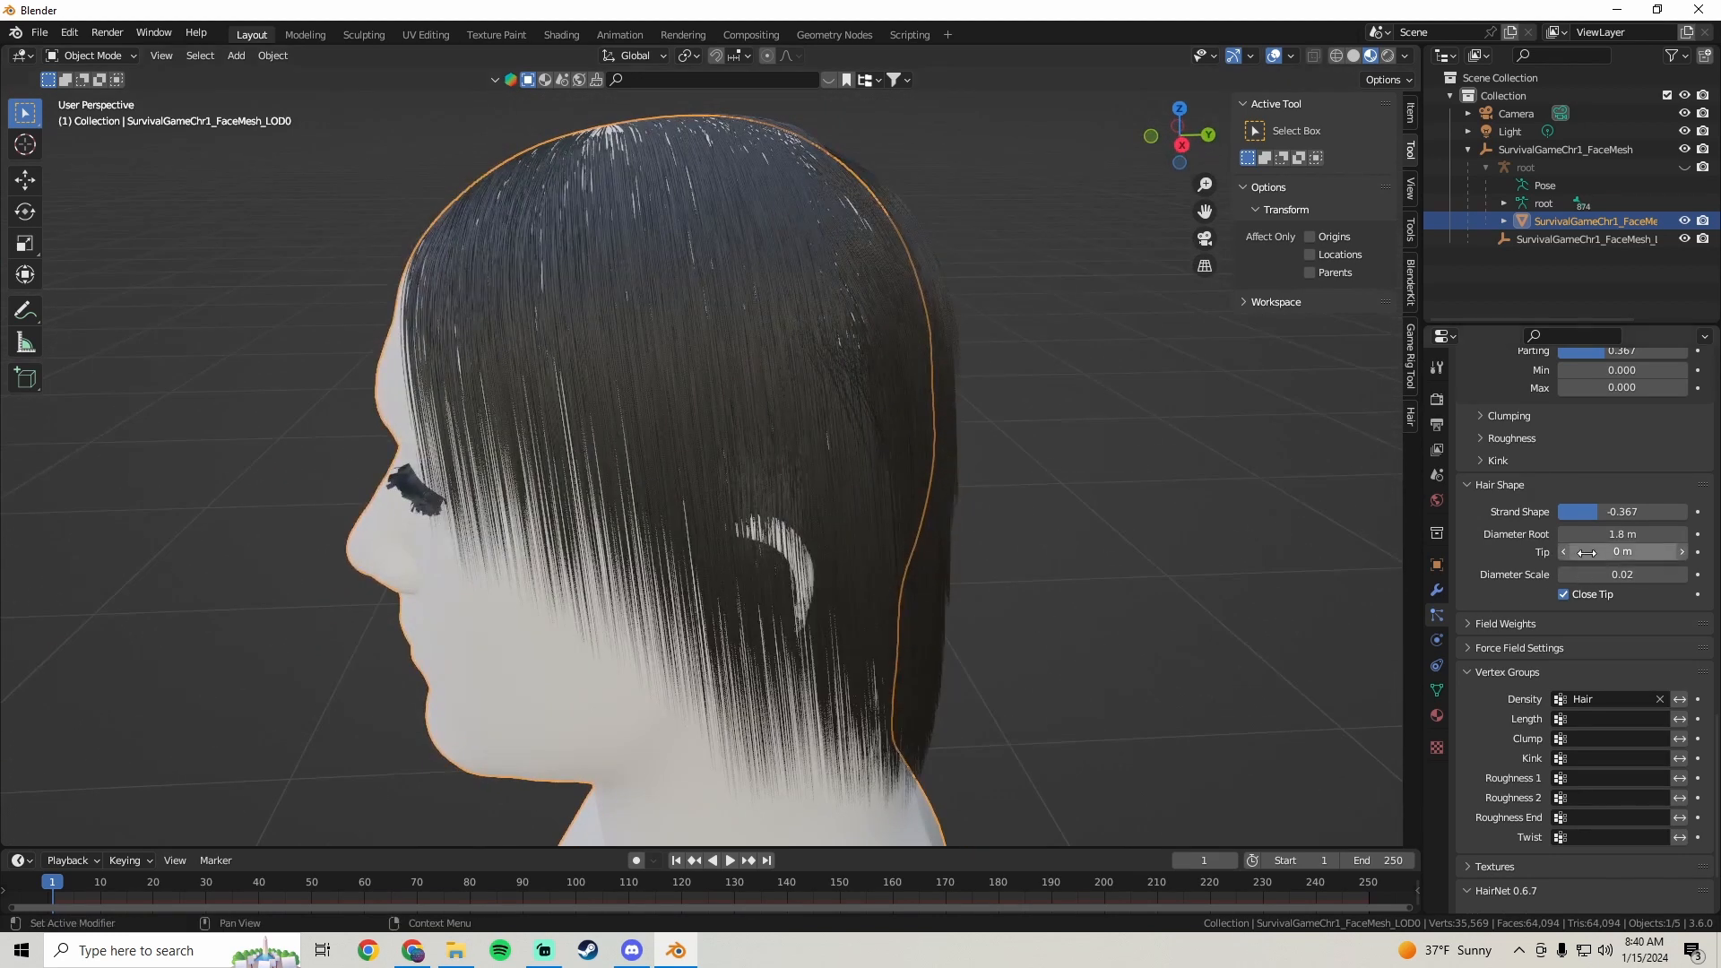
- Set the hair strands' Diameter Root to 1.6 m and Tip to 0.28 m
{"action": "mouse_move", "coordinate": [1607, 549]}
{"action": "left_mouse_down"}
{"action": "mouse_move", "coordinate": [1625, 550]}
{"action": "mouse_move", "coordinate": [1590, 536]}
{"action": "left_mouse_up"}
{"action": "middle_click_drag", "start_coordinate": [539, 377], "coordinate": [757, 370]}
{"action": "scroll", "coordinate": [1515, 611], "scroll_direction": "up", "scroll_amount": 7}
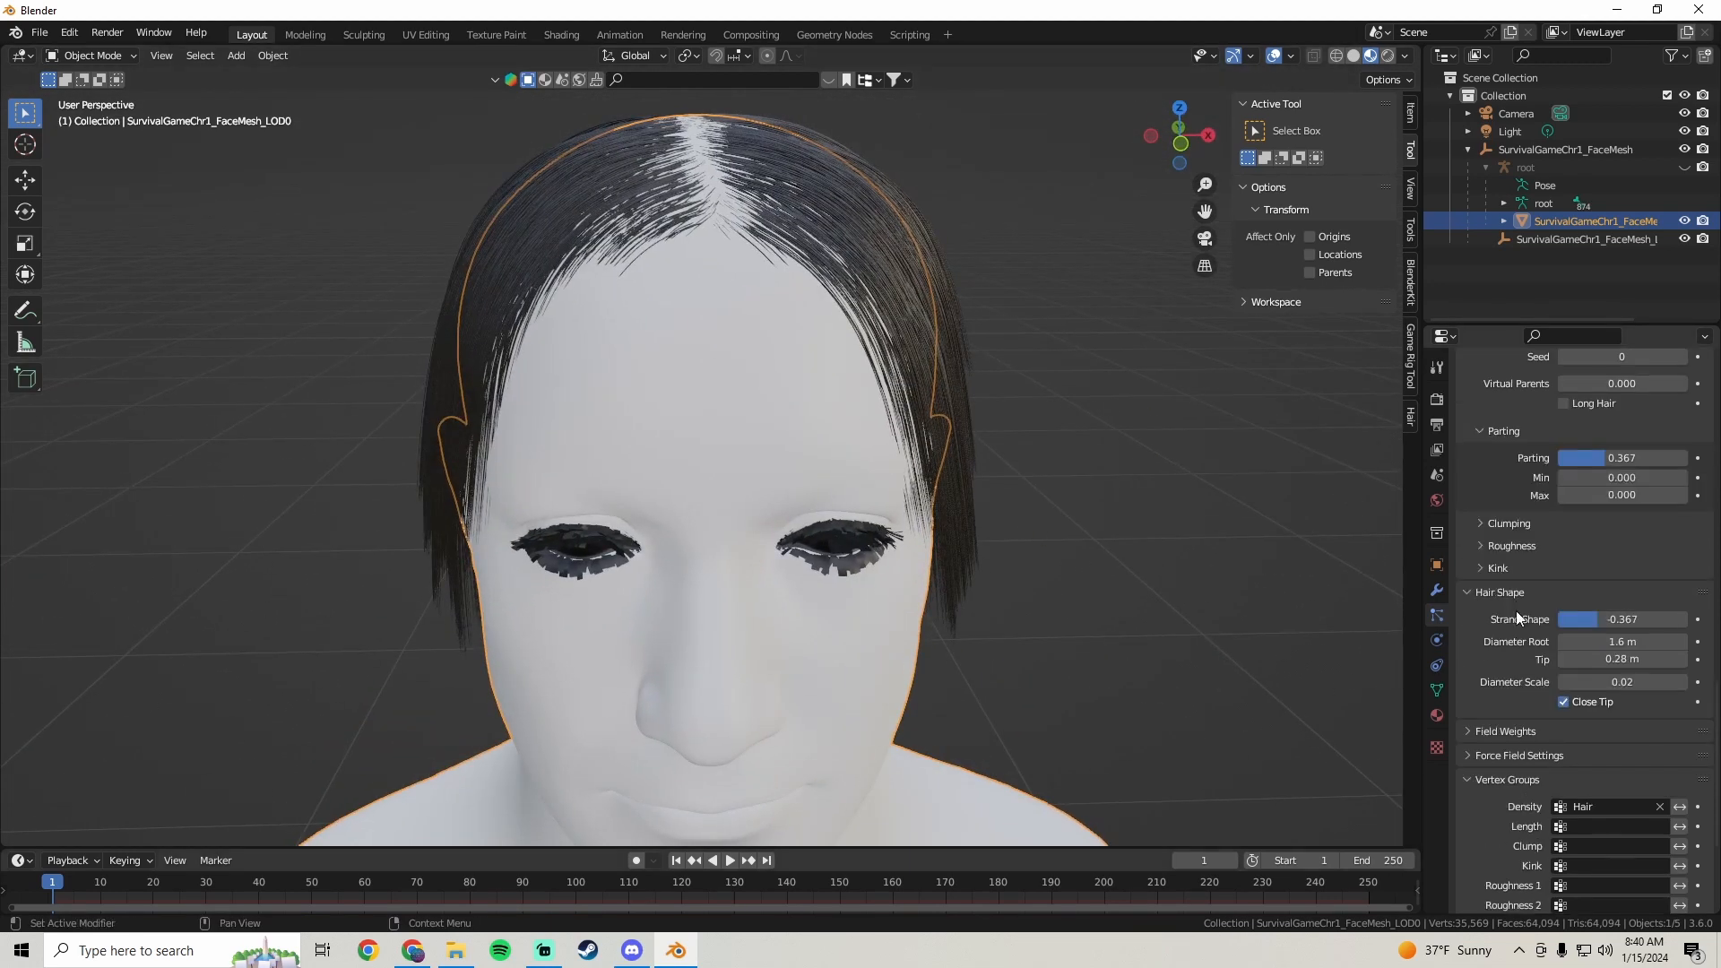
{"action": "scroll", "coordinate": [1511, 731], "scroll_direction": "up", "scroll_amount": 7}
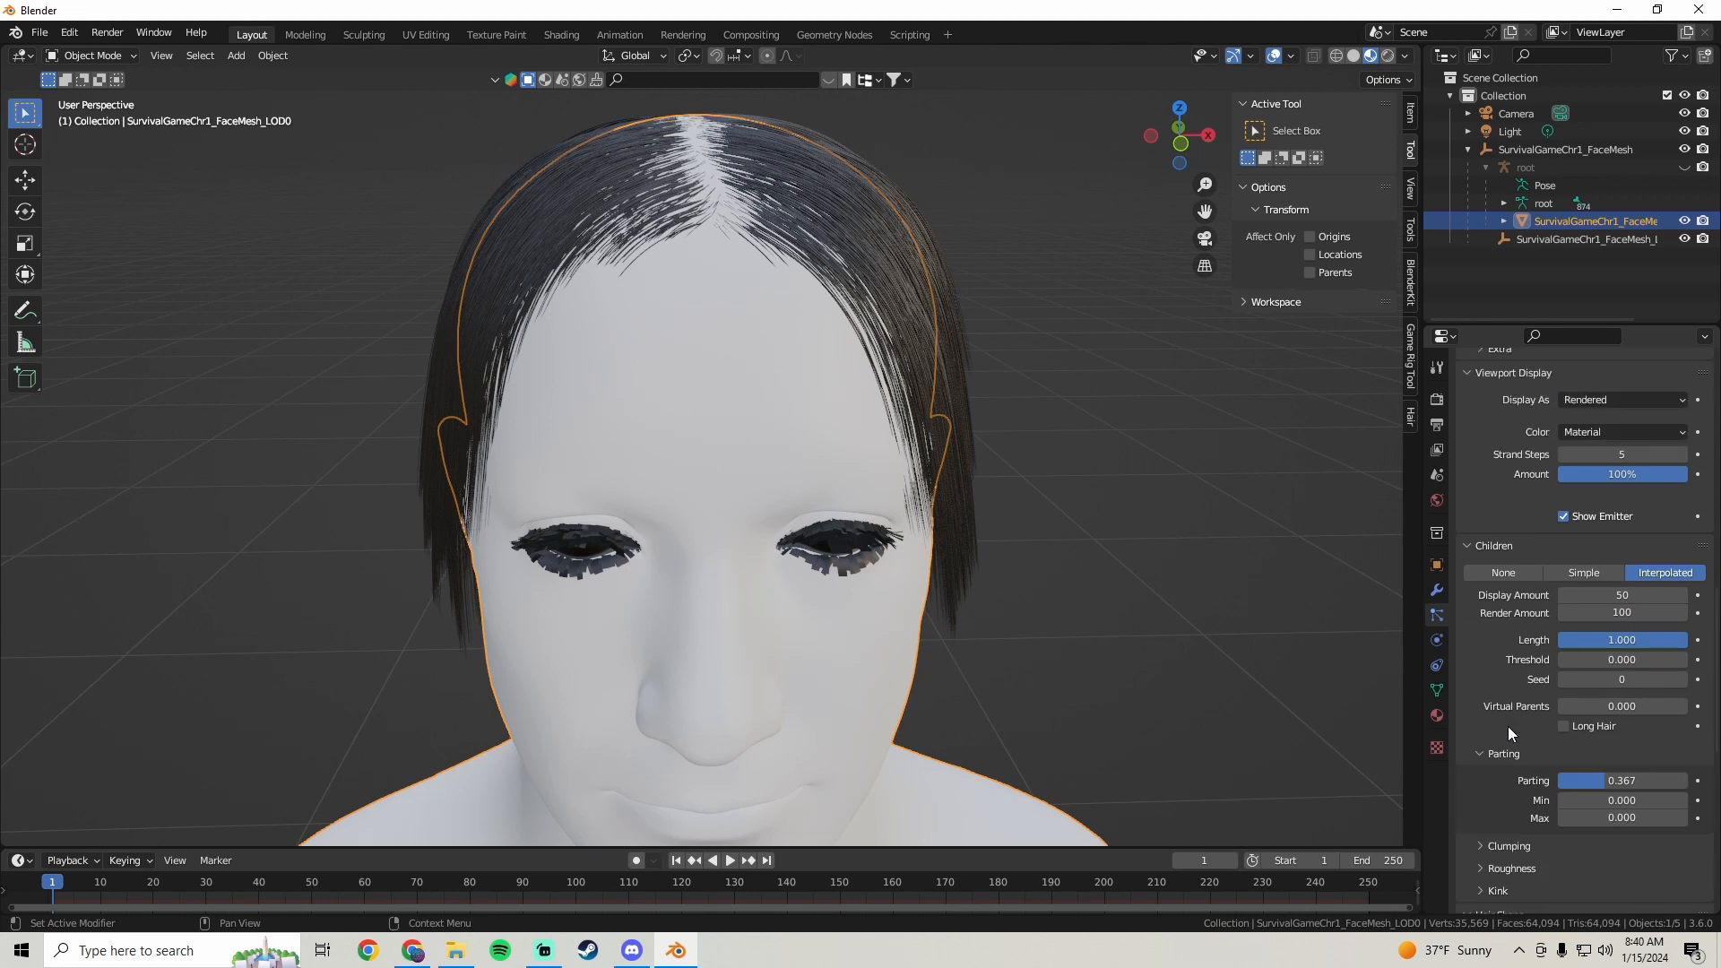
- In Particle Edit, comb the hair behind the ears inward and the crown strands outward from the back
{"action": "middle_click_drag", "start_coordinate": [1121, 528], "coordinate": [547, 407]}
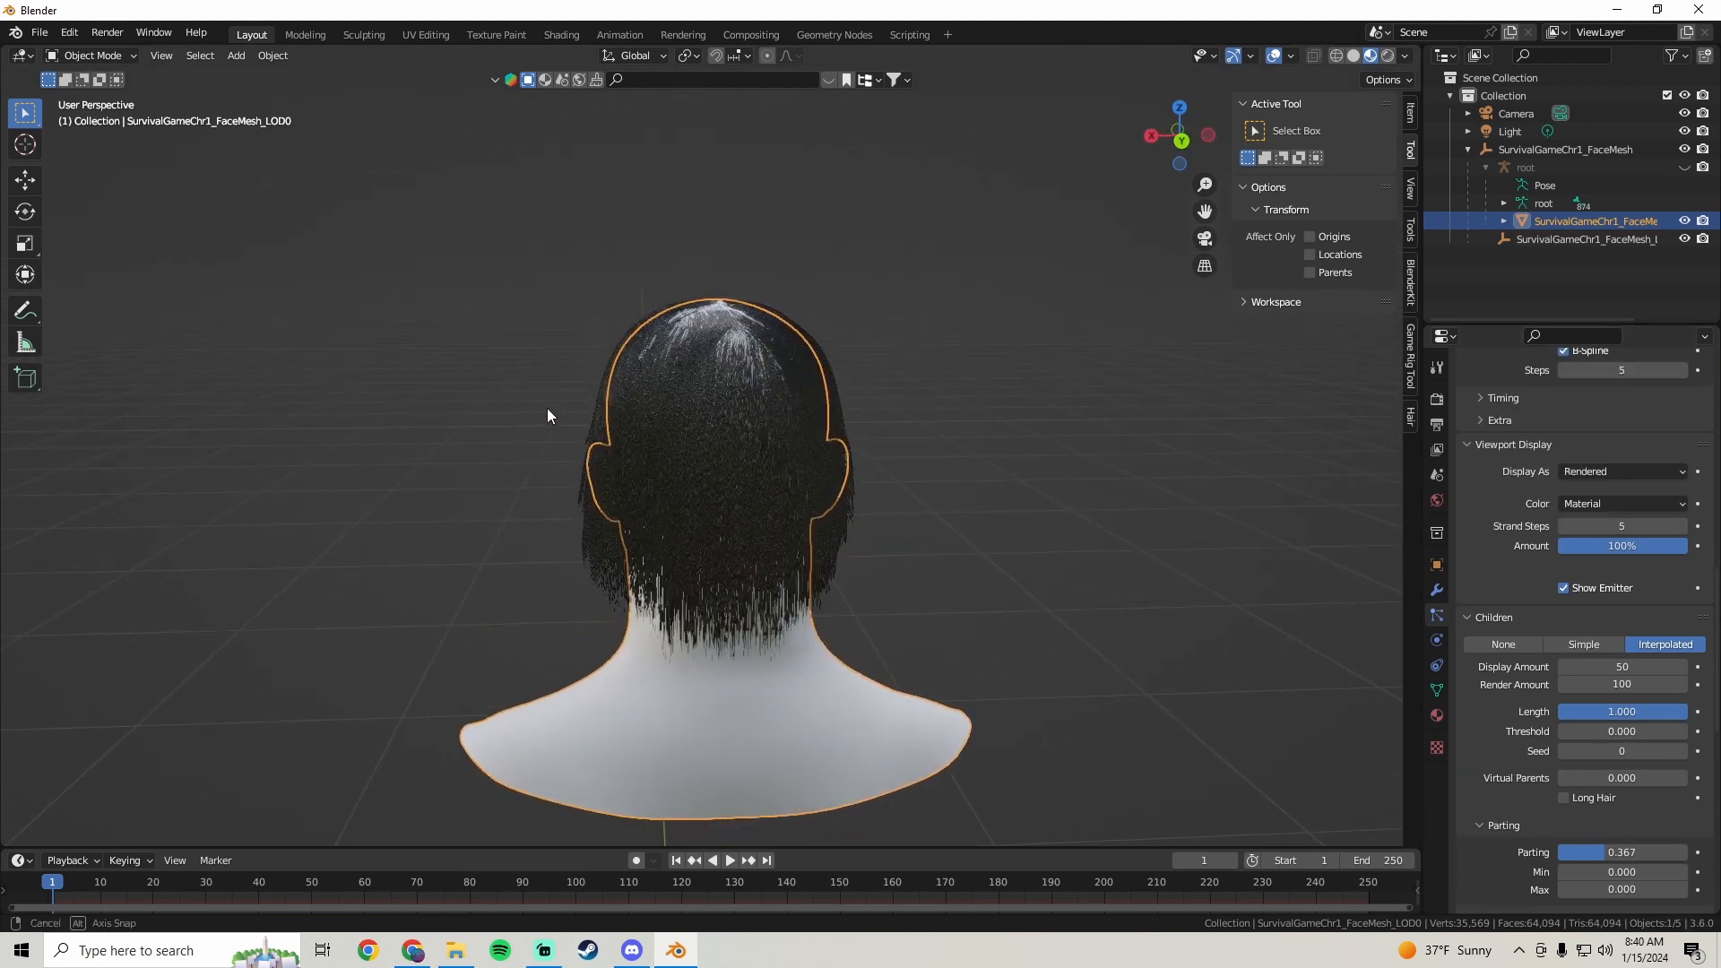
{"action": "left_click", "coordinate": [92, 56]}
{"action": "left_click", "coordinate": [86, 193]}
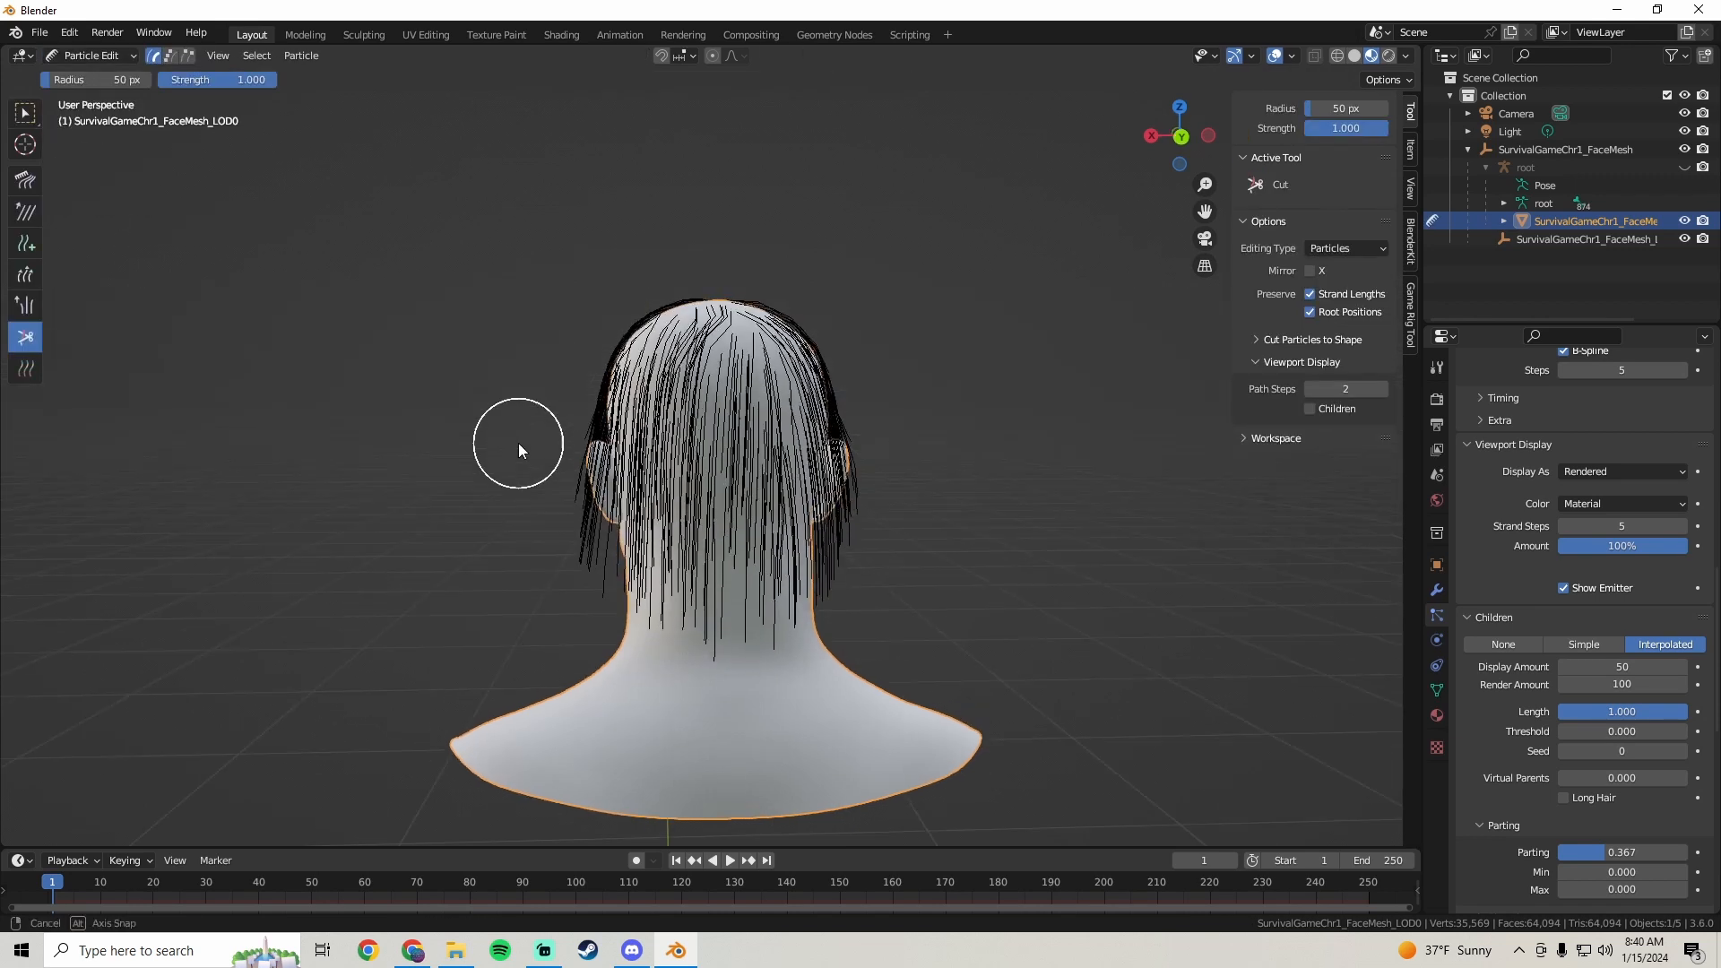
{"action": "left_click", "coordinate": [30, 183]}
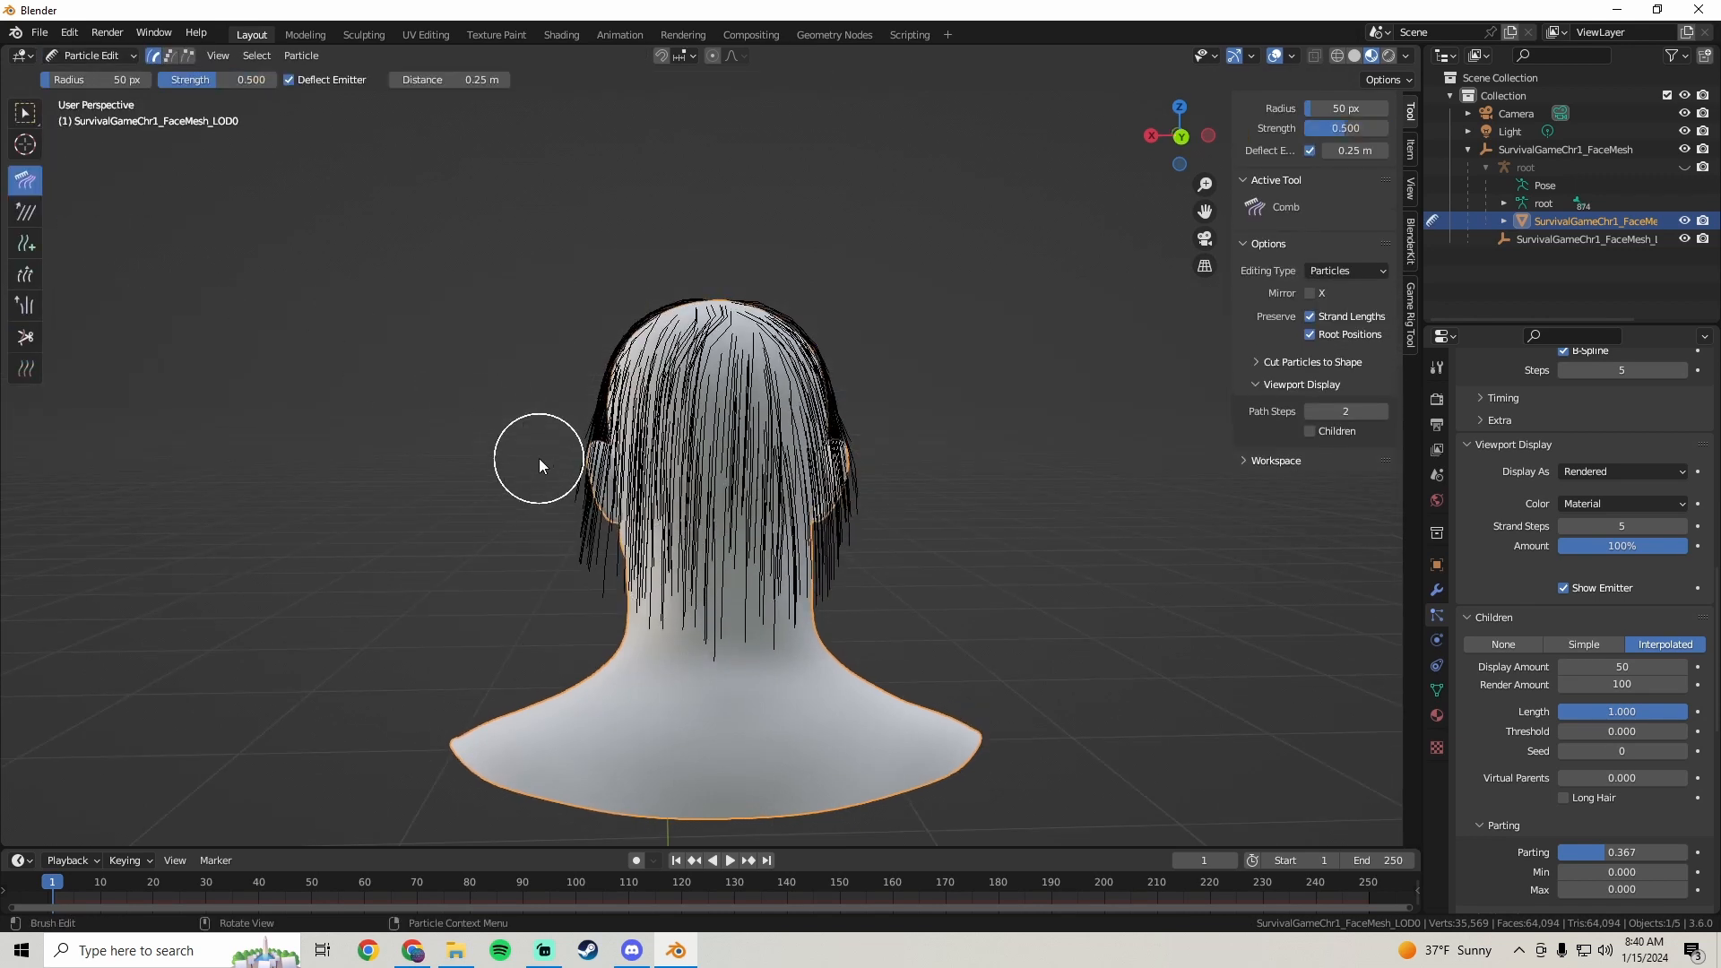
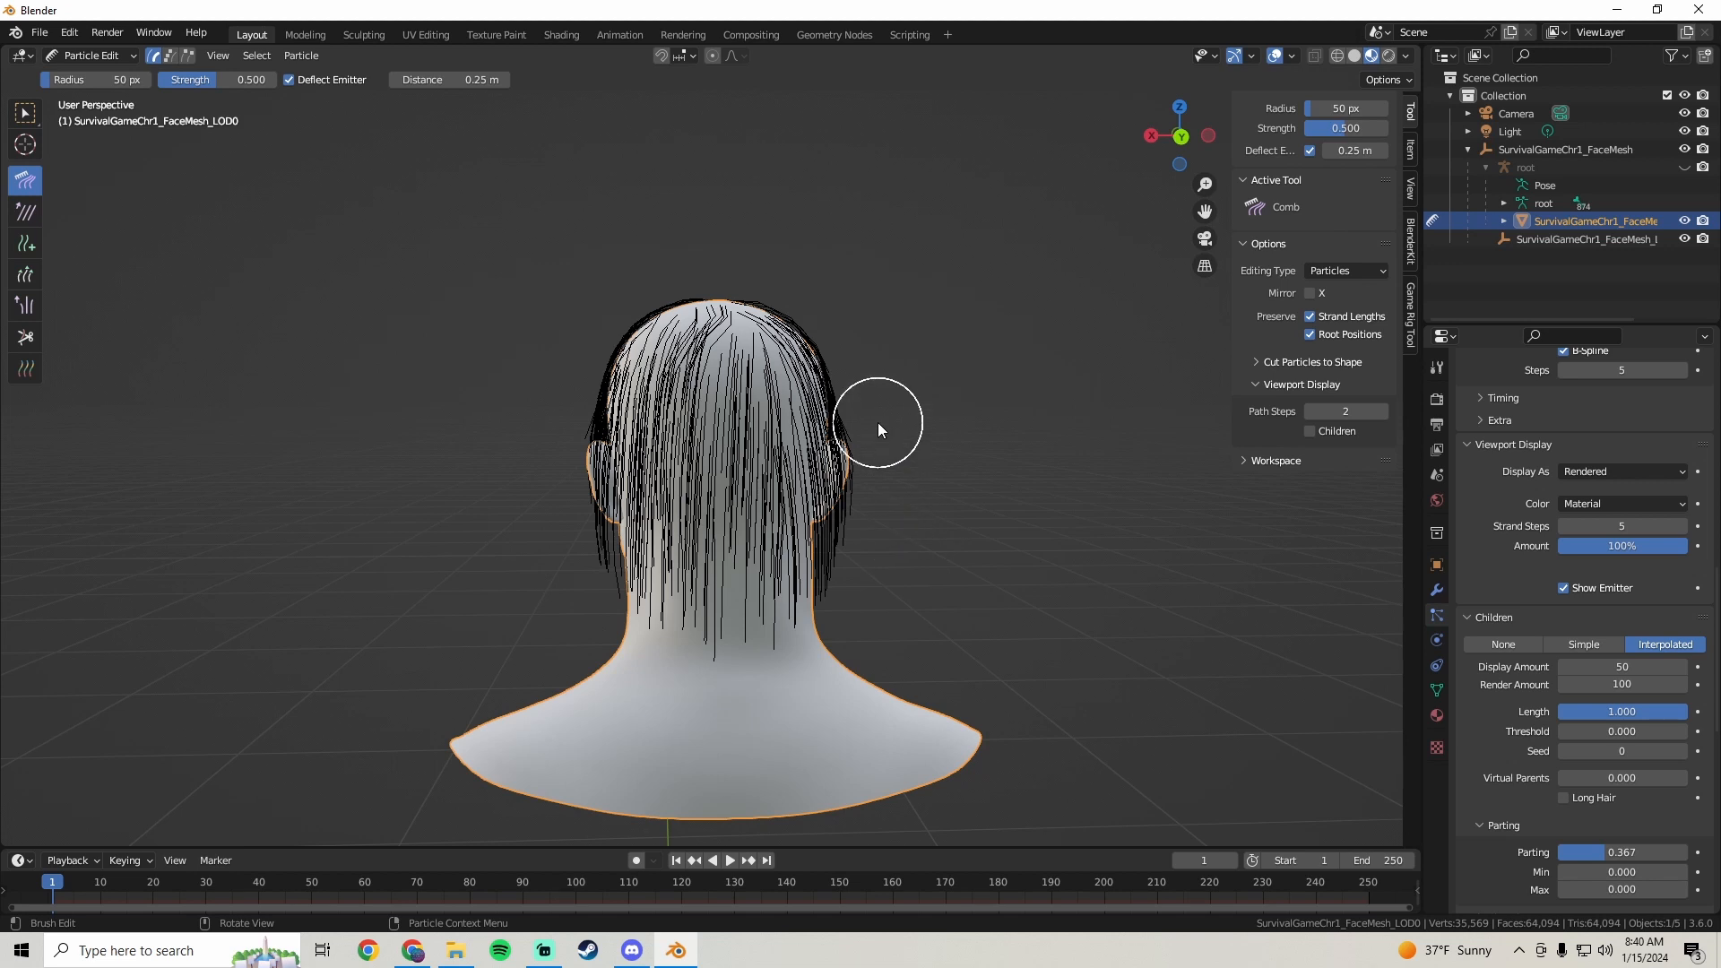
{"action": "mouse_move", "coordinate": [836, 649]}
{"action": "middle_mouse_down"}
{"action": "mouse_move", "coordinate": [893, 562]}
{"action": "mouse_move", "coordinate": [859, 567]}
{"action": "middle_mouse_up"}
{"action": "left_click_drag", "start_coordinate": [723, 320], "coordinate": [675, 368]}
- Smooth the strands at the back of the head and comb them in close to the nape
{"action": "left_click", "coordinate": [26, 212]}
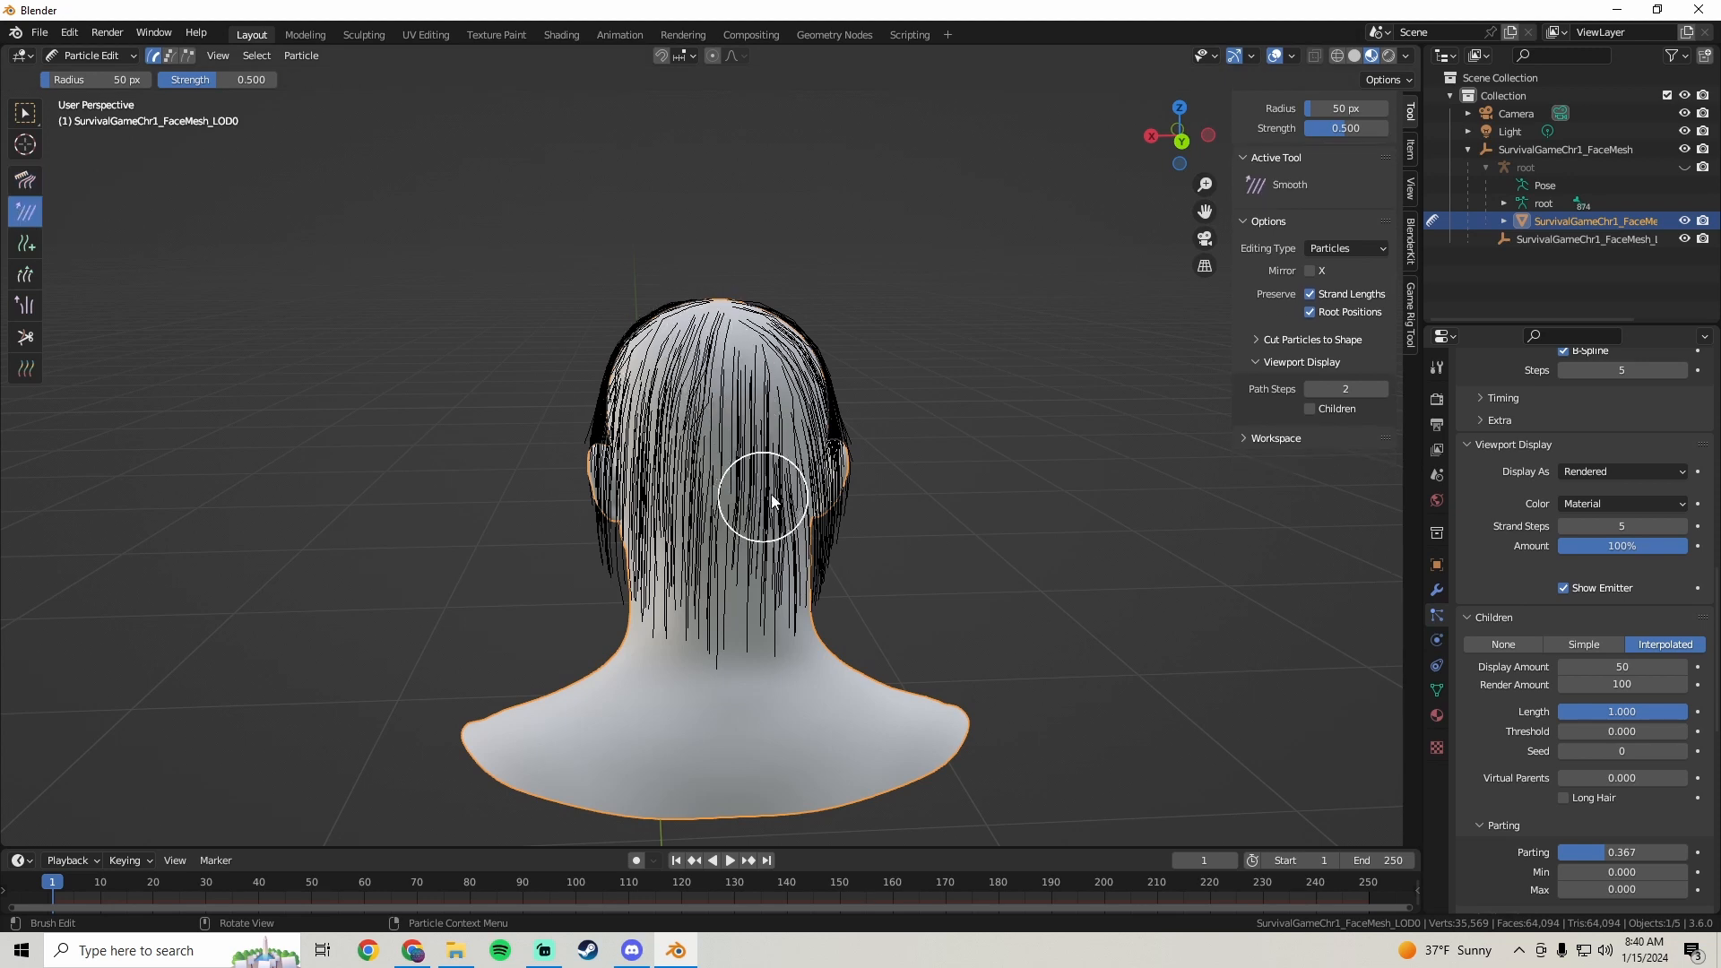
{"action": "middle_click_drag", "start_coordinate": [773, 500], "coordinate": [914, 461]}
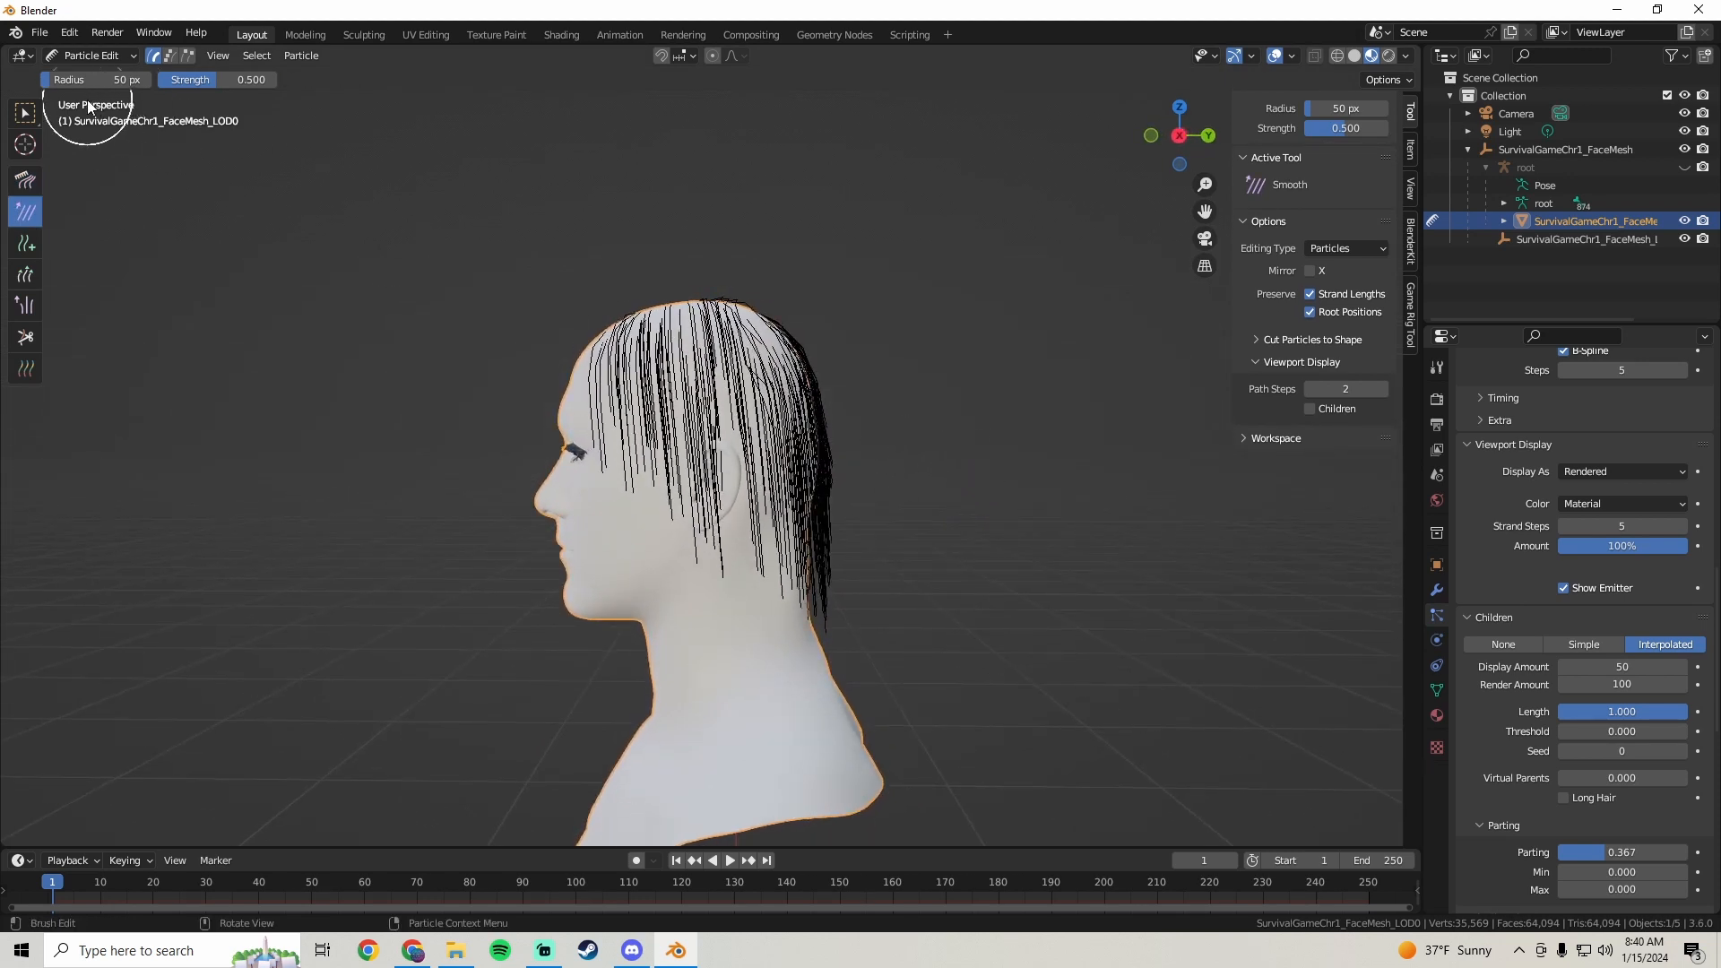
{"action": "left_click", "coordinate": [26, 182]}
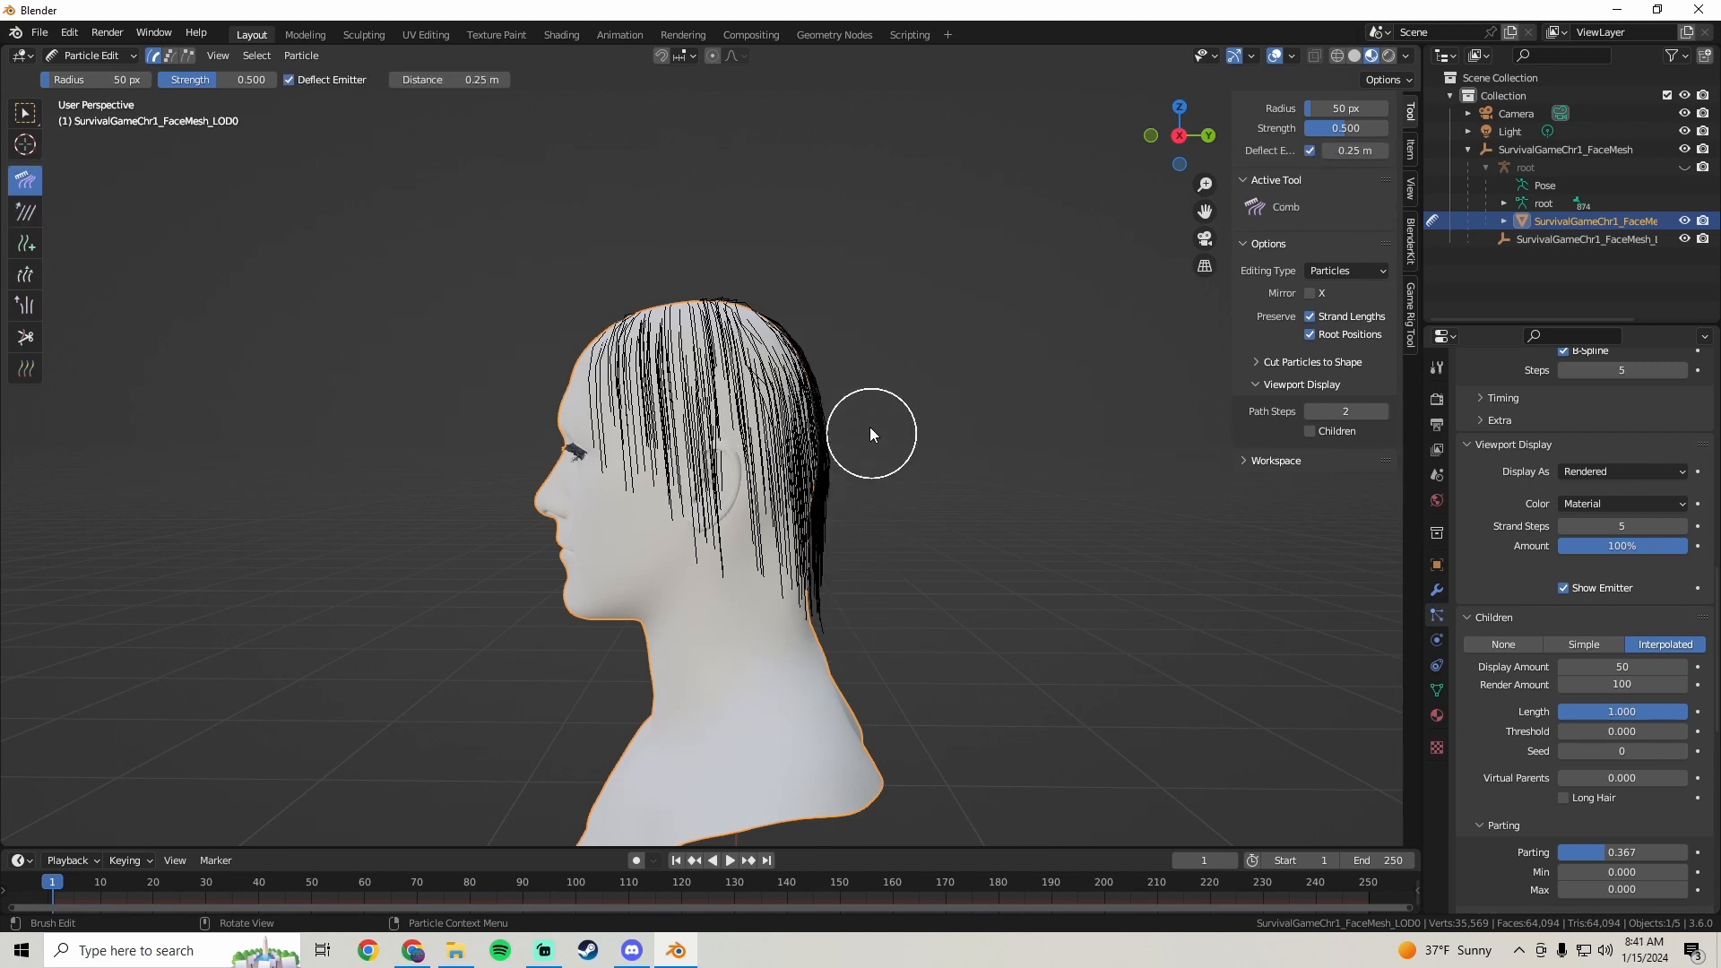
- Smooth the strands downward from crown to neck on both sides of the head with the Smooth brush
{"action": "left_click", "coordinate": [26, 212]}
{"action": "left_click_drag", "start_coordinate": [764, 340], "coordinate": [764, 530]}
{"action": "left_click_drag", "start_coordinate": [754, 299], "coordinate": [767, 622]}
{"action": "middle_click_drag", "start_coordinate": [767, 622], "coordinate": [448, 503]}
{"action": "left_click_drag", "start_coordinate": [649, 337], "coordinate": [660, 518]}
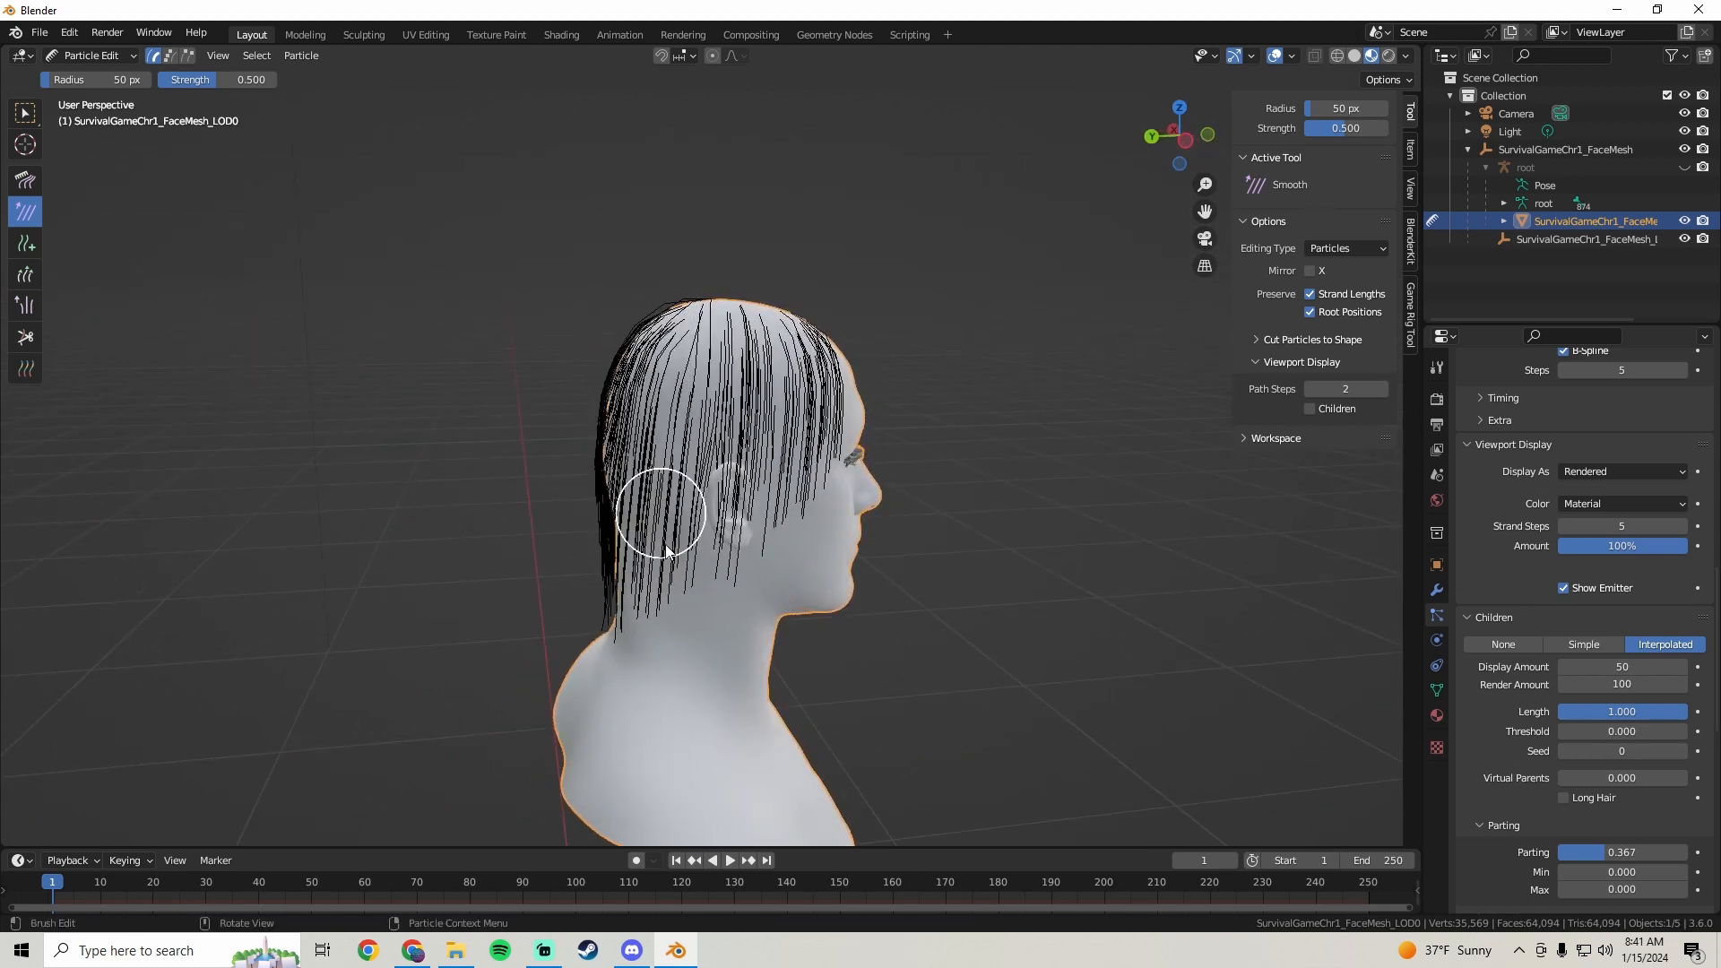
{"action": "middle_click_drag", "start_coordinate": [664, 538], "coordinate": [654, 501]}
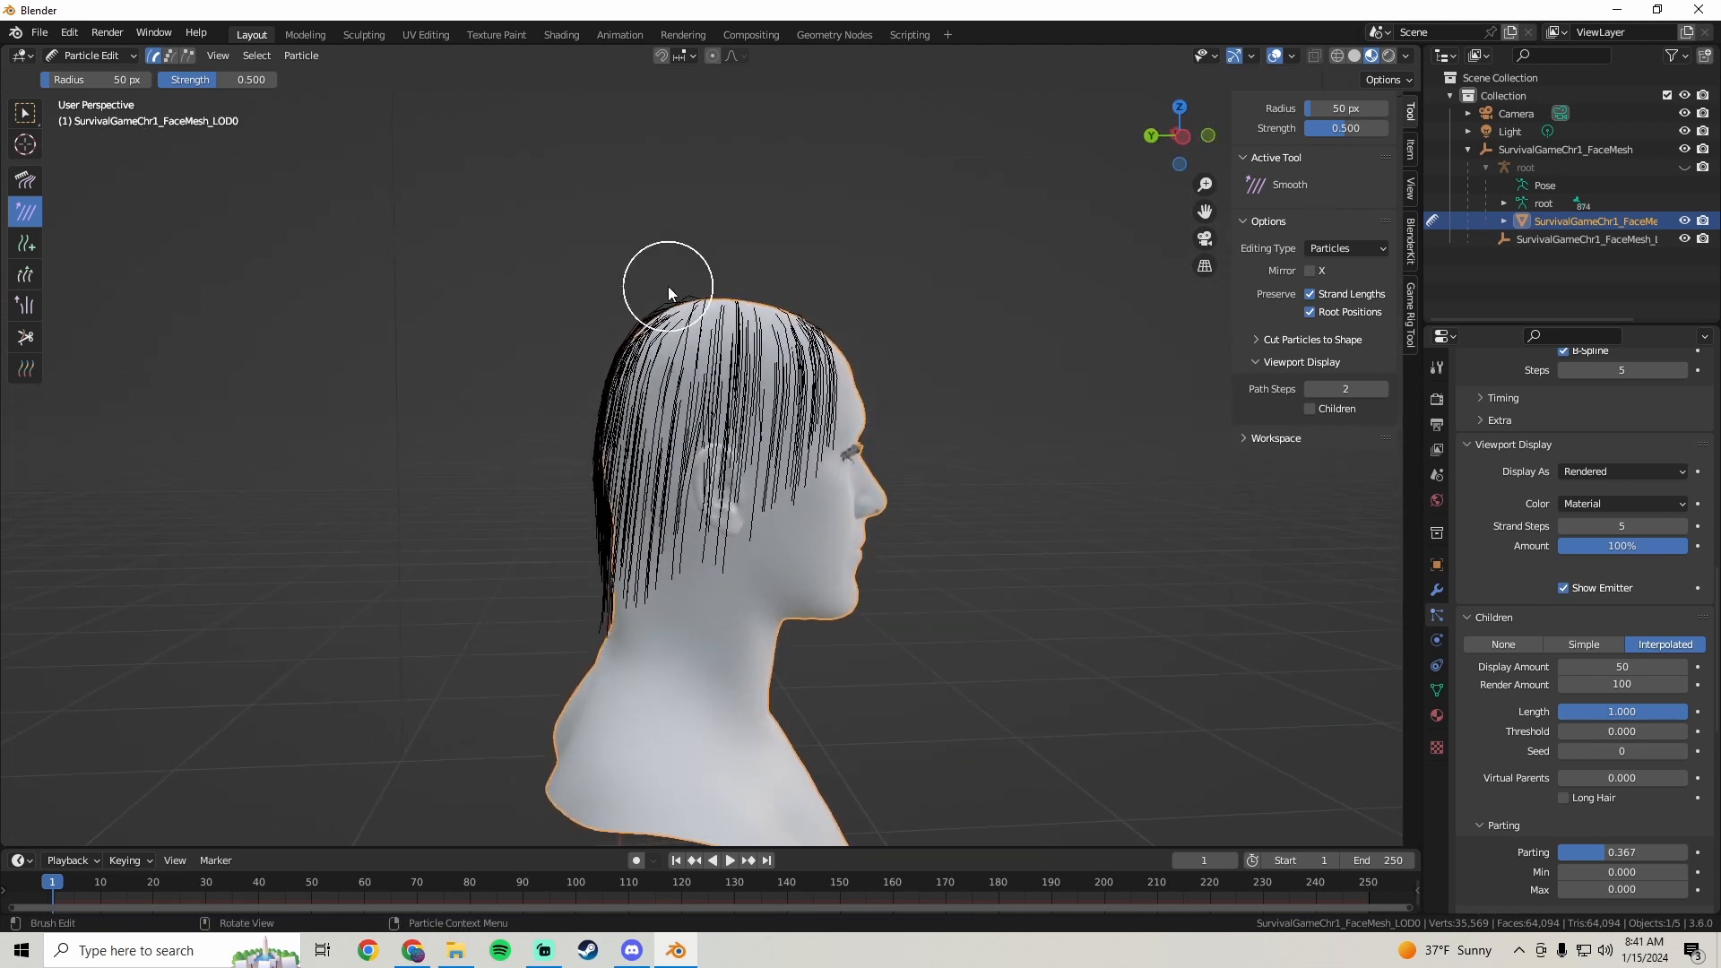
{"action": "mouse_move", "coordinate": [669, 287]}
{"action": "left_mouse_down"}
{"action": "mouse_move", "coordinate": [653, 307]}
{"action": "mouse_move", "coordinate": [661, 449]}
{"action": "mouse_move", "coordinate": [691, 584]}
{"action": "left_mouse_up"}
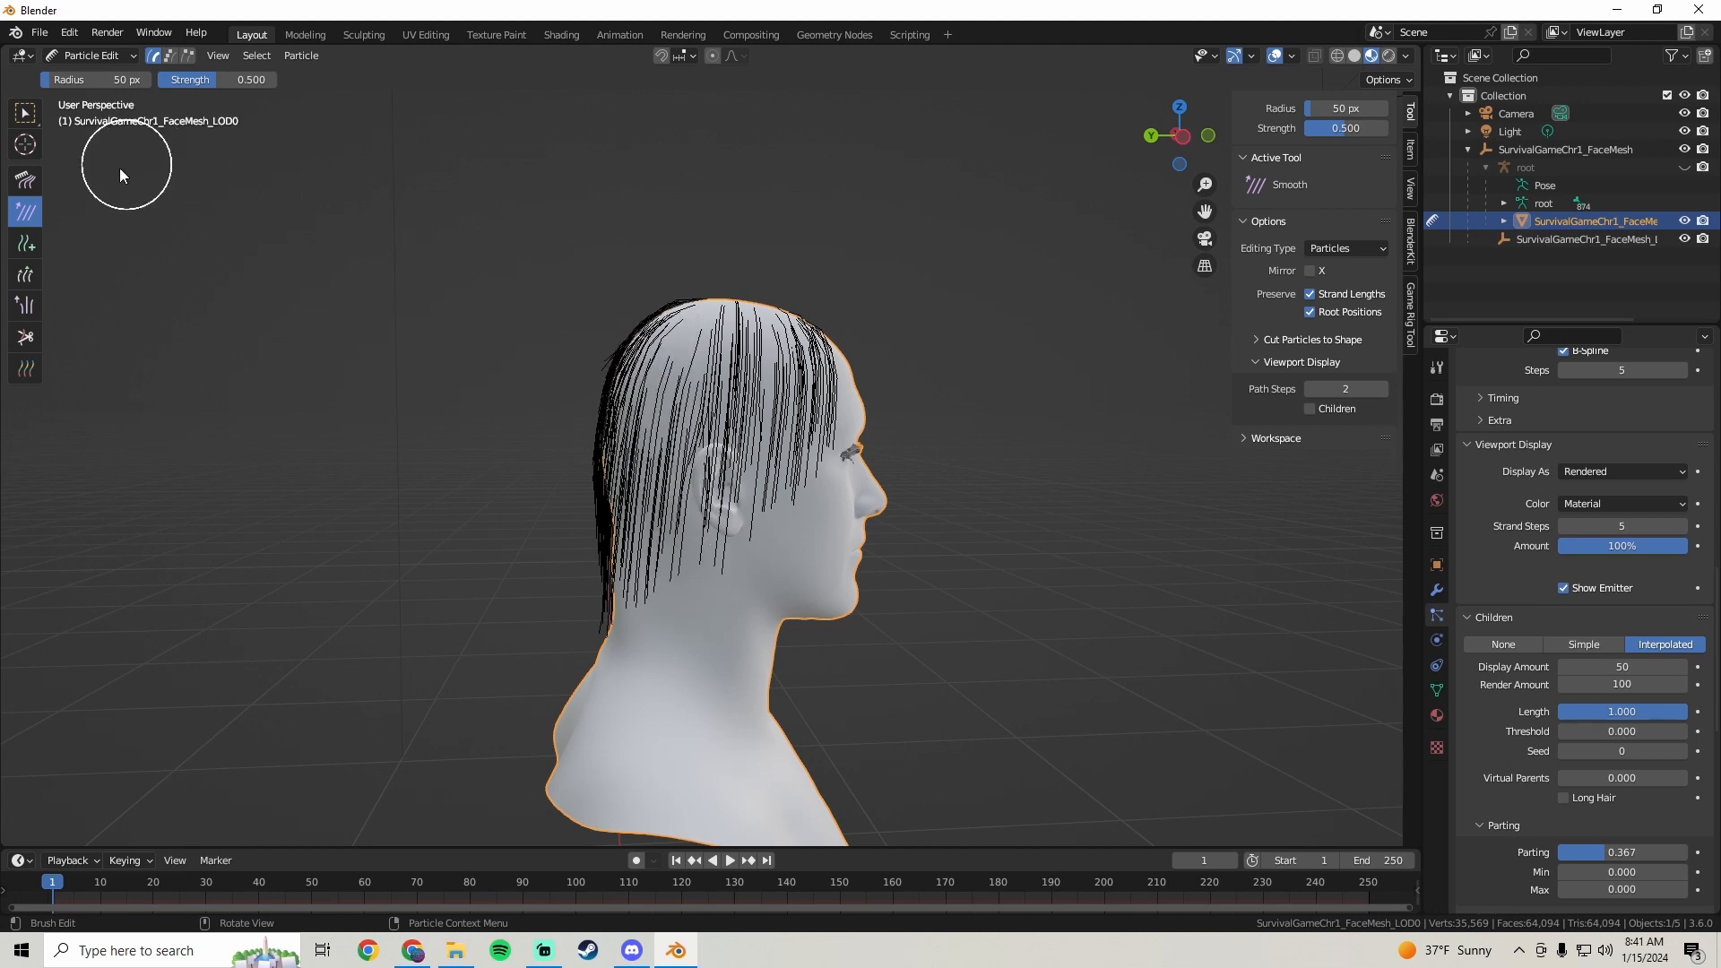
- Comb the back hair down along the contour of the head and neck in side view
{"action": "left_click", "coordinate": [26, 179]}
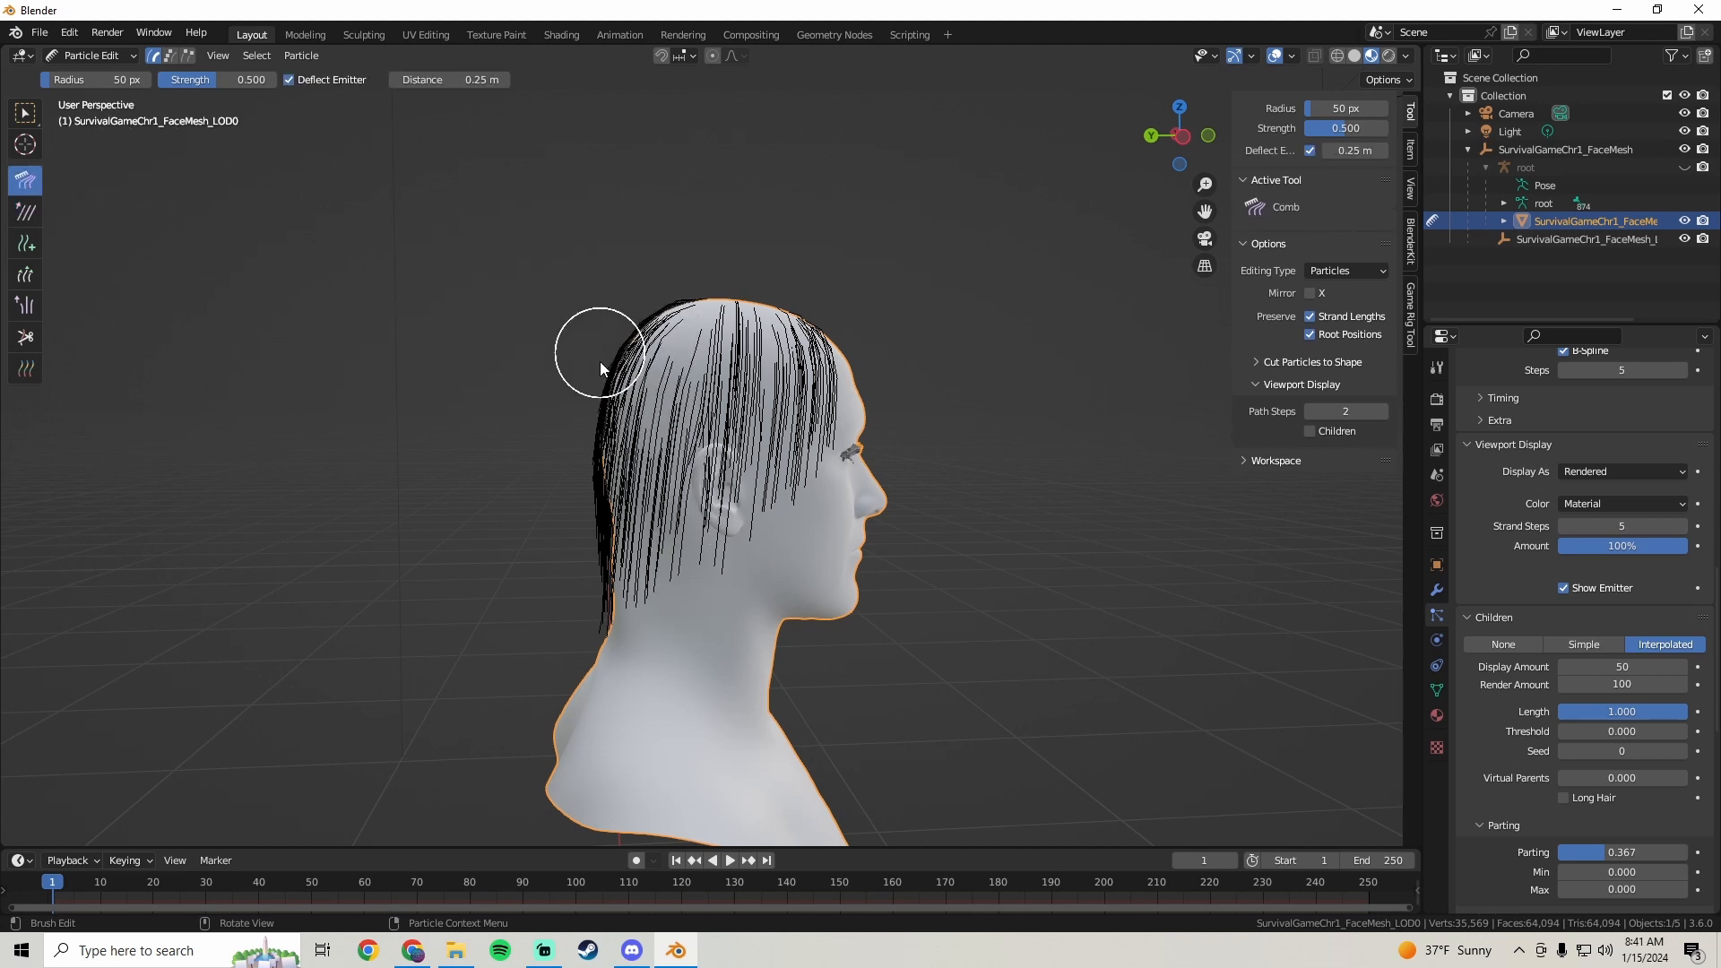
{"action": "left_click_drag", "start_coordinate": [599, 362], "coordinate": [620, 588]}
{"action": "middle_click_drag", "start_coordinate": [666, 583], "coordinate": [993, 400]}
{"action": "scroll", "coordinate": [807, 394], "scroll_direction": "down", "scroll_amount": 2}
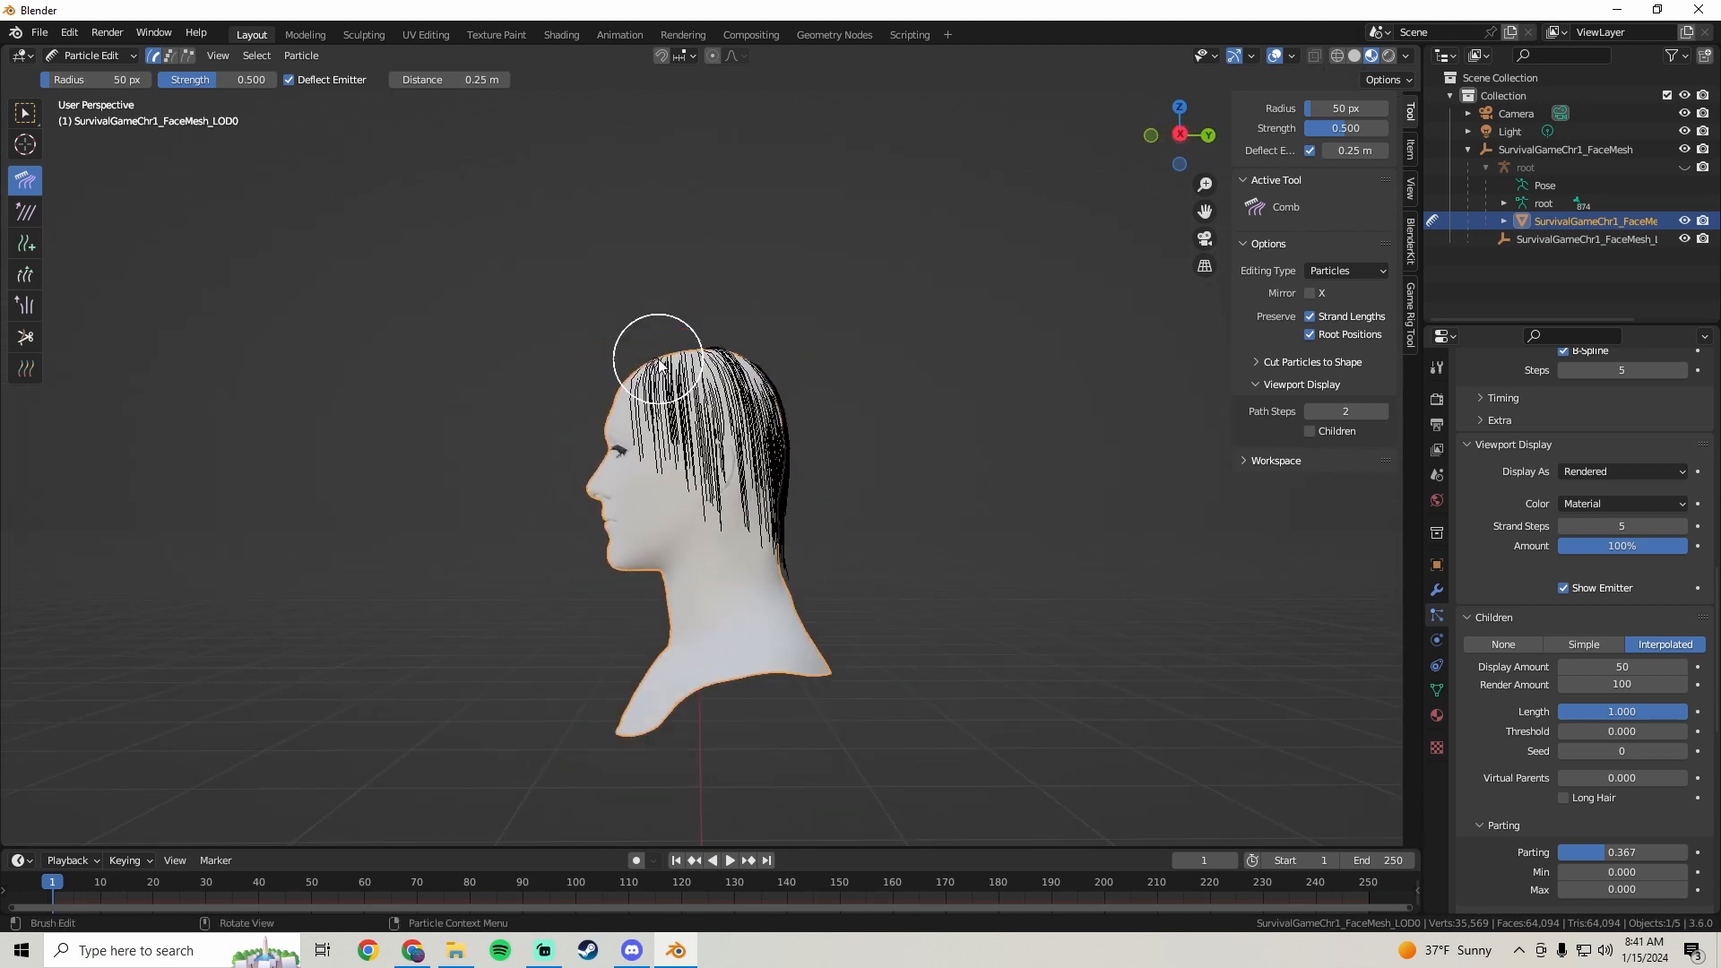
- Switch the face mesh to Object Mode and check the hair's coverage from behind
{"action": "left_click", "coordinate": [86, 55]}
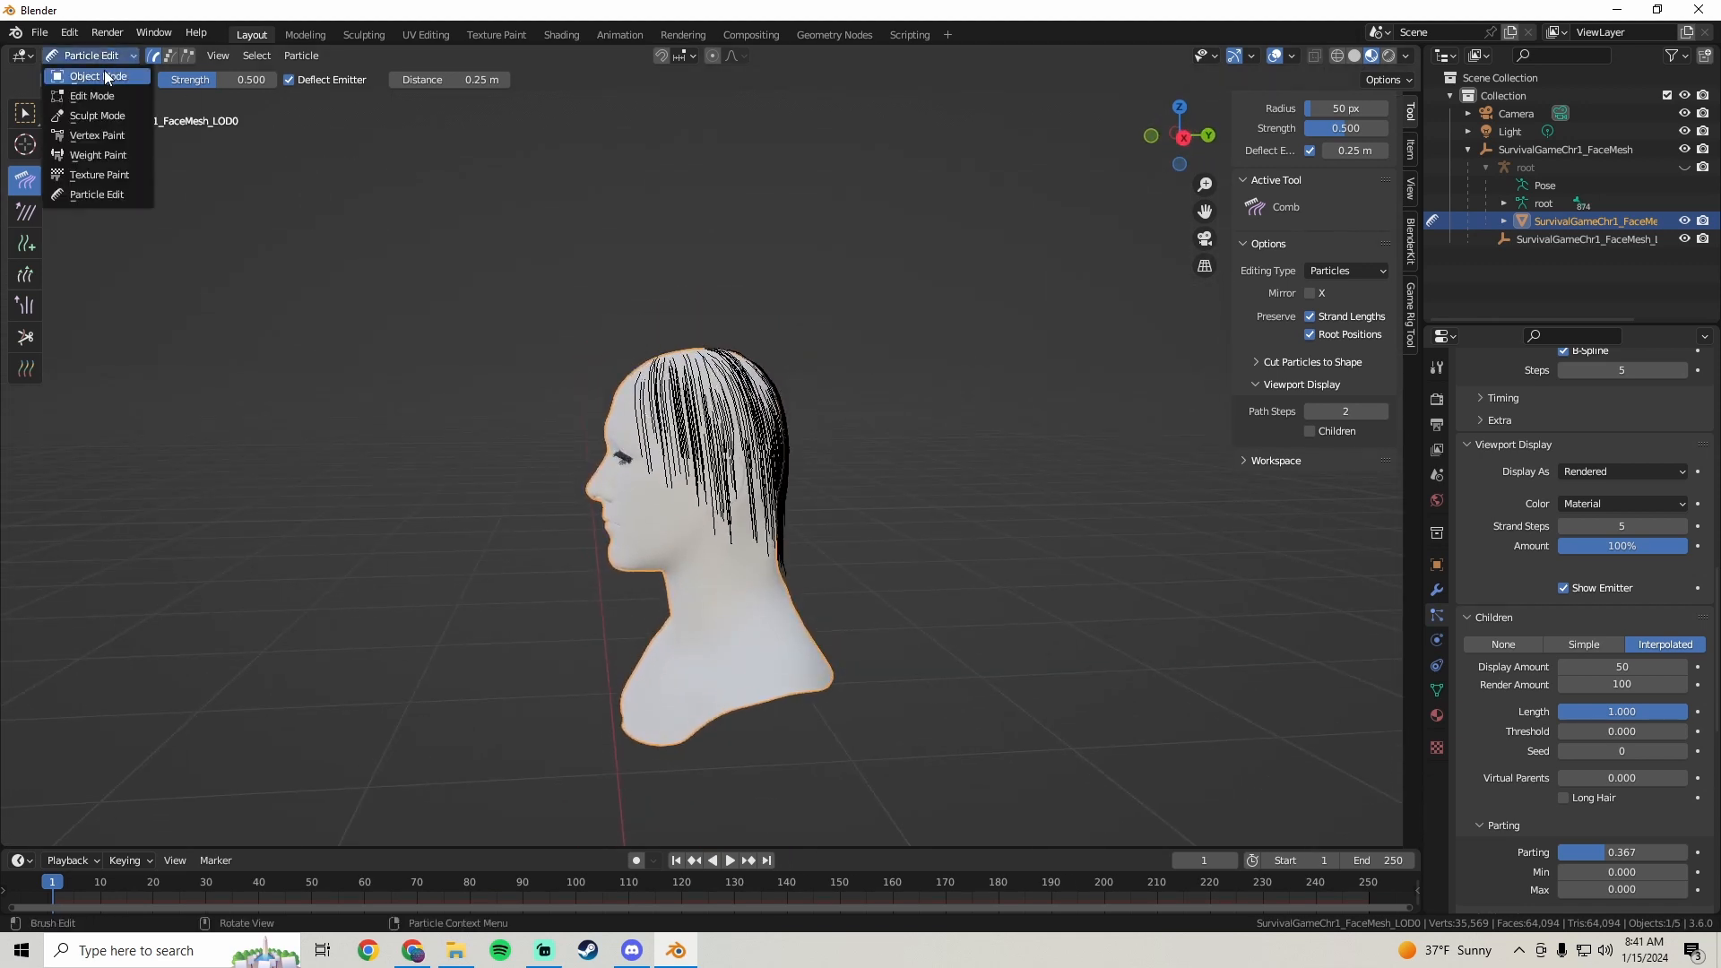
{"action": "left_click", "coordinate": [104, 68]}
{"action": "middle_click_drag", "start_coordinate": [789, 394], "coordinate": [363, 346]}
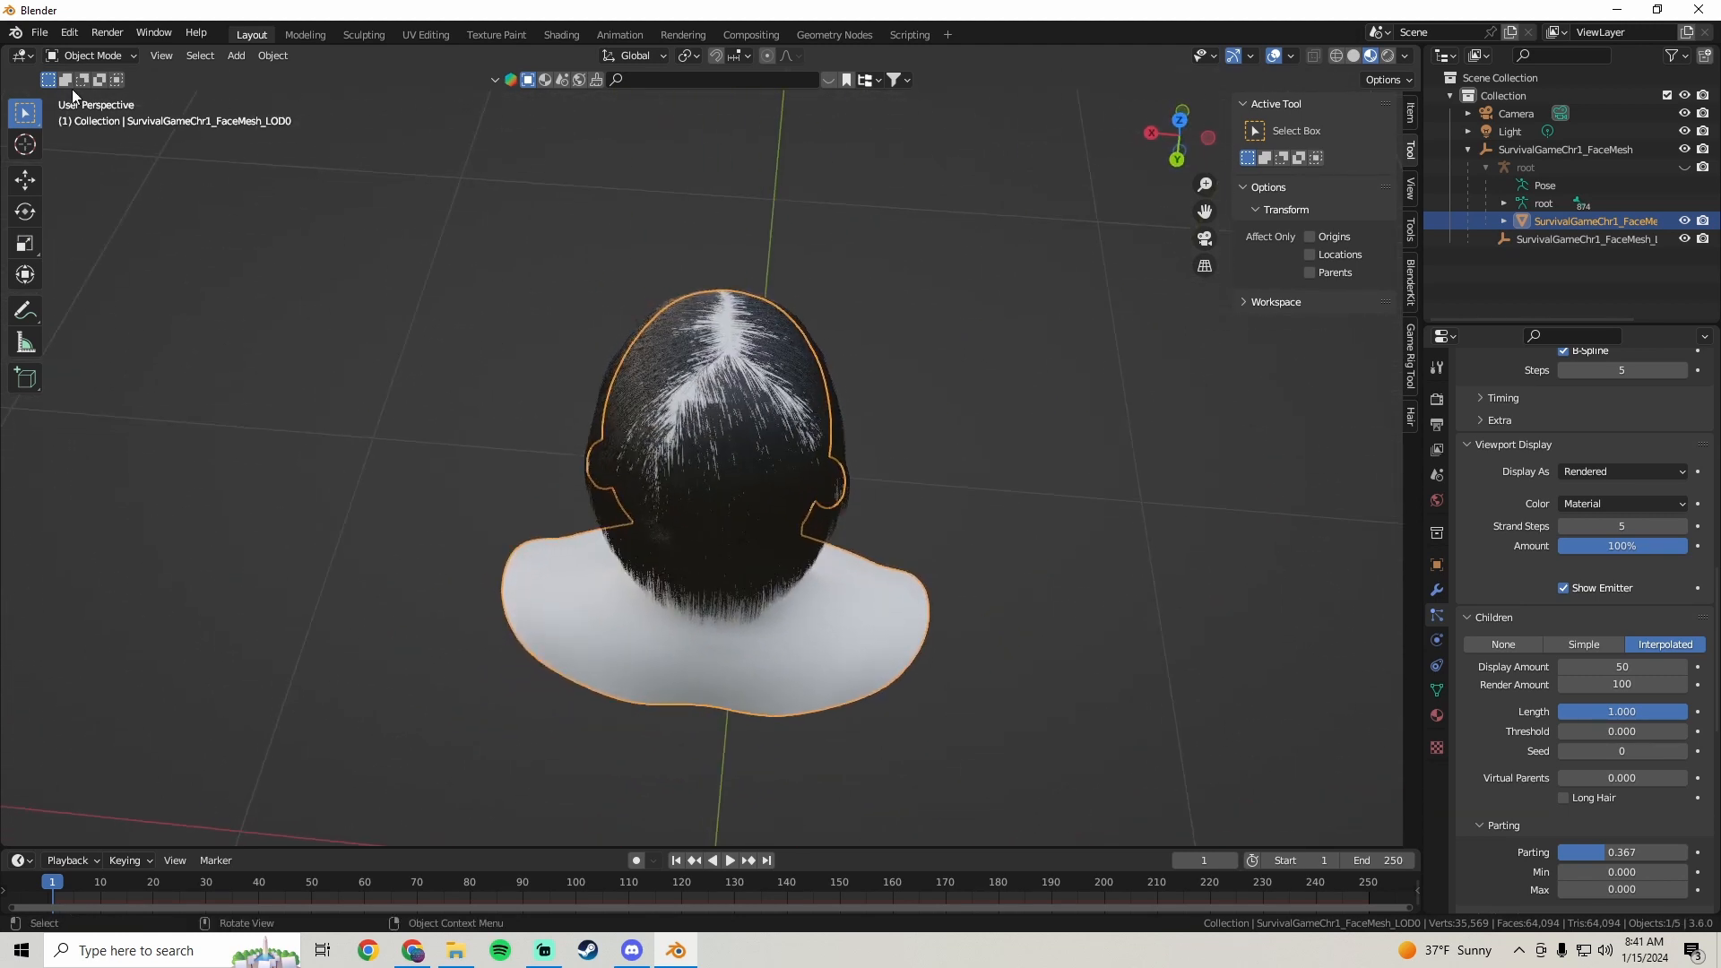
- Return the face mesh to Particle Edit and comb the back hair from the crown down toward both sides of the neck
{"action": "left_click", "coordinate": [94, 60]}
{"action": "left_click", "coordinate": [116, 194]}
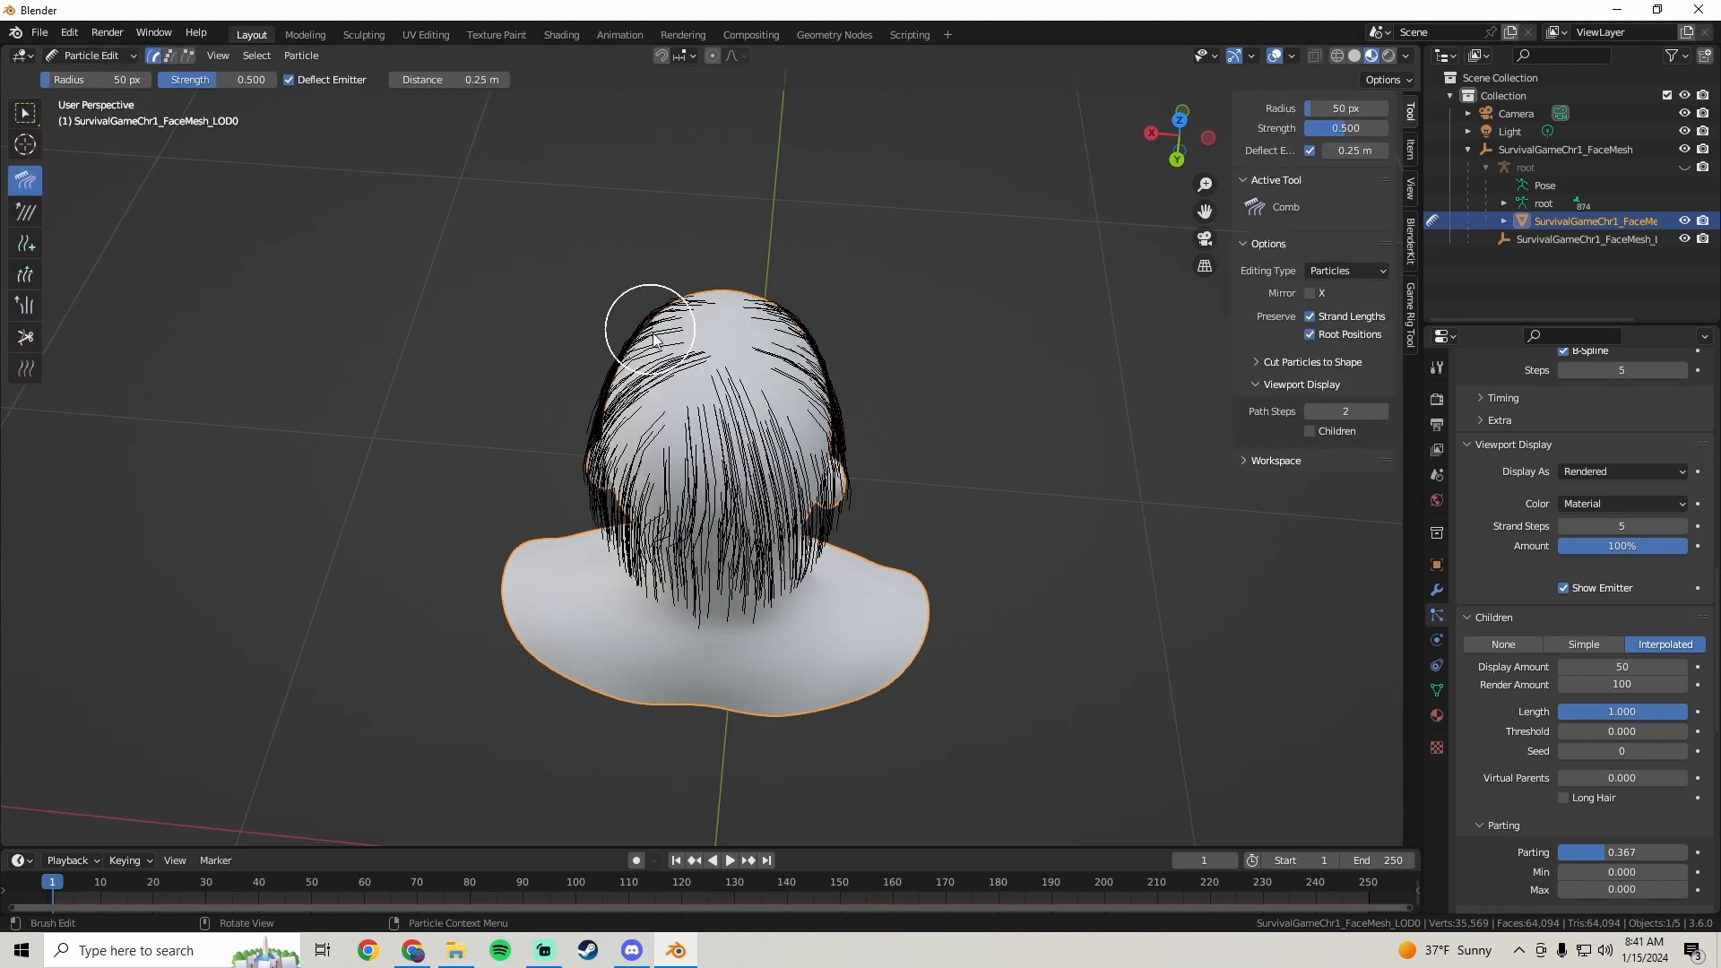
{"action": "middle_click_drag", "start_coordinate": [700, 446], "coordinate": [780, 387]}
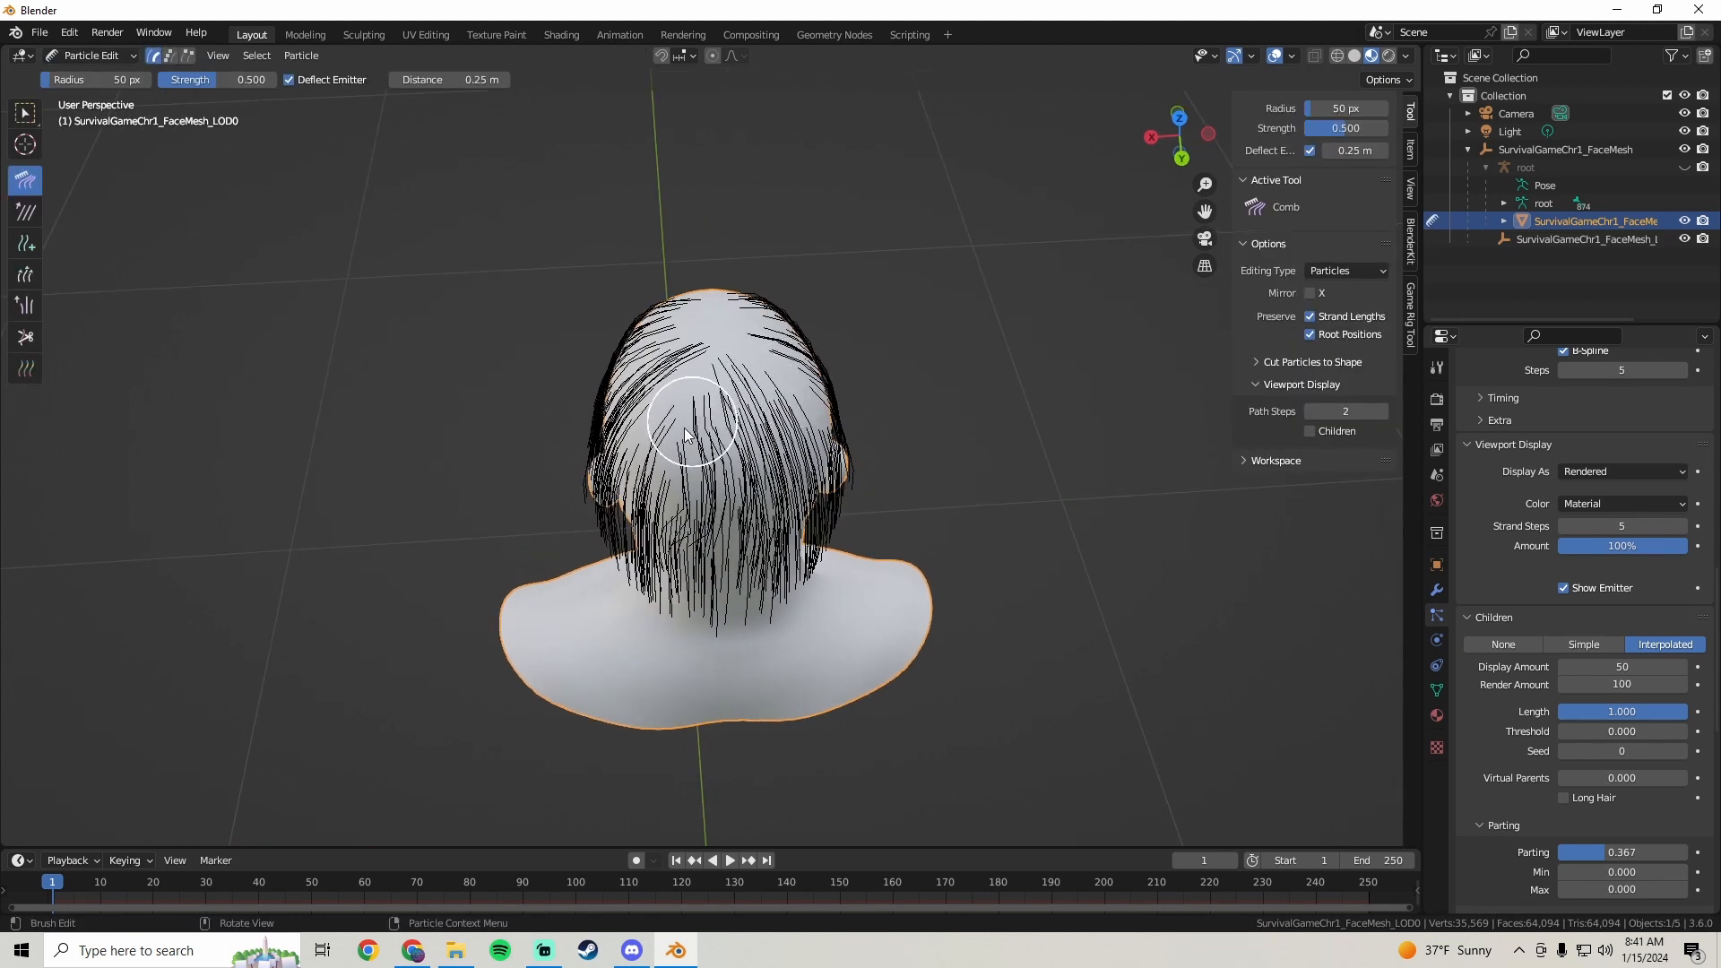
{"action": "mouse_move", "coordinate": [715, 398]}
{"action": "left_mouse_down"}
{"action": "mouse_move", "coordinate": [690, 448]}
{"action": "mouse_move", "coordinate": [720, 357]}
{"action": "mouse_move", "coordinate": [739, 414]}
{"action": "mouse_move", "coordinate": [699, 439]}
{"action": "mouse_move", "coordinate": [654, 524]}
{"action": "mouse_move", "coordinate": [721, 386]}
{"action": "mouse_move", "coordinate": [640, 536]}
{"action": "mouse_move", "coordinate": [717, 436]}
{"action": "mouse_move", "coordinate": [635, 539]}
{"action": "mouse_move", "coordinate": [731, 392]}
{"action": "mouse_move", "coordinate": [683, 550]}
{"action": "left_mouse_up"}
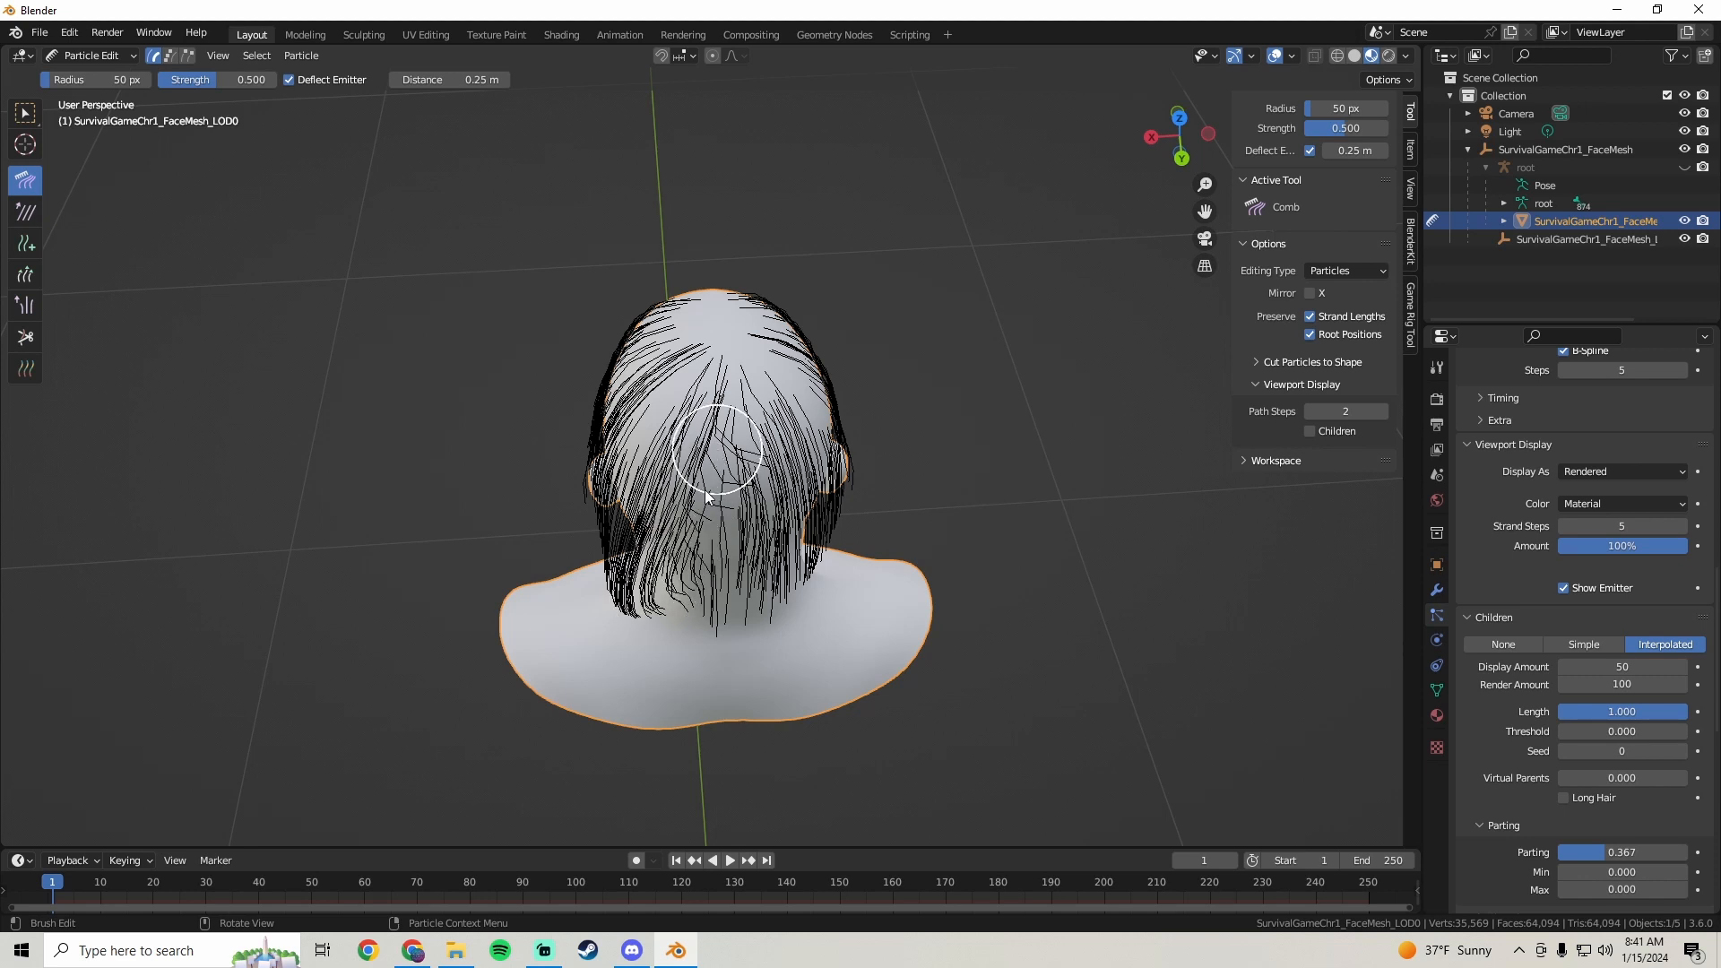
{"action": "mouse_move", "coordinate": [746, 455]}
{"action": "left_mouse_down"}
{"action": "mouse_move", "coordinate": [654, 628]}
{"action": "mouse_move", "coordinate": [711, 493]}
{"action": "mouse_move", "coordinate": [651, 652]}
{"action": "mouse_move", "coordinate": [825, 469]}
{"action": "mouse_move", "coordinate": [874, 599]}
{"action": "left_mouse_up"}
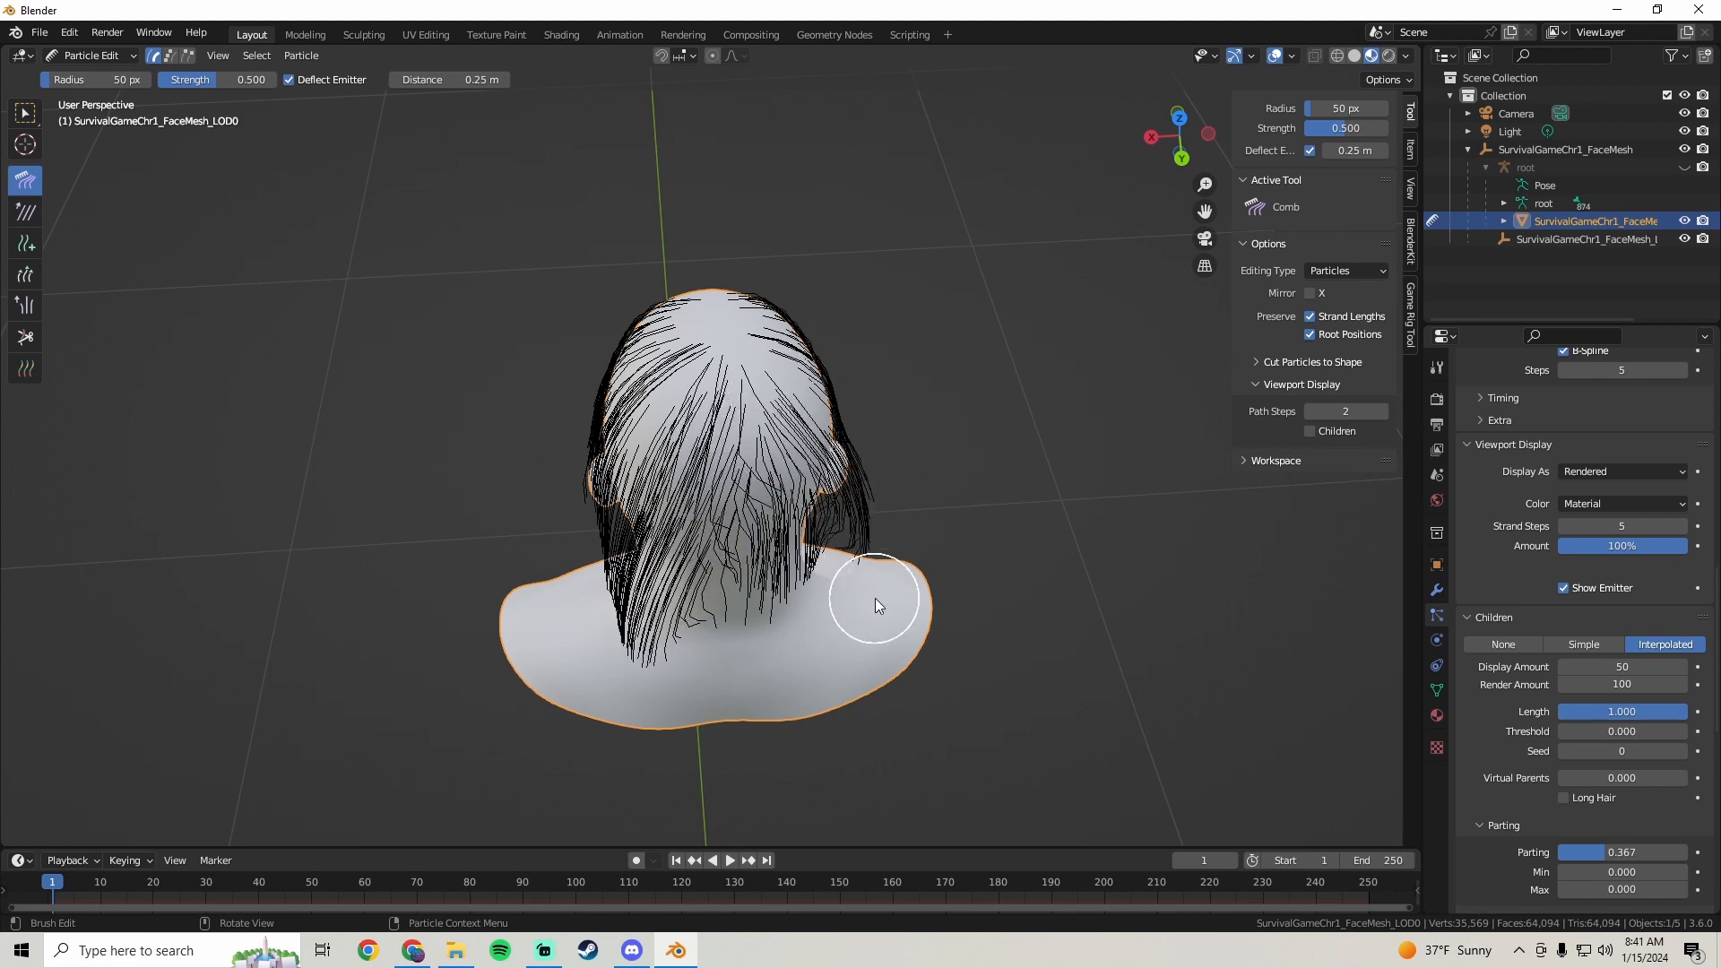
- Comb the strands at the middle of the back of the head straight down toward the nape
{"action": "middle_click_drag", "start_coordinate": [875, 598], "coordinate": [762, 448]}
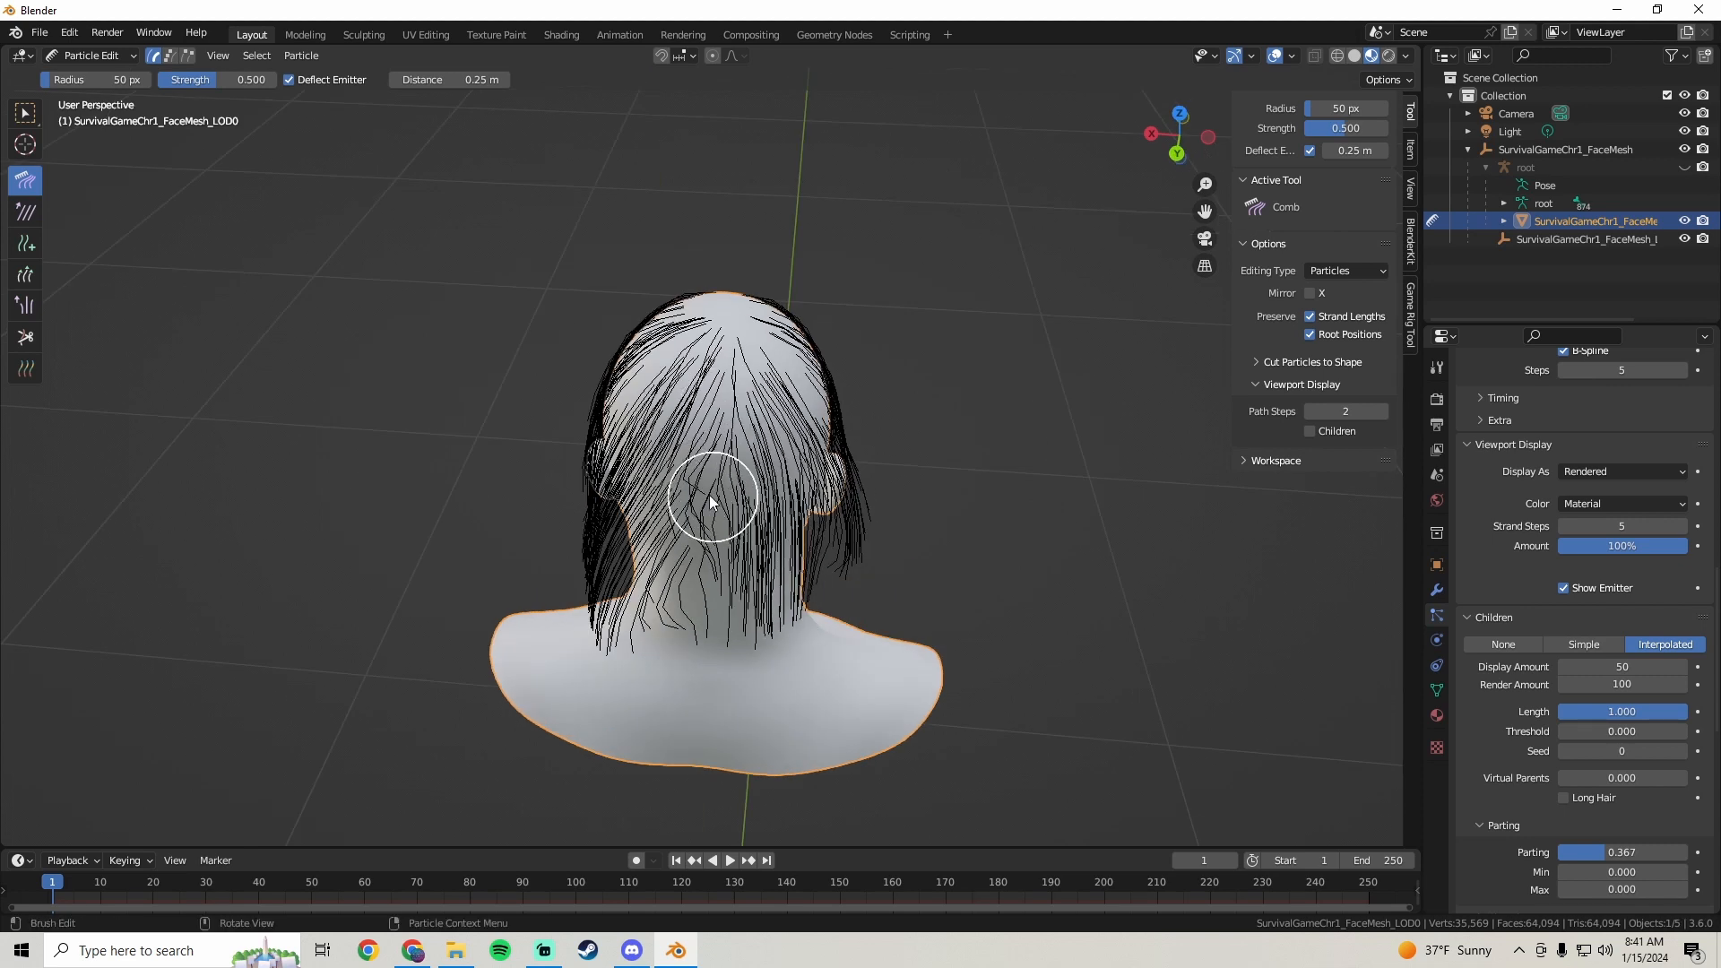
{"action": "left_click_drag", "start_coordinate": [710, 498], "coordinate": [700, 670]}
{"action": "mouse_move", "coordinate": [699, 672]}
{"action": "middle_mouse_down"}
{"action": "mouse_move", "coordinate": [697, 495]}
{"action": "mouse_move", "coordinate": [674, 461]}
{"action": "middle_mouse_up"}
{"action": "left_click_drag", "start_coordinate": [657, 442], "coordinate": [634, 644]}
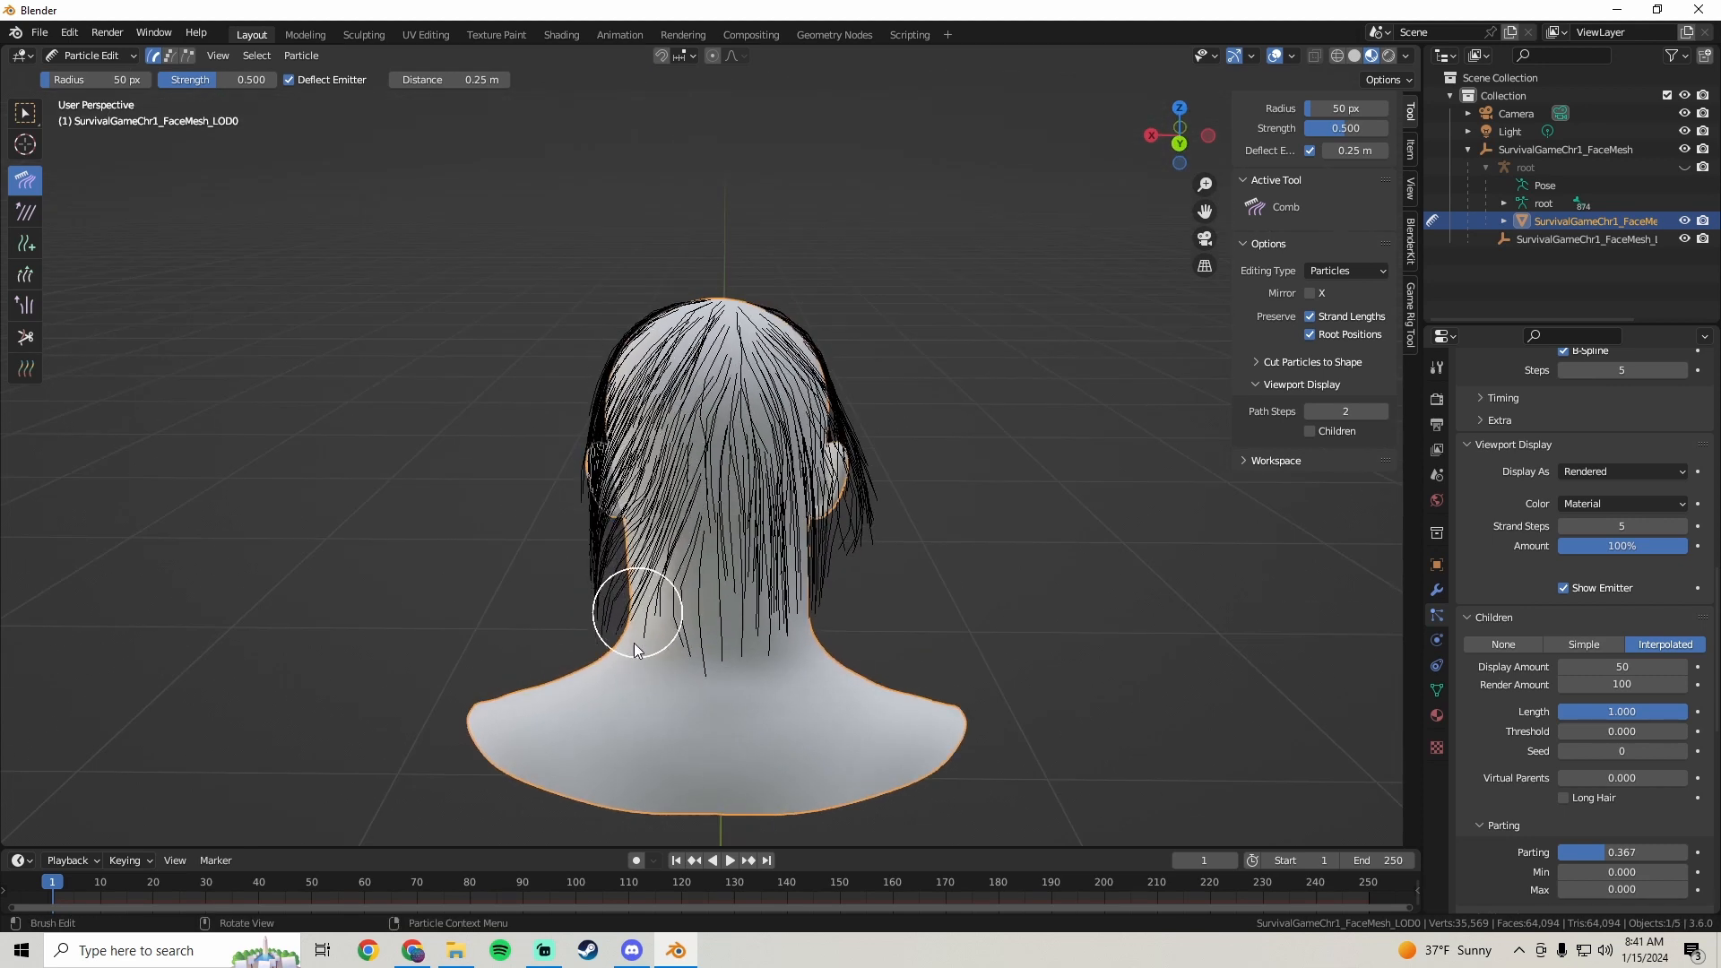
{"action": "left_click_drag", "start_coordinate": [778, 422], "coordinate": [751, 651]}
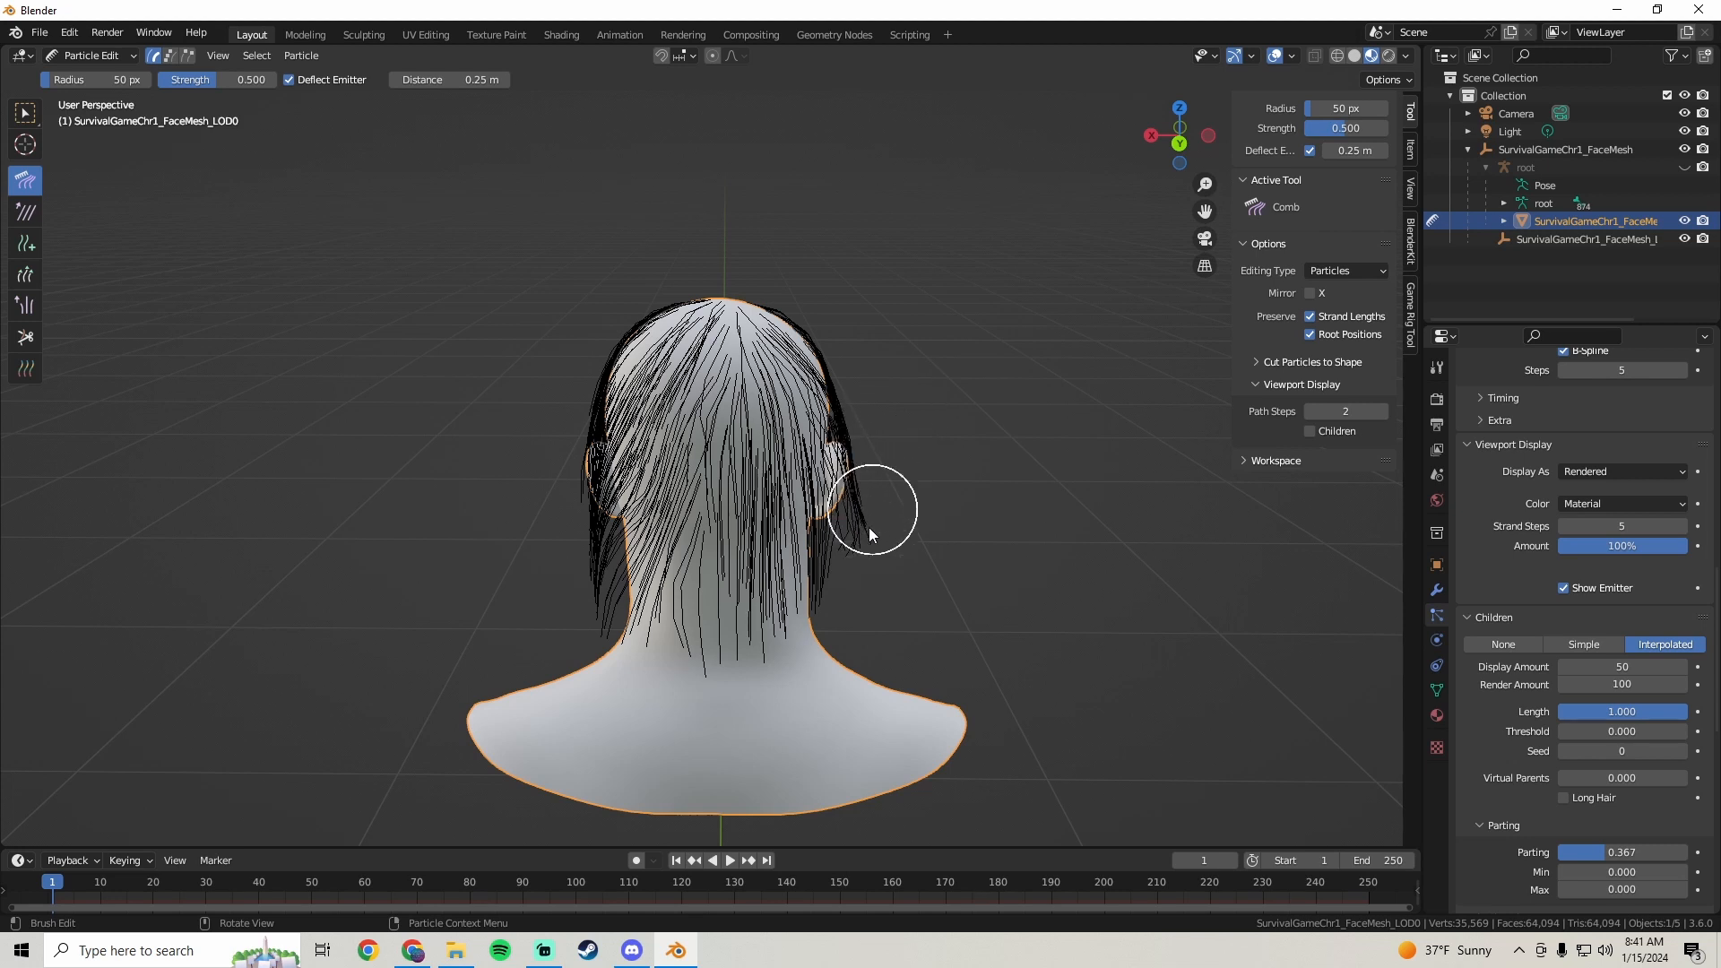
- Comb the hair behind and over the head's left ear straight down to even out the back
{"action": "mouse_move", "coordinate": [828, 619]}
{"action": "middle_mouse_down"}
{"action": "mouse_move", "coordinate": [884, 556]}
{"action": "mouse_move", "coordinate": [738, 383]}
{"action": "middle_mouse_up"}
{"action": "left_click_drag", "start_coordinate": [738, 384], "coordinate": [712, 556]}
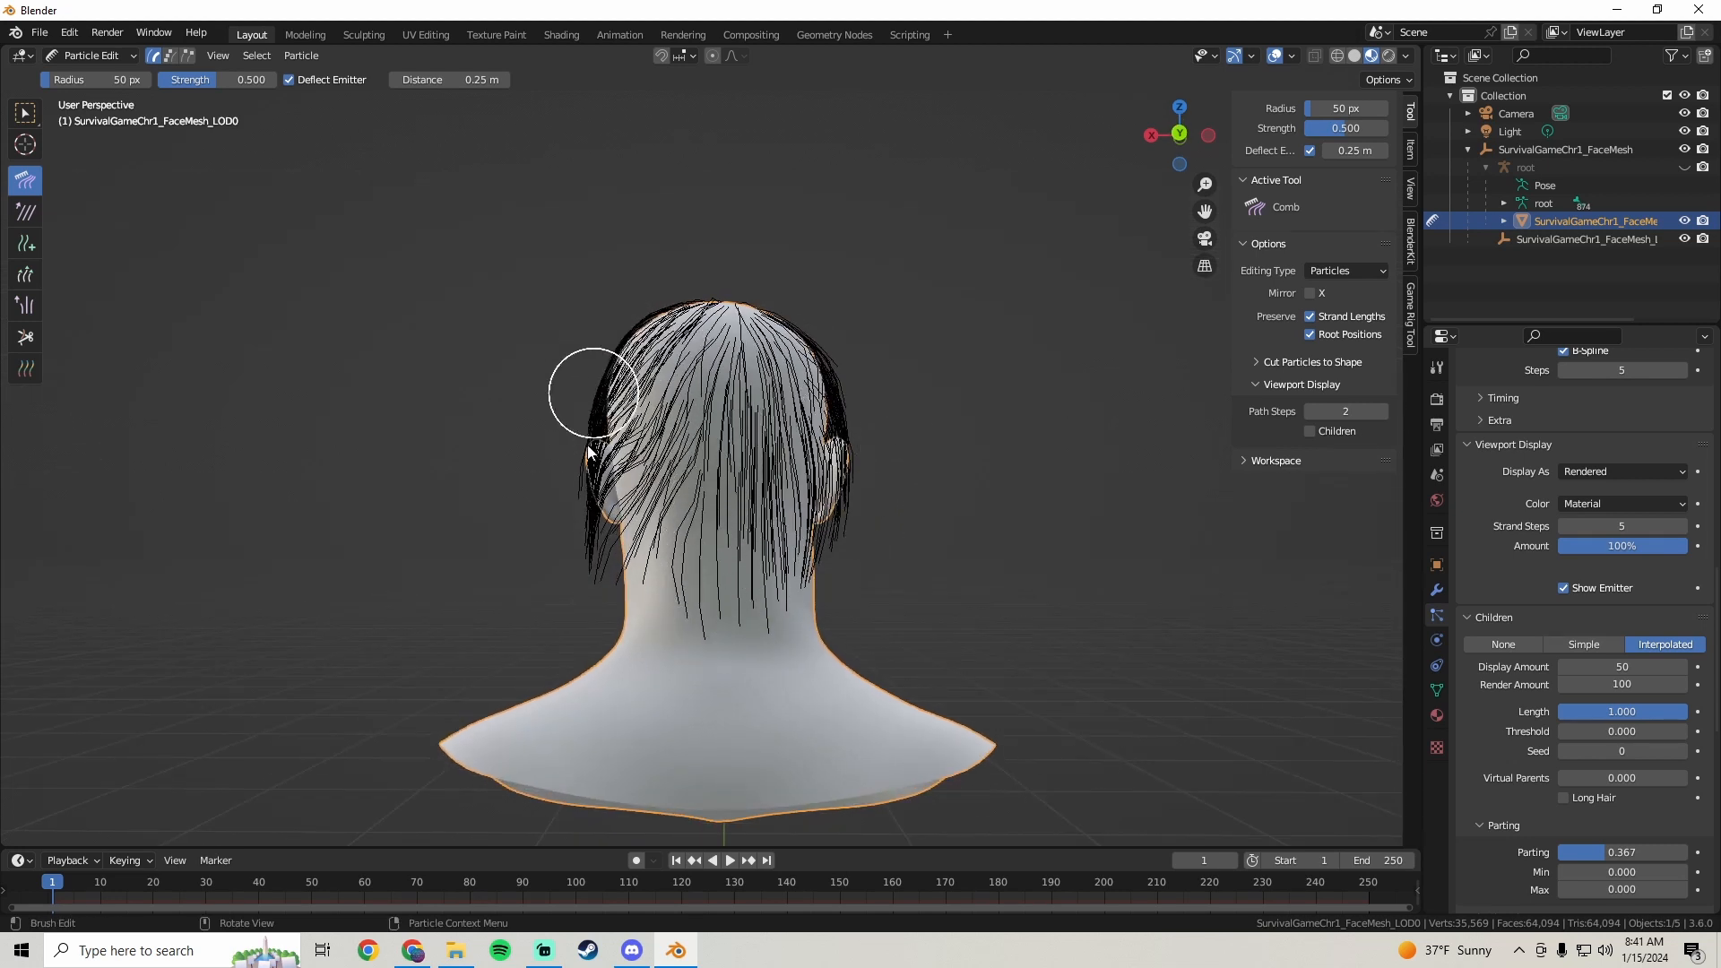
{"action": "left_click_drag", "start_coordinate": [584, 388], "coordinate": [584, 603]}
{"action": "left_click_drag", "start_coordinate": [650, 384], "coordinate": [674, 599]}
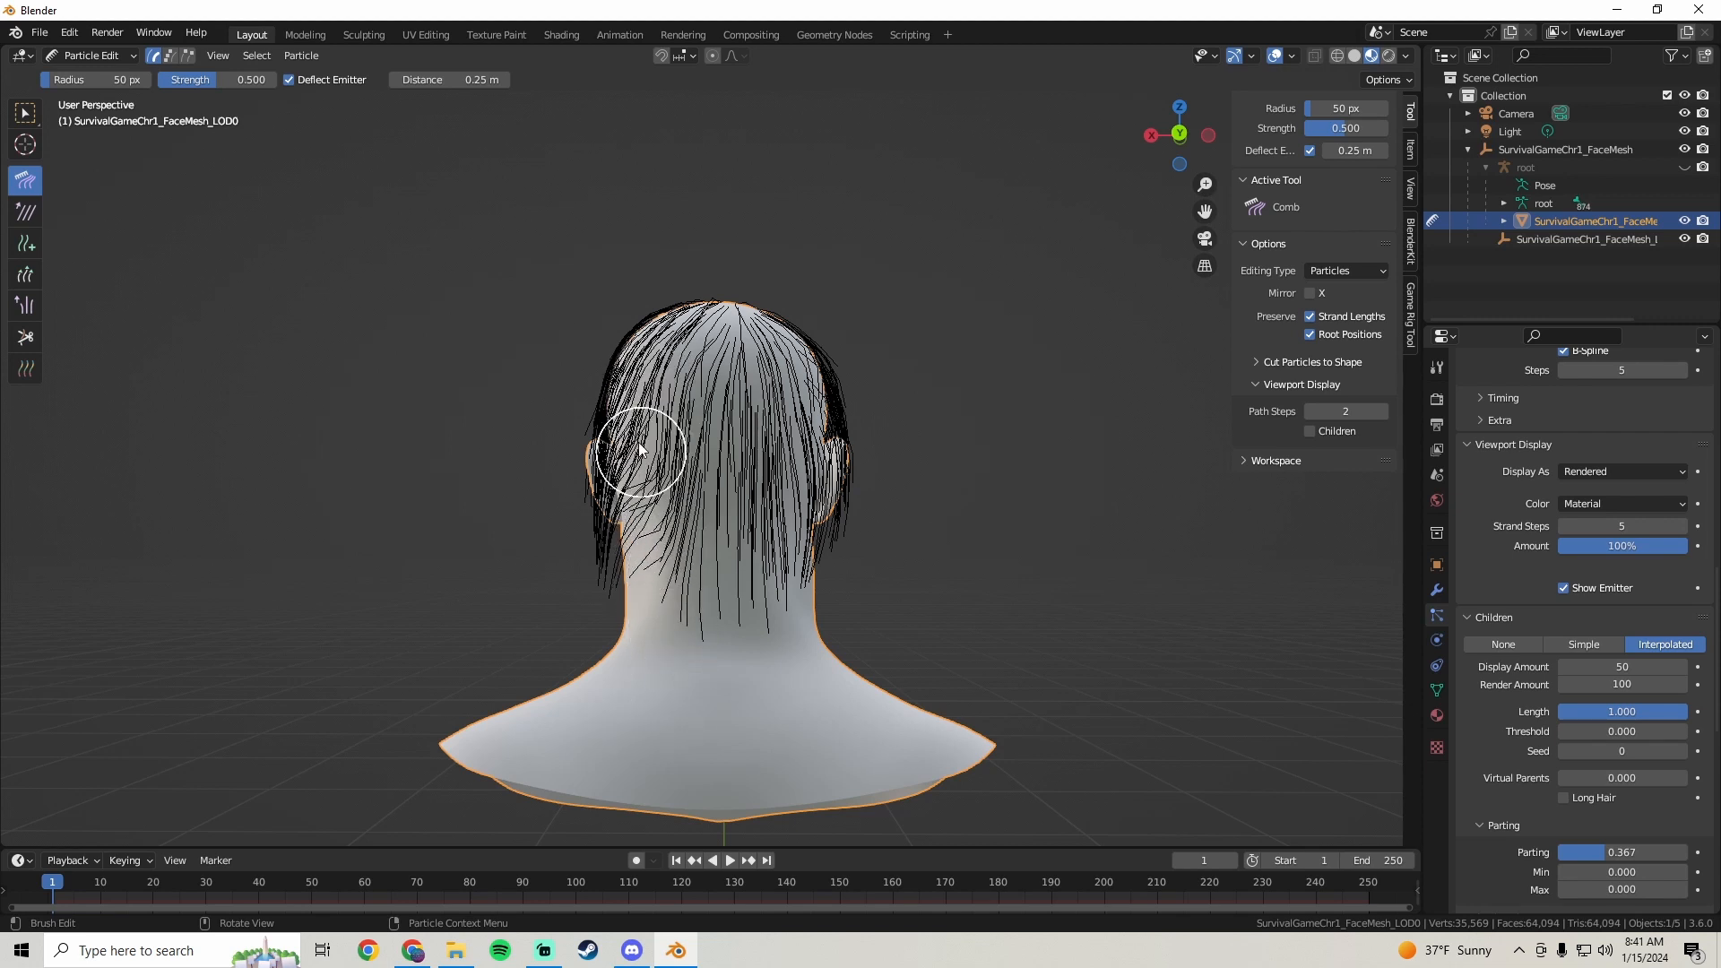
{"action": "left_click_drag", "start_coordinate": [635, 430], "coordinate": [645, 599]}
{"action": "left_click_drag", "start_coordinate": [578, 441], "coordinate": [605, 632]}
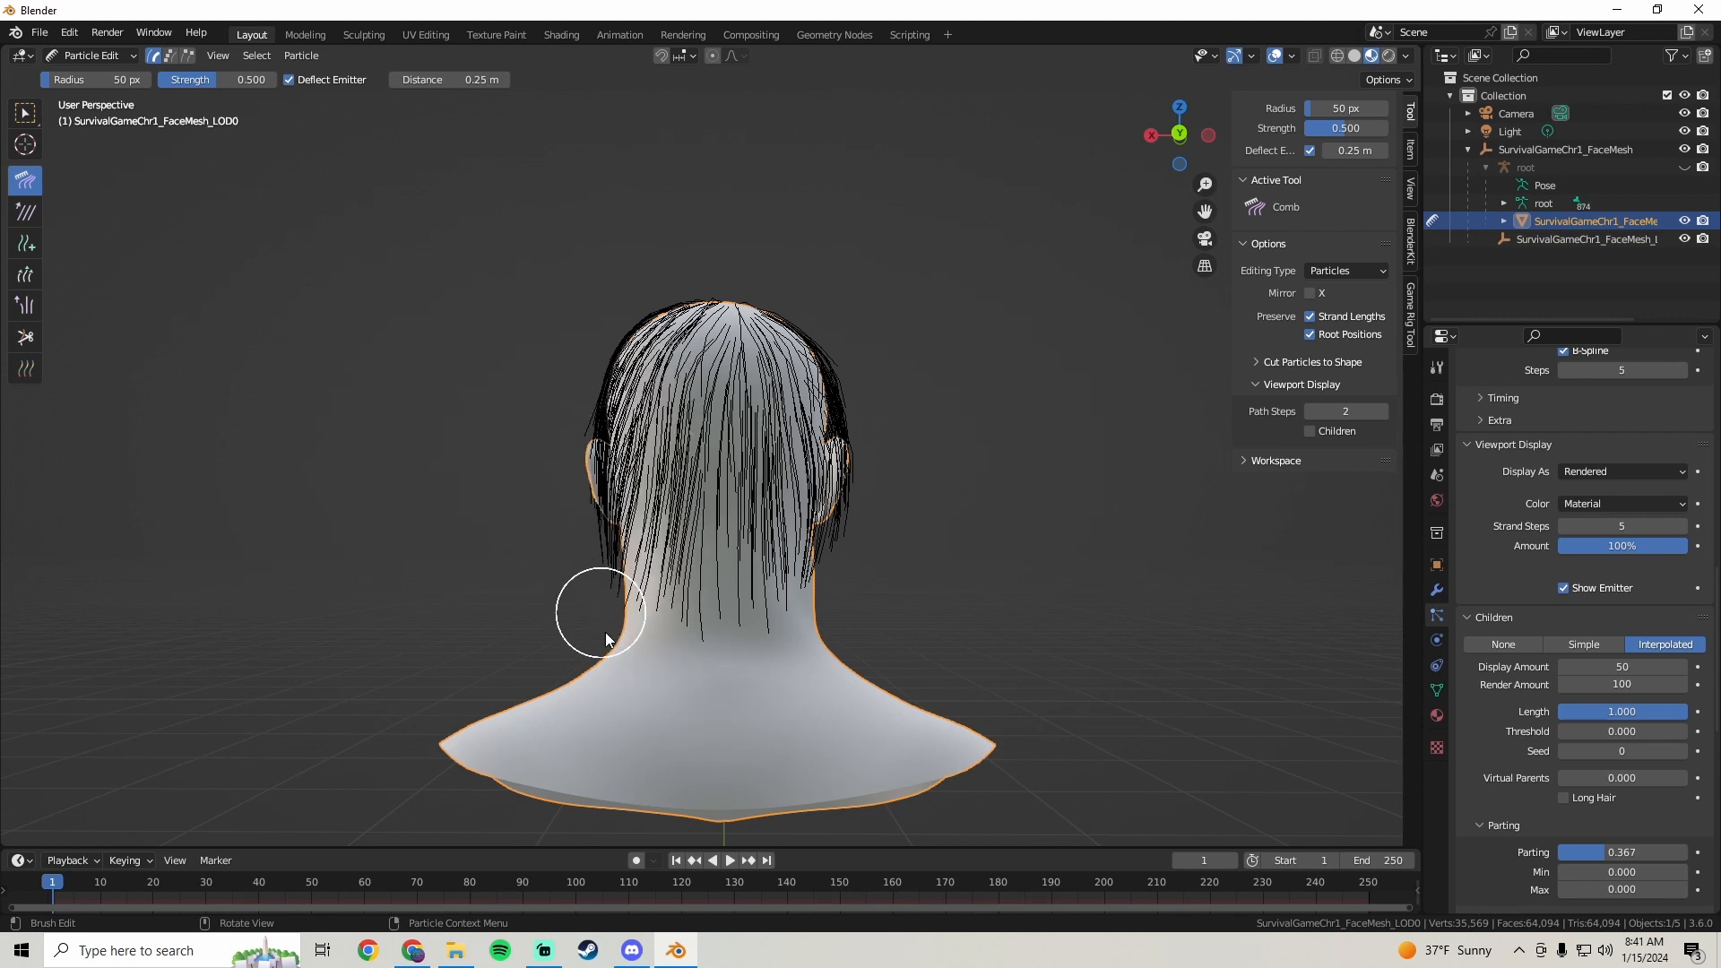
- Switch to Object Mode and check the combed hair's scalp coverage from behind and above
{"action": "middle_click_drag", "start_coordinate": [705, 633], "coordinate": [679, 538]}
{"action": "left_click", "coordinate": [133, 55]}
{"action": "left_click", "coordinate": [113, 79]}
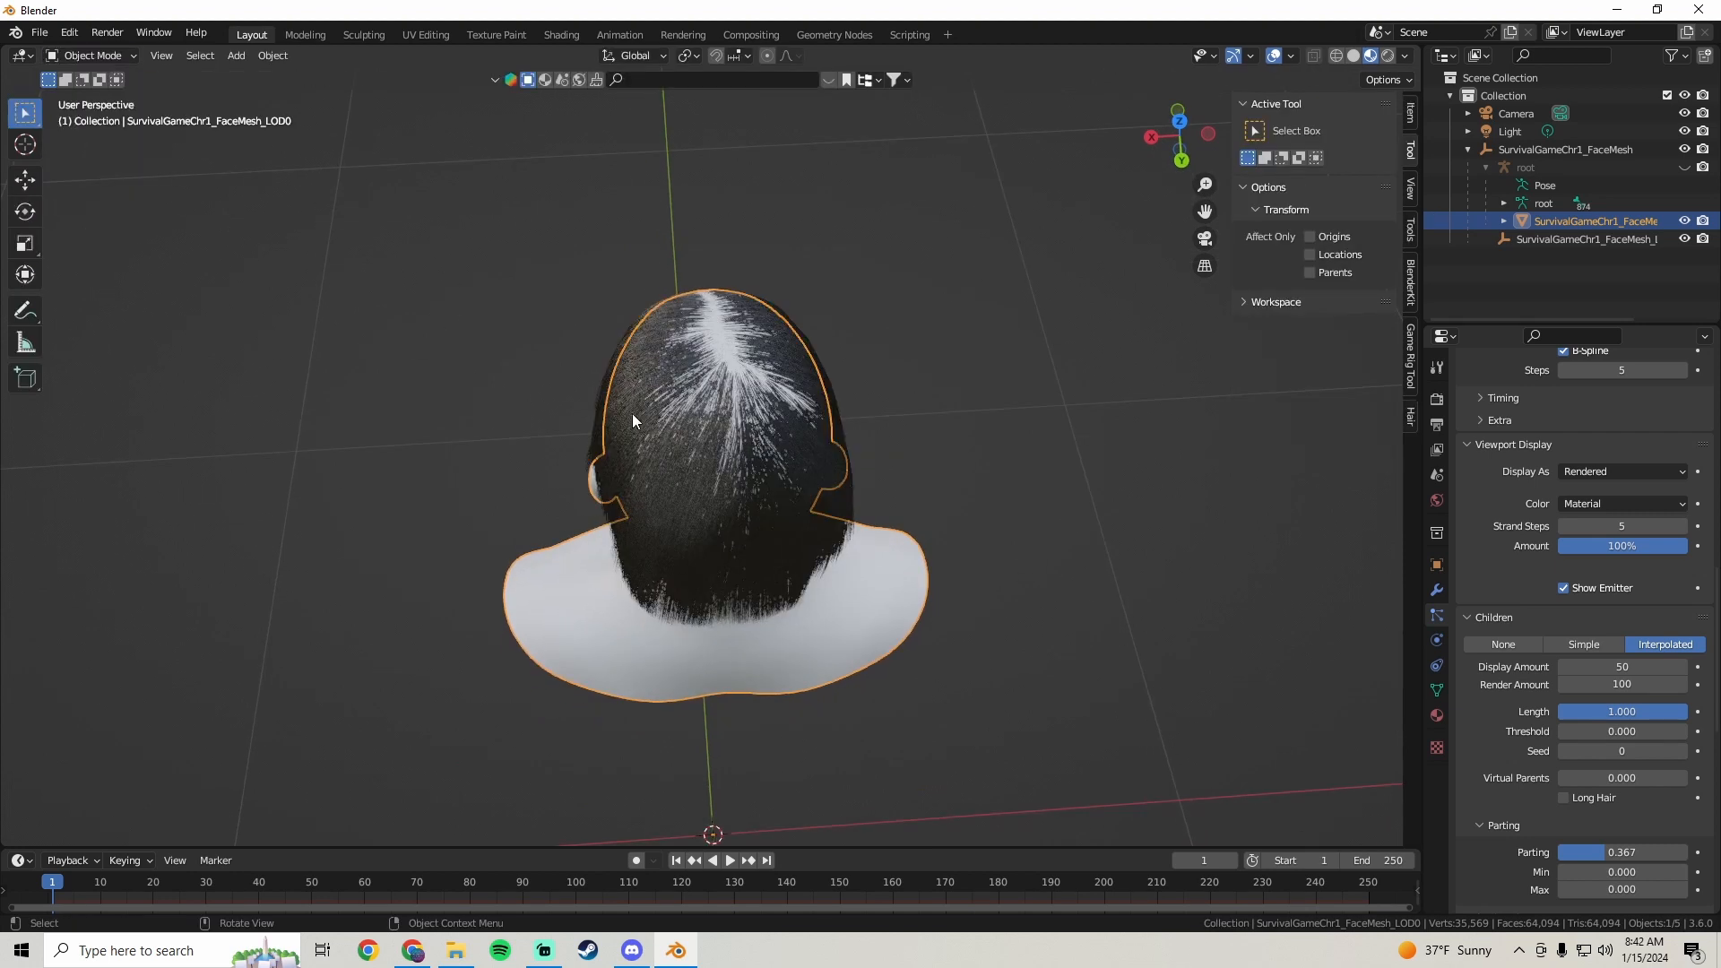
{"action": "middle_click_drag", "start_coordinate": [632, 413], "coordinate": [806, 392]}
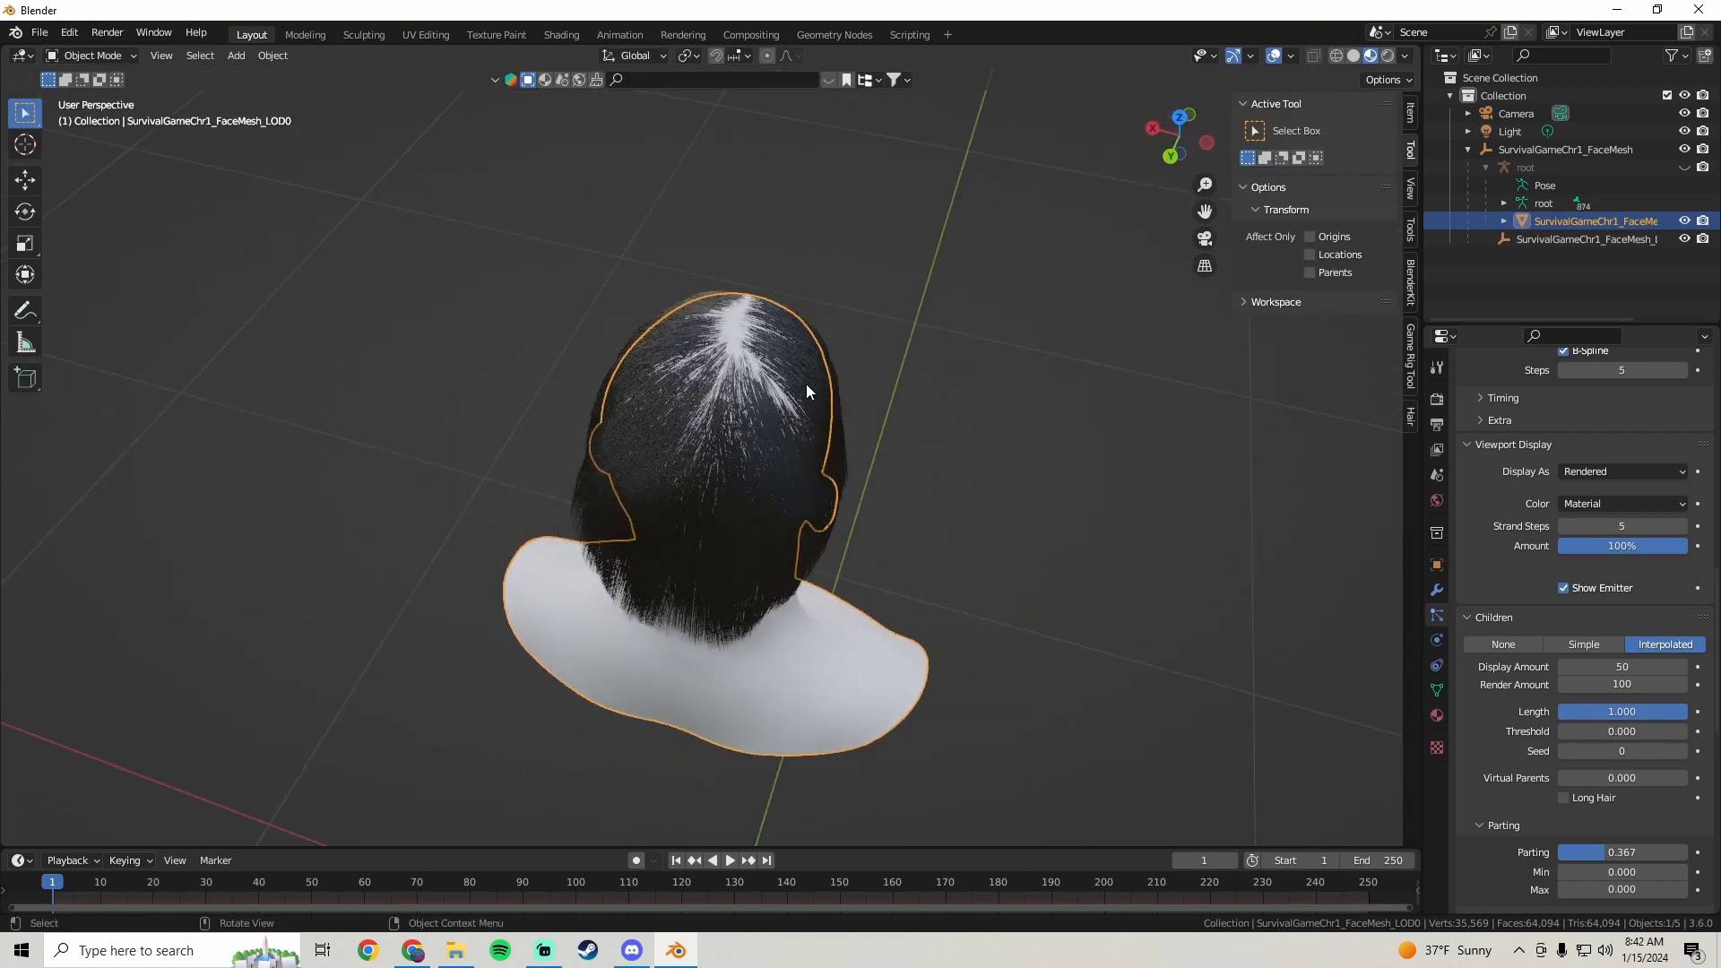
- Return to Particle Edit and comb the hair on the right side of the head down past the ear
{"action": "left_click", "coordinate": [89, 58]}
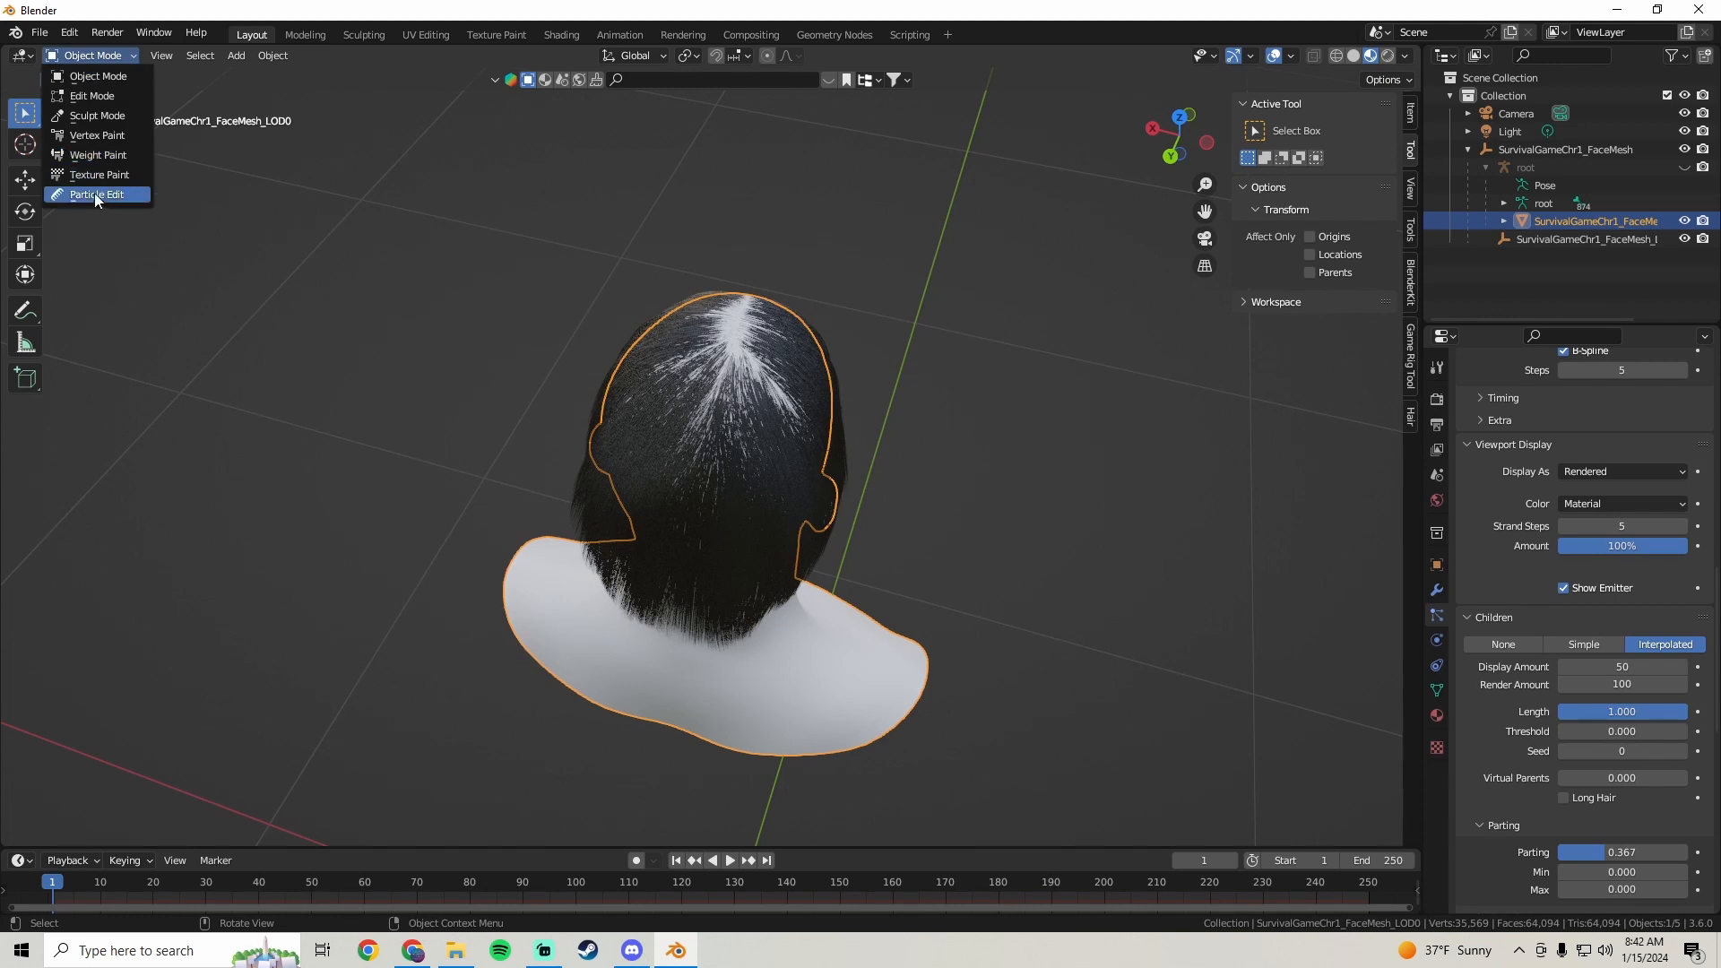
{"action": "left_click", "coordinate": [100, 195]}
{"action": "middle_click_drag", "start_coordinate": [840, 508], "coordinate": [768, 468]}
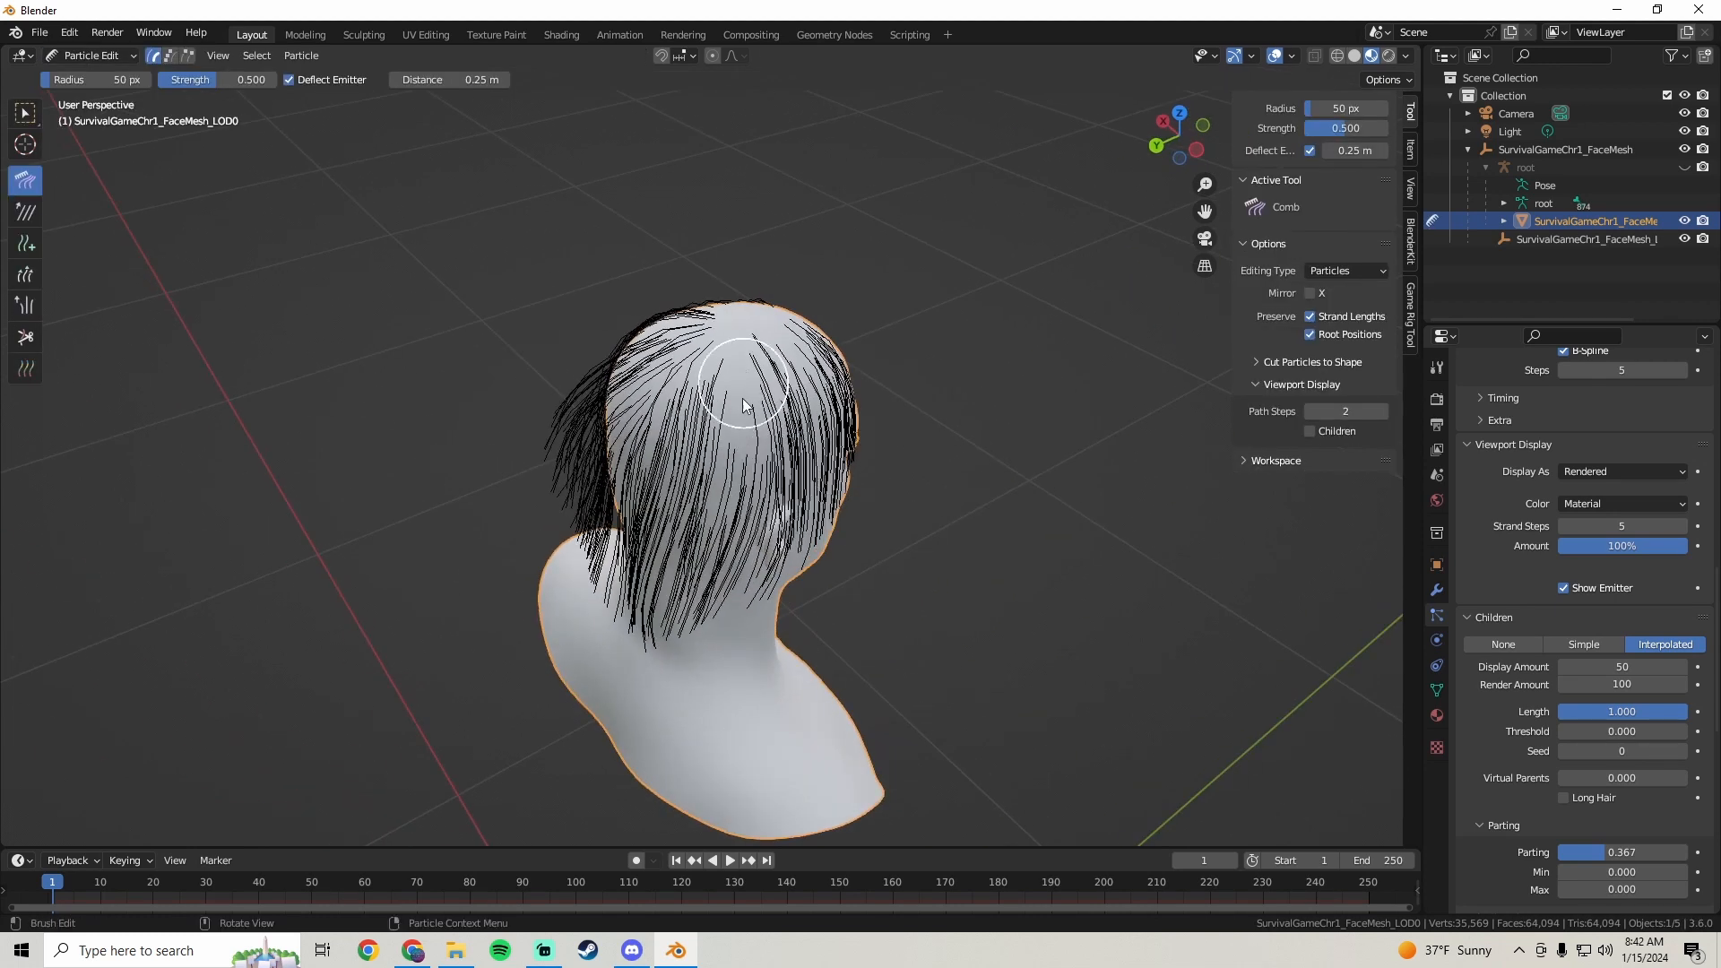
{"action": "mouse_move", "coordinate": [784, 380]}
{"action": "left_mouse_down"}
{"action": "mouse_move", "coordinate": [755, 419]}
{"action": "mouse_move", "coordinate": [730, 575]}
{"action": "mouse_move", "coordinate": [769, 403]}
{"action": "mouse_move", "coordinate": [743, 647]}
{"action": "left_mouse_up"}
{"action": "mouse_move", "coordinate": [744, 647]}
{"action": "middle_mouse_down"}
{"action": "mouse_move", "coordinate": [760, 401]}
{"action": "mouse_move", "coordinate": [724, 477]}
{"action": "middle_mouse_up"}
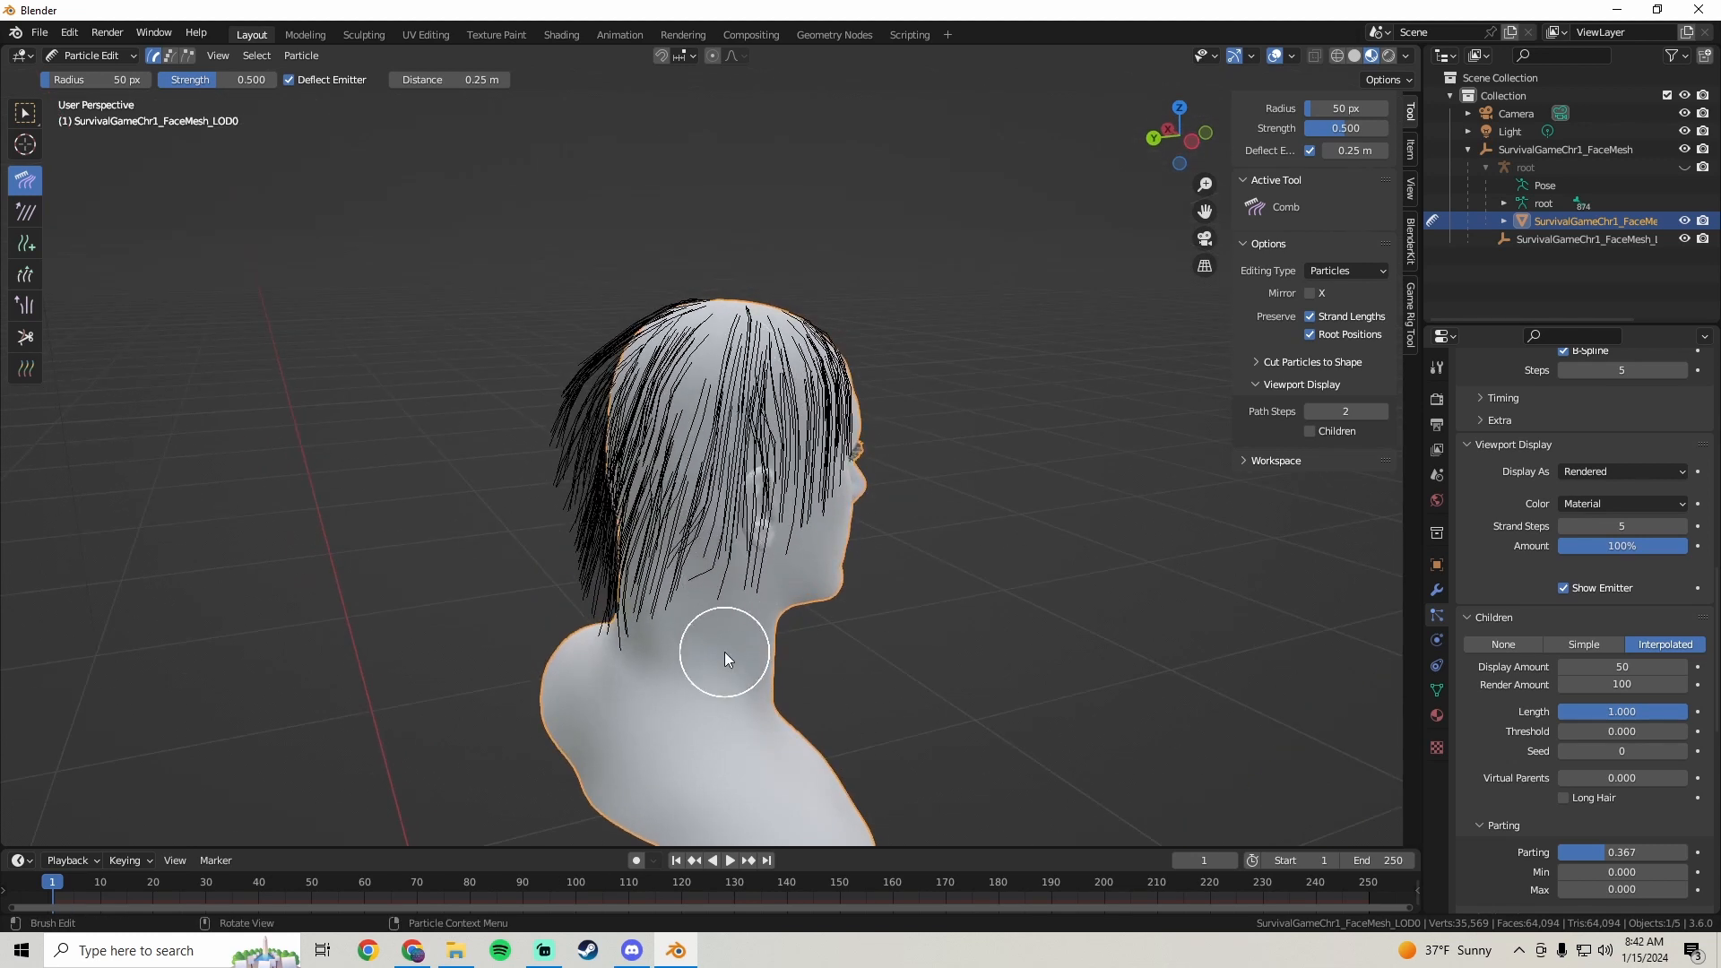
{"action": "middle_click_drag", "start_coordinate": [725, 652], "coordinate": [705, 487]}
- Switch to Object Mode and inspect the bare parting line and crown from above
{"action": "middle_click_drag", "start_coordinate": [658, 631], "coordinate": [735, 466]}
{"action": "left_click", "coordinate": [90, 55]}
{"action": "left_click", "coordinate": [98, 76]}
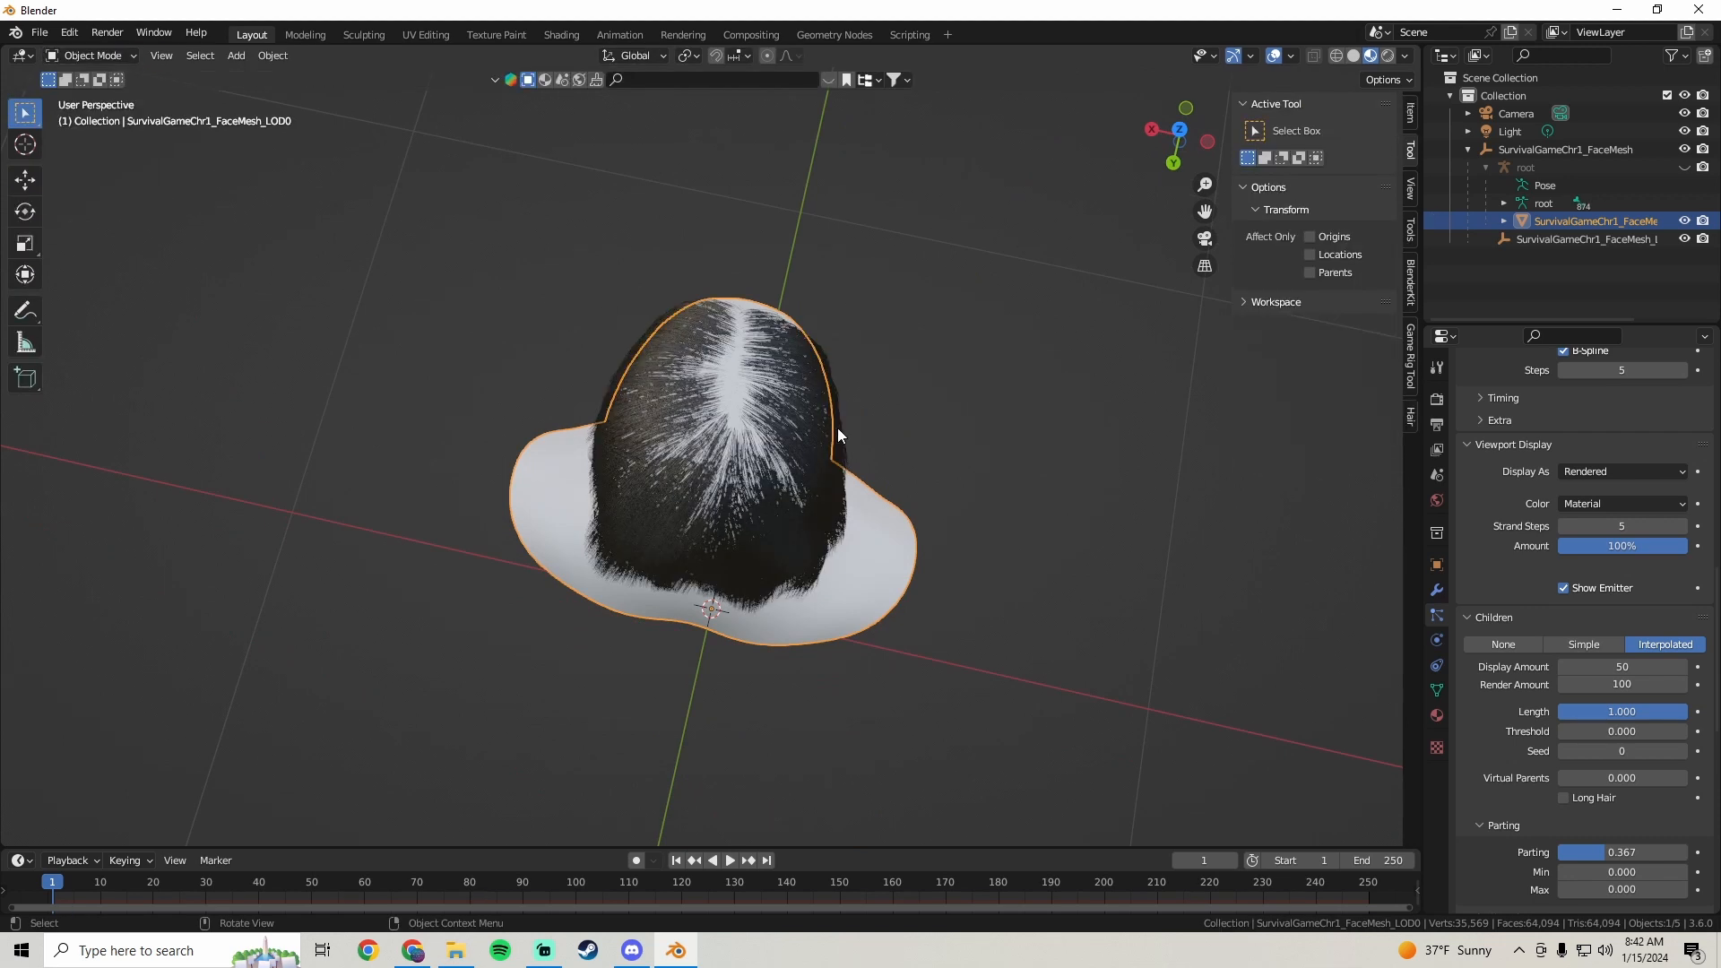
{"action": "middle_click_drag", "start_coordinate": [837, 427], "coordinate": [963, 430]}
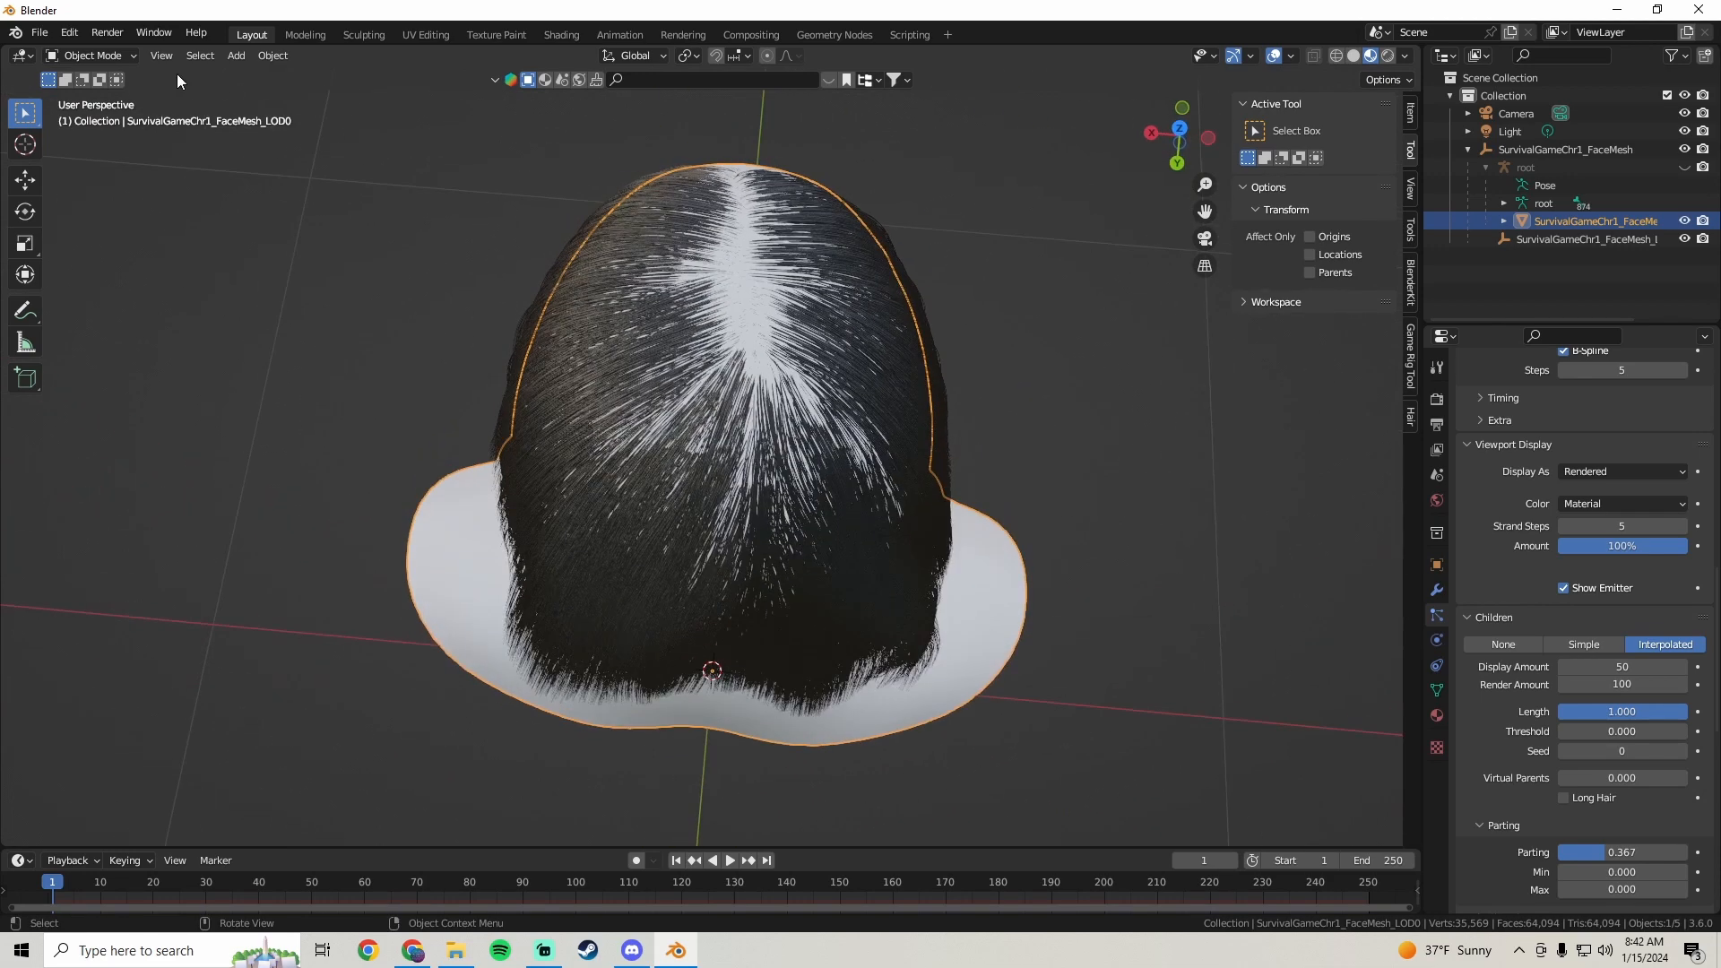
- Return to Particle Edit and activate the Add brush over the top of the scalp
{"action": "left_click", "coordinate": [61, 53]}
{"action": "left_click", "coordinate": [89, 193]}
{"action": "middle_click_drag", "start_coordinate": [807, 359], "coordinate": [593, 328]}
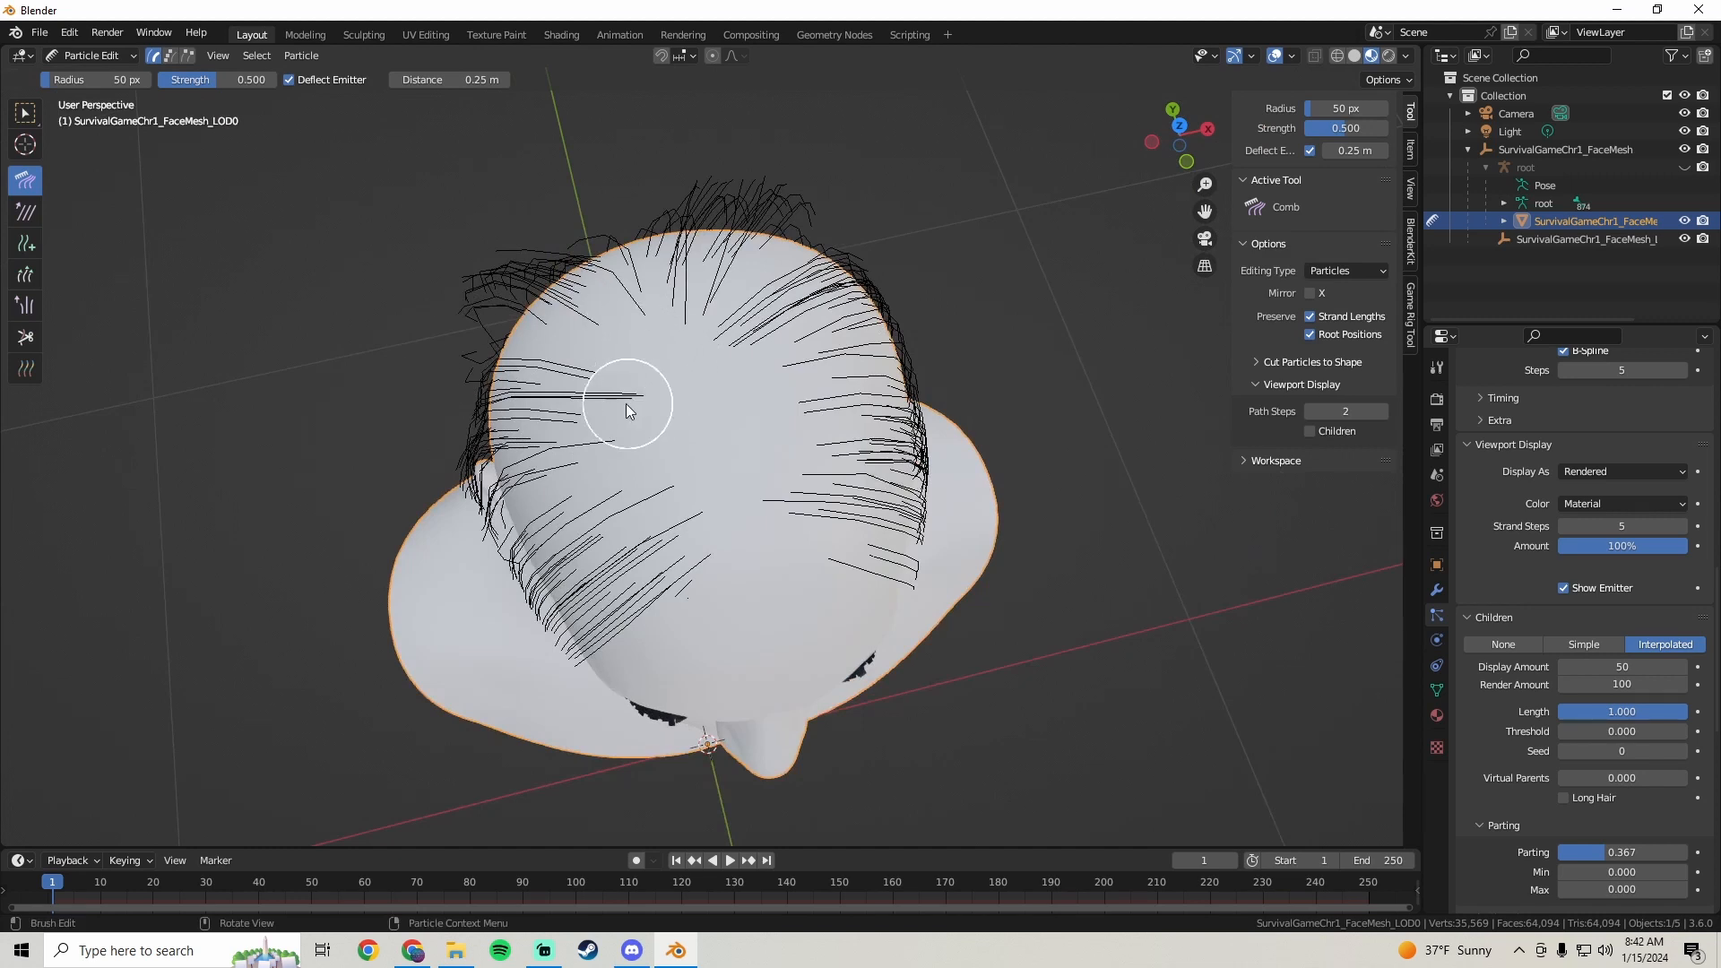
{"action": "left_click", "coordinate": [24, 244]}
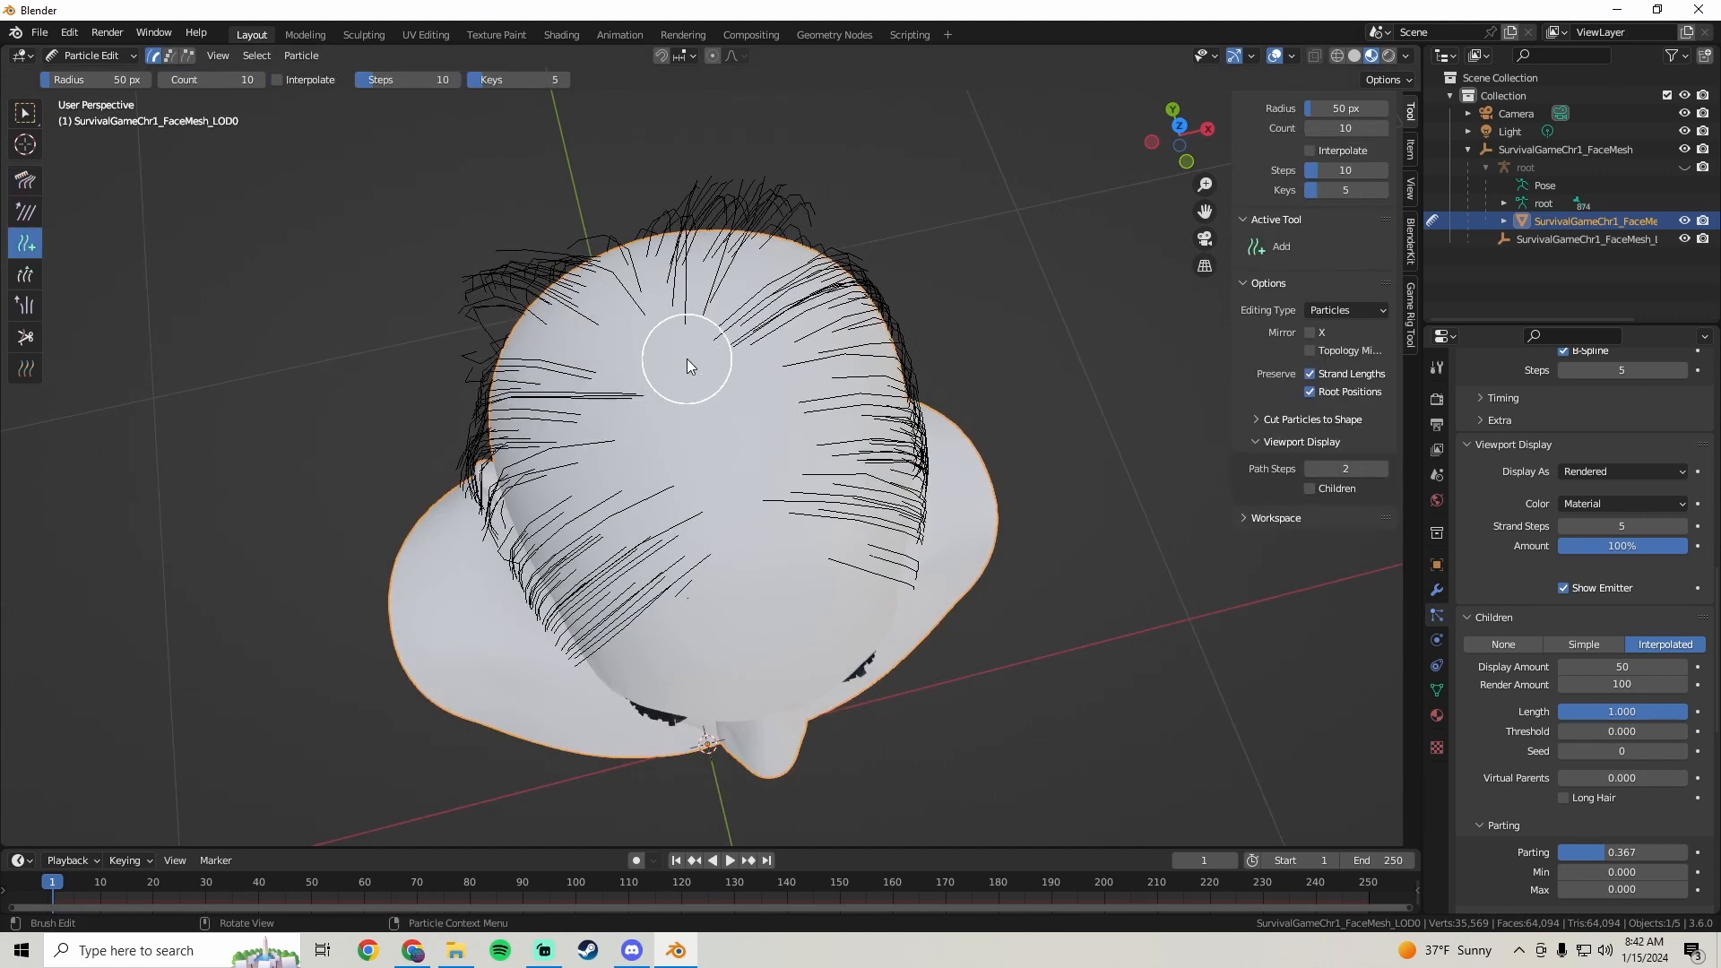
- Try to add strands across the top of the scalp with an Add brush count of 10
{"action": "left_click", "coordinate": [1345, 134]}
{"action": "middle_click_drag", "start_coordinate": [846, 355], "coordinate": [903, 265]}
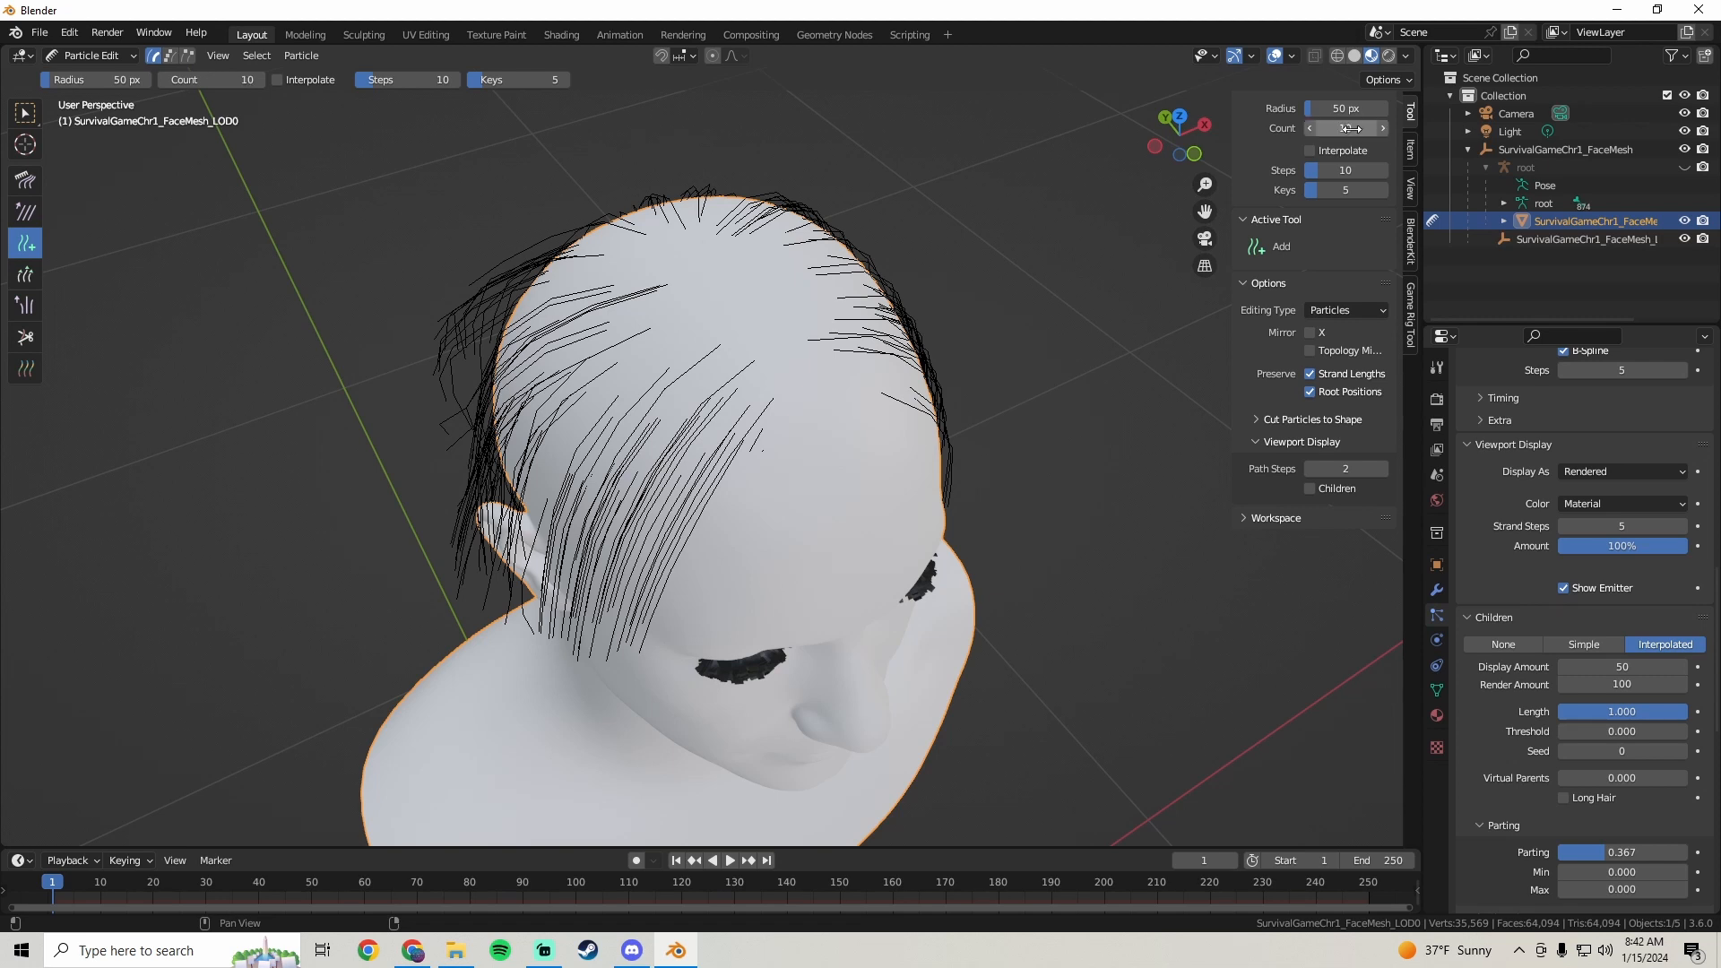
{"action": "left_click_drag", "start_coordinate": [689, 272], "coordinate": [783, 273]}
{"action": "mouse_move", "coordinate": [783, 272]}
{"action": "middle_mouse_down"}
{"action": "mouse_move", "coordinate": [833, 323]}
{"action": "mouse_move", "coordinate": [819, 270]}
{"action": "middle_mouse_up"}
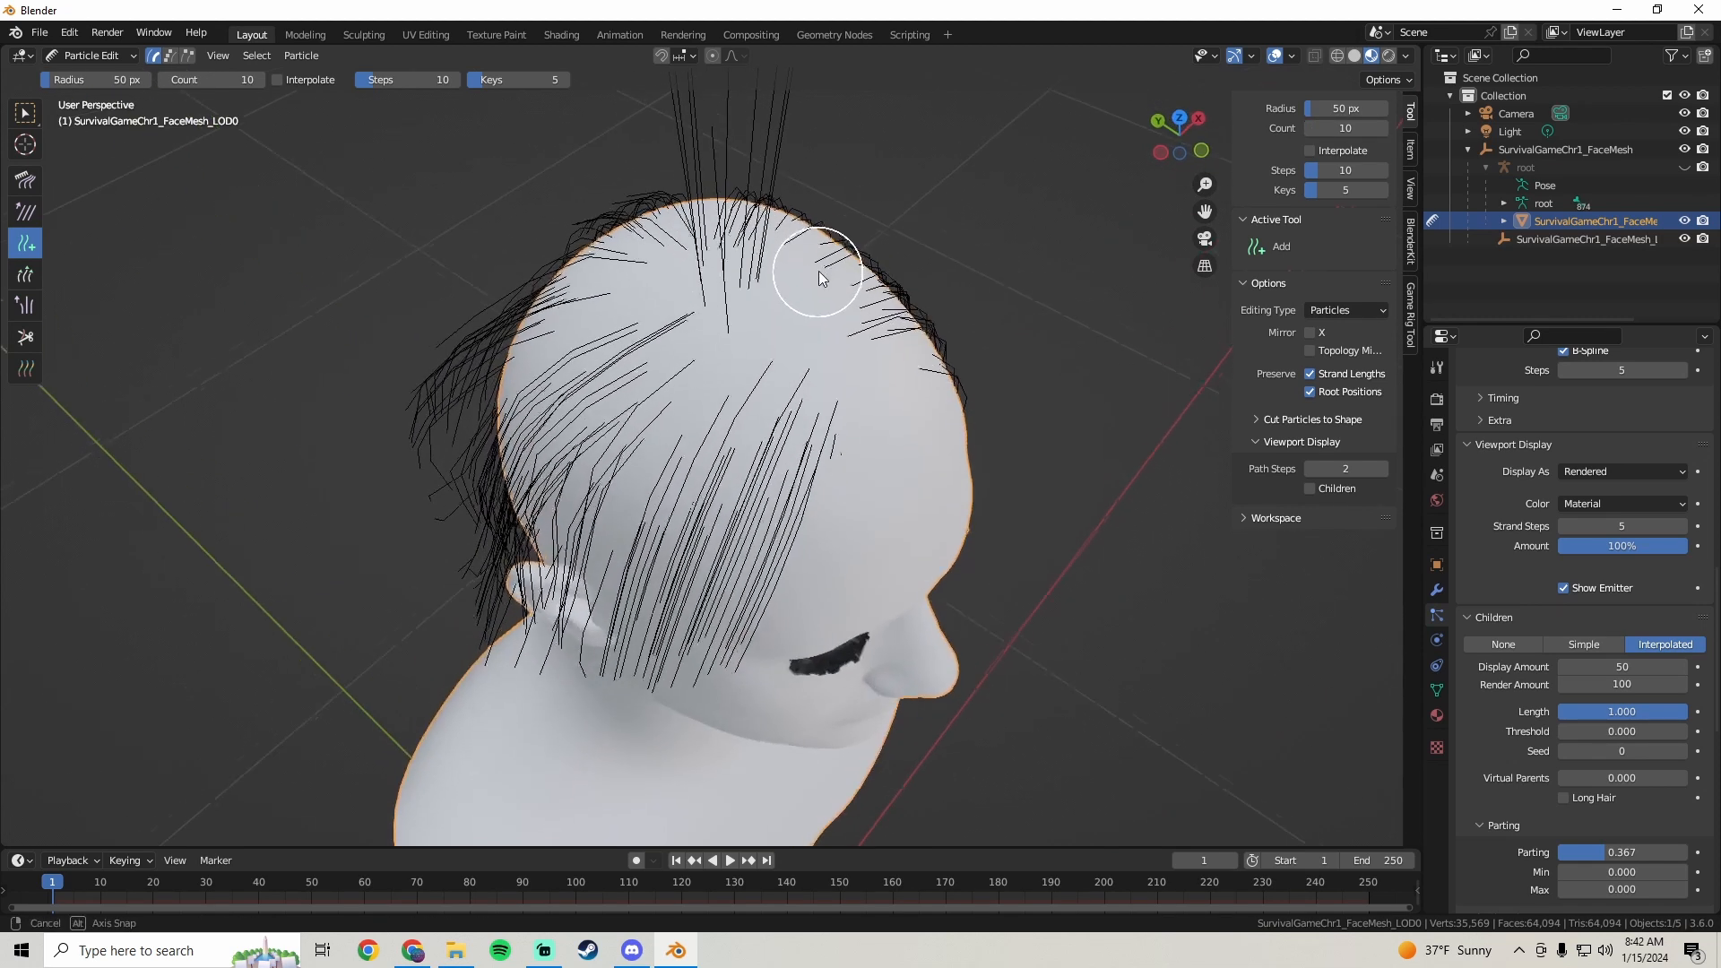
{"action": "key", "text": "ctrl+z"}
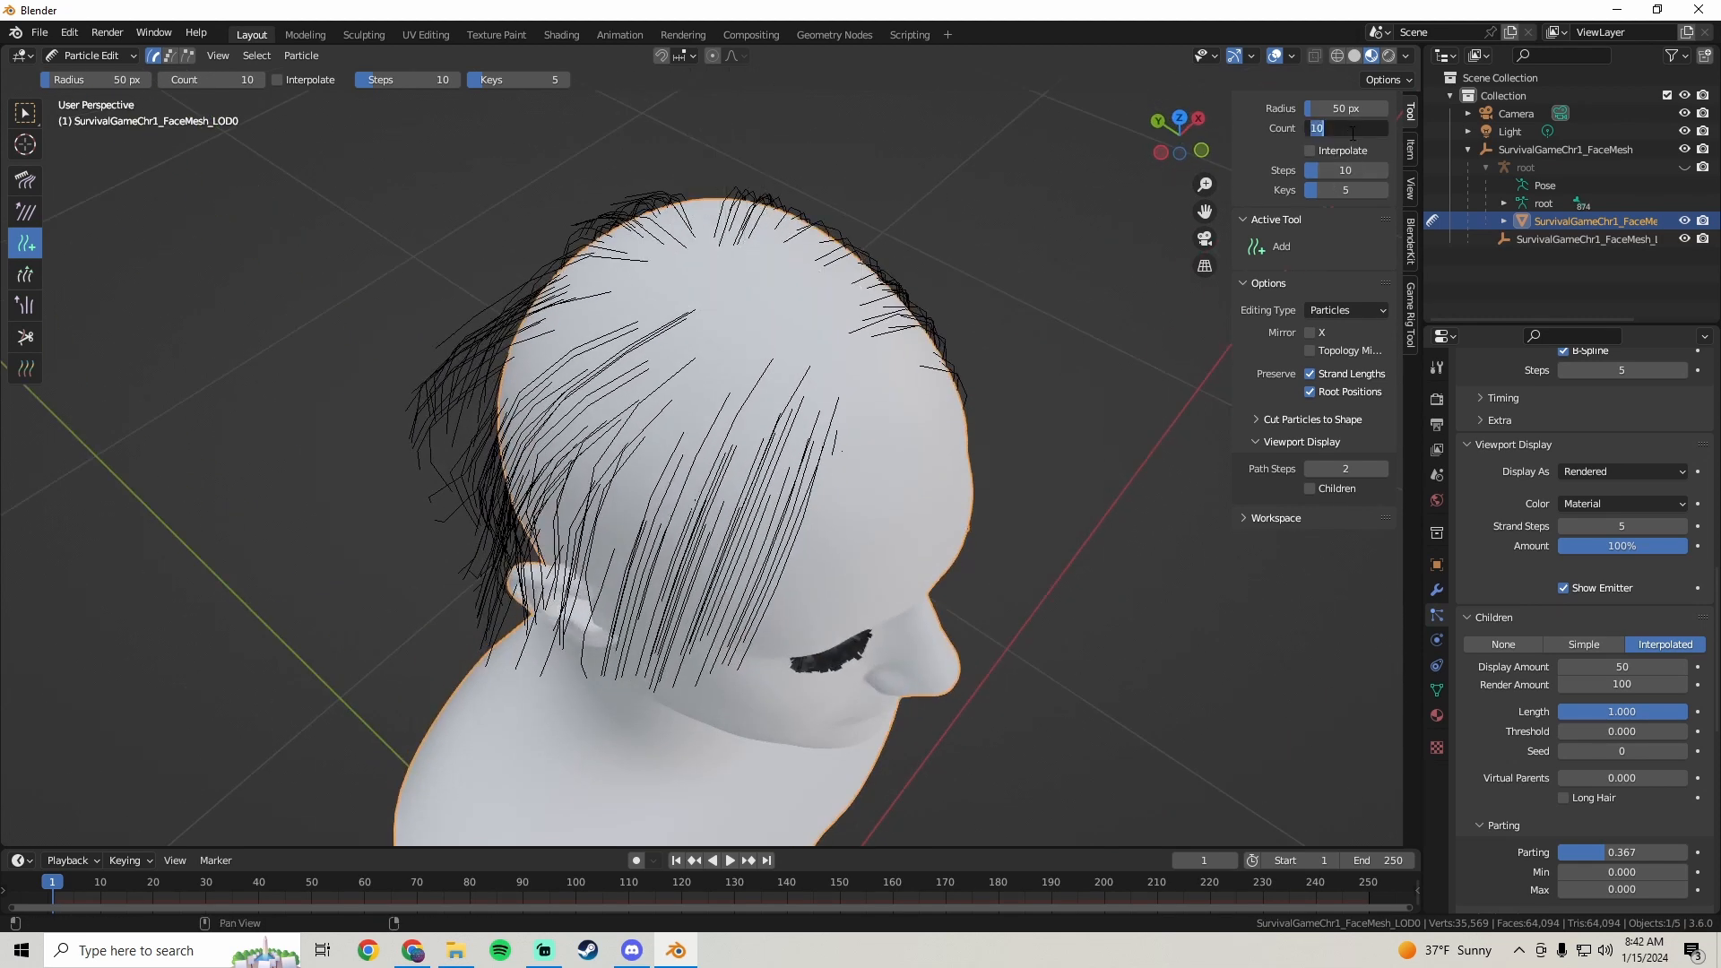
- Set the Add brush count to 2, enable Interpolate, and add a few strands around the crown
{"action": "middle_click_drag", "start_coordinate": [730, 173], "coordinate": [654, 379]}
{"action": "scroll", "coordinate": [778, 318], "scroll_direction": "up", "scroll_amount": 1}
{"action": "scroll", "coordinate": [654, 378], "scroll_direction": "down", "scroll_amount": 2}
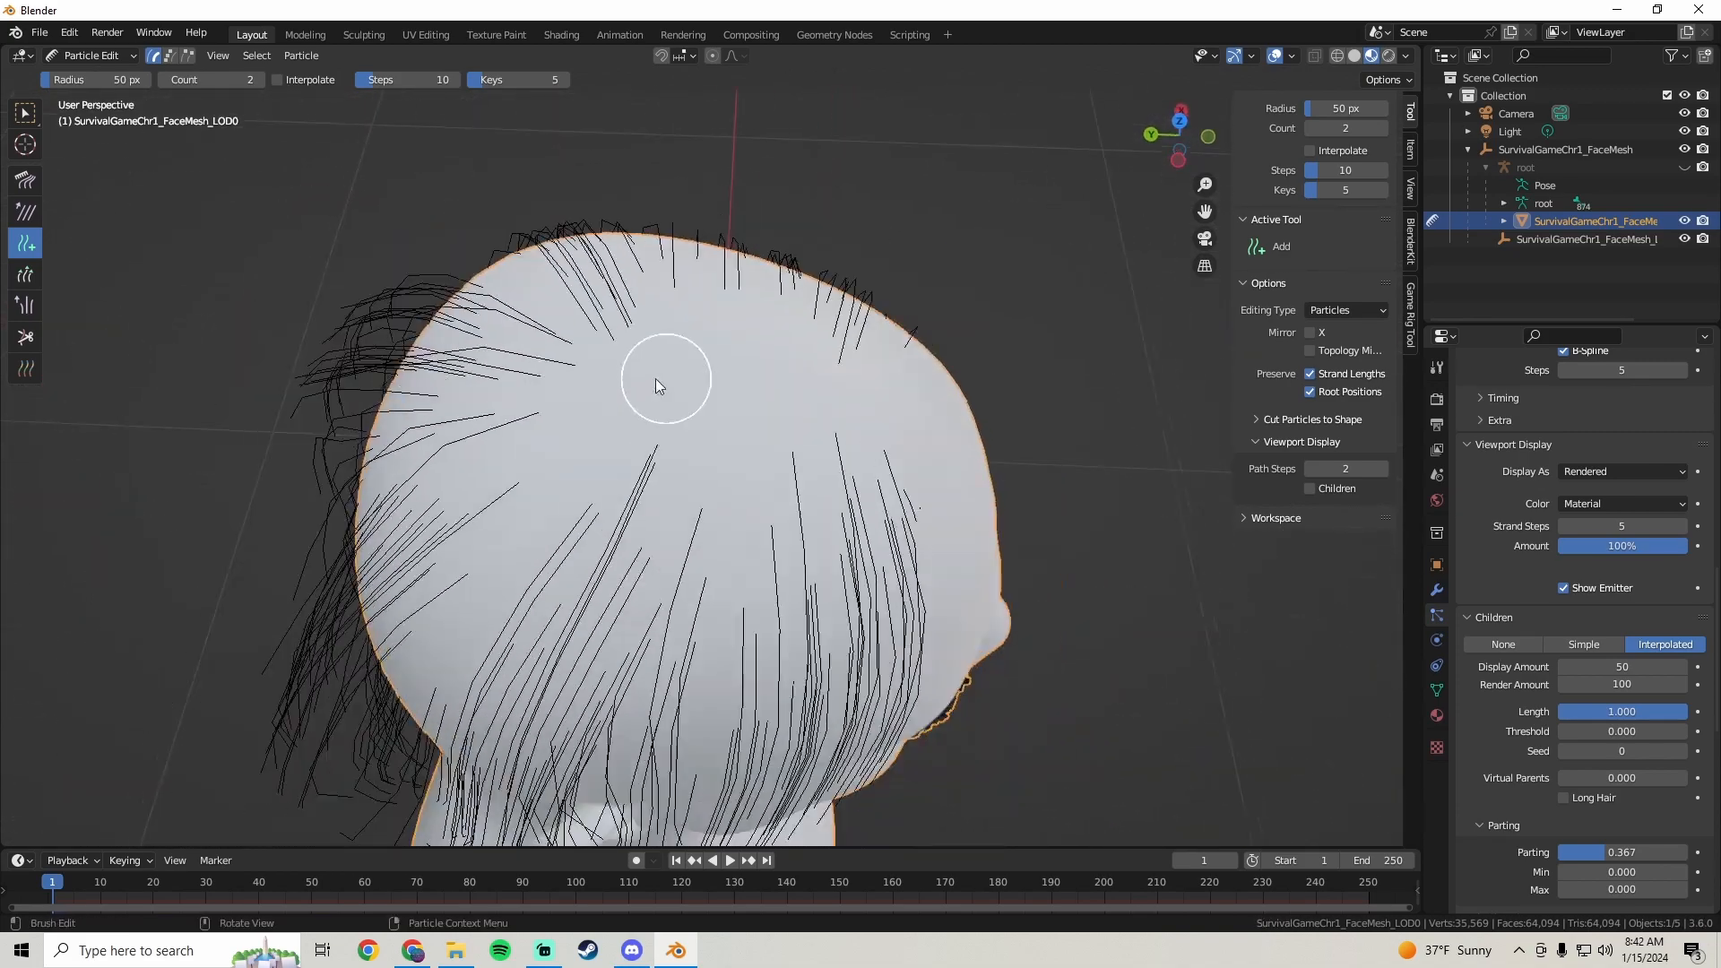
{"action": "scroll", "coordinate": [652, 380], "scroll_direction": "up", "scroll_amount": 3}
{"action": "scroll", "coordinate": [443, 346], "scroll_direction": "down", "scroll_amount": 3}
{"action": "middle_click_drag", "start_coordinate": [443, 346], "coordinate": [637, 293]}
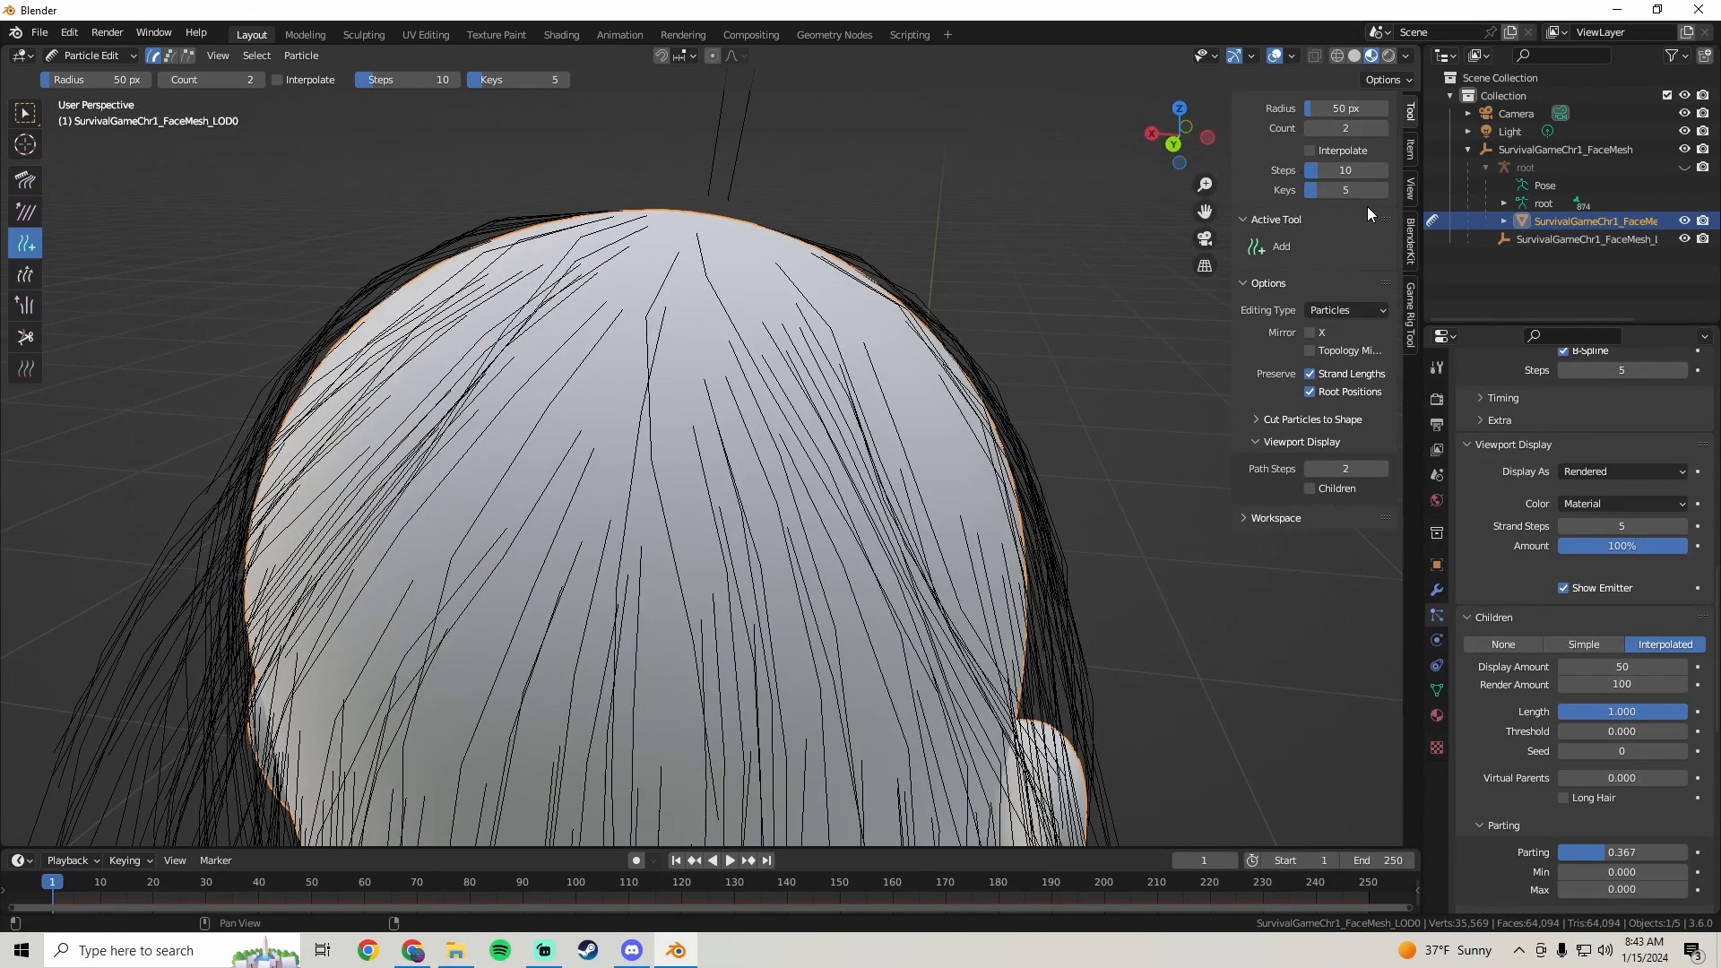
{"action": "left_click", "coordinate": [1311, 151]}
{"action": "middle_click_drag", "start_coordinate": [844, 223], "coordinate": [802, 258]}
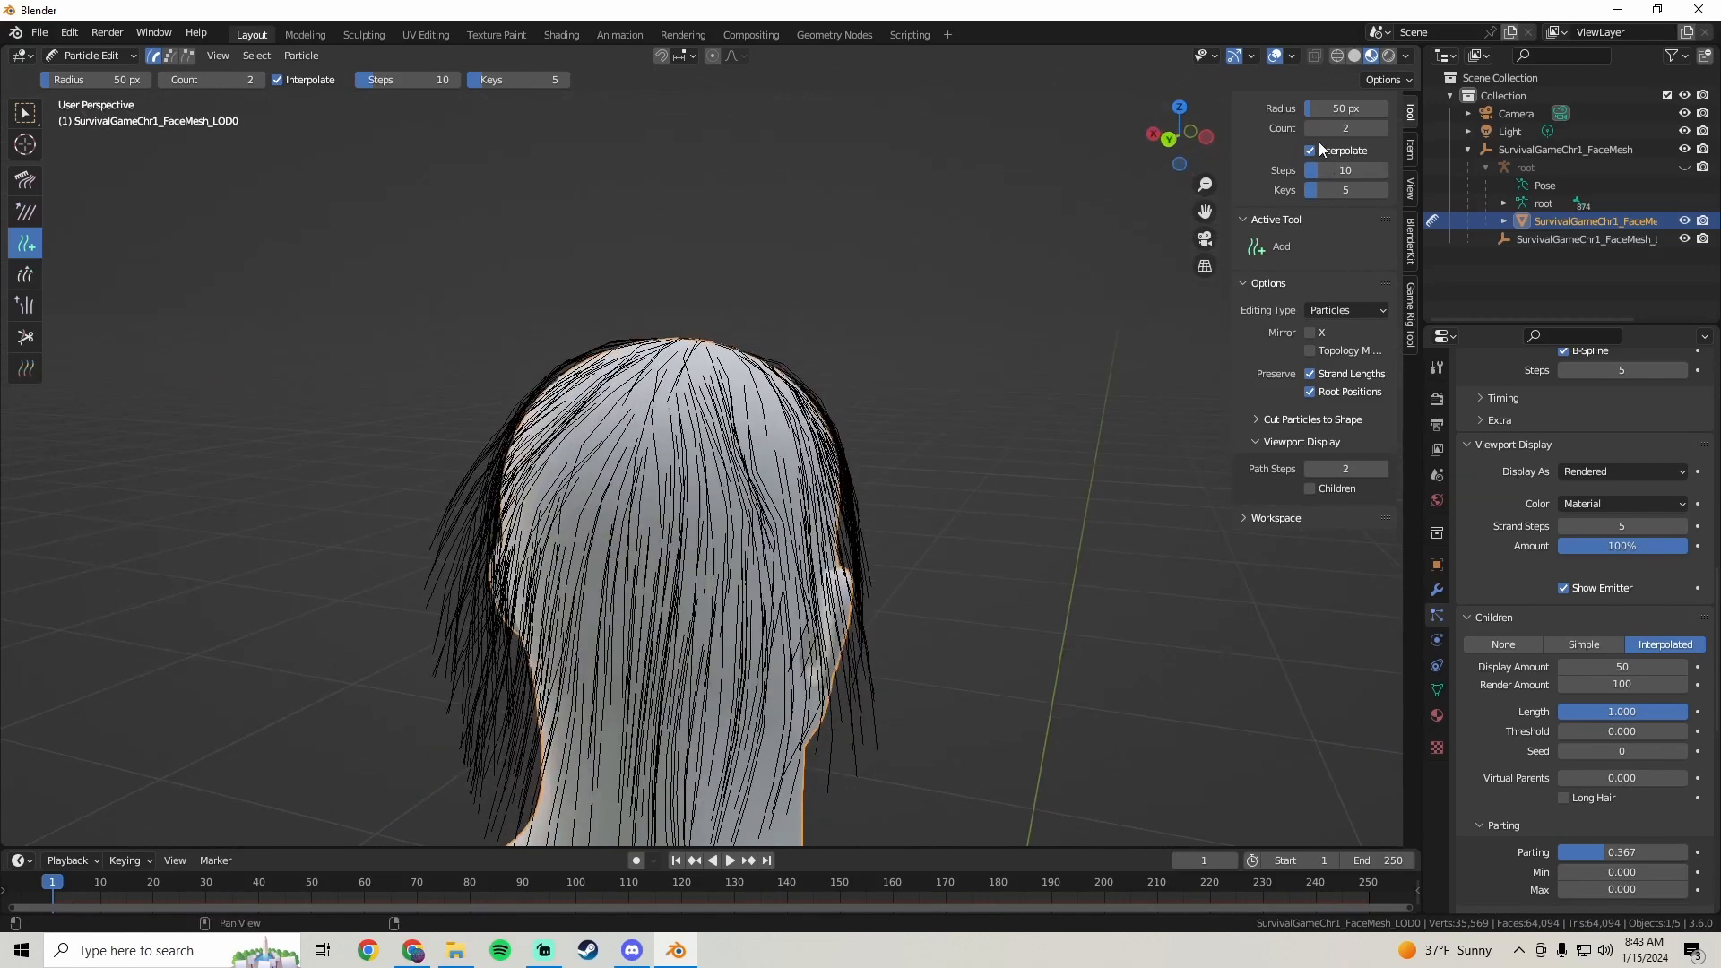
{"action": "middle_click_drag", "start_coordinate": [545, 346], "coordinate": [632, 324]}
- Comb the back hair down toward the head's right ear with the Comb brush
{"action": "left_click", "coordinate": [30, 184]}
{"action": "middle_click_drag", "start_coordinate": [554, 475], "coordinate": [605, 464]}
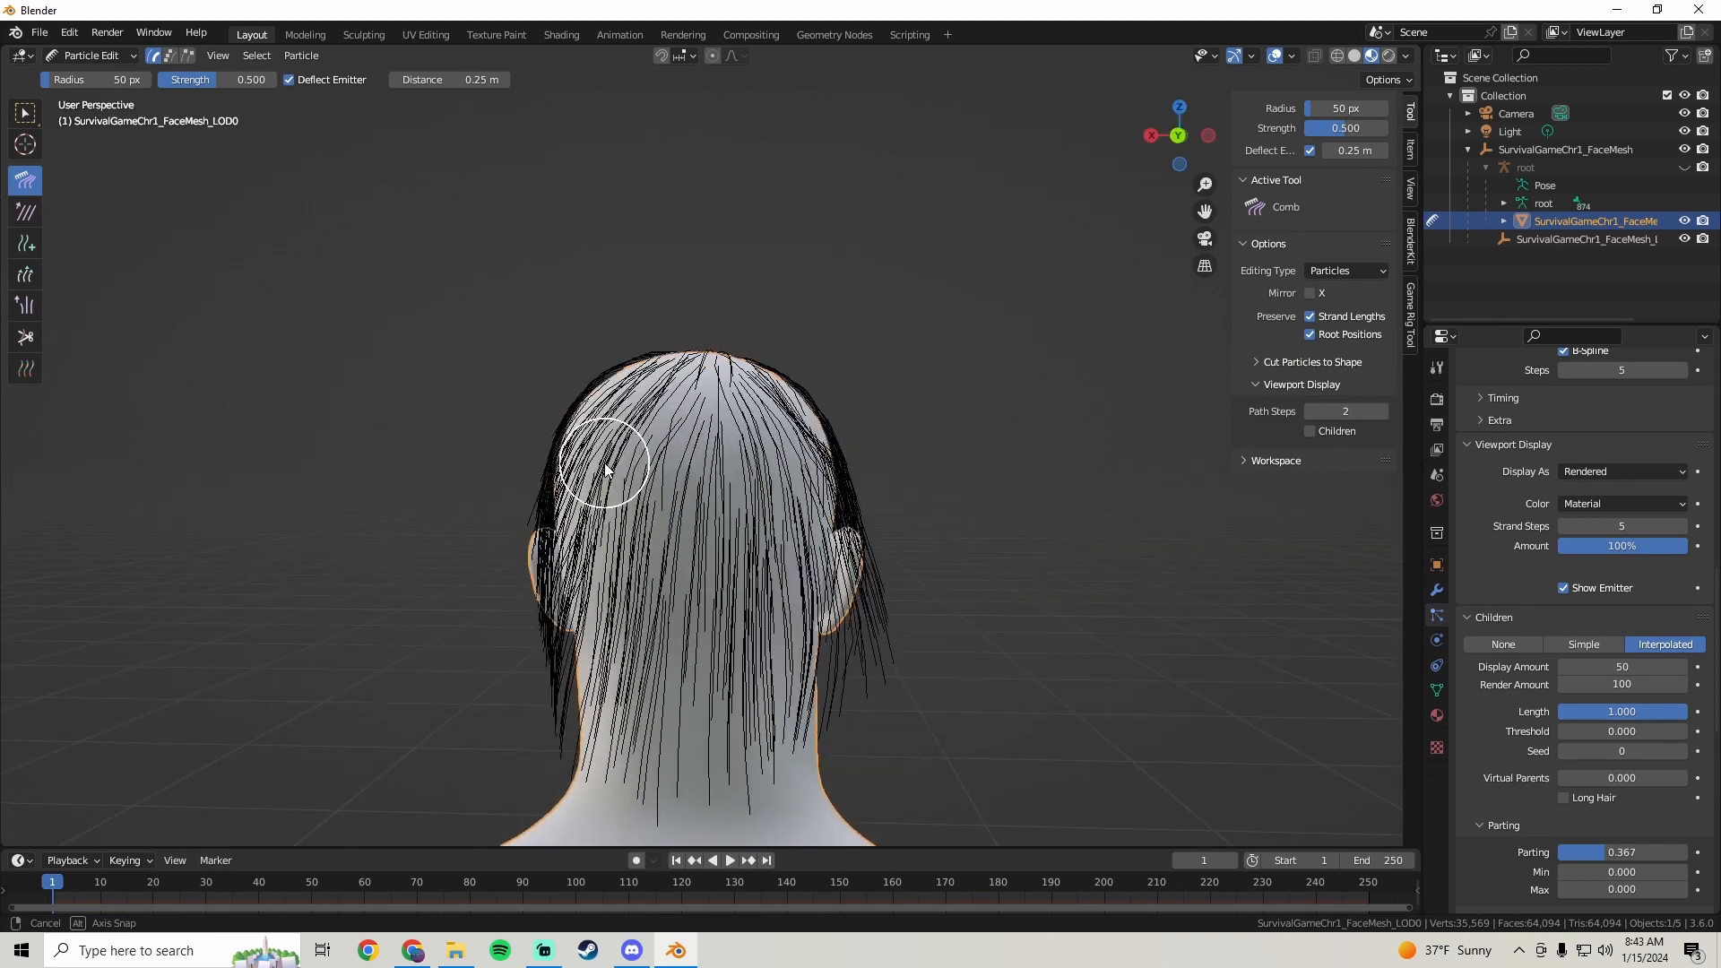
{"action": "mouse_move", "coordinate": [813, 410]}
{"action": "left_mouse_down"}
{"action": "mouse_move", "coordinate": [790, 594]}
{"action": "mouse_move", "coordinate": [819, 550]}
{"action": "mouse_move", "coordinate": [868, 541]}
{"action": "mouse_move", "coordinate": [869, 632]}
{"action": "mouse_move", "coordinate": [900, 615]}
{"action": "mouse_move", "coordinate": [865, 662]}
{"action": "left_mouse_up"}
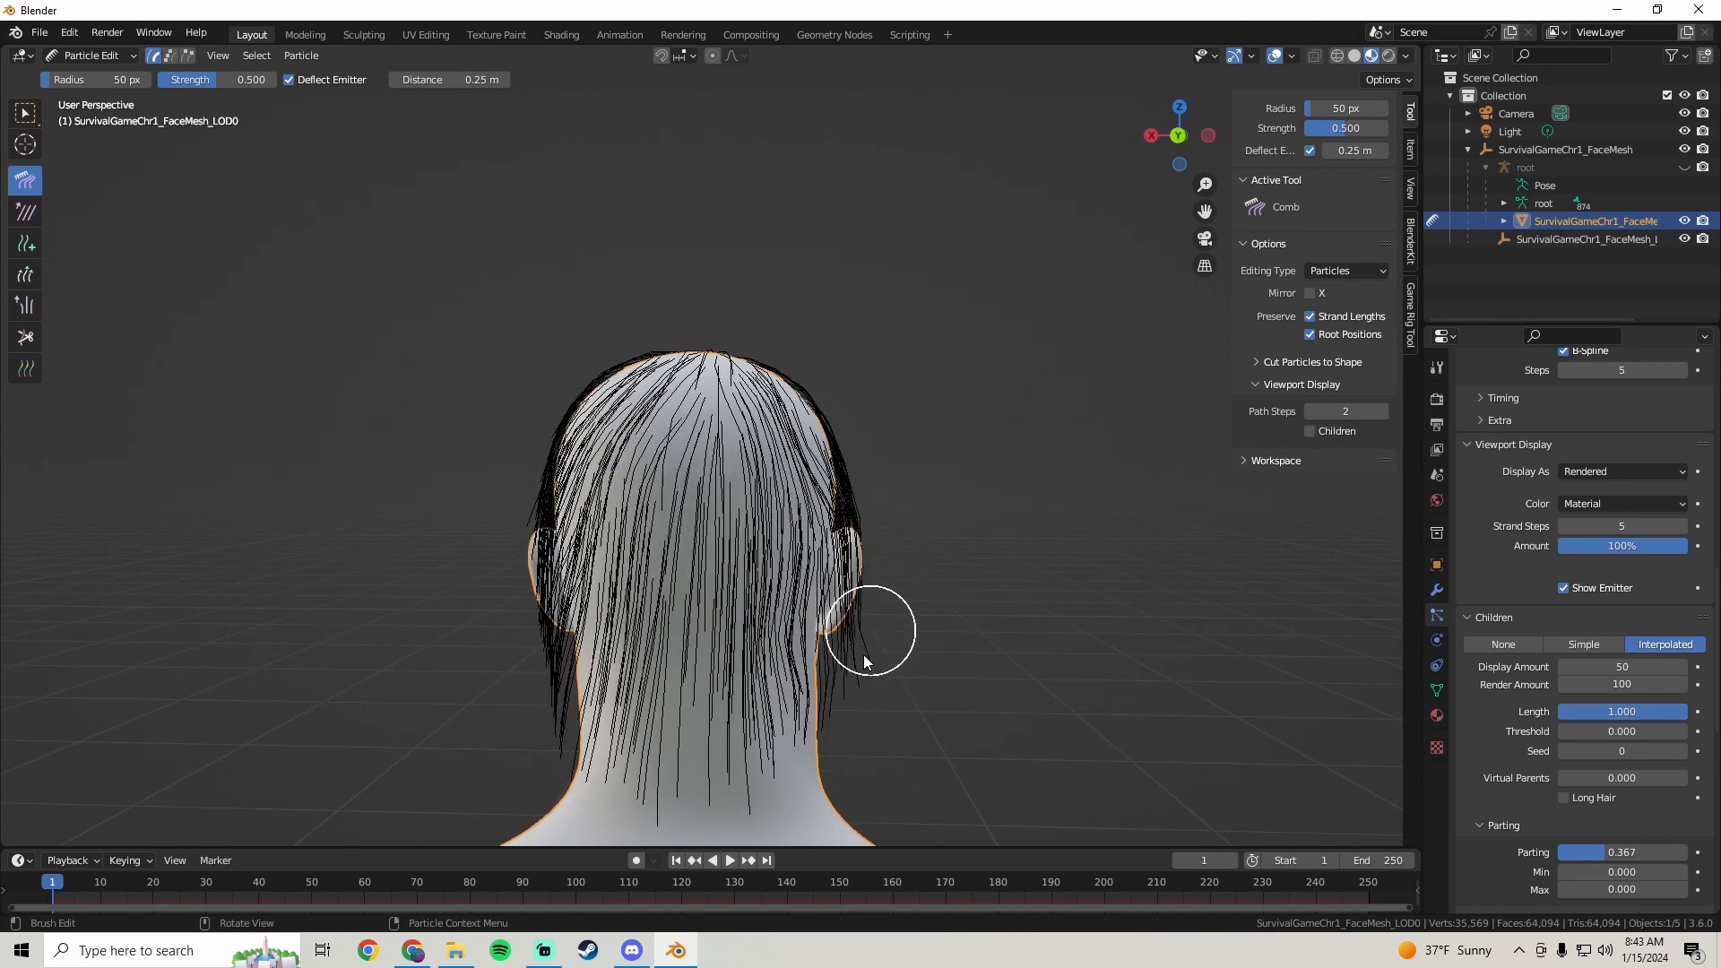
- Switch to Object Mode and set the children's Parting value to 0.361
{"action": "middle_click_drag", "start_coordinate": [707, 505], "coordinate": [633, 527]}
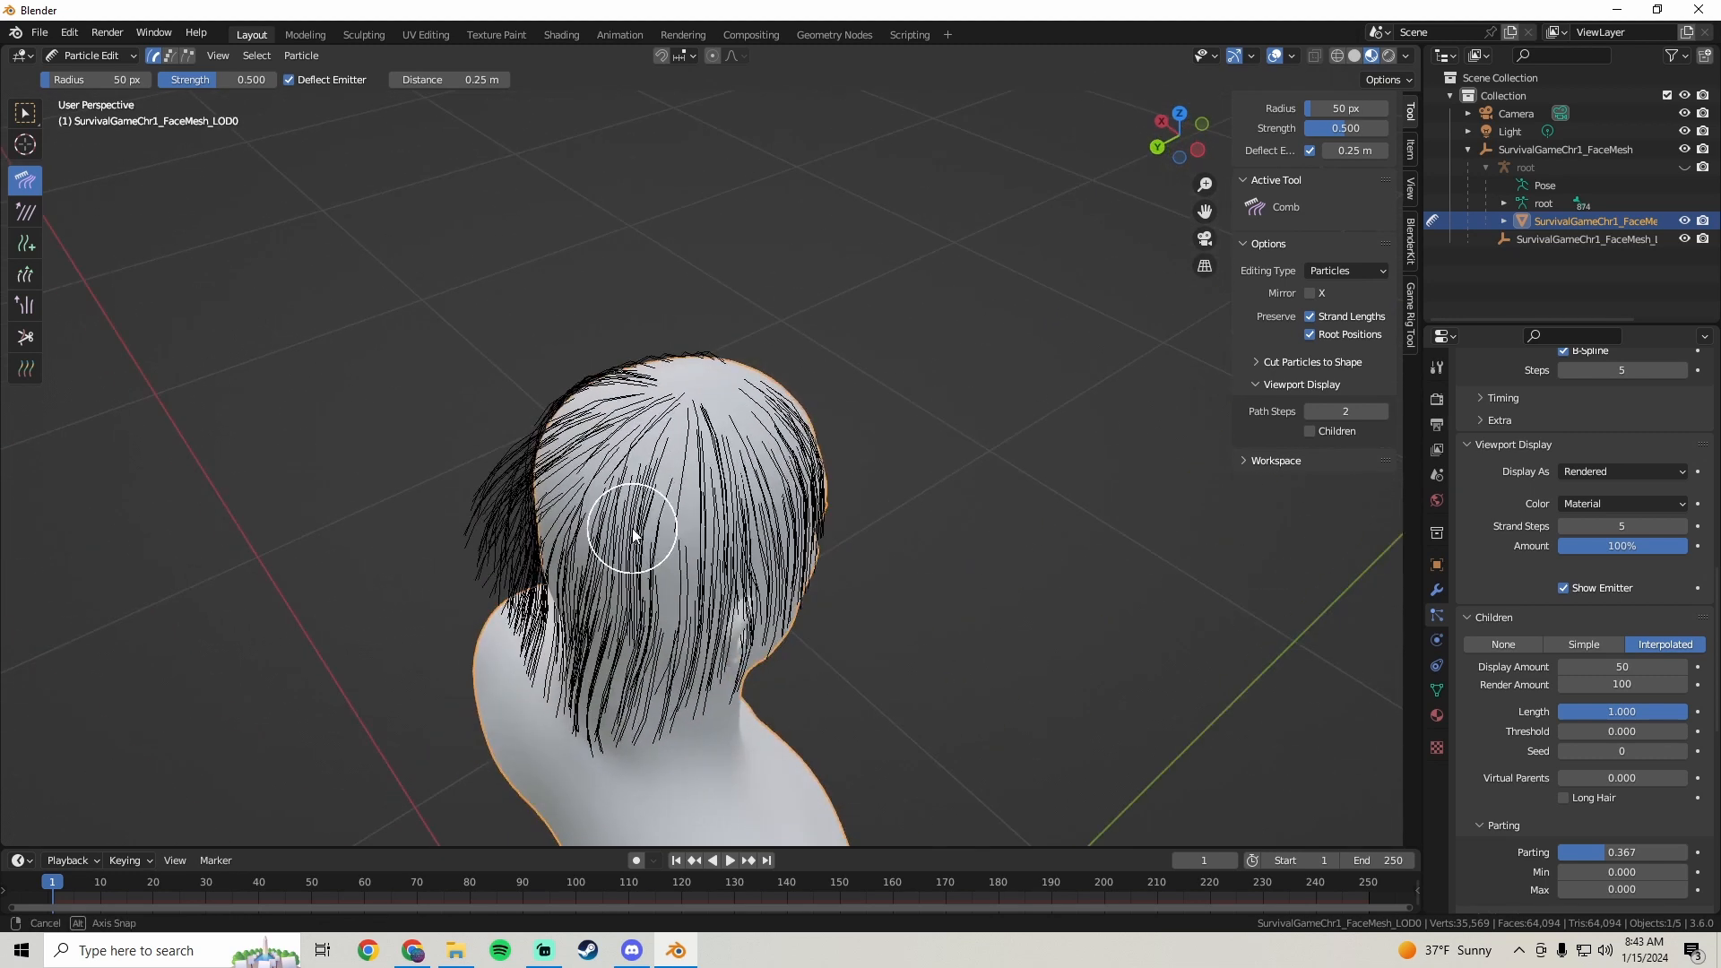
{"action": "left_click", "coordinate": [98, 57]}
{"action": "left_click", "coordinate": [100, 78]}
{"action": "middle_click_drag", "start_coordinate": [724, 498], "coordinate": [628, 502]}
{"action": "scroll", "coordinate": [1470, 622], "scroll_direction": "down", "scroll_amount": 2}
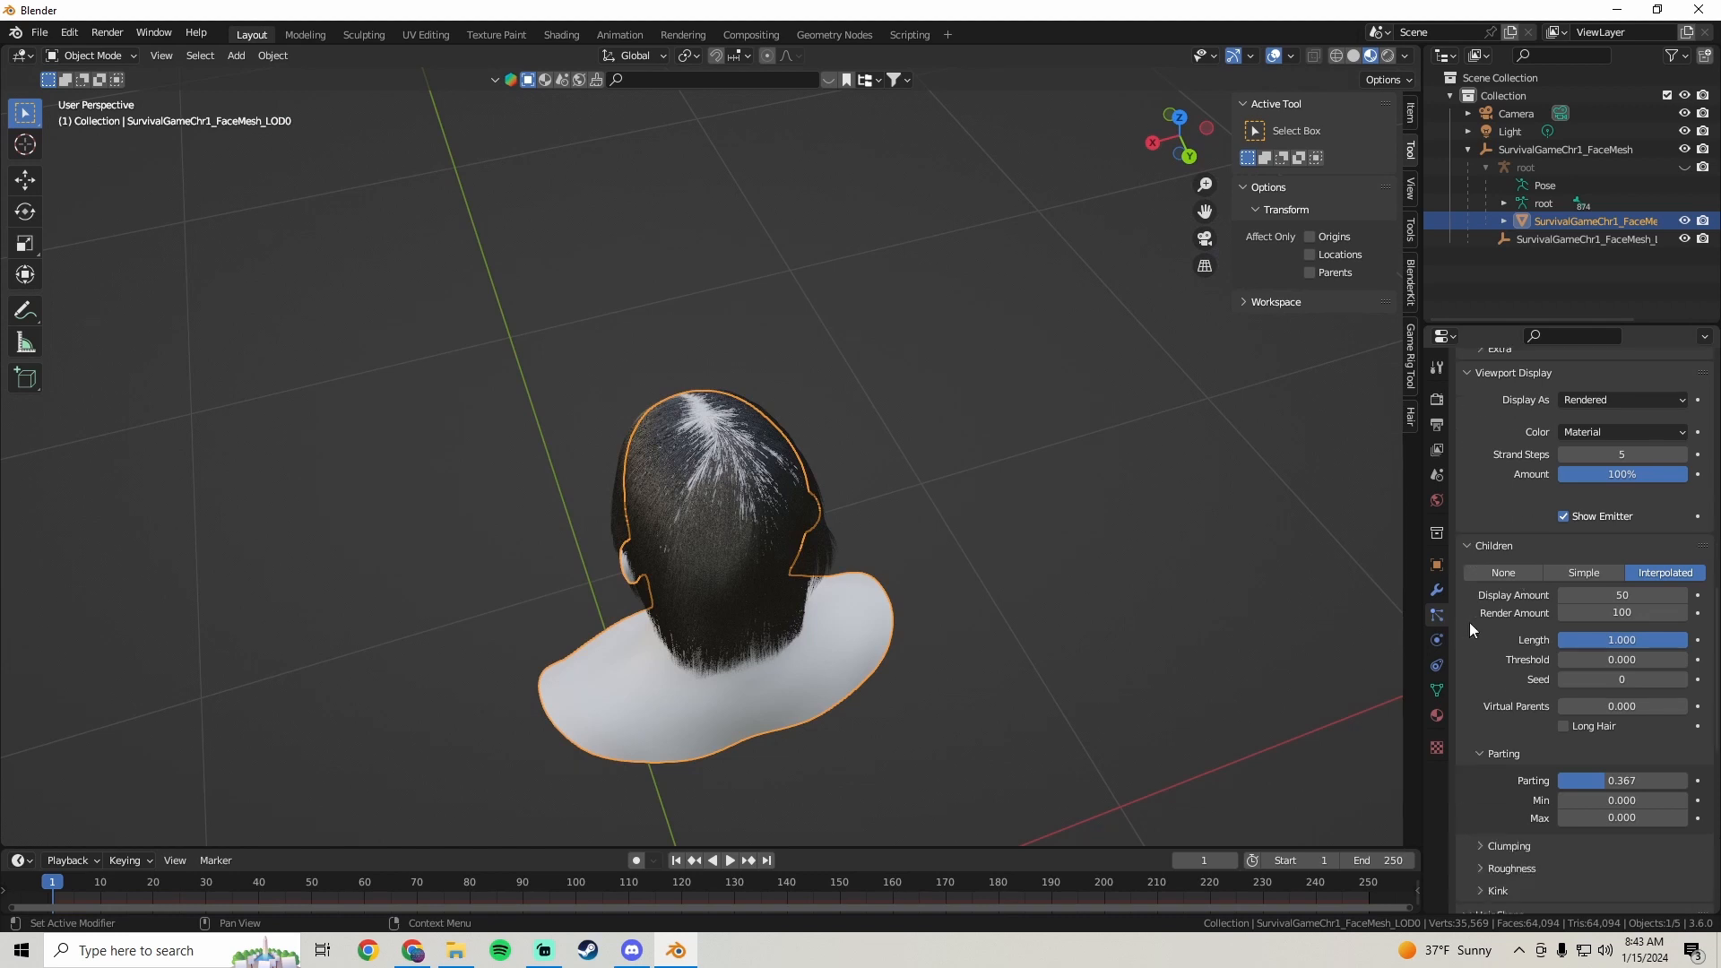
{"action": "scroll", "coordinate": [1488, 686], "scroll_direction": "down", "scroll_amount": 4}
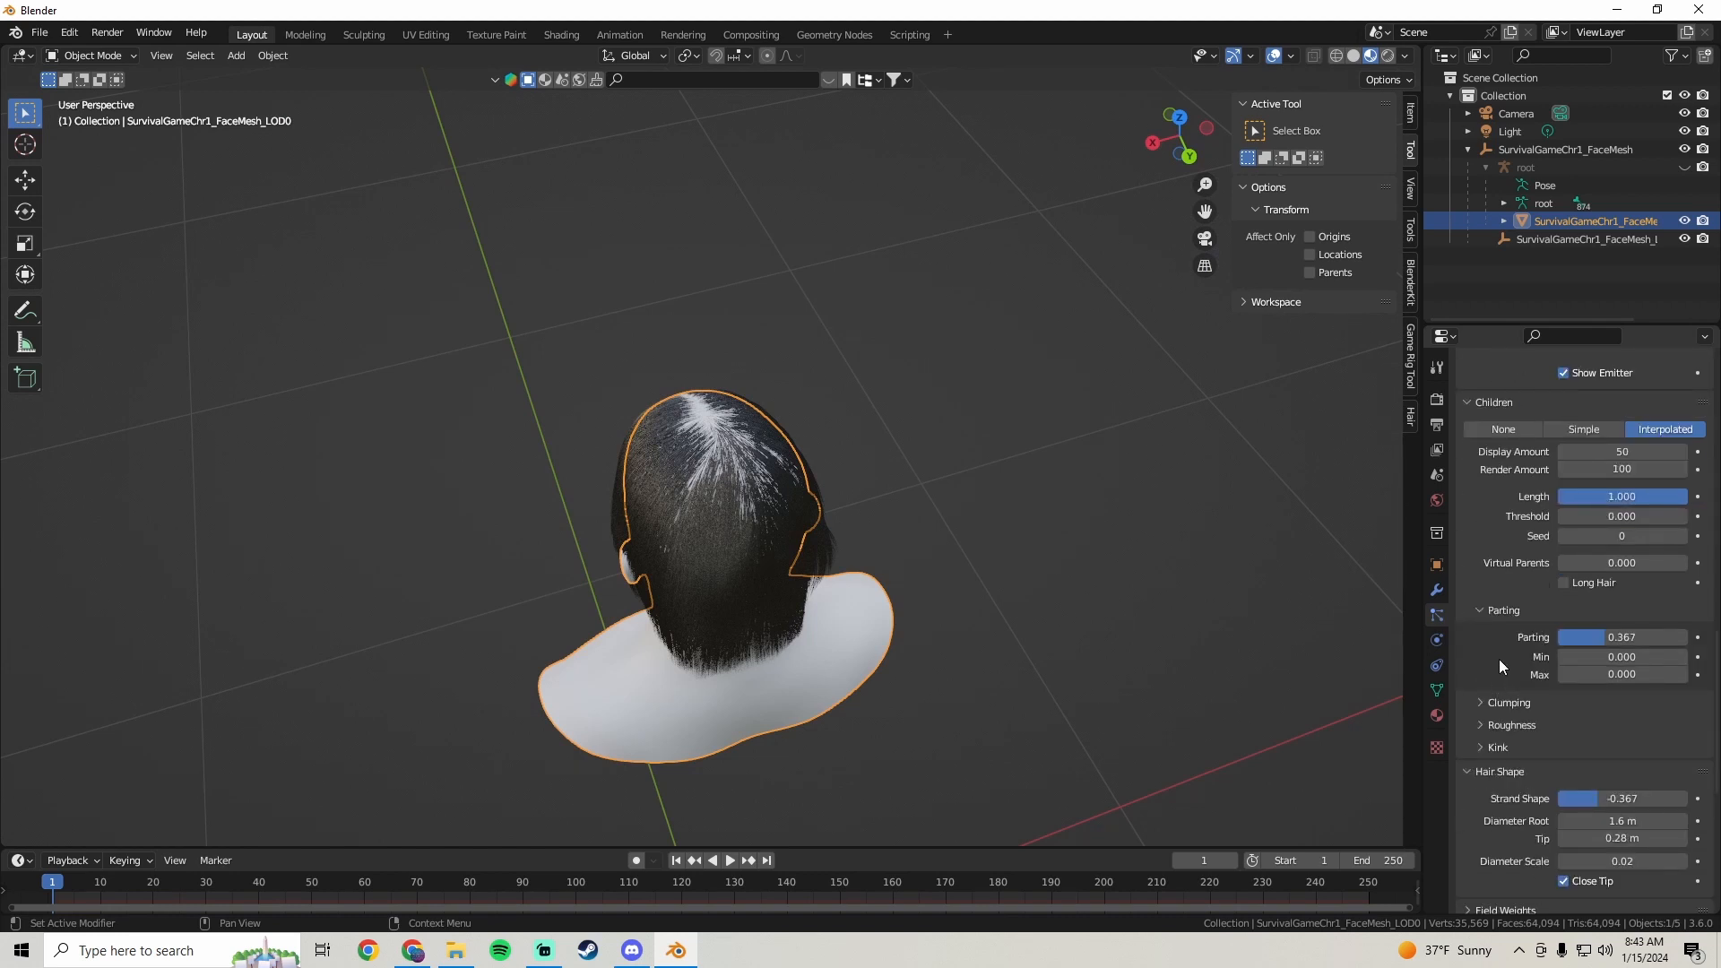
{"action": "mouse_move", "coordinate": [1614, 637]}
{"action": "left_mouse_down"}
{"action": "mouse_move", "coordinate": [1564, 637]}
{"action": "mouse_move", "coordinate": [1667, 637]}
{"action": "mouse_move", "coordinate": [1579, 637]}
{"action": "mouse_move", "coordinate": [1604, 637]}
{"action": "left_mouse_up"}
- Switch to Particle Edit mode and comb the hair on the head's right side and back down close to the head
{"action": "middle_click_drag", "start_coordinate": [1089, 509], "coordinate": [210, 261]}
{"action": "scroll", "coordinate": [794, 455], "scroll_direction": "up", "scroll_amount": 4}
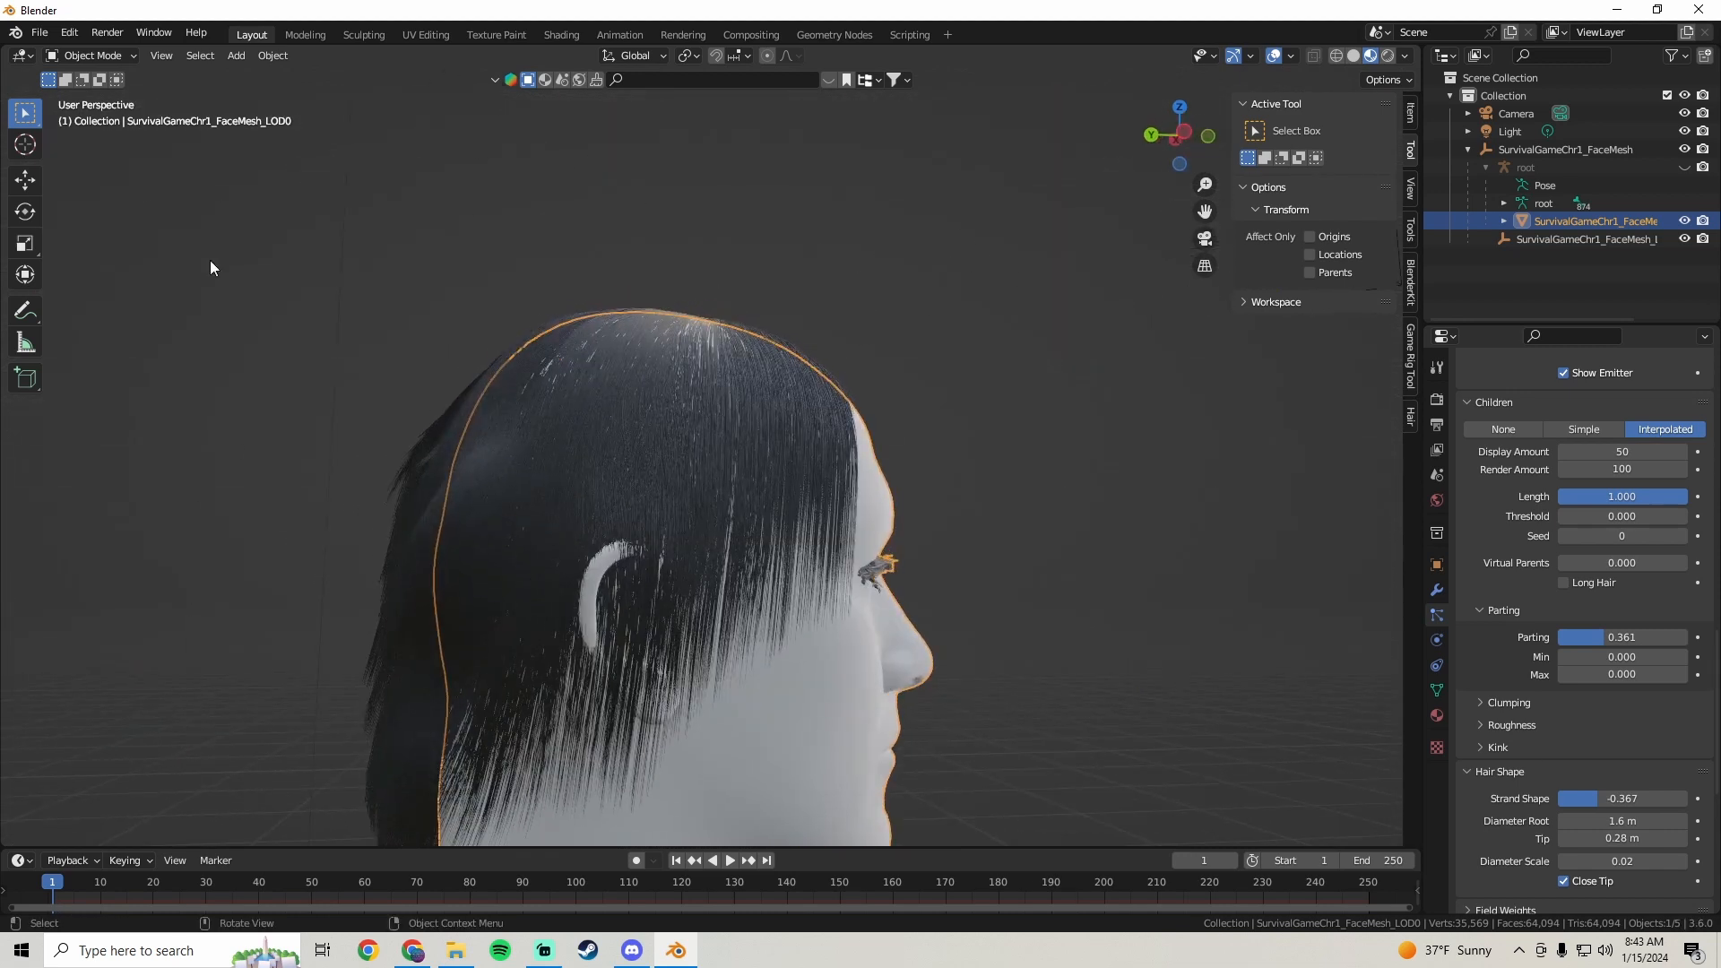
{"action": "left_click", "coordinate": [88, 57]}
{"action": "left_click", "coordinate": [97, 194]}
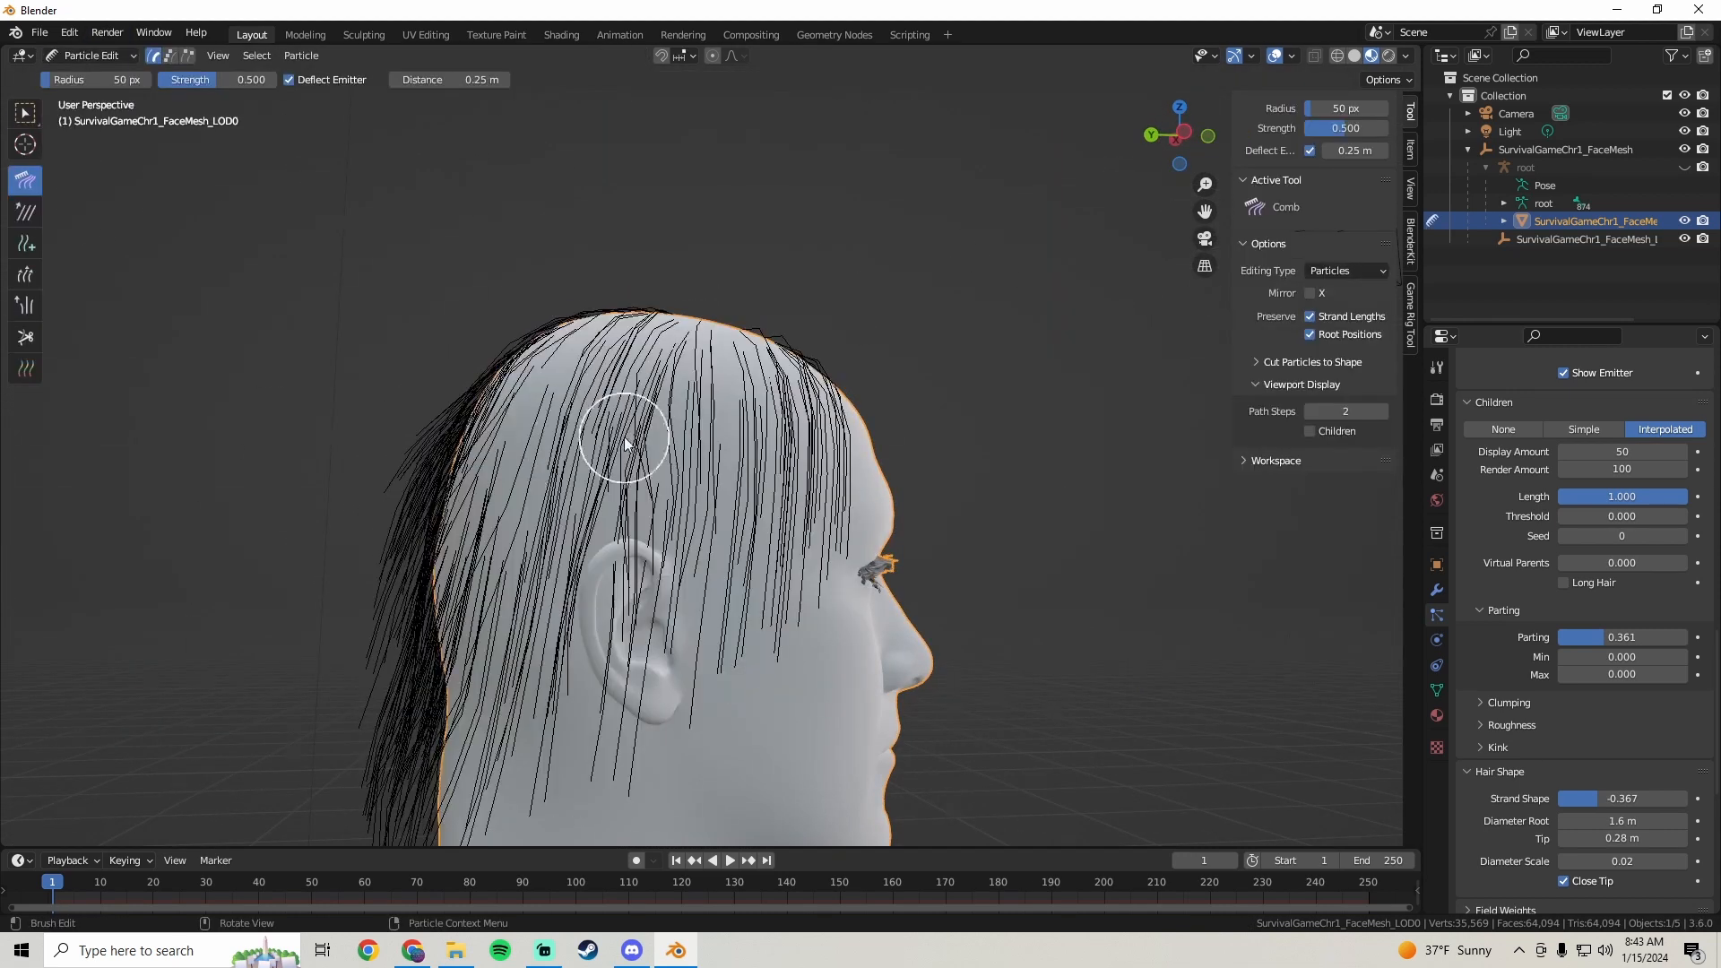
{"action": "scroll", "coordinate": [591, 385], "scroll_direction": "down", "scroll_amount": 2}
{"action": "left_click_drag", "start_coordinate": [454, 481], "coordinate": [485, 665]}
{"action": "left_click_drag", "start_coordinate": [465, 418], "coordinate": [480, 691]}
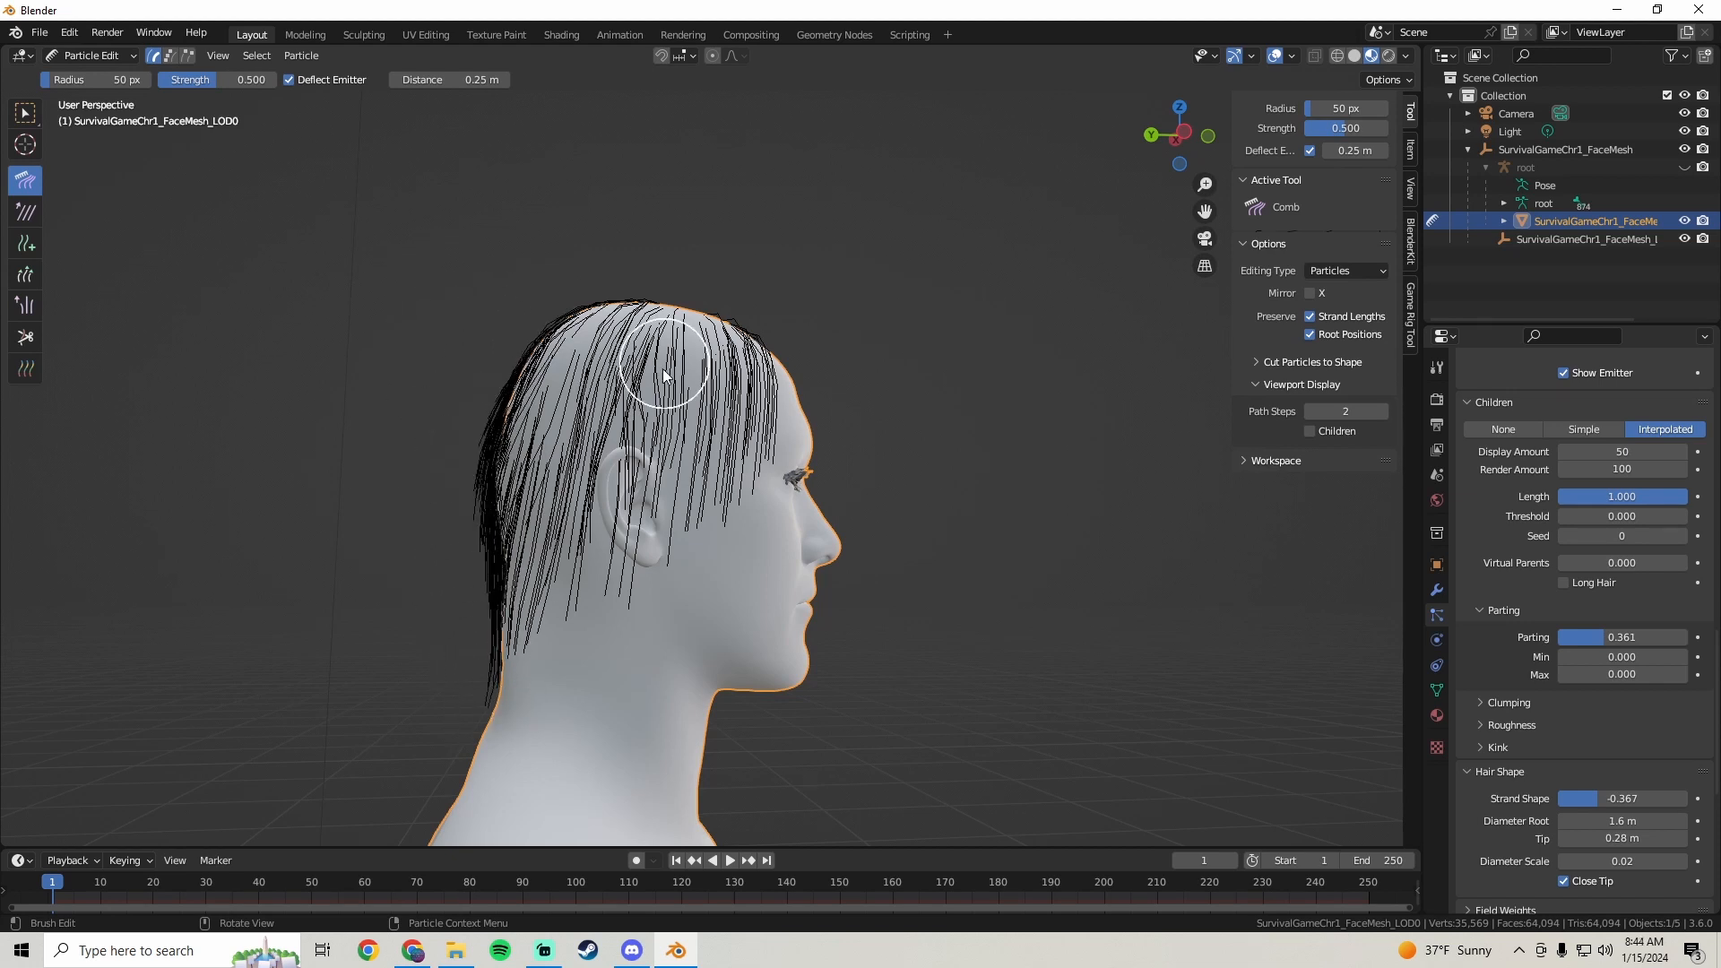
{"action": "left_click_drag", "start_coordinate": [660, 365], "coordinate": [599, 642]}
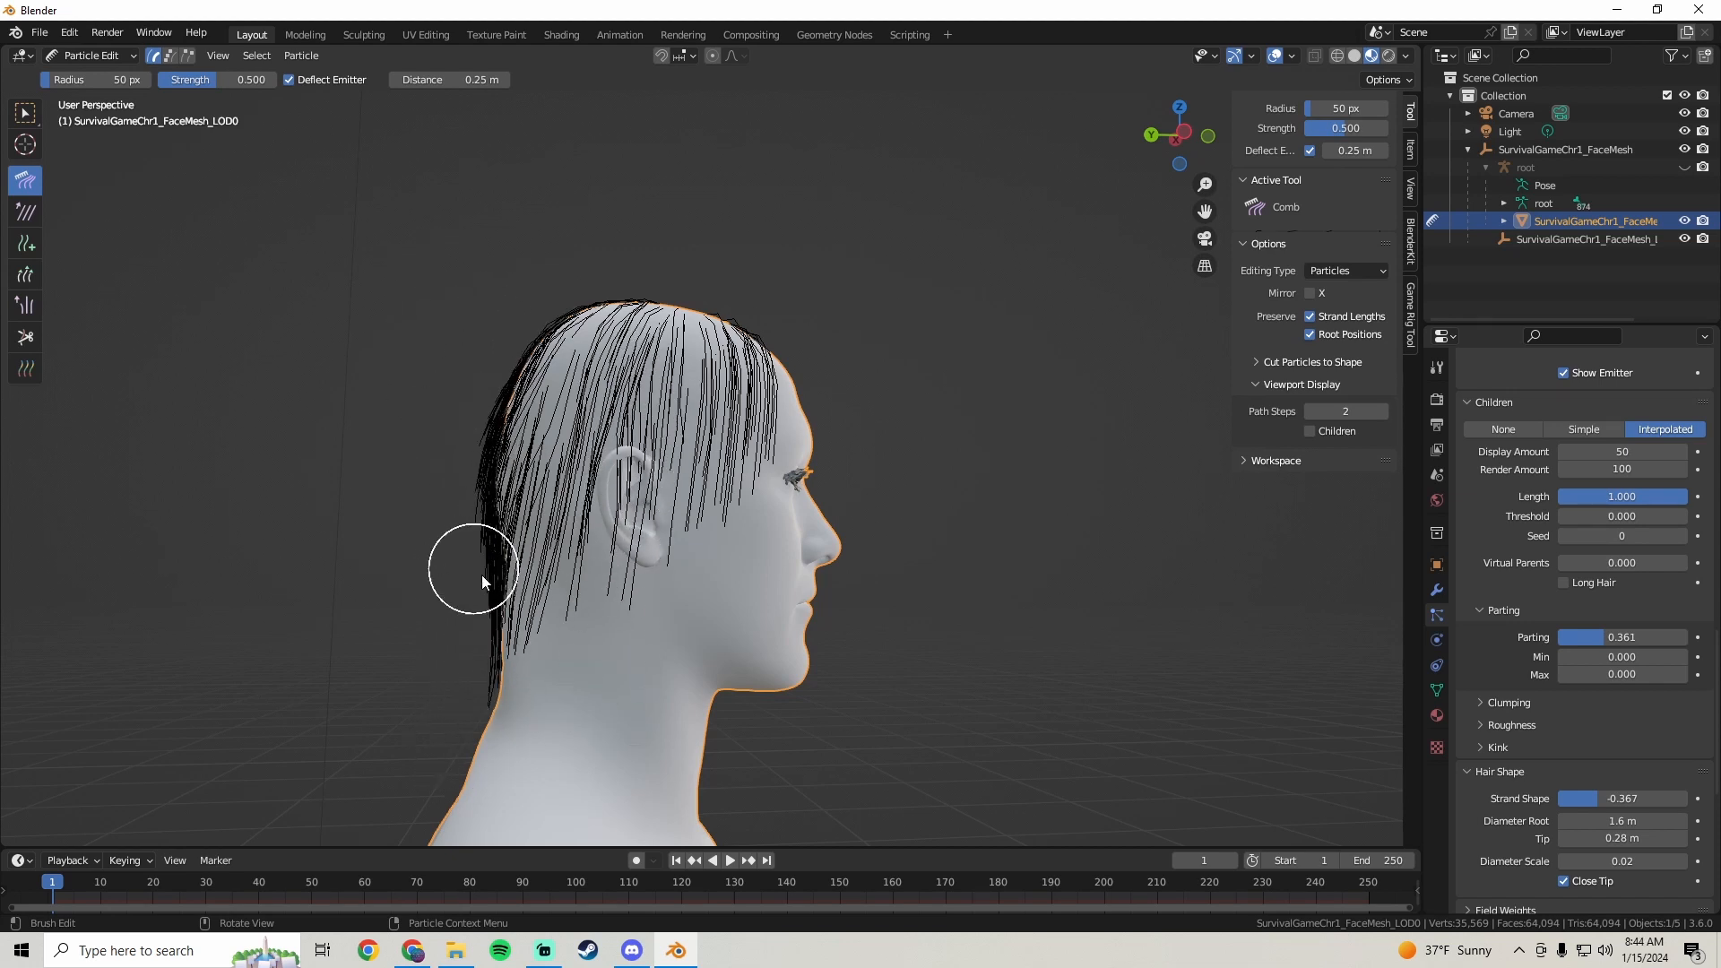
- Comb the stray strands sticking out at the back of the head down toward the neck
{"action": "middle_click_drag", "start_coordinate": [481, 574], "coordinate": [885, 616]}
{"action": "left_click_drag", "start_coordinate": [960, 387], "coordinate": [943, 652]}
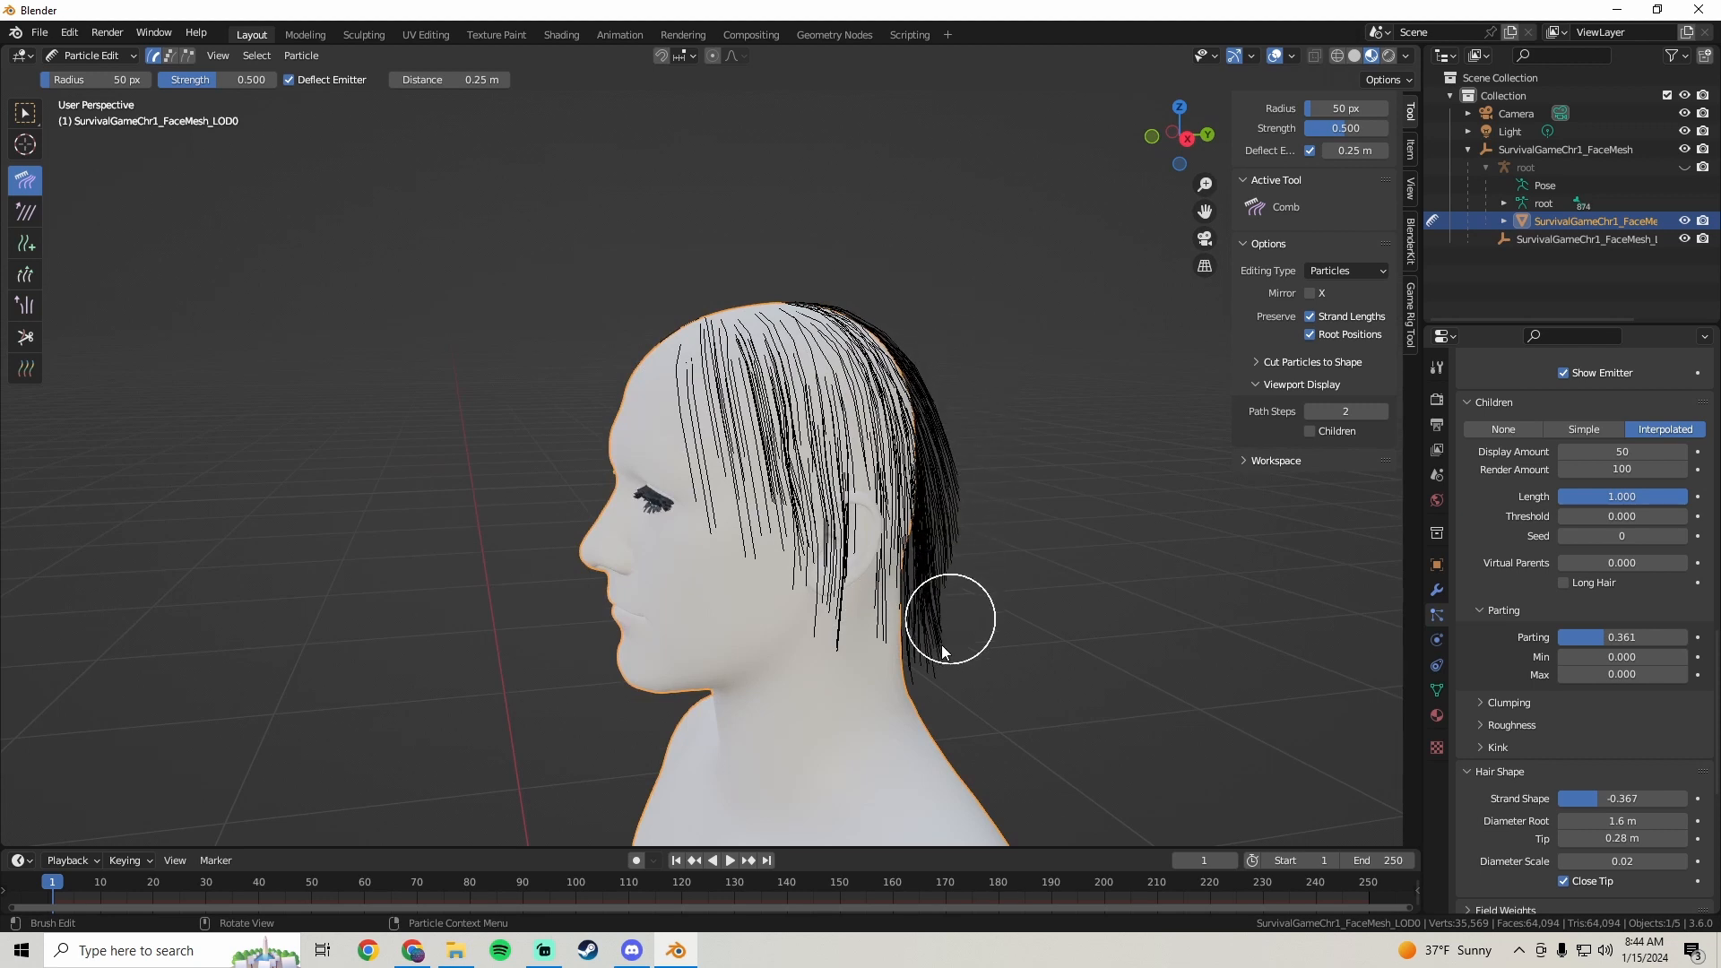
{"action": "middle_click_drag", "start_coordinate": [943, 651], "coordinate": [962, 466]}
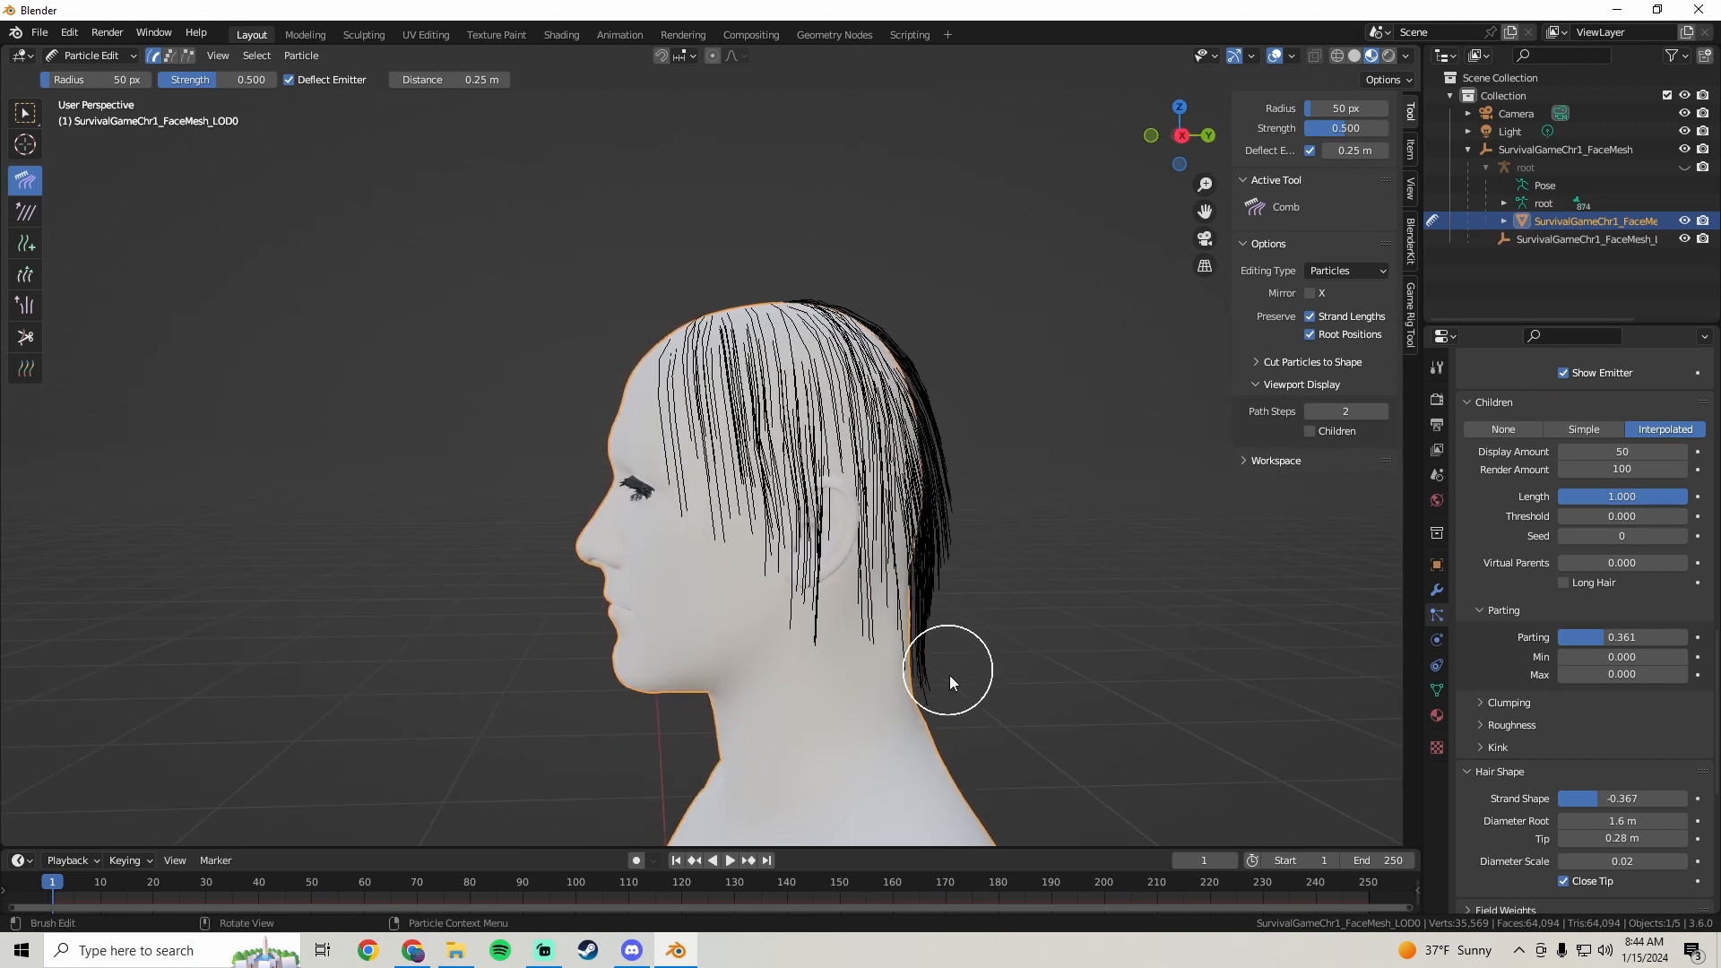
{"action": "middle_click_drag", "start_coordinate": [949, 675], "coordinate": [928, 348]}
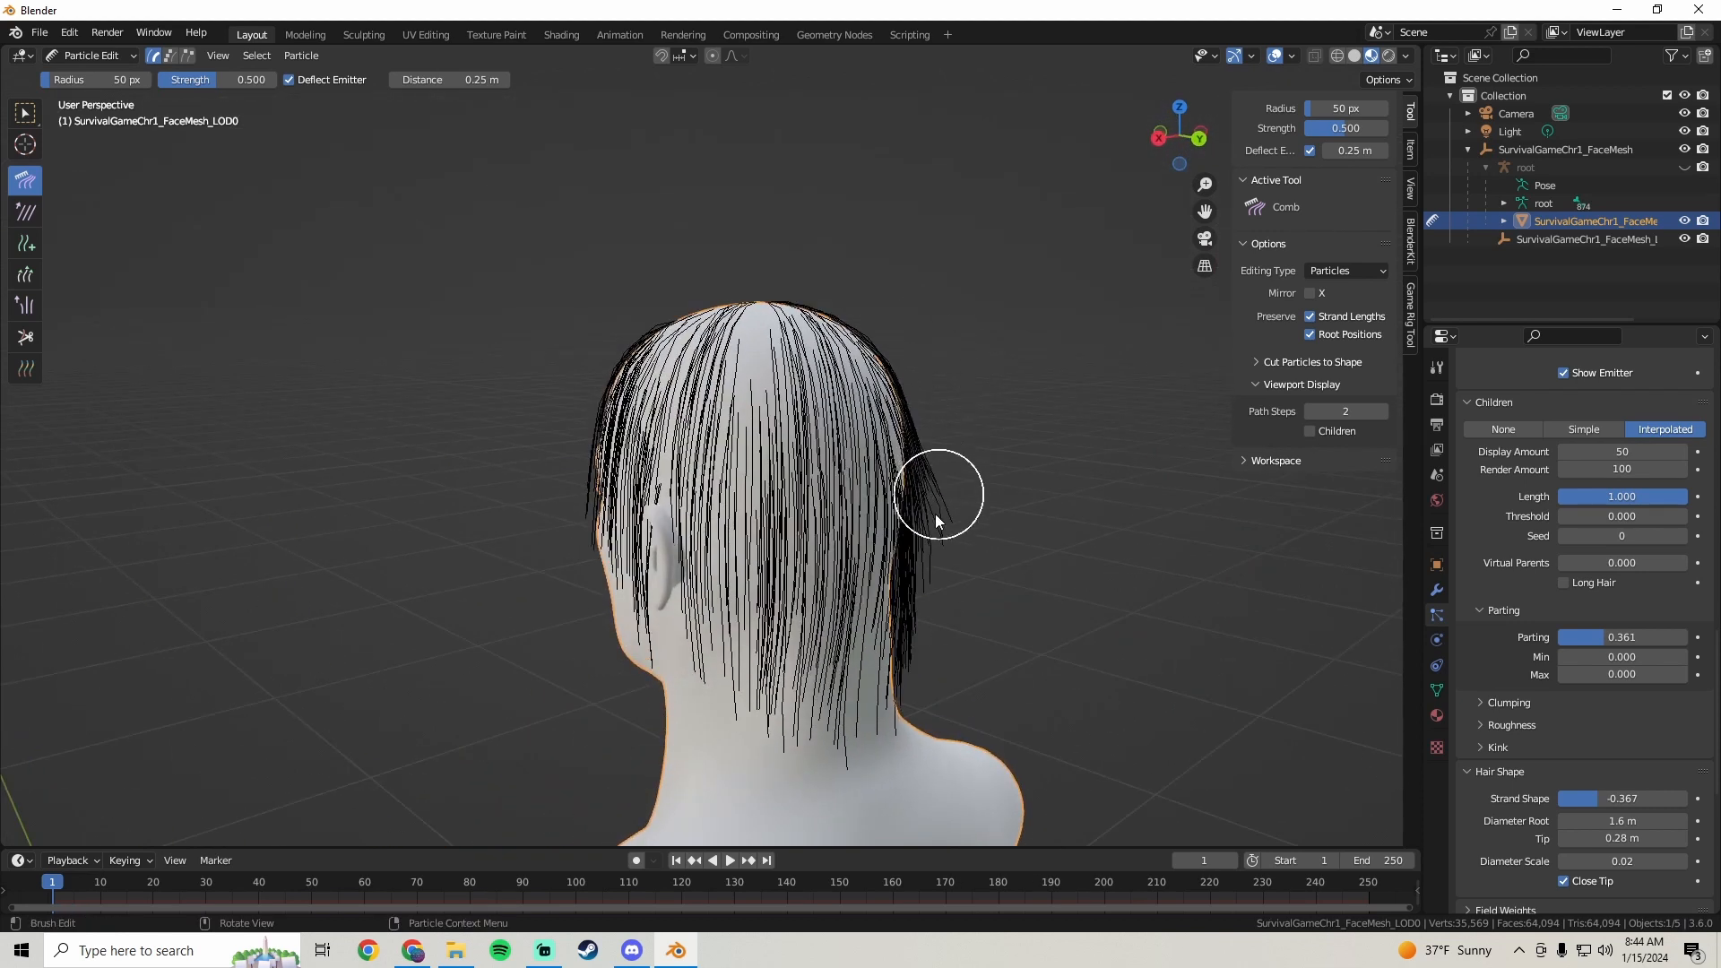
{"action": "left_click_drag", "start_coordinate": [935, 520], "coordinate": [948, 442]}
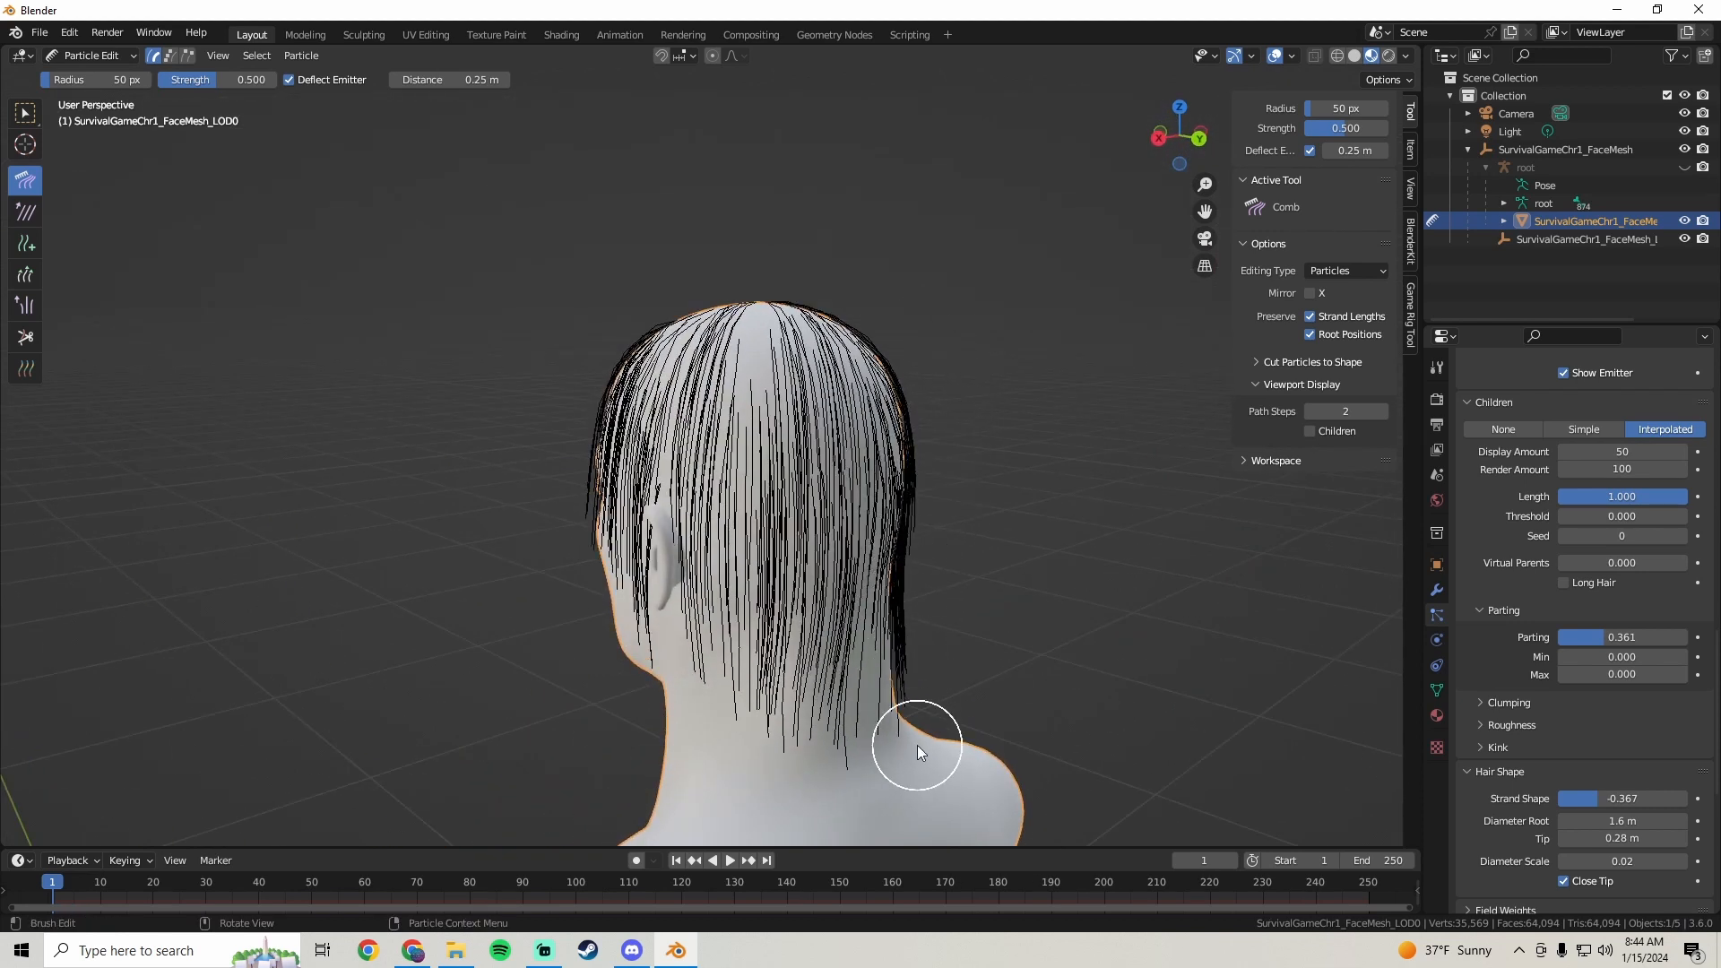
- Switch to Object Mode, deselect the face mesh and check the combed hair from all around
{"action": "middle_click_drag", "start_coordinate": [917, 745], "coordinate": [475, 601]}
{"action": "left_click", "coordinate": [101, 57]}
{"action": "left_click", "coordinate": [98, 73]}
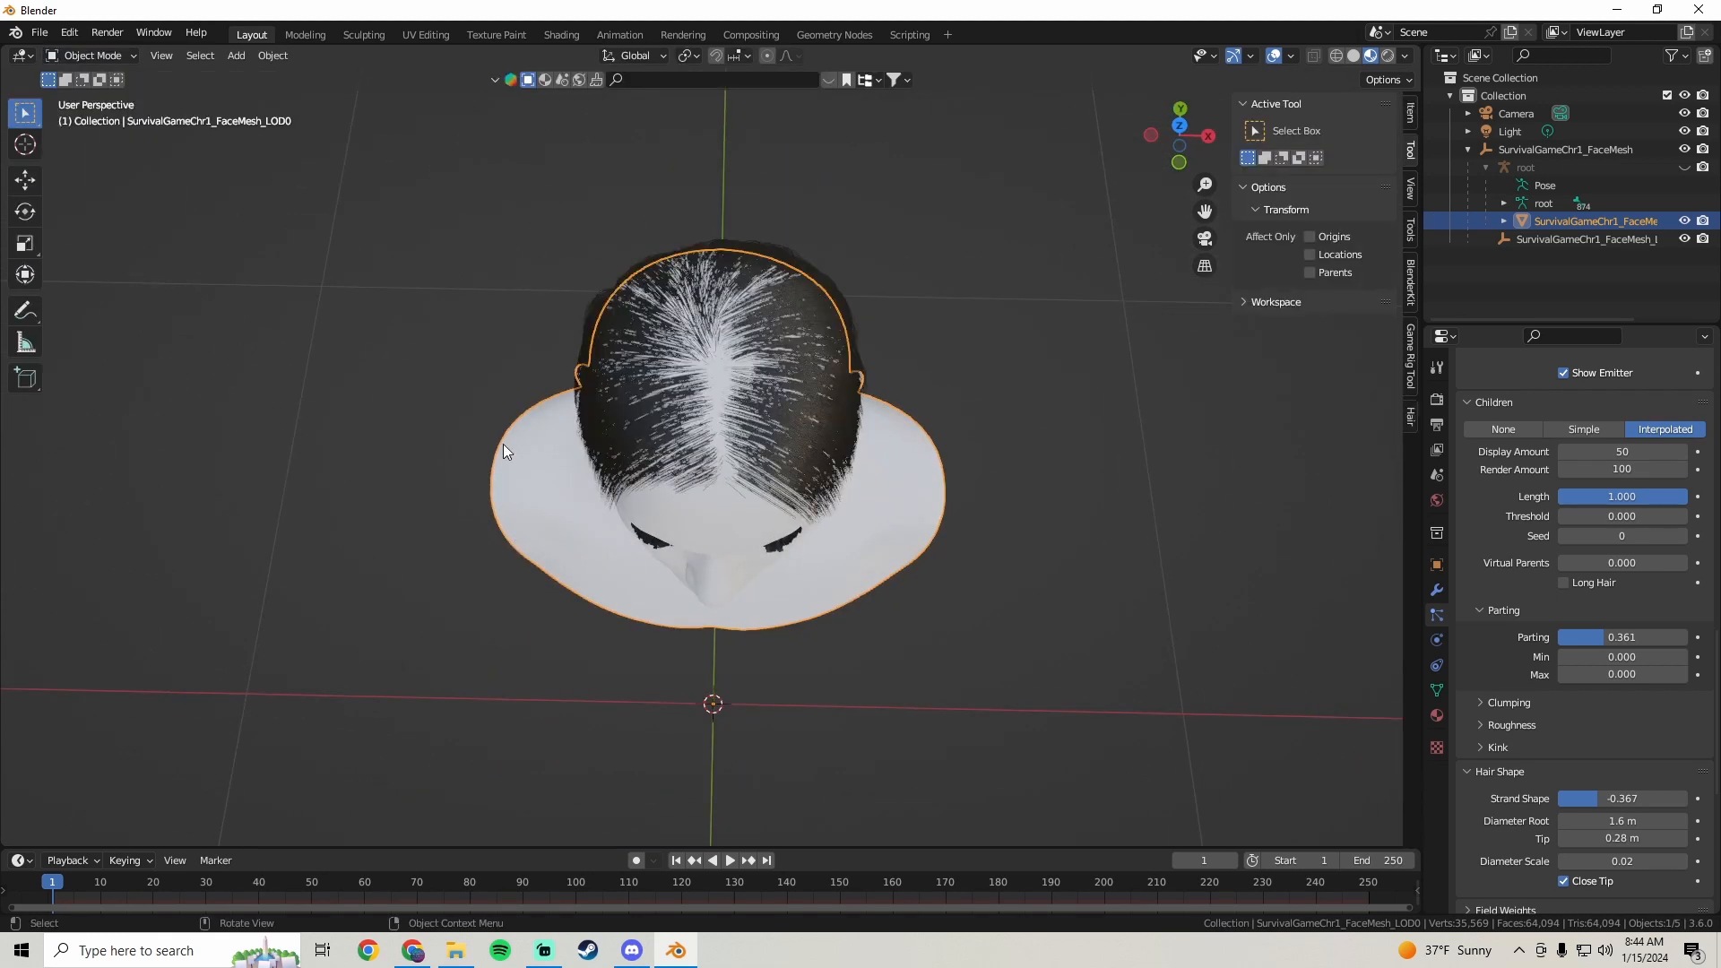
{"action": "middle_click_drag", "start_coordinate": [503, 445], "coordinate": [992, 531]}
{"action": "left_click", "coordinate": [1026, 470]}
{"action": "middle_click_drag", "start_coordinate": [1026, 470], "coordinate": [789, 489]}
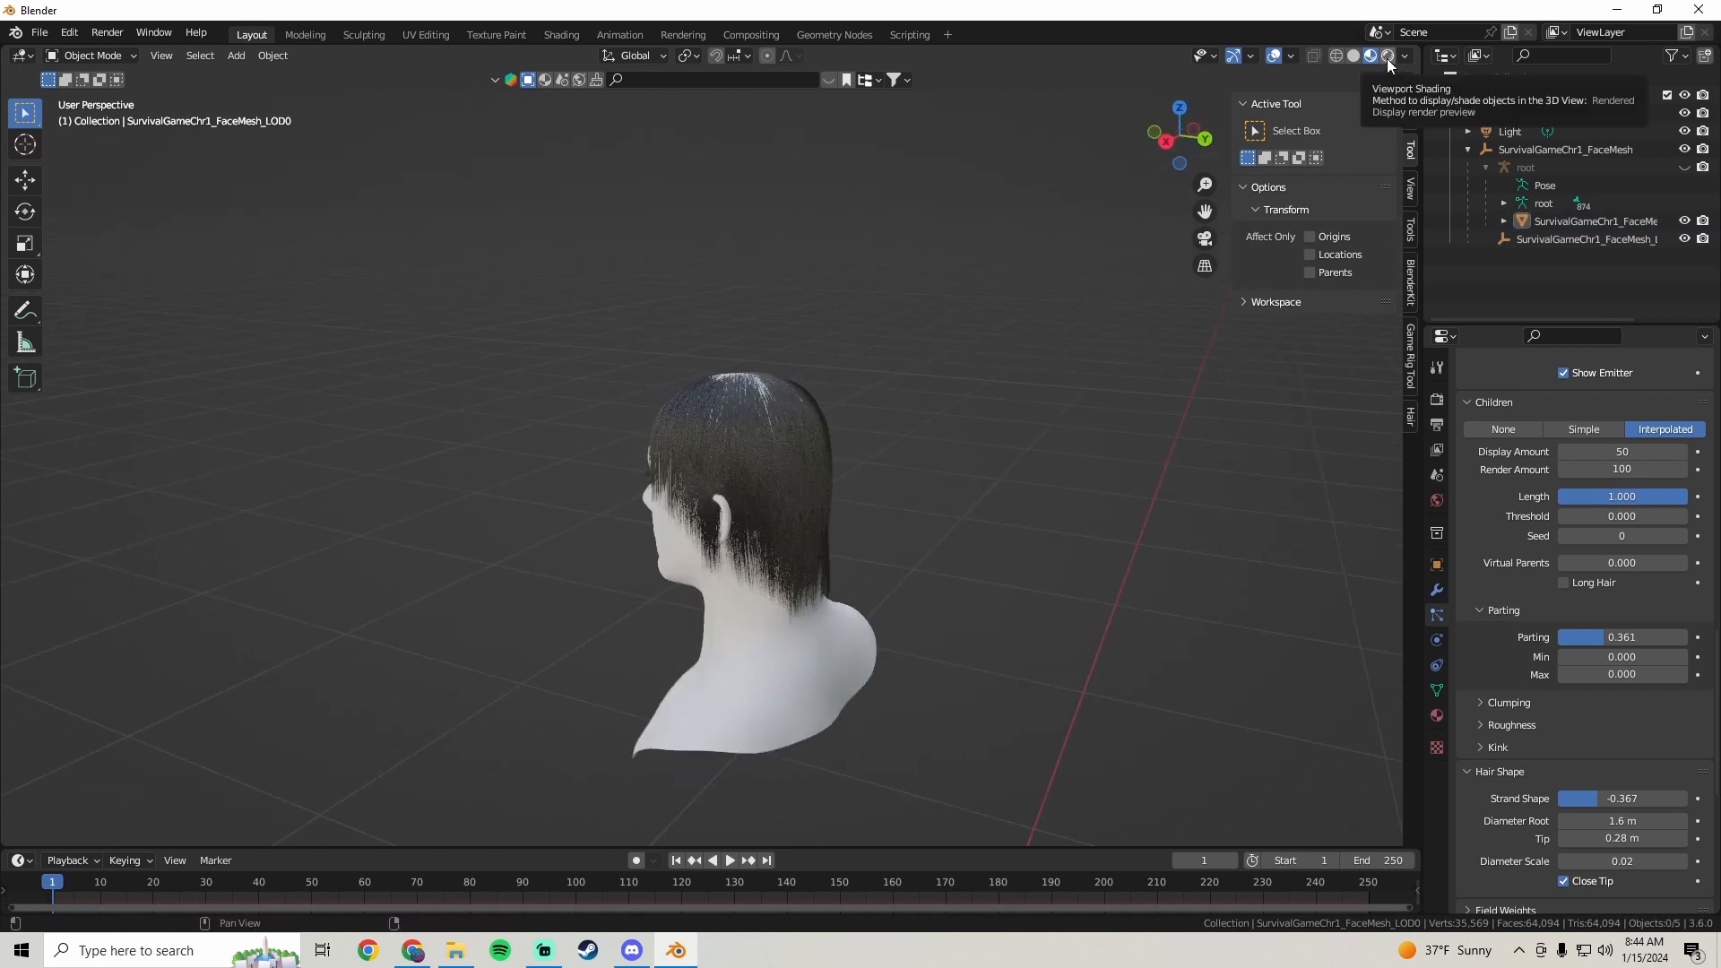
- Preview the hair in Rendered viewport shading, and return to Material Preview shading
{"action": "left_click", "coordinate": [1385, 58]}
{"action": "mouse_move", "coordinate": [1151, 346]}
{"action": "middle_mouse_down"}
{"action": "mouse_move", "coordinate": [583, 556]}
{"action": "mouse_move", "coordinate": [953, 450]}
{"action": "mouse_move", "coordinate": [645, 504]}
{"action": "mouse_move", "coordinate": [411, 509]}
{"action": "mouse_move", "coordinate": [613, 530]}
{"action": "mouse_move", "coordinate": [649, 452]}
{"action": "mouse_move", "coordinate": [809, 407]}
{"action": "mouse_move", "coordinate": [982, 418]}
{"action": "mouse_move", "coordinate": [1075, 476]}
{"action": "mouse_move", "coordinate": [795, 480]}
{"action": "mouse_move", "coordinate": [664, 445]}
{"action": "mouse_move", "coordinate": [778, 439]}
{"action": "mouse_move", "coordinate": [545, 450]}
{"action": "mouse_move", "coordinate": [734, 476]}
{"action": "mouse_move", "coordinate": [901, 443]}
{"action": "mouse_move", "coordinate": [658, 464]}
{"action": "mouse_move", "coordinate": [942, 457]}
{"action": "mouse_move", "coordinate": [718, 460]}
{"action": "mouse_move", "coordinate": [800, 488]}
{"action": "mouse_move", "coordinate": [789, 475]}
{"action": "middle_mouse_up"}
{"action": "scroll", "coordinate": [886, 476], "scroll_direction": "up", "scroll_amount": 4}
{"action": "middle_click_drag", "start_coordinate": [603, 525], "coordinate": [621, 515]}
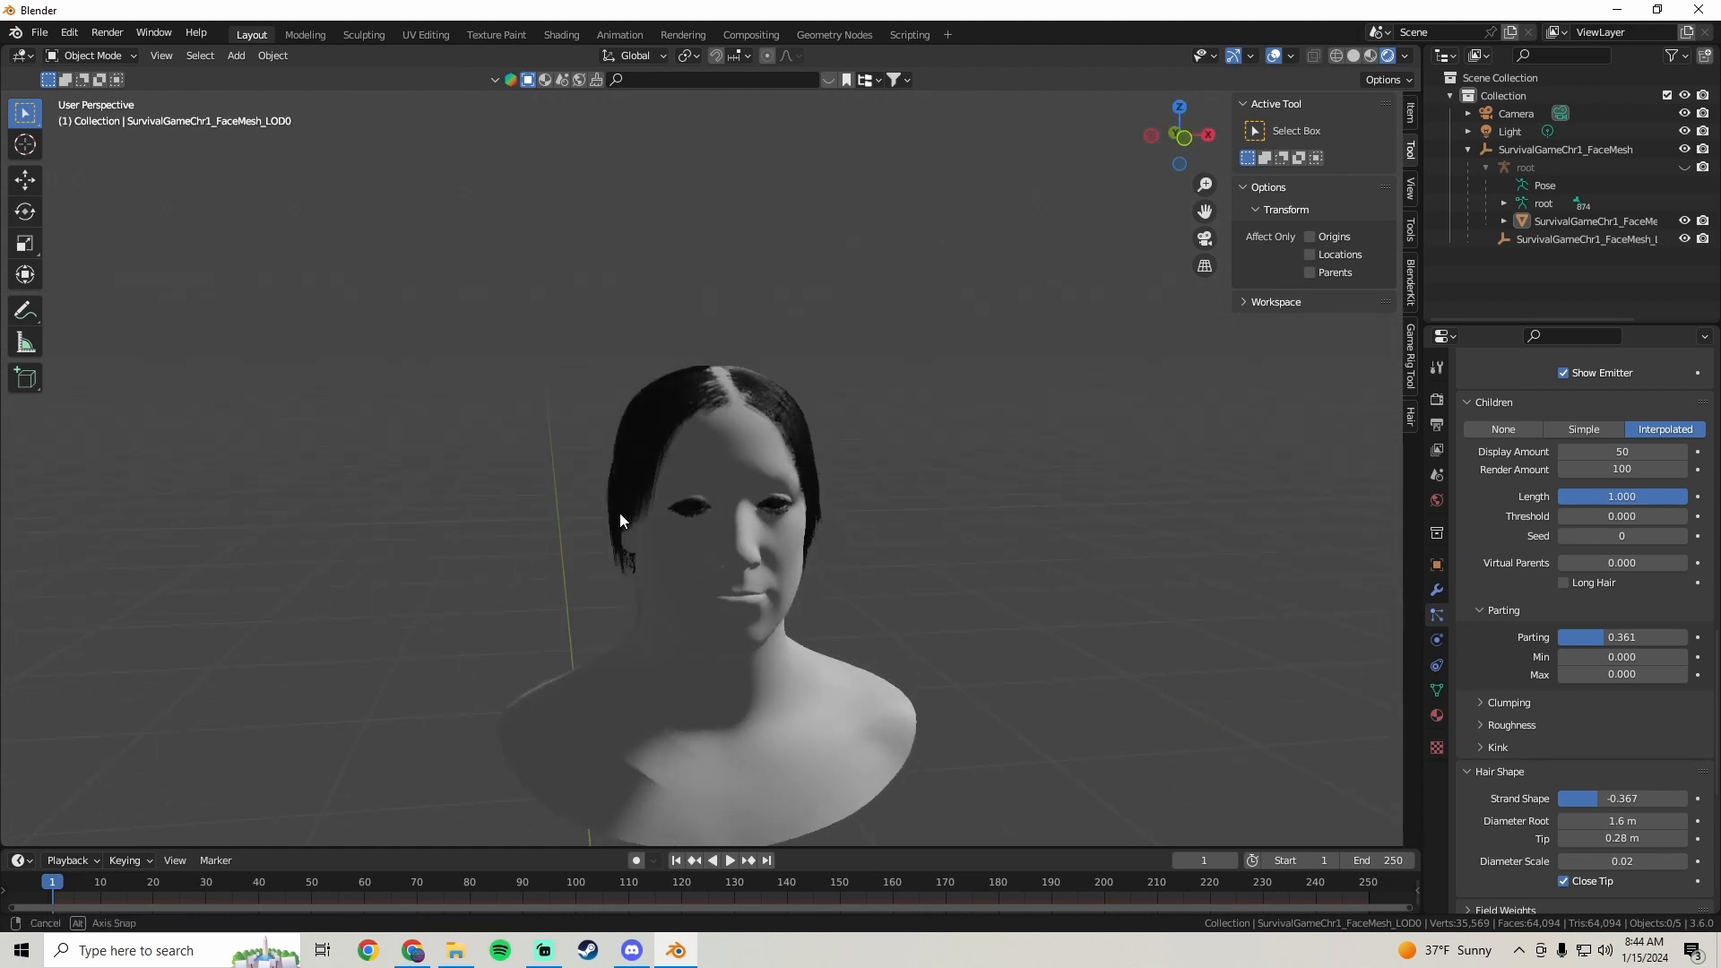
{"action": "left_click", "coordinate": [1370, 54]}
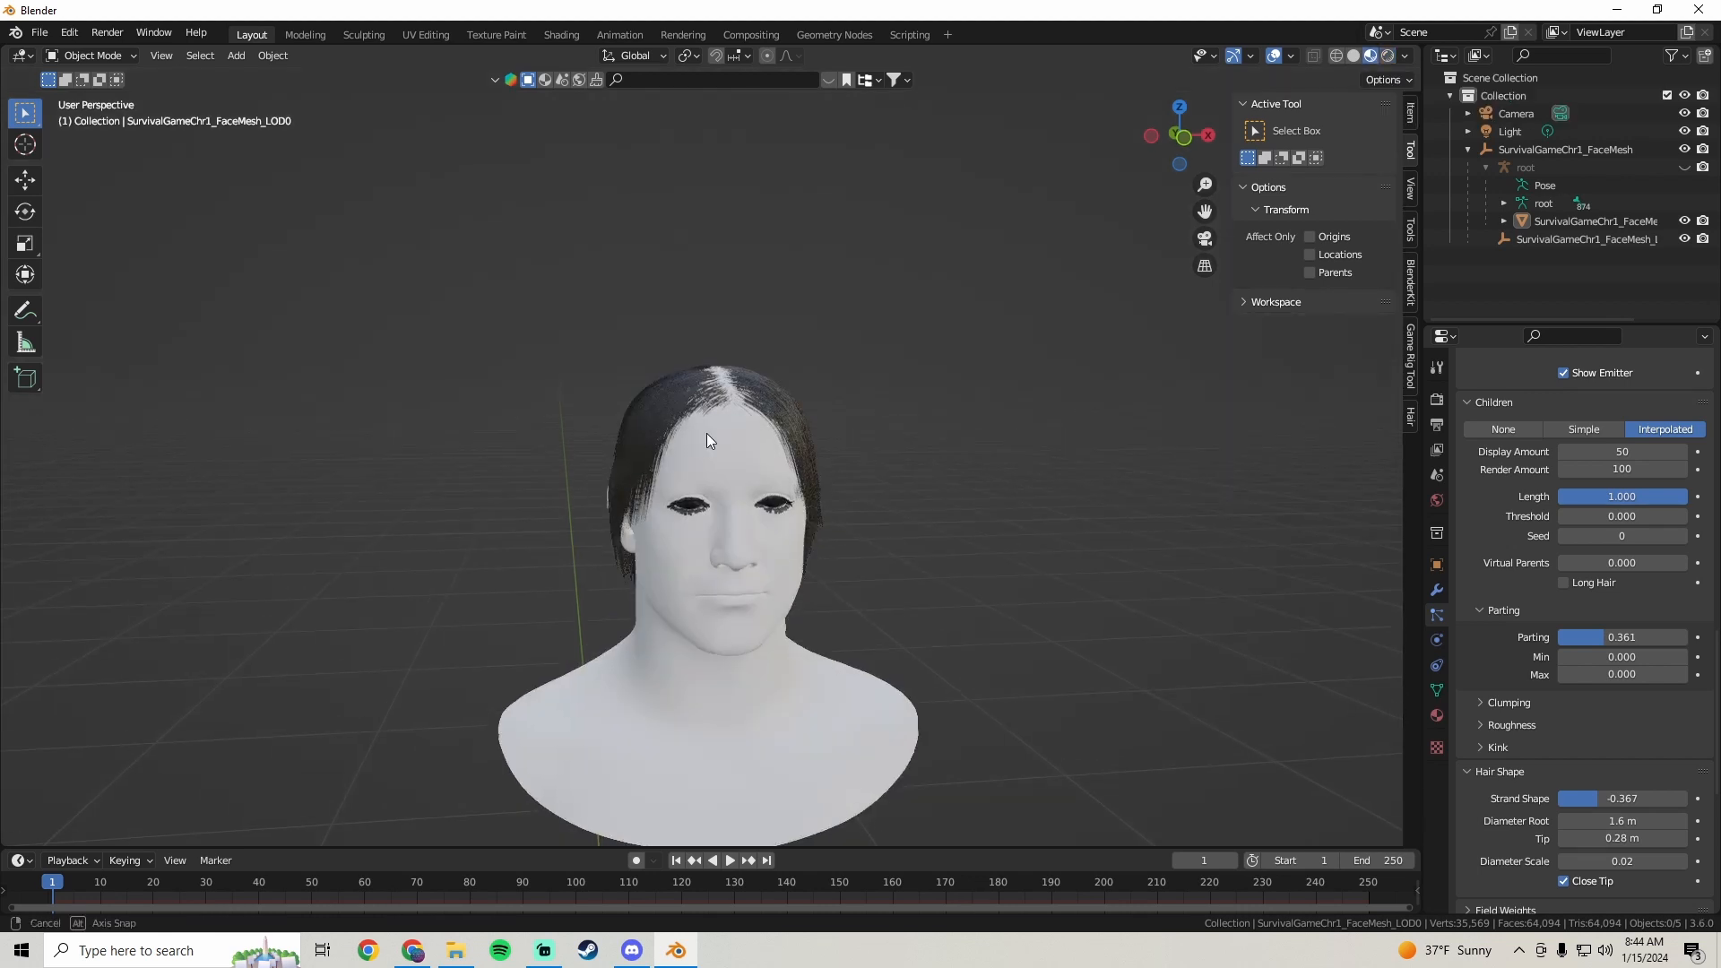
{"action": "middle_click_drag", "start_coordinate": [706, 433], "coordinate": [744, 444]}
- Set the children's Kink Type to Wave
{"action": "scroll", "coordinate": [1470, 563], "scroll_direction": "down", "scroll_amount": 8}
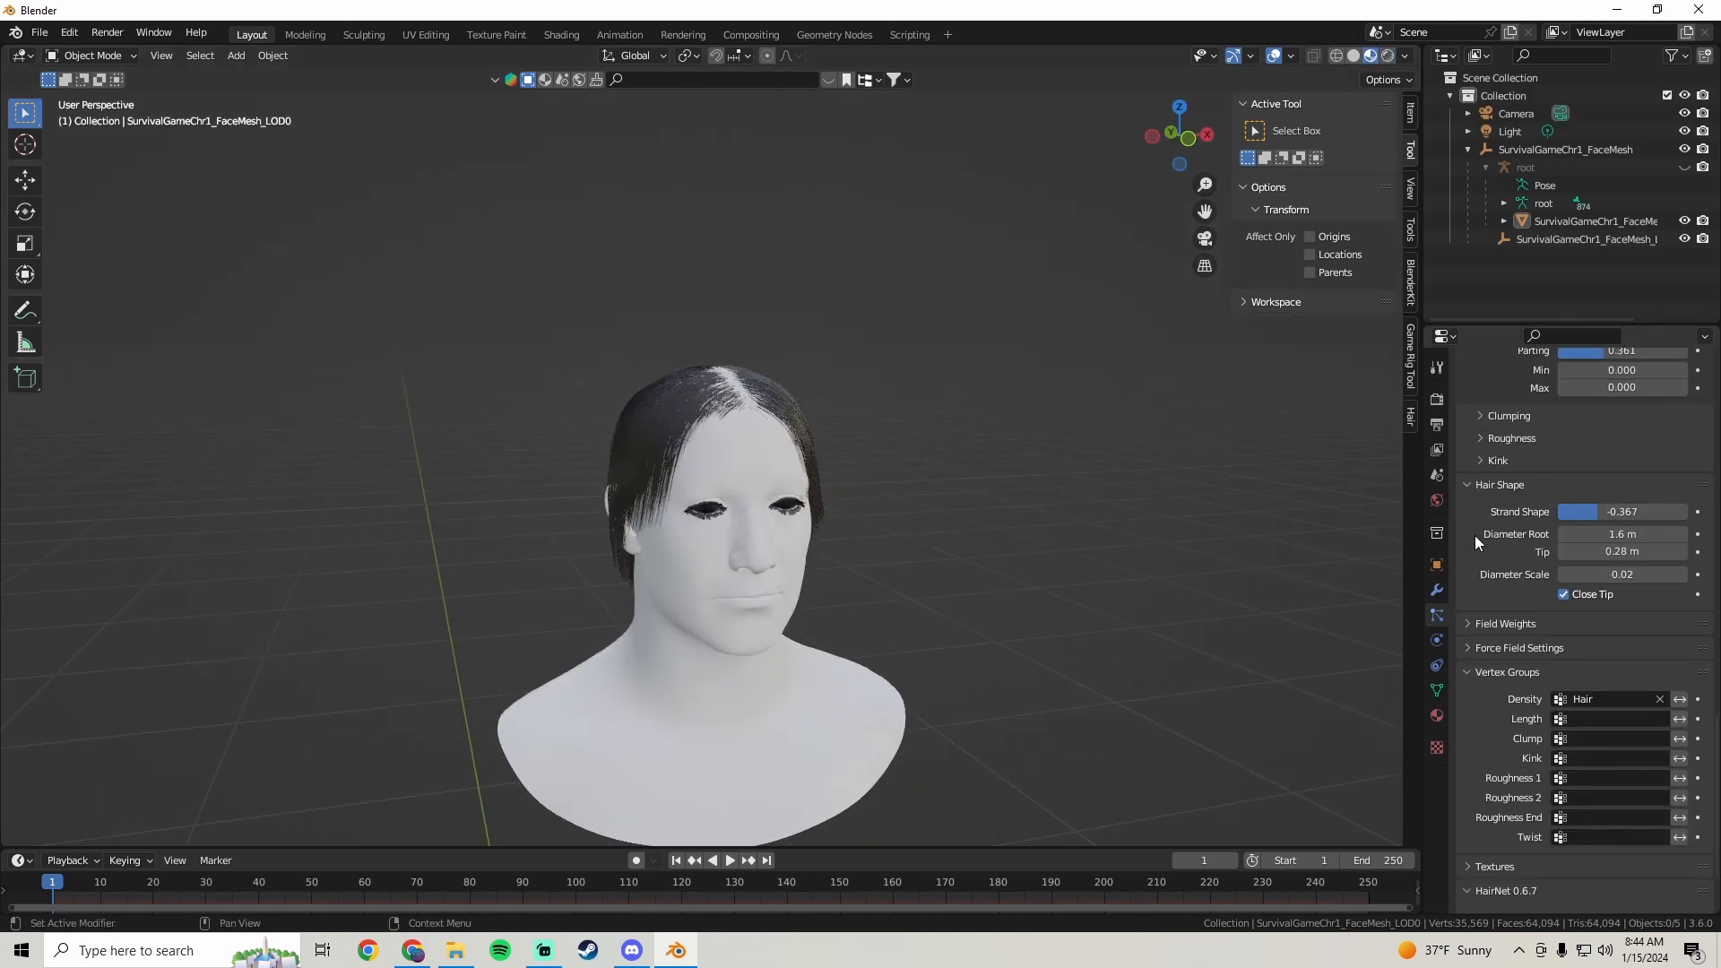
{"action": "scroll", "coordinate": [1479, 515], "scroll_direction": "up", "scroll_amount": 2}
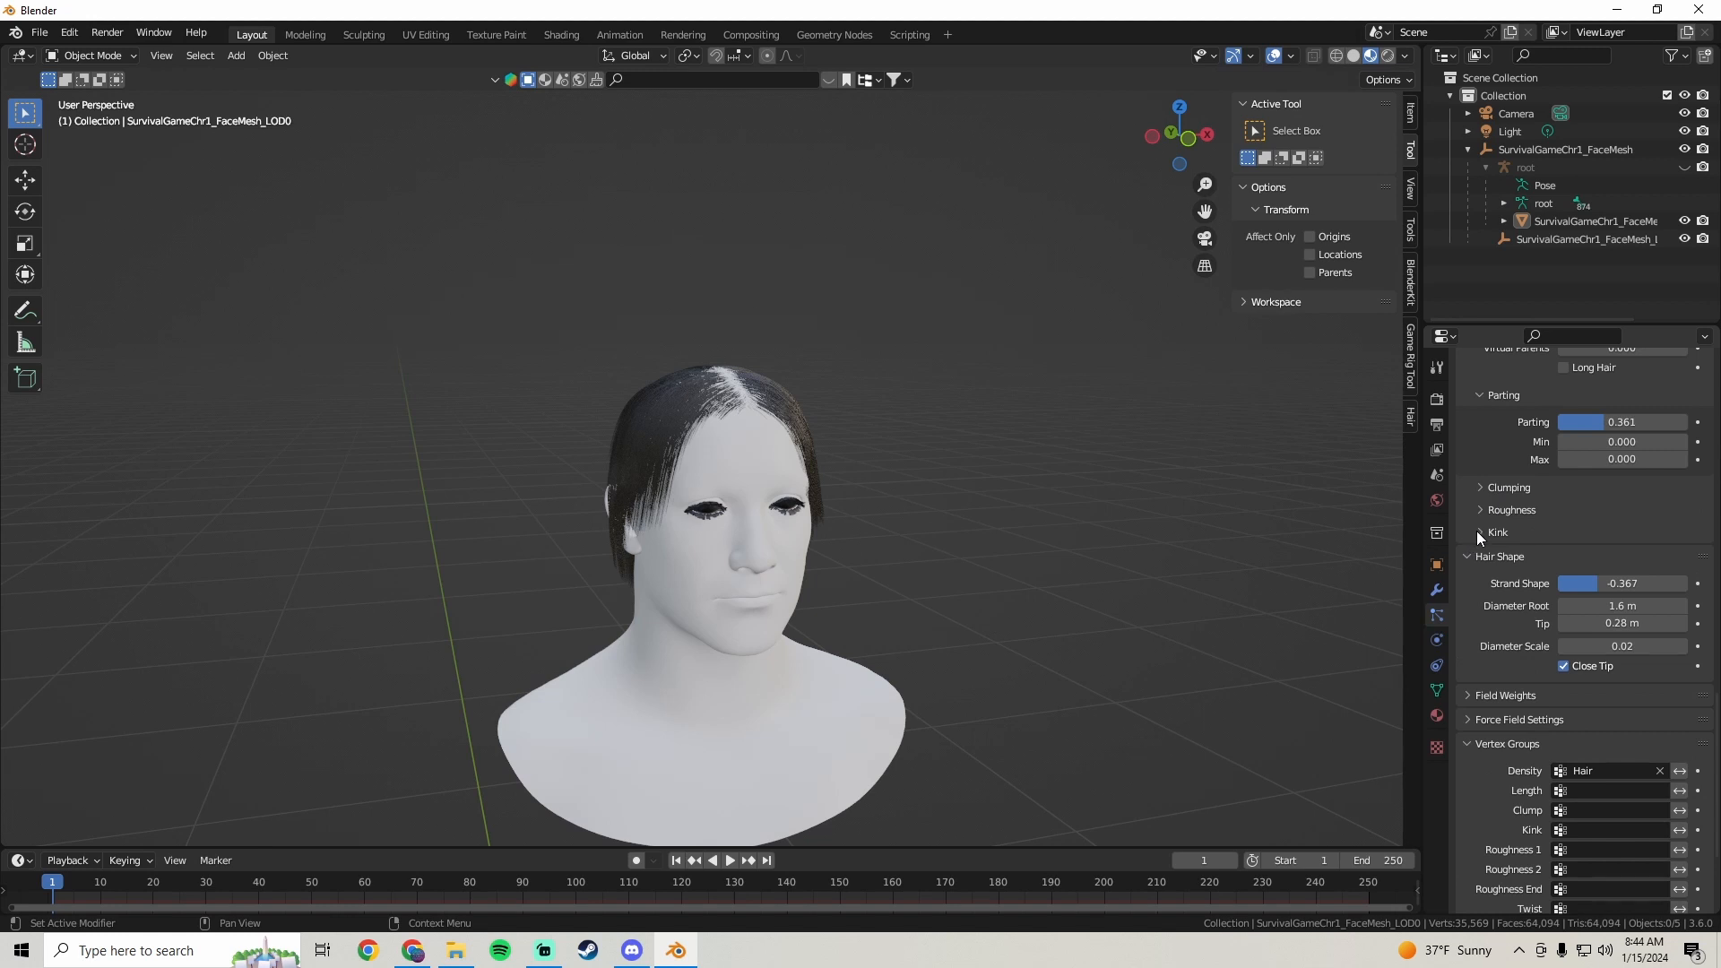
{"action": "left_click", "coordinate": [1479, 532]}
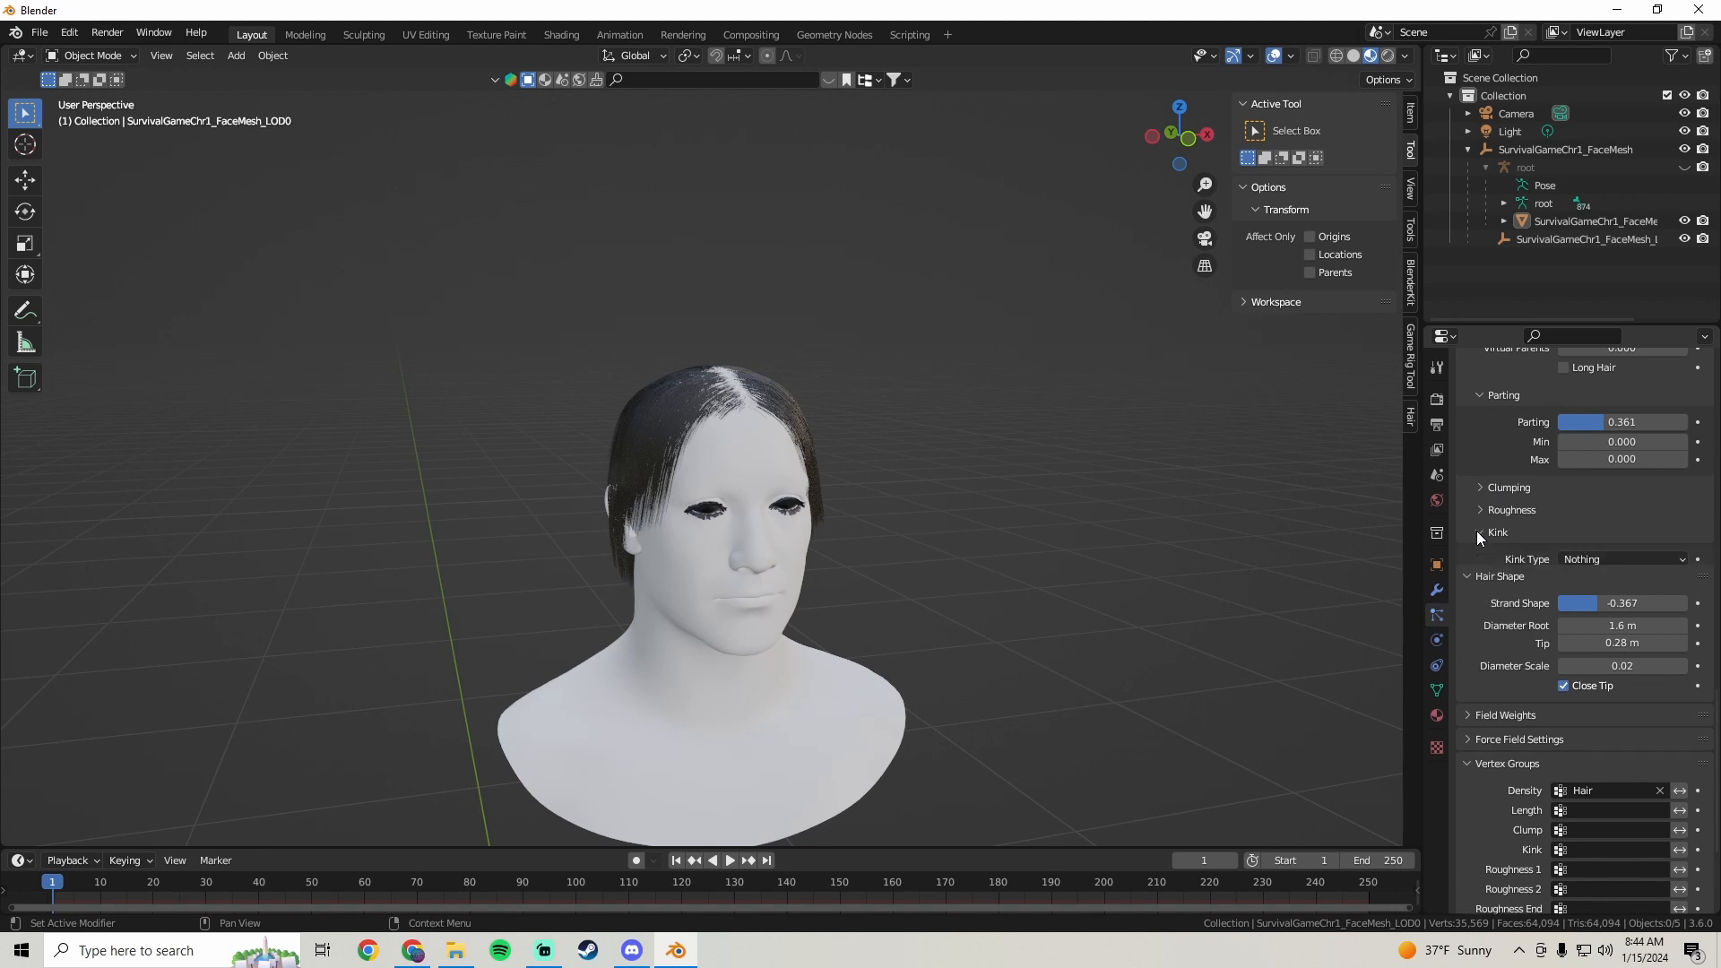
{"action": "left_click", "coordinate": [1593, 563]}
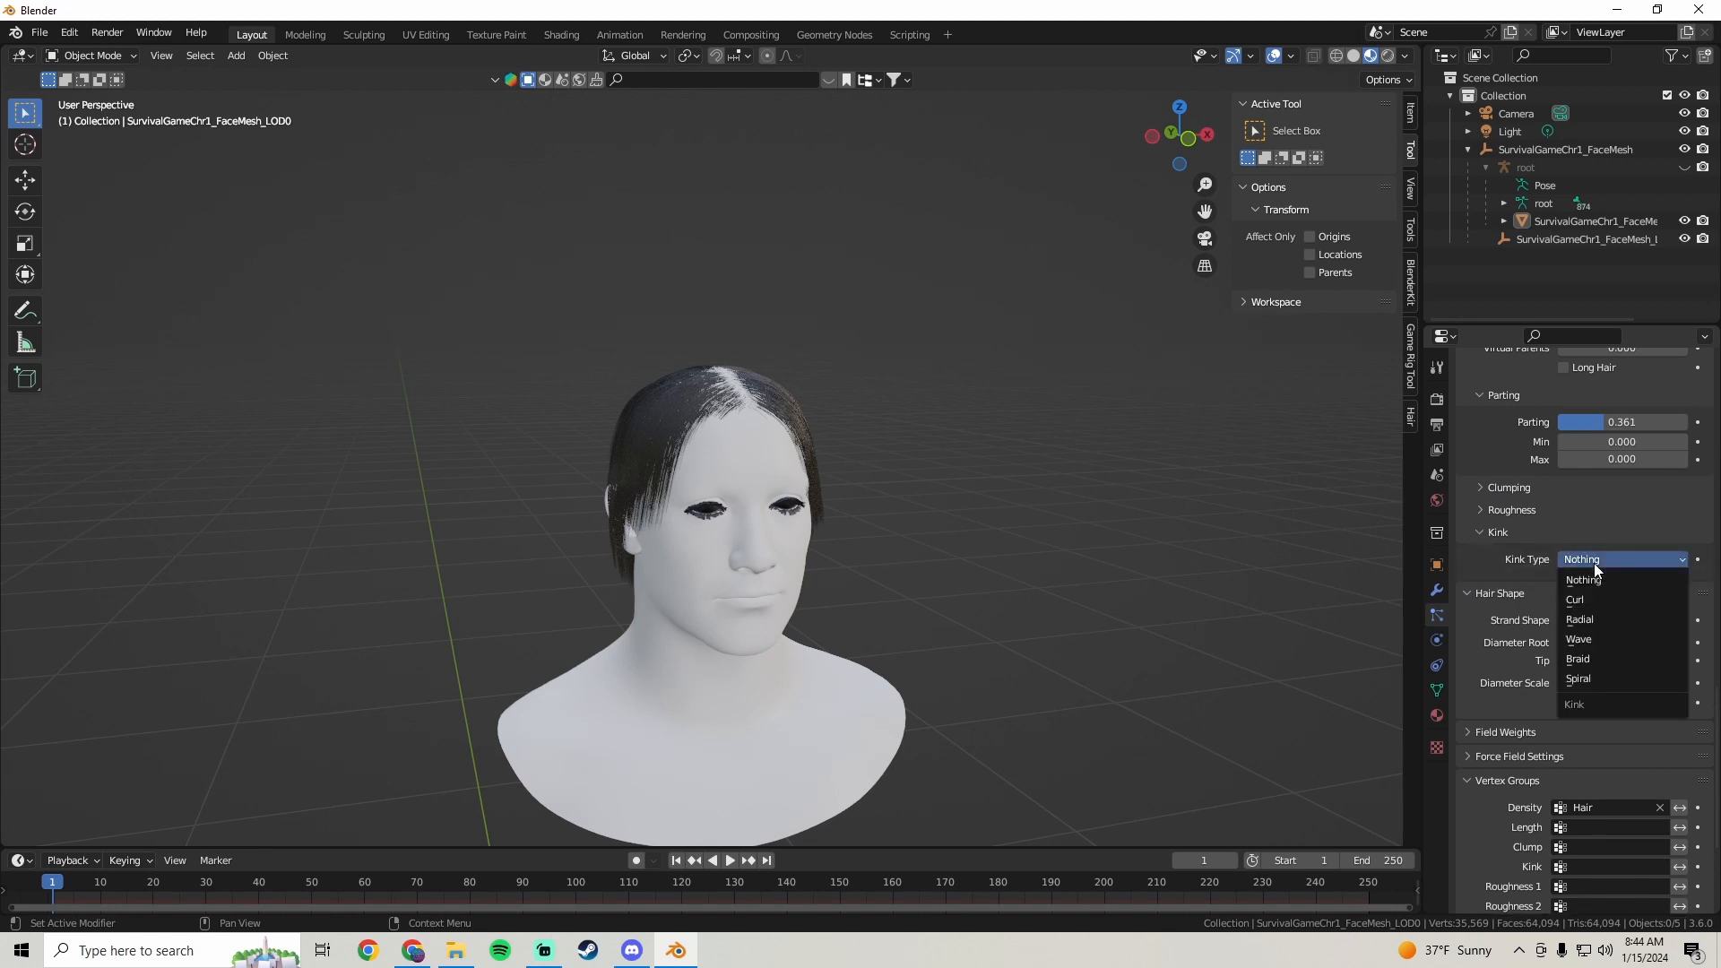
{"action": "left_click", "coordinate": [1579, 642]}
{"action": "middle_click_drag", "start_coordinate": [946, 475], "coordinate": [912, 484]}
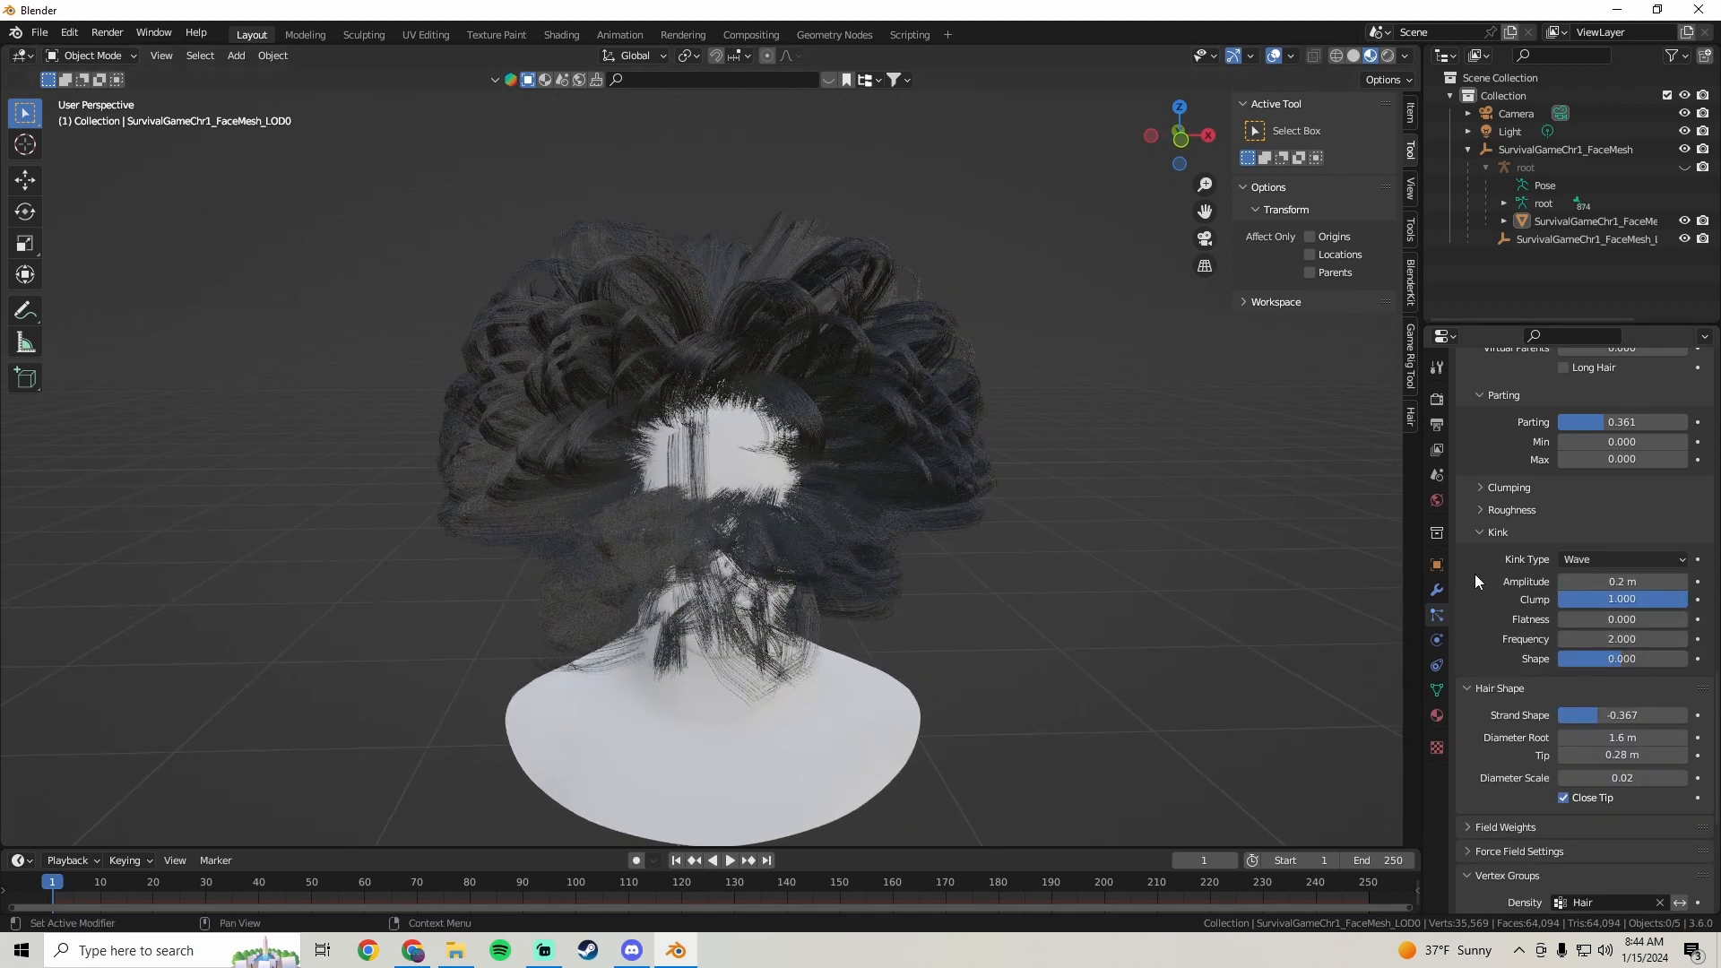
- Set the wave kink's Amplitude to 0.1 m and inspect the hair volume
{"action": "left_click", "coordinate": [1620, 582]}
{"action": "key", "text": "Return"}
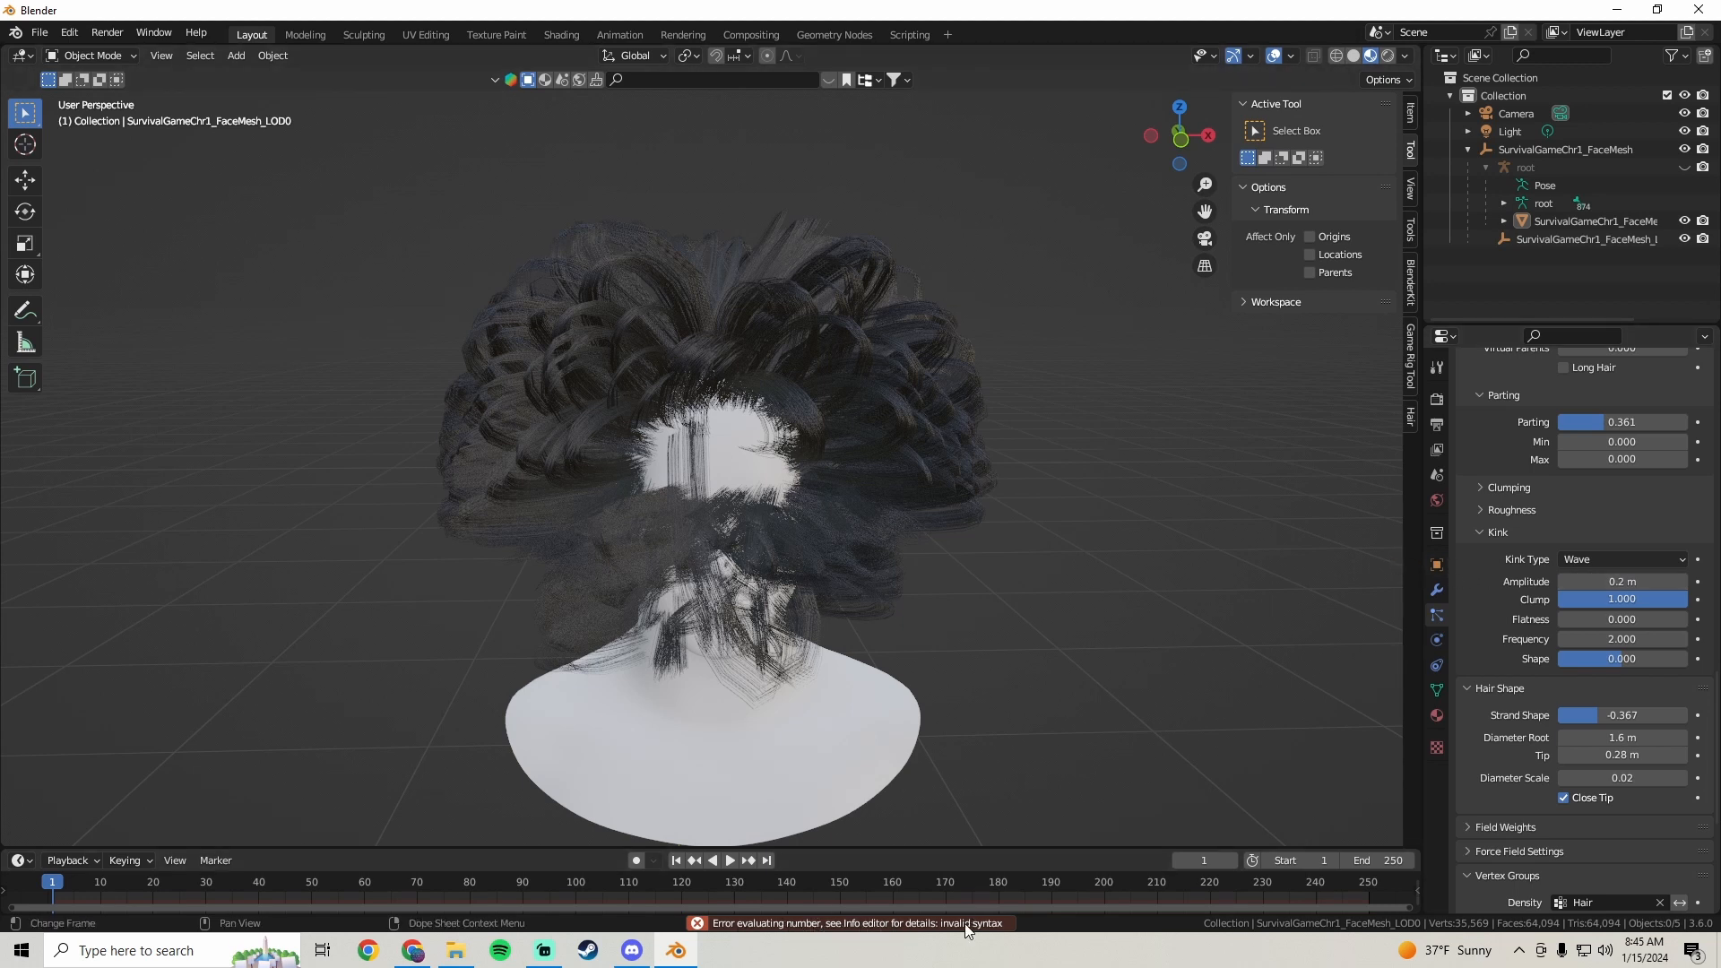
{"action": "left_click", "coordinate": [1639, 581]}
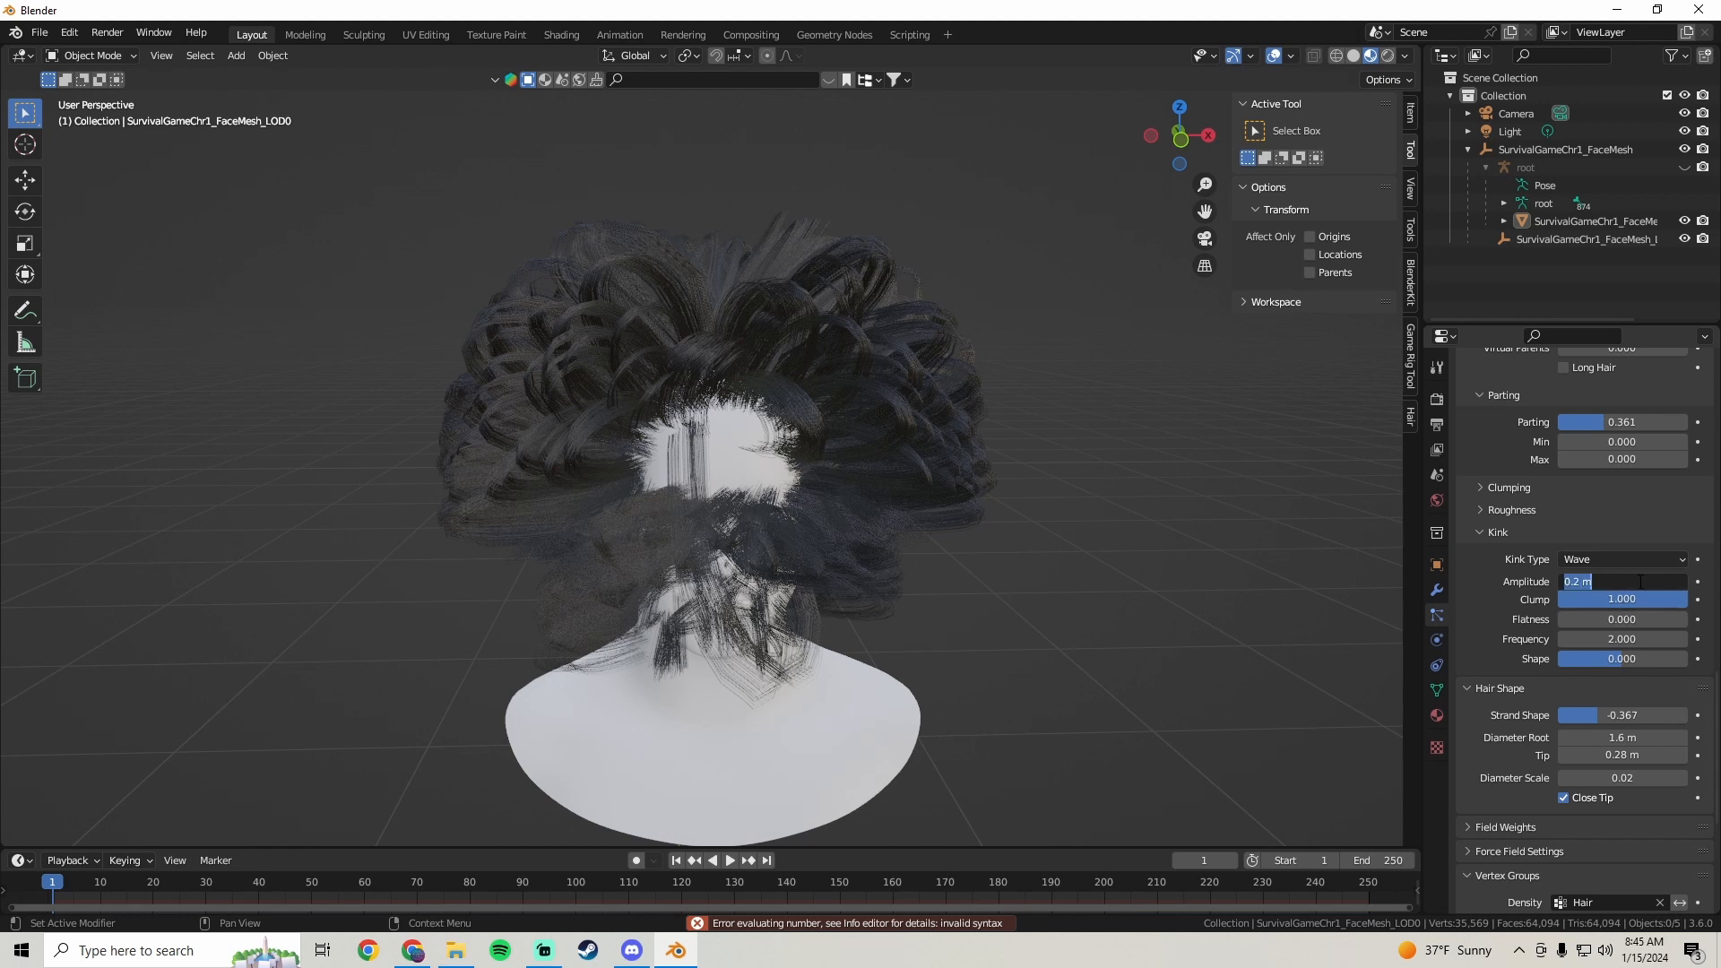
{"action": "type", "text": ".1"}
{"action": "key", "text": "Return"}
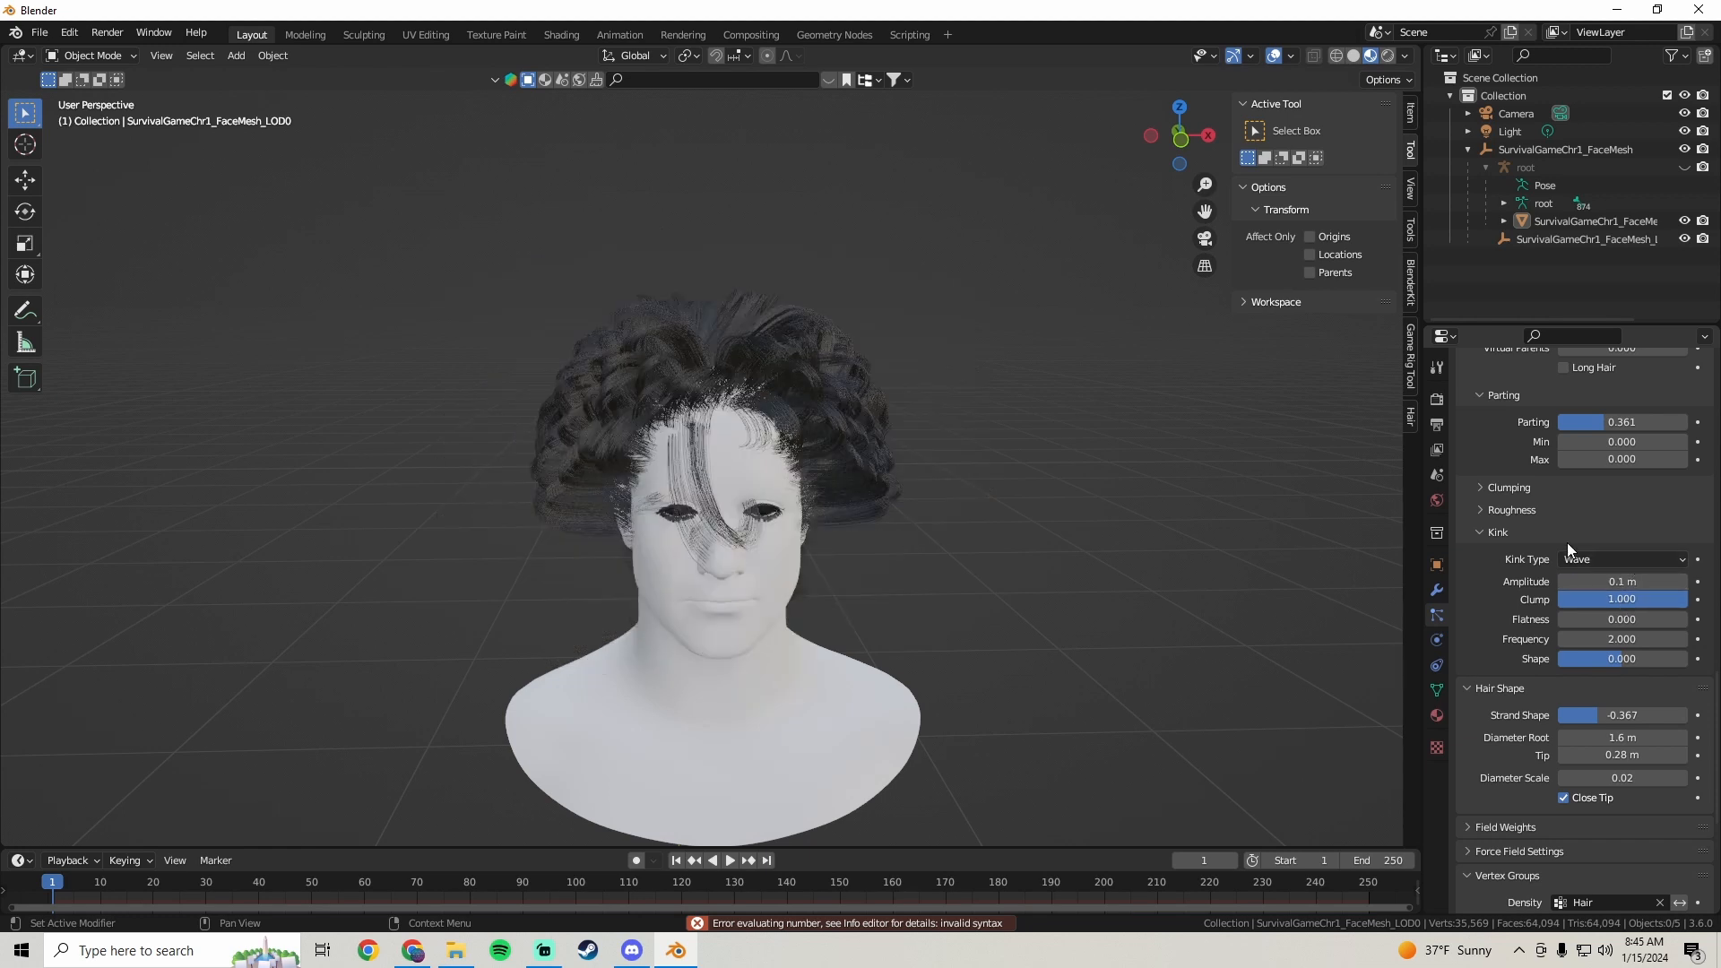
{"action": "middle_click_drag", "start_coordinate": [830, 450], "coordinate": [1011, 495]}
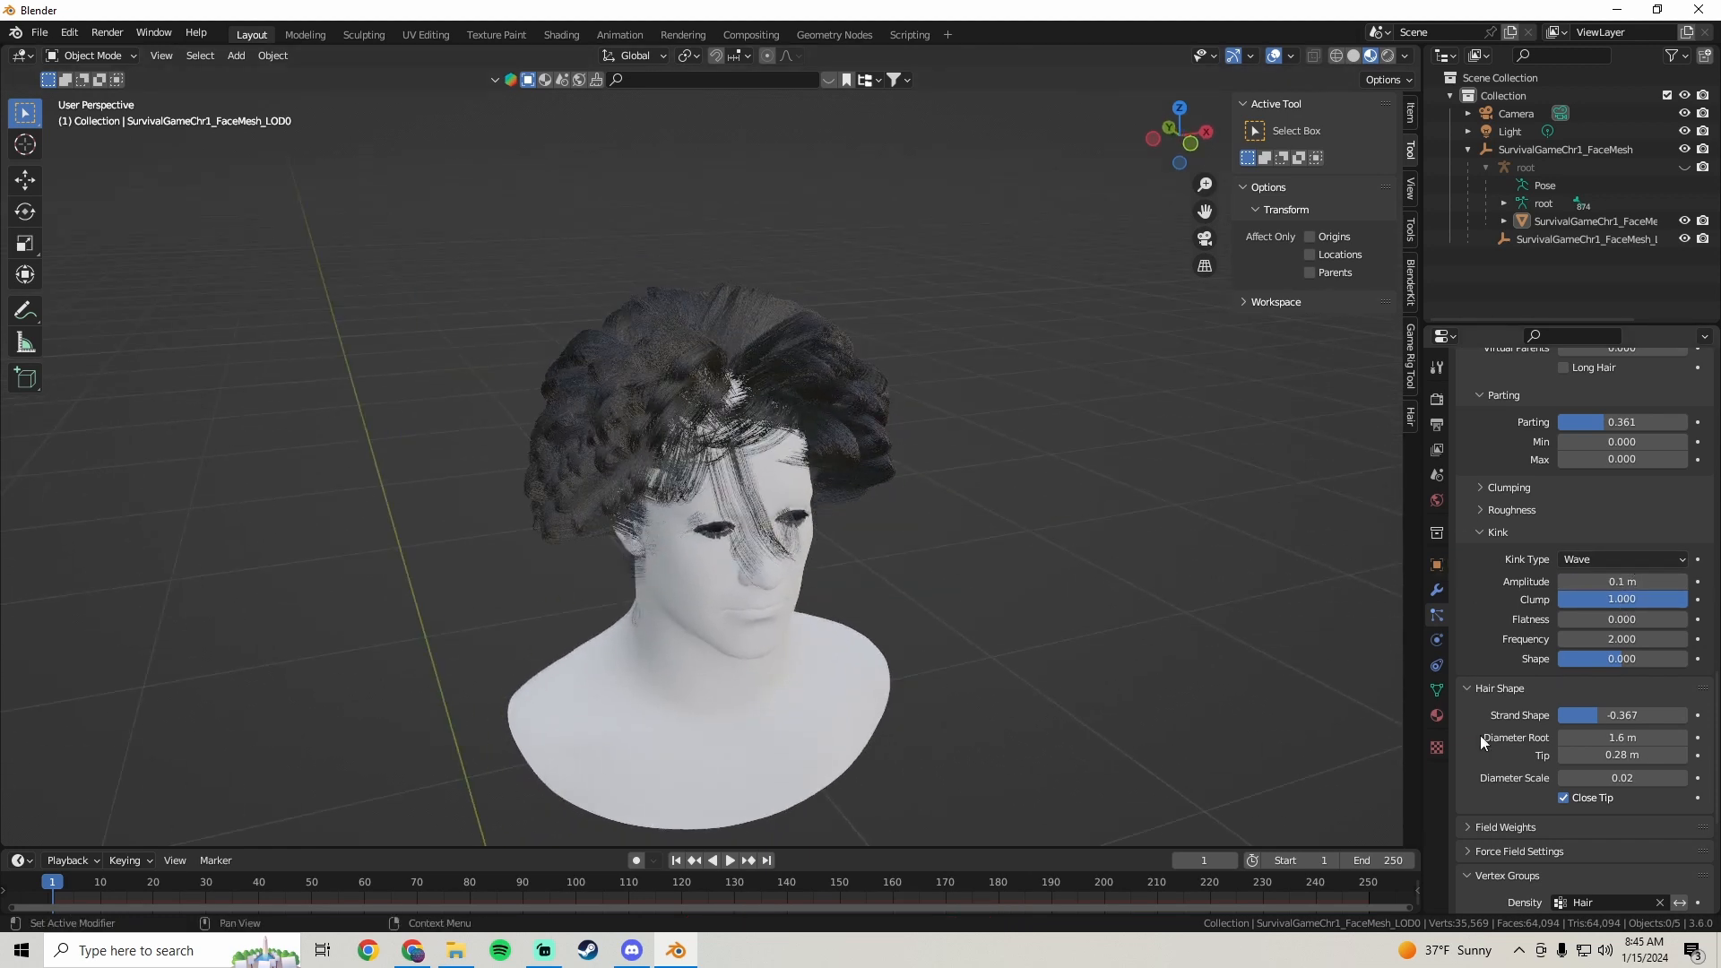
{"action": "middle_click_drag", "start_coordinate": [848, 364], "coordinate": [814, 348]}
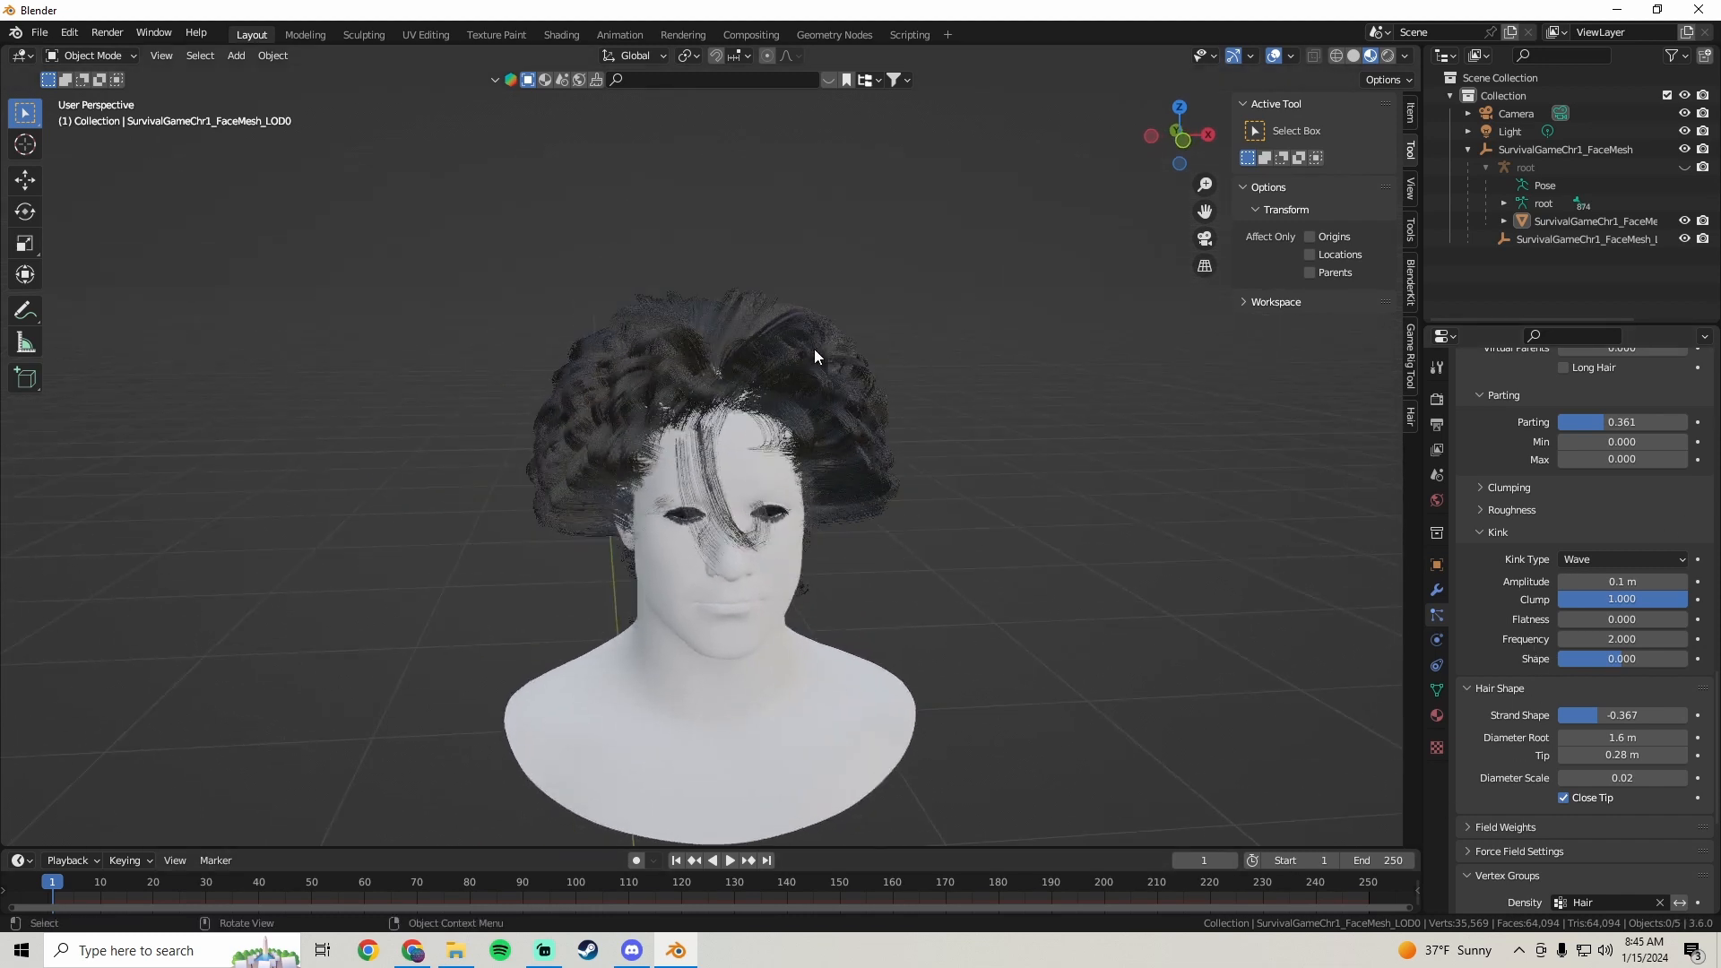
- Set the wave kink's Amplitude to 0.01 m and check the hair from the side
{"action": "double_click", "coordinate": [1642, 581]}
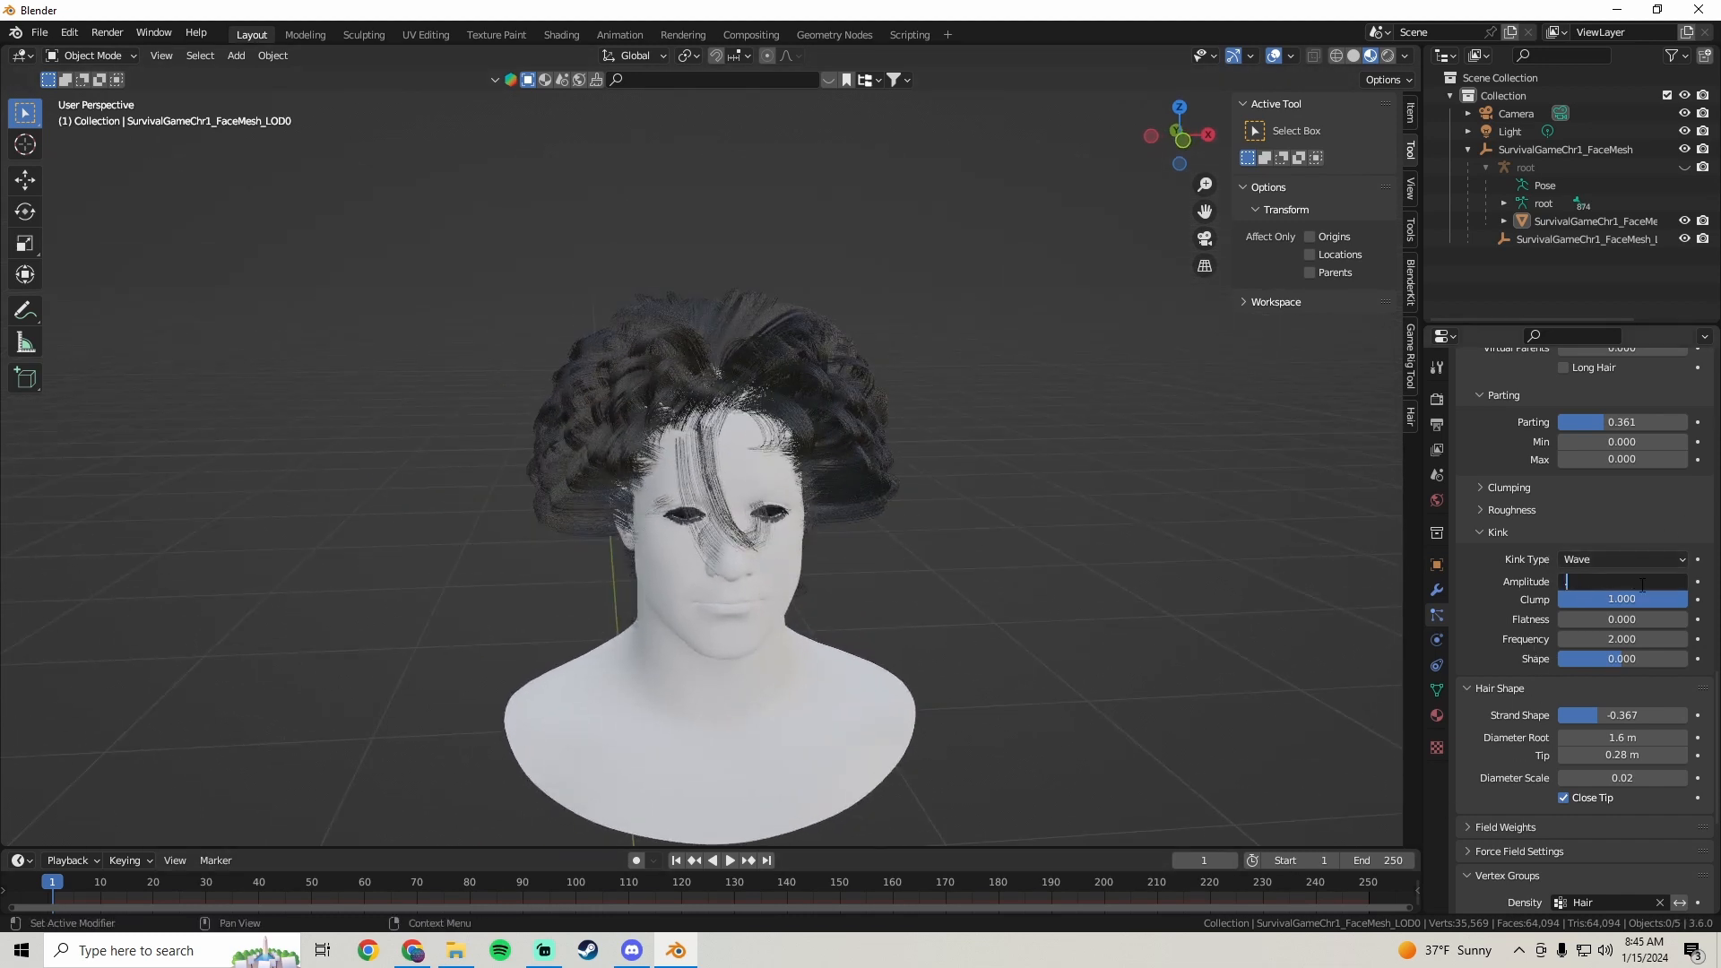
{"action": "key", "text": "Return"}
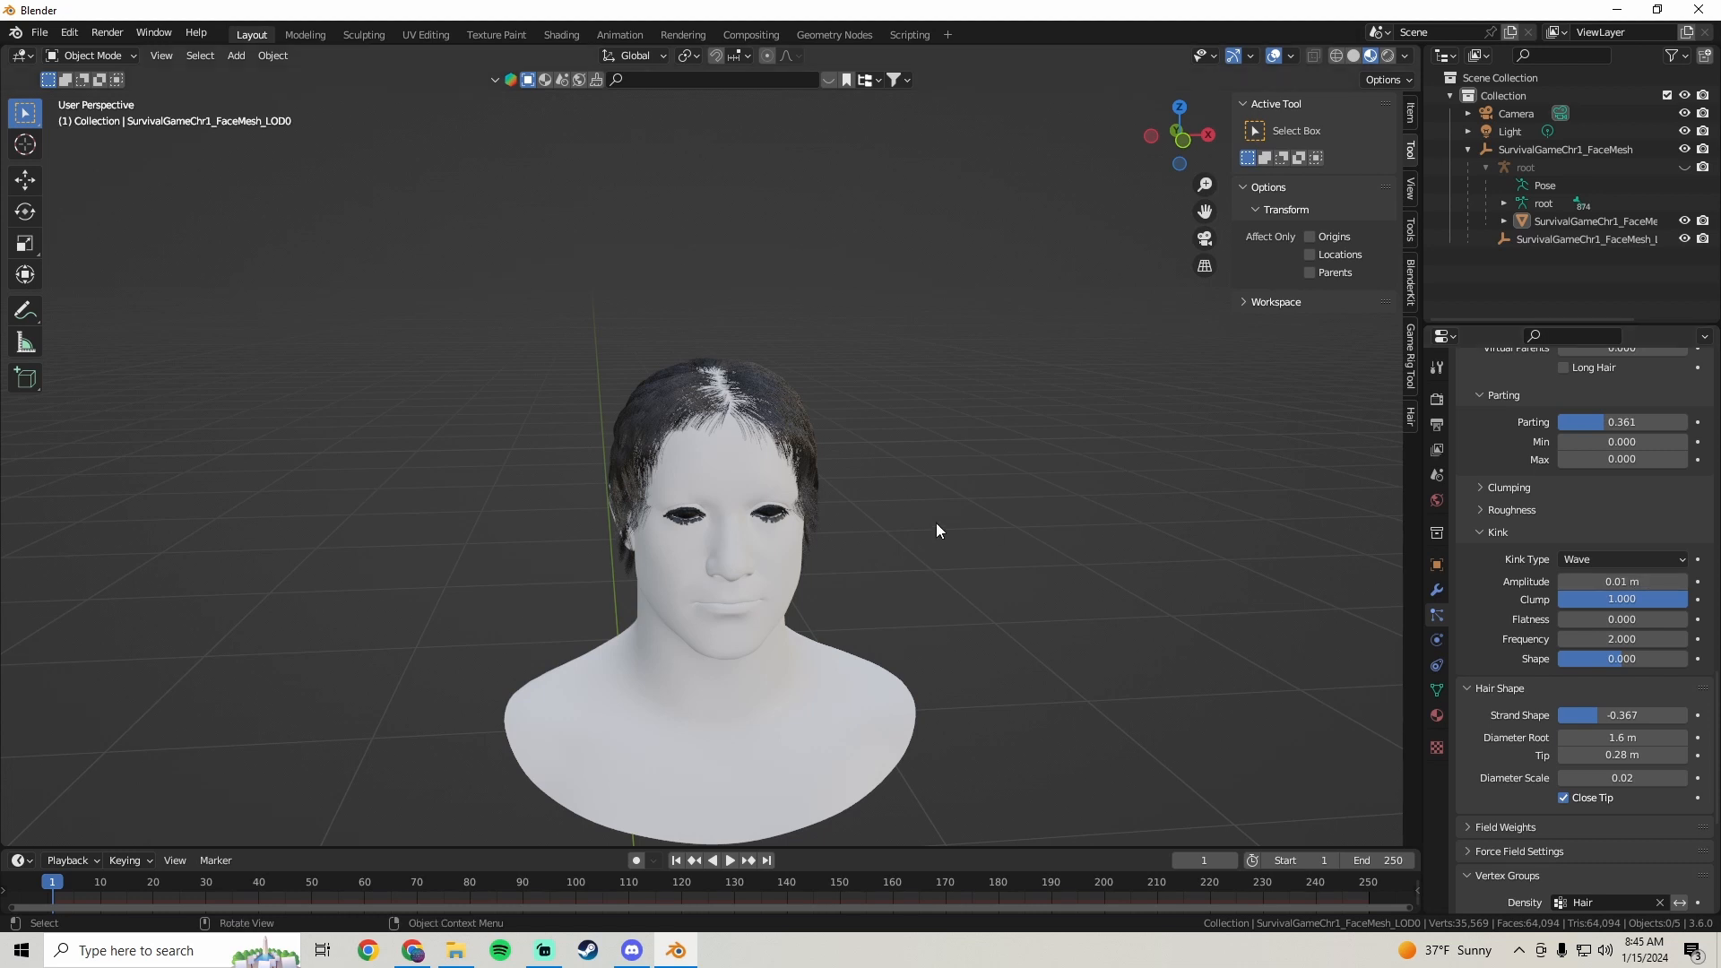
{"action": "mouse_move", "coordinate": [933, 529]}
{"action": "middle_mouse_down"}
{"action": "mouse_move", "coordinate": [860, 422]}
{"action": "mouse_move", "coordinate": [886, 411]}
{"action": "middle_mouse_up"}
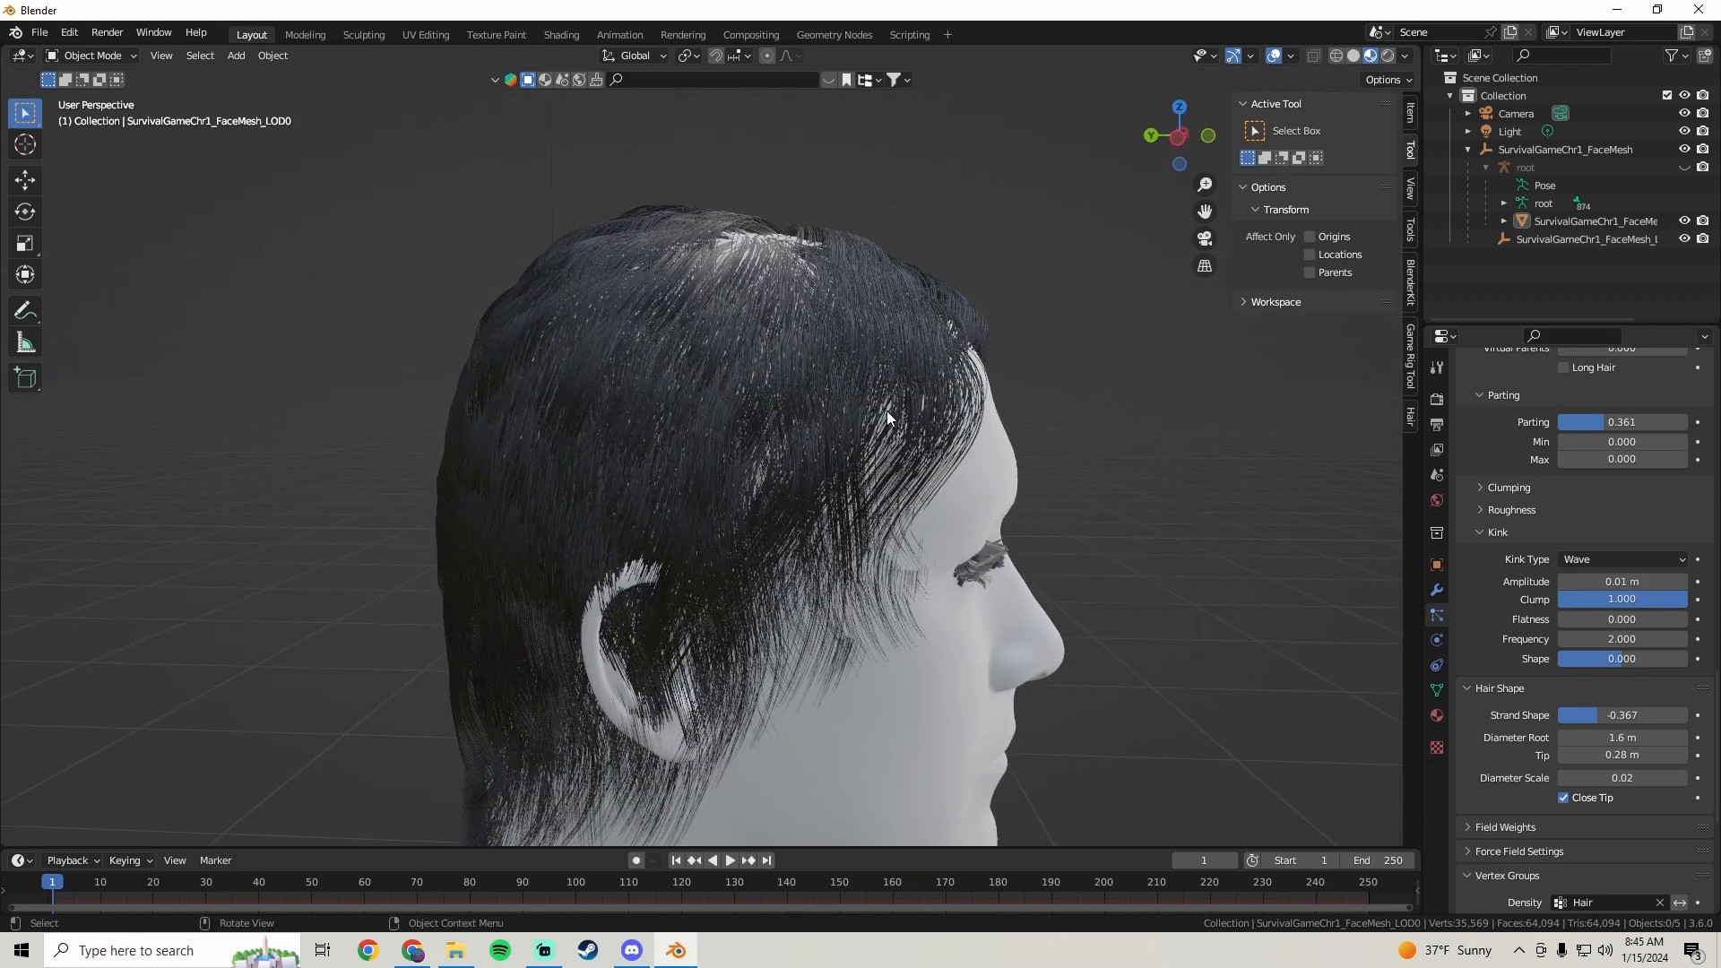
- Try the kink Amplitude at 0.1 m again for comparison, and set it back to 0.01 m
{"action": "left_click_drag", "start_coordinate": [1614, 581], "coordinate": [1616, 582]}
{"action": "type", "text": ".1"}
{"action": "key", "text": "Return"}
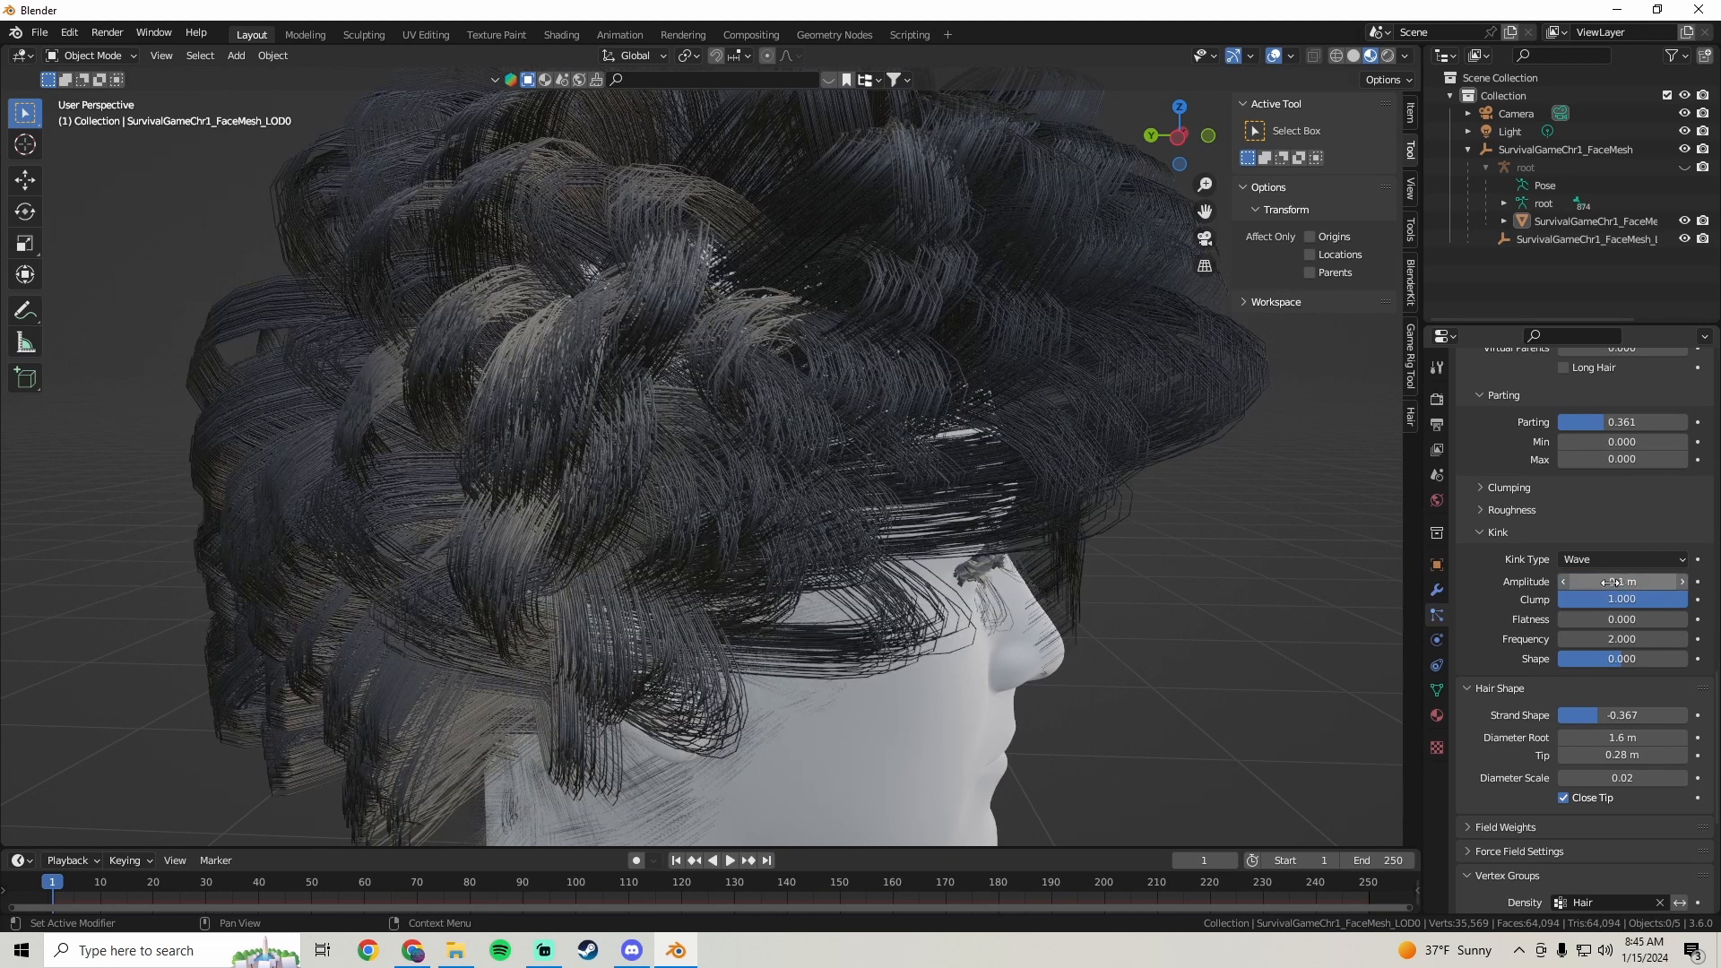
{"action": "middle_click_drag", "start_coordinate": [941, 449], "coordinate": [1011, 461]}
{"action": "left_click", "coordinate": [1632, 582]}
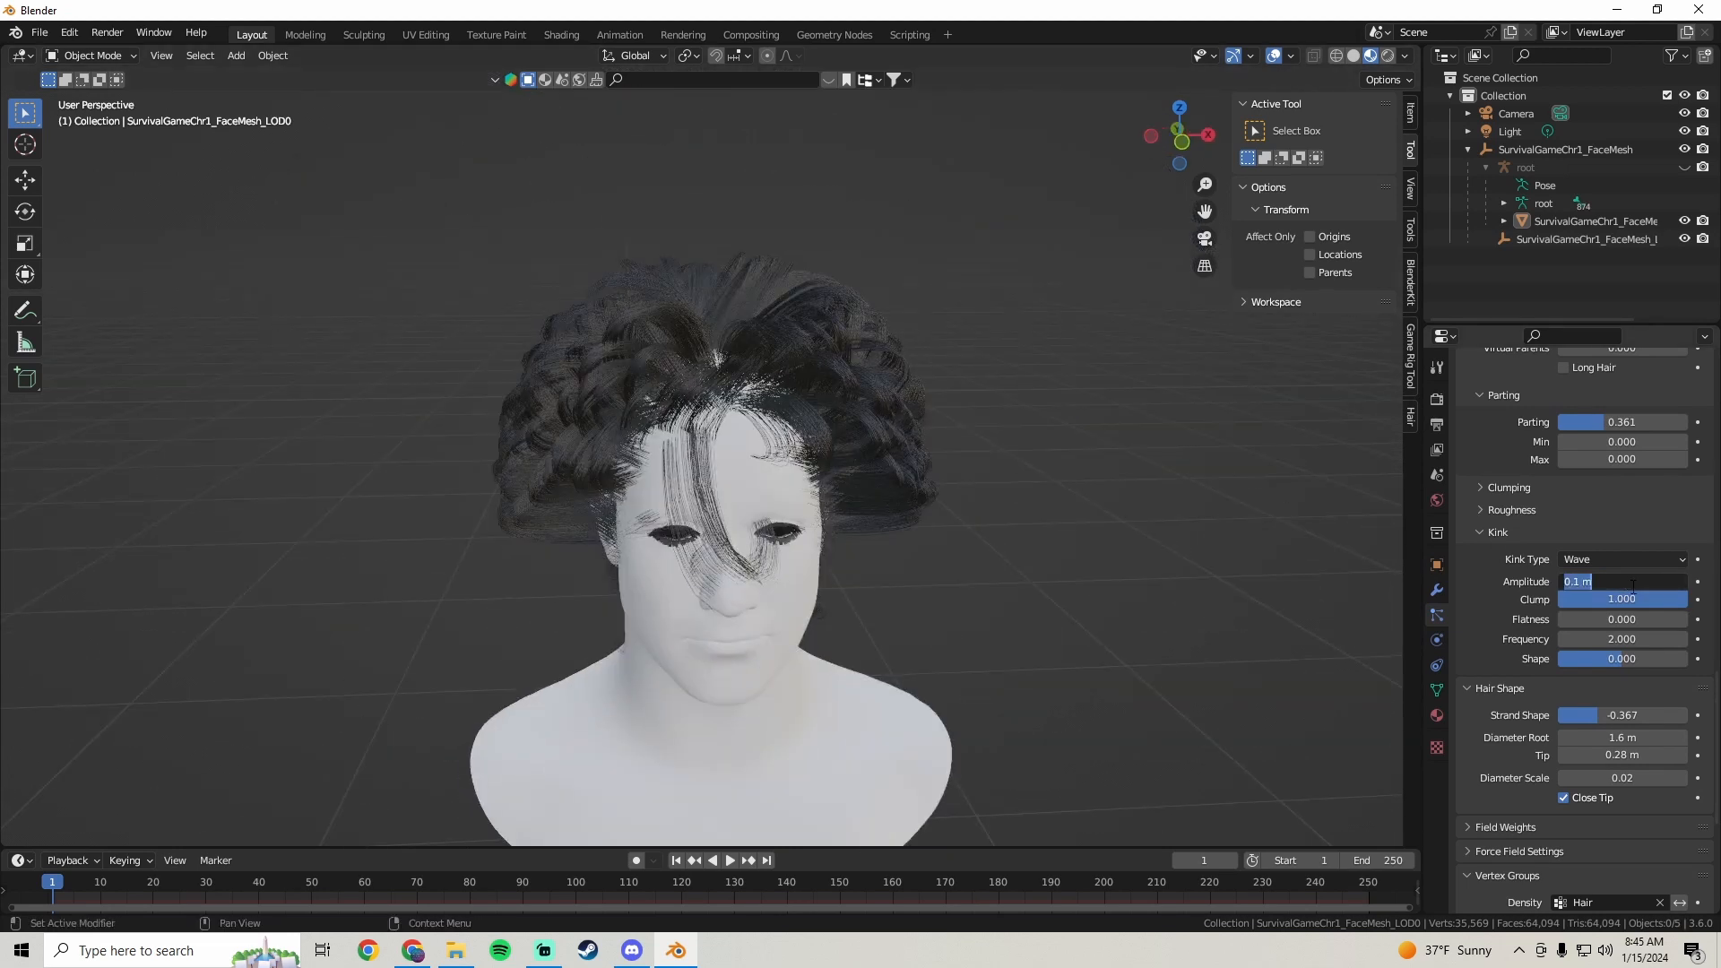
{"action": "type", "text": ".01"}
{"action": "key", "text": "Return"}
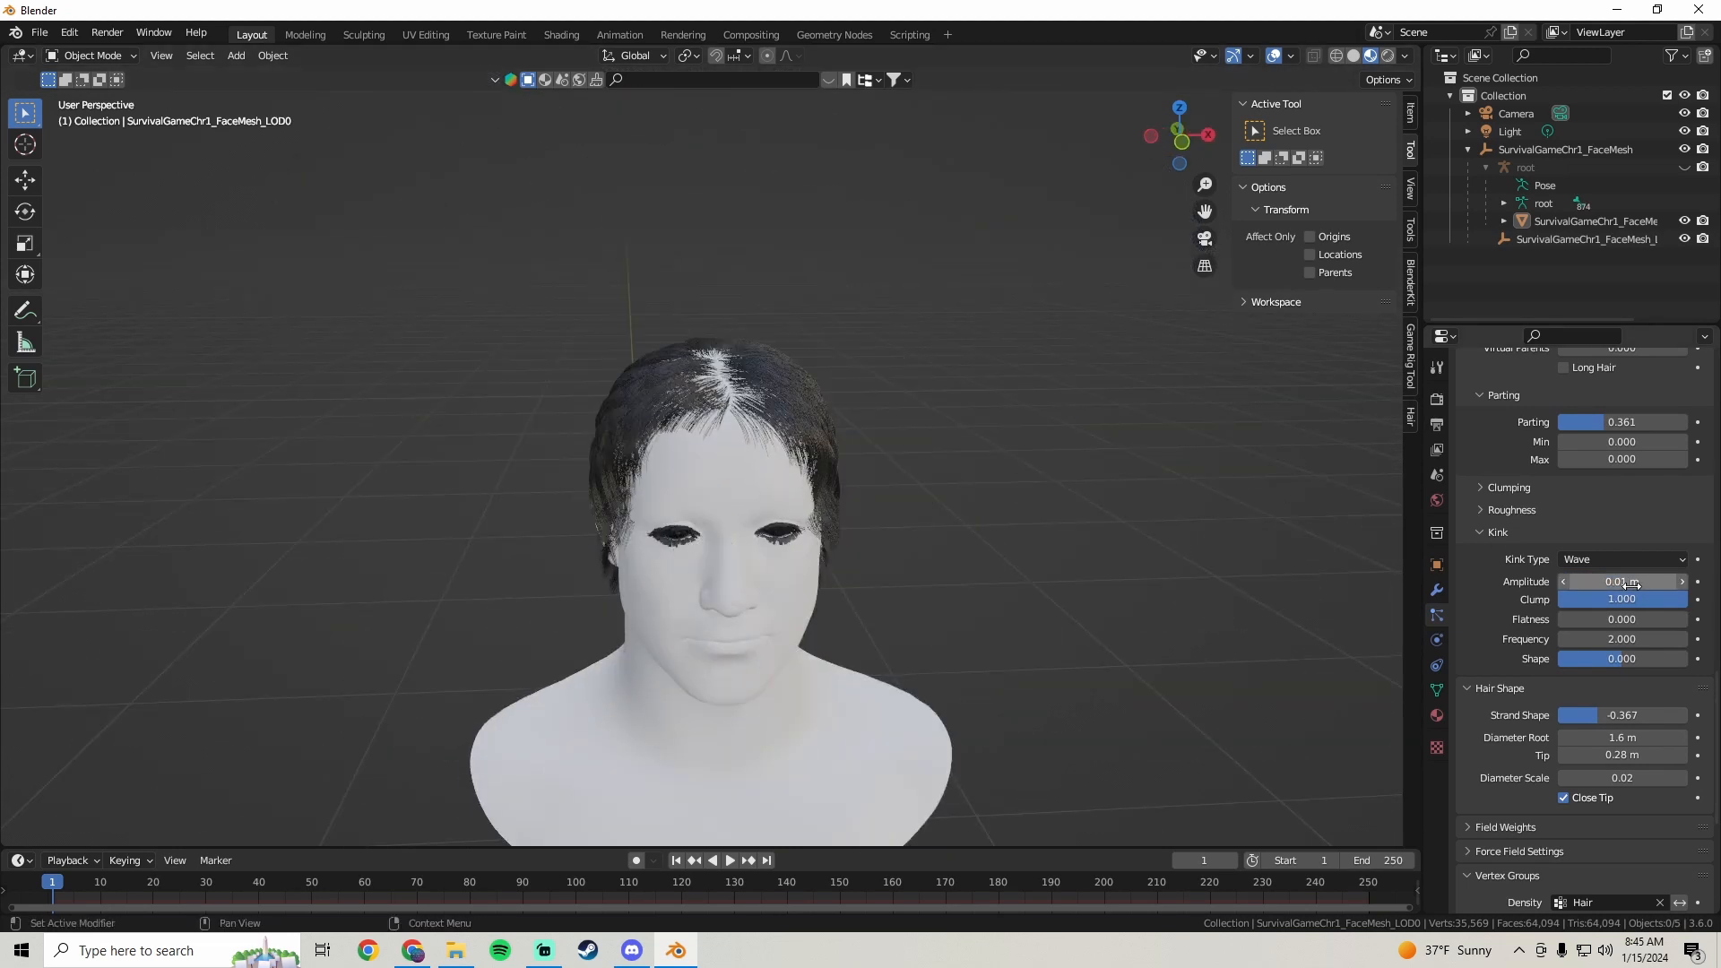
{"action": "mouse_move", "coordinate": [1023, 477]}
{"action": "middle_mouse_down"}
{"action": "mouse_move", "coordinate": [1164, 482]}
{"action": "mouse_move", "coordinate": [1108, 410]}
{"action": "mouse_move", "coordinate": [1020, 452]}
{"action": "middle_mouse_up"}
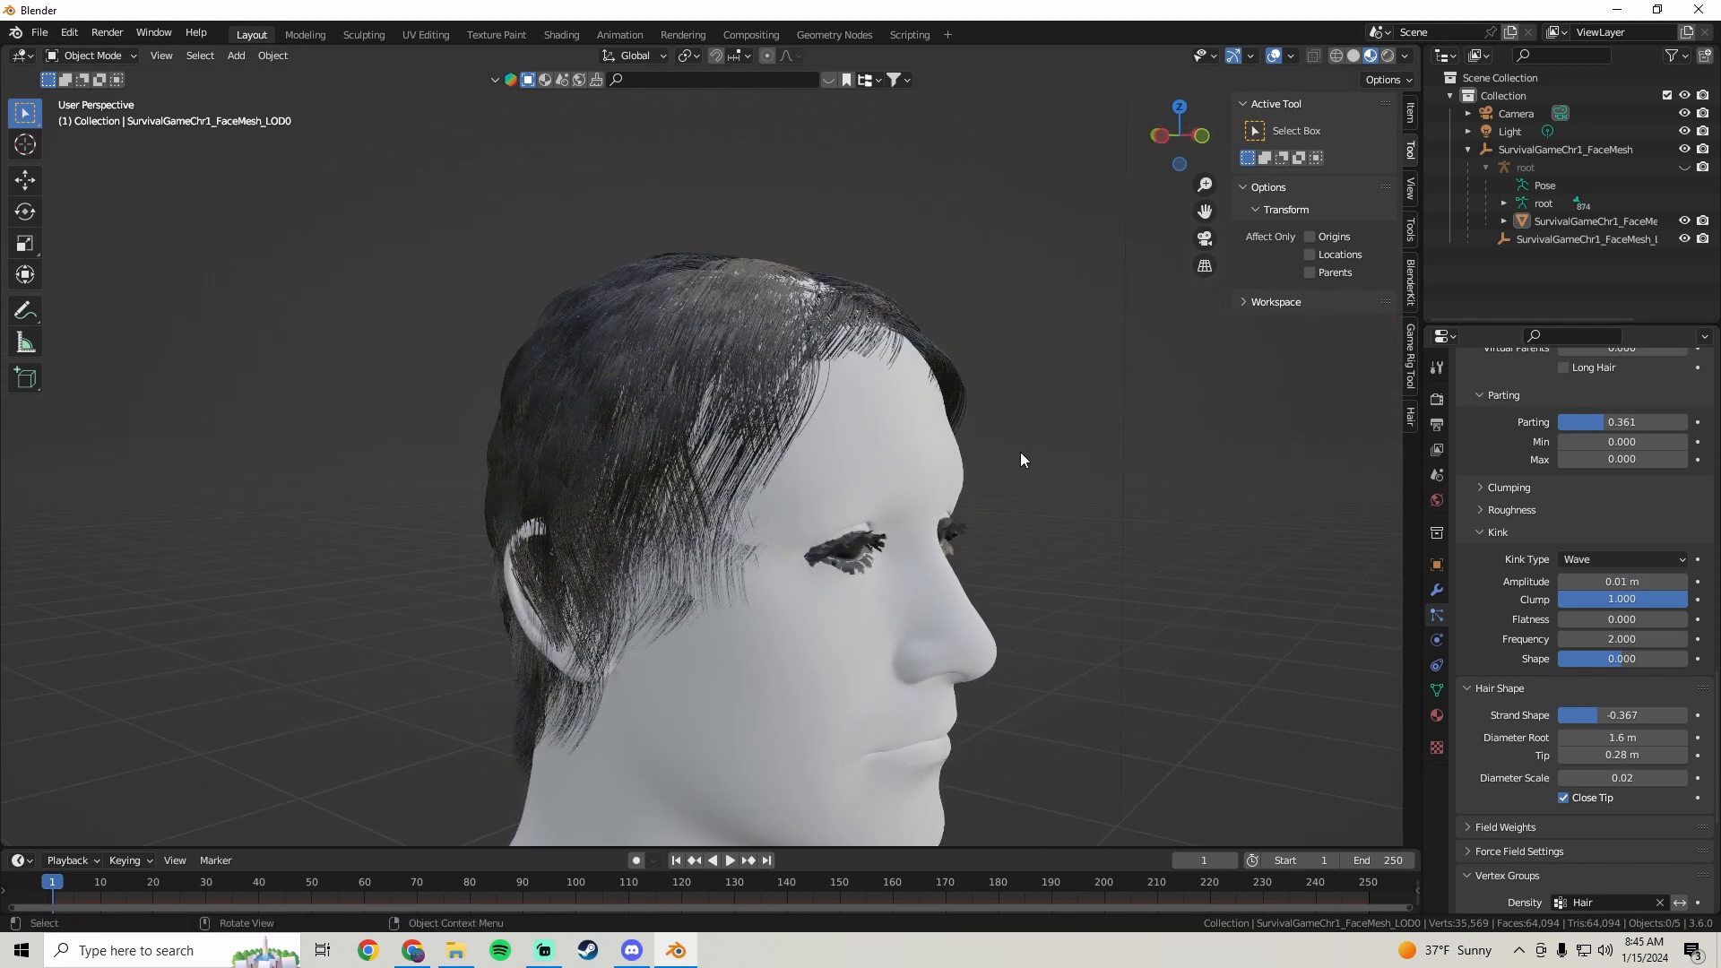
- Set the children's Clumping values to Clump 0.095 and Shape 0.054
{"action": "left_click_drag", "start_coordinate": [1622, 598], "coordinate": [1678, 599]}
{"action": "left_click", "coordinate": [1490, 486]}
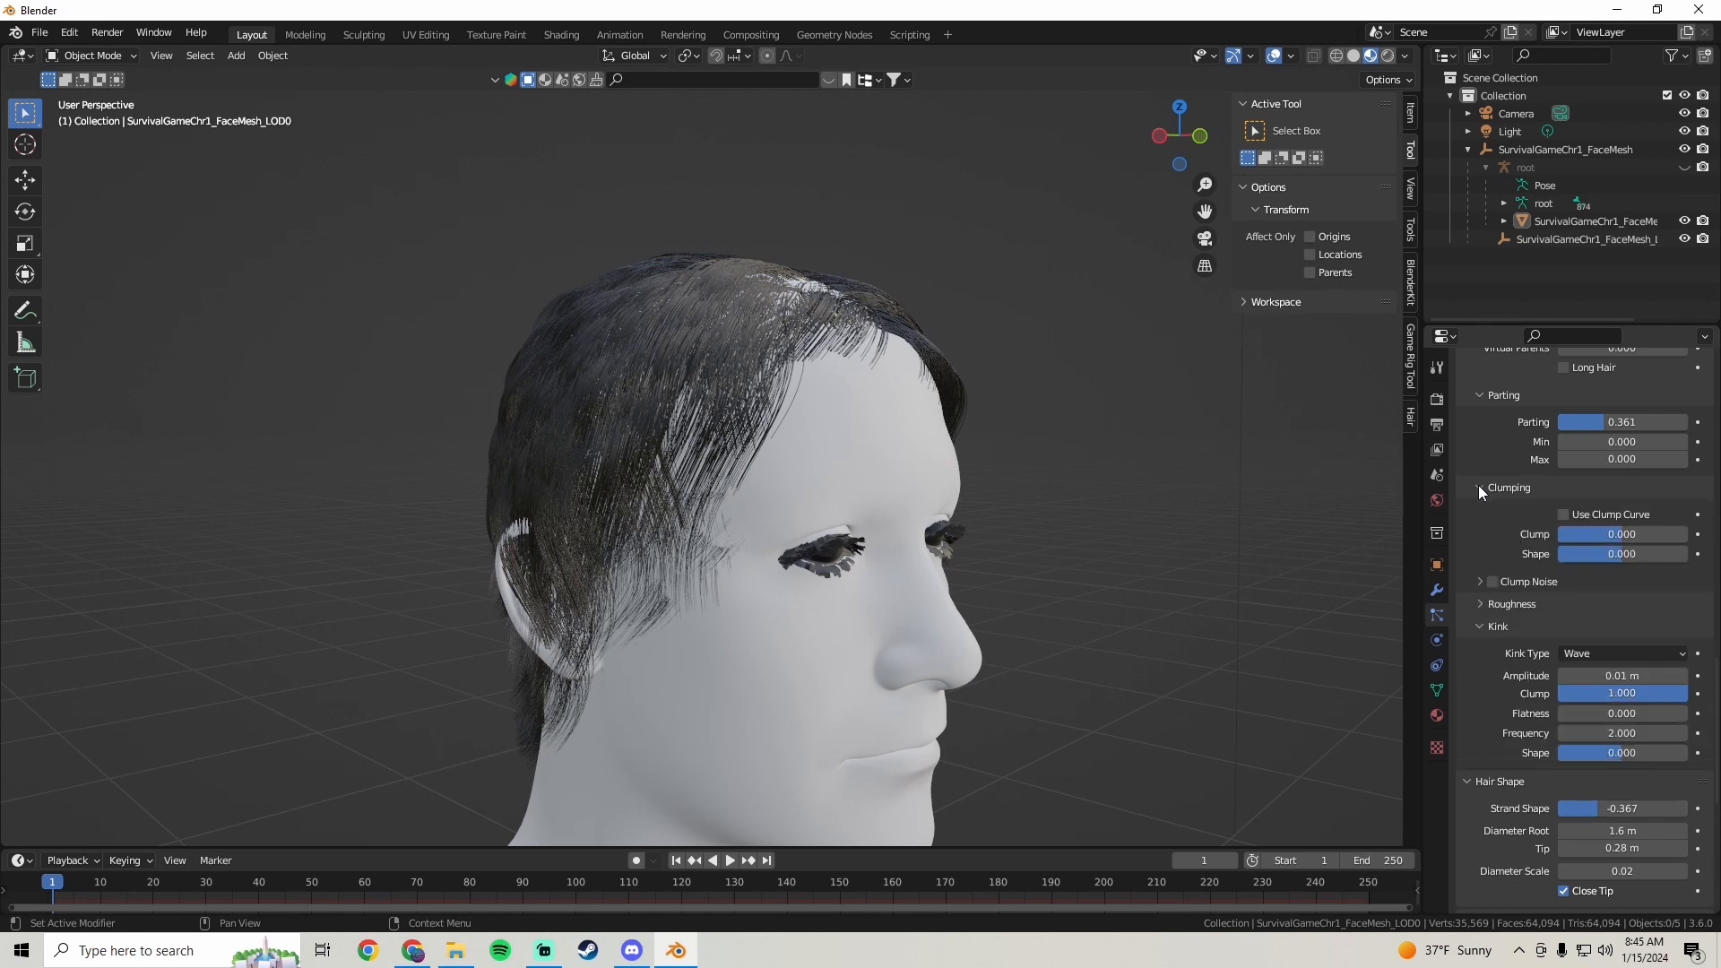
{"action": "mouse_move", "coordinate": [1614, 532]}
{"action": "left_mouse_down"}
{"action": "mouse_move", "coordinate": [1596, 533]}
{"action": "mouse_move", "coordinate": [1649, 532]}
{"action": "mouse_move", "coordinate": [1564, 553]}
{"action": "mouse_move", "coordinate": [1628, 553]}
{"action": "left_mouse_up"}
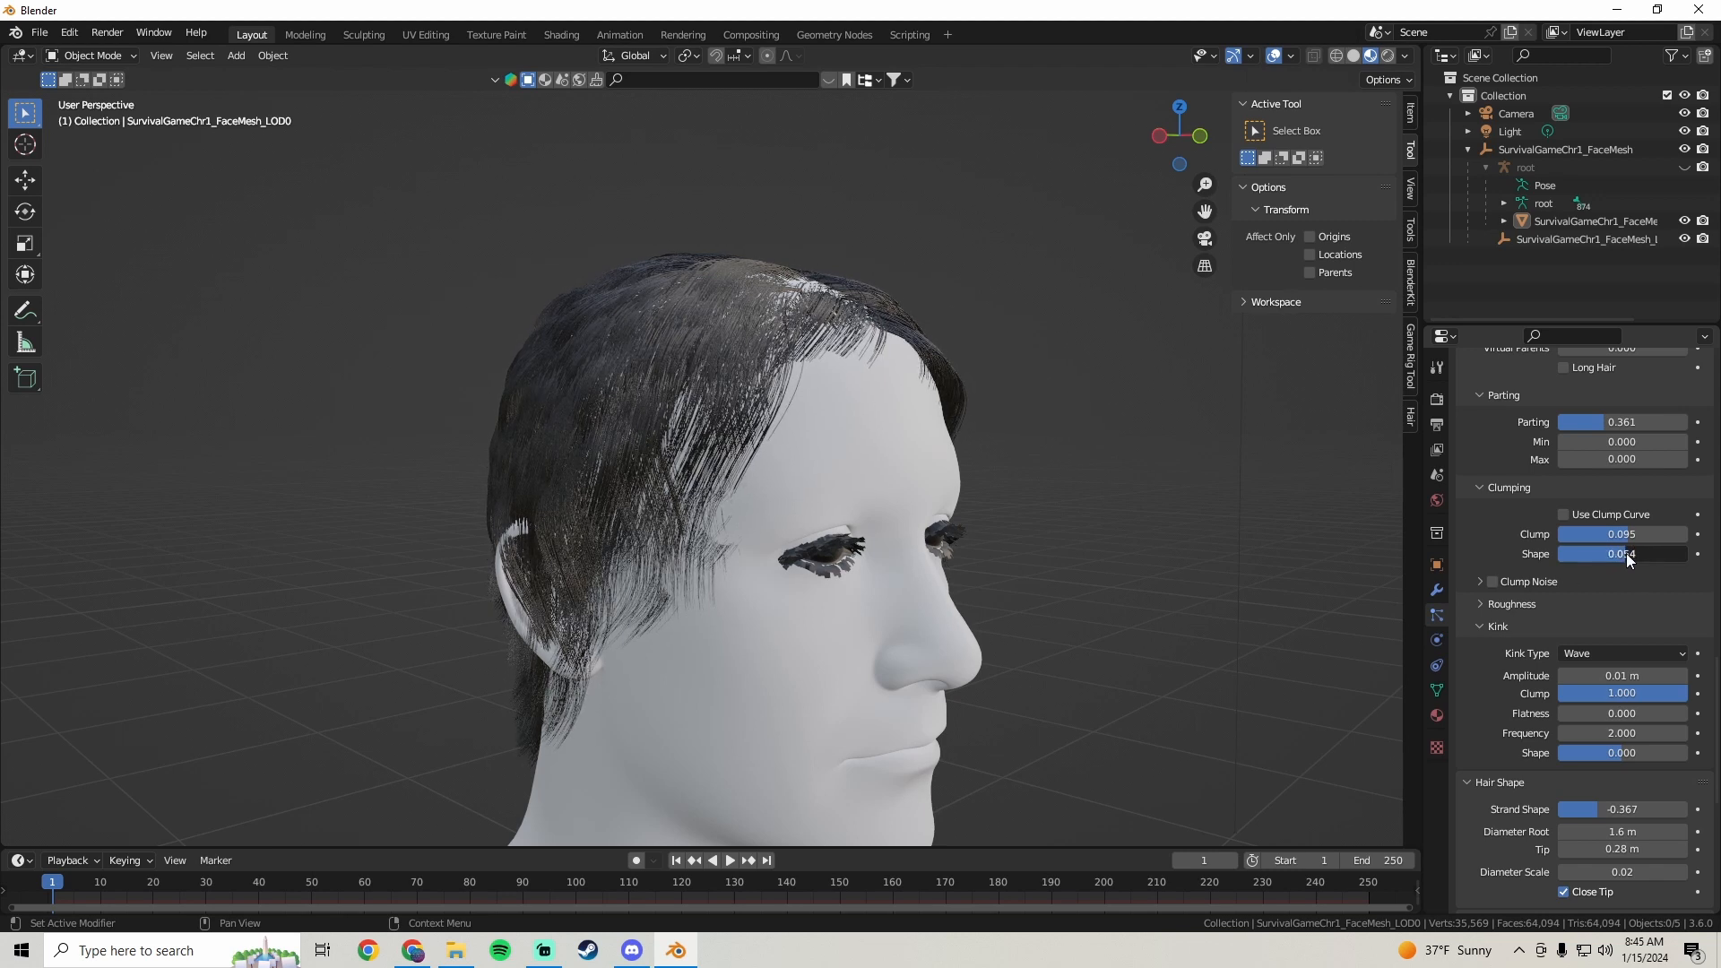
- Try a kink Shape of 0.999, set it to 0.870 and check the waves from the head's left side
{"action": "middle_click_drag", "start_coordinate": [1498, 711], "coordinate": [1493, 599]}
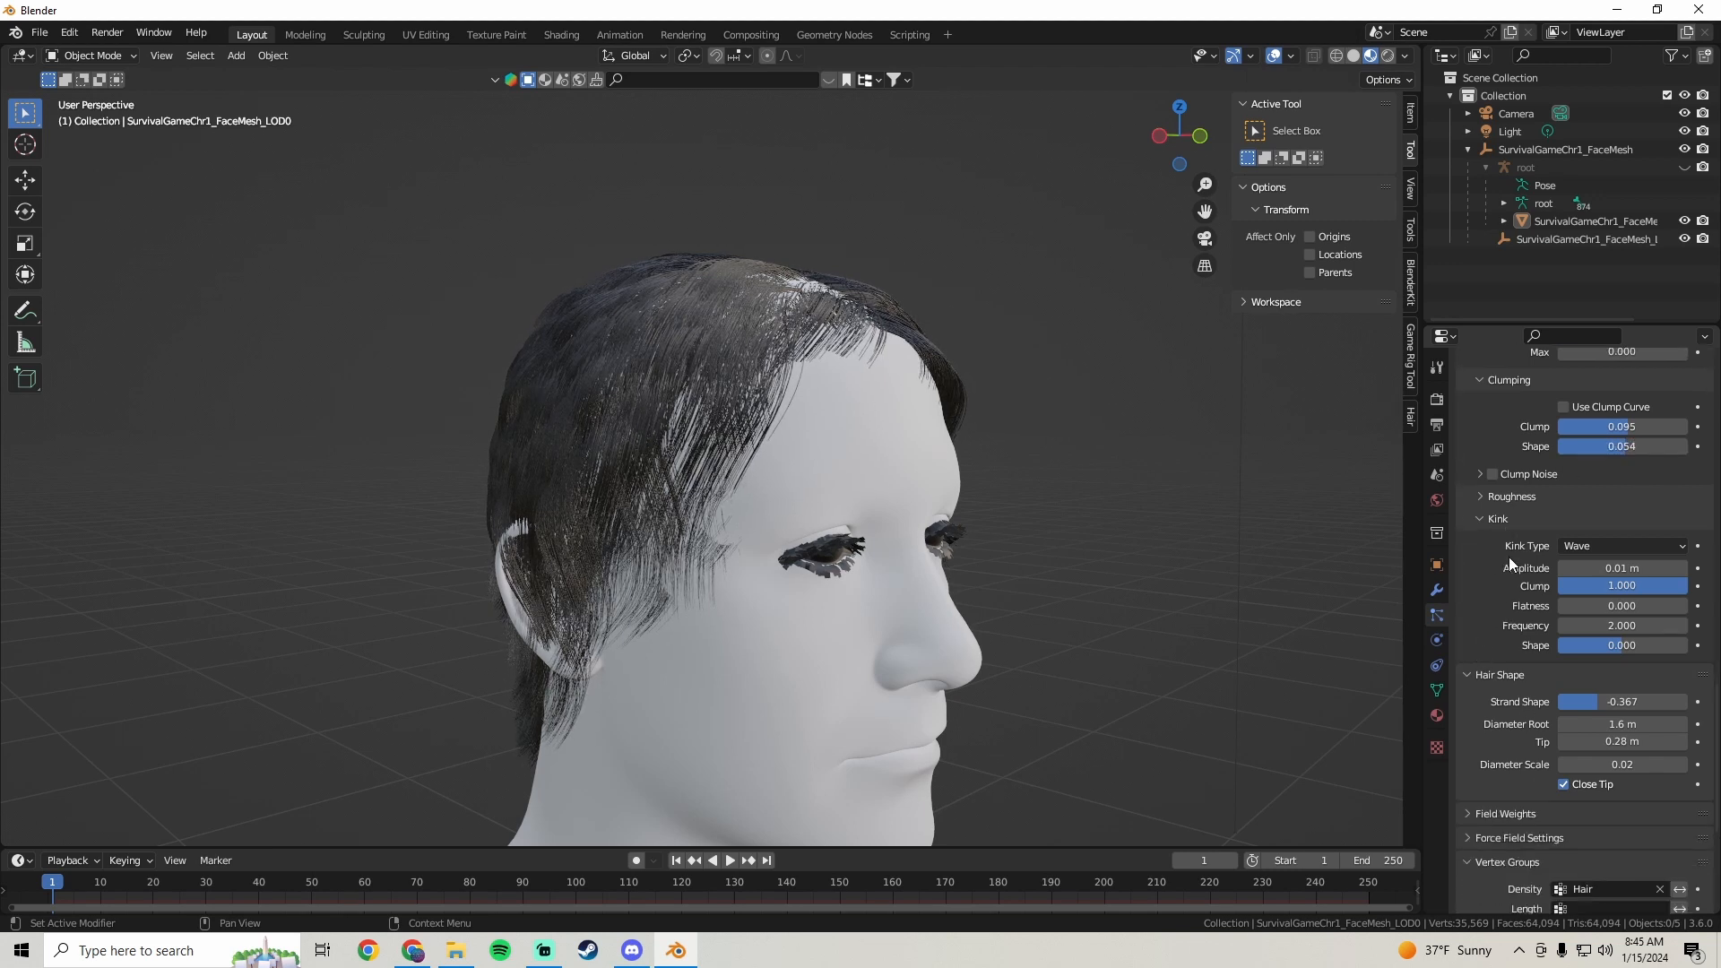
{"action": "left_click_drag", "start_coordinate": [1622, 646], "coordinate": [1678, 645]}
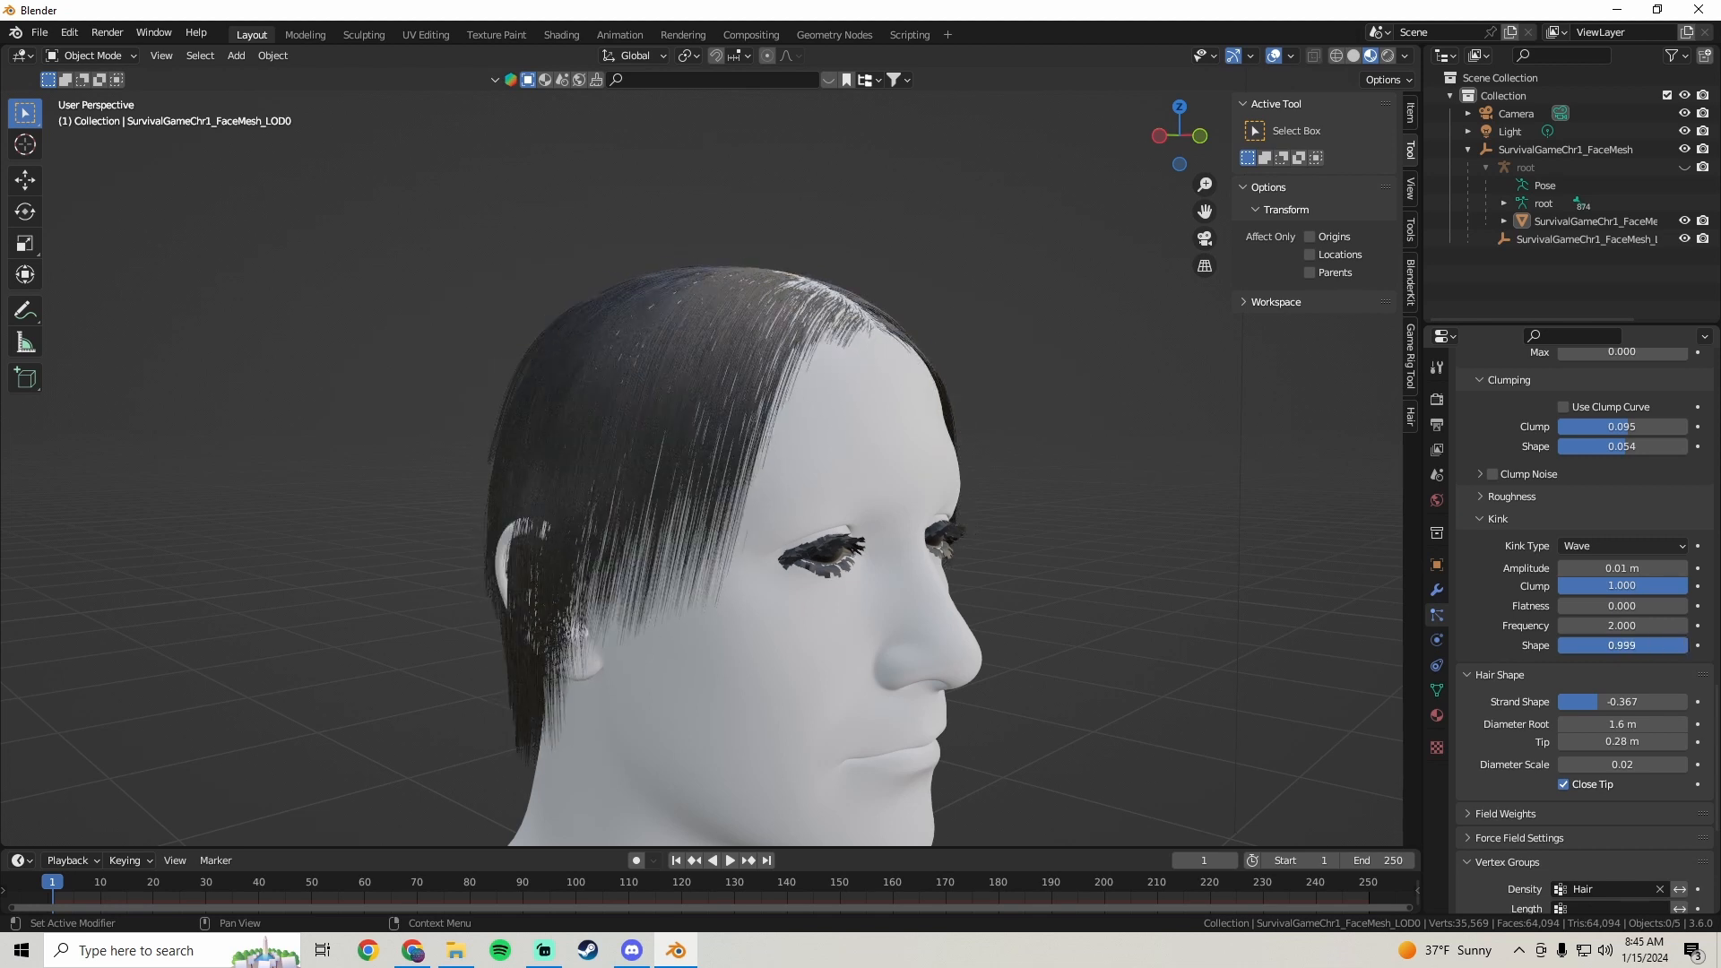
{"action": "left_click_drag", "start_coordinate": [1678, 645], "coordinate": [1663, 645]}
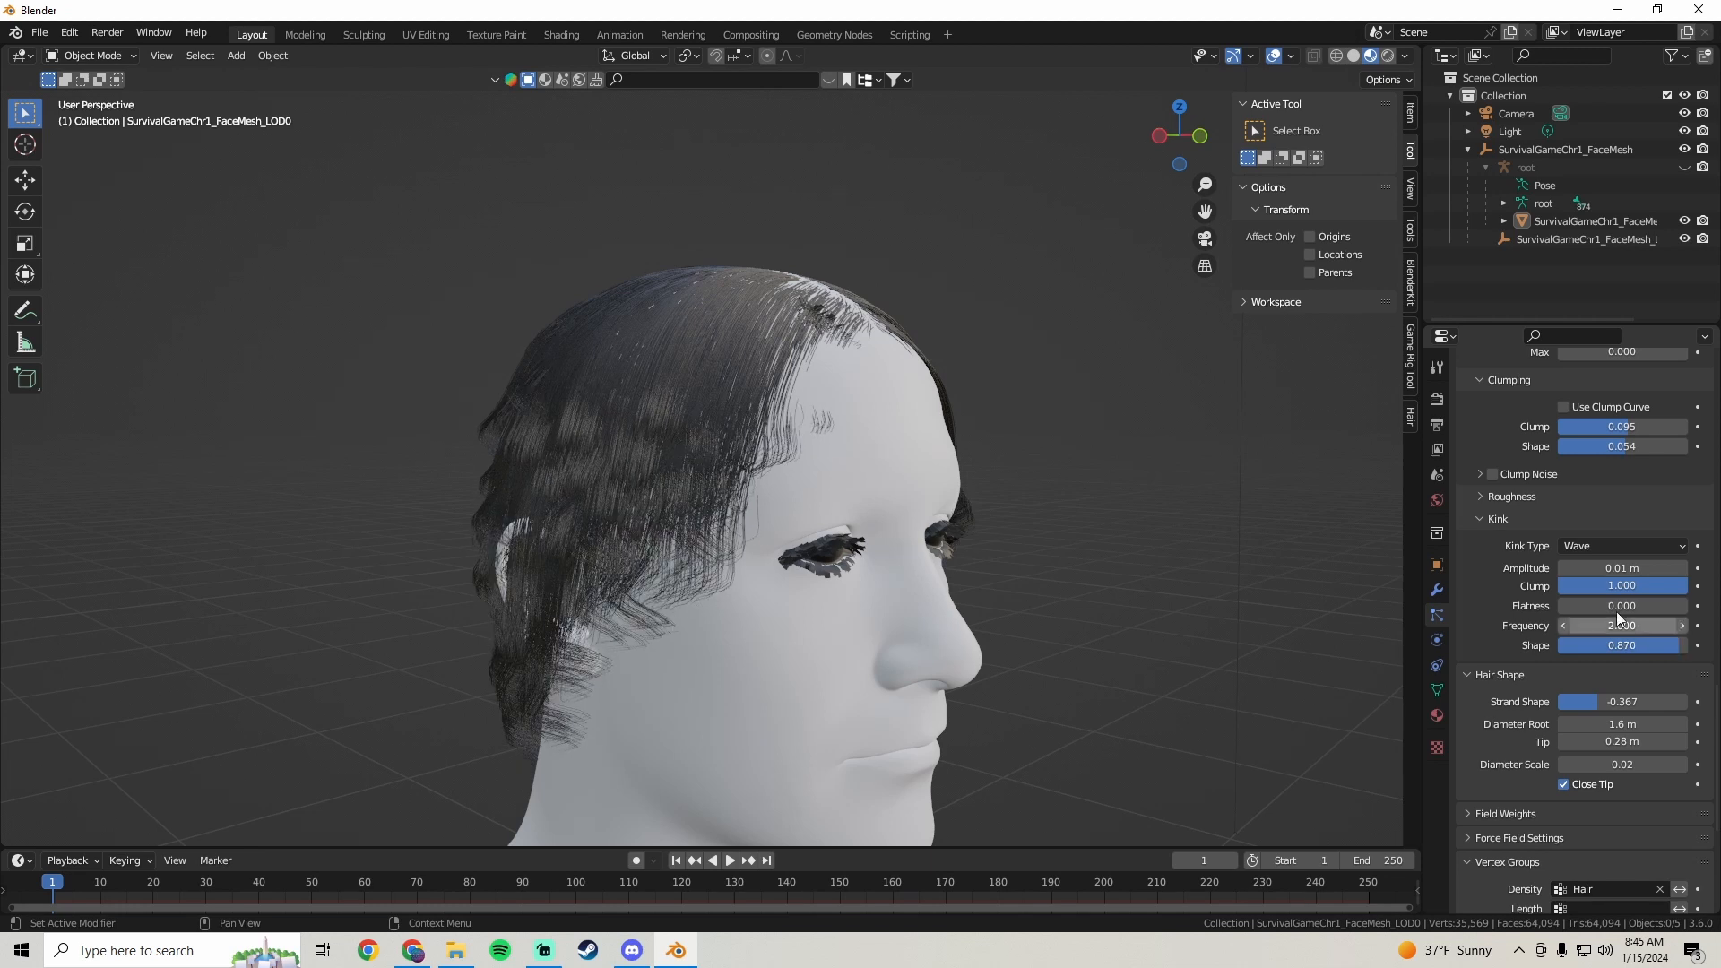
{"action": "middle_click_drag", "start_coordinate": [1228, 489], "coordinate": [1363, 578]}
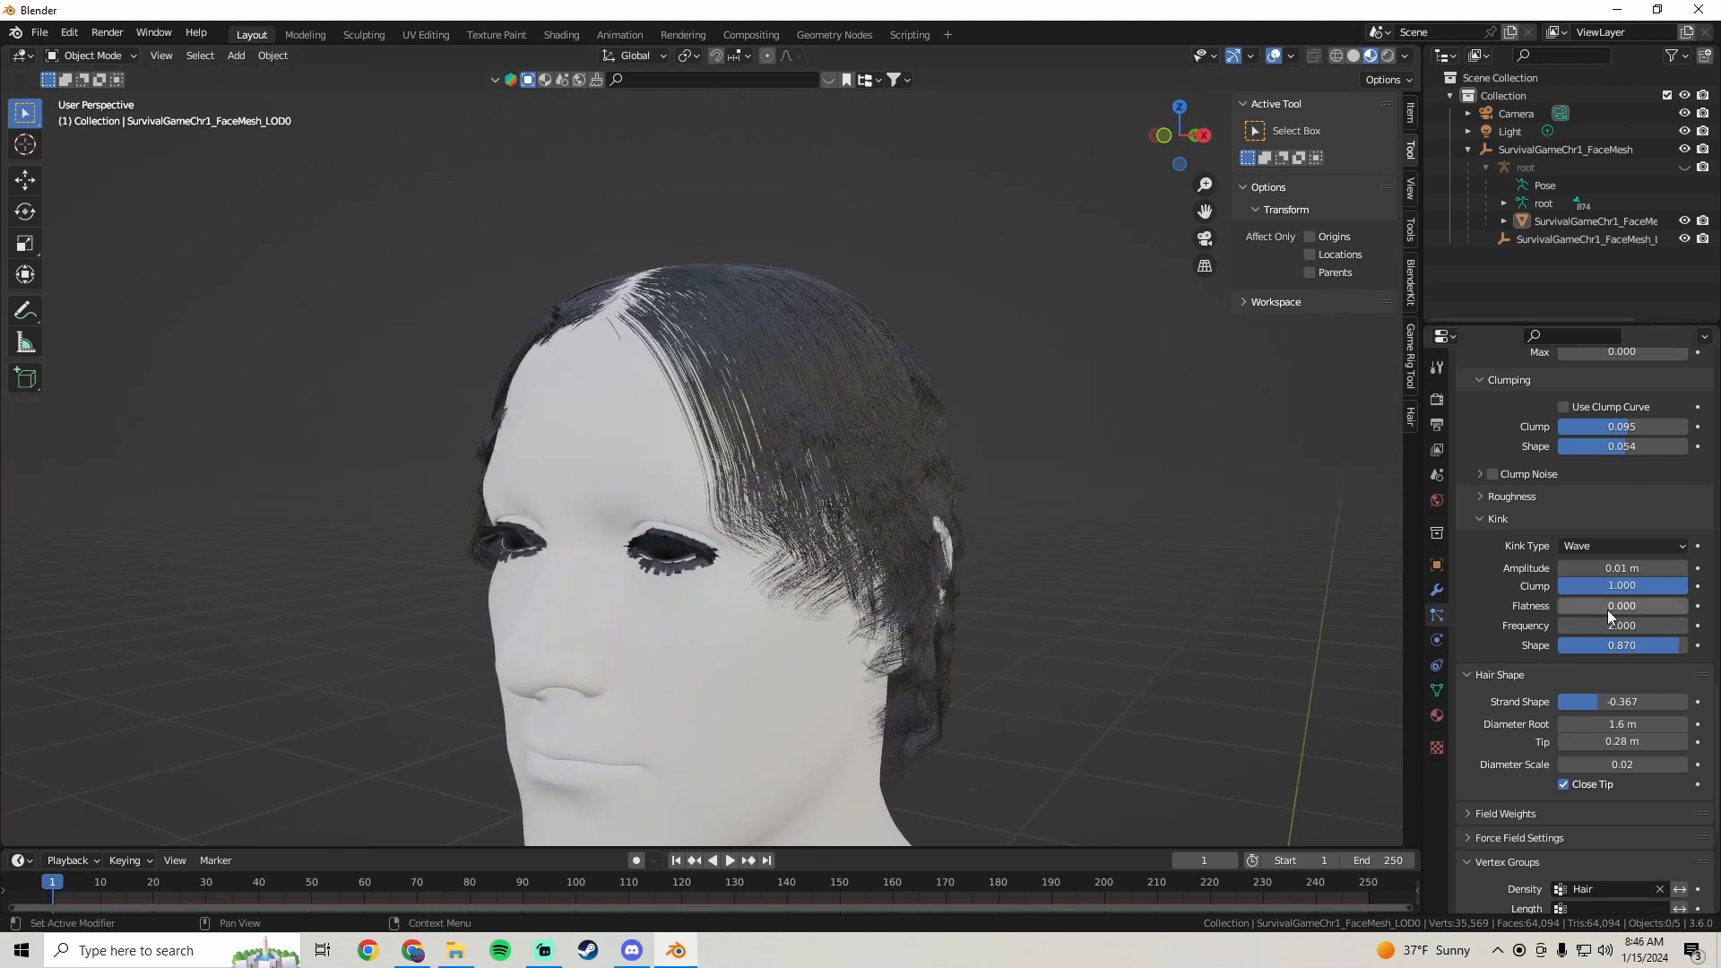
- Try a wave kink Frequency of 0.487 and check the hair from the front and the side
{"action": "left_click_drag", "start_coordinate": [1630, 623], "coordinate": [1479, 625]}
{"action": "middle_click_drag", "start_coordinate": [995, 446], "coordinate": [1088, 468]}
{"action": "scroll", "coordinate": [1296, 584], "scroll_direction": "up", "scroll_amount": 3}
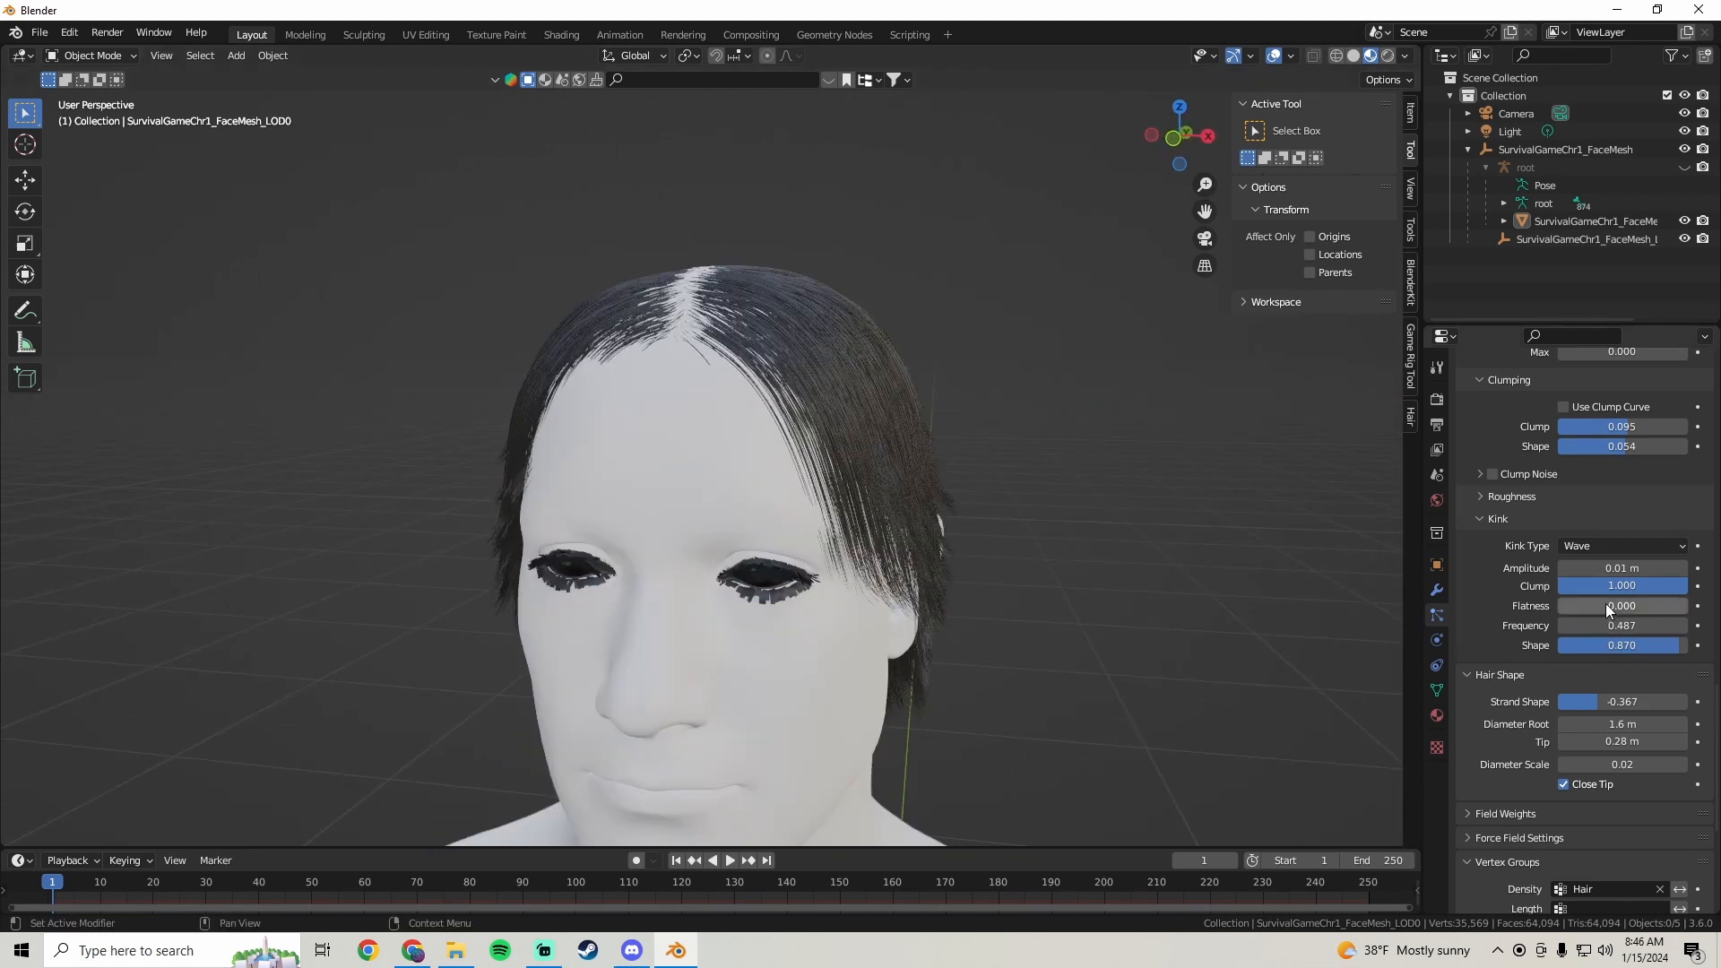
{"action": "mouse_move", "coordinate": [1605, 604]}
{"action": "left_mouse_down"}
{"action": "mouse_move", "coordinate": [1690, 606]}
{"action": "mouse_move", "coordinate": [1559, 606]}
{"action": "mouse_move", "coordinate": [1690, 606]}
{"action": "mouse_move", "coordinate": [1560, 606]}
{"action": "mouse_move", "coordinate": [1613, 606]}
{"action": "left_mouse_up"}
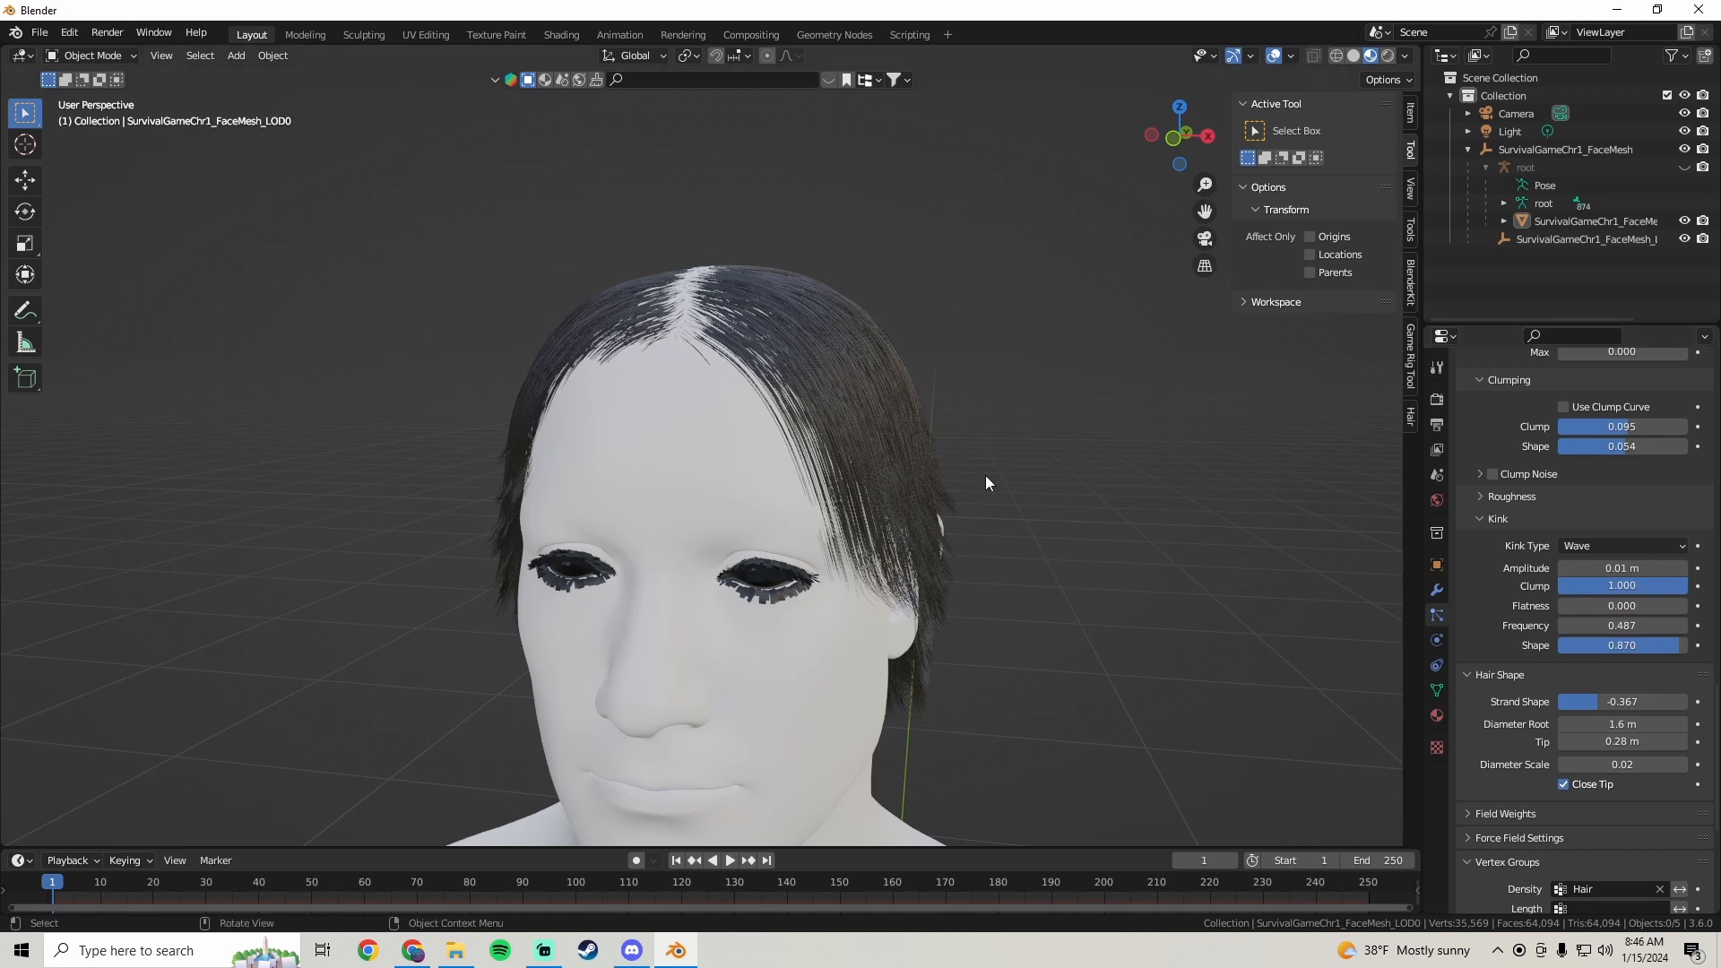
{"action": "middle_click_drag", "start_coordinate": [986, 477], "coordinate": [893, 474]}
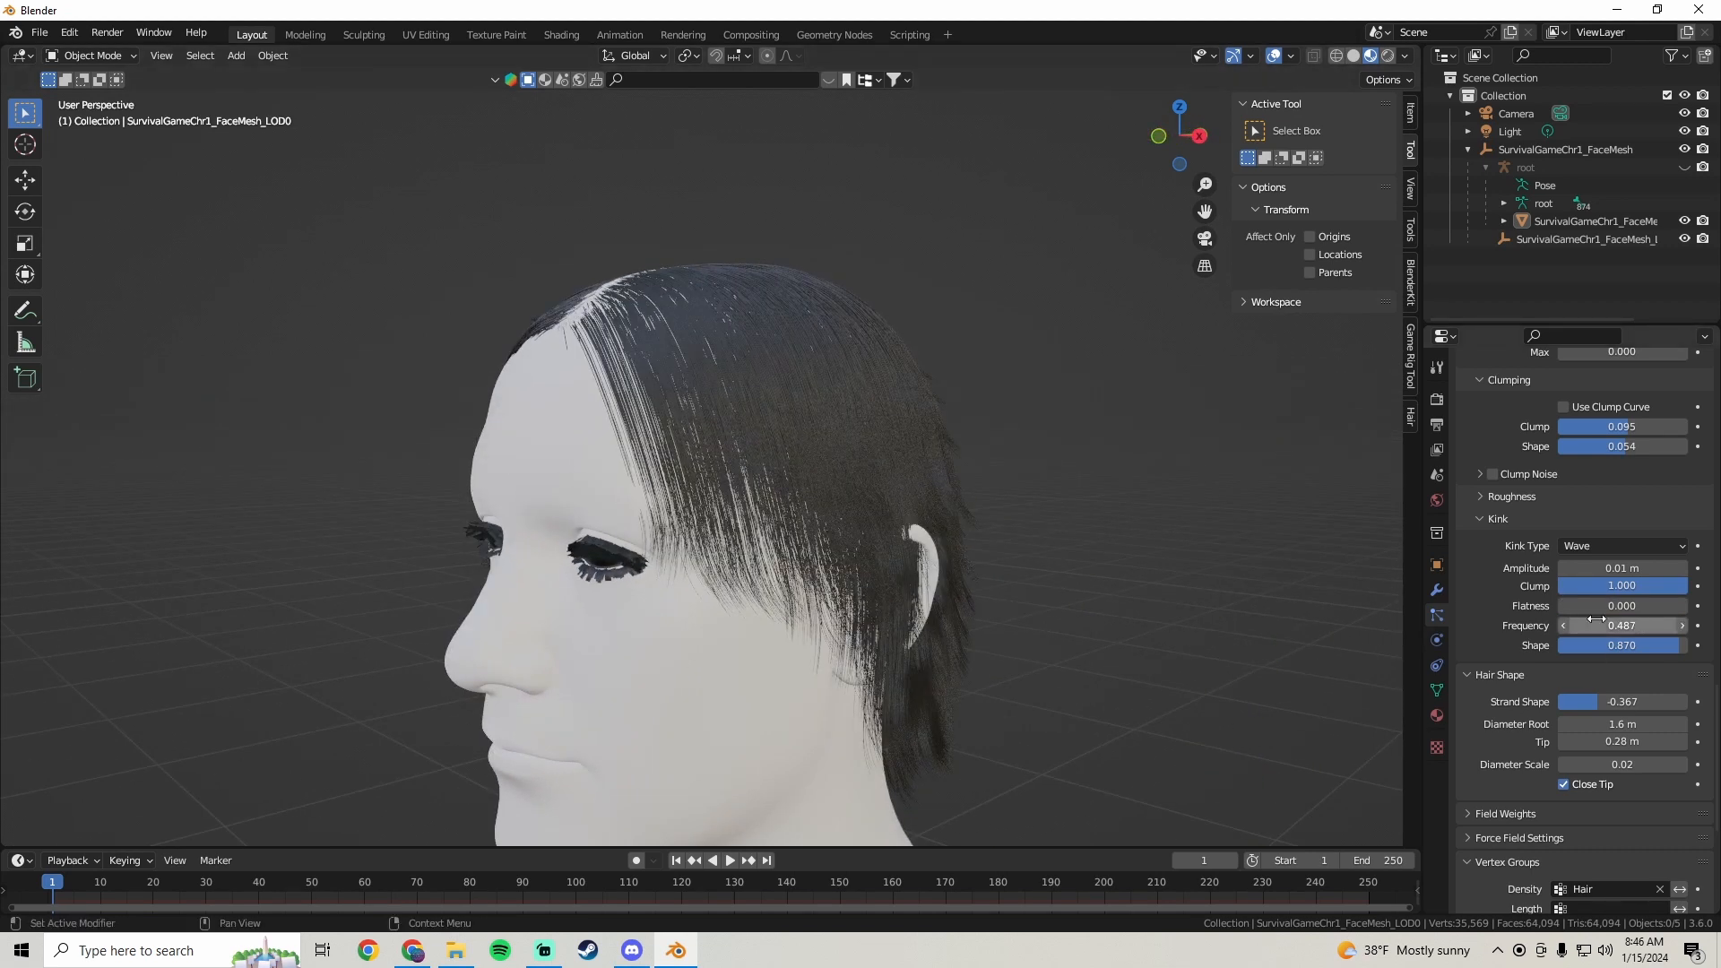
- Set the wave kink's Frequency to 1.051 and its Shape to 0.775, and check the hair from the front
{"action": "mouse_move", "coordinate": [1623, 626]}
{"action": "left_mouse_down"}
{"action": "mouse_move", "coordinate": [1680, 626]}
{"action": "mouse_move", "coordinate": [1684, 645]}
{"action": "mouse_move", "coordinate": [1620, 645]}
{"action": "left_mouse_up"}
{"action": "middle_click_drag", "start_coordinate": [1286, 596], "coordinate": [663, 443]}
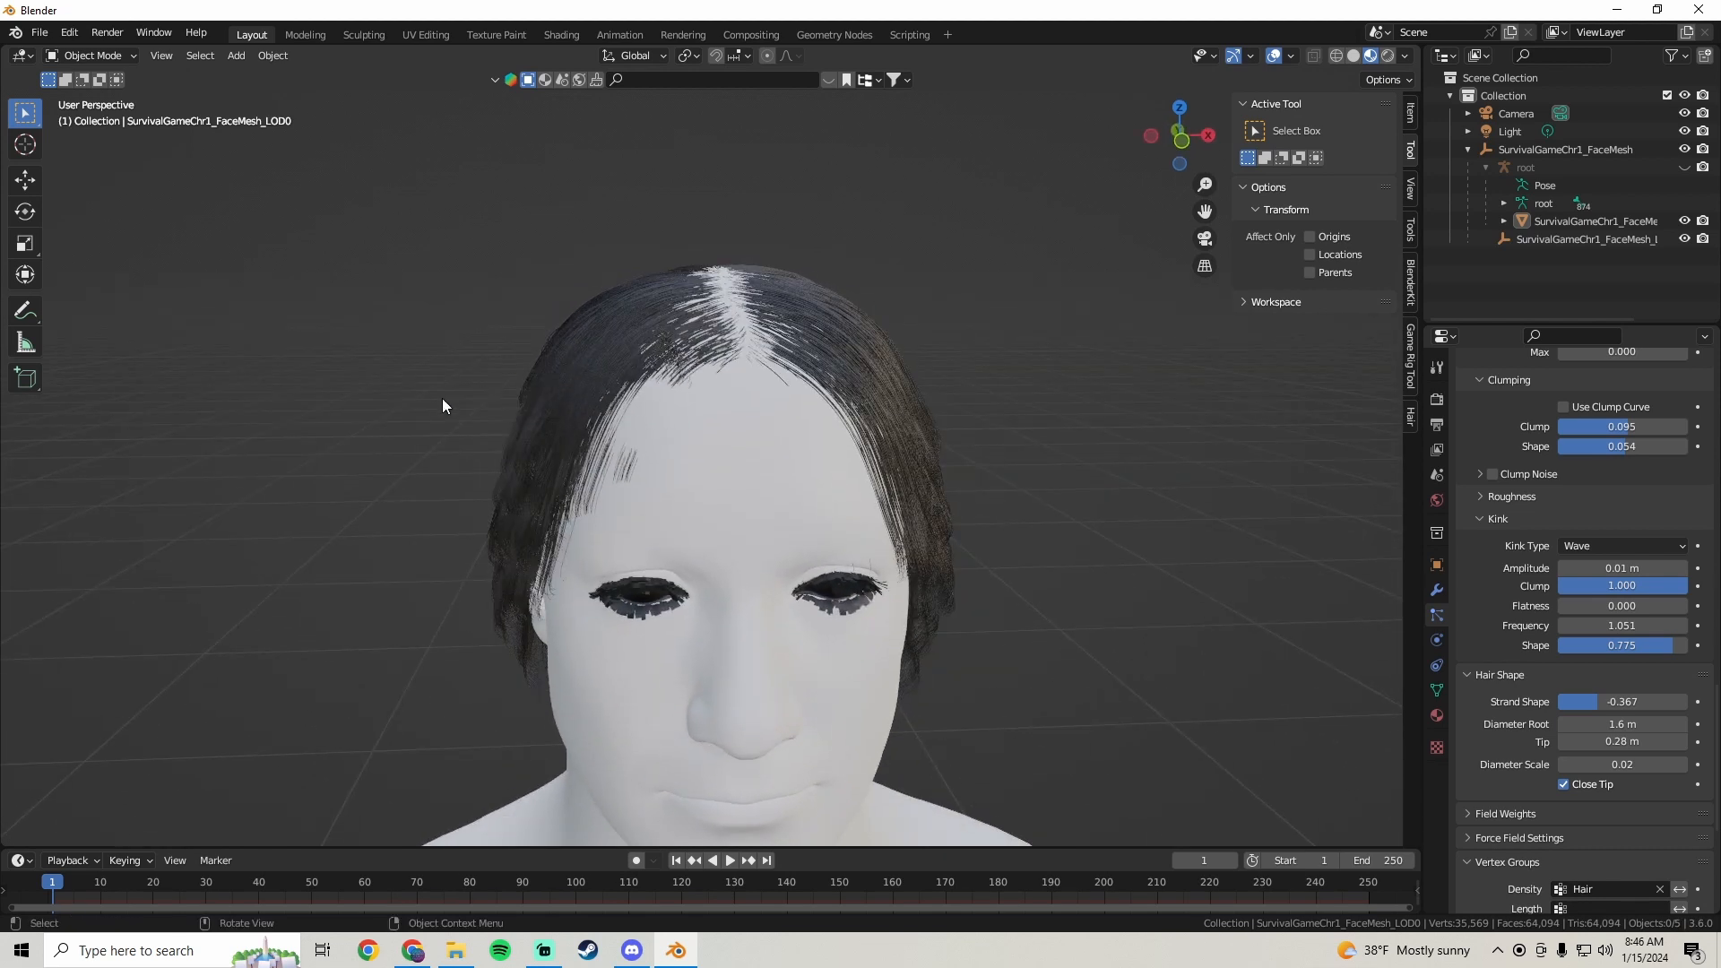
- Cut the stray guide hairs along the front hairline in Particle Edit mode and check the children in Object Mode
{"action": "left_click", "coordinate": [83, 59]}
{"action": "left_click", "coordinate": [94, 191]}
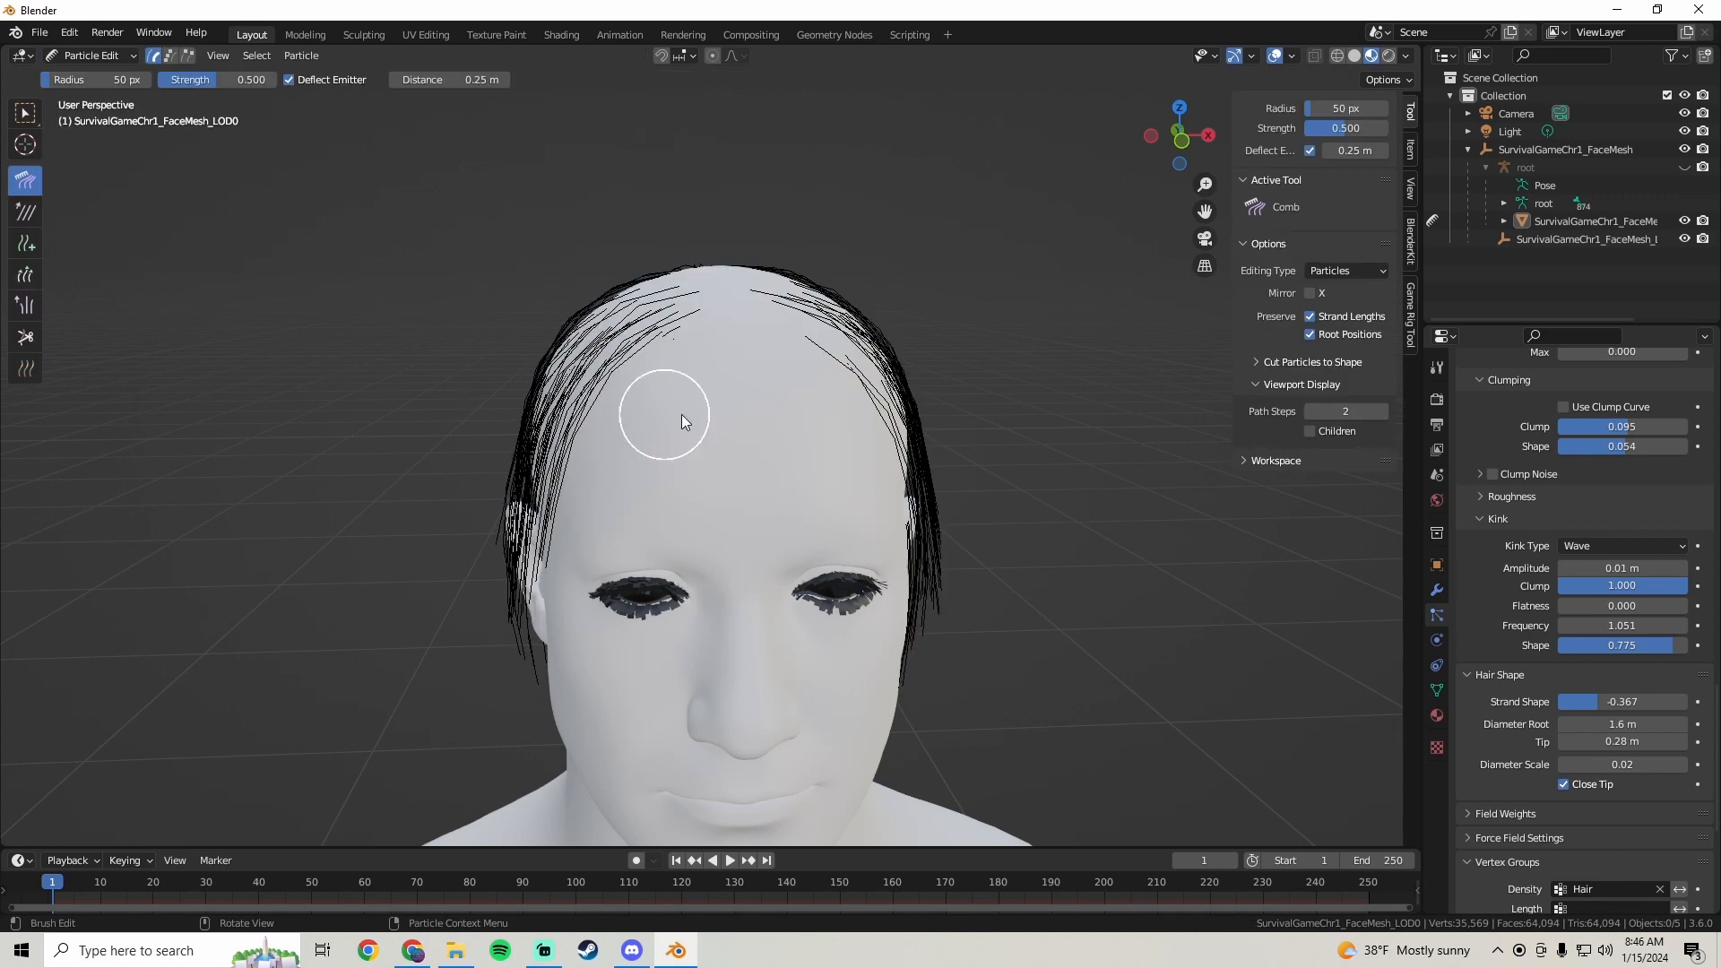
{"action": "middle_click_drag", "start_coordinate": [707, 407], "coordinate": [712, 439]}
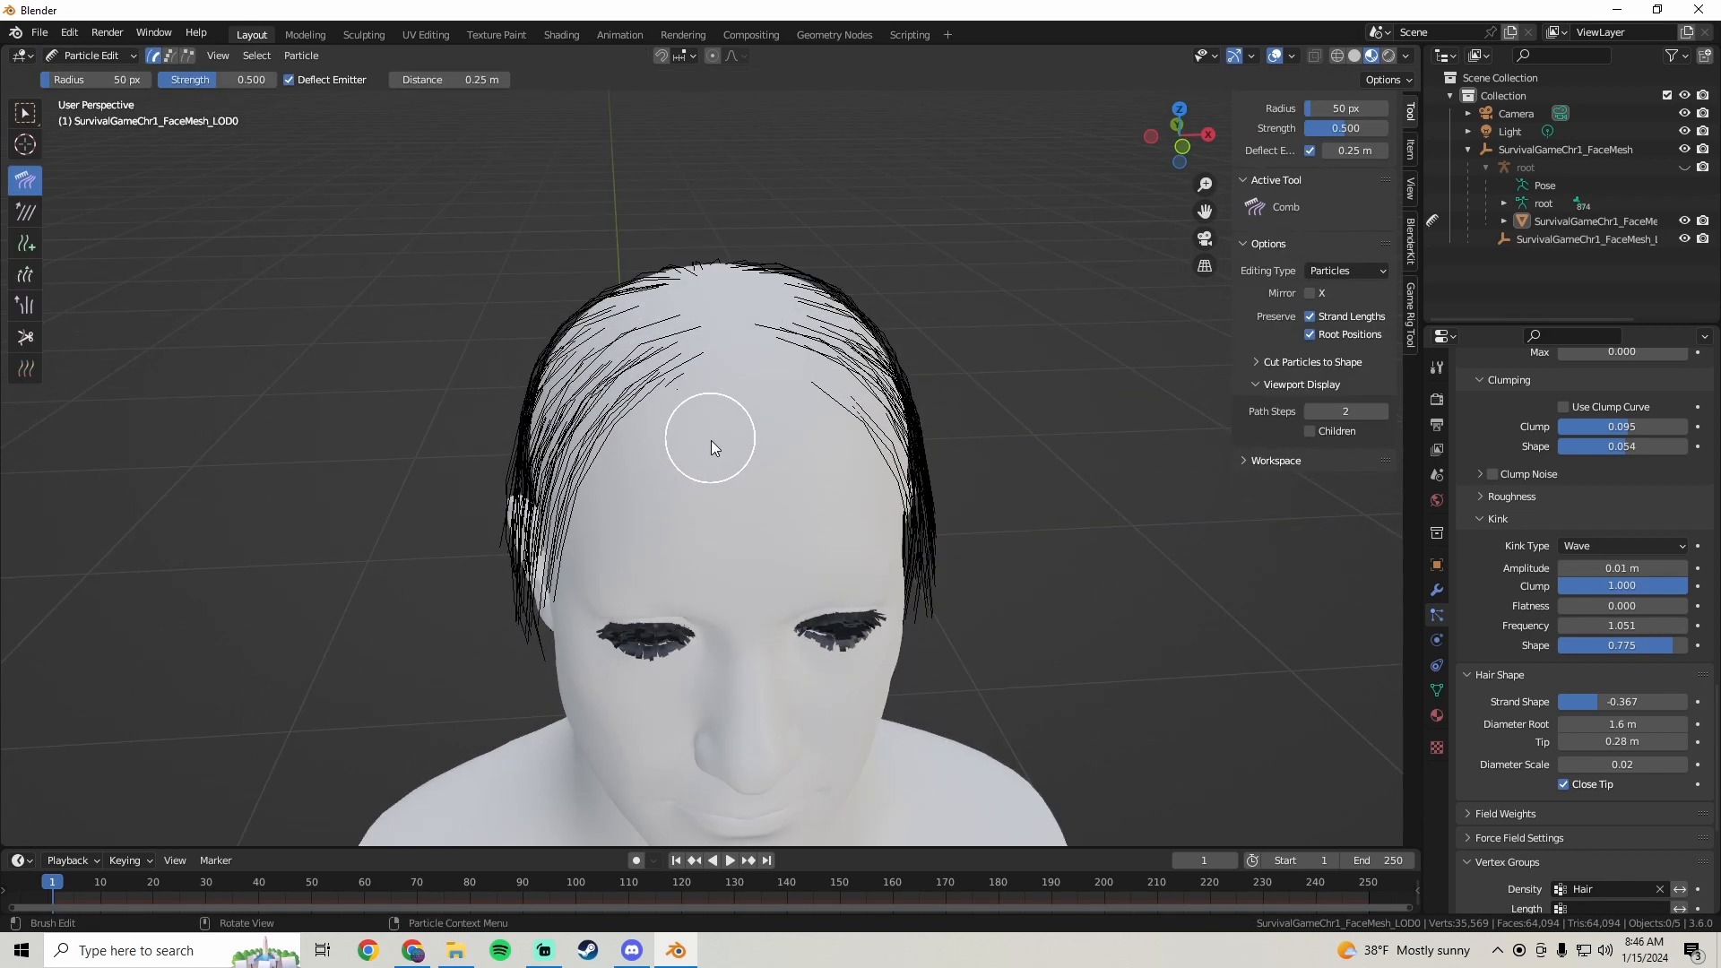
{"action": "left_click", "coordinate": [25, 337]}
{"action": "mouse_move", "coordinate": [502, 448]}
{"action": "middle_mouse_down"}
{"action": "mouse_move", "coordinate": [804, 438]}
{"action": "mouse_move", "coordinate": [756, 449]}
{"action": "mouse_move", "coordinate": [742, 400]}
{"action": "mouse_move", "coordinate": [674, 400]}
{"action": "mouse_move", "coordinate": [761, 395]}
{"action": "middle_mouse_up"}
{"action": "left_click", "coordinate": [89, 56]}
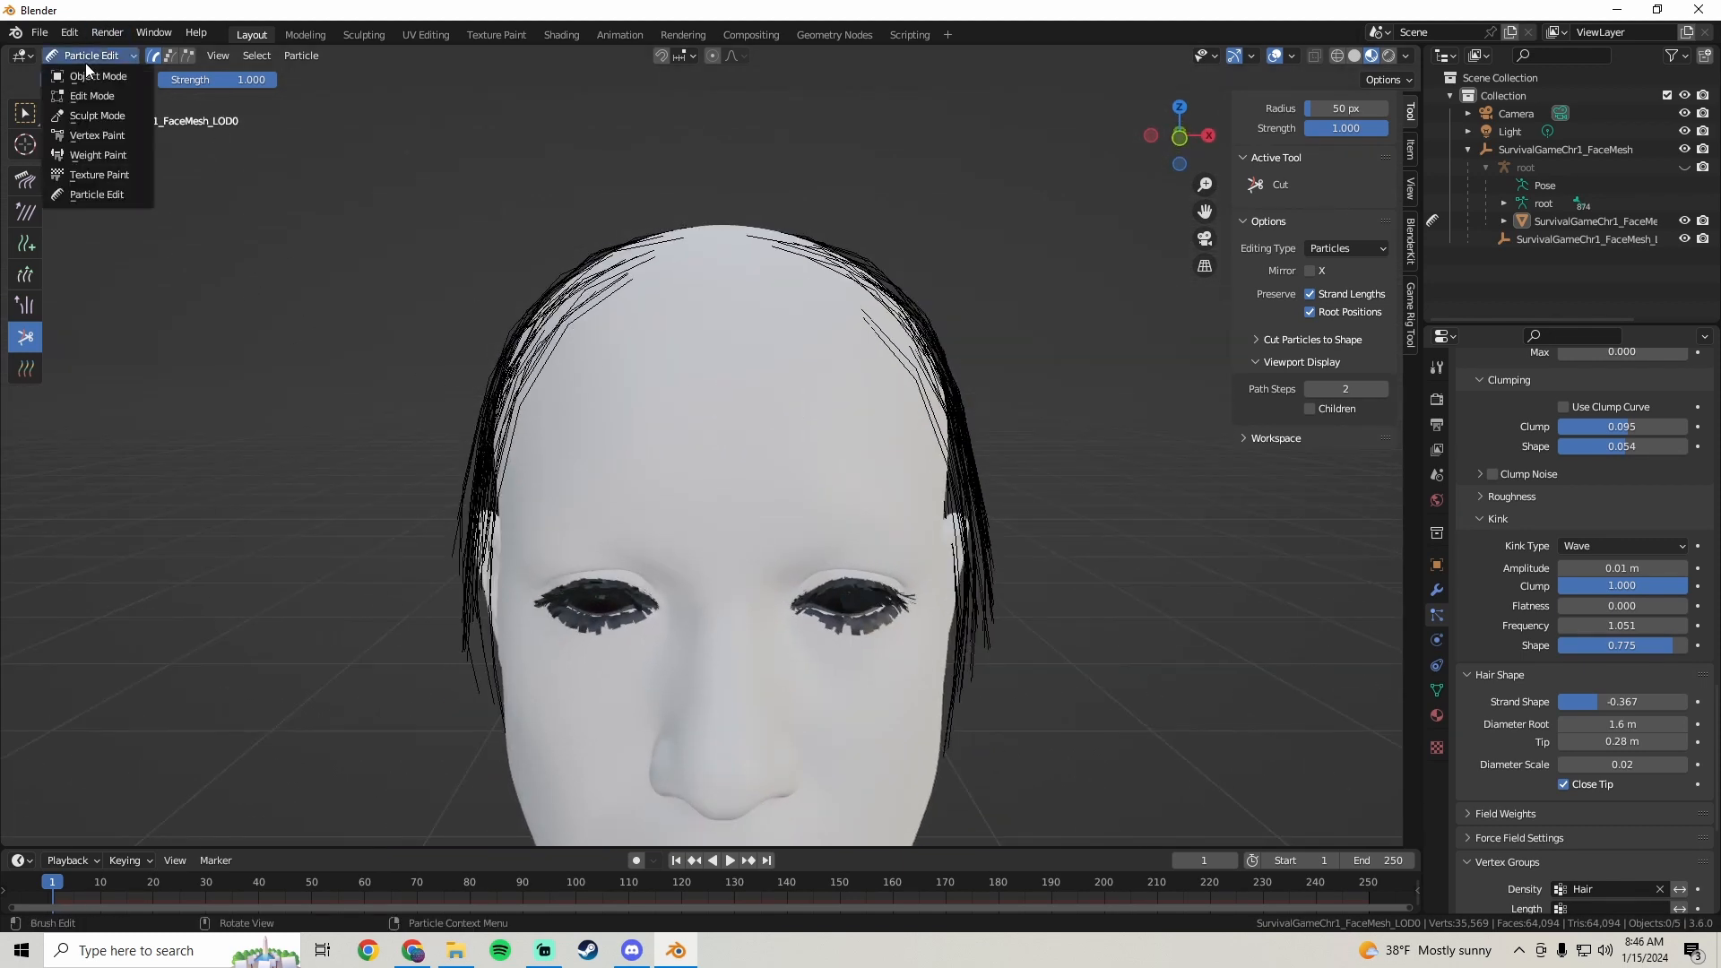
{"action": "left_click", "coordinate": [91, 77]}
{"action": "middle_click_drag", "start_coordinate": [760, 513], "coordinate": [549, 411]}
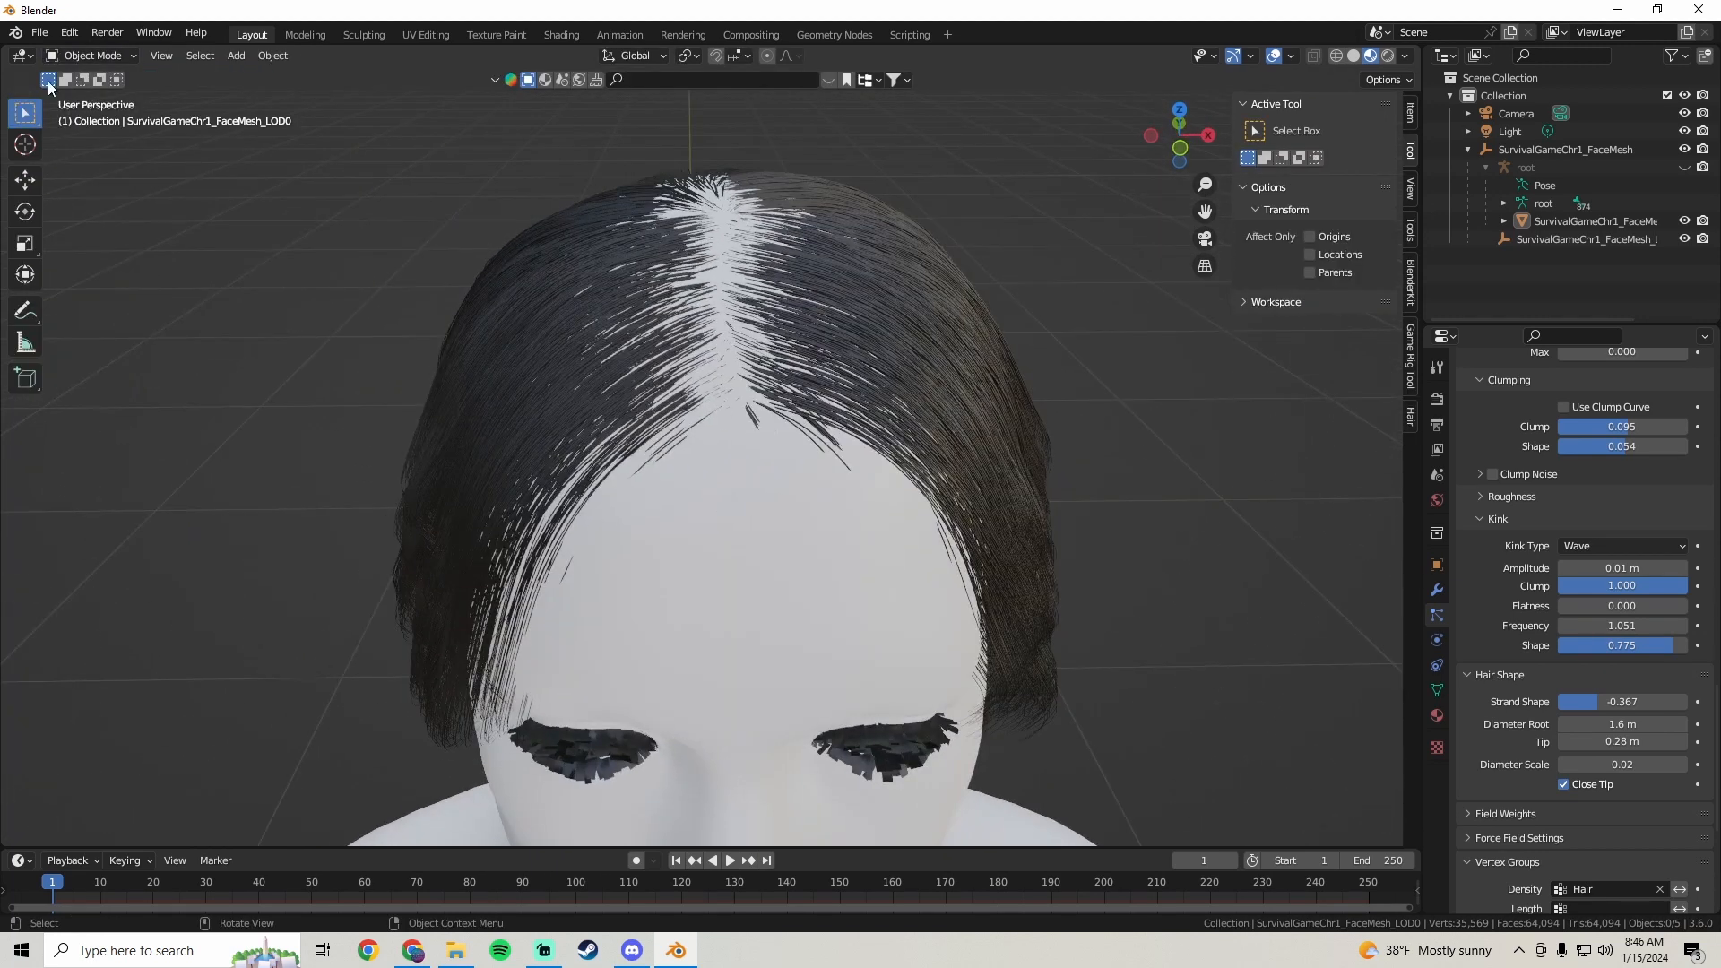
- Trim more guide hairs near the forehead in Particle Edit mode, and inspect the hairline and parting in Object Mode
{"action": "left_click", "coordinate": [110, 56]}
{"action": "left_click", "coordinate": [88, 56]}
{"action": "left_click", "coordinate": [95, 195]}
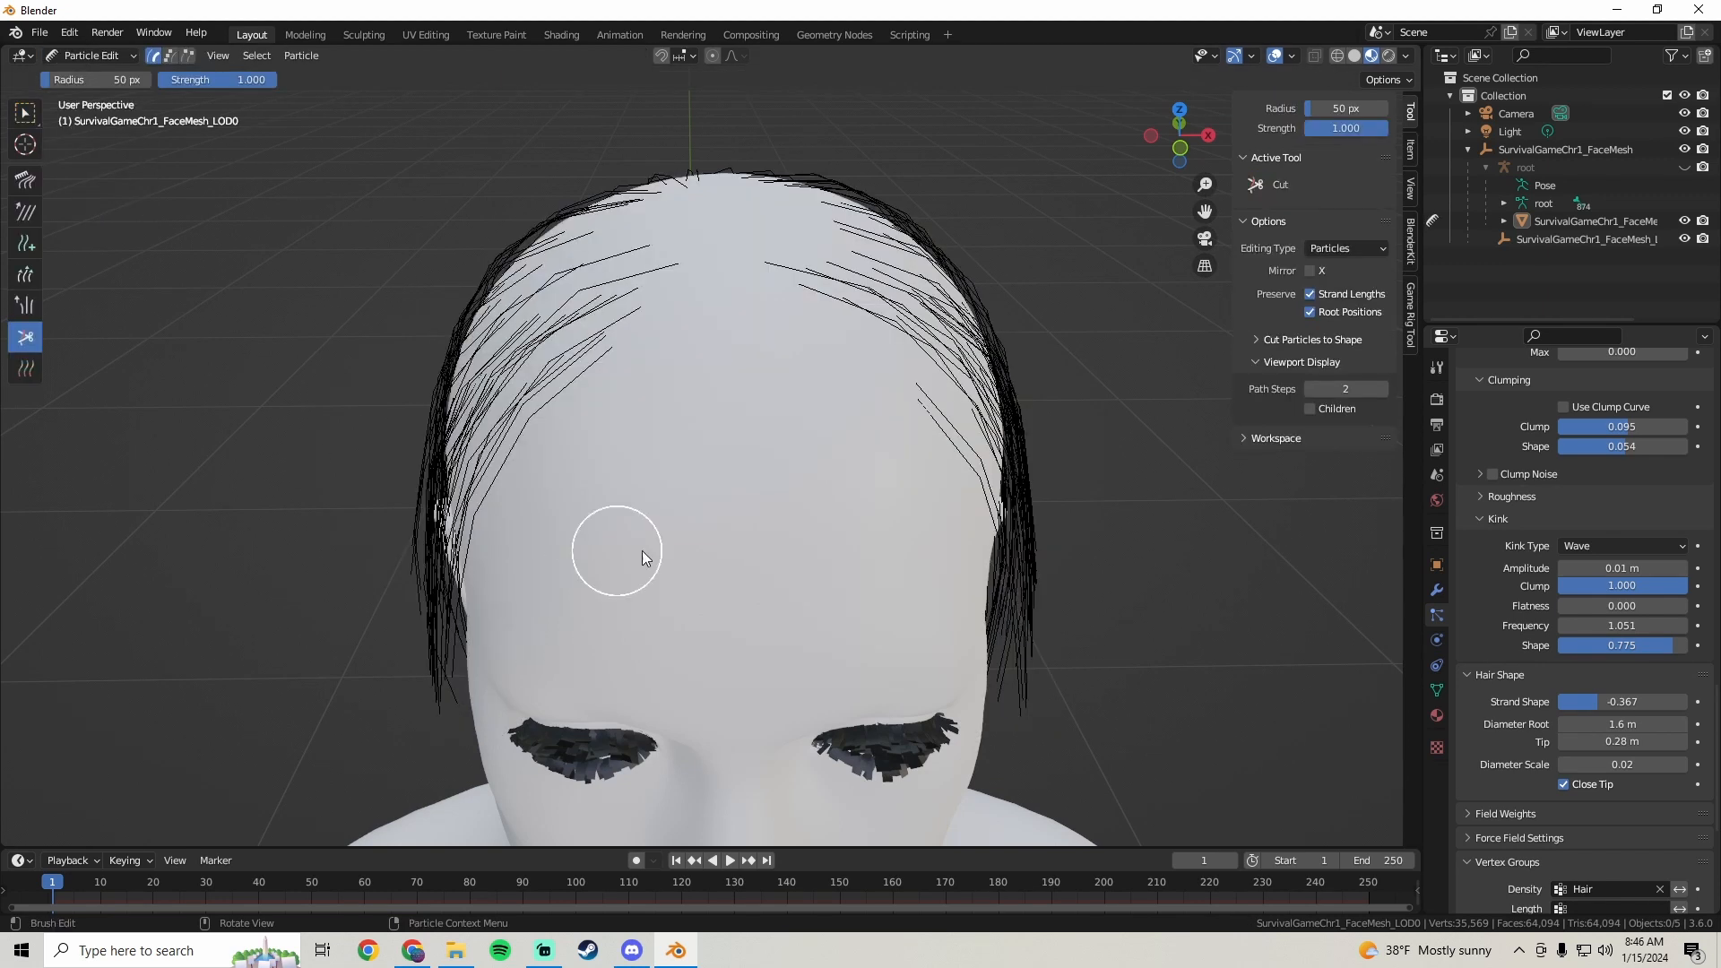
{"action": "middle_click_drag", "start_coordinate": [852, 394], "coordinate": [789, 392]}
{"action": "left_click", "coordinate": [92, 56]}
{"action": "left_click", "coordinate": [90, 72]}
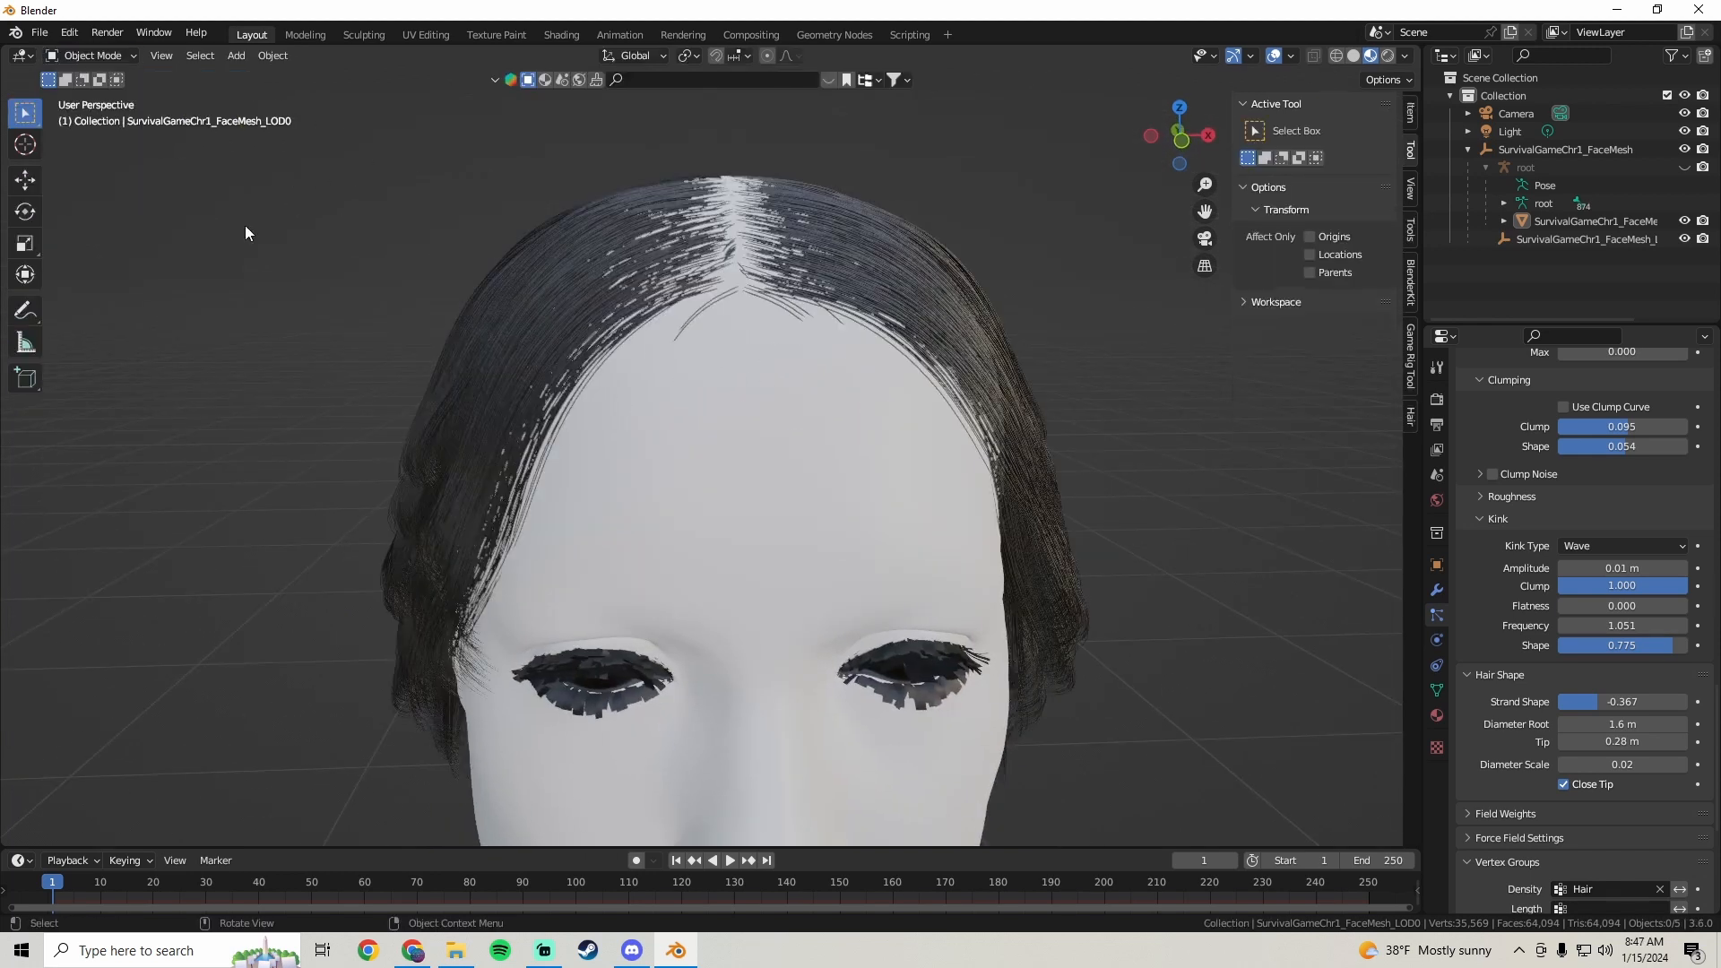
{"action": "mouse_move", "coordinate": [618, 385]}
{"action": "middle_mouse_down"}
{"action": "mouse_move", "coordinate": [714, 385]}
{"action": "mouse_move", "coordinate": [818, 457]}
{"action": "mouse_move", "coordinate": [802, 378]}
{"action": "mouse_move", "coordinate": [766, 347]}
{"action": "mouse_move", "coordinate": [976, 371]}
{"action": "mouse_move", "coordinate": [761, 372]}
{"action": "mouse_move", "coordinate": [960, 396]}
{"action": "mouse_move", "coordinate": [818, 484]}
{"action": "mouse_move", "coordinate": [877, 405]}
{"action": "mouse_move", "coordinate": [767, 398]}
{"action": "mouse_move", "coordinate": [755, 443]}
{"action": "mouse_move", "coordinate": [637, 386]}
{"action": "middle_mouse_up"}
{"action": "scroll", "coordinate": [821, 482], "scroll_direction": "up", "scroll_amount": 3}
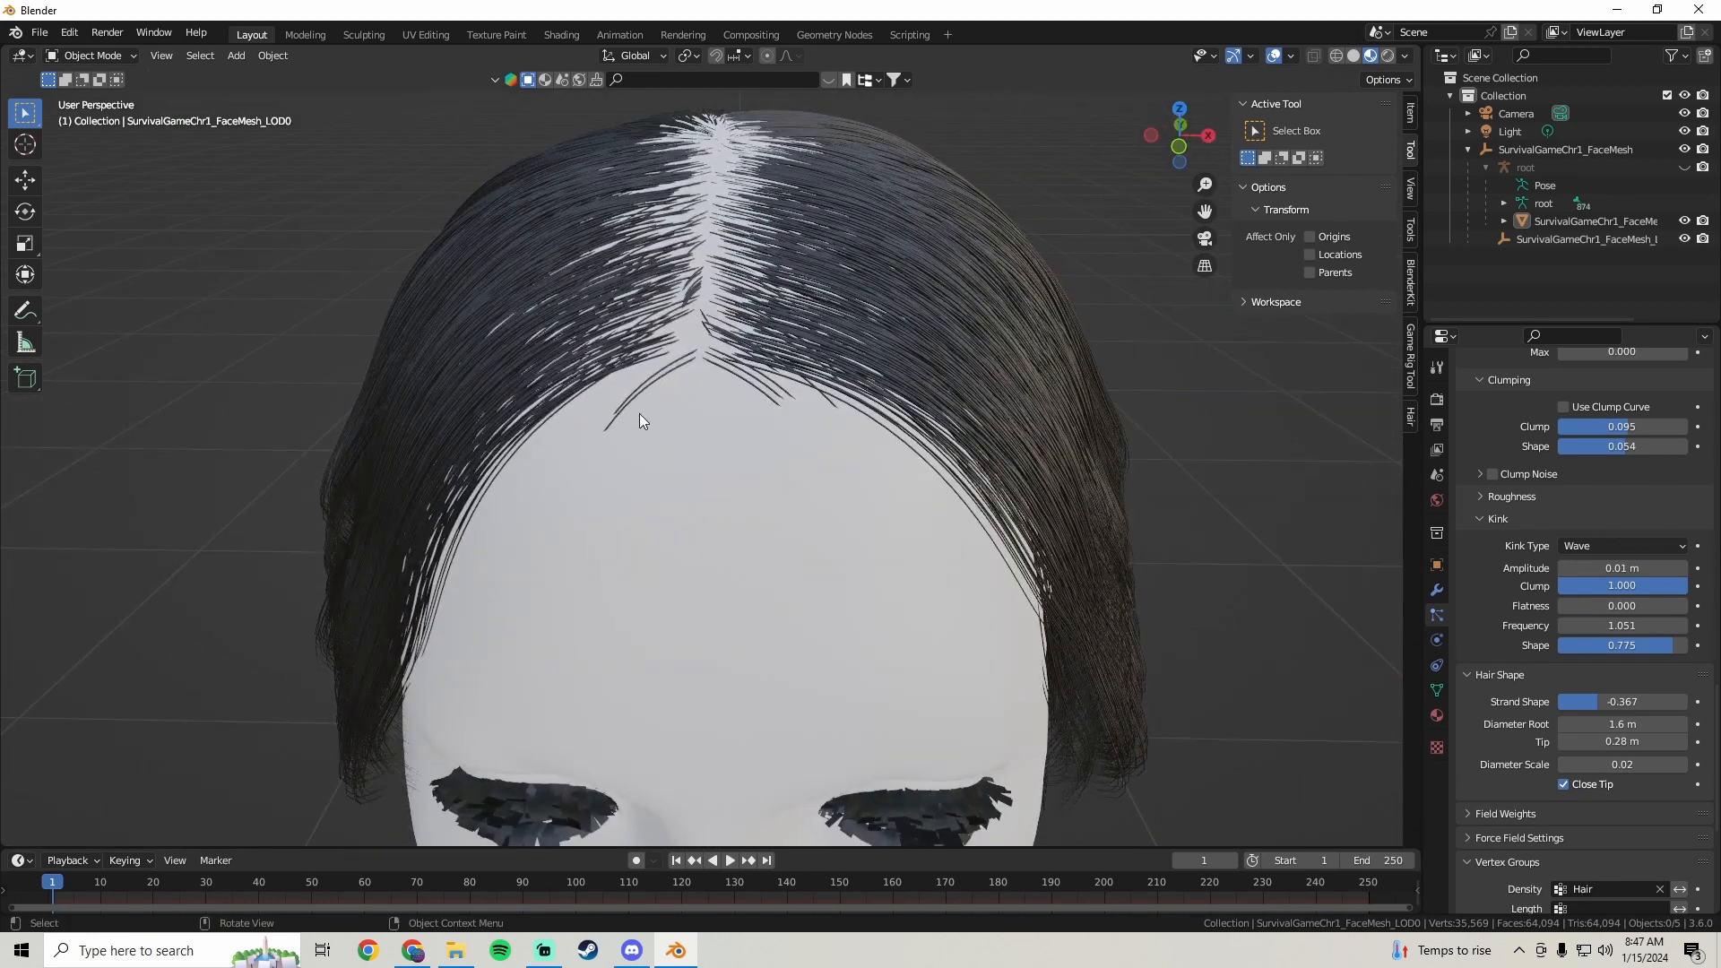
- Return to Particle Edit mode, try the Cut brush on the back of the crown and undo that cut
{"action": "scroll", "coordinate": [805, 421], "scroll_direction": "down", "scroll_amount": 4}
{"action": "middle_click_drag", "start_coordinate": [818, 445], "coordinate": [639, 394]}
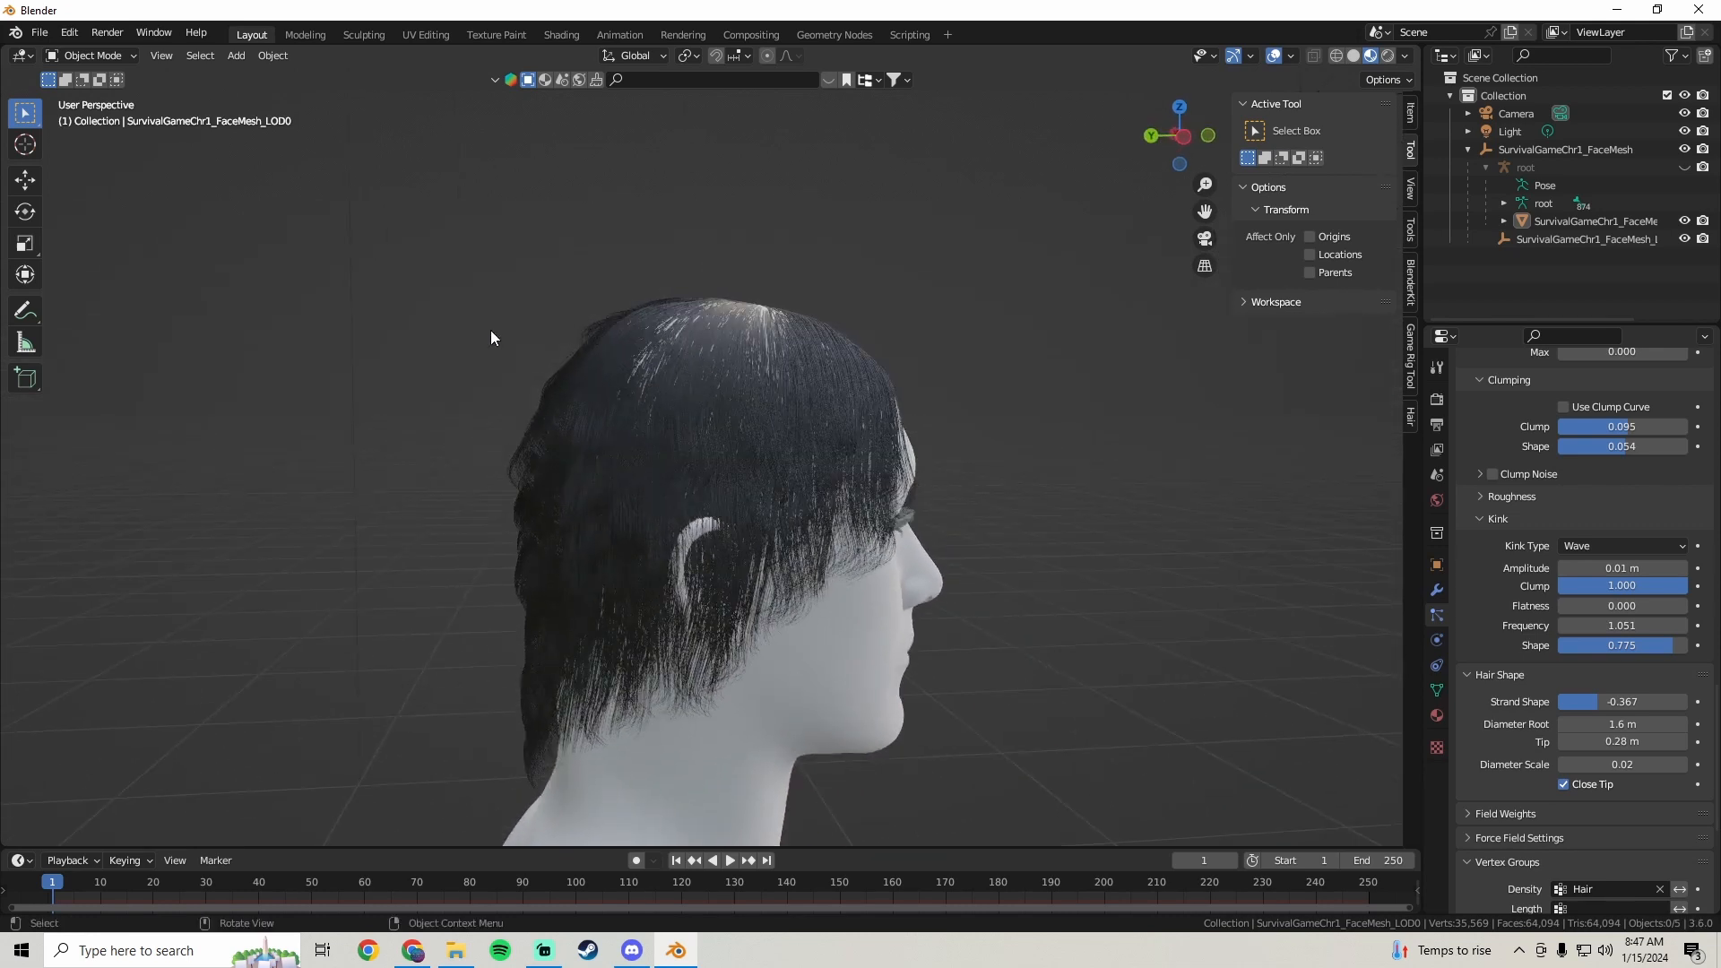
{"action": "left_click", "coordinate": [66, 192]}
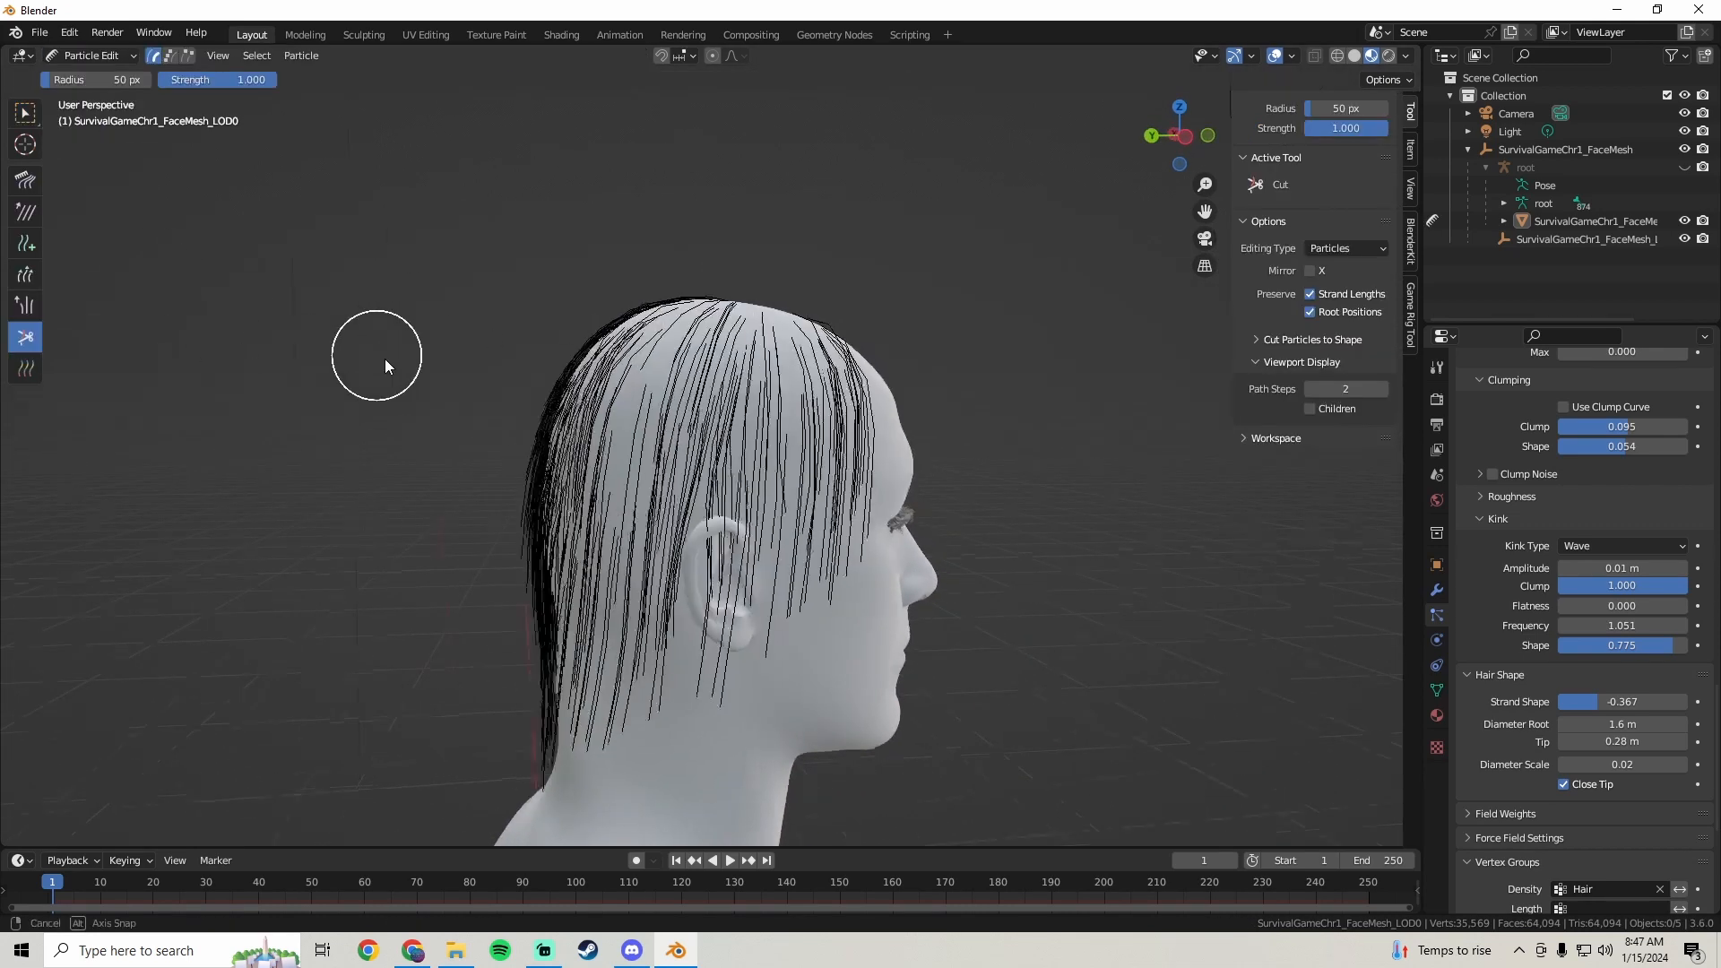
{"action": "middle_click_drag", "start_coordinate": [385, 358], "coordinate": [545, 359]}
{"action": "left_click_drag", "start_coordinate": [695, 311], "coordinate": [702, 360]}
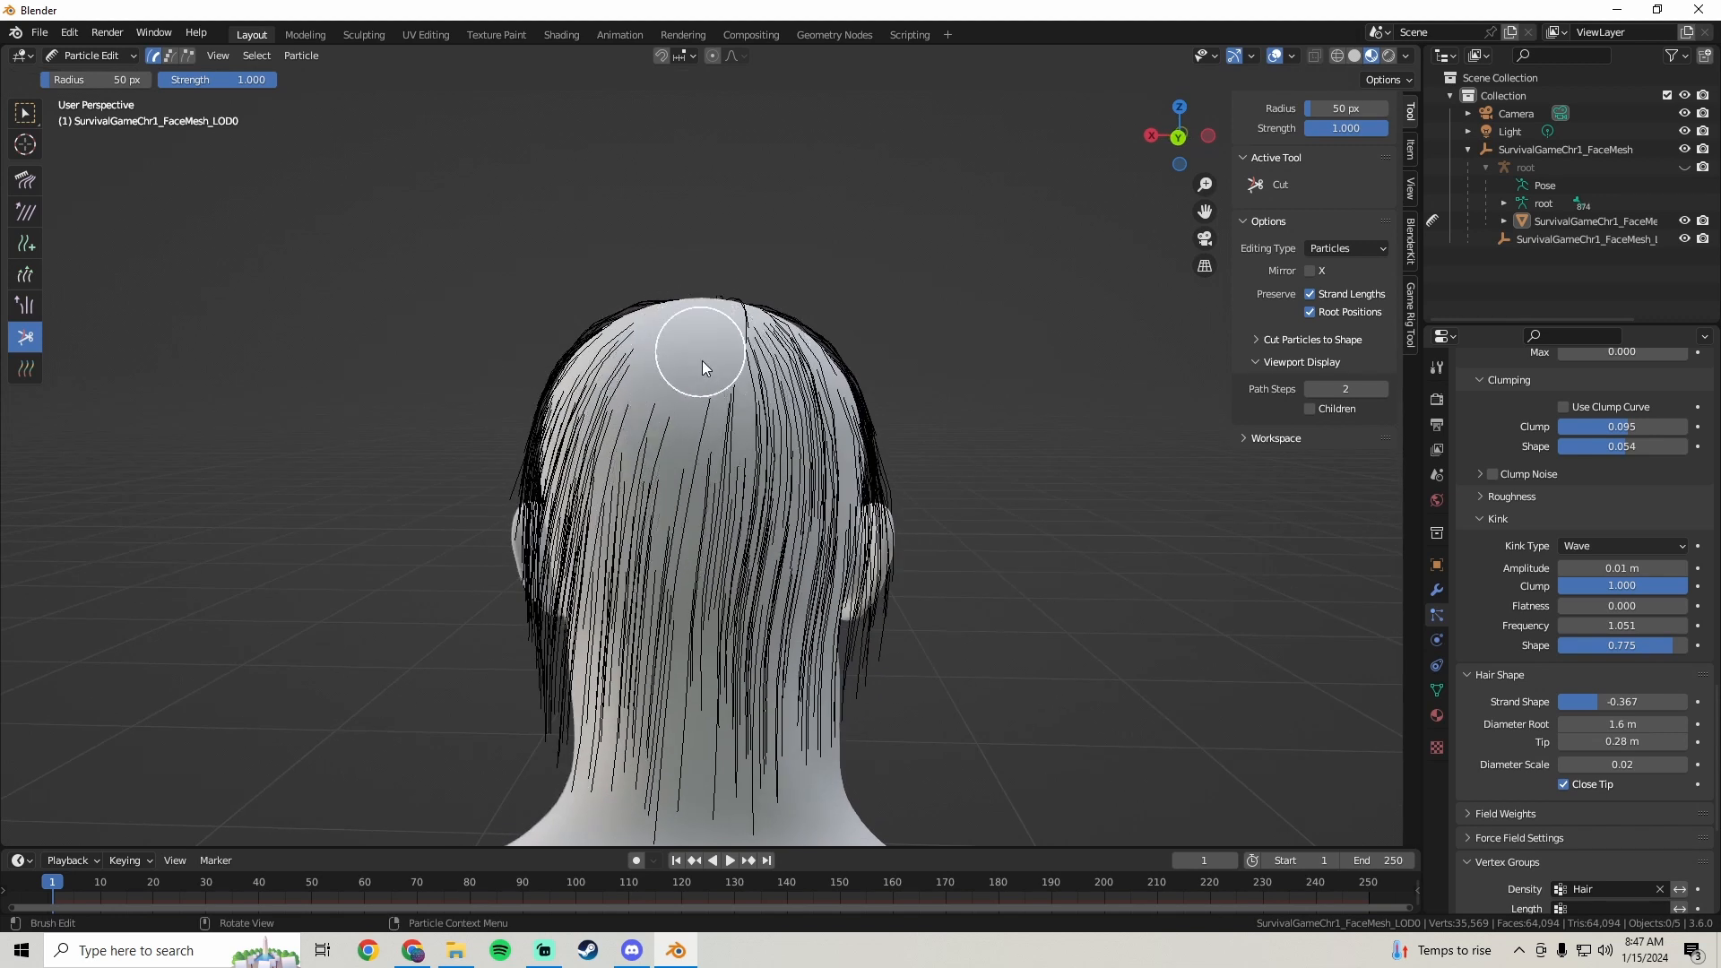
{"action": "key", "text": "ctrl+z"}
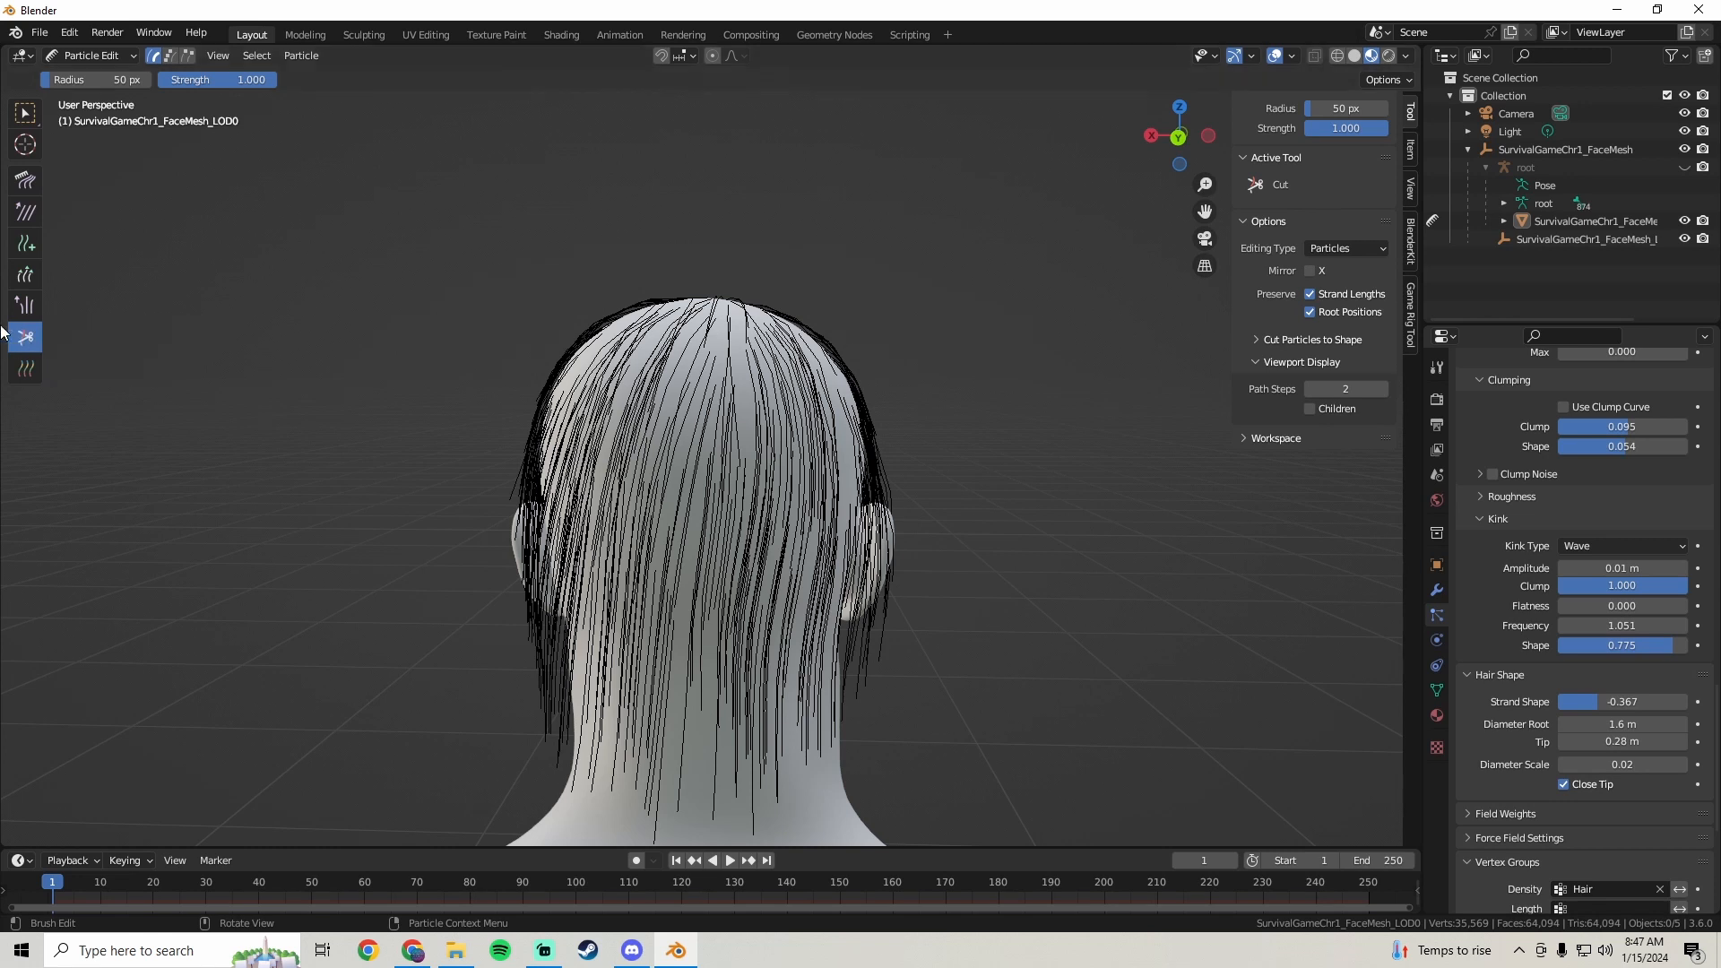
- Comb the guide hairs on the back of the head and smooth the strands behind the crown
{"action": "left_click", "coordinate": [24, 181]}
{"action": "mouse_move", "coordinate": [467, 385]}
{"action": "middle_mouse_down"}
{"action": "mouse_move", "coordinate": [492, 428]}
{"action": "mouse_move", "coordinate": [475, 431]}
{"action": "middle_mouse_up"}
{"action": "left_click", "coordinate": [23, 214]}
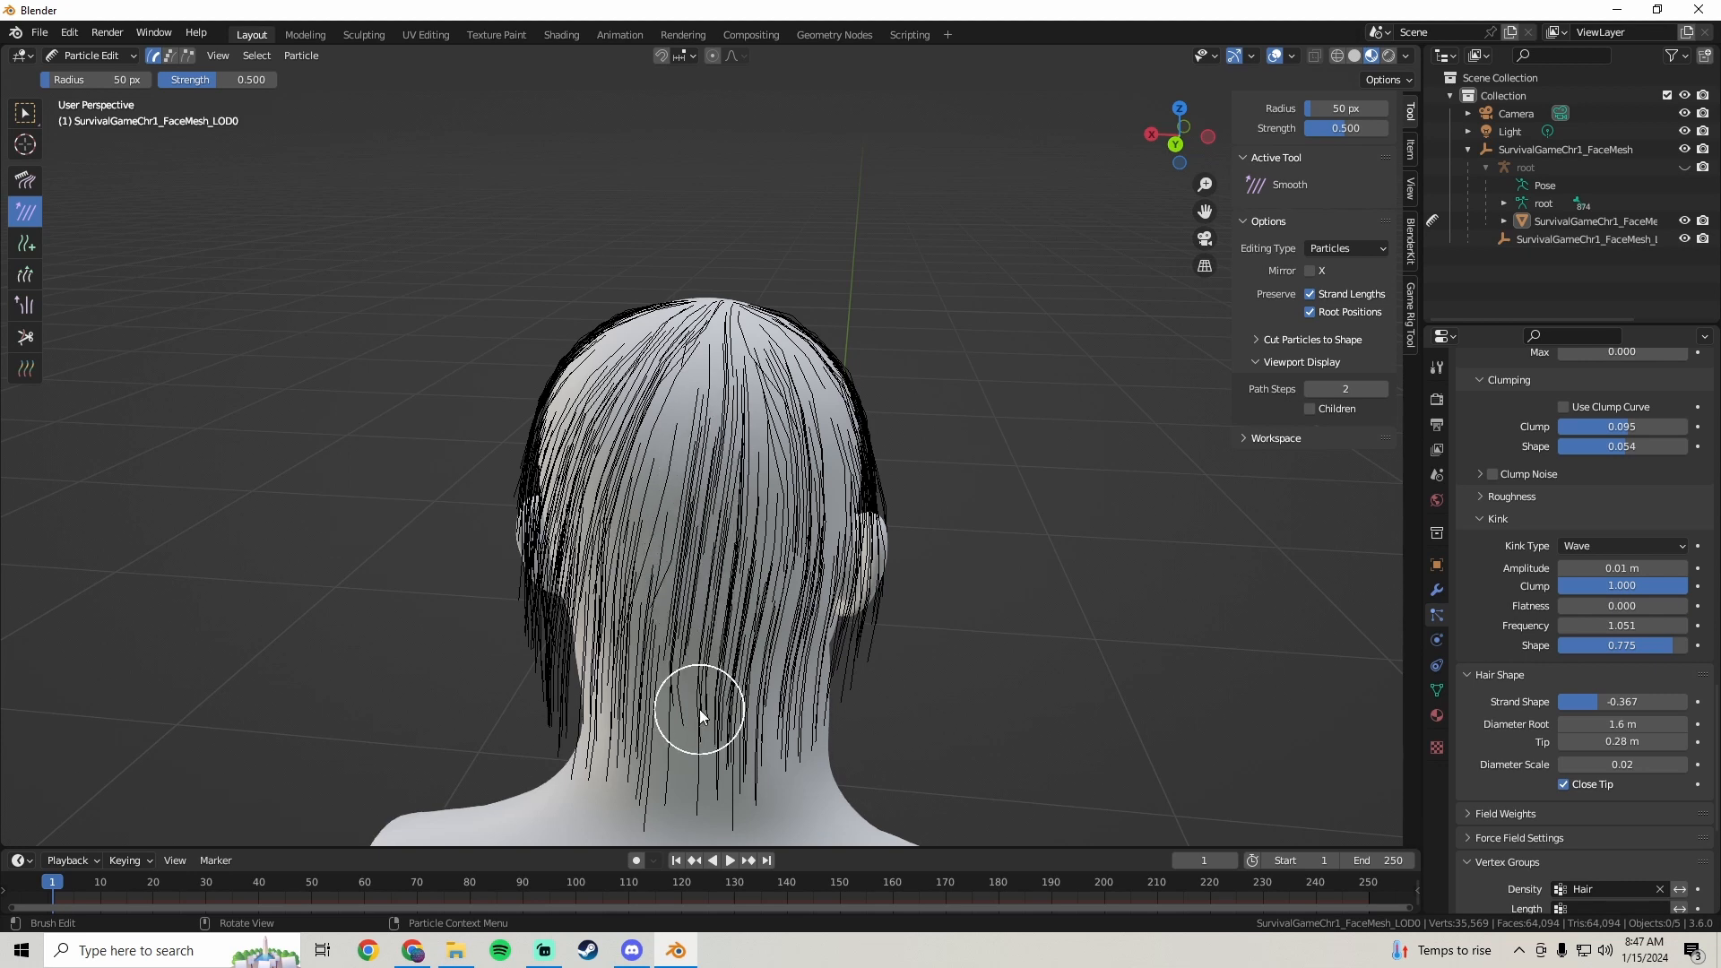
{"action": "middle_click_drag", "start_coordinate": [699, 708], "coordinate": [564, 430]}
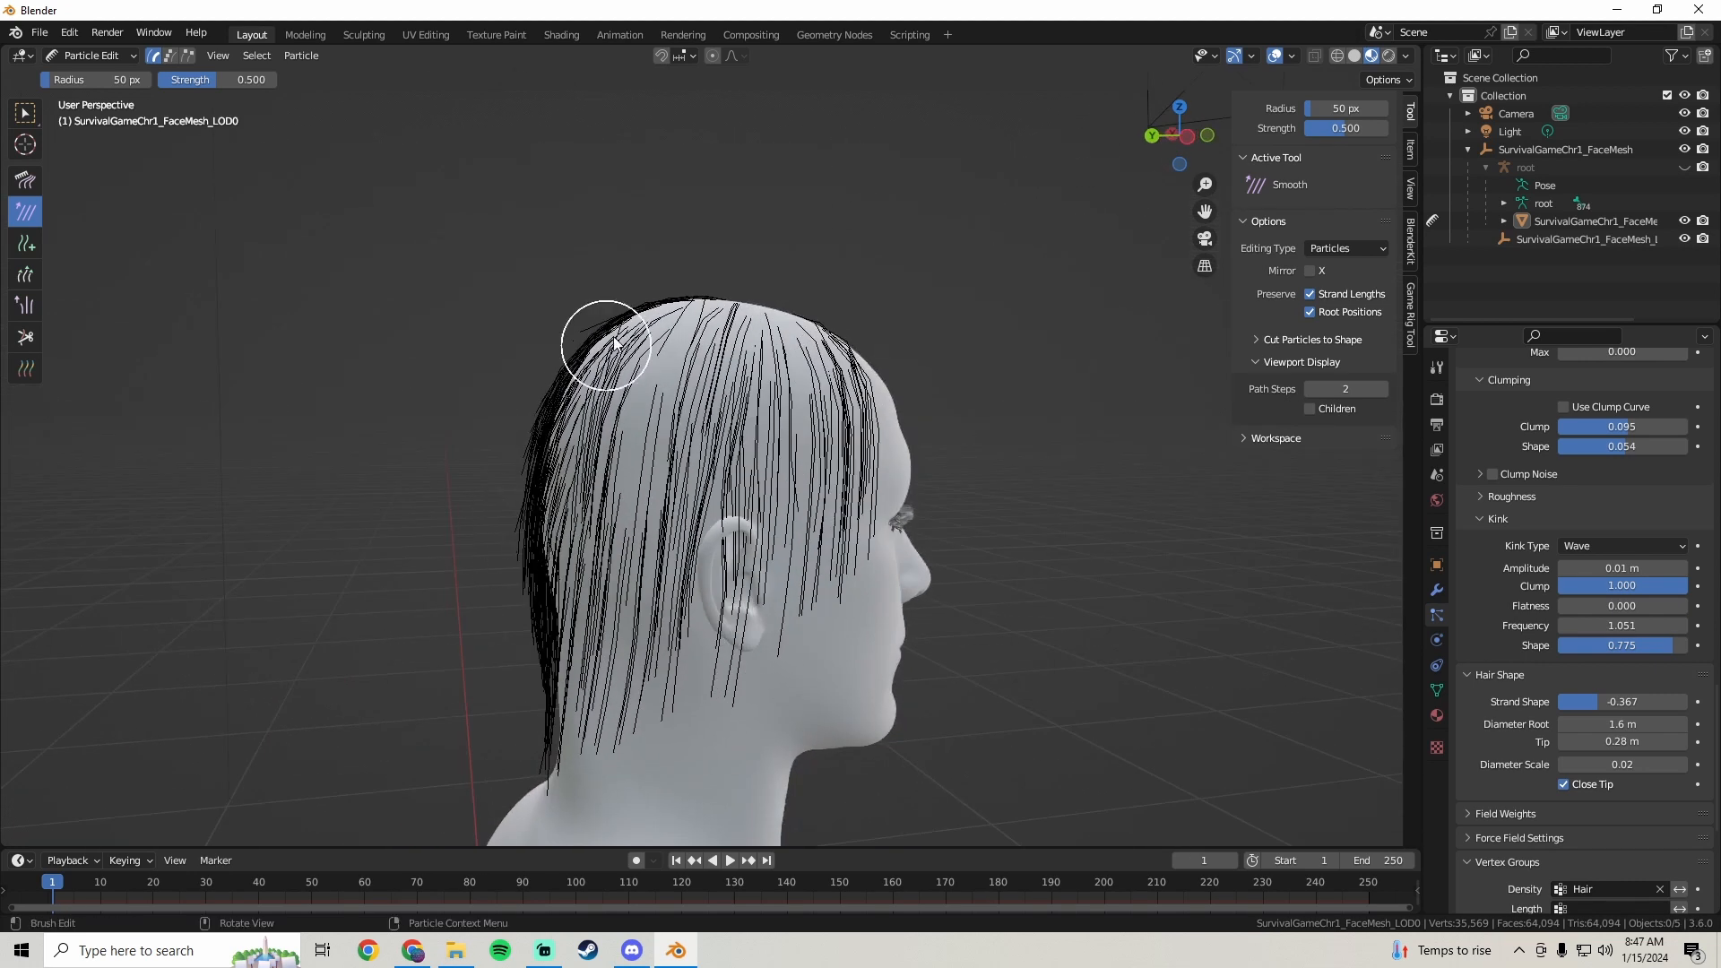
{"action": "mouse_move", "coordinate": [588, 417]}
{"action": "left_mouse_down"}
{"action": "mouse_move", "coordinate": [519, 408]}
{"action": "mouse_move", "coordinate": [574, 377]}
{"action": "left_mouse_up"}
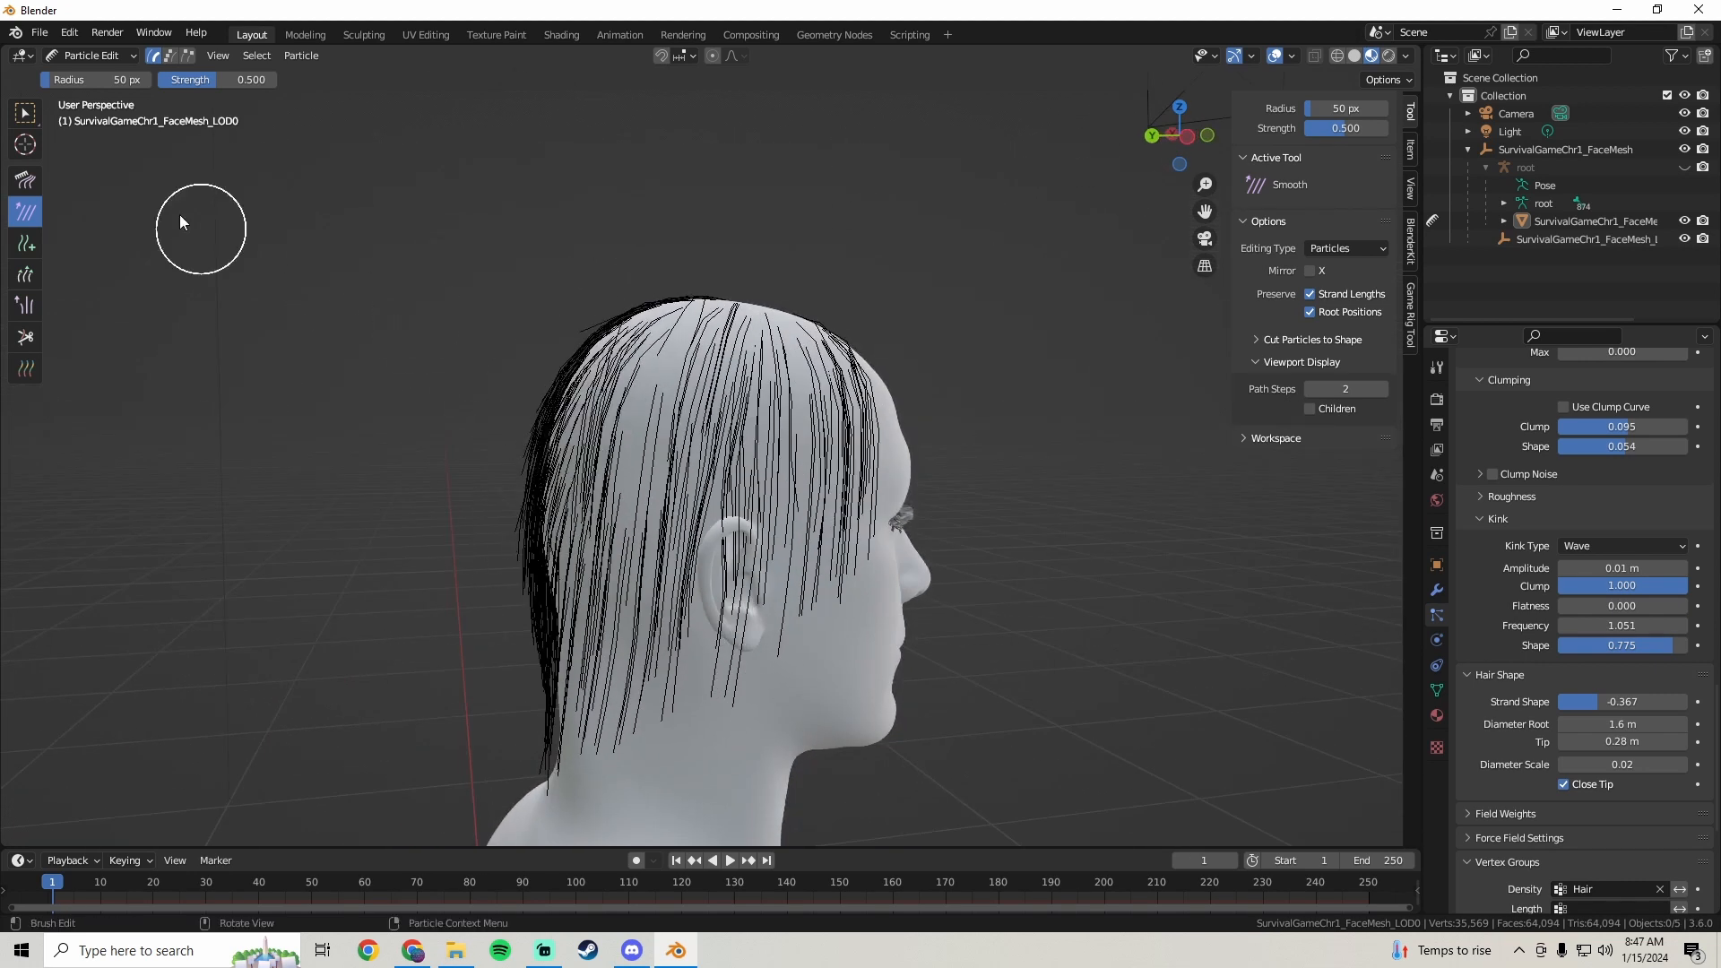
- Comb the strands along the back of the head down towards the neck and return to Object Mode
{"action": "left_click", "coordinate": [24, 188]}
{"action": "middle_click_drag", "start_coordinate": [557, 334], "coordinate": [465, 309]}
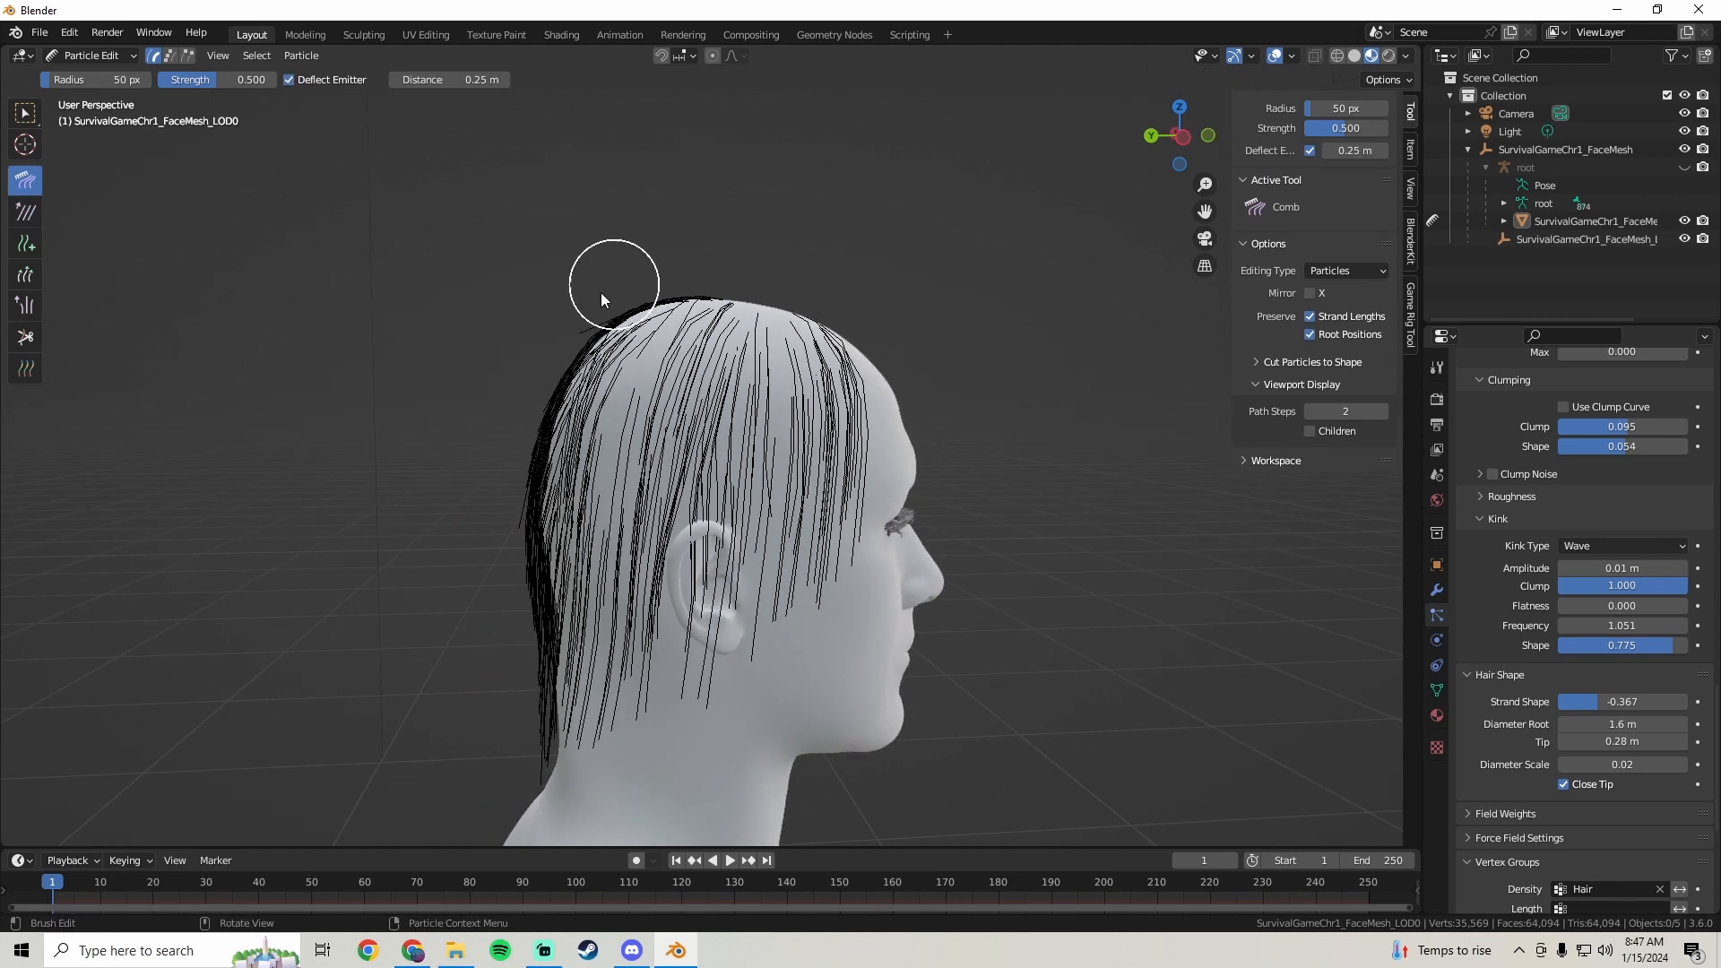
{"action": "left_click_drag", "start_coordinate": [556, 455], "coordinate": [571, 699]}
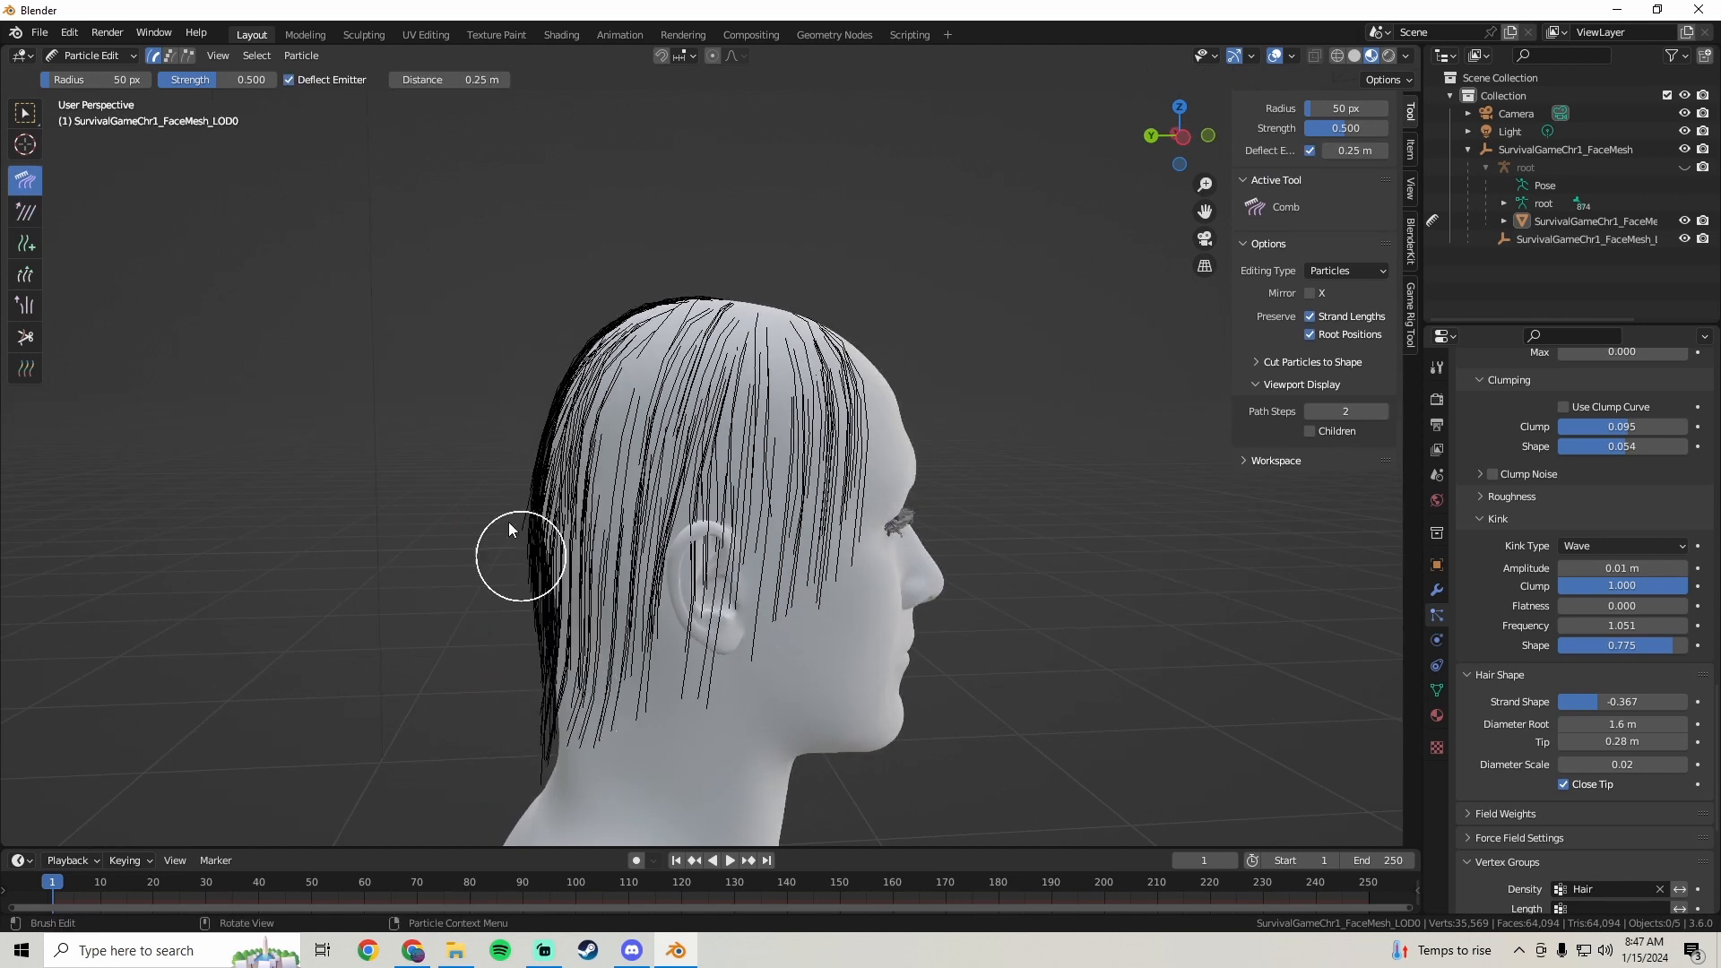
{"action": "middle_click_drag", "start_coordinate": [538, 753], "coordinate": [520, 267]}
{"action": "left_click", "coordinate": [89, 54]}
{"action": "left_click", "coordinate": [99, 77]}
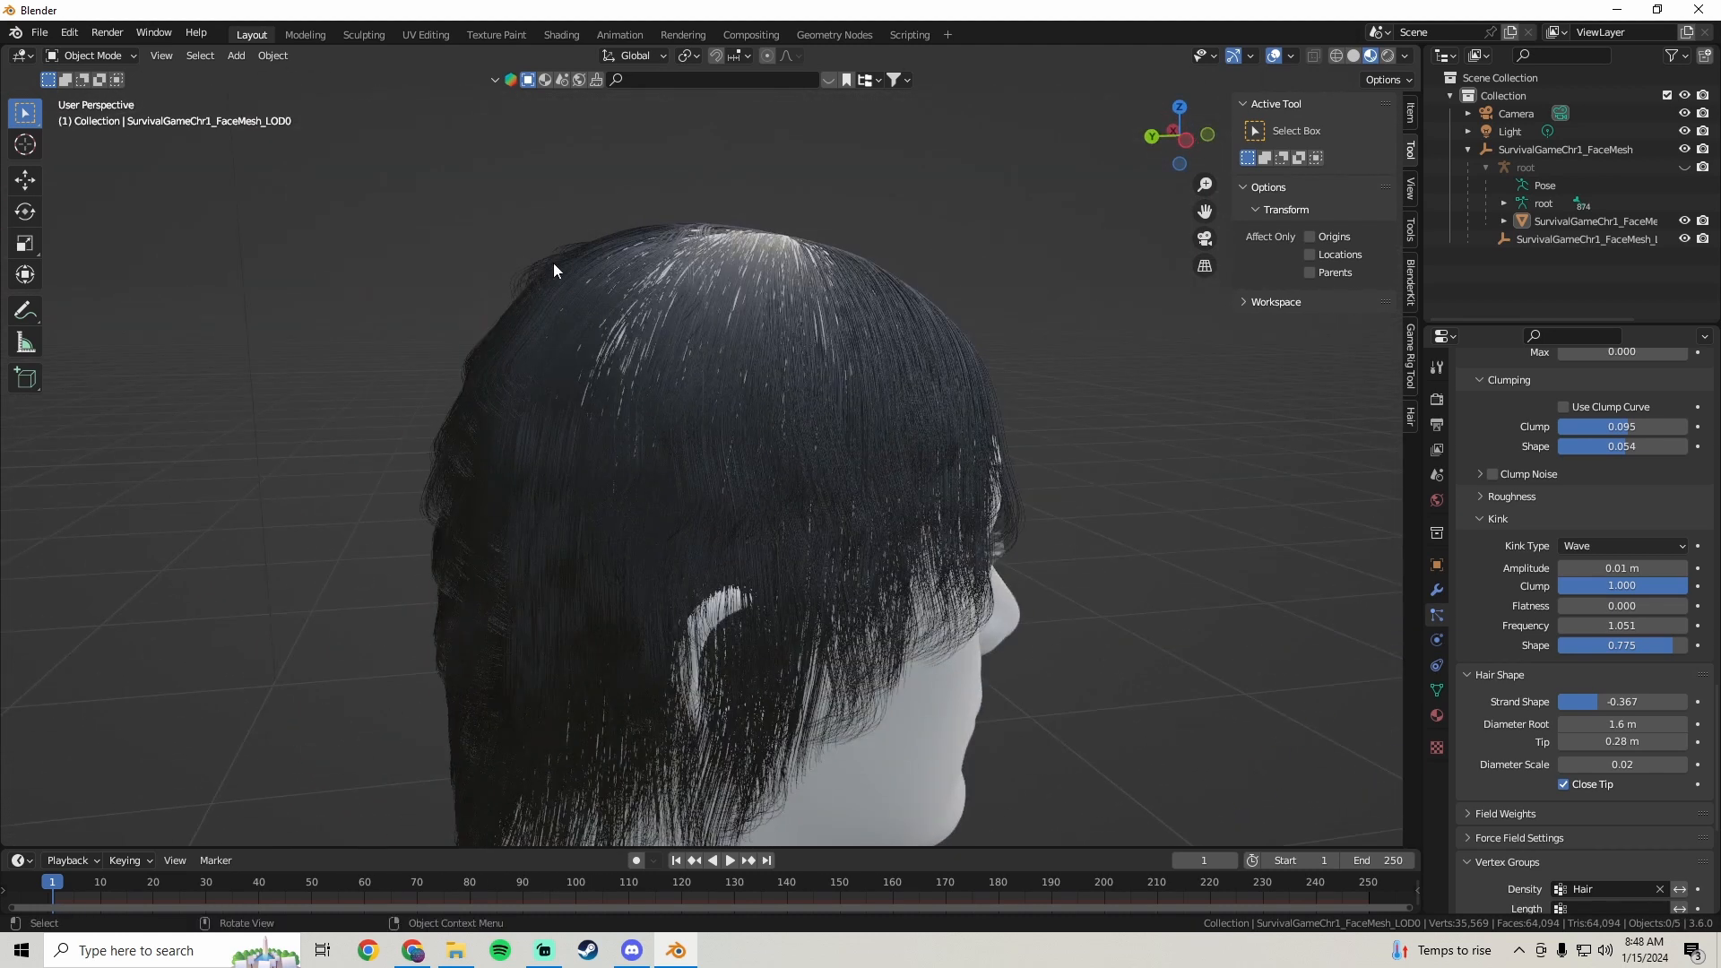
- Examine the hair from the side and front, and review the particle system's hair shape, vertex group and children settings
{"action": "scroll", "coordinate": [524, 328], "scroll_direction": "down", "scroll_amount": 1}
{"action": "scroll", "coordinate": [1541, 640], "scroll_direction": "down", "scroll_amount": 3}
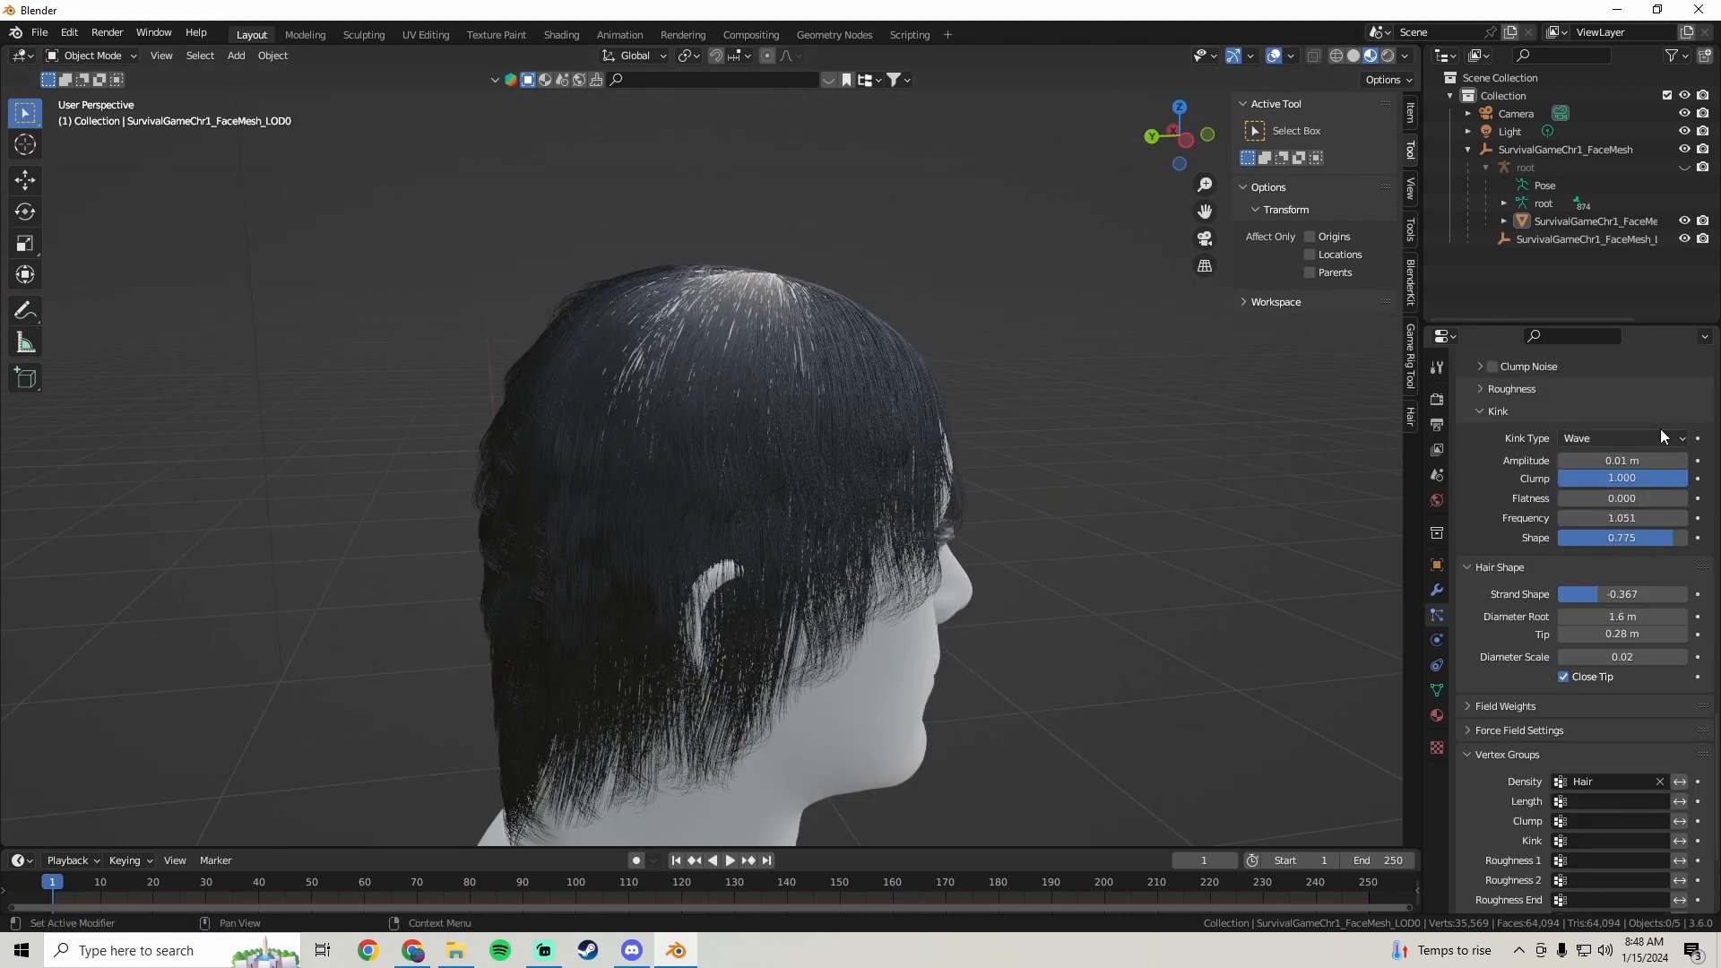
{"action": "middle_click_drag", "start_coordinate": [841, 509], "coordinate": [890, 509]}
{"action": "scroll", "coordinate": [1506, 627], "scroll_direction": "down", "scroll_amount": 5}
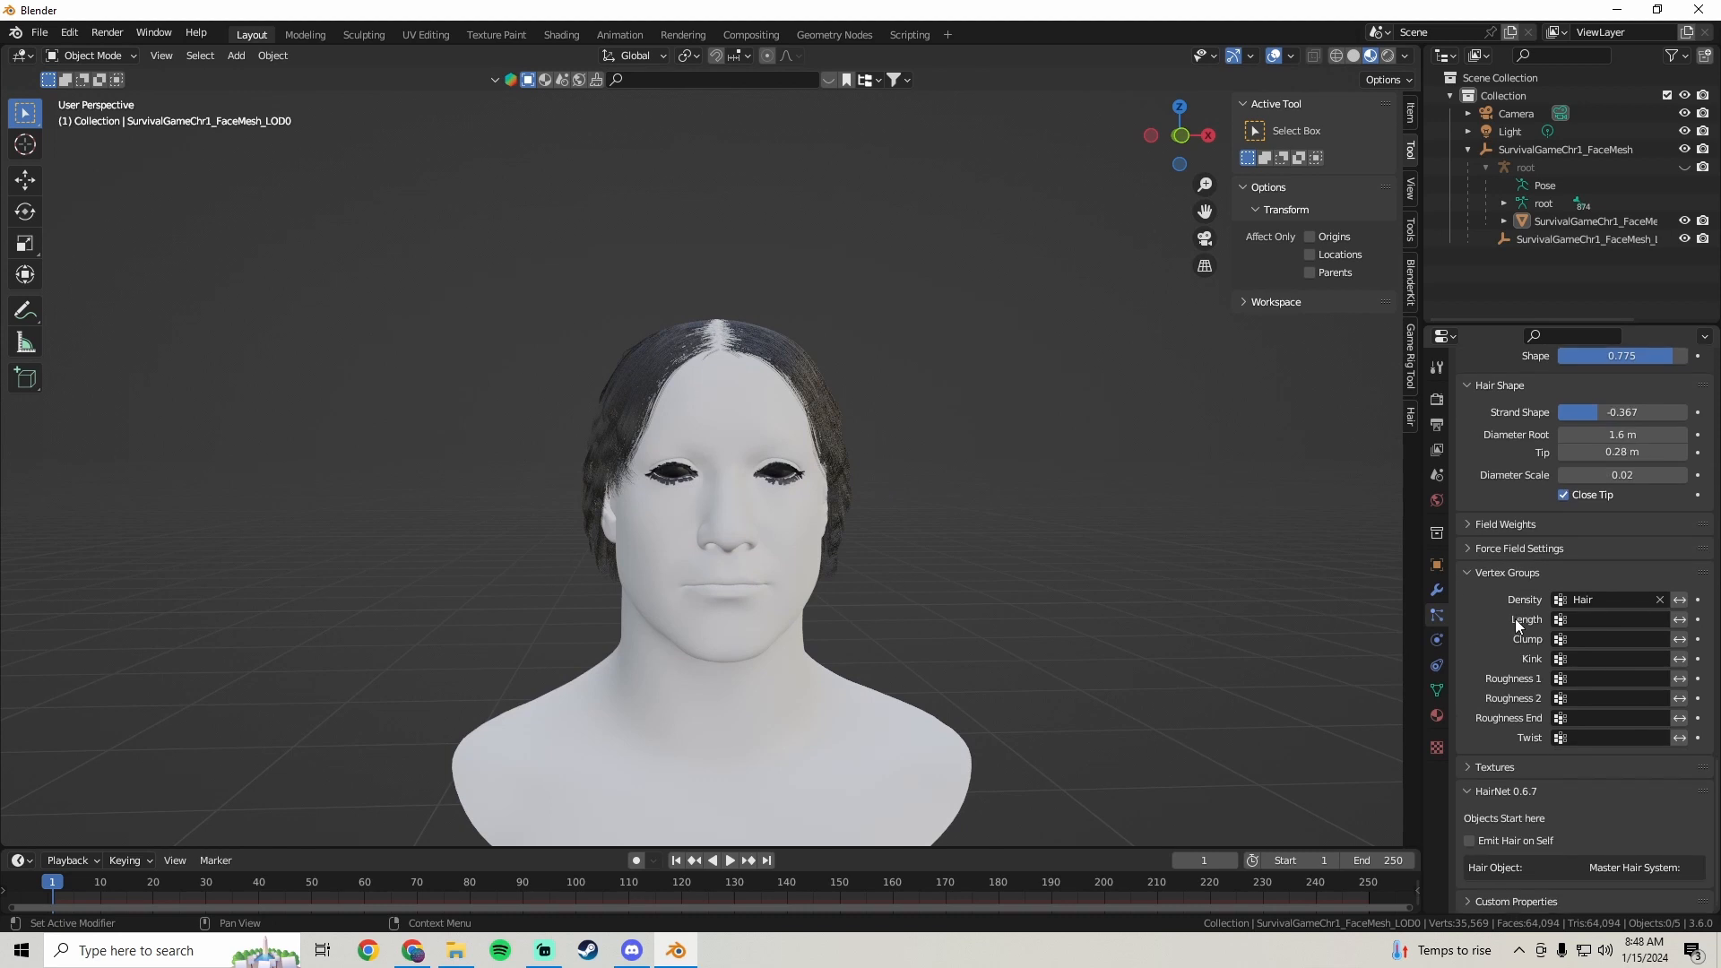
{"action": "scroll", "coordinate": [1490, 693], "scroll_direction": "up", "scroll_amount": 15}
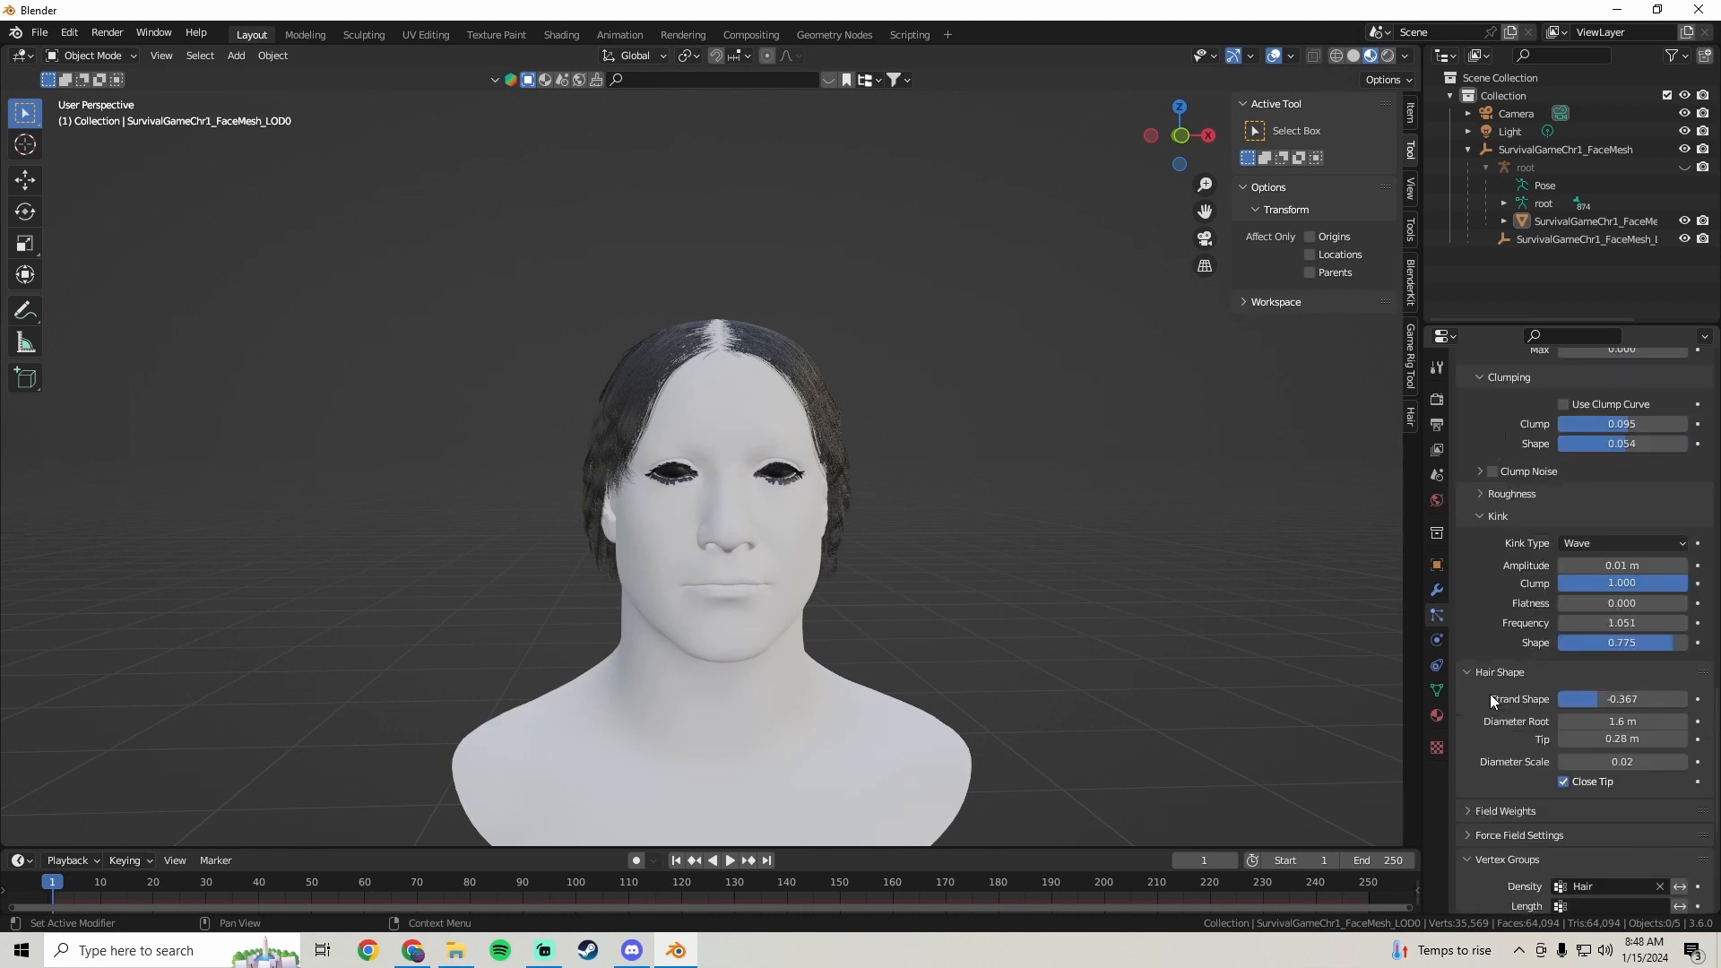
{"action": "scroll", "coordinate": [1505, 686], "scroll_direction": "up", "scroll_amount": 6}
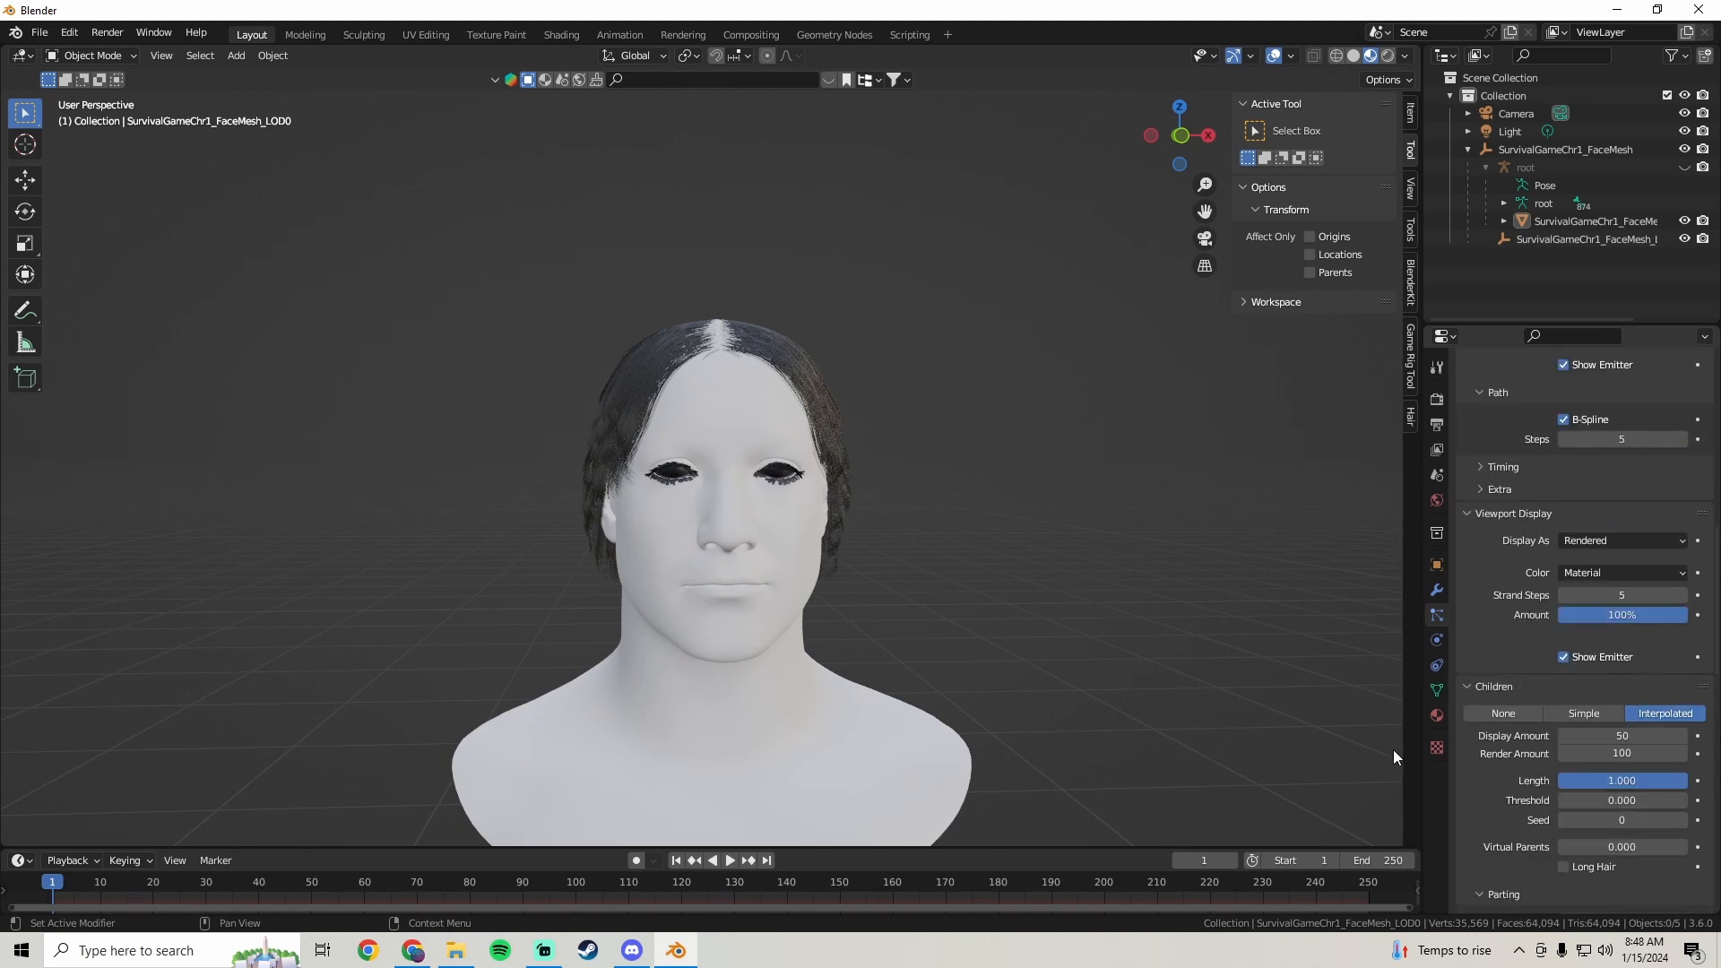
{"action": "scroll", "coordinate": [848, 371], "scroll_direction": "down", "scroll_amount": 2}
{"action": "middle_click_drag", "start_coordinate": [848, 371], "coordinate": [640, 408]}
{"action": "scroll", "coordinate": [827, 420], "scroll_direction": "up", "scroll_amount": 2}
{"action": "middle_click_drag", "start_coordinate": [826, 420], "coordinate": [1013, 432]}
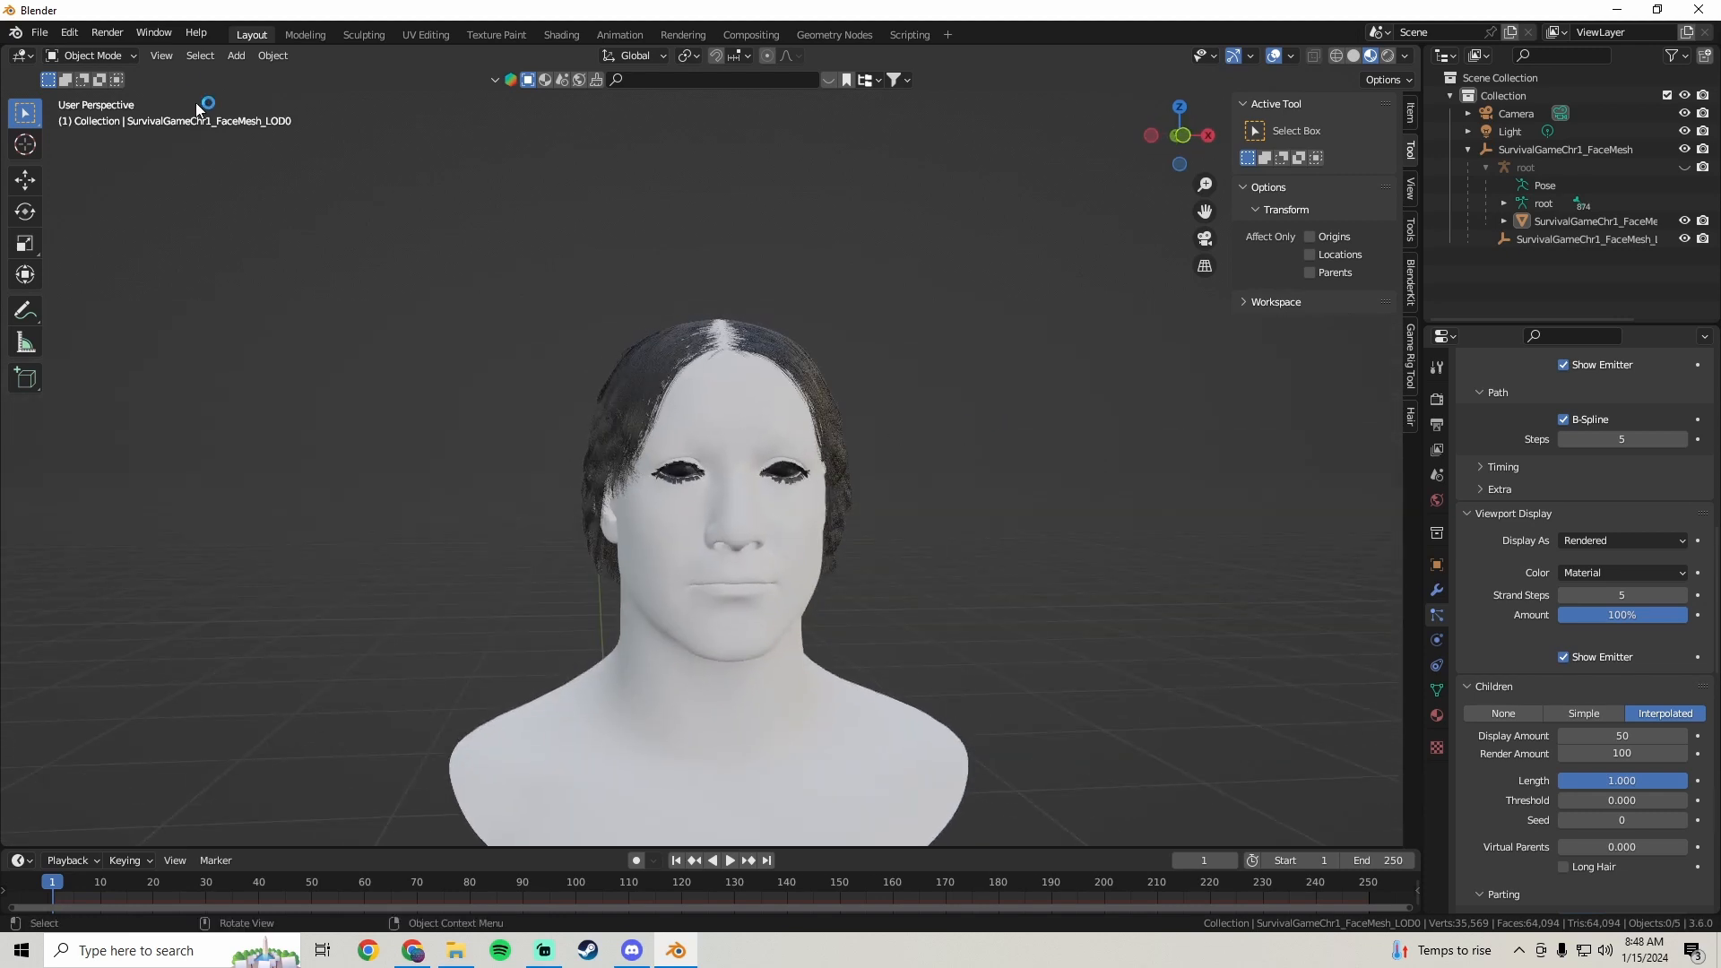
- Save the scene as Hair2.blend in the SoulsLike folder
{"action": "left_click", "coordinate": [41, 36]}
{"action": "left_click", "coordinate": [93, 169]}
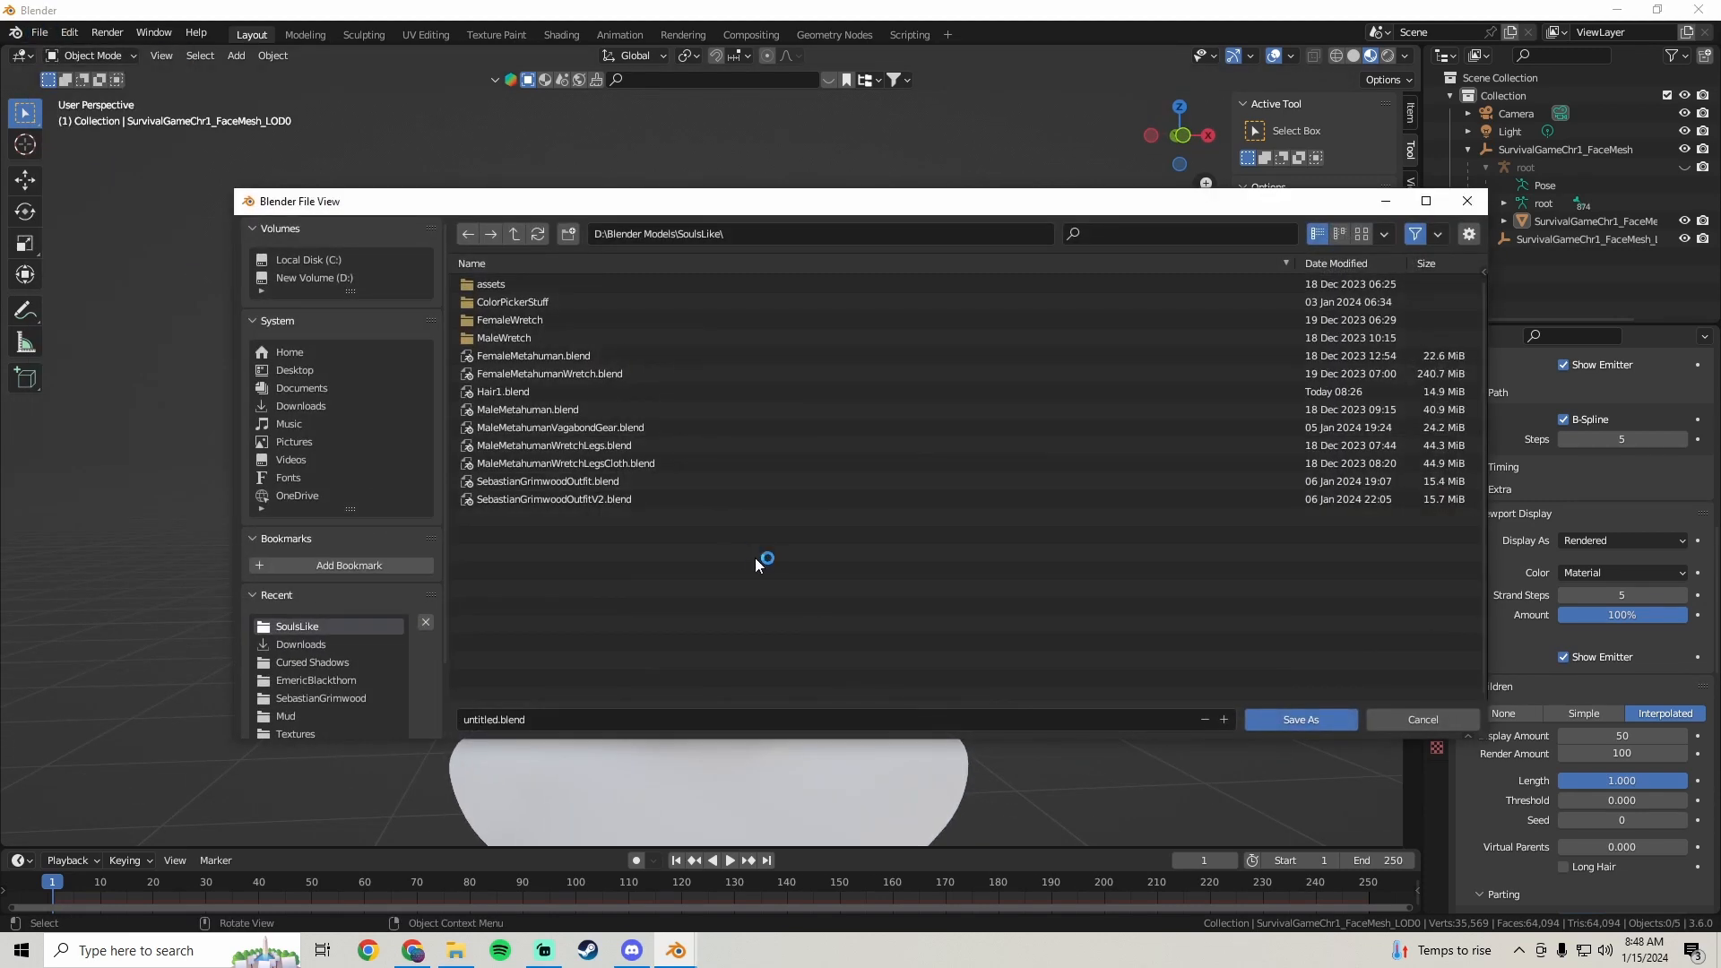
{"action": "left_click", "coordinate": [543, 722]}
{"action": "key", "text": "Return"}
{"action": "left_click", "coordinate": [1304, 722]}
- Show the head in Rendered viewport shading and look at the hair in the front orthographic view
{"action": "scroll", "coordinate": [864, 455], "scroll_direction": "down", "scroll_amount": 3}
{"action": "middle_click_drag", "start_coordinate": [864, 455], "coordinate": [794, 468]}
{"action": "scroll", "coordinate": [809, 443], "scroll_direction": "down", "scroll_amount": 1}
{"action": "scroll", "coordinate": [794, 468], "scroll_direction": "up", "scroll_amount": 2}
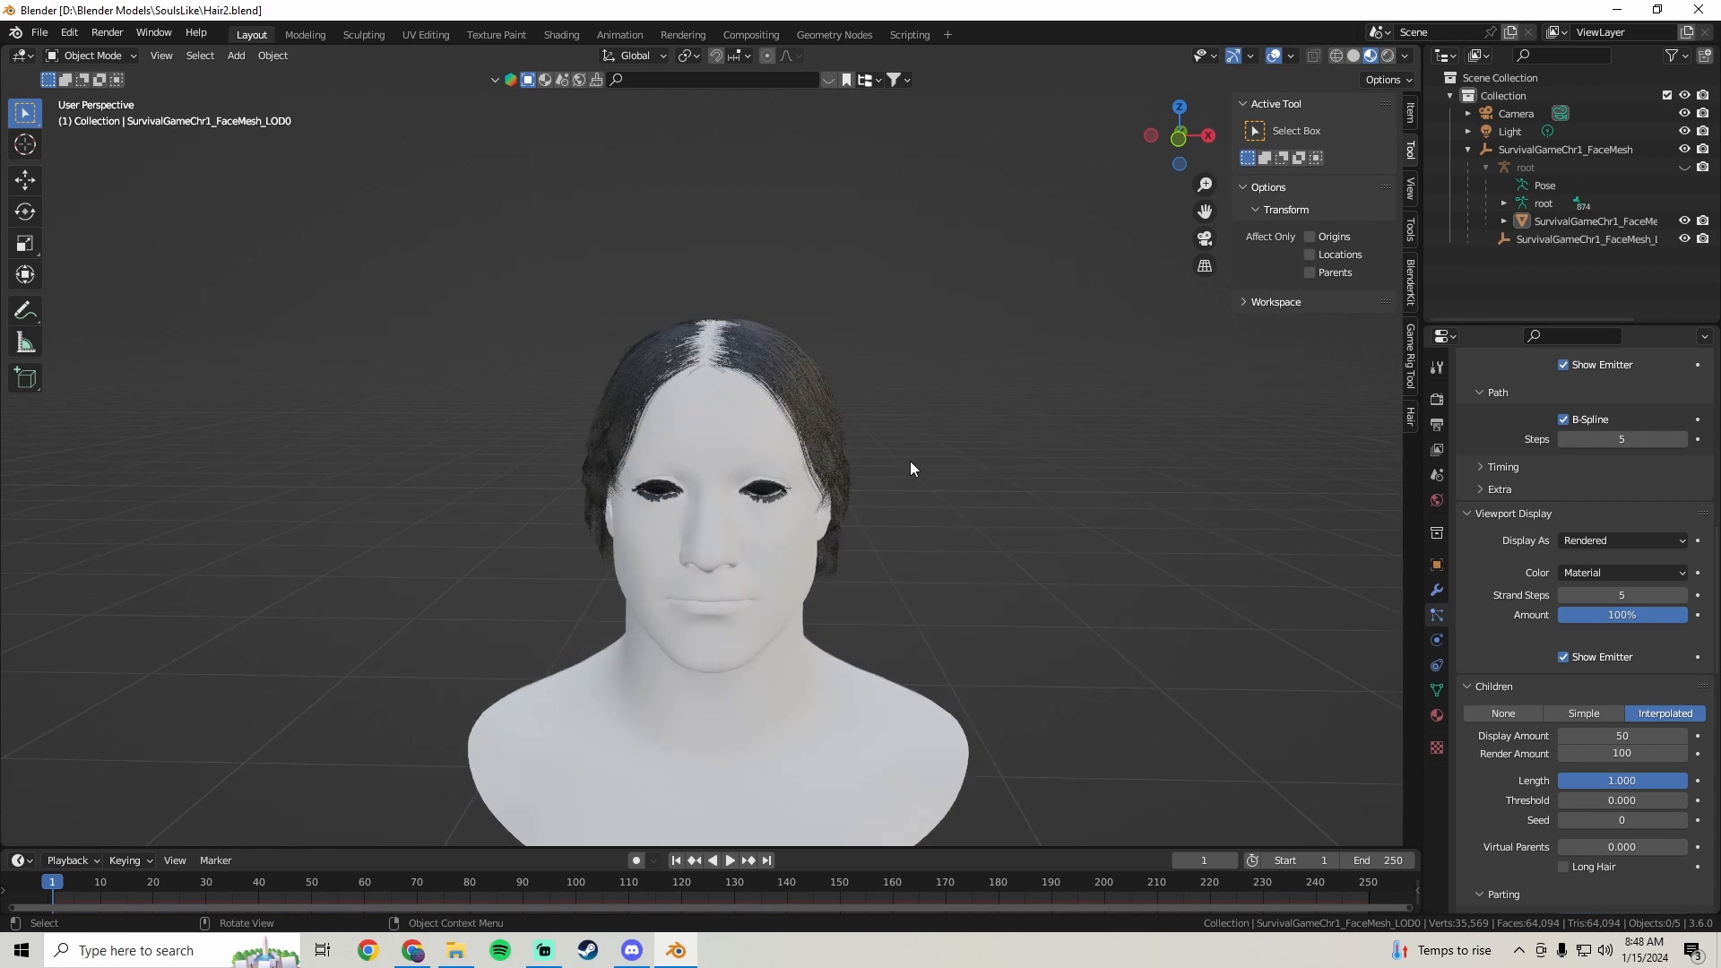
{"action": "middle_click_drag", "start_coordinate": [911, 463], "coordinate": [914, 459]}
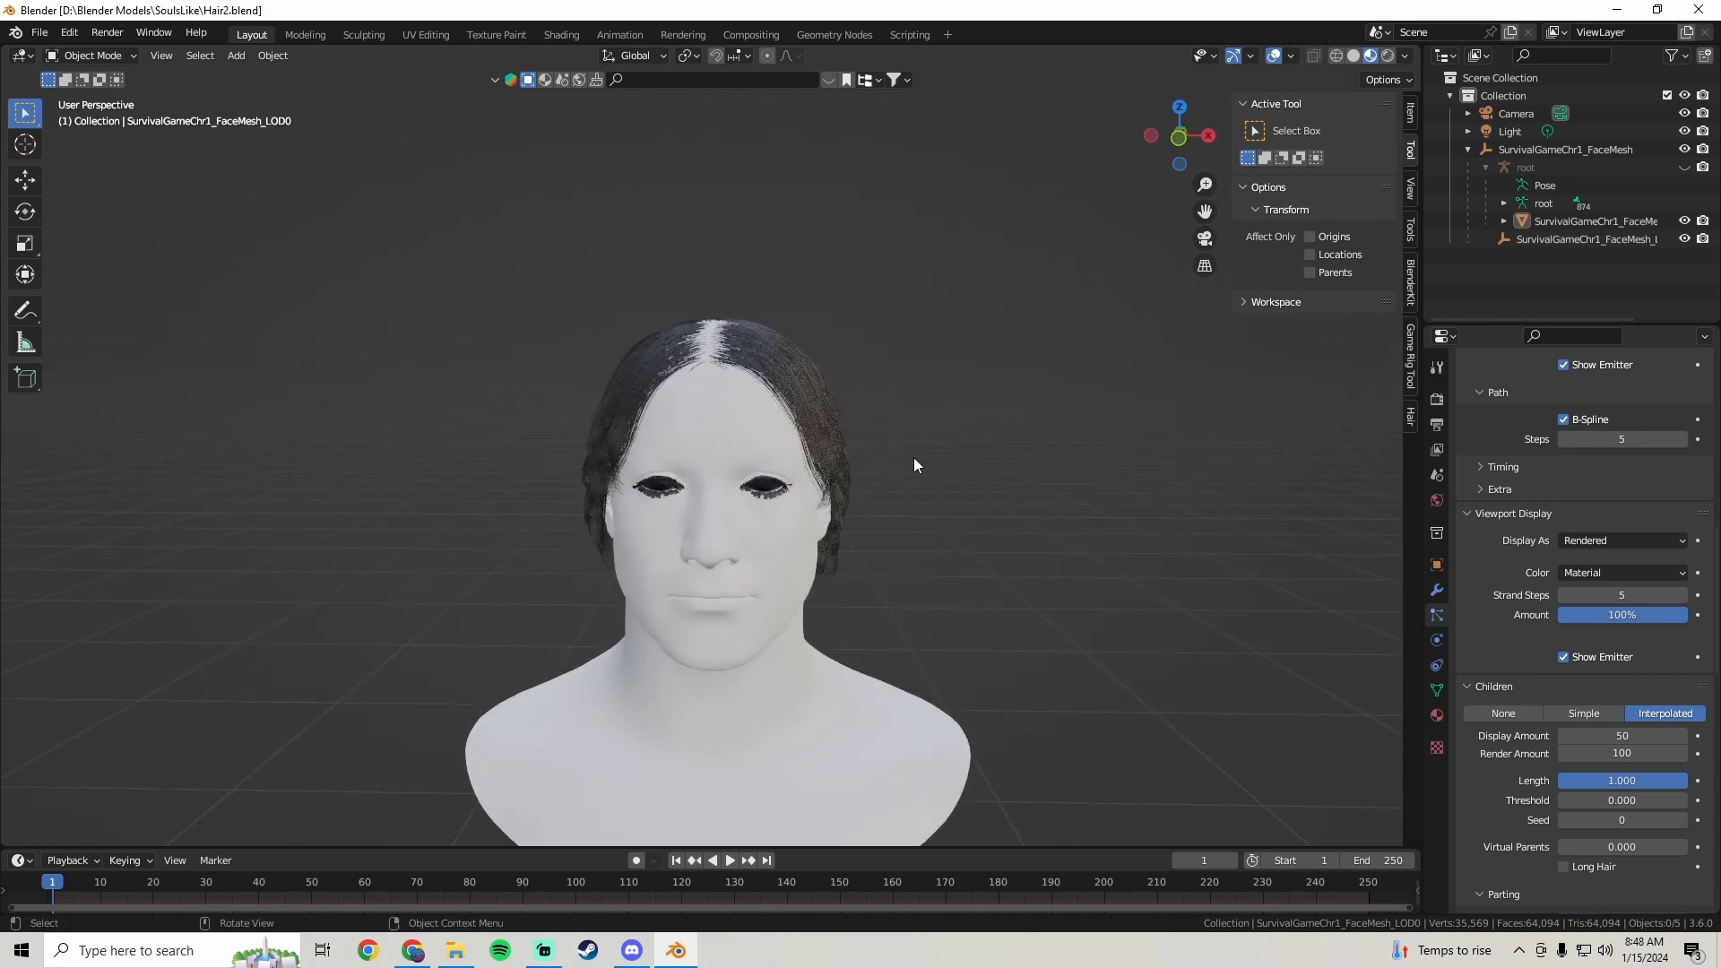
{"action": "left_click", "coordinate": [1388, 56]}
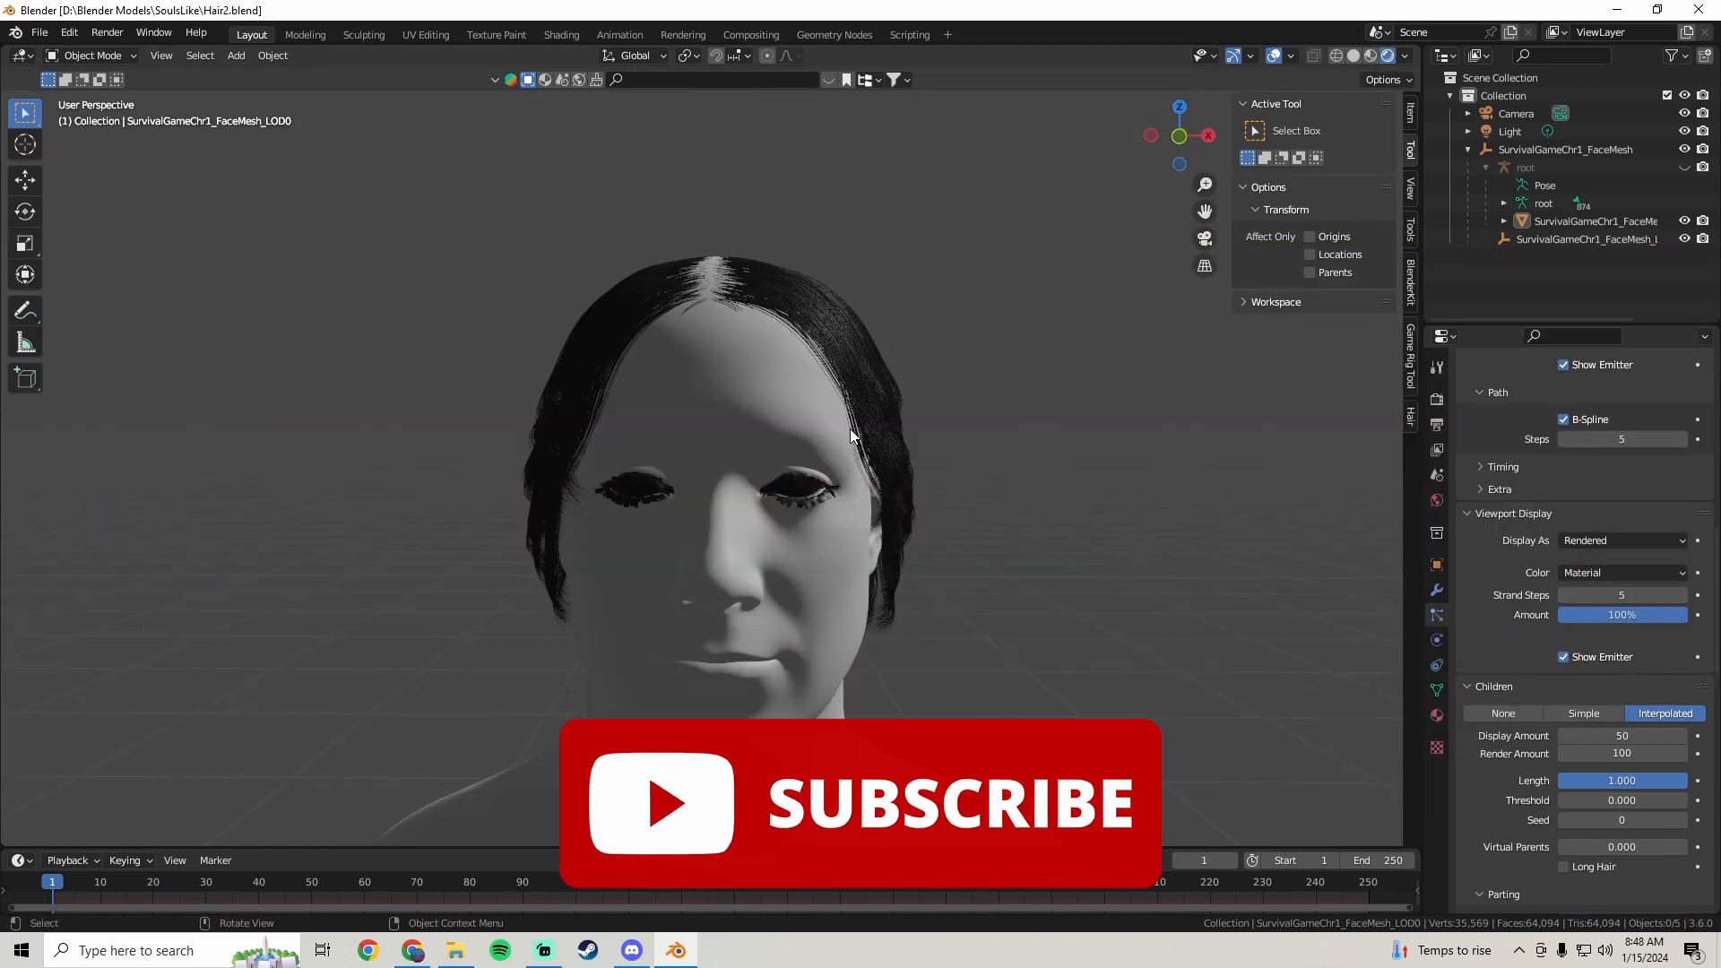
{"action": "key", "text": "KP_1"}
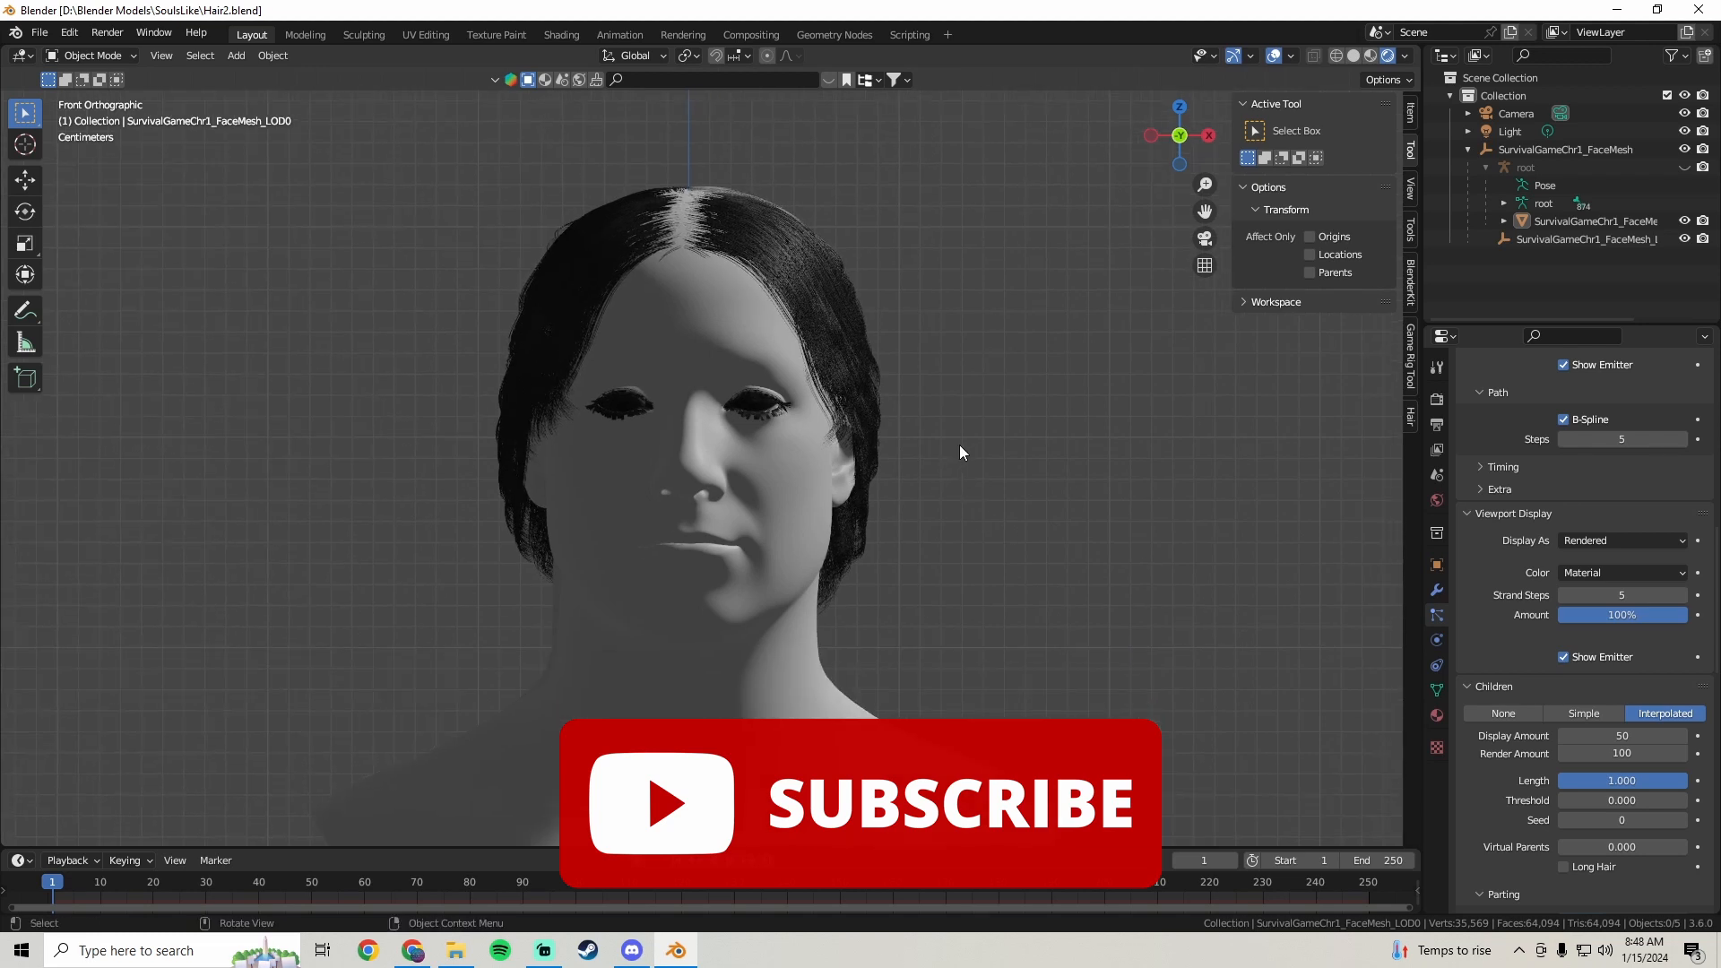